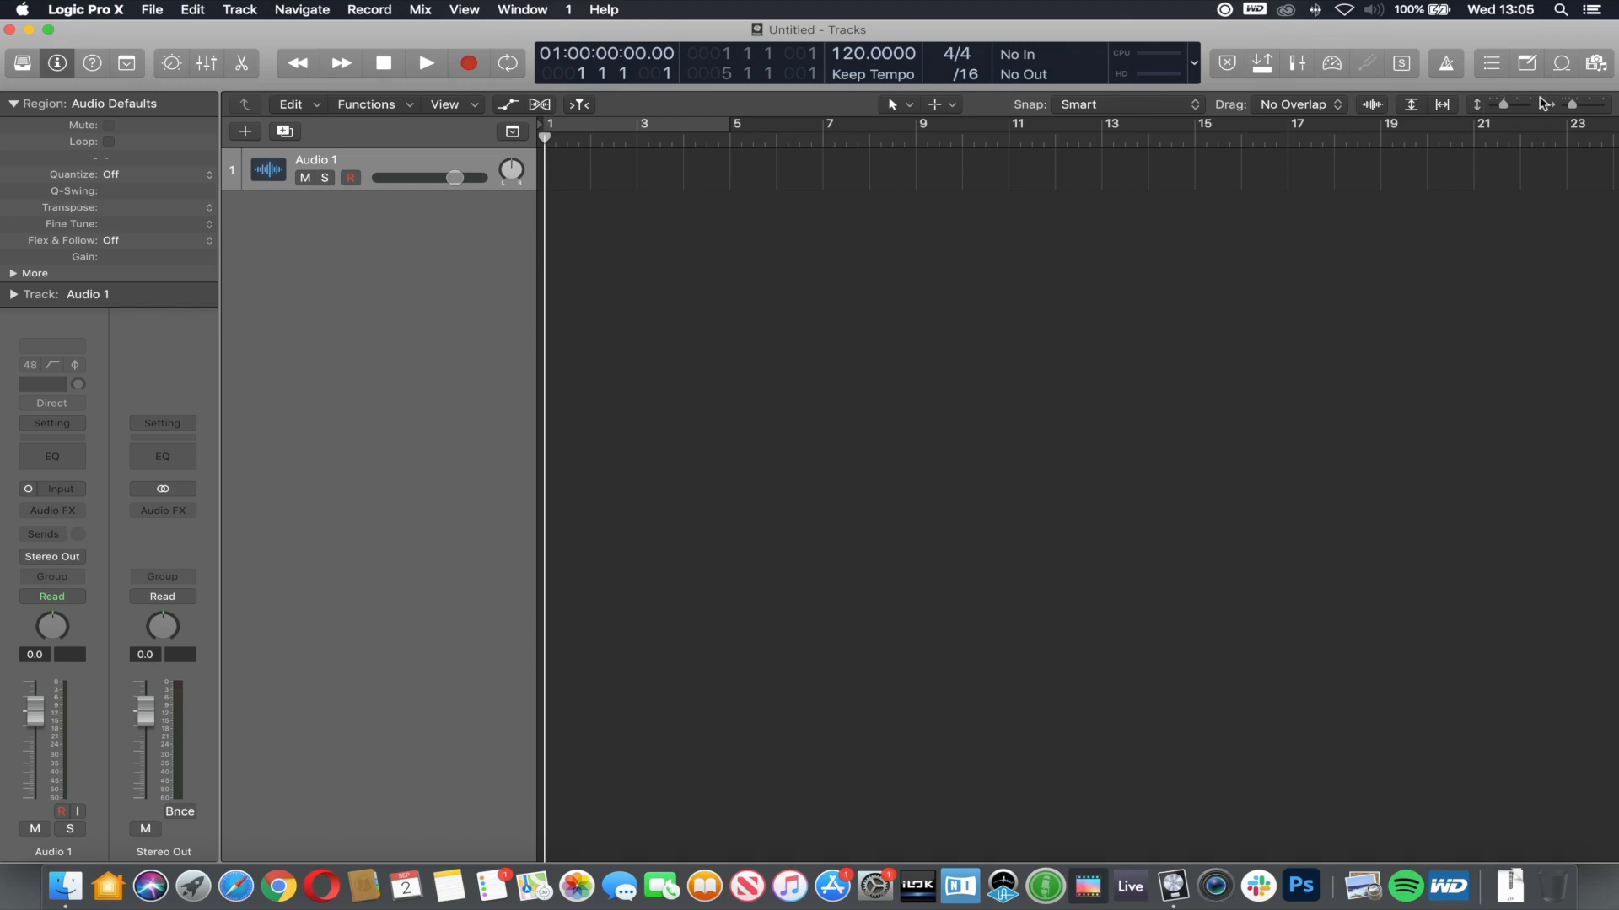
Step: Open the Loop Browser and filter the loops by the Elec Piano instrument
click(1568, 64)
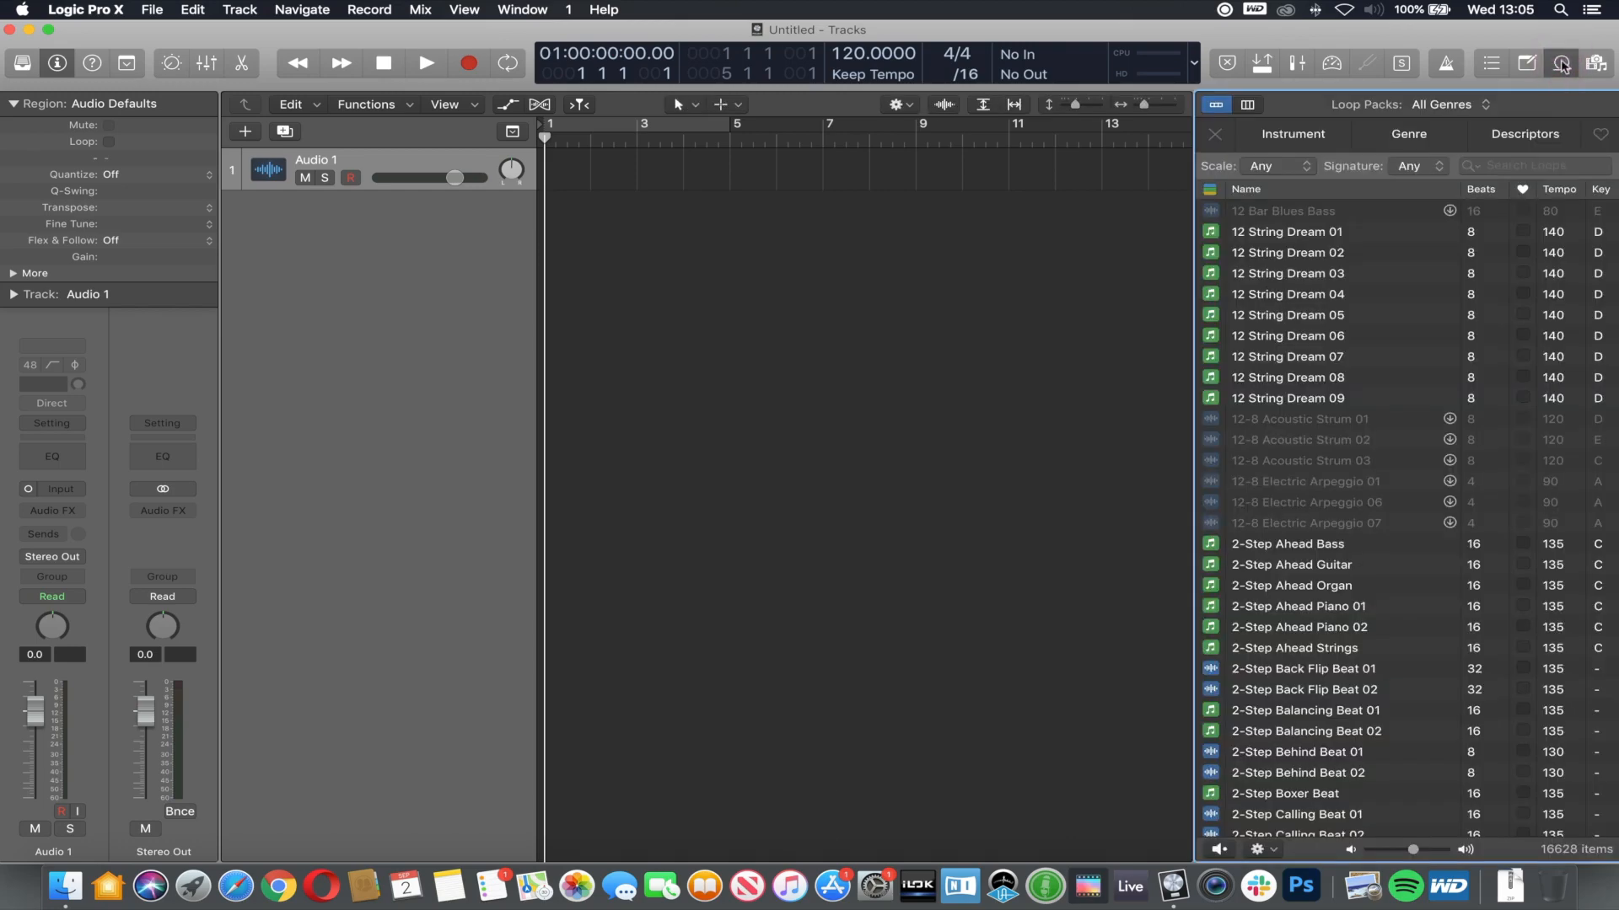
key(o)
key(o)
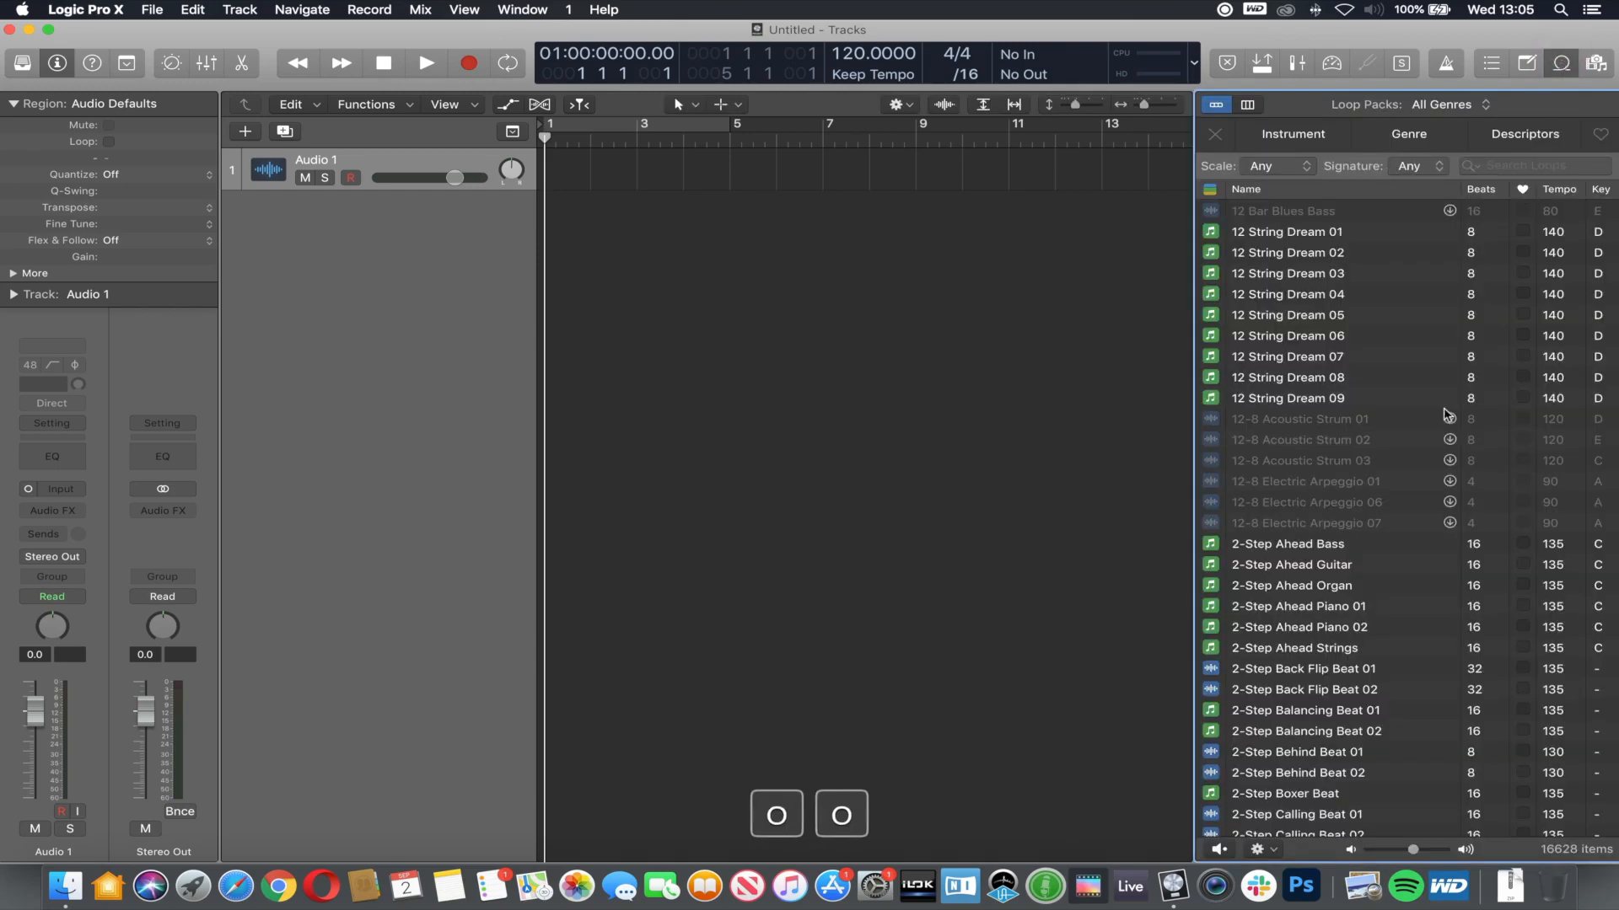
scroll(1408, 632, down, 10)
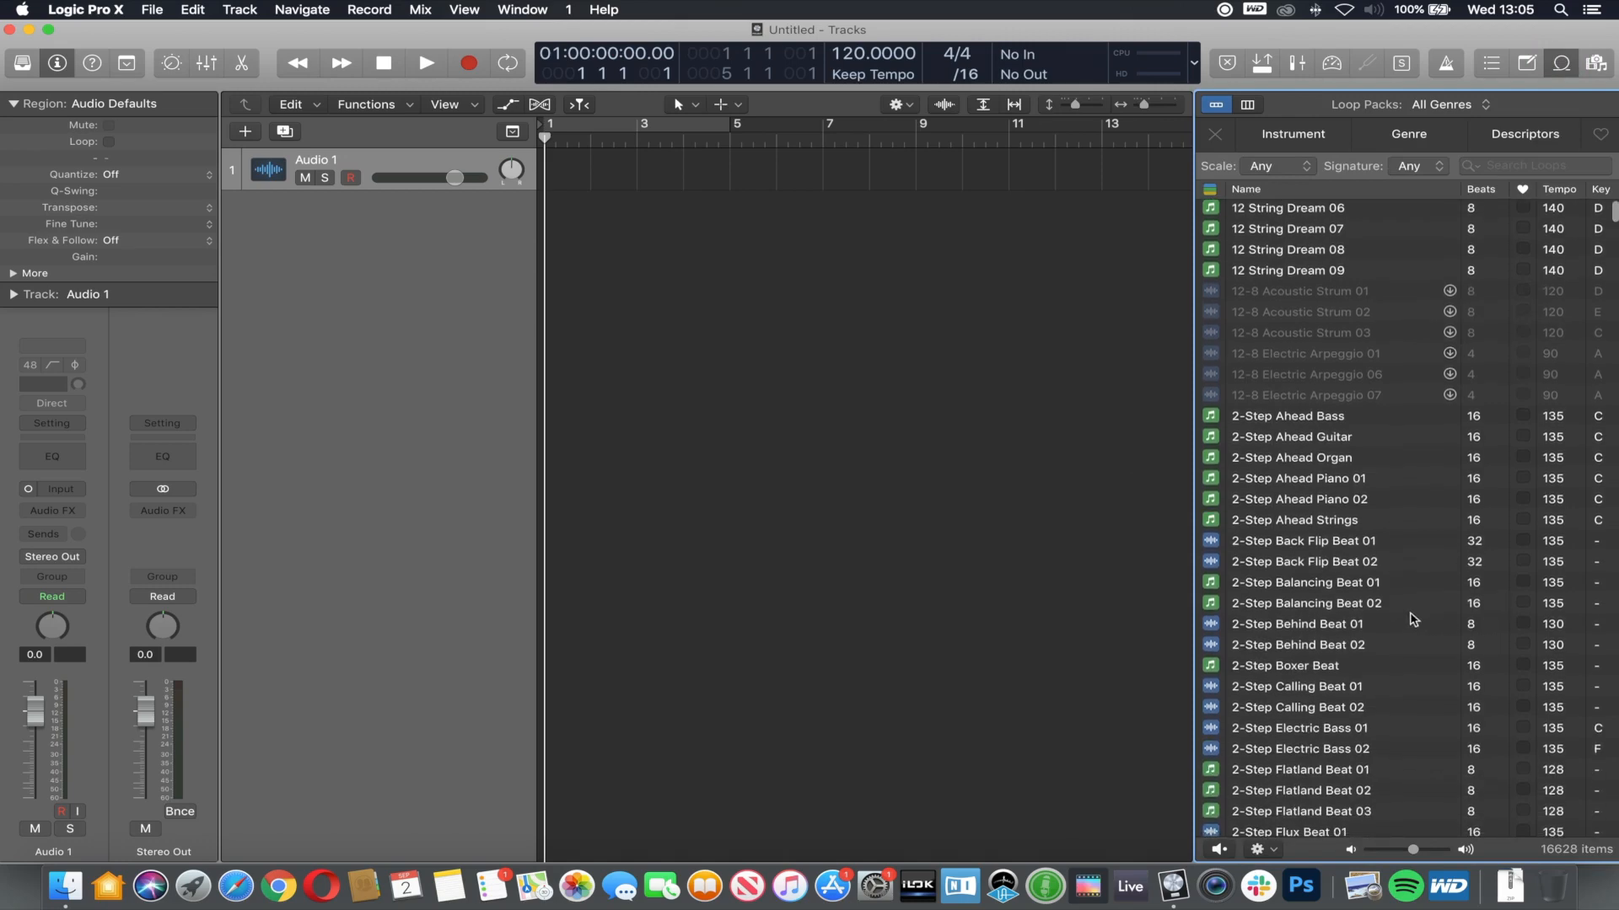
scroll(1413, 619, down, 2)
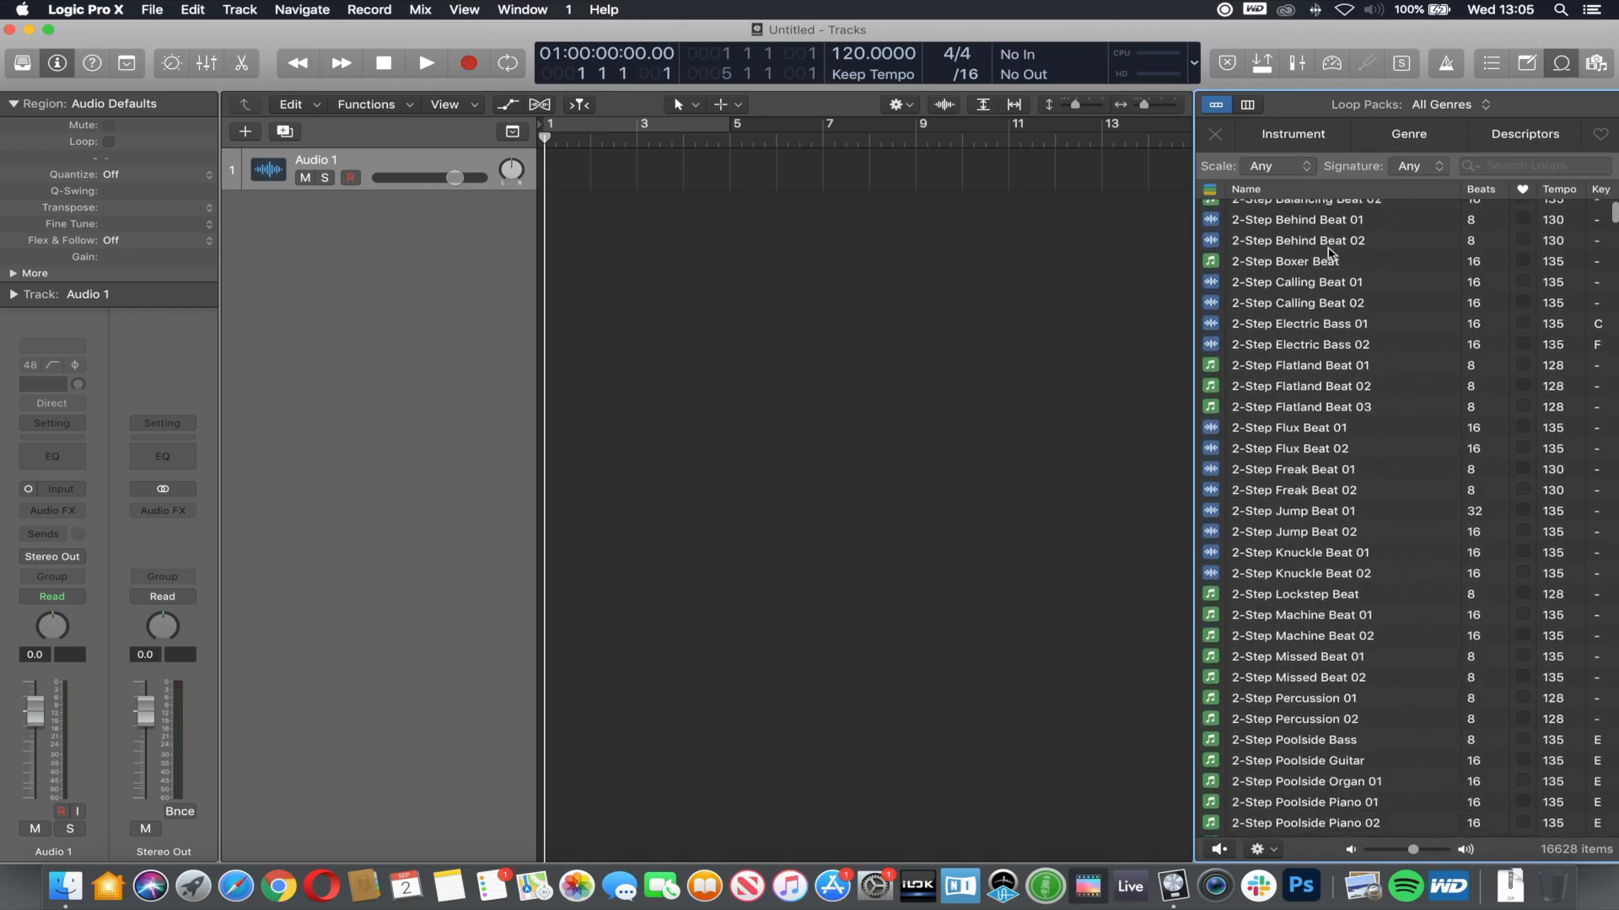
click(1285, 134)
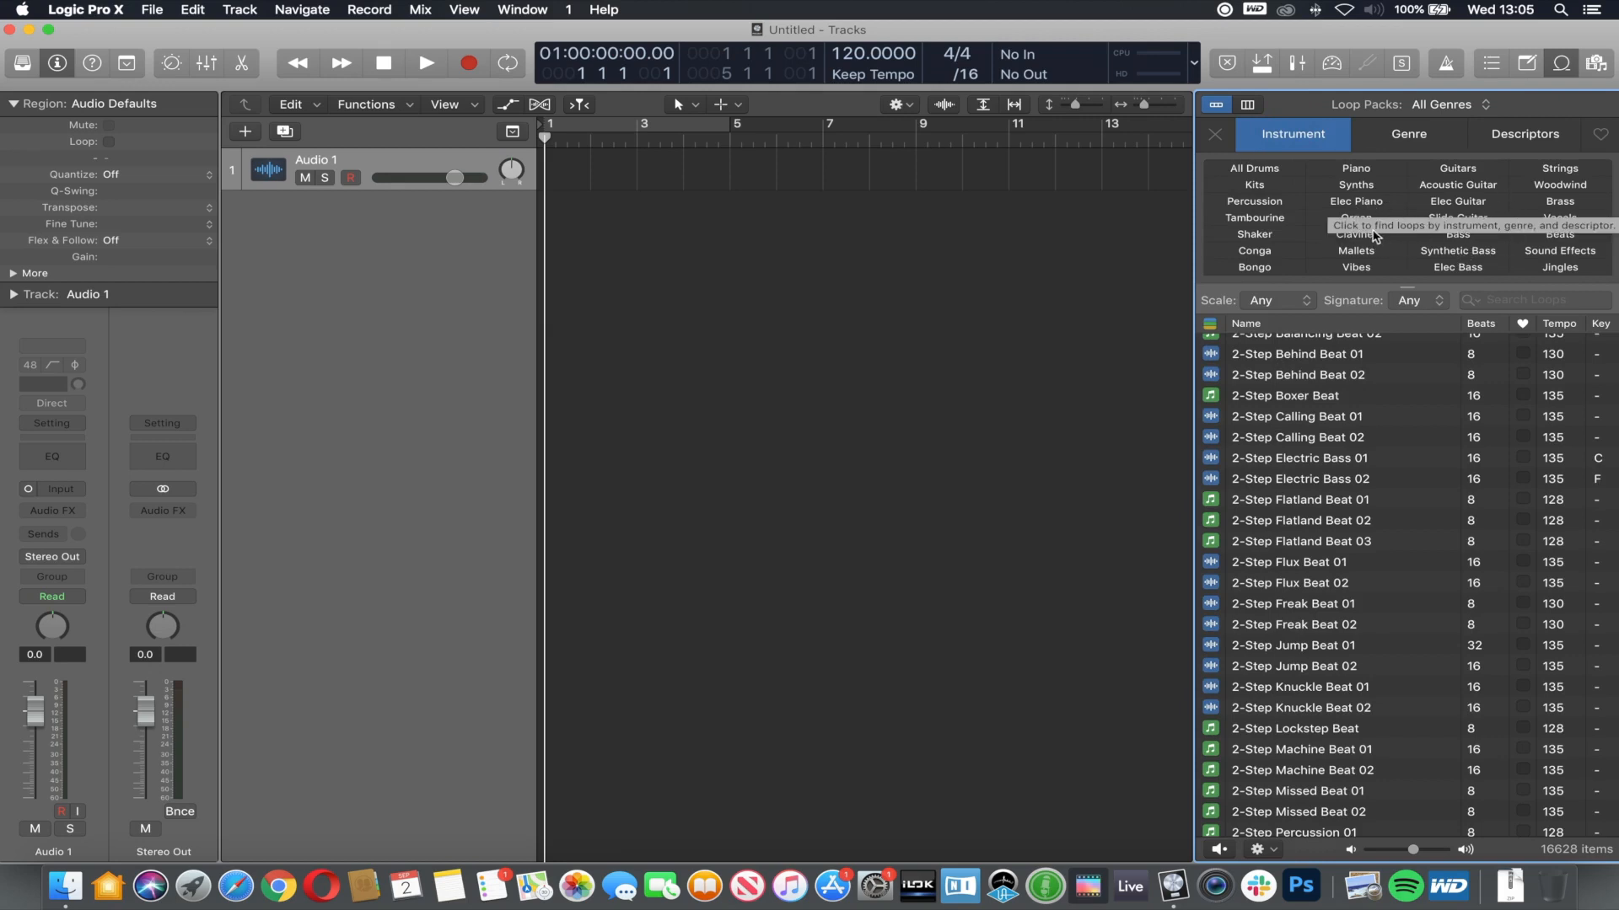
click(1357, 202)
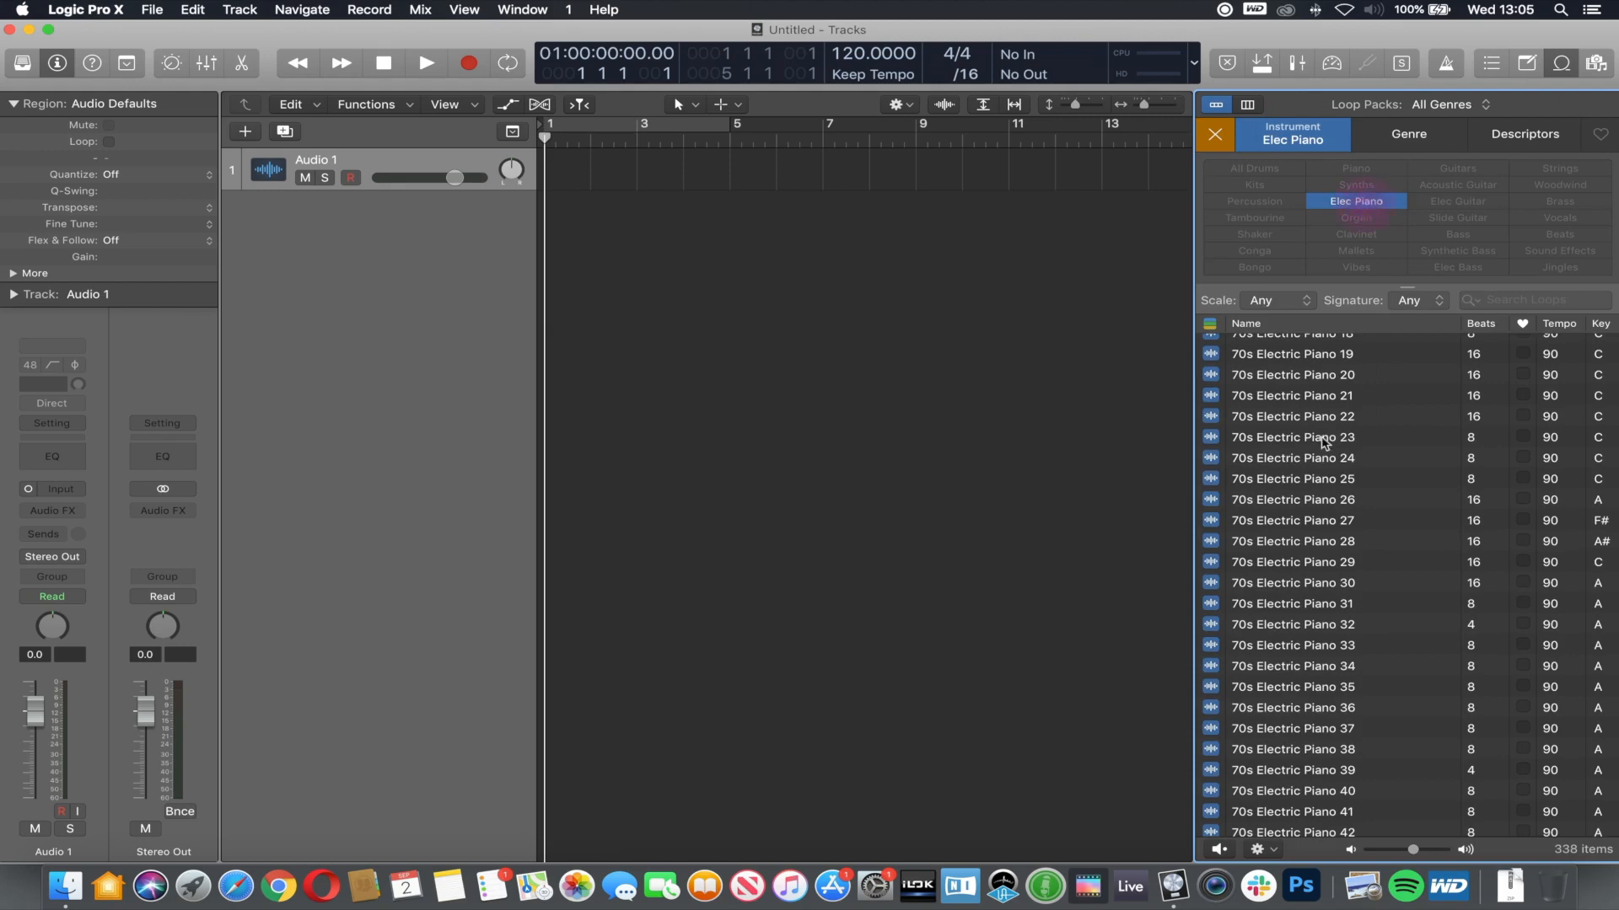
Step: Preview several Elec Piano loops and place Disco Delight Electric Piano 03 at bar 1 of the audio track
scroll(1320, 653, down, 5)
scroll(1320, 654, down, 8)
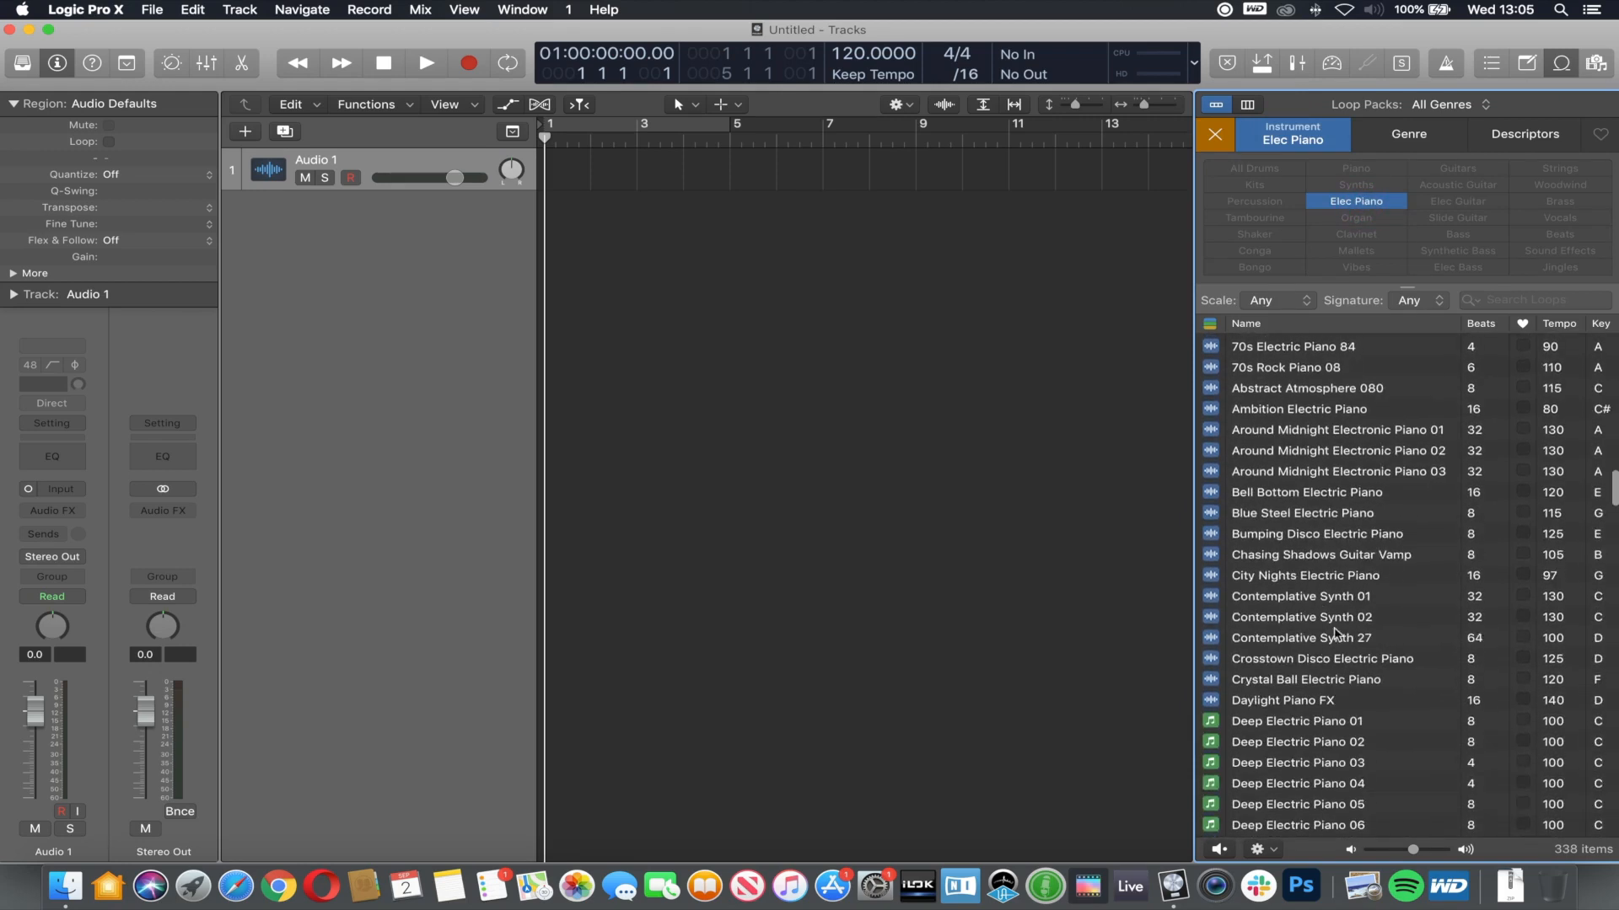
click(1301, 639)
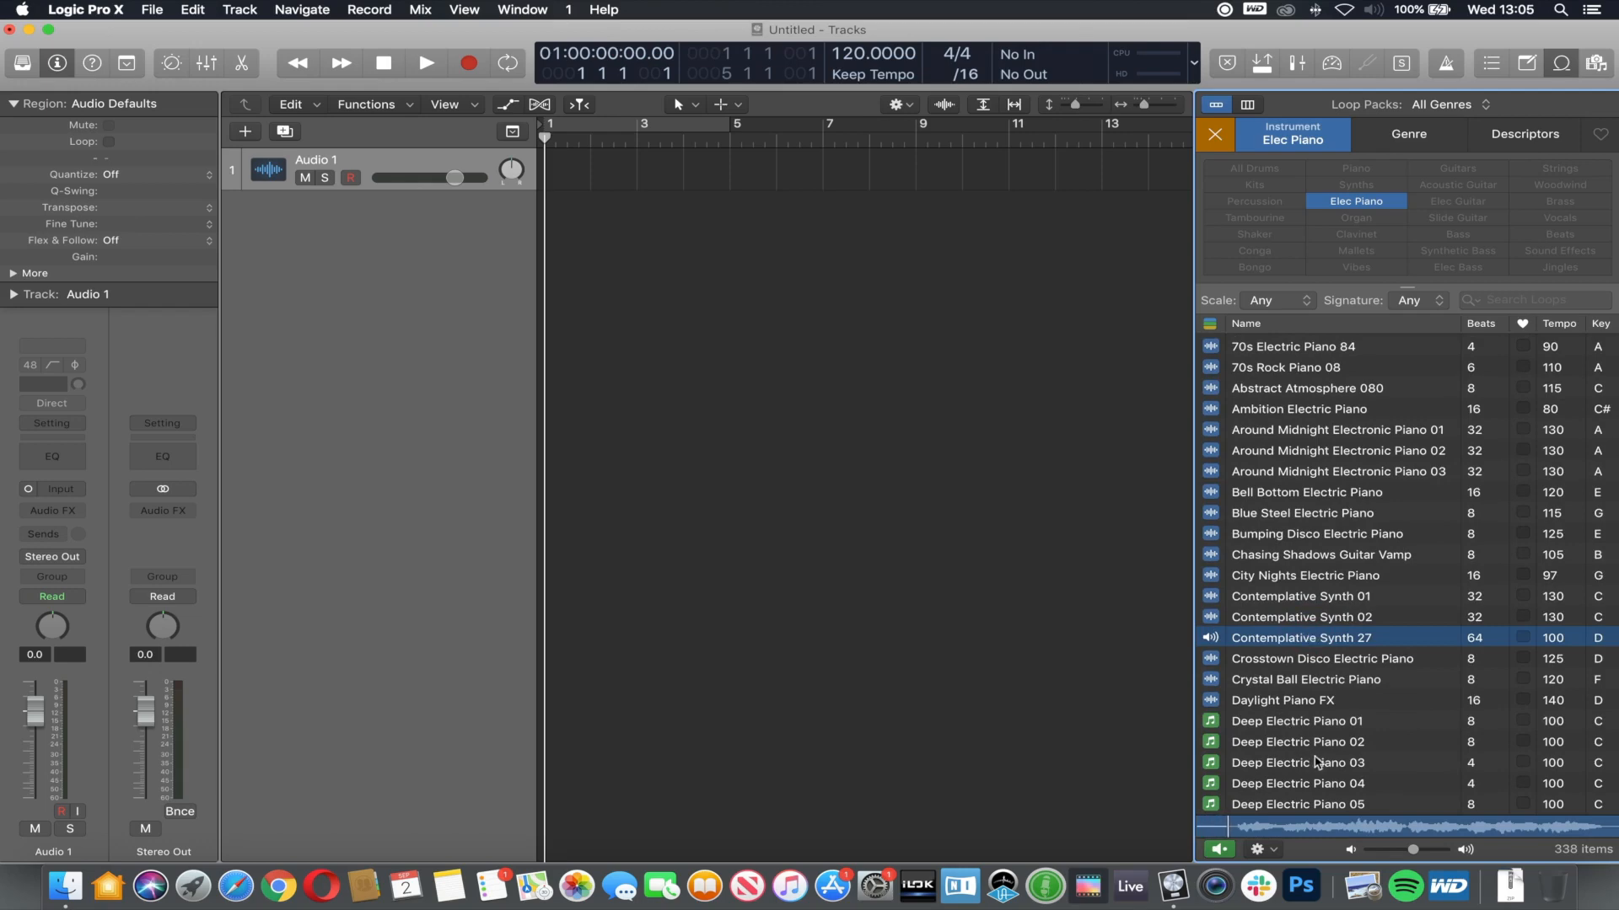
click(1312, 784)
scroll(1312, 780, down, 4)
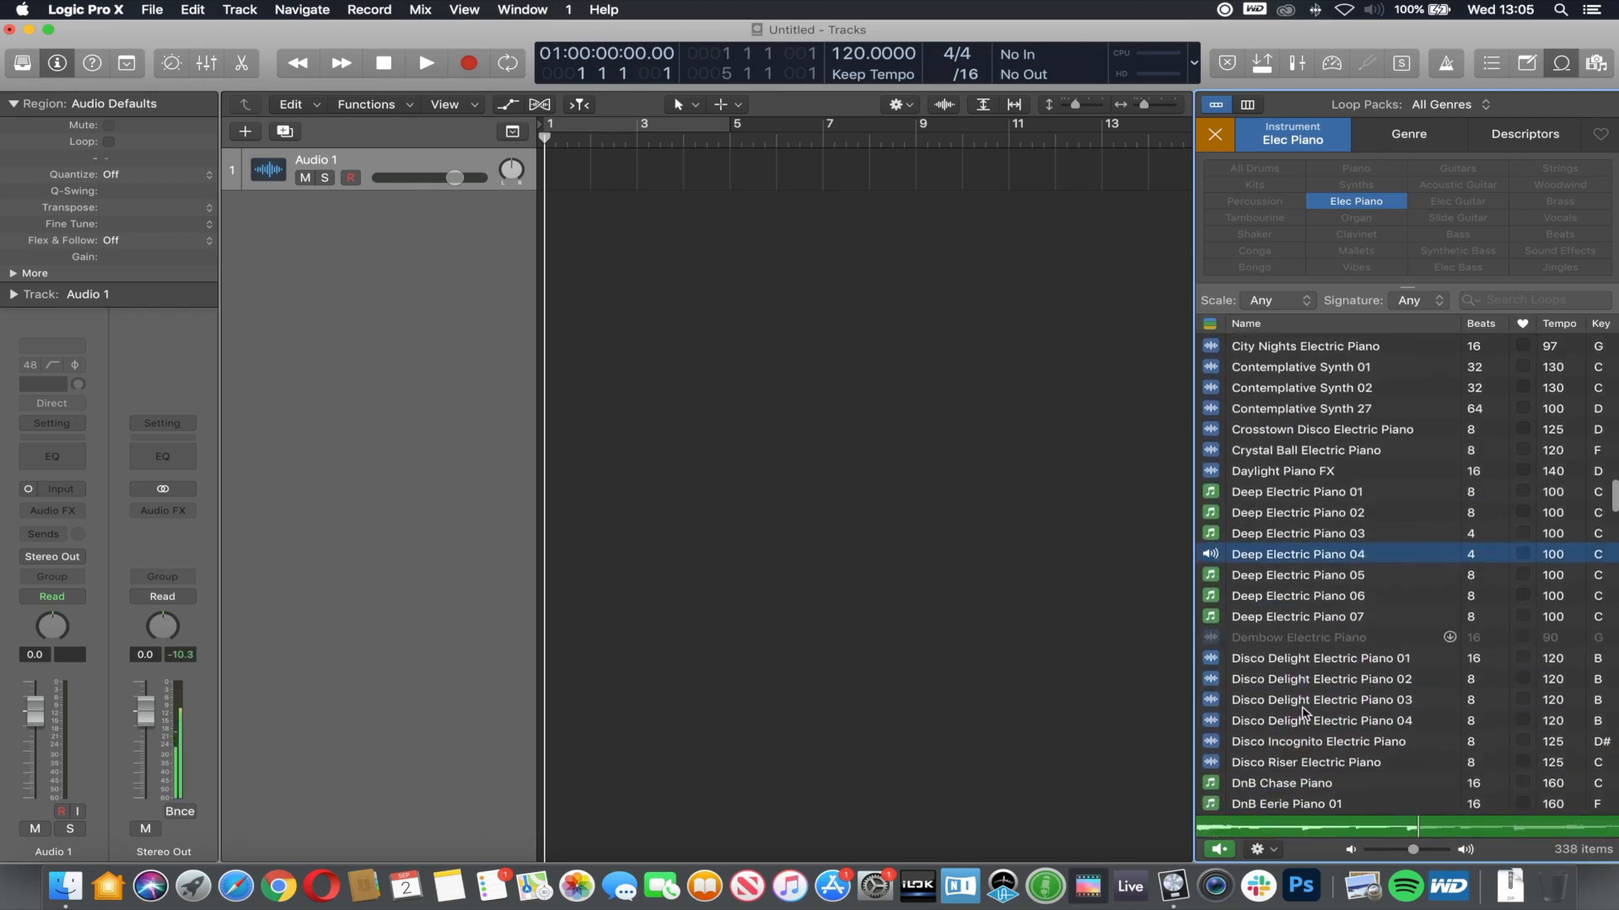
click(1306, 700)
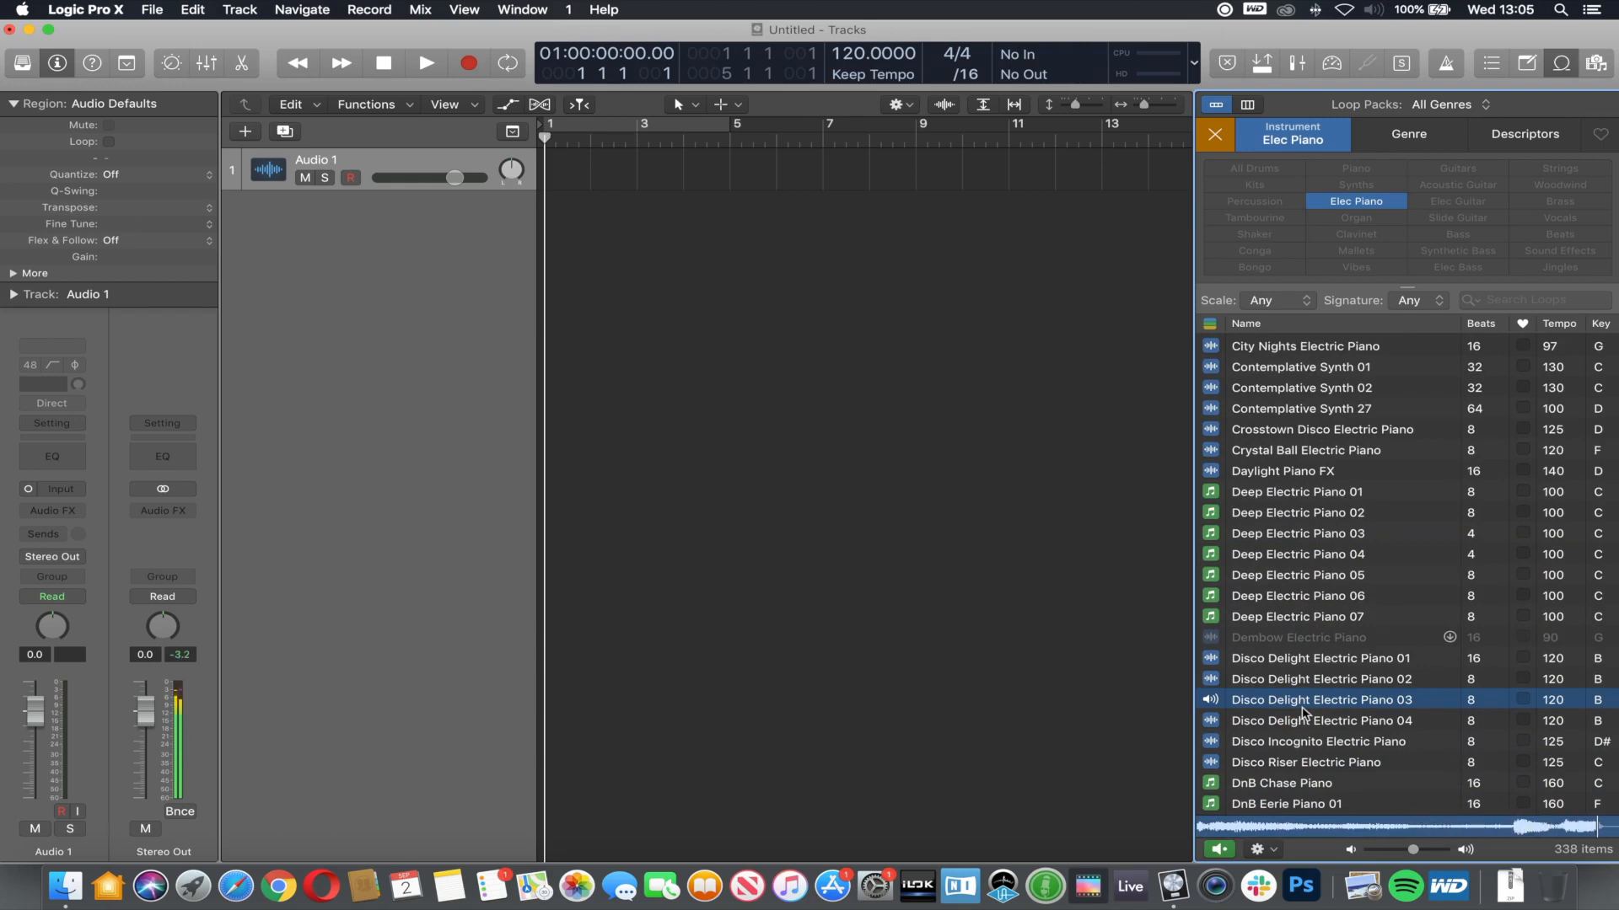
drag(1320, 707, 546, 169)
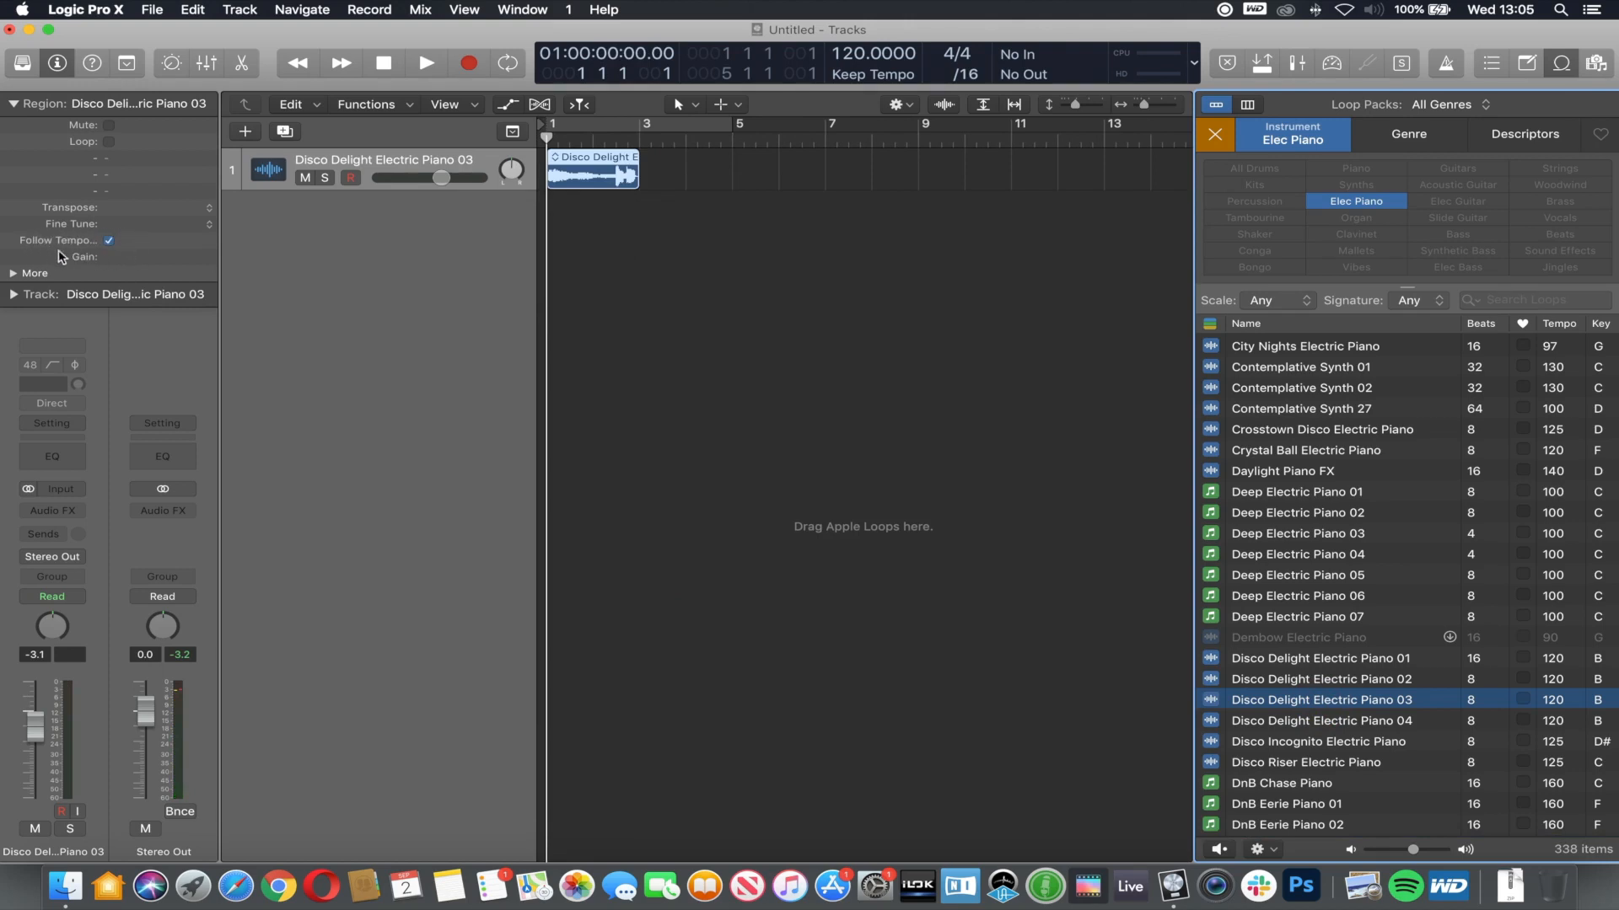
Step: Try a project tempo of 45 with the piano region's Follow Tempo off, and restore 120 with Follow Tempo on
drag(851, 53, 865, 241)
click(110, 241)
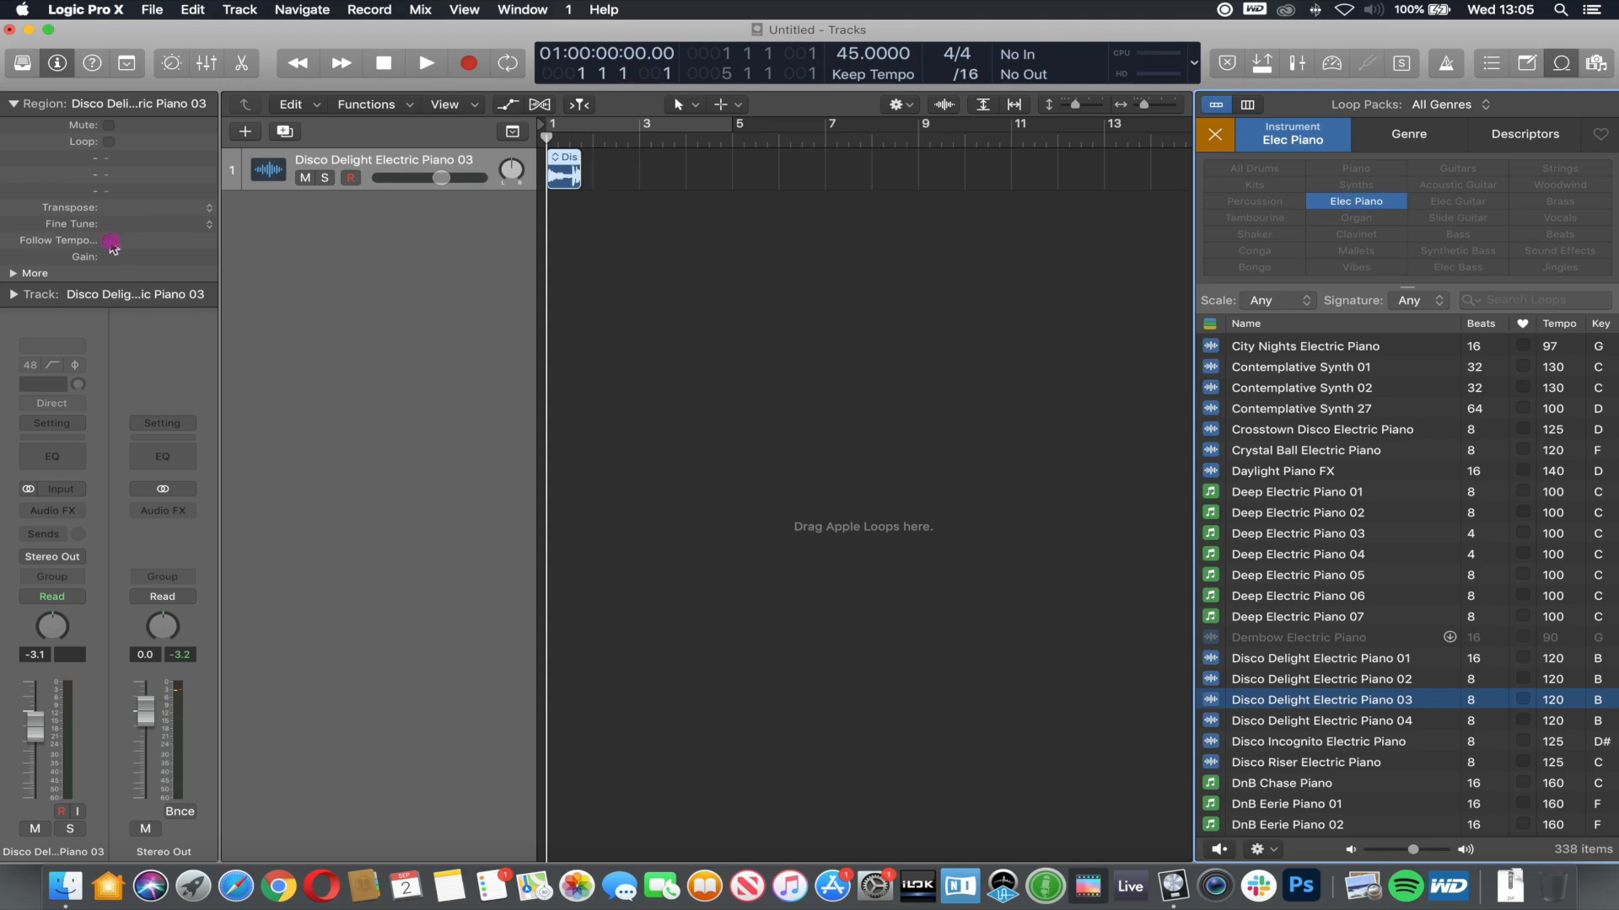
drag(843, 59, 843, 29)
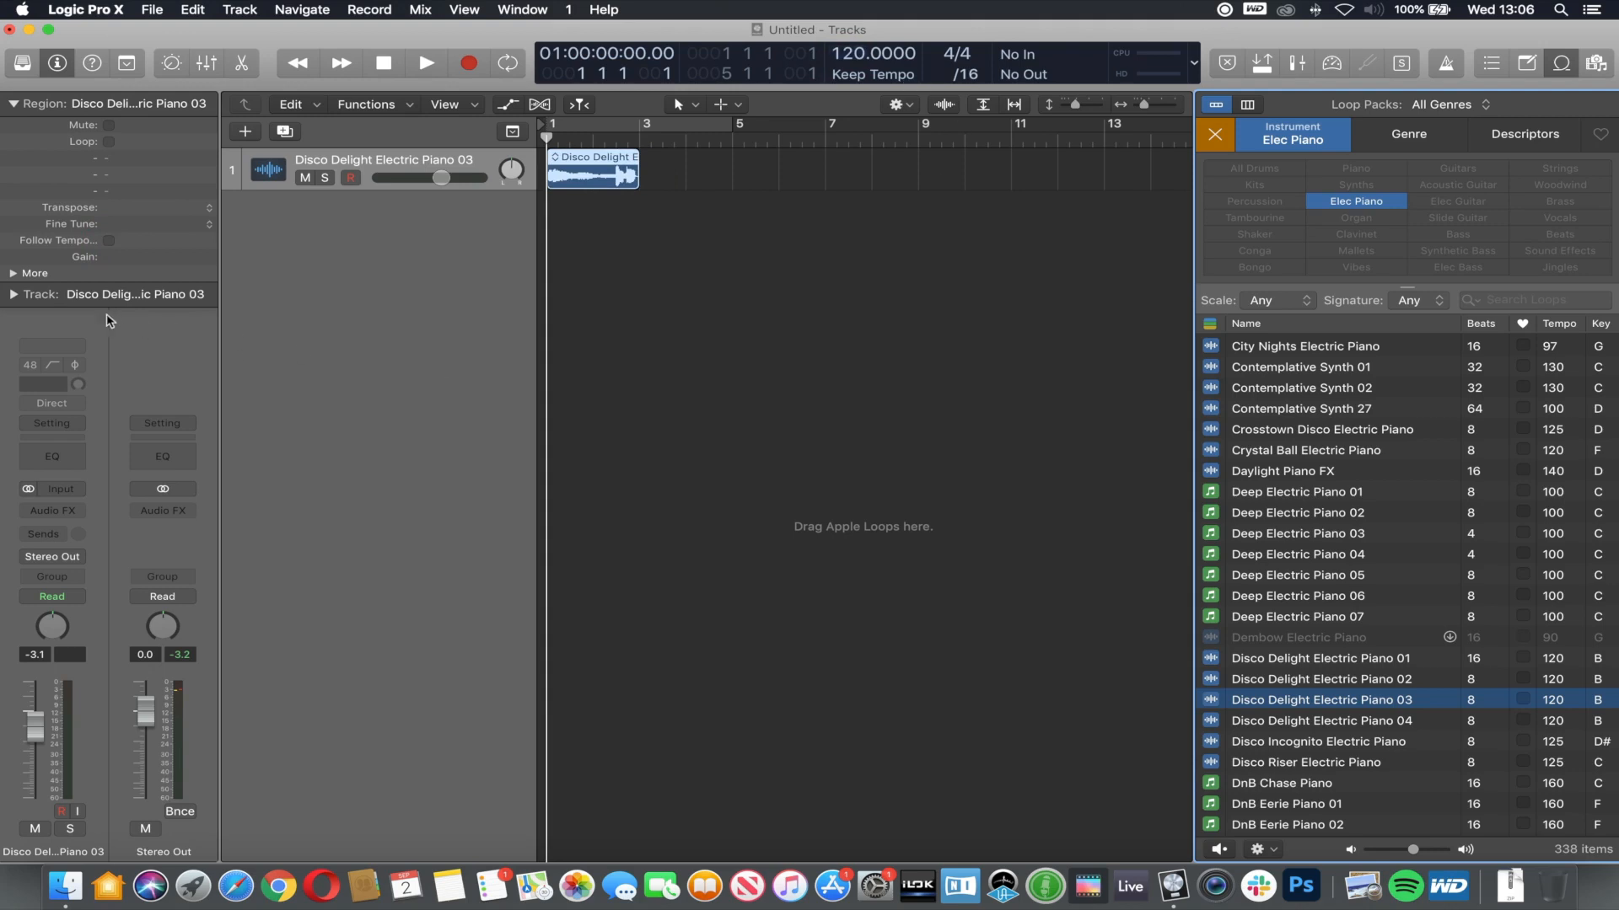
click(108, 240)
Step: Play back the piano region on the track and stop playback after it ends
key(space)
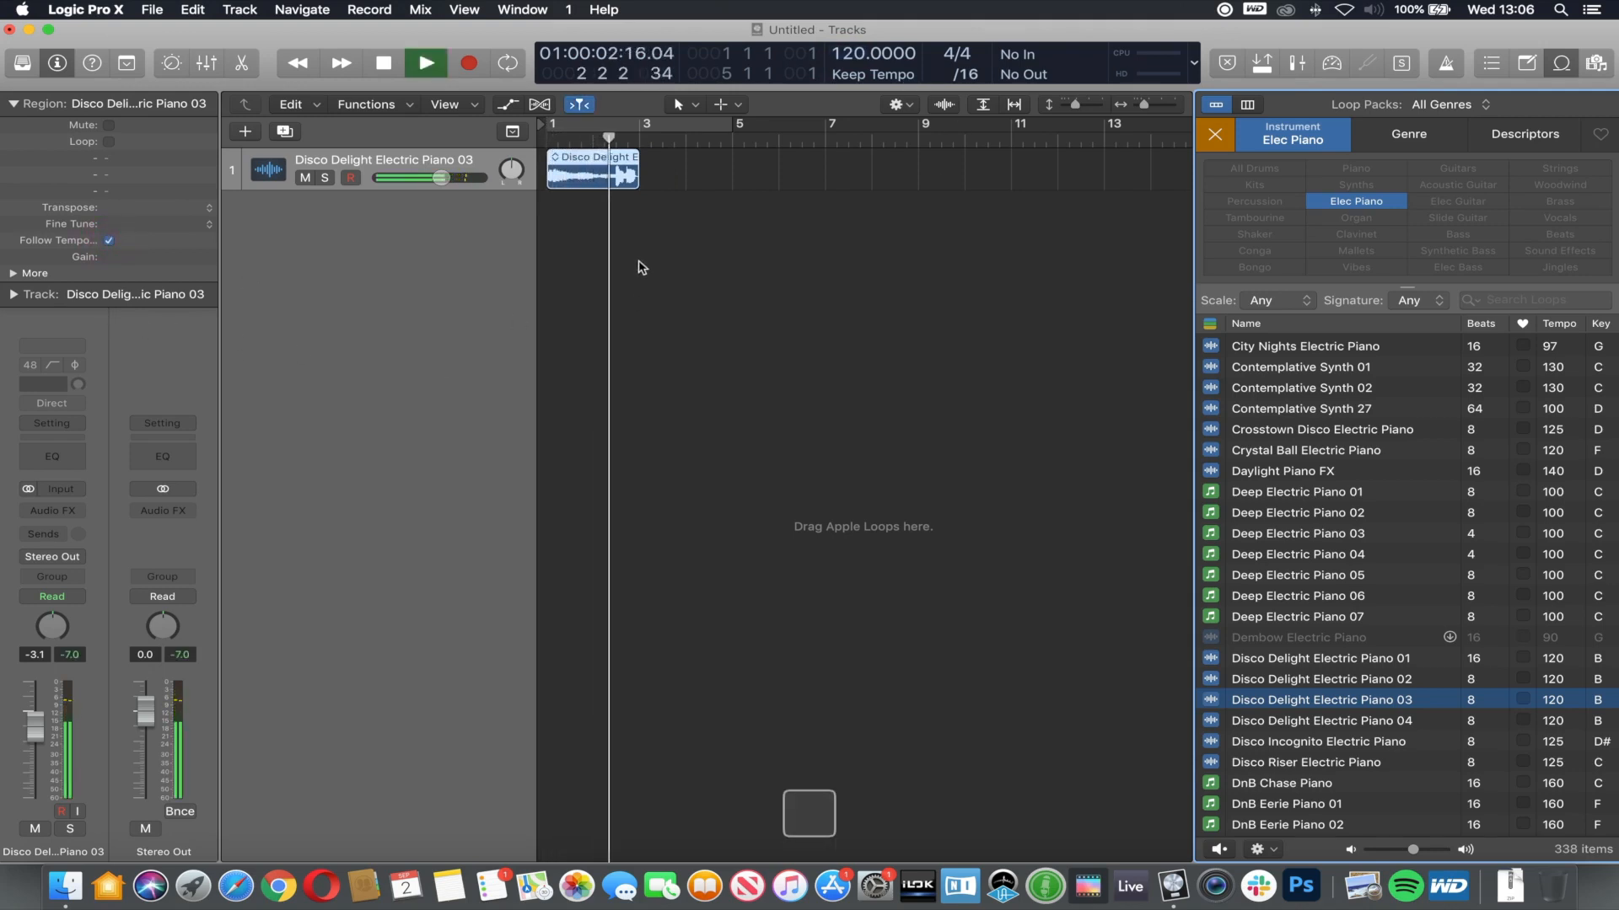
key(space)
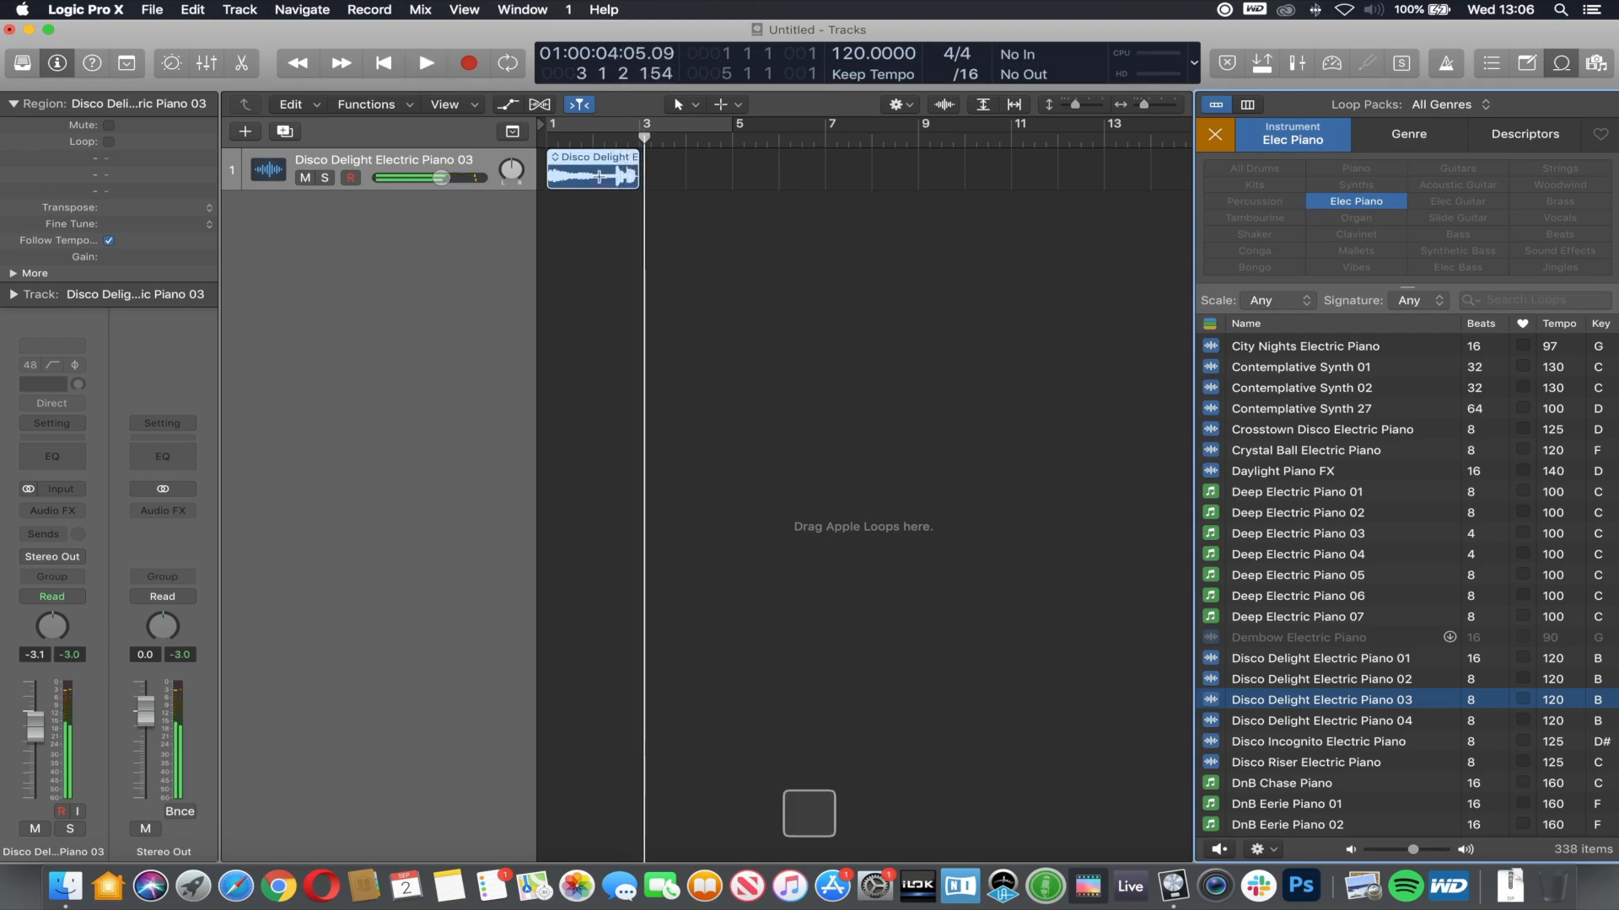
Step: Copy the piano region to fill the track up to bar 9, and delete the three copies
drag(593, 163, 774, 160)
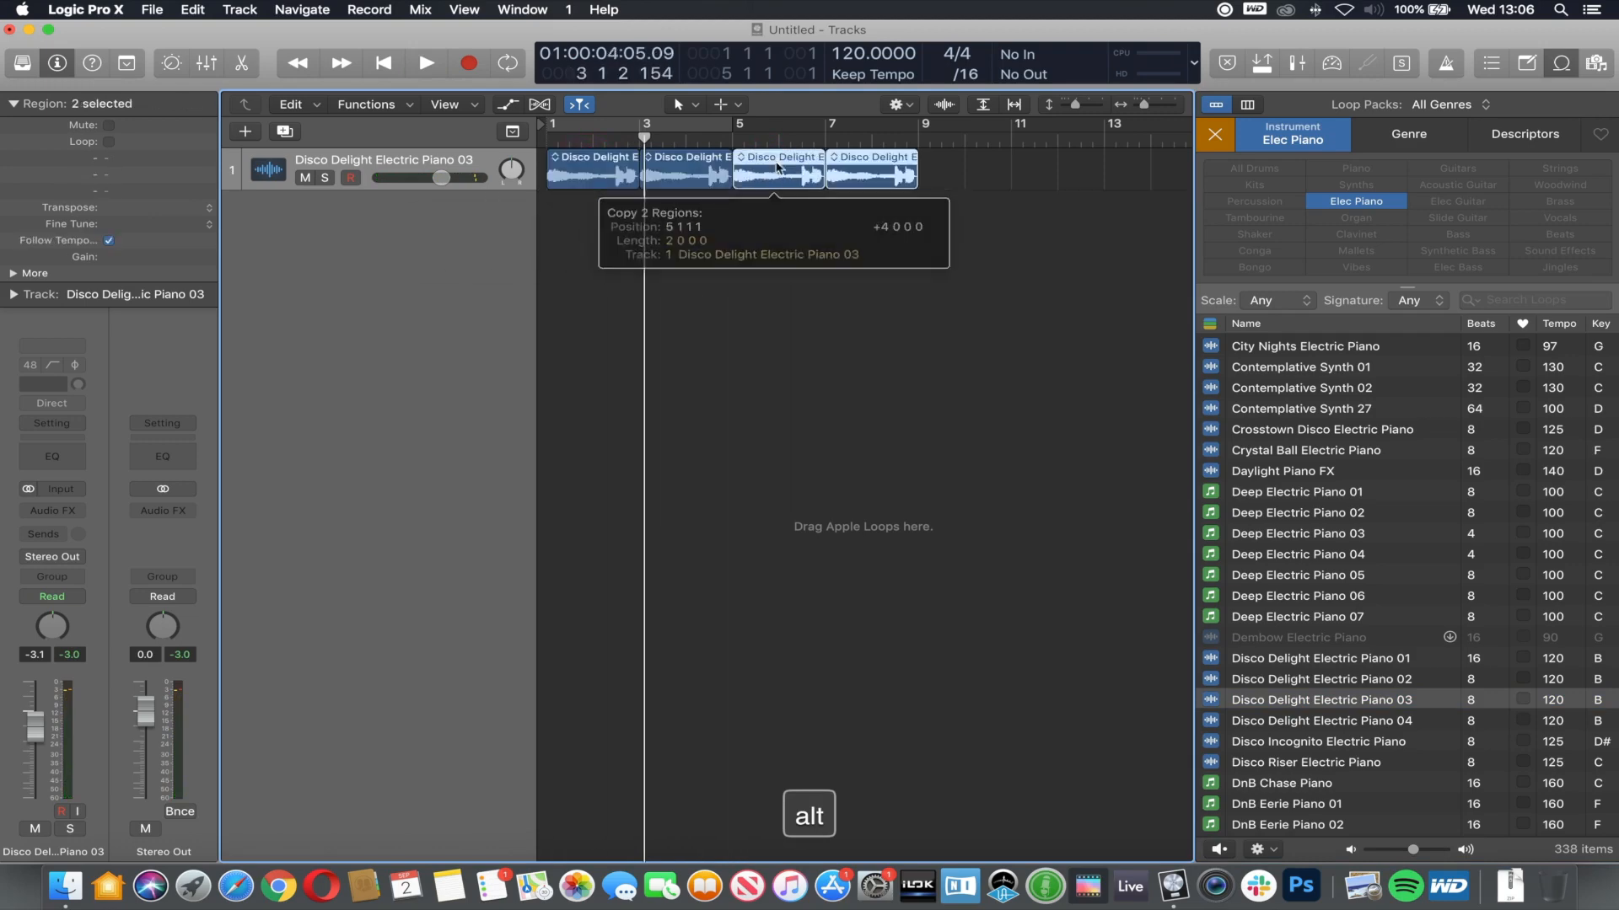
drag(954, 155, 509, 203)
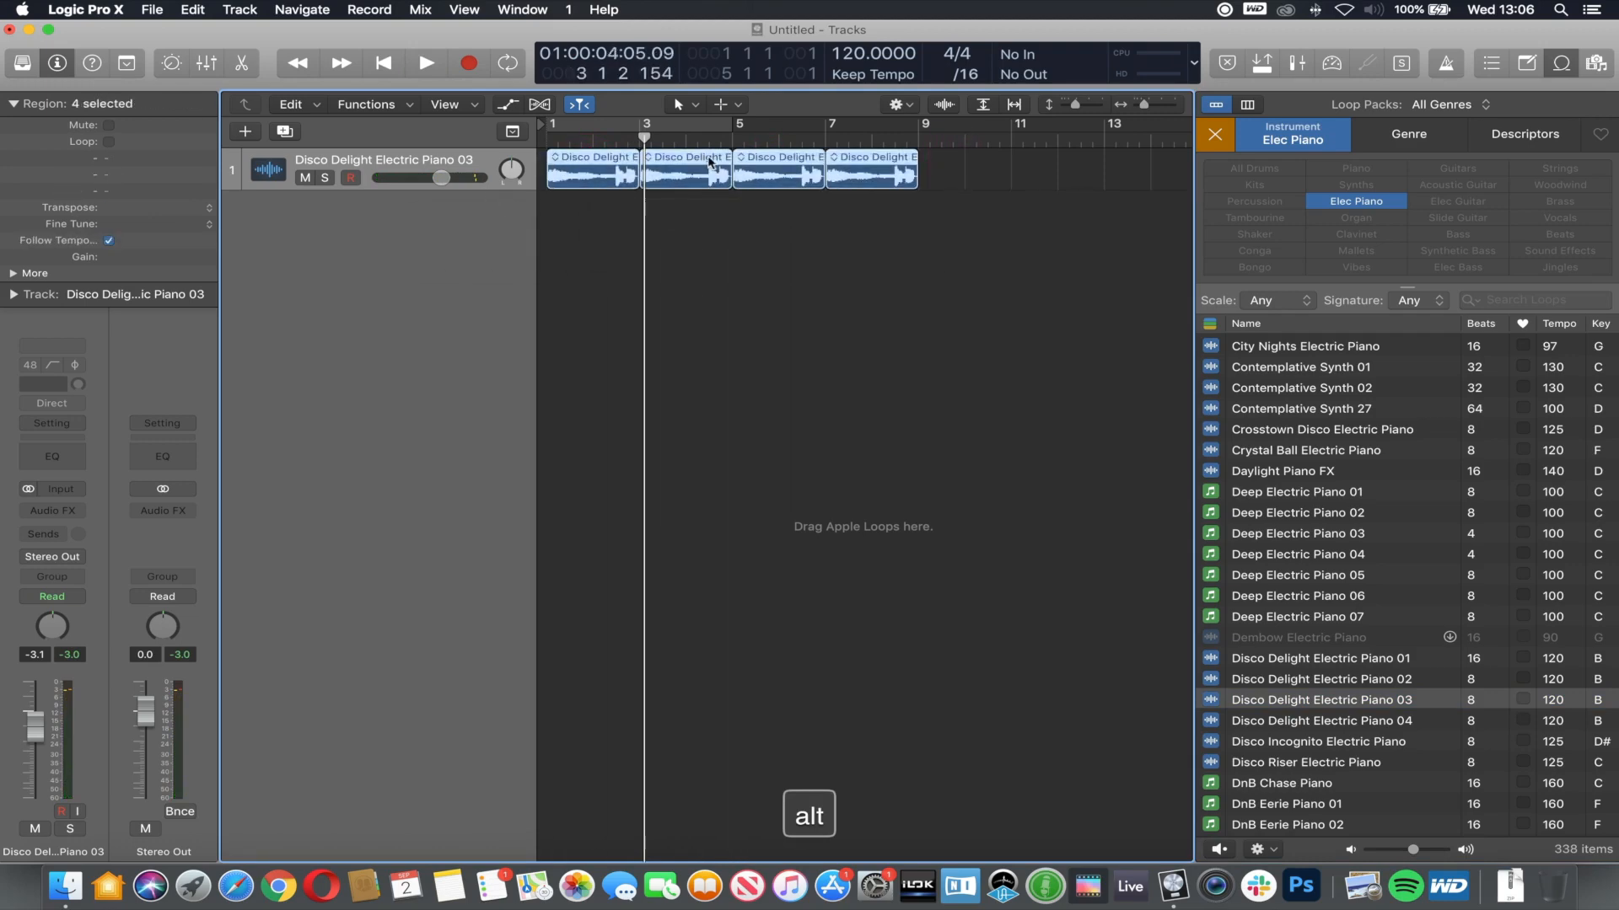
click(755, 253)
drag(970, 168, 643, 181)
key(BackSpace)
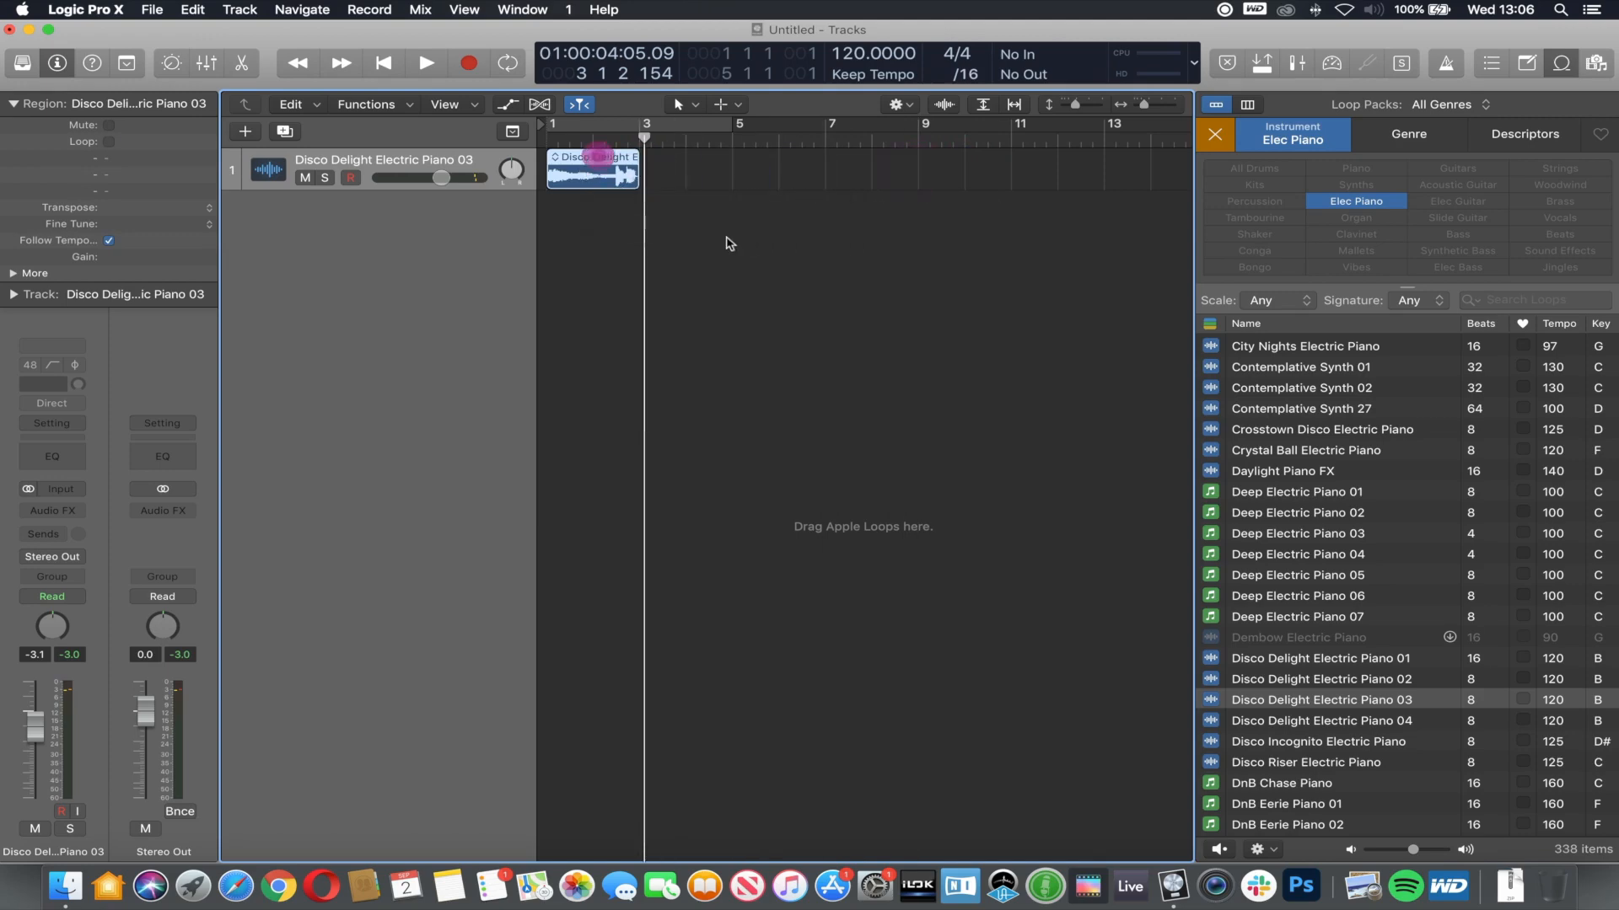
Step: Repeat the piano region three times so that four regions fill bars 1 to 9
key(super+r)
key(super+r)
key(super+r)
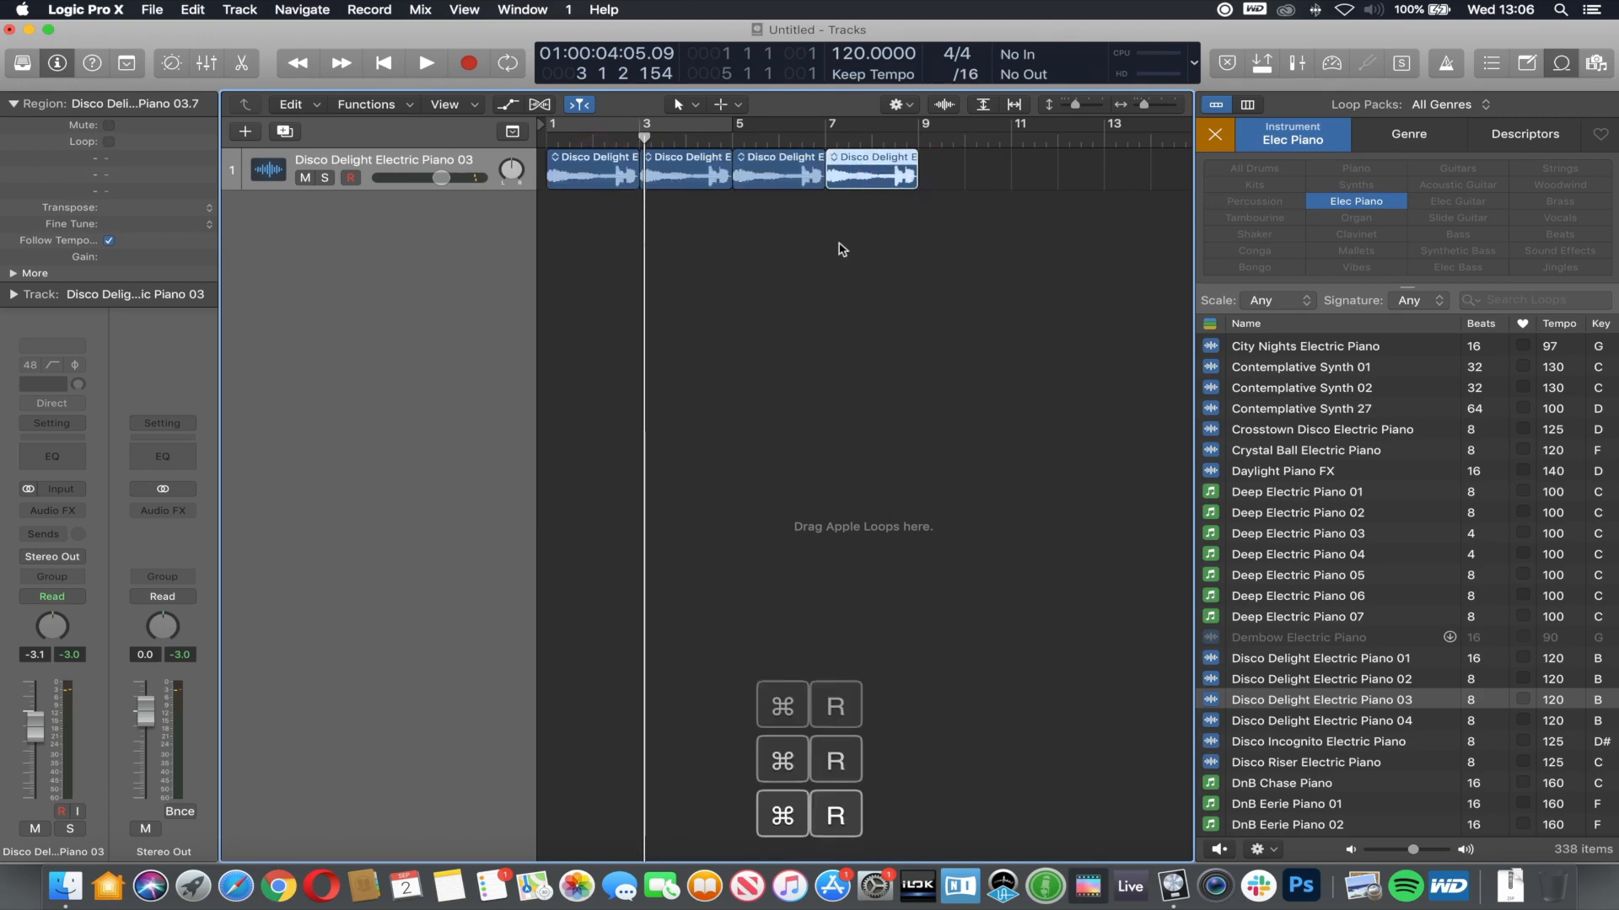
Step: Set the cycle range to cover all four piano regions and play them back
drag(921, 225, 561, 173)
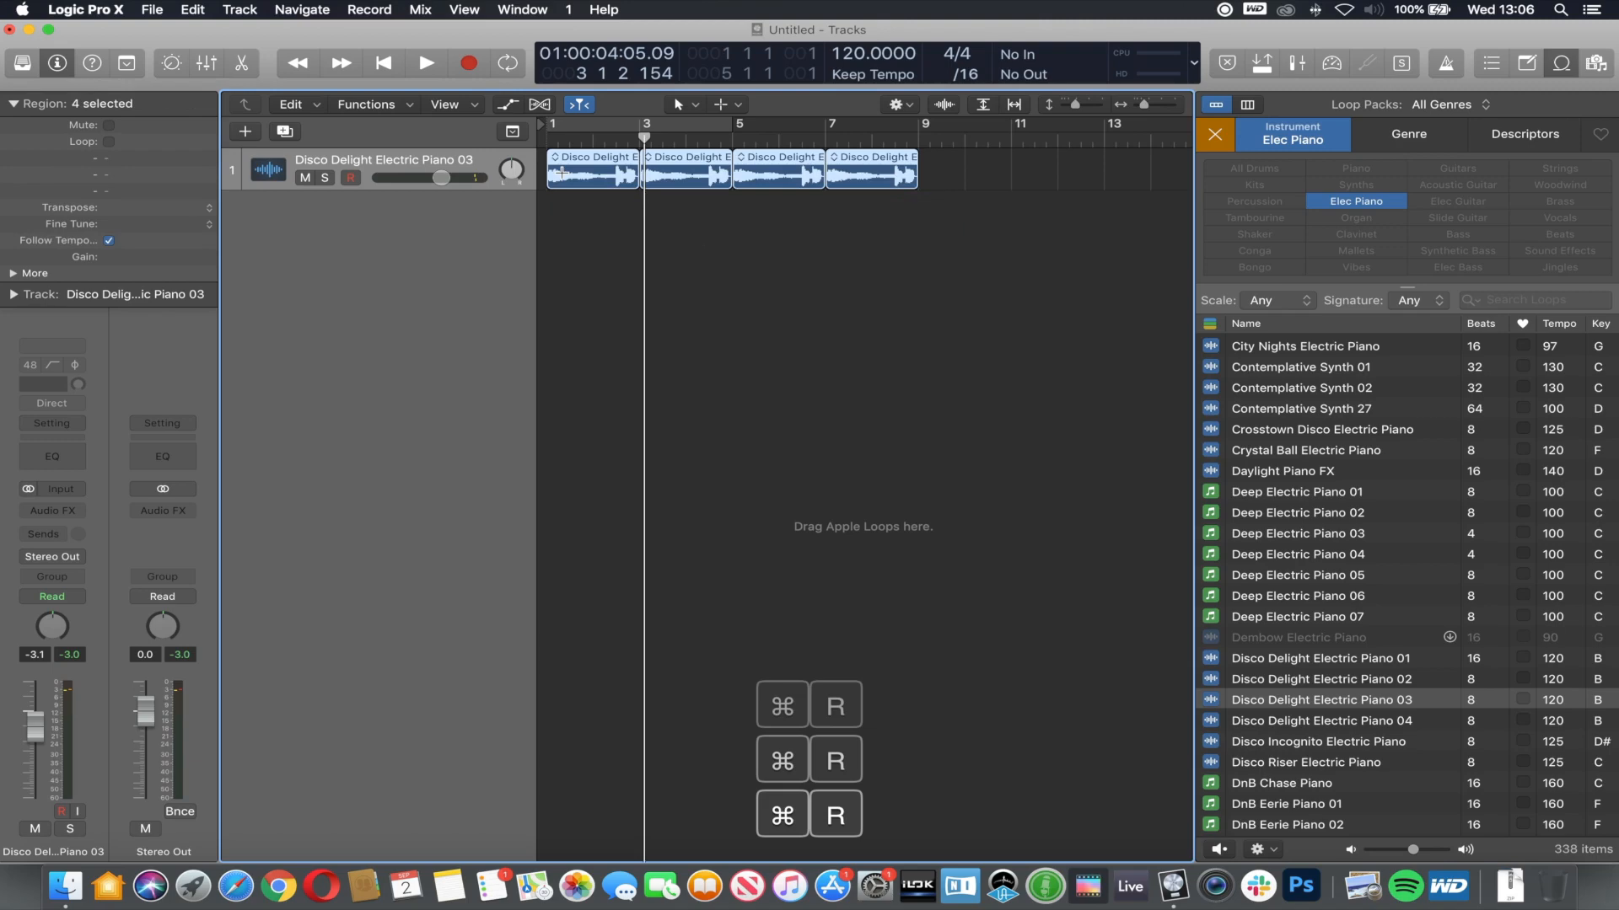
key(u)
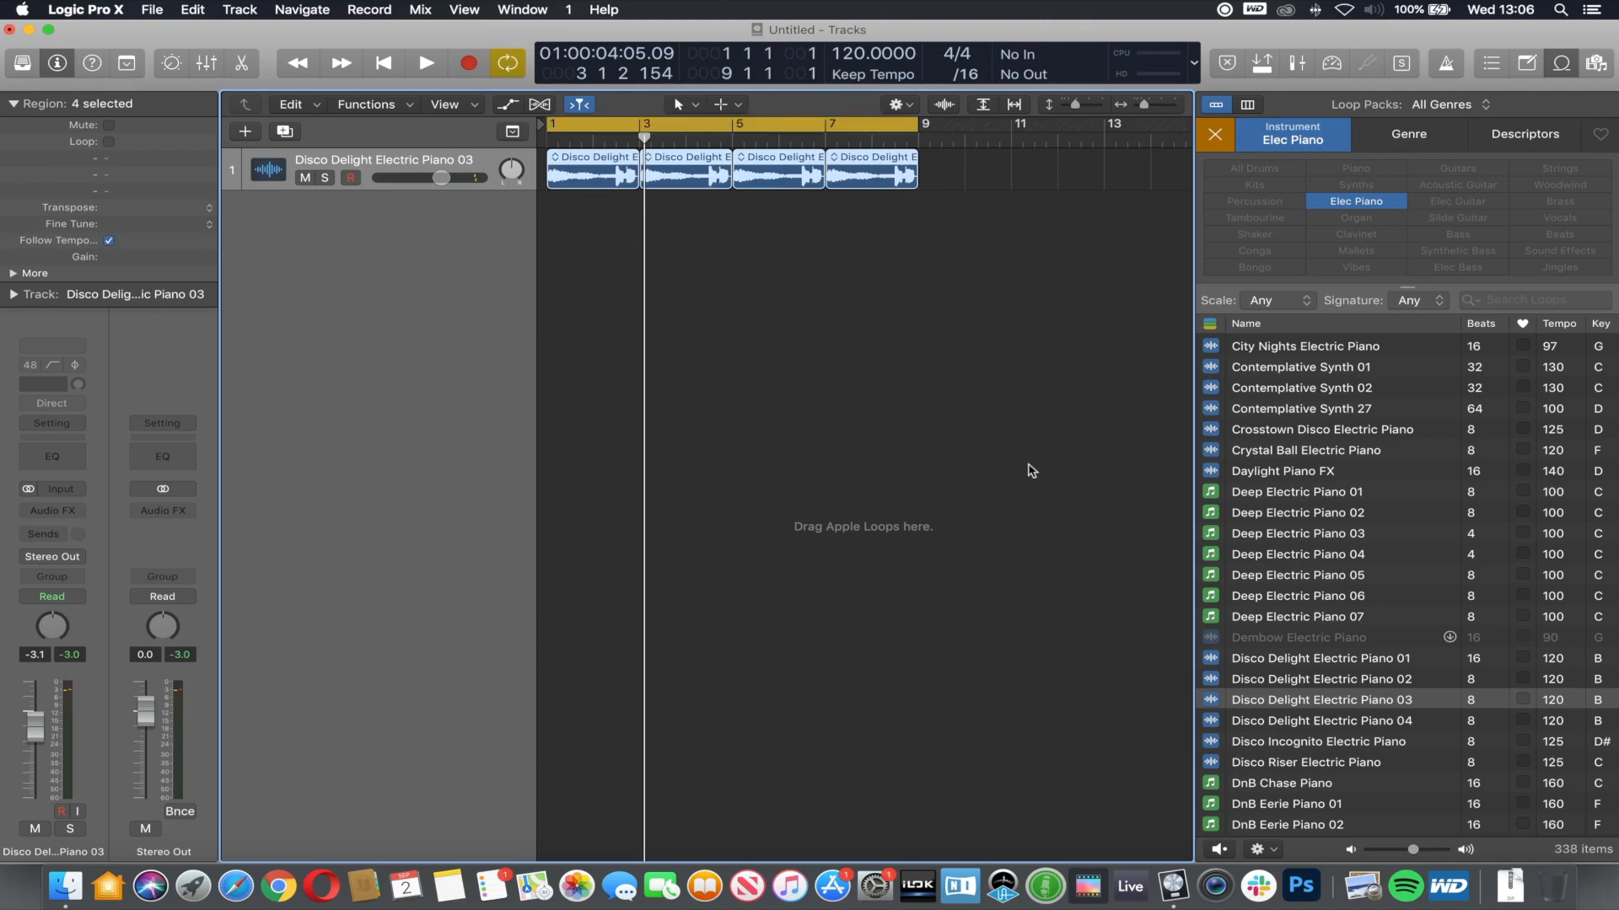
key(space)
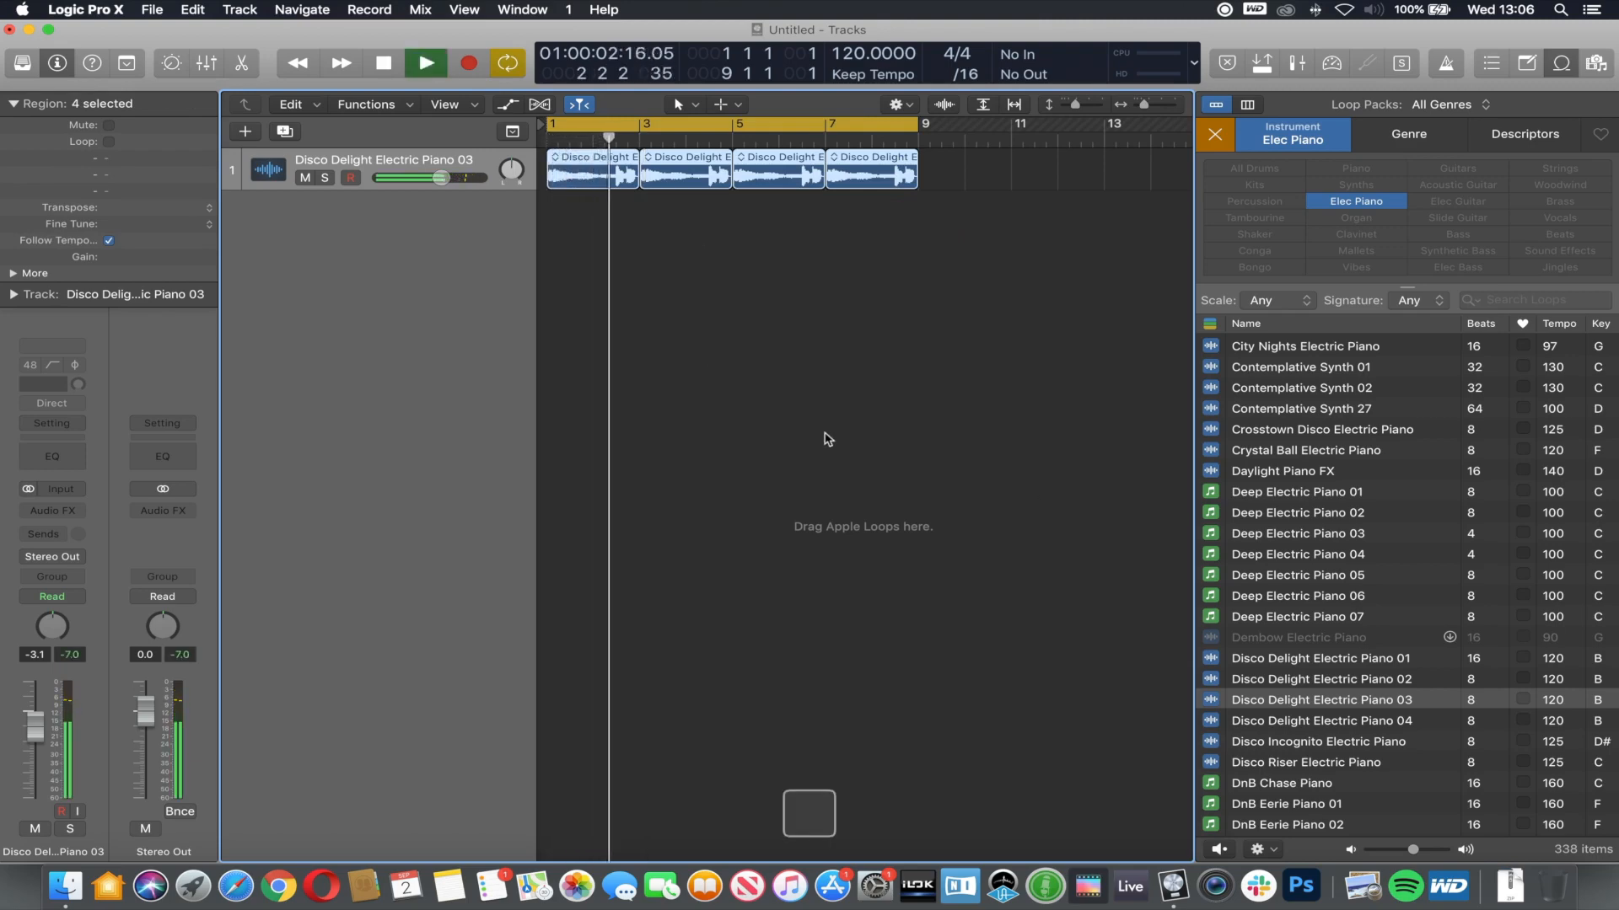
key(space)
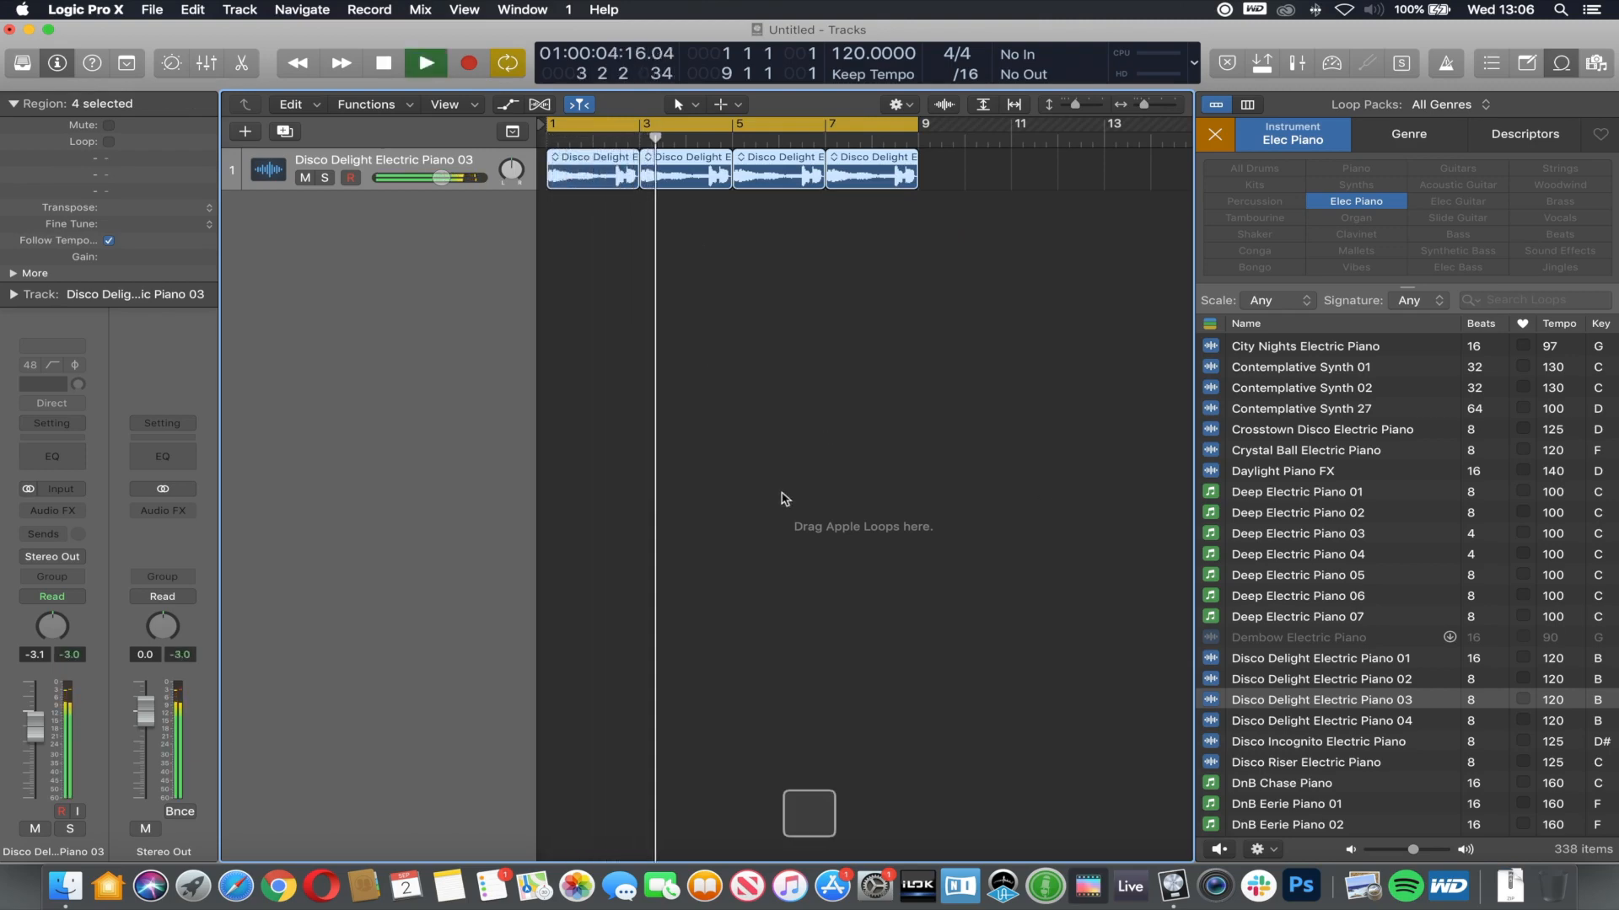
Step: Add a new audio track and place Electro_19.wav from Finder's Free Rises by Output folder on it at bar 1
click(245, 130)
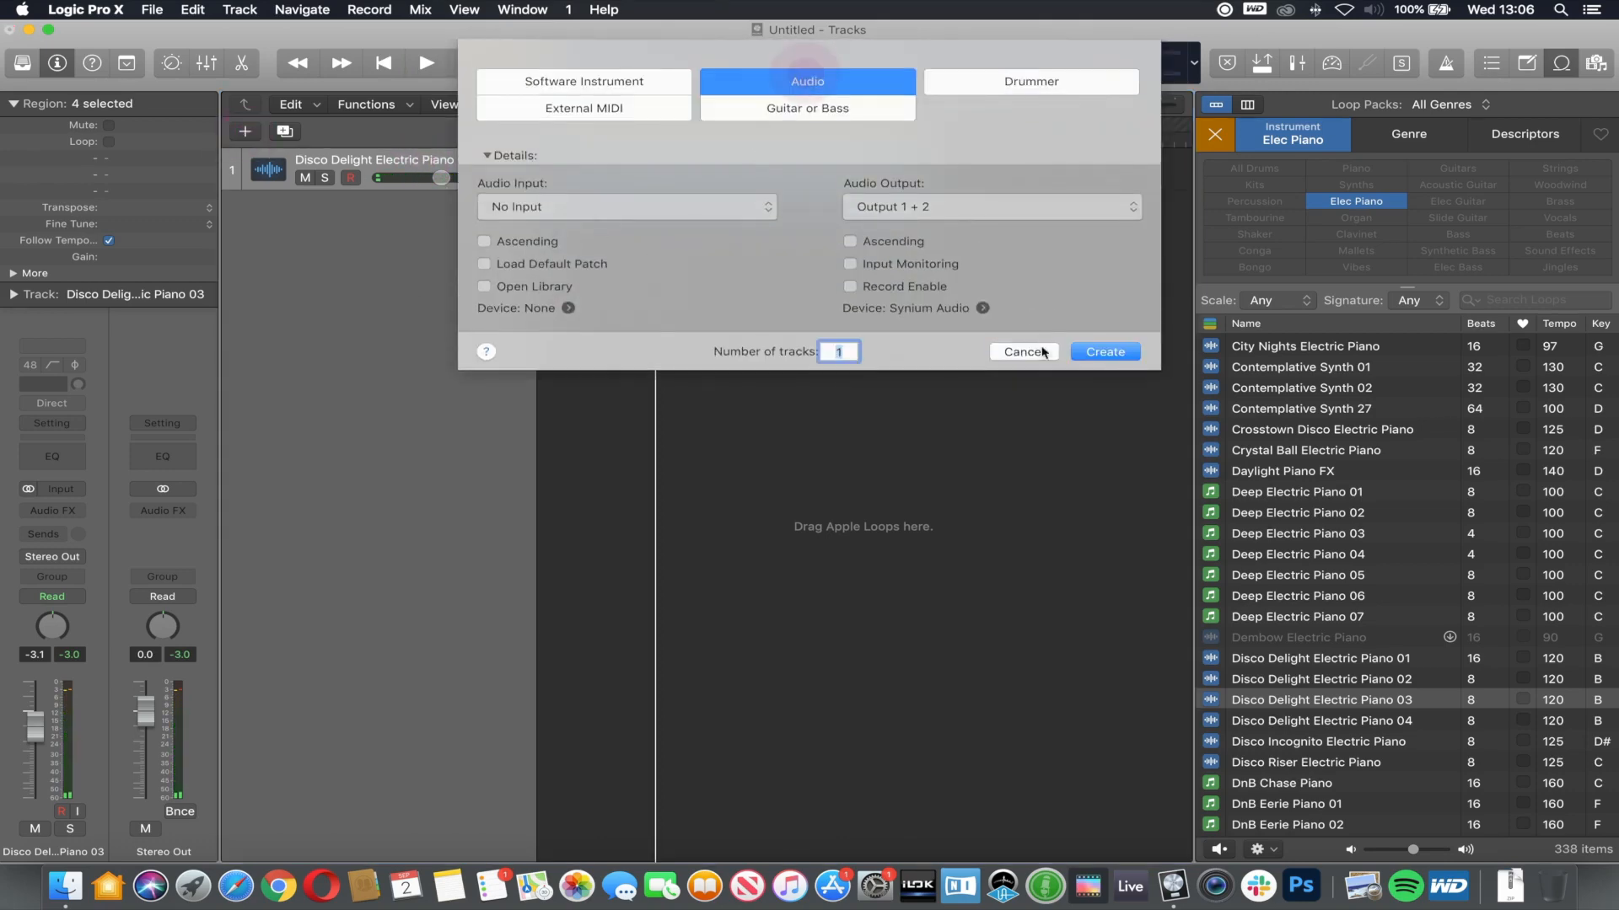
click(1105, 352)
key(super+Tab)
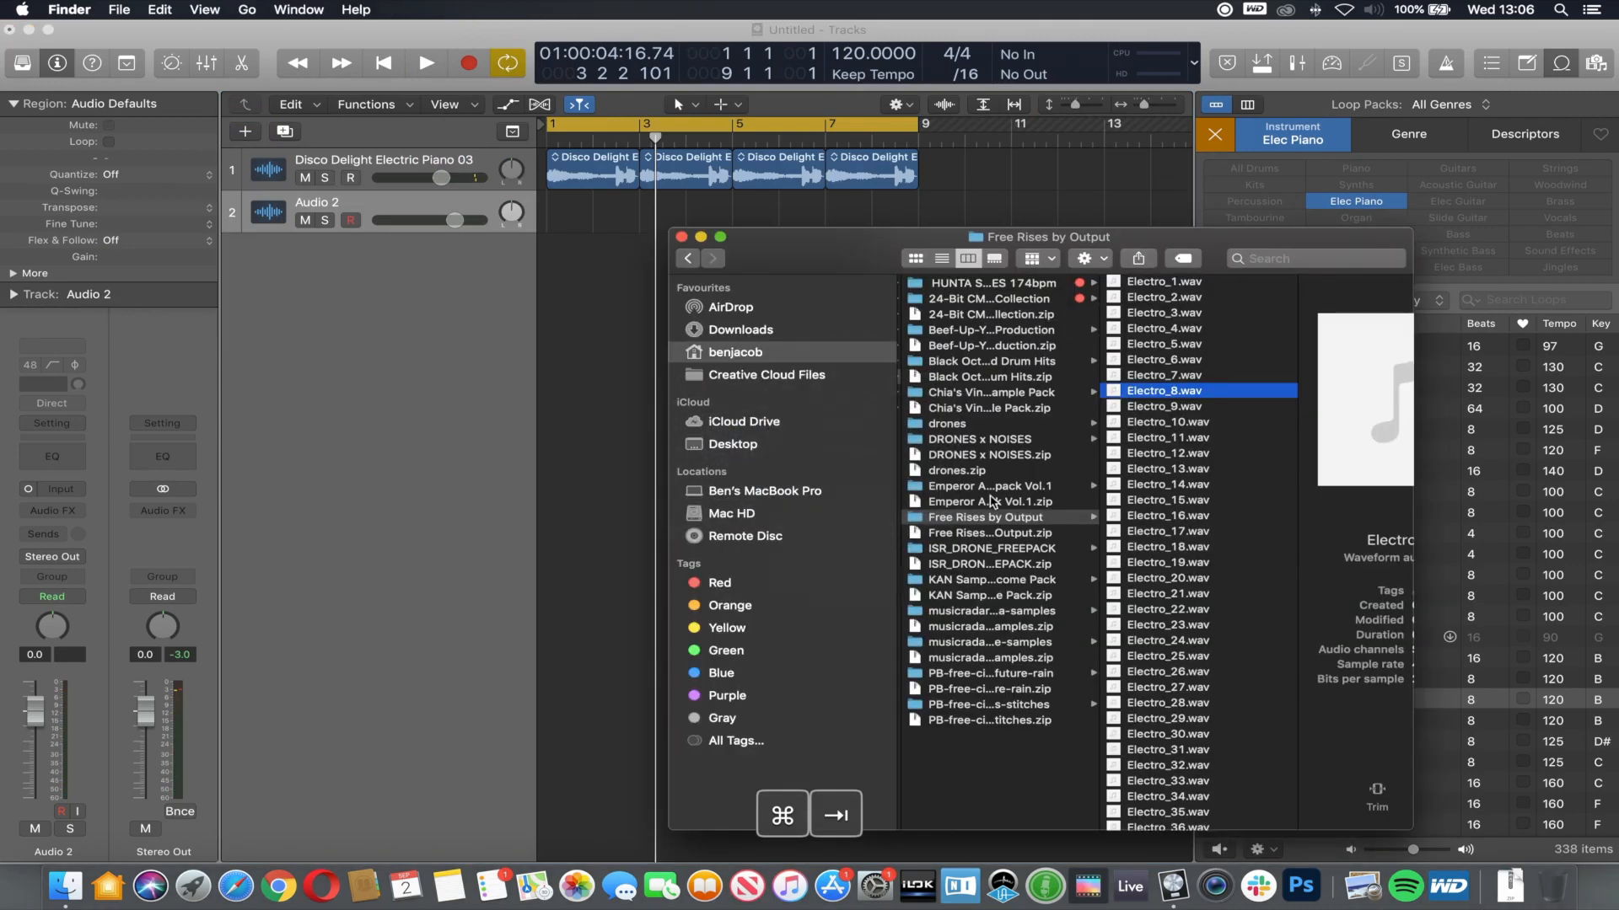
scroll(992, 472, left, 5)
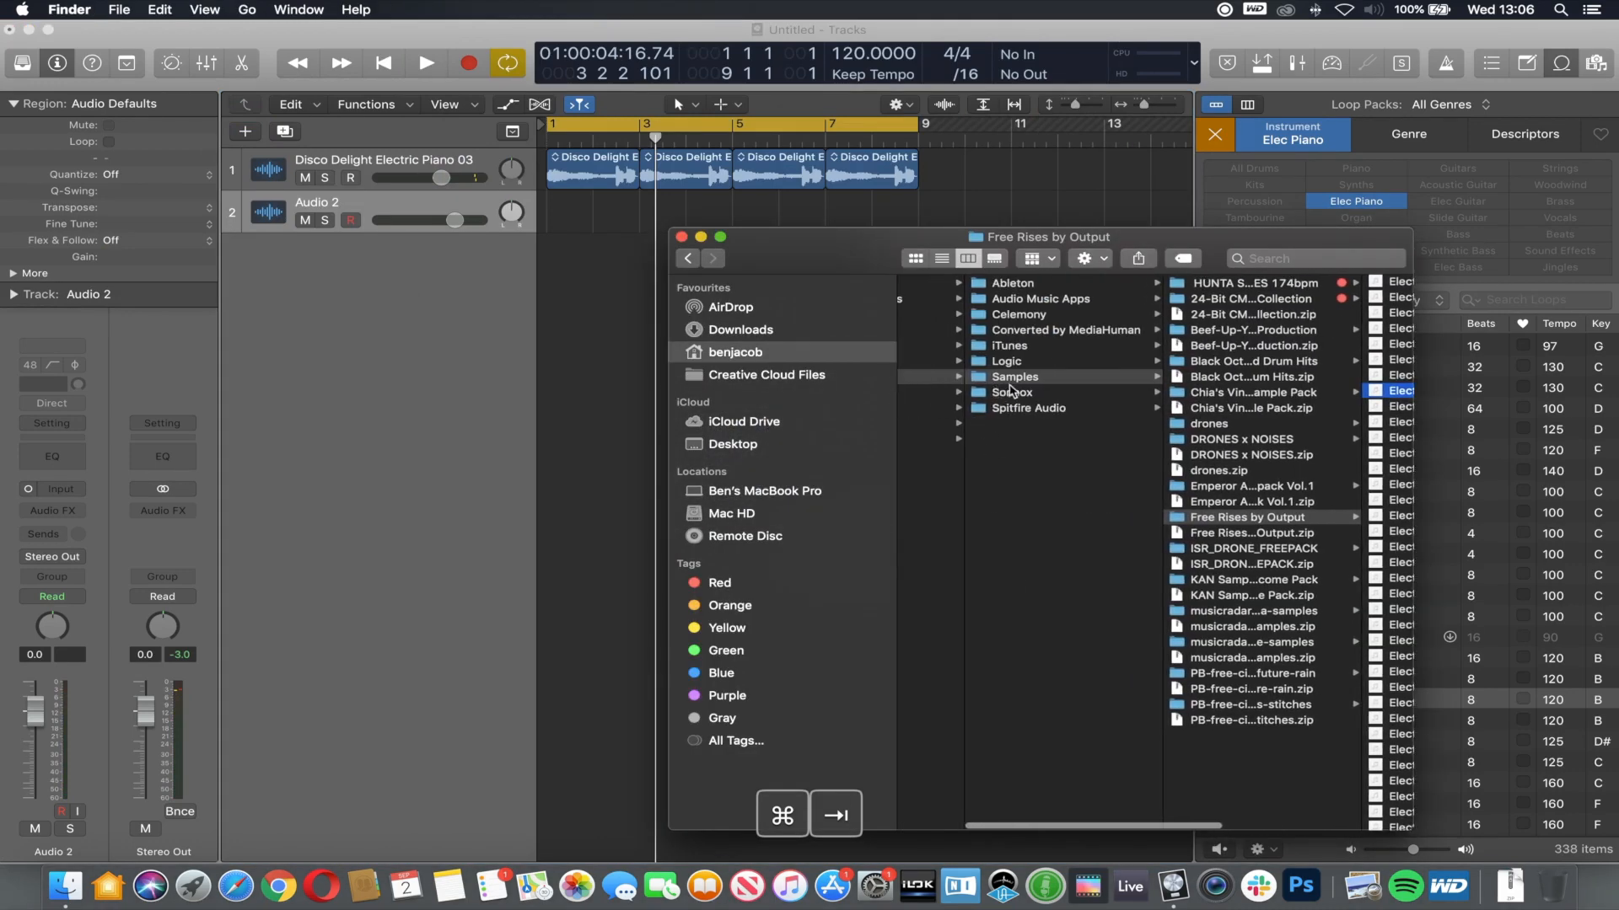
scroll(1264, 535, right, 5)
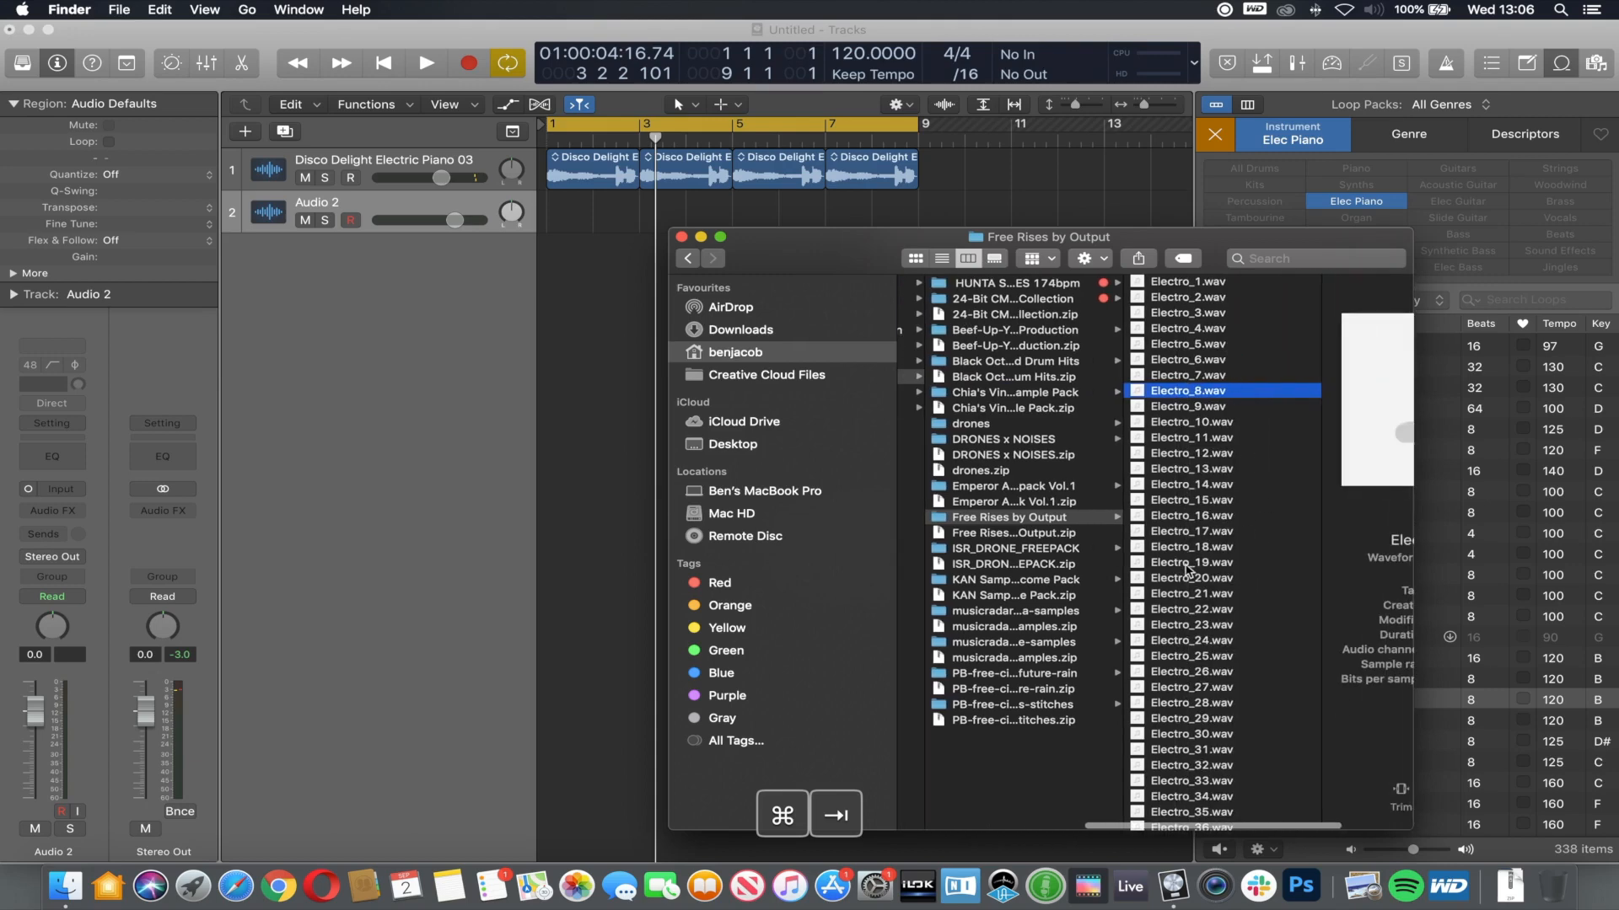
drag(1189, 564, 550, 209)
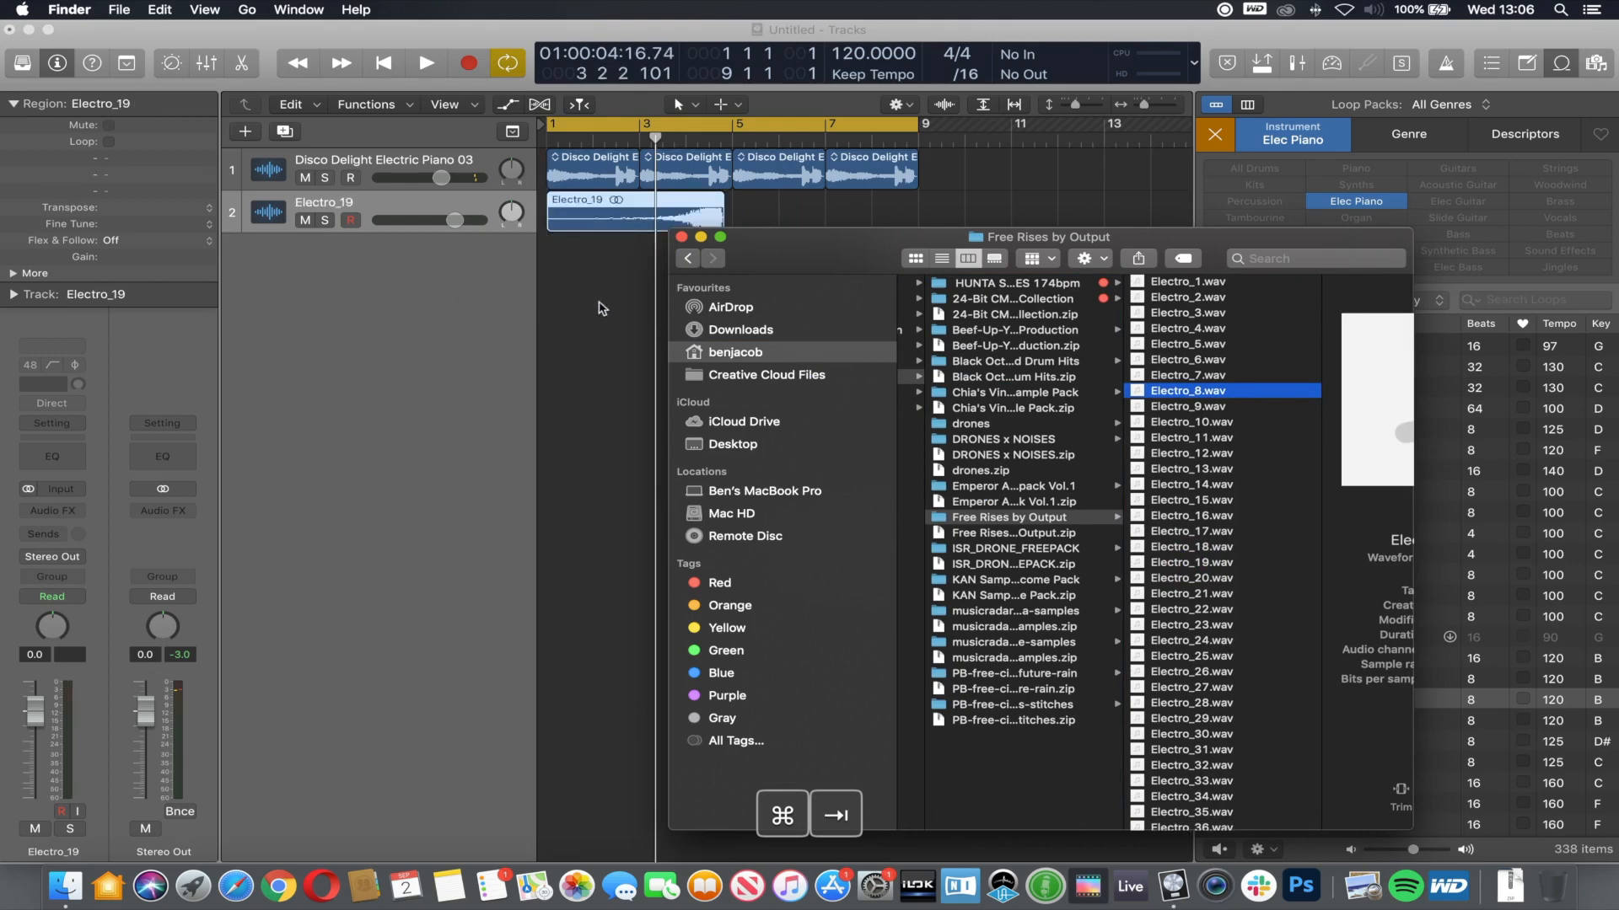
drag(784, 245, 813, 368)
click(703, 280)
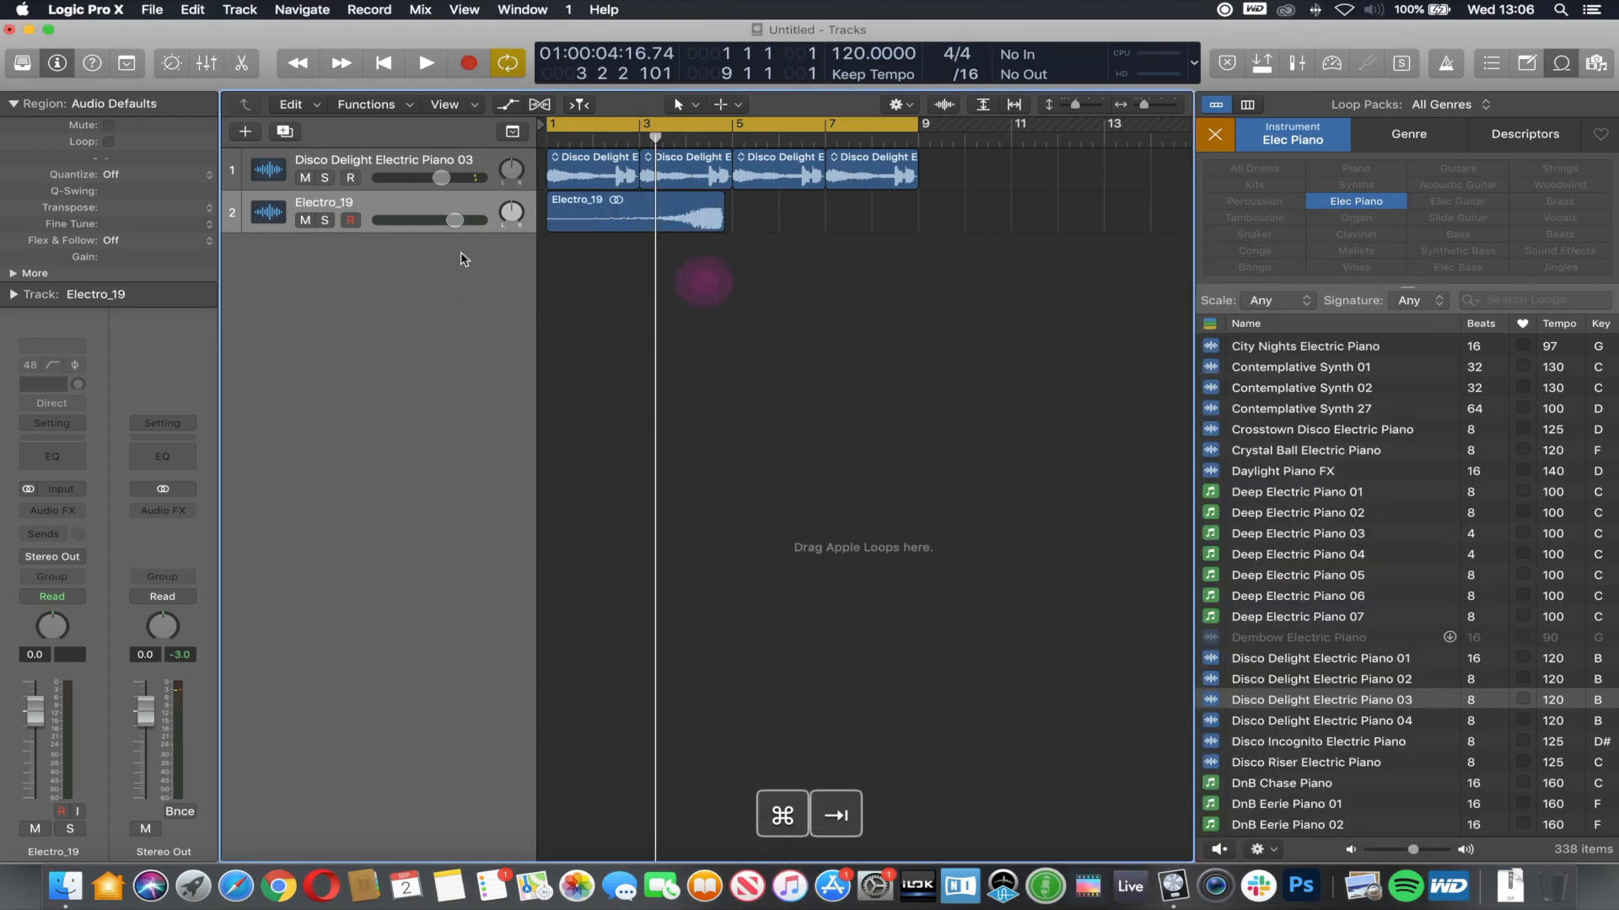
Step: Trim about half a bar off the end of the Electro_19 region, and undo a trial move toward bar 5
drag(964, 375, 537, 150)
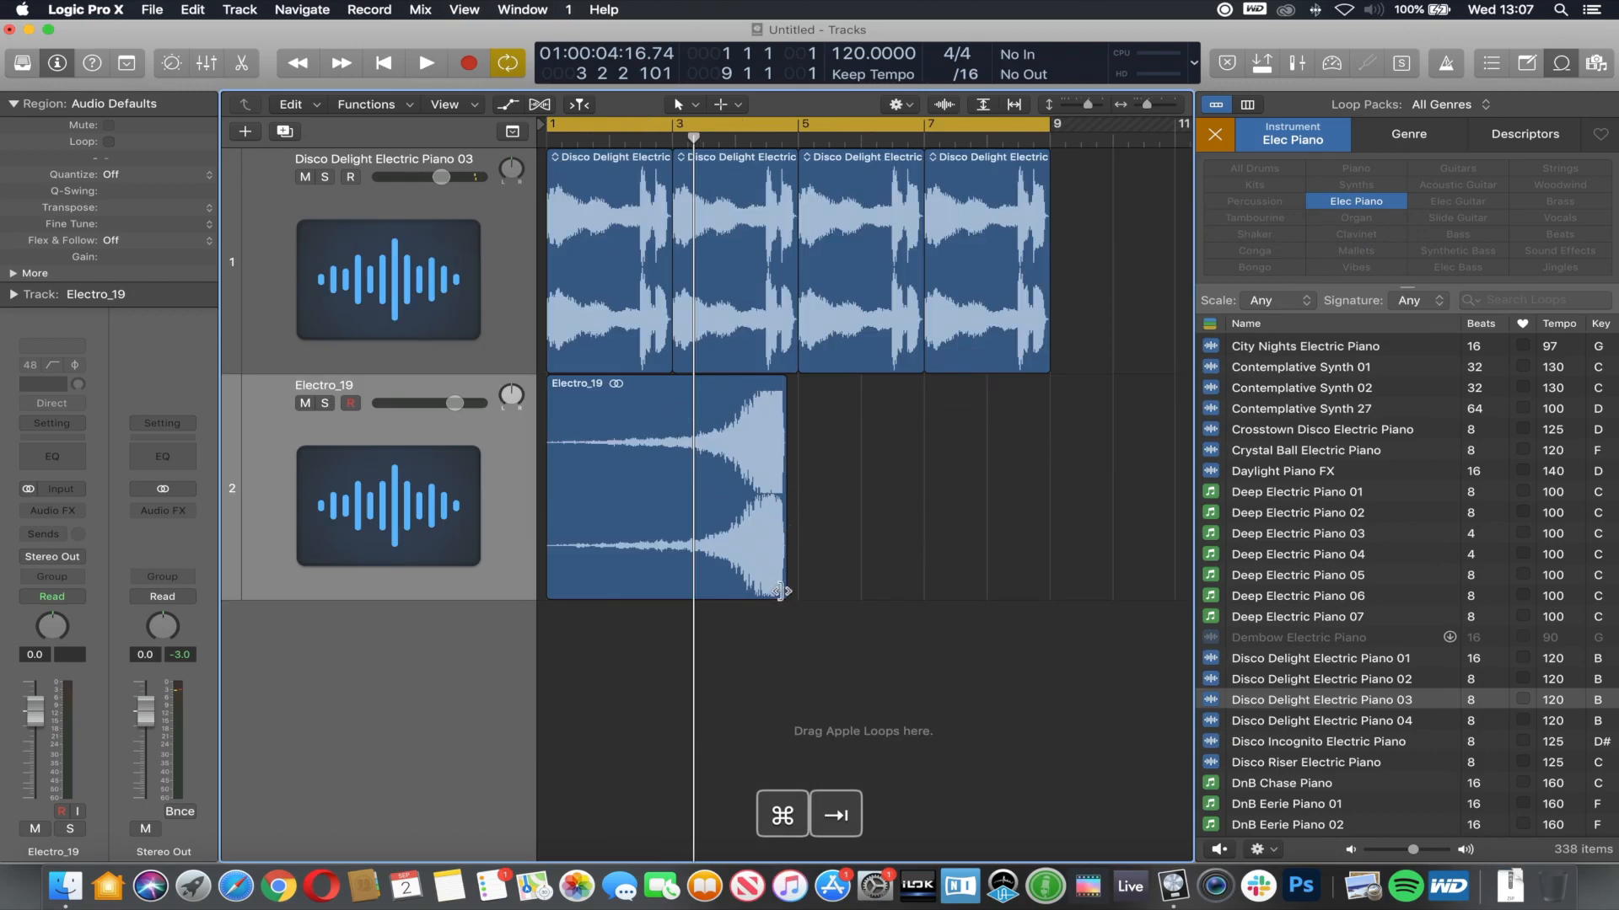
drag(781, 591, 748, 588)
drag(710, 398, 776, 389)
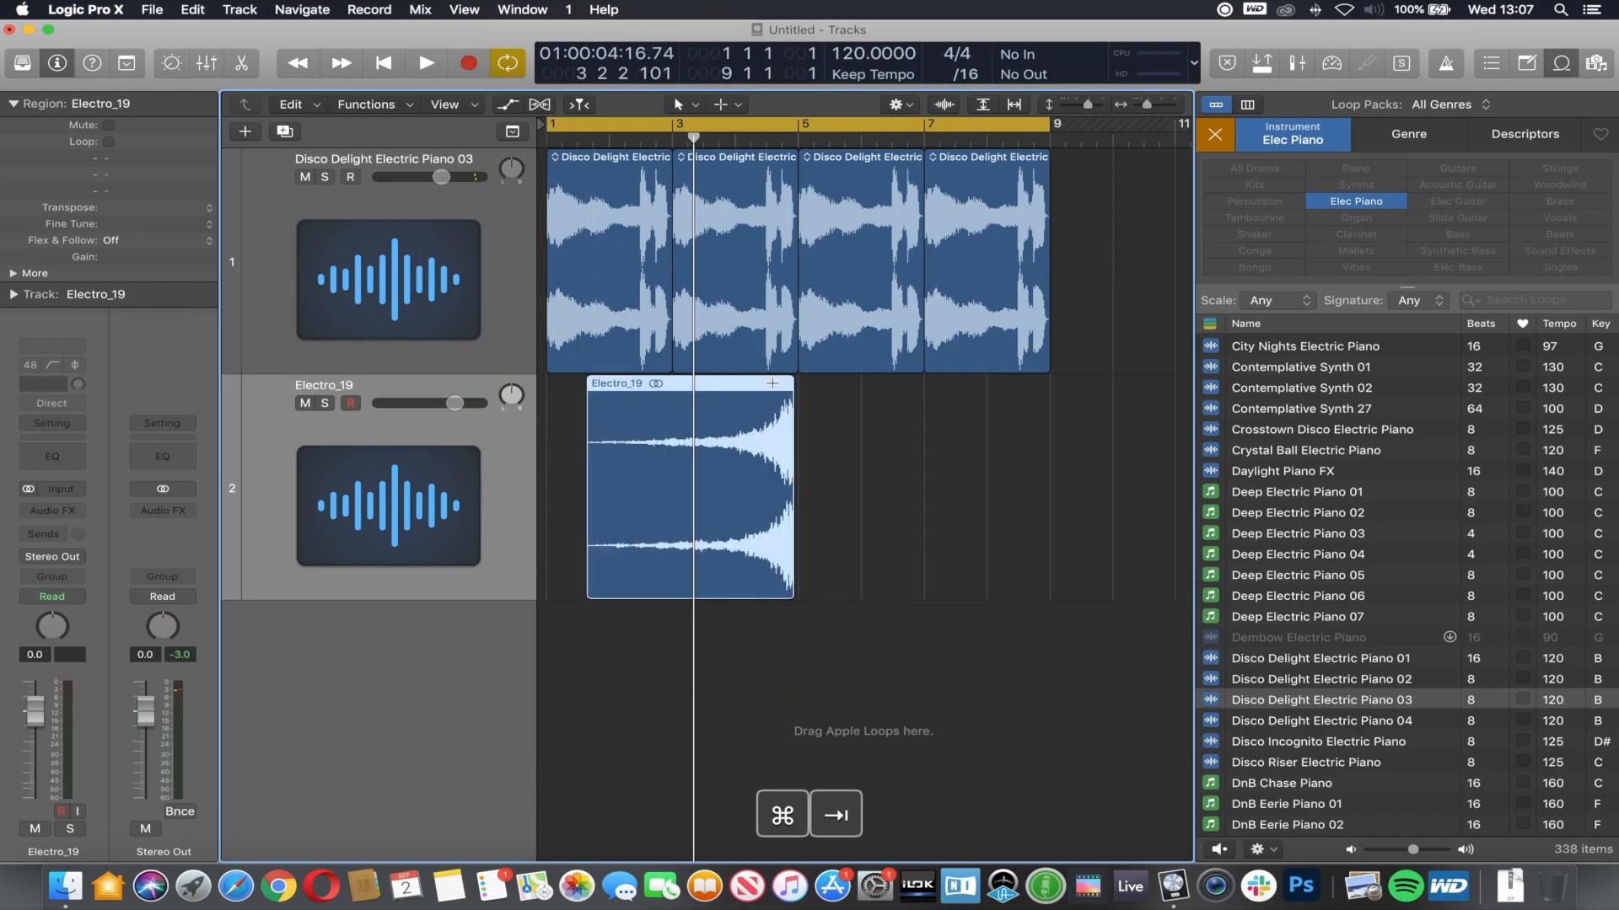
key(super+z)
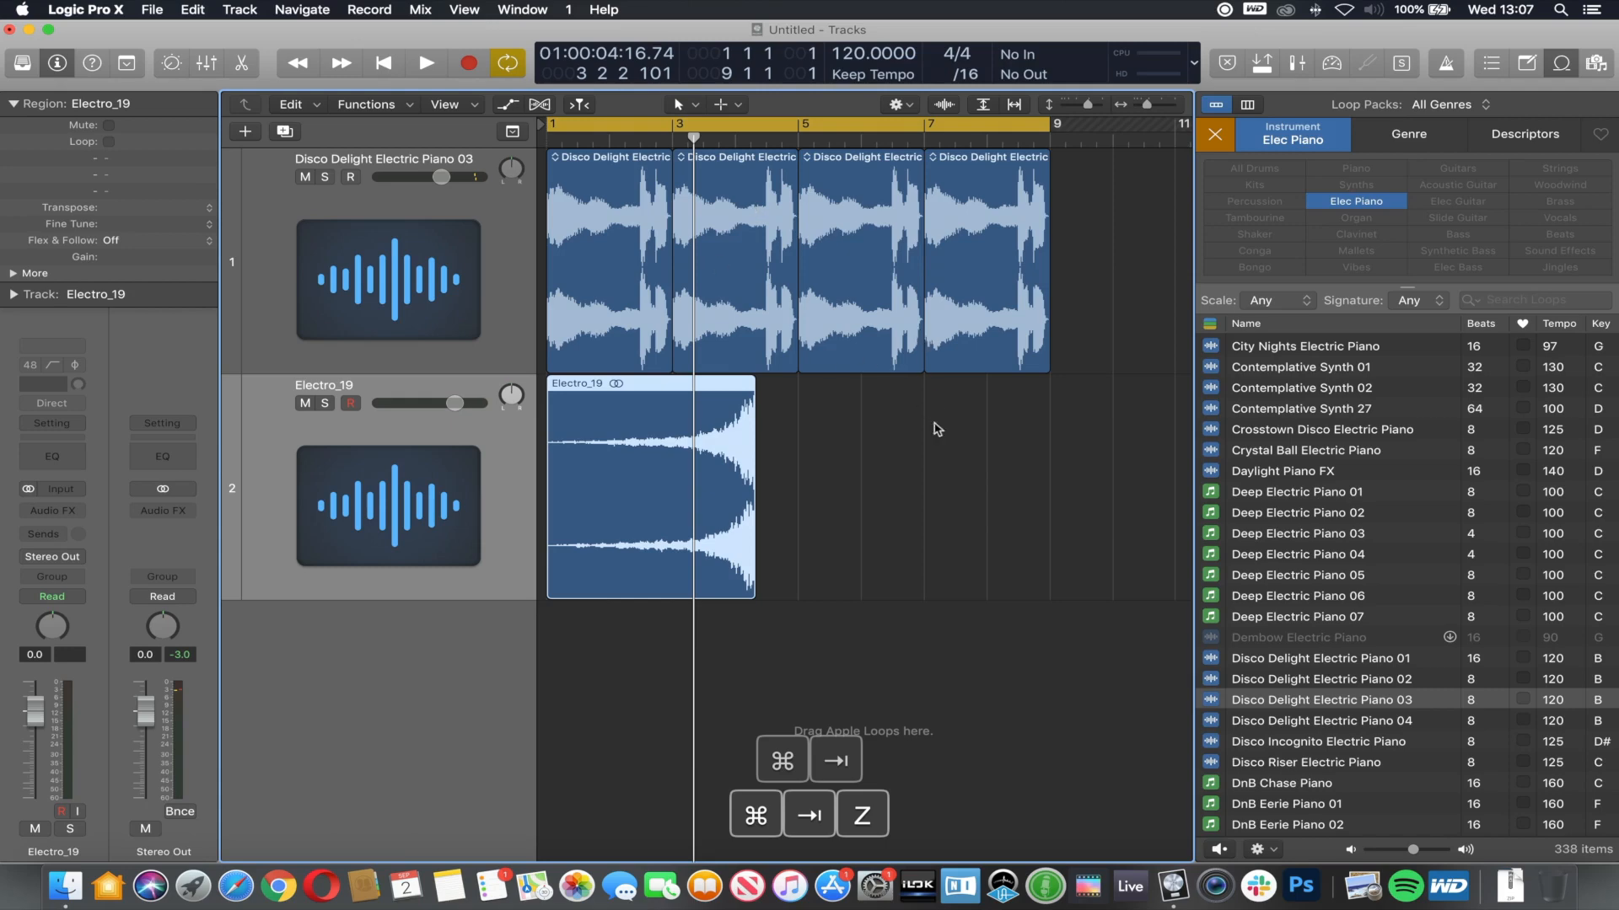
Step: Set region snapping to Snap Regions to Absolute Value and move the Electro_19 region so it ends just before bar 5
click(901, 106)
mouse_move(936, 123)
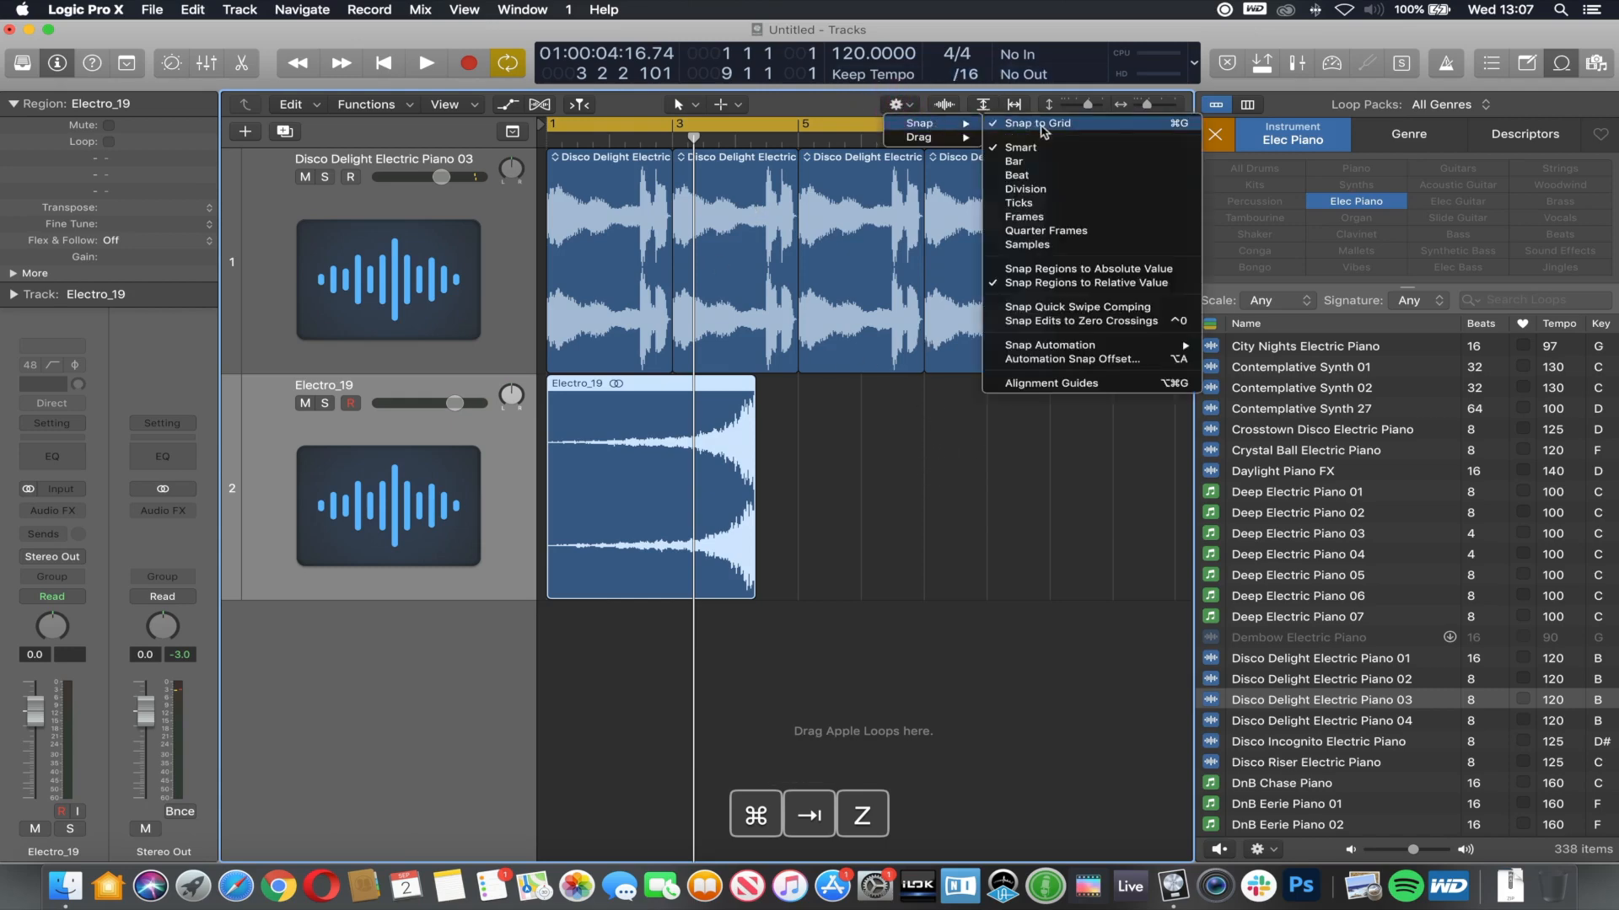
click(1111, 271)
click(589, 385)
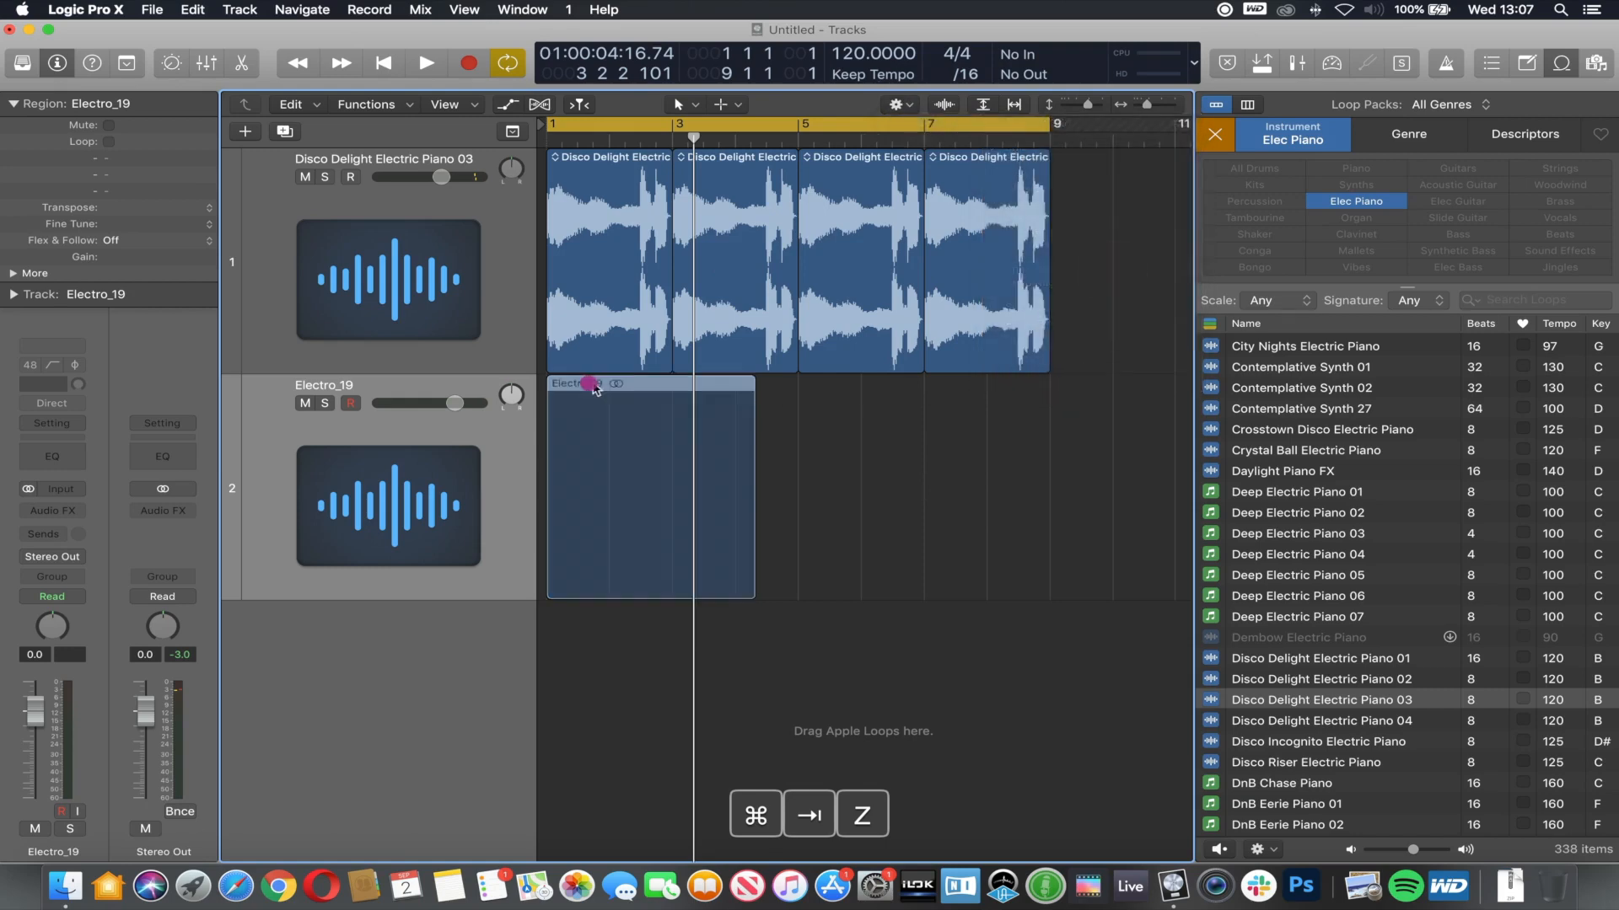
drag(594, 387, 633, 389)
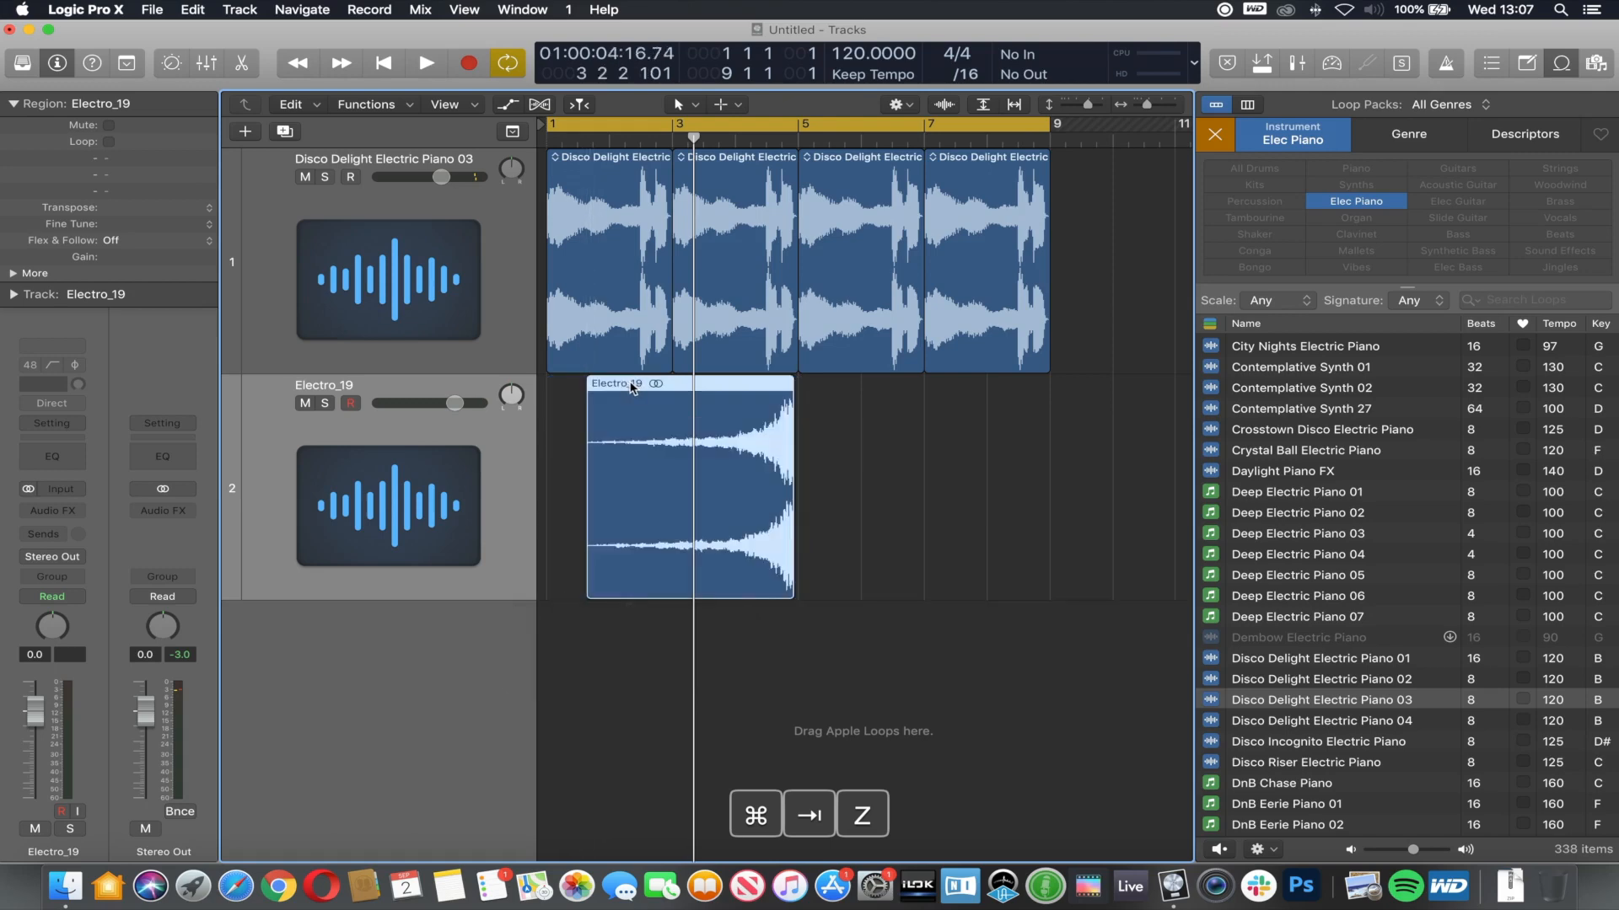
Step: Move the Electro_19 region slightly so that it ends exactly on bar 5
drag(833, 446, 877, 459)
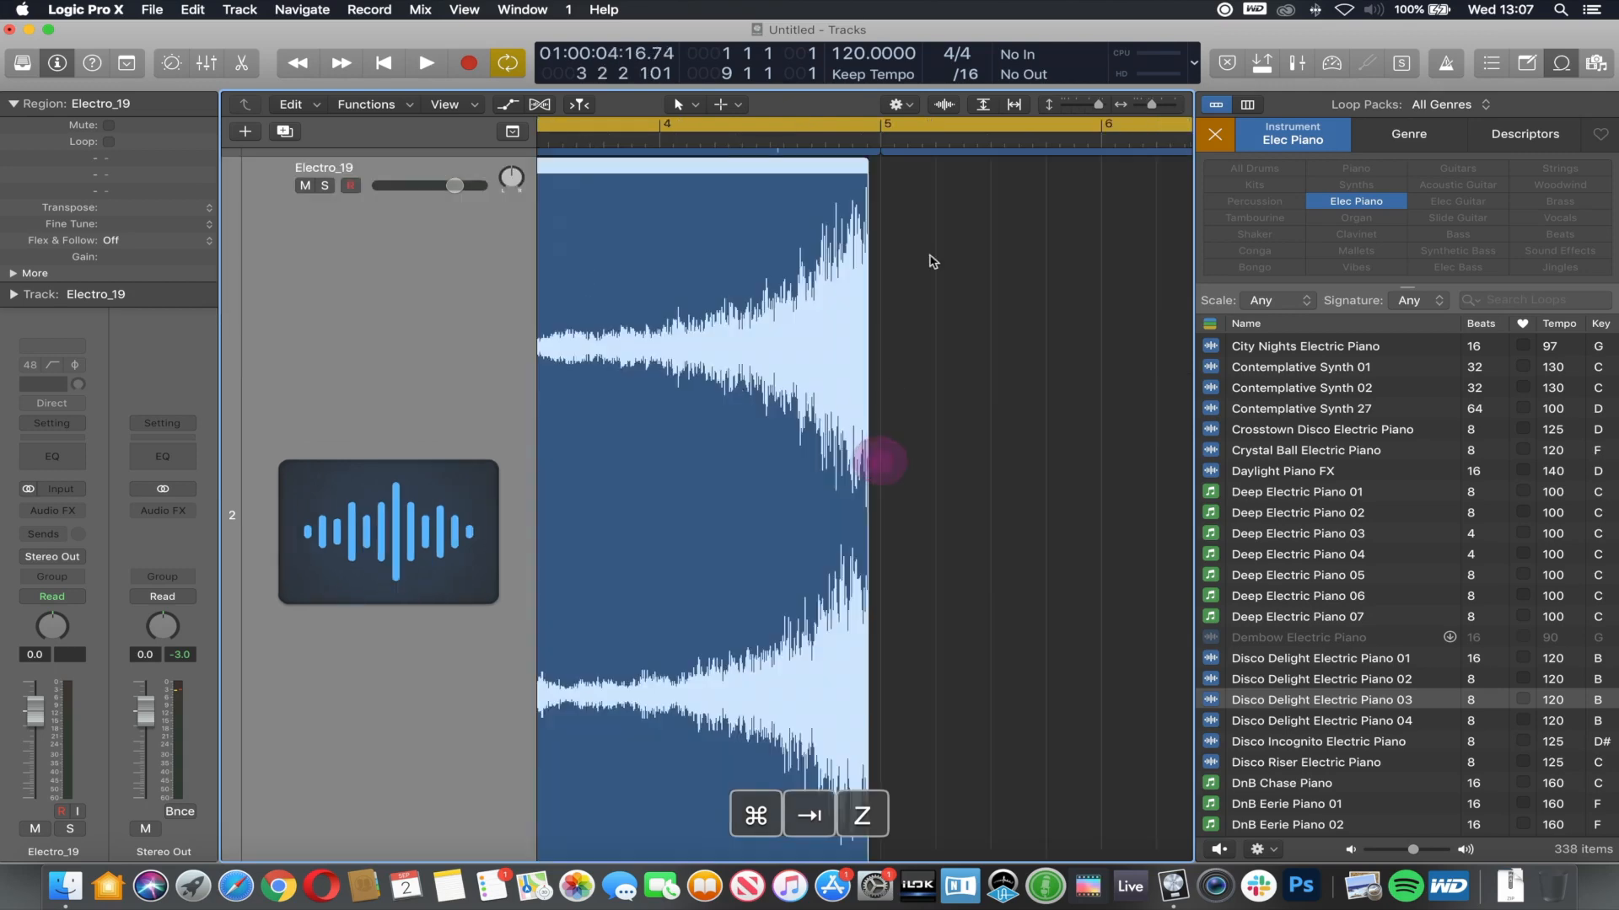
drag(813, 174, 821, 177)
ctrl+alt+click(1010, 244)
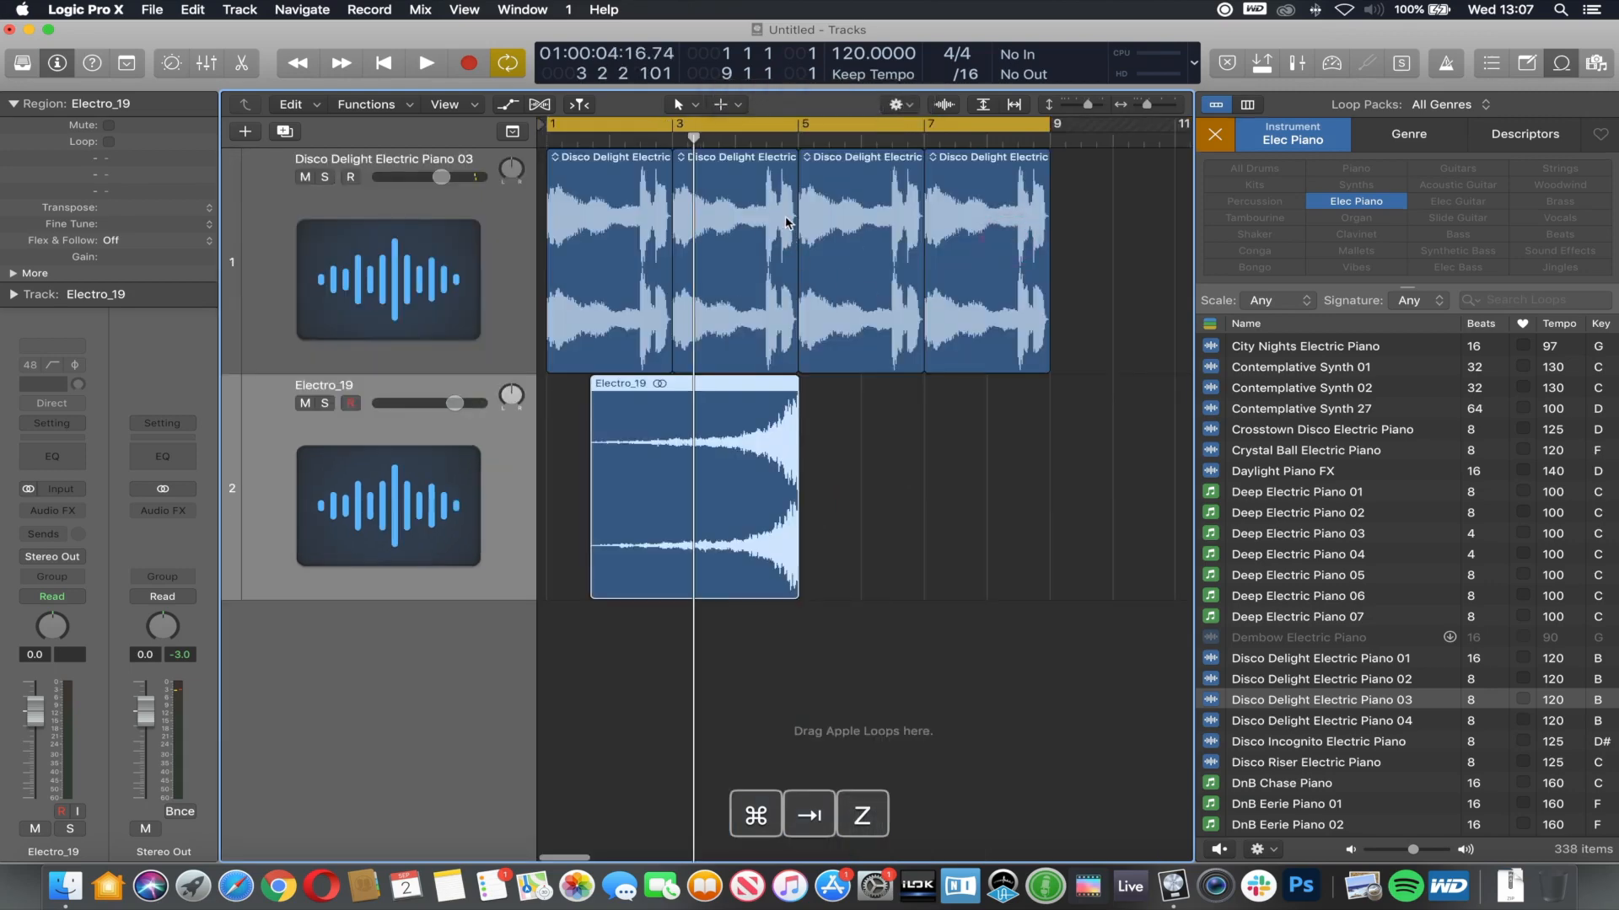
Step: Play back the piano and Electro_19 regions together, and lower the Electro_19 track volume to -3.2 dB
key(space)
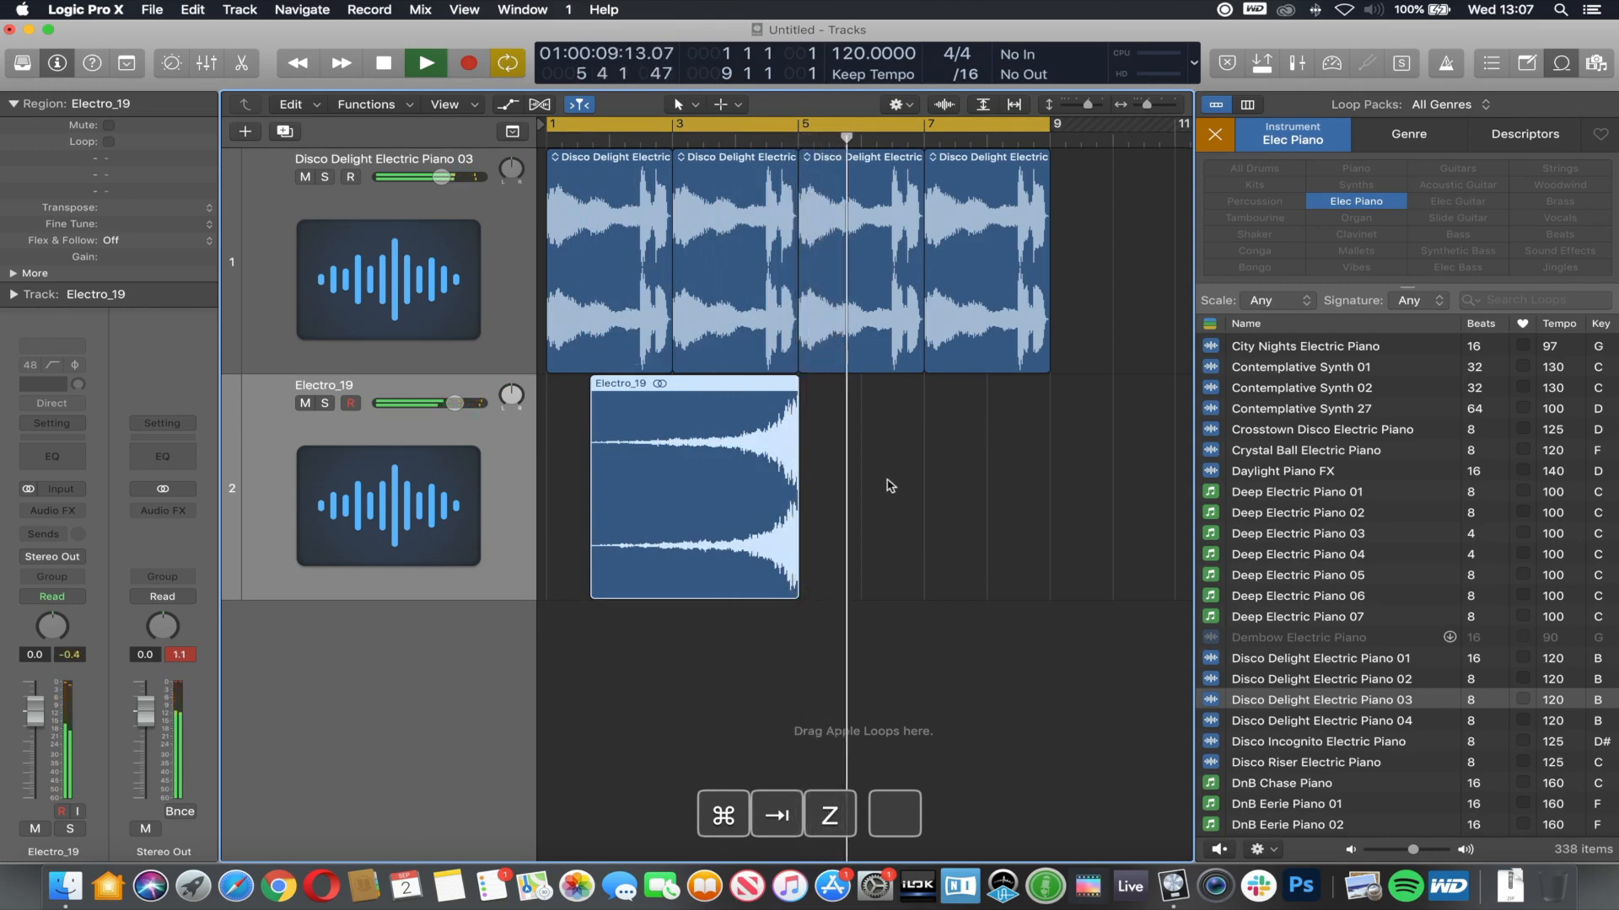
key(space)
drag(455, 403, 430, 411)
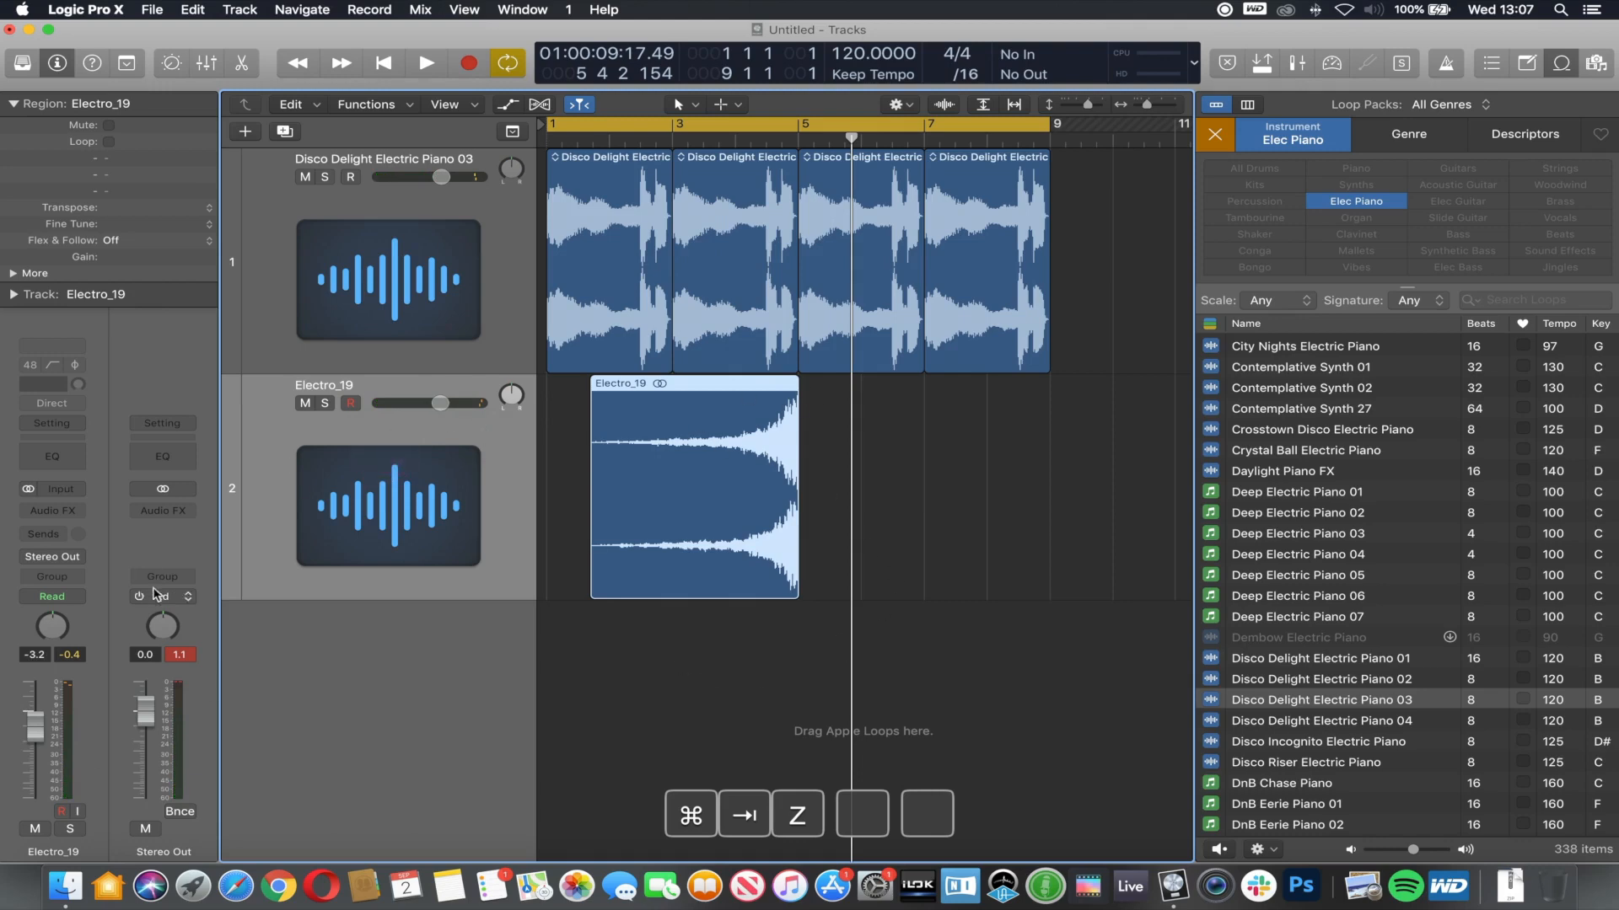
Step: Add a stereo Pitch Shifter to the Electro_19 track and set the cycle range from bar 4 to bar 5
click(64, 514)
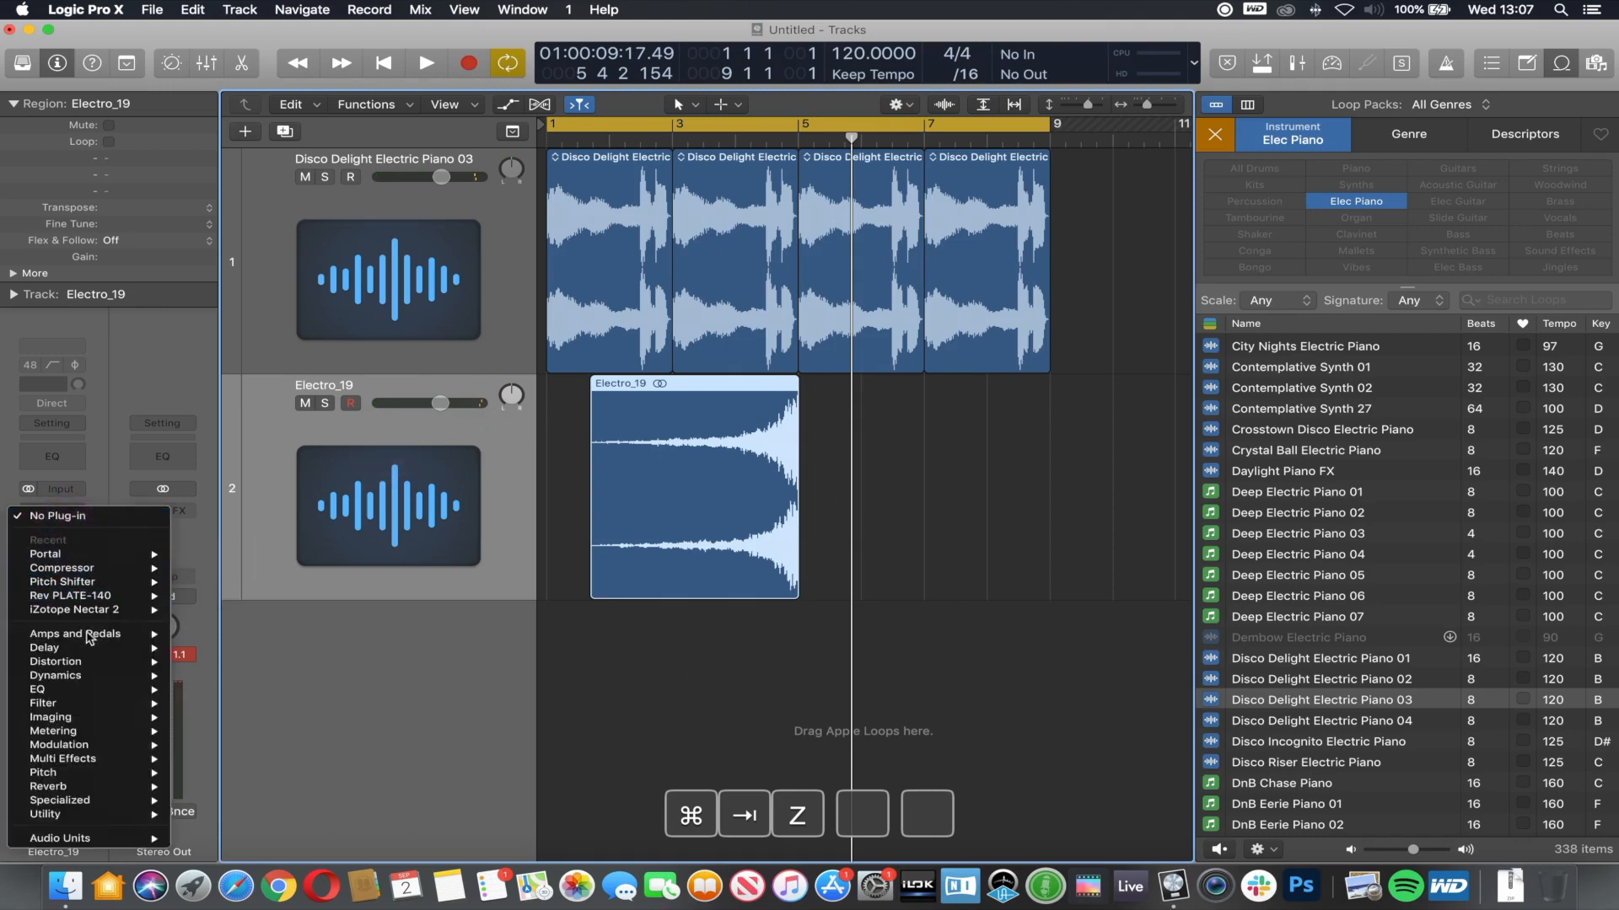
mouse_move(79, 773)
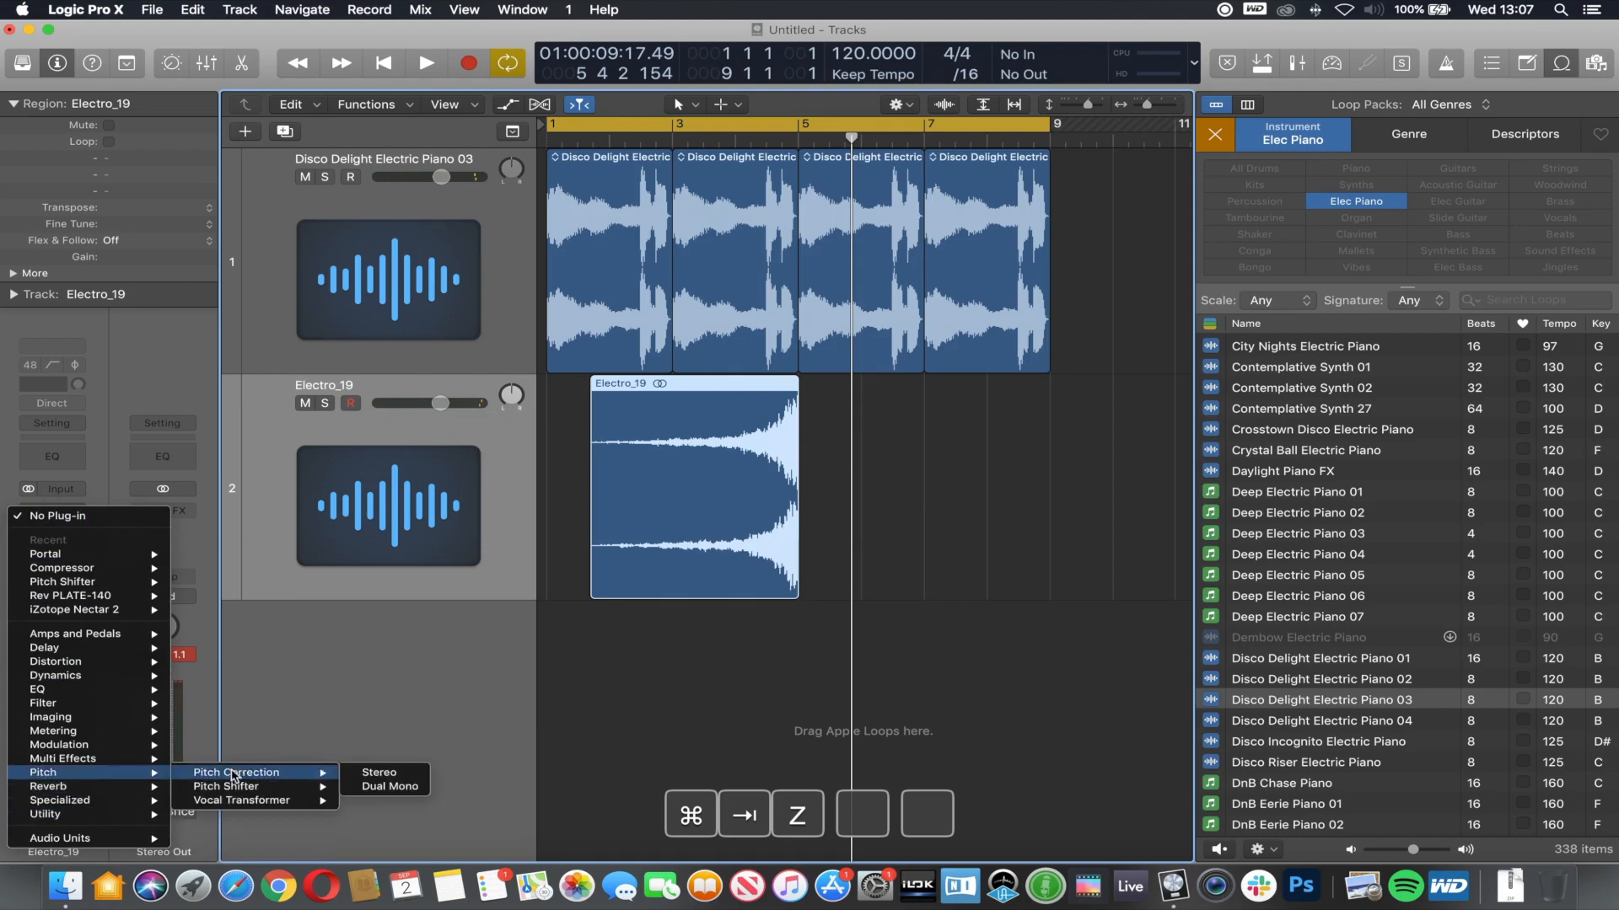
mouse_move(257, 788)
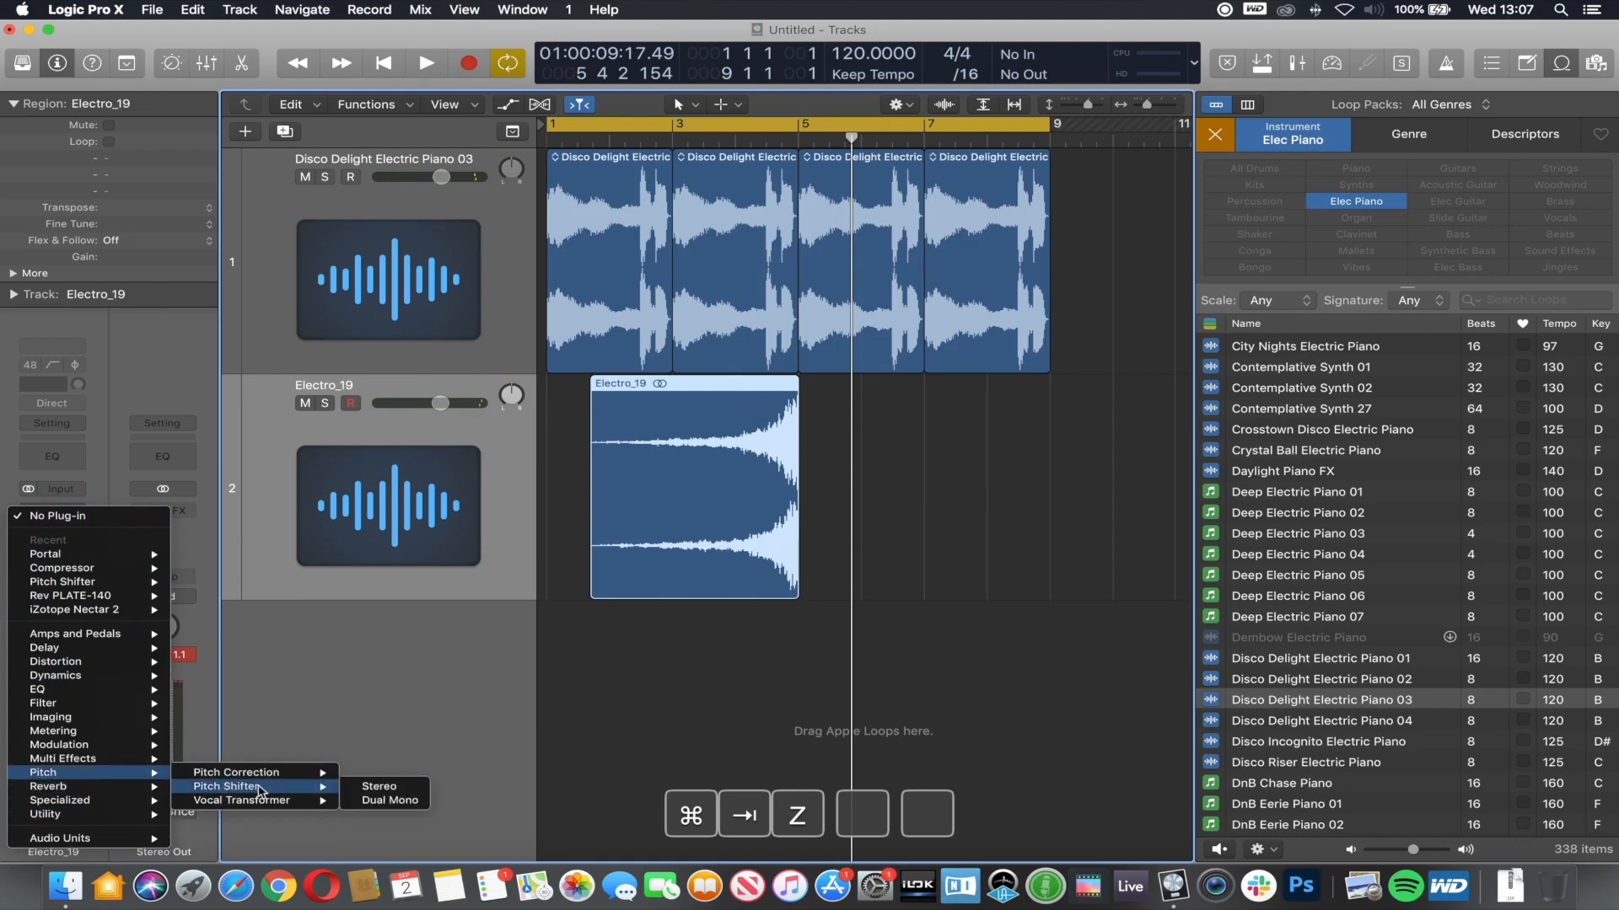
click(377, 787)
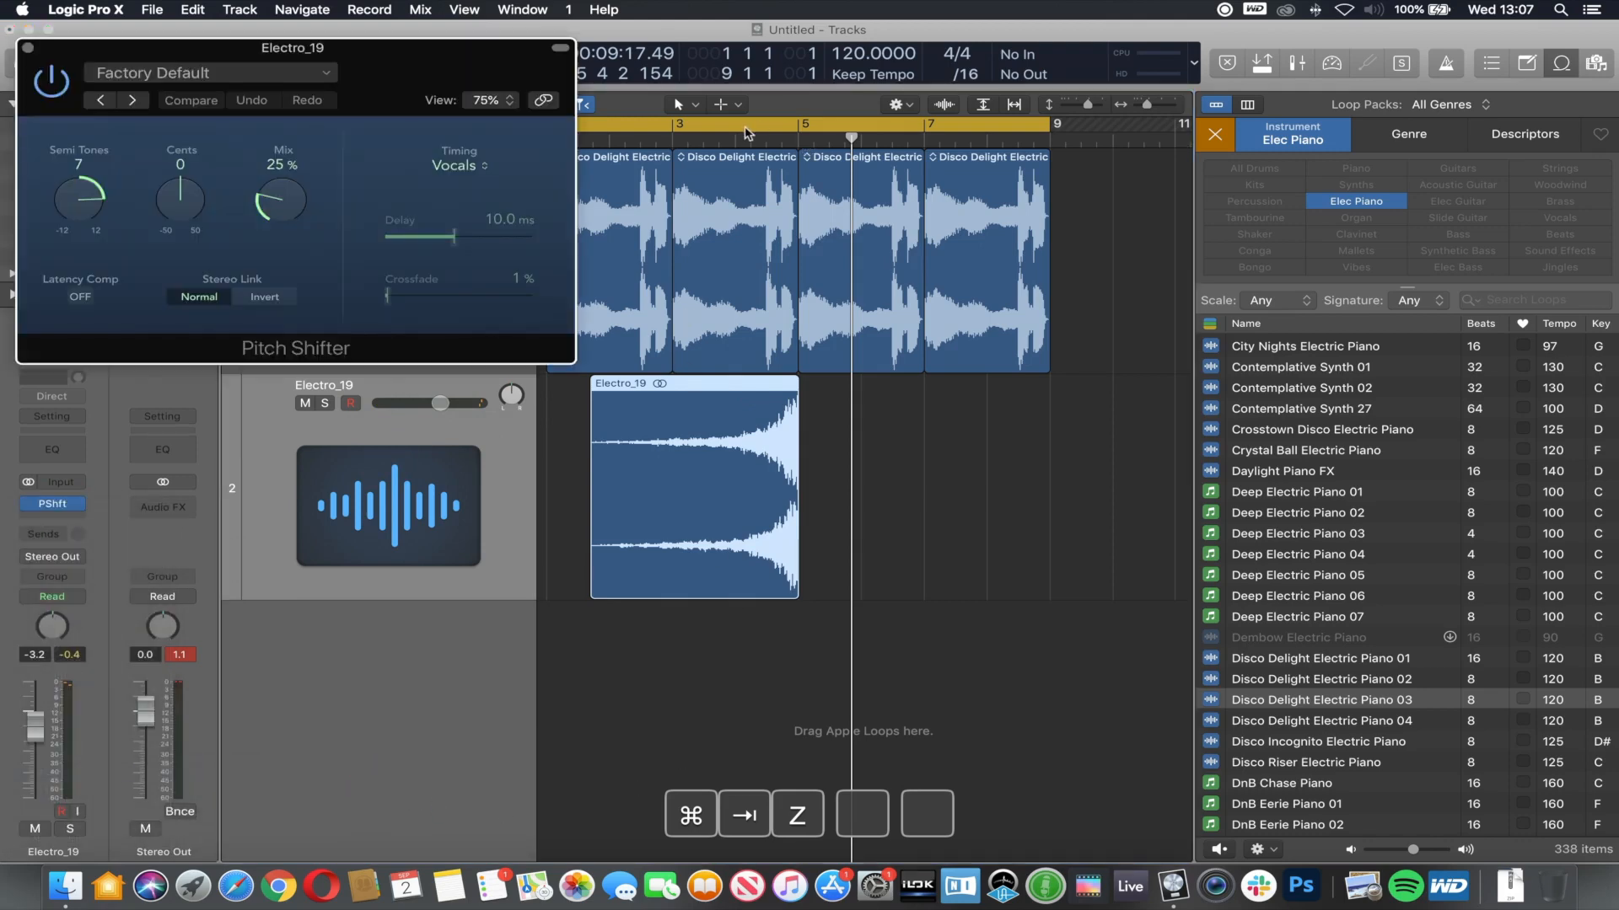
click(744, 128)
drag(733, 128, 789, 128)
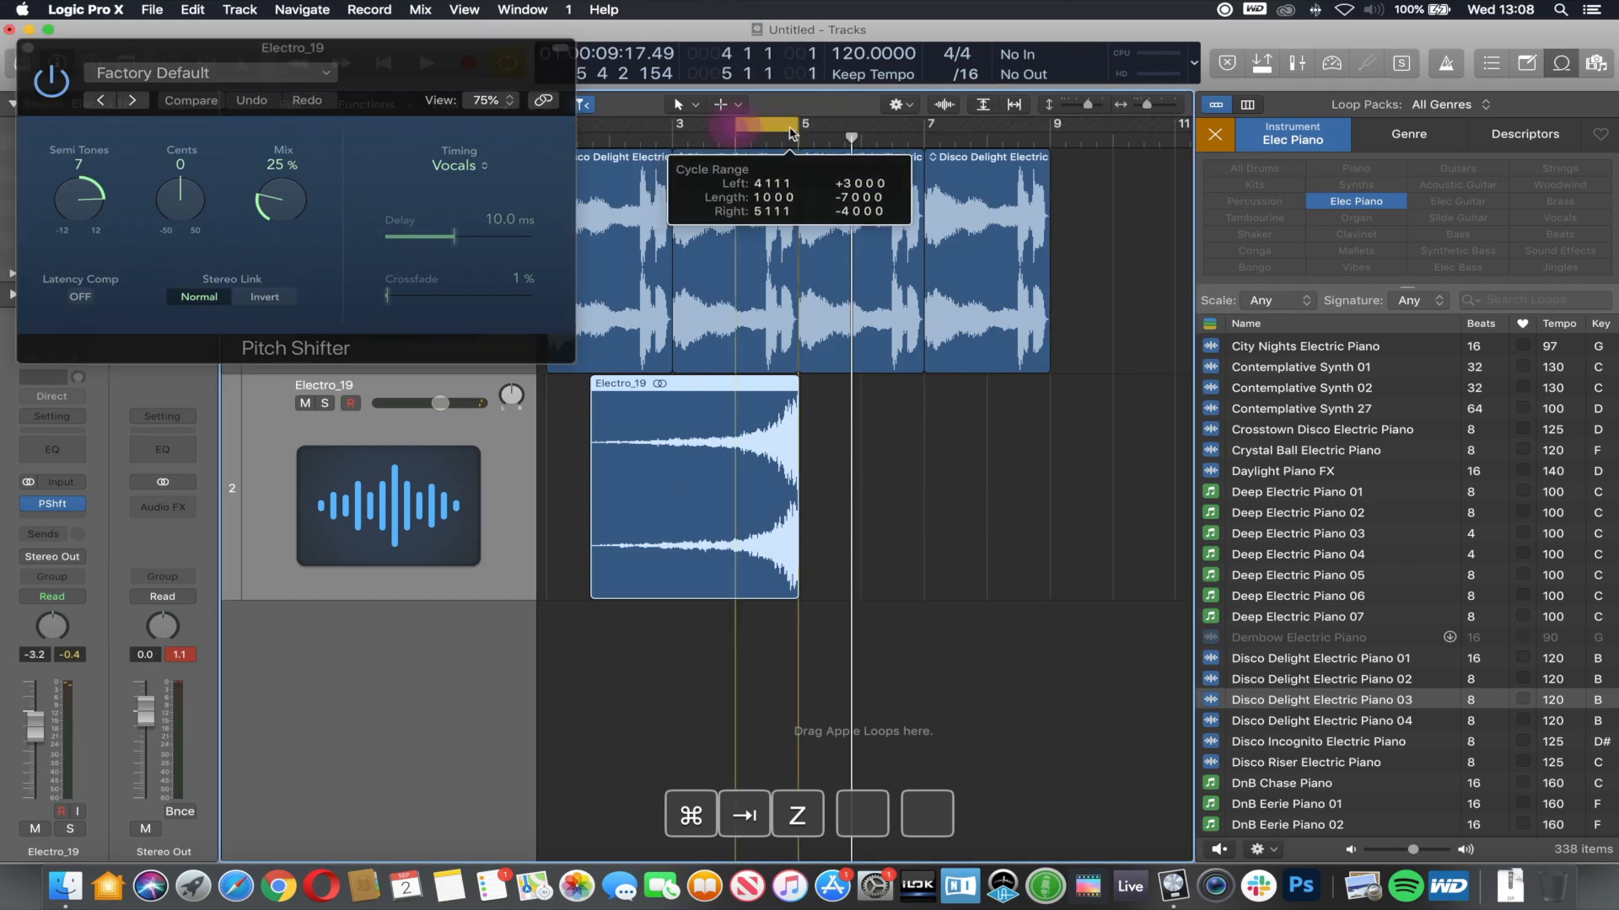
Step: Set the Pitch Shifter's mix to 100% and its semitones to -3, and start playback to hear the result
drag(282, 197, 276, 21)
drag(82, 188, 85, 263)
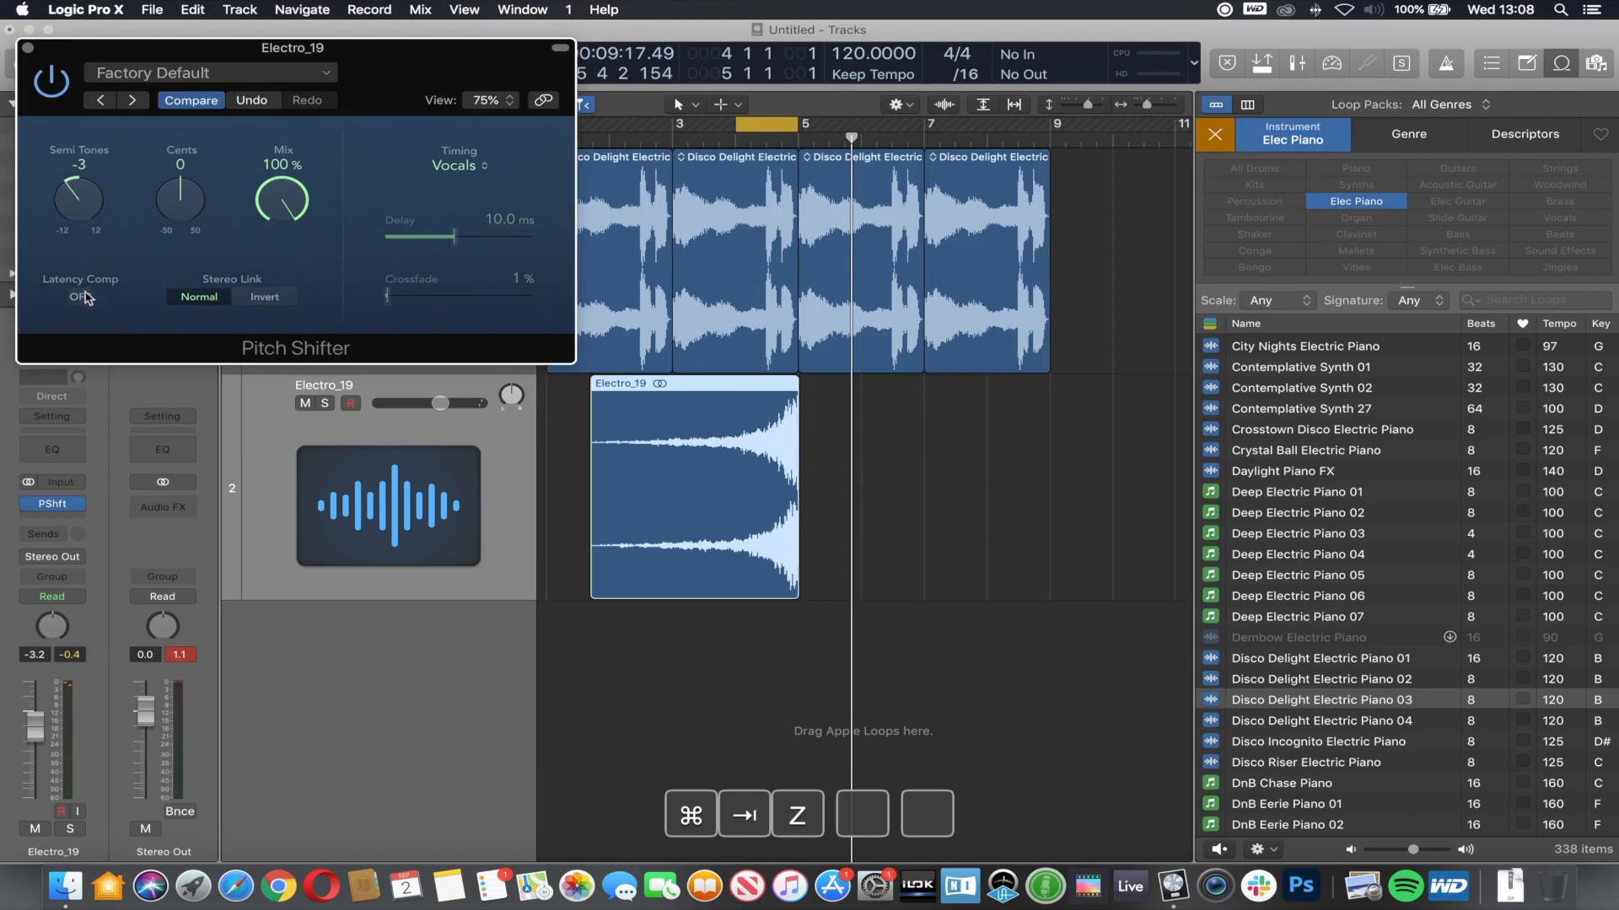
drag(87, 301, 87, 291)
key(space)
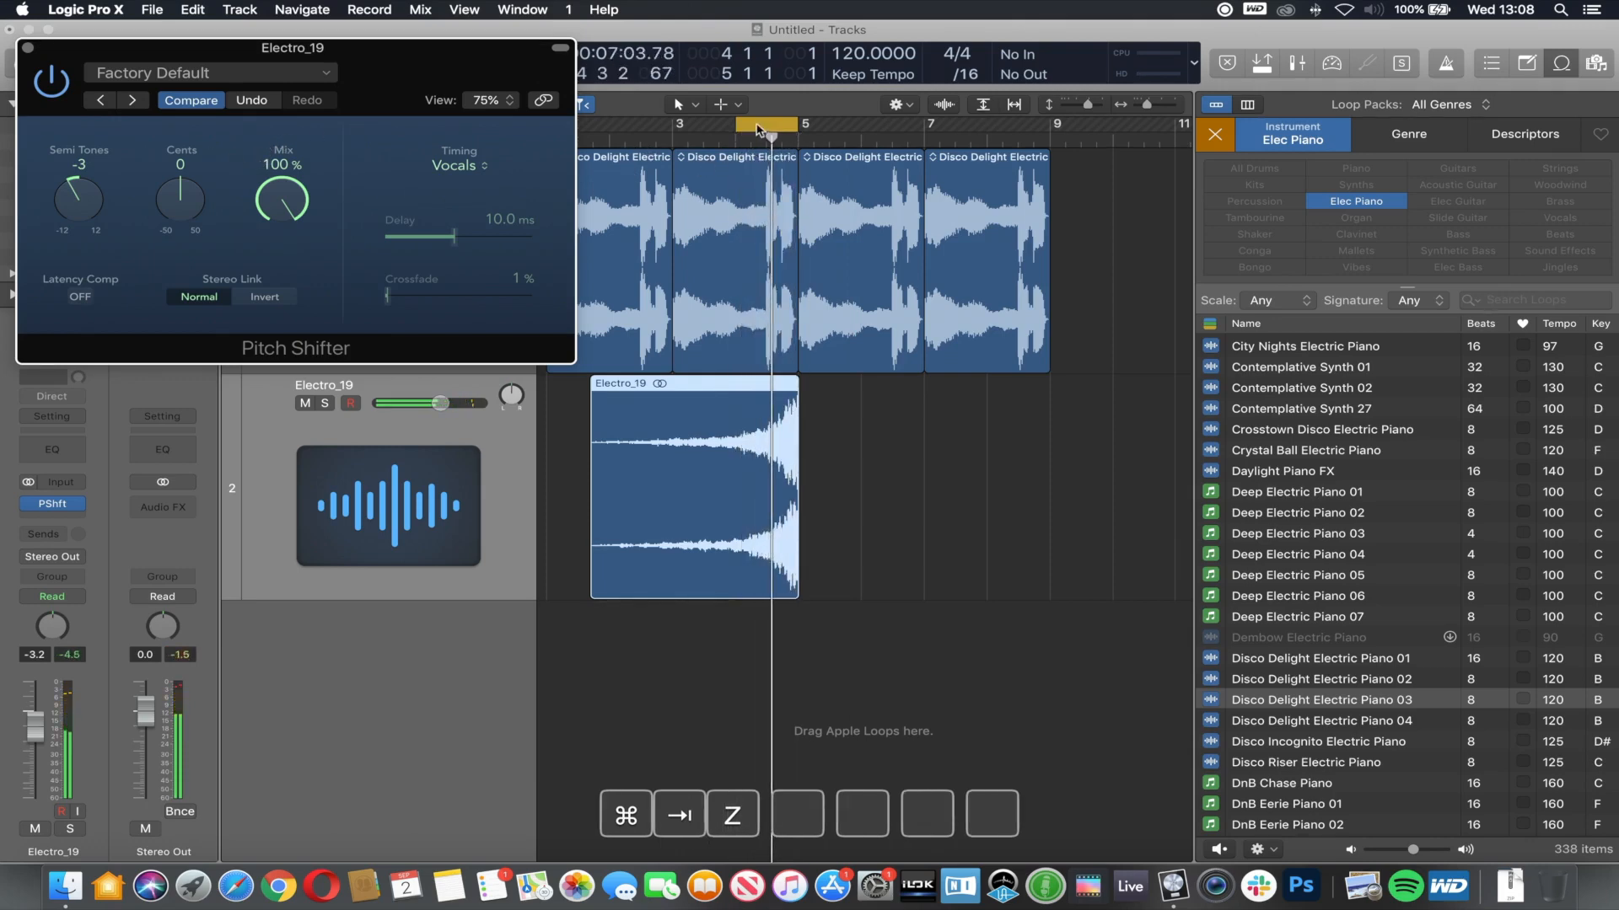
Step: Turn off cycling during playback and lower the Electro_19 track volume to -10.4 dB
click(759, 126)
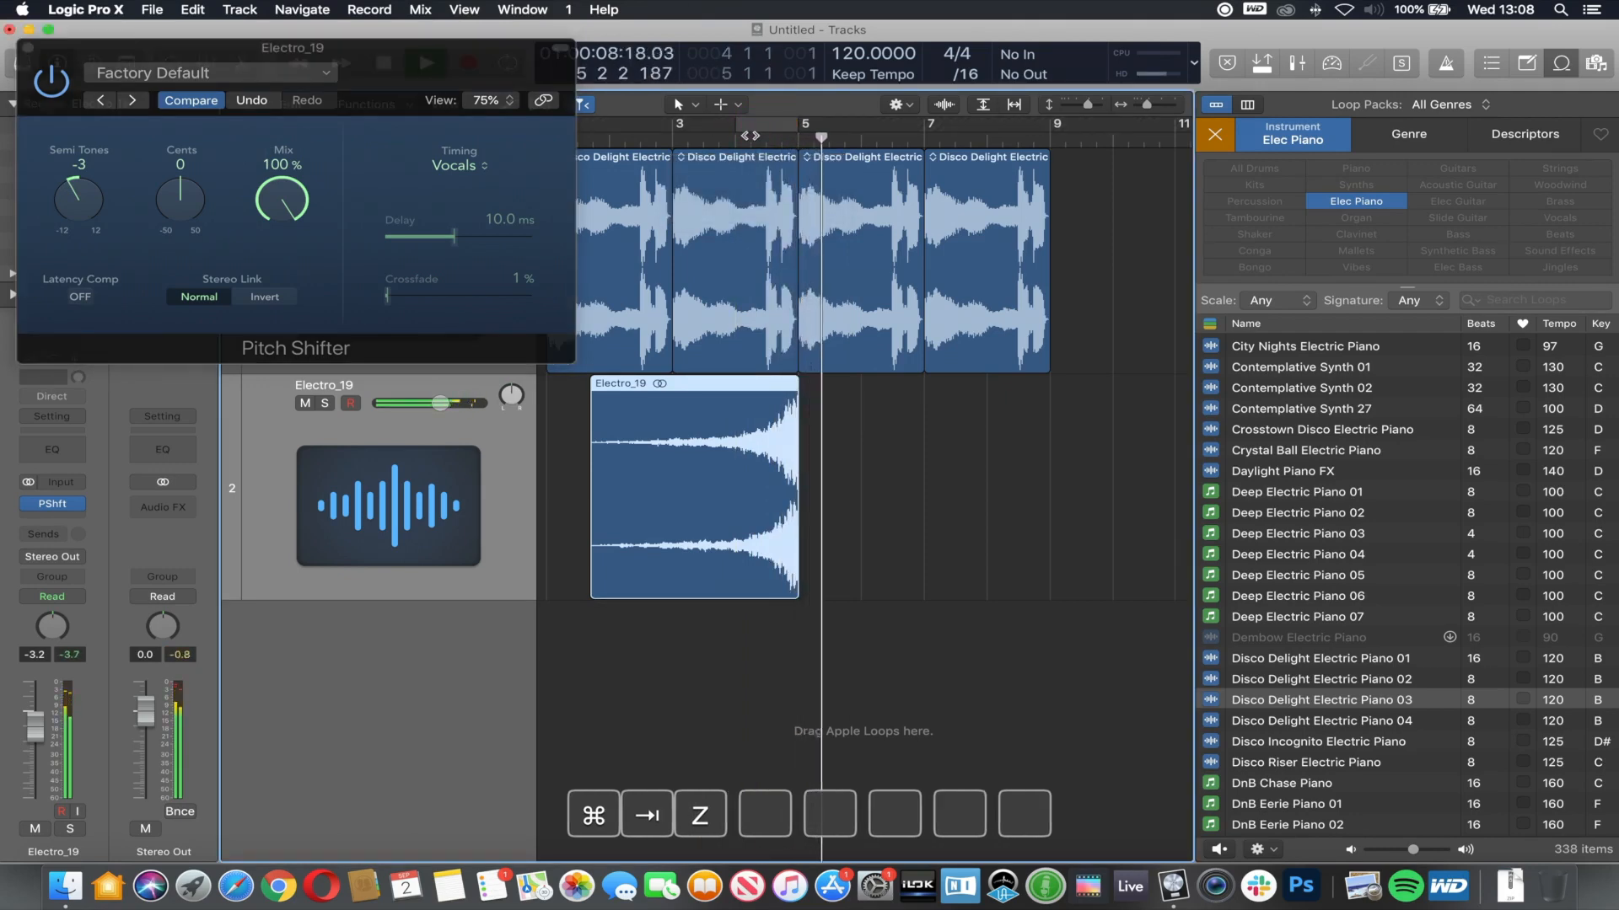
click(440, 403)
drag(440, 403, 417, 403)
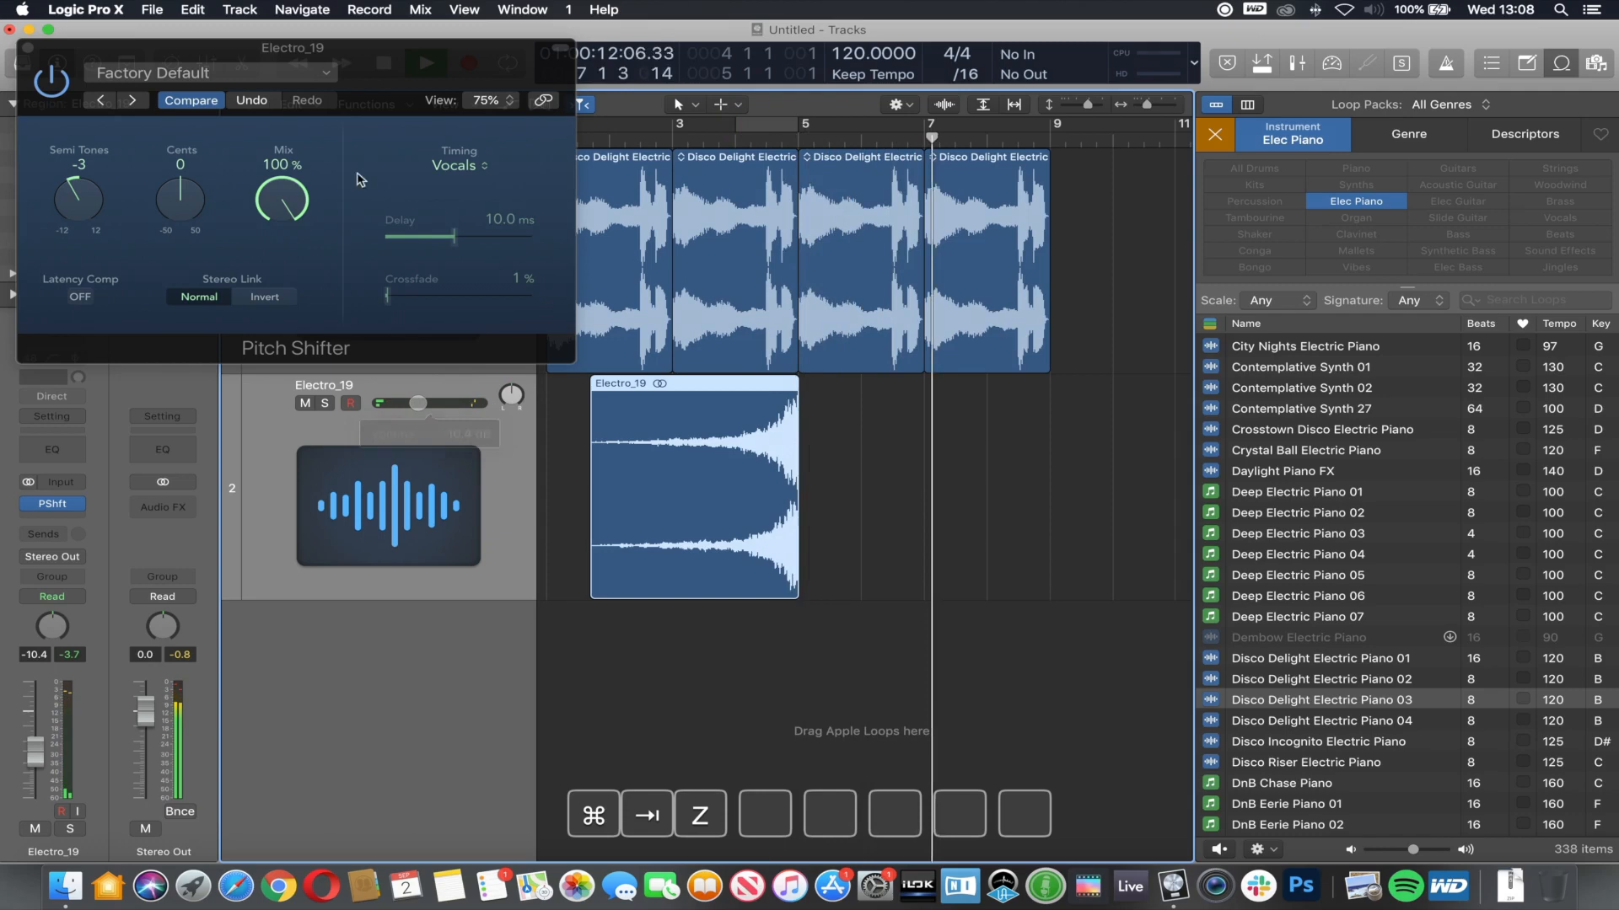
Step: Close the Pitch Shifter window and restore the cycle range from bar 1 to bar 9
click(28, 48)
click(1045, 128)
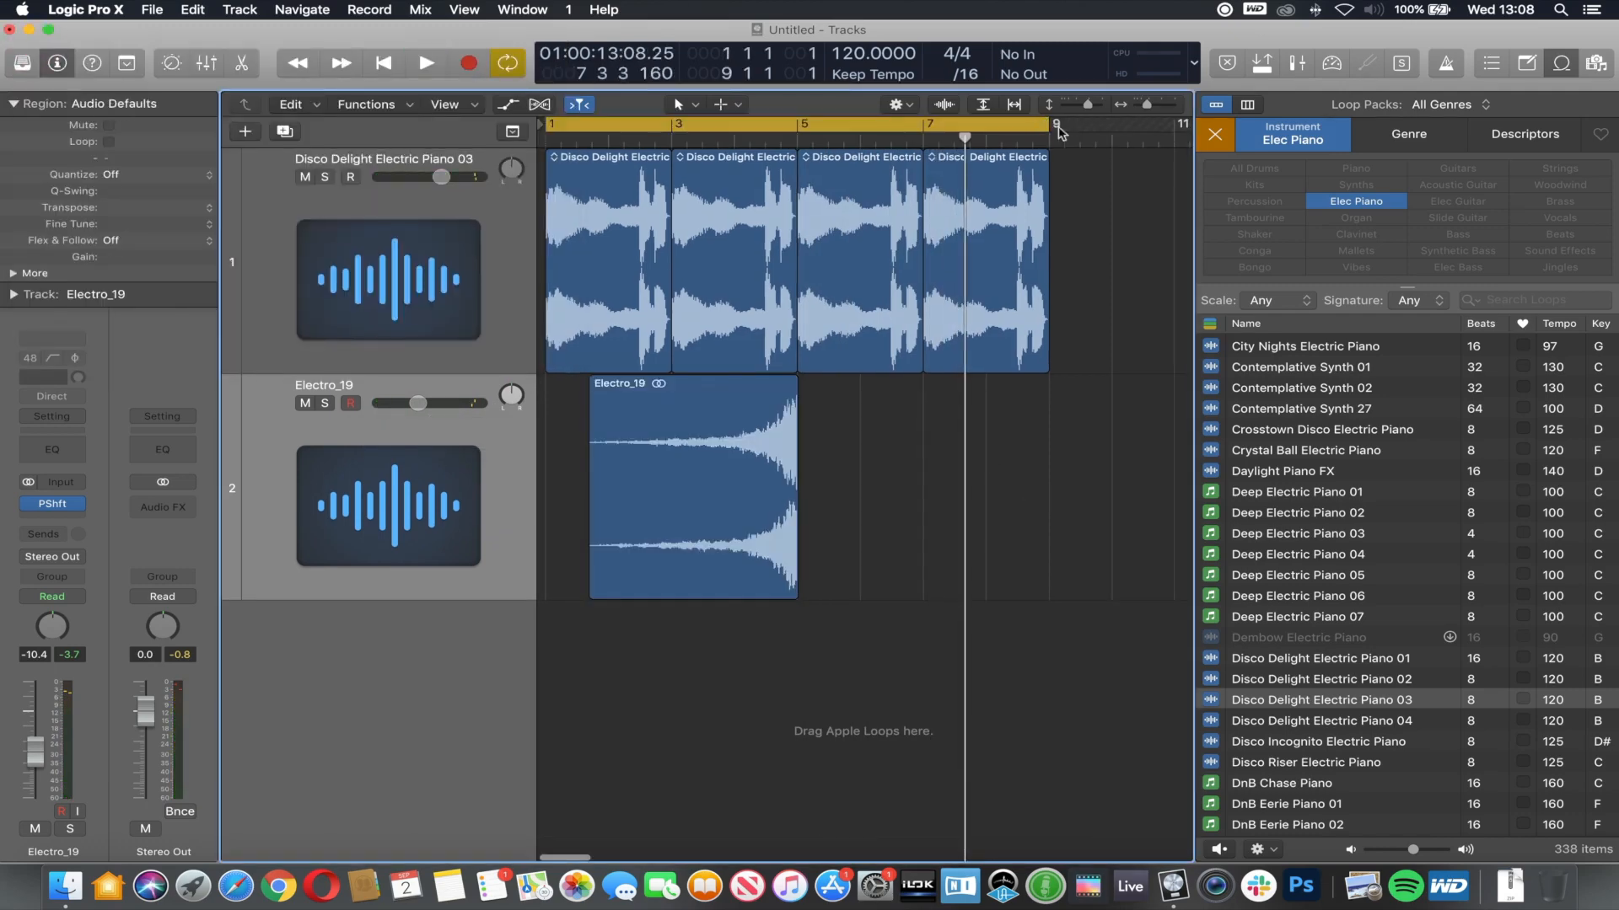
Step: Clear the Elec Piano loop filter and show the project's audio file list with both file entries collapsed
click(1212, 138)
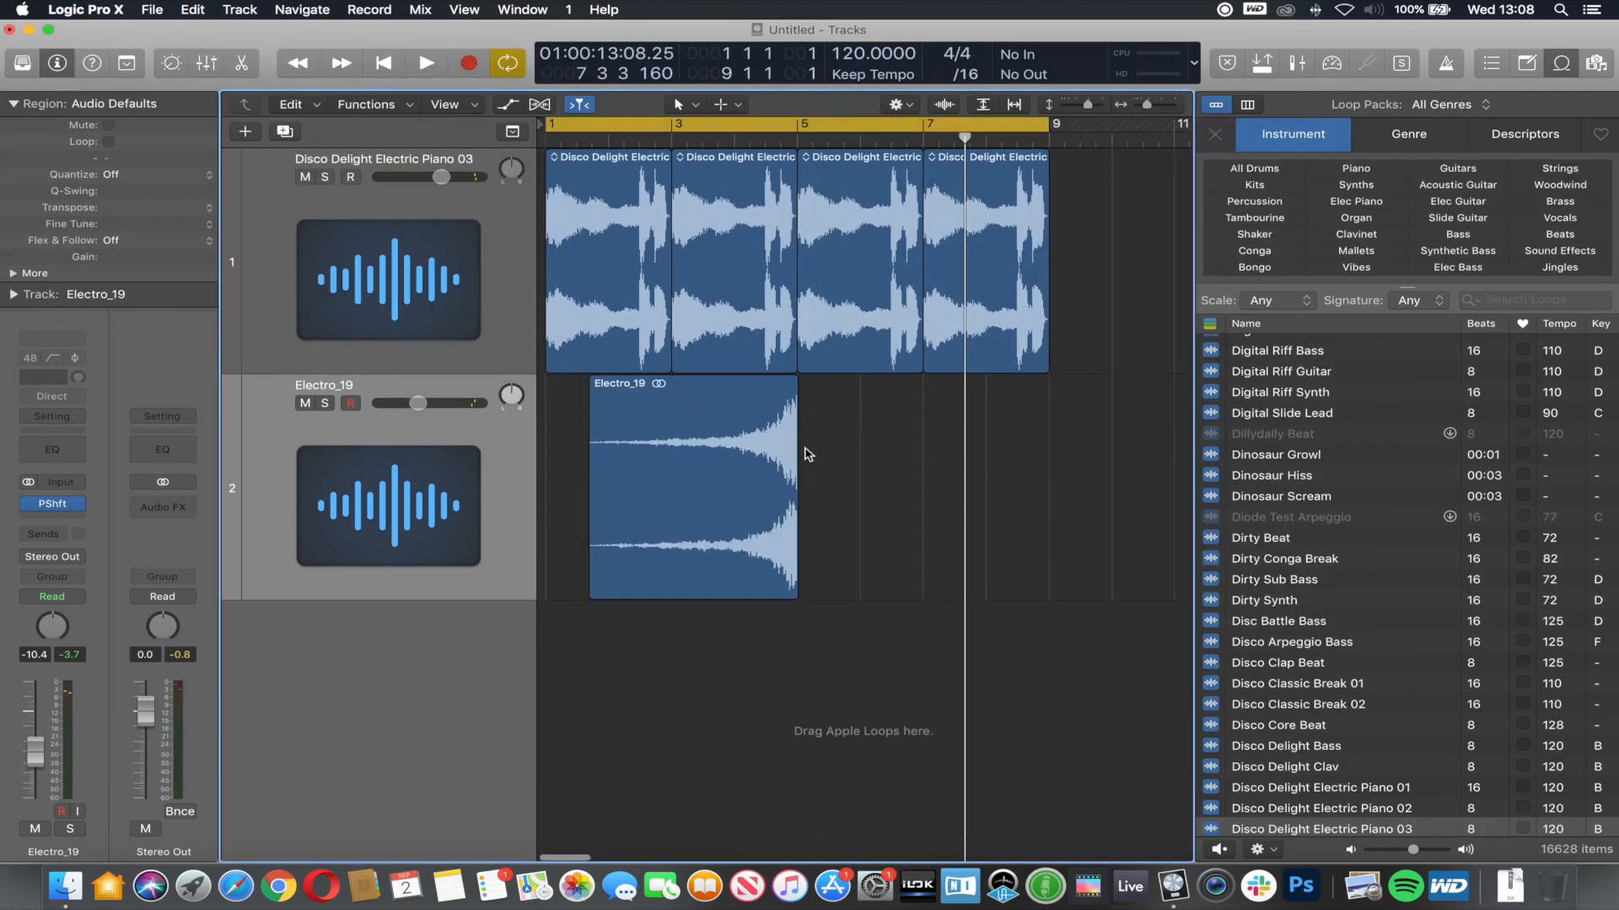
click(1604, 65)
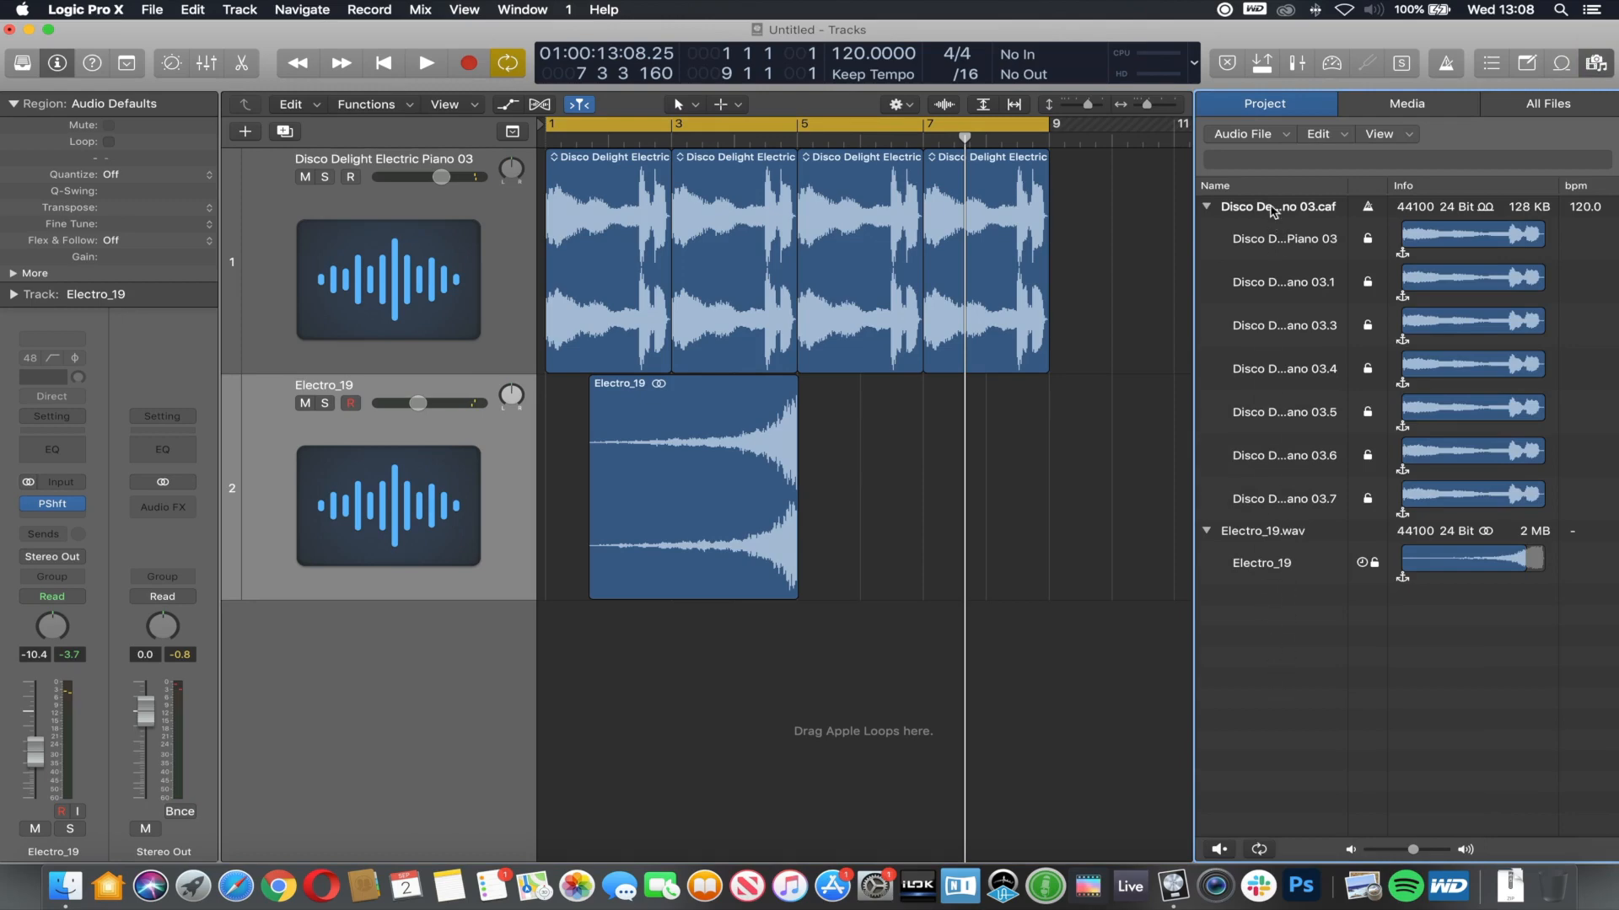
drag(1274, 211, 1281, 283)
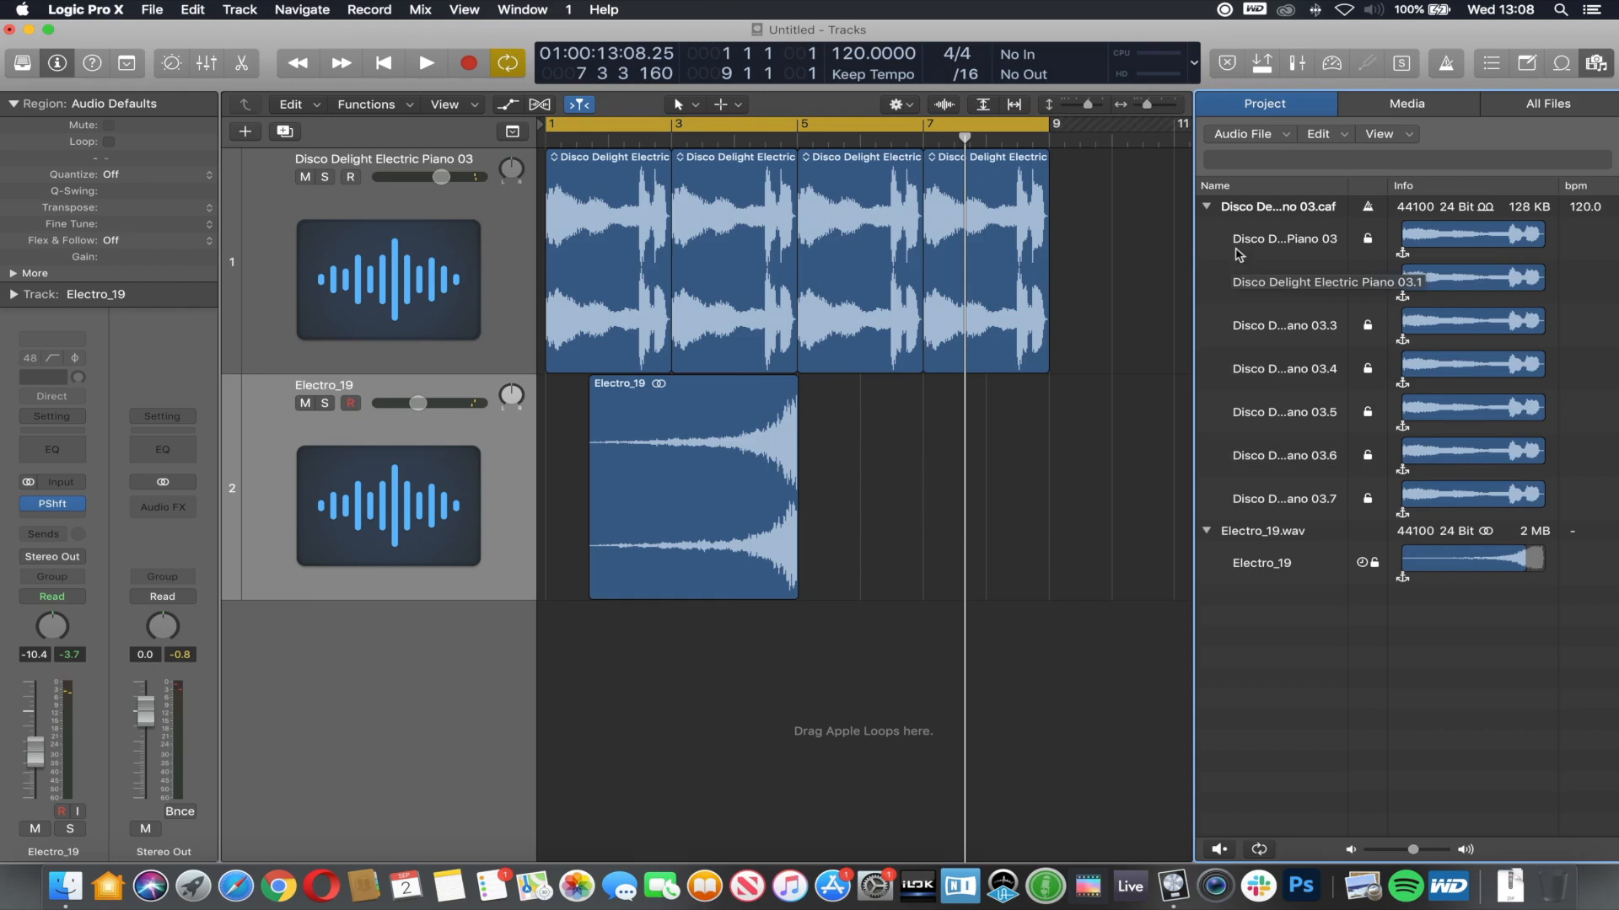
click(1206, 207)
click(1206, 227)
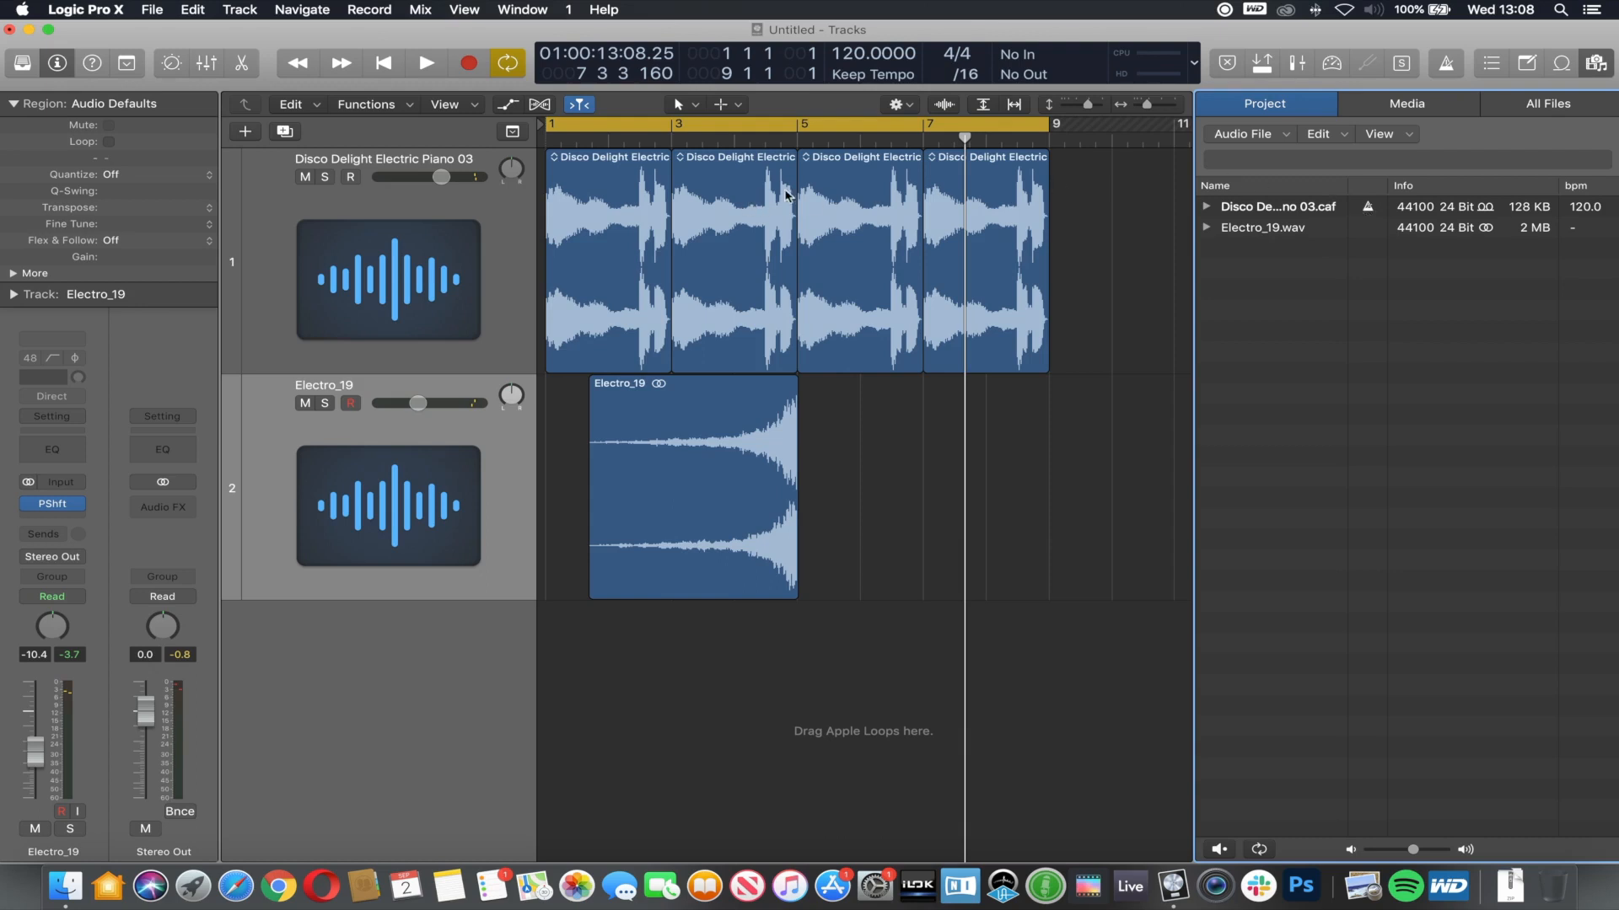
Step: Select the piano track's four regions and examine the piano loop and Electro_19.wav entries in the project audio list
click(432, 240)
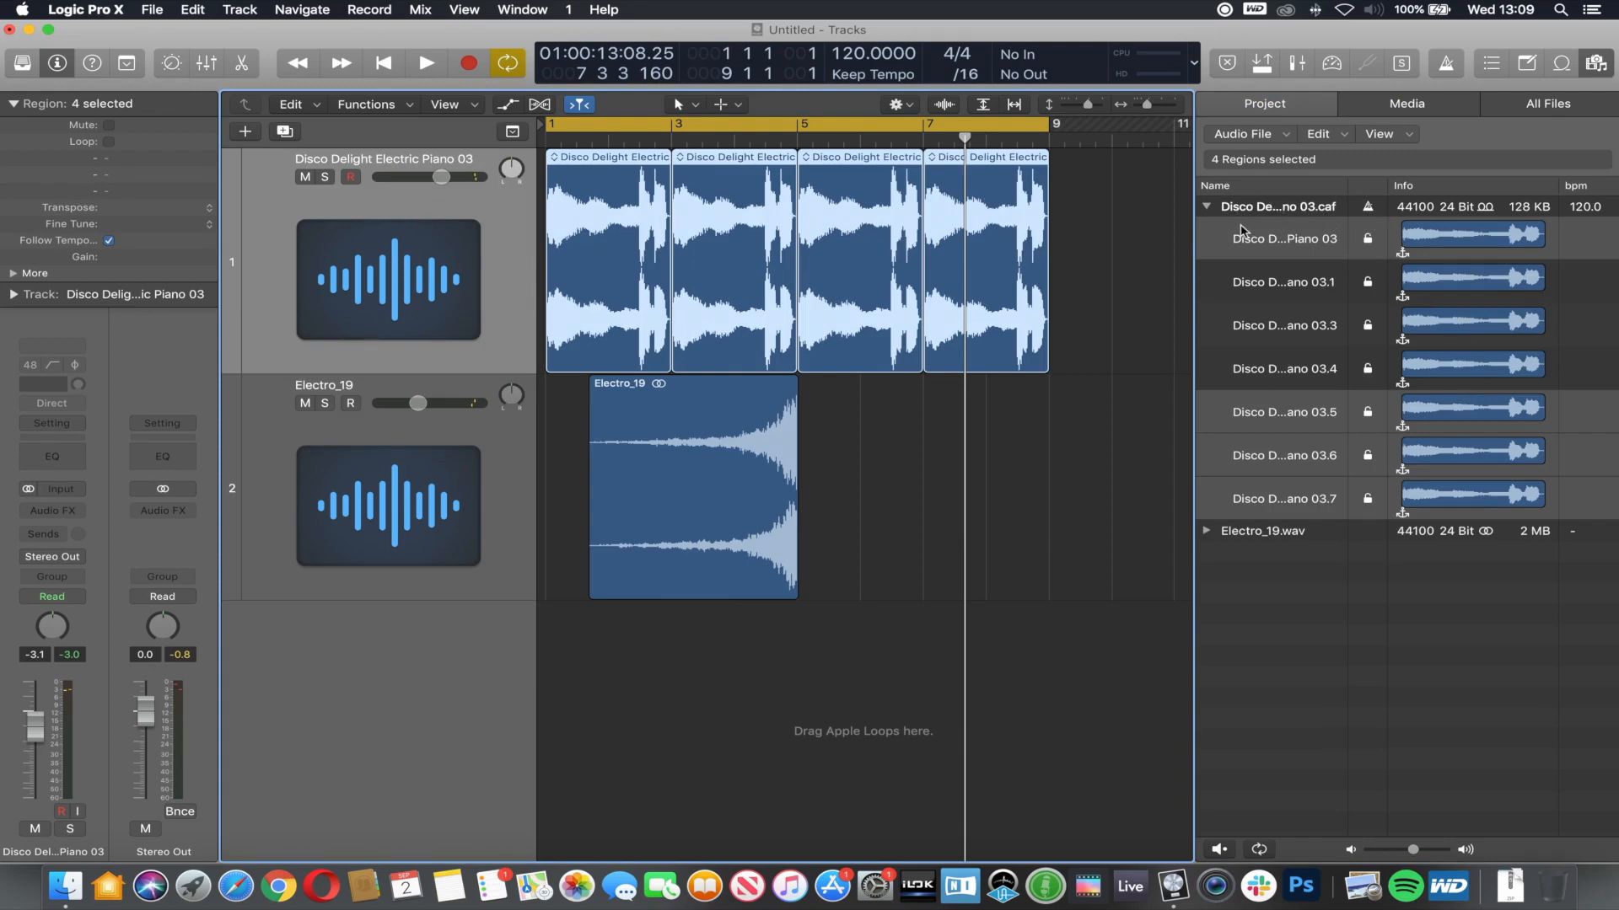
click(1206, 207)
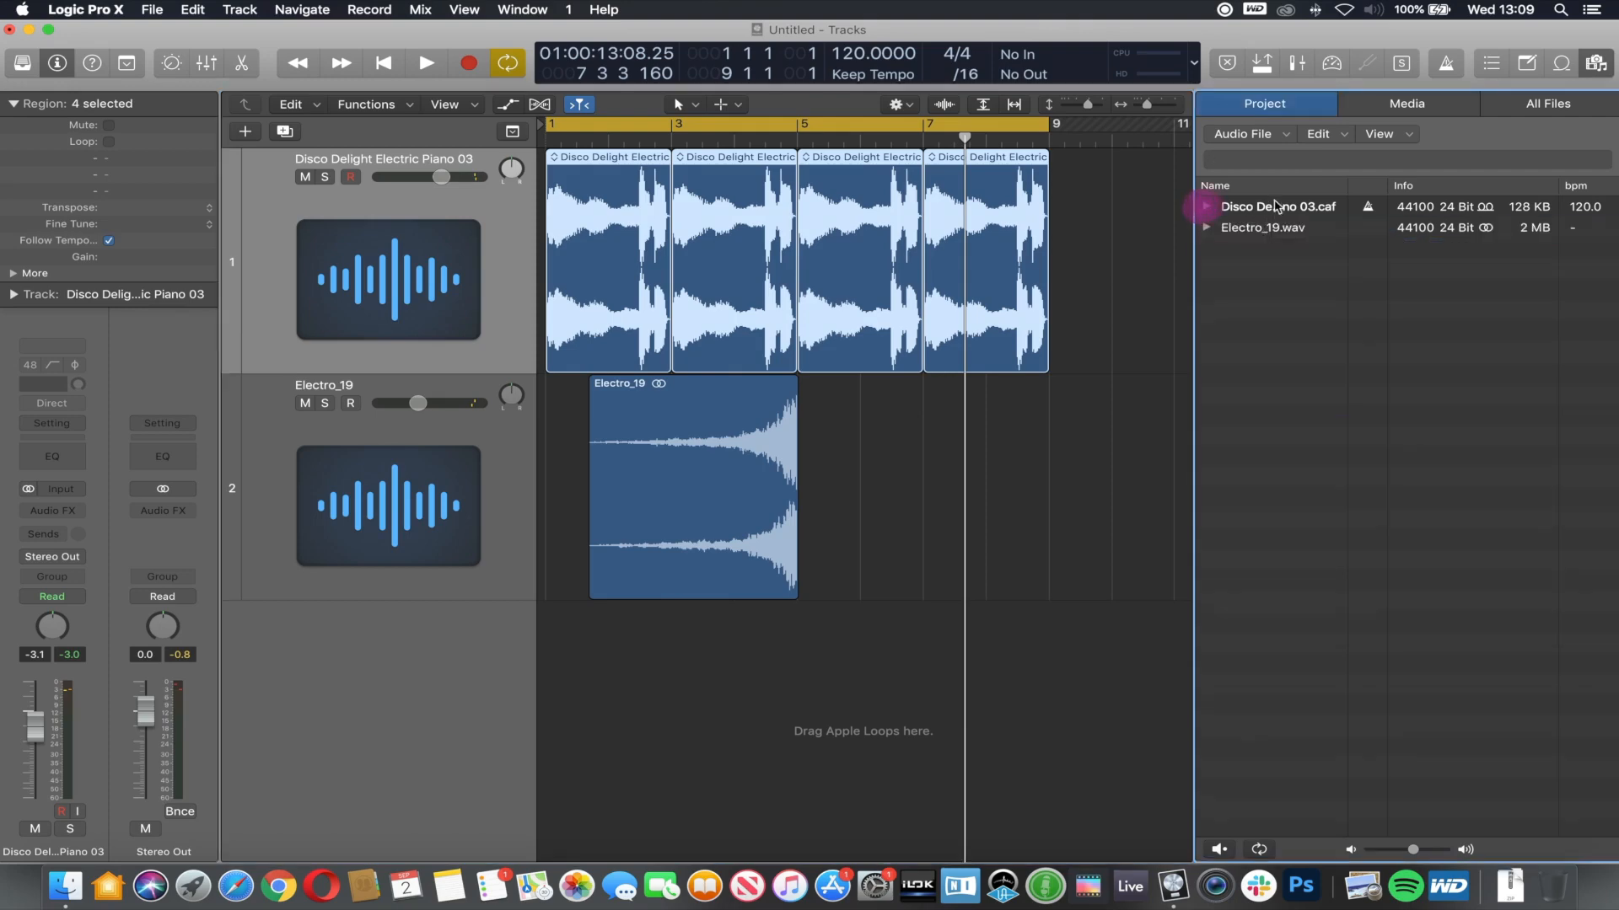
click(1273, 228)
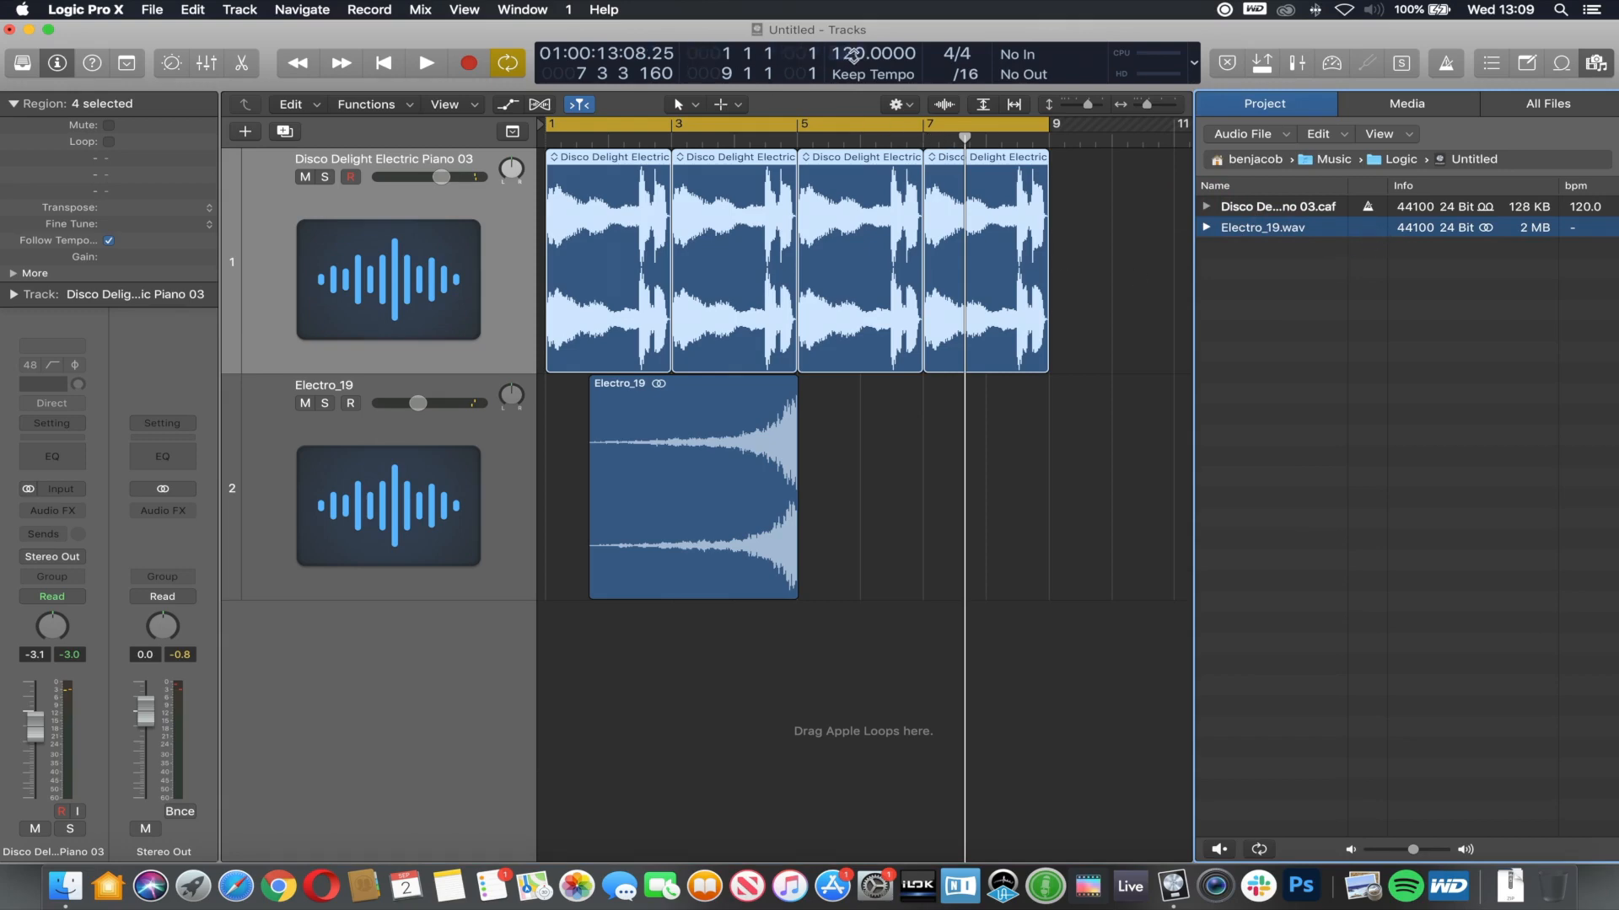
mouse_move(852, 56)
mouse_down()
mouse_move(864, 44)
mouse_move(857, 68)
mouse_up()
Step: Select the Electro_19 region under Electro_19.wav in the project audio list and trim its end by a tiny amount
click(1207, 228)
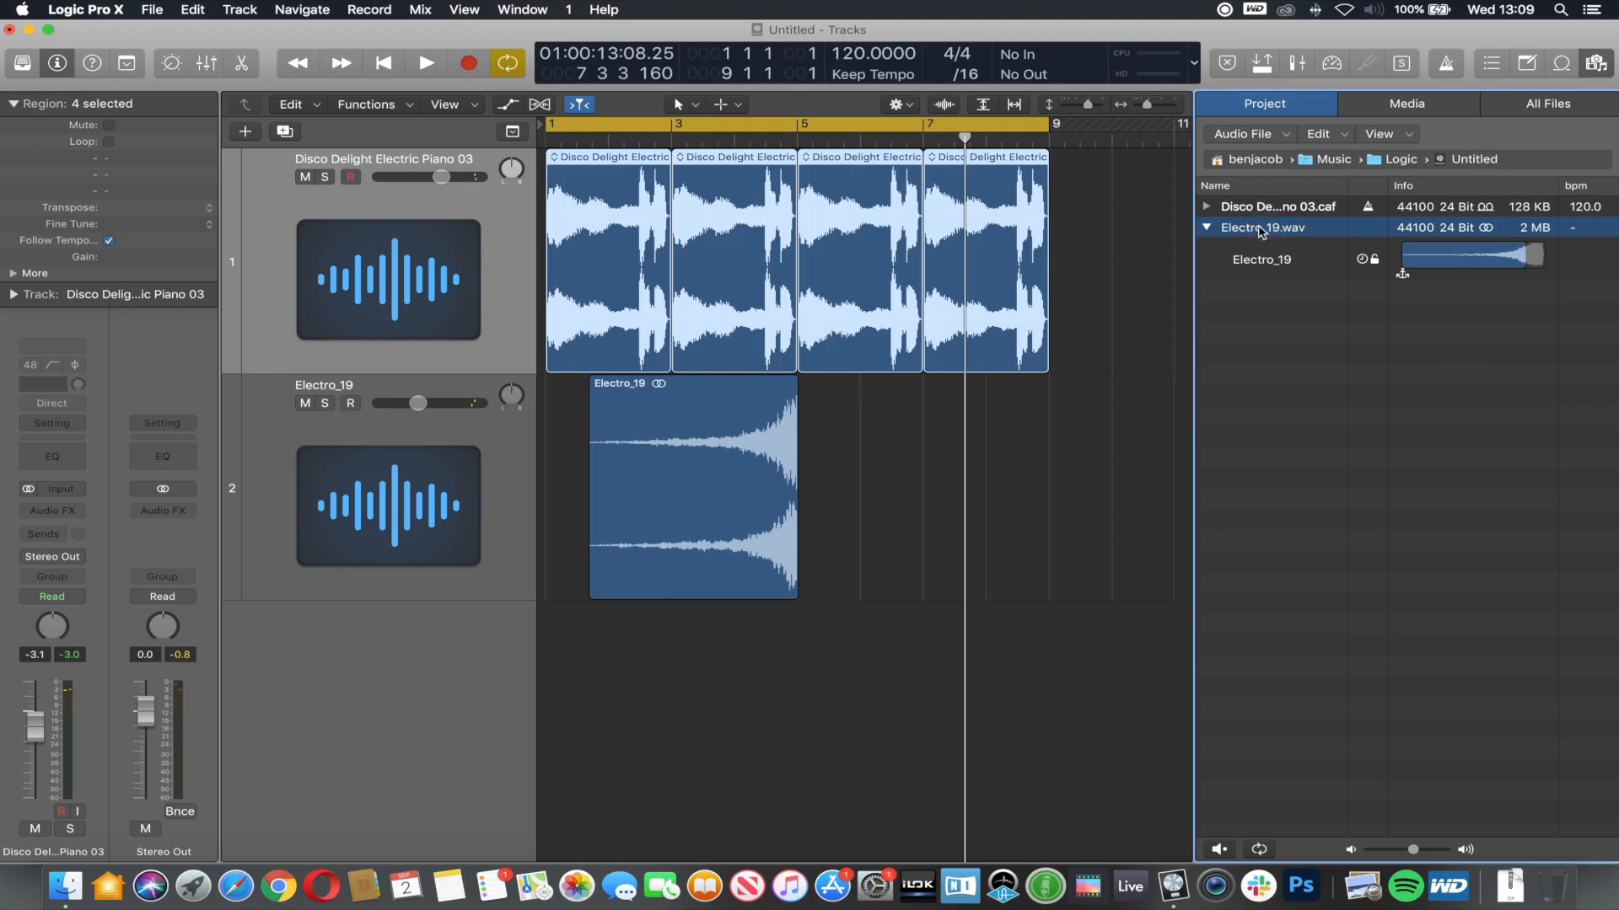
click(1287, 270)
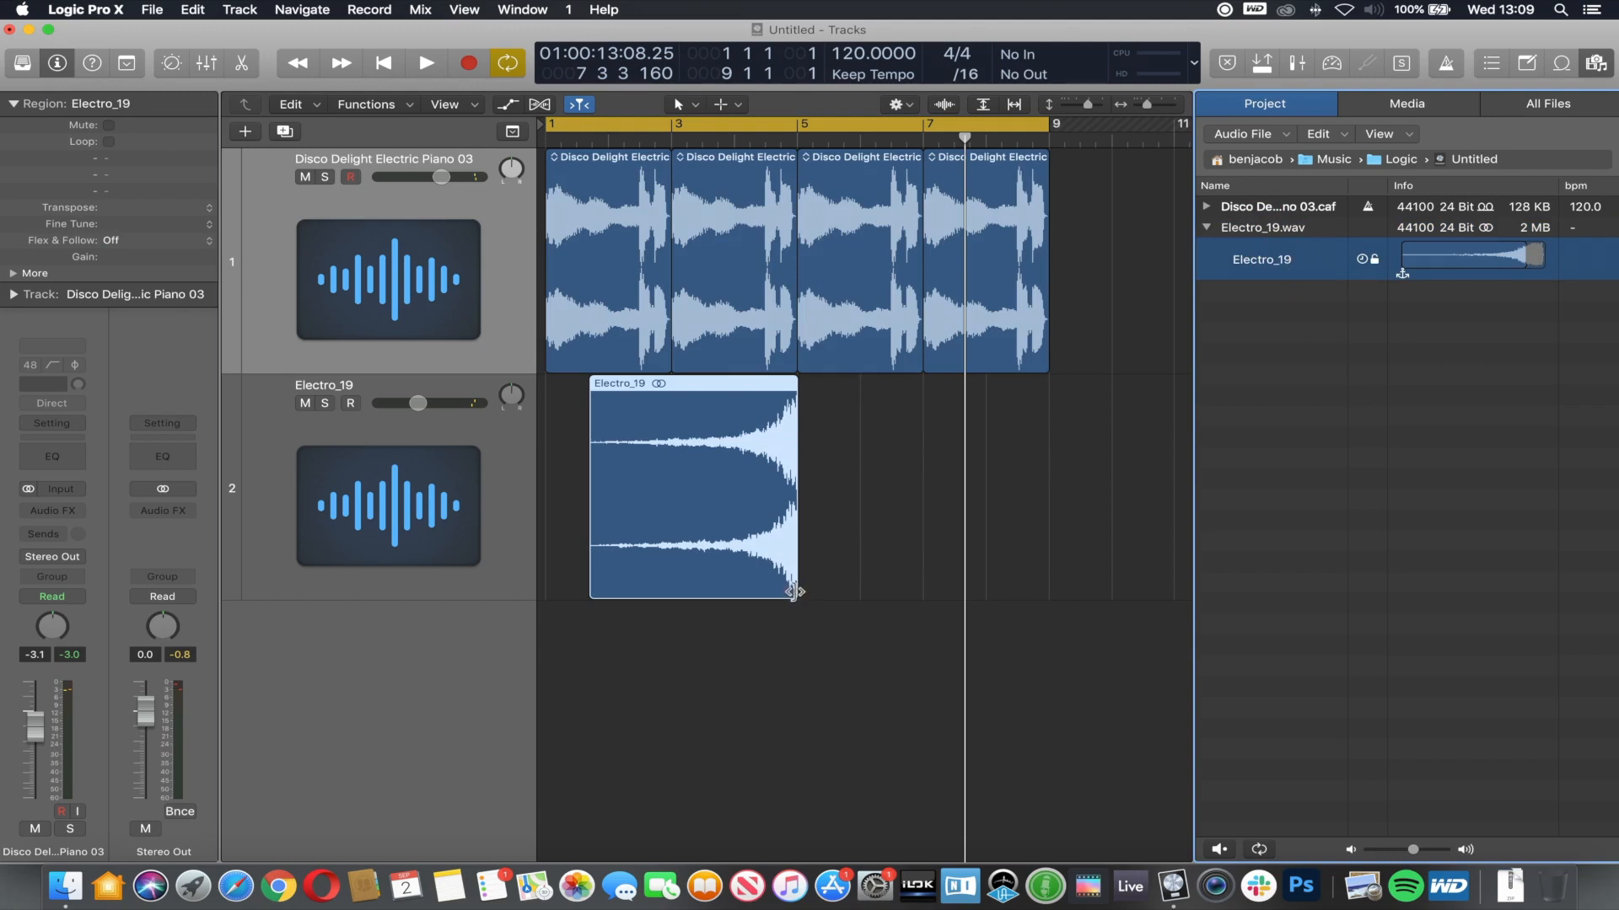
drag(794, 592, 794, 591)
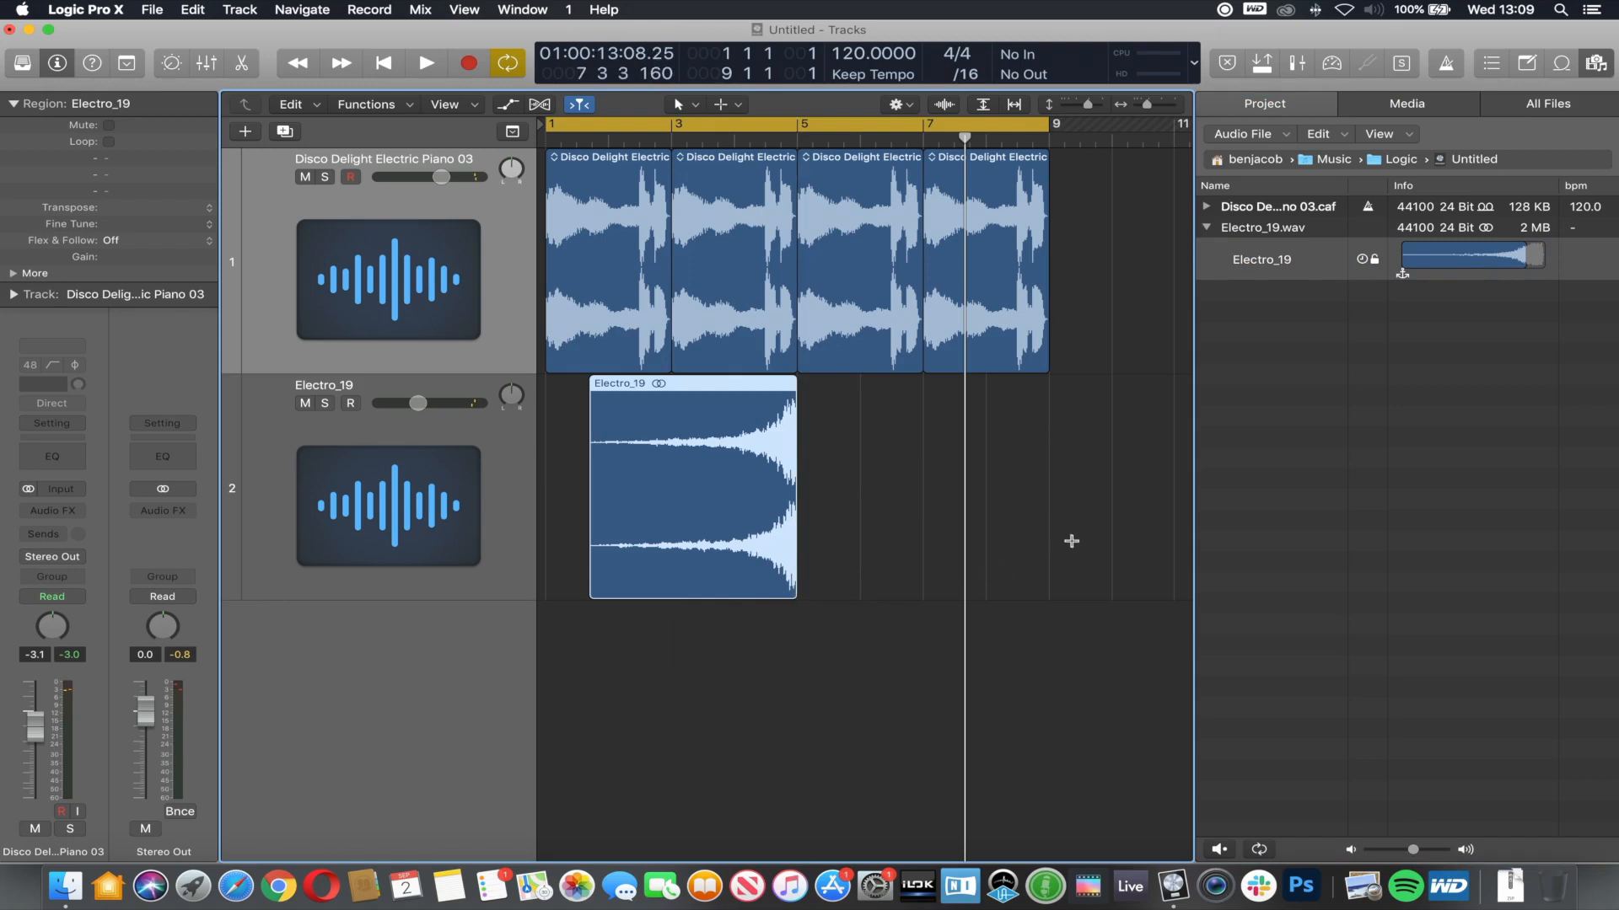
click(1208, 228)
Step: Examine each region listed under the Disco Delight Electric Piano 03 file to see which ones are used in the arrangement
click(1207, 206)
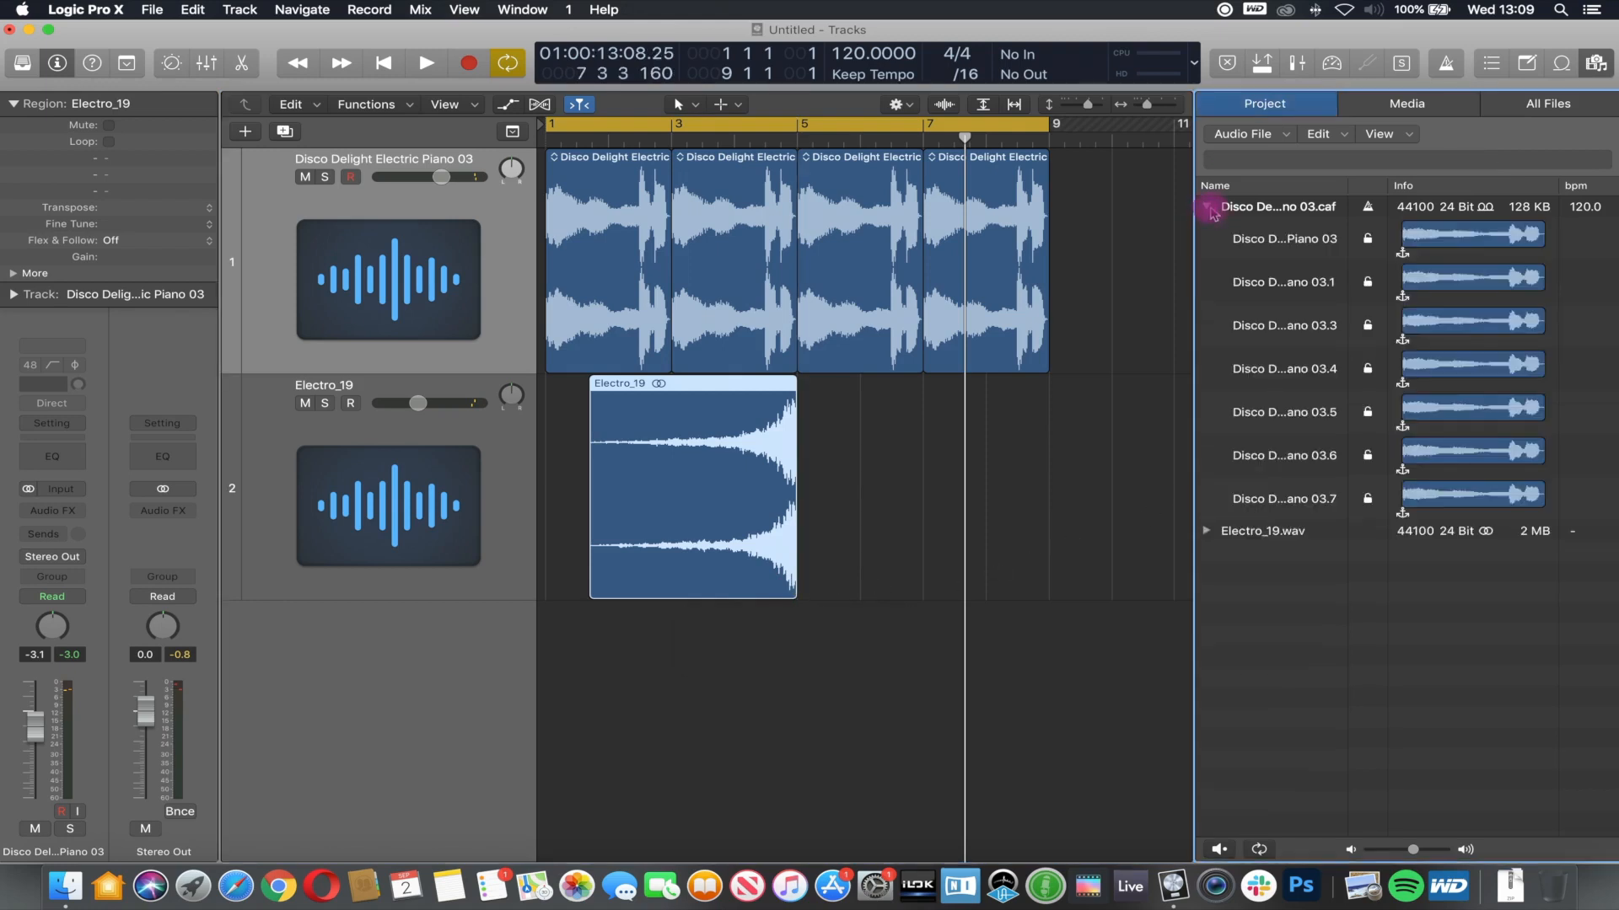
click(1275, 208)
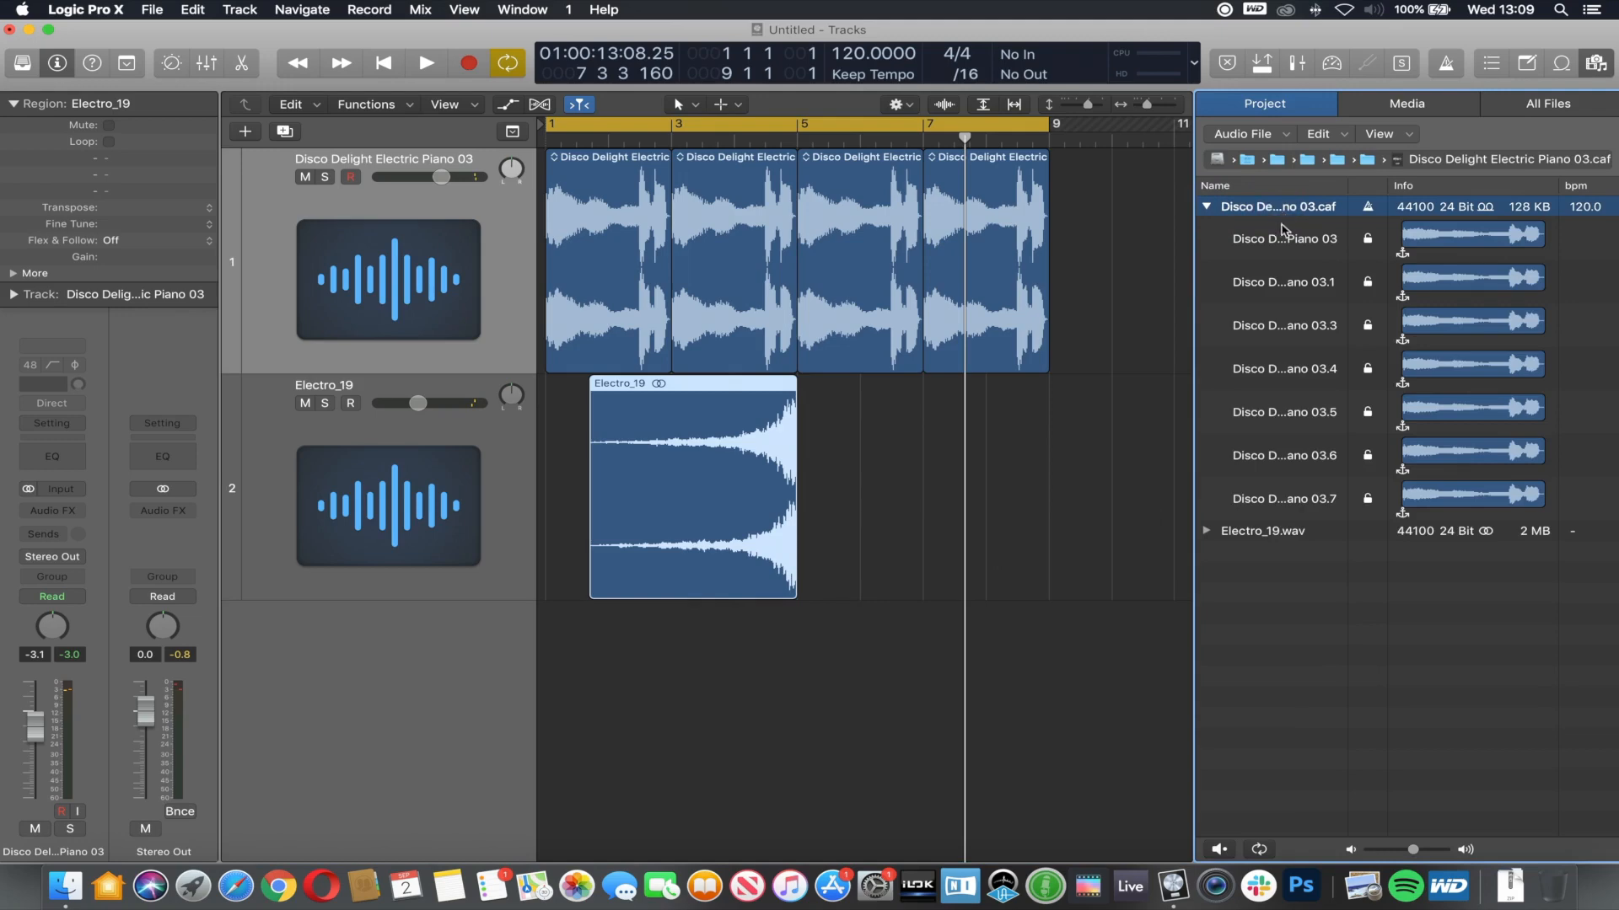
click(1283, 239)
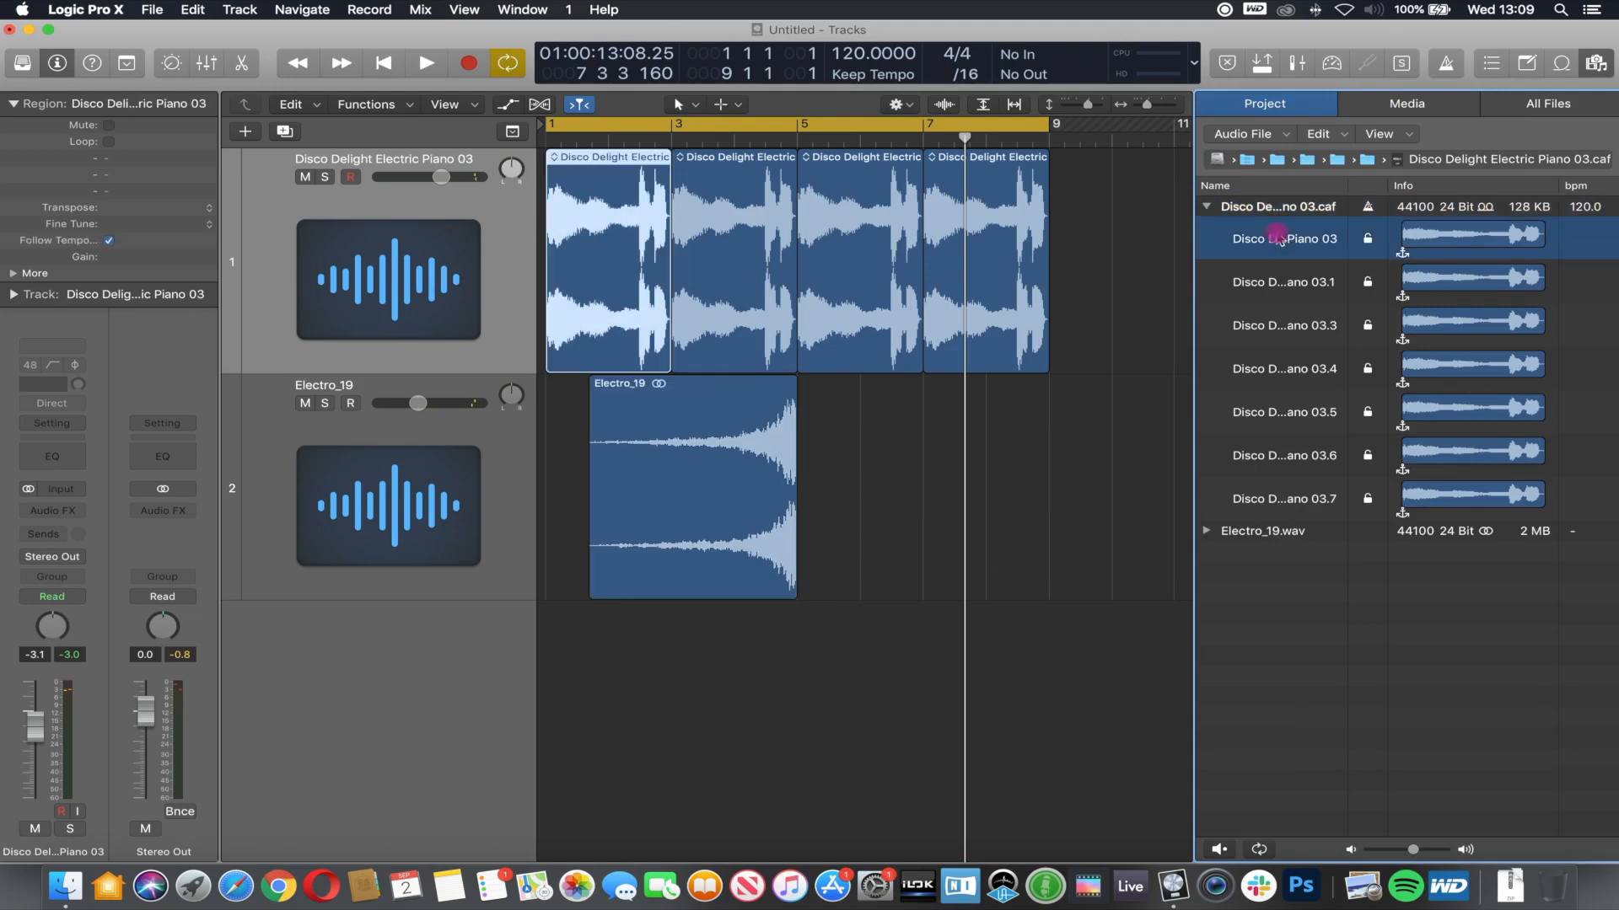
click(1297, 278)
click(1296, 331)
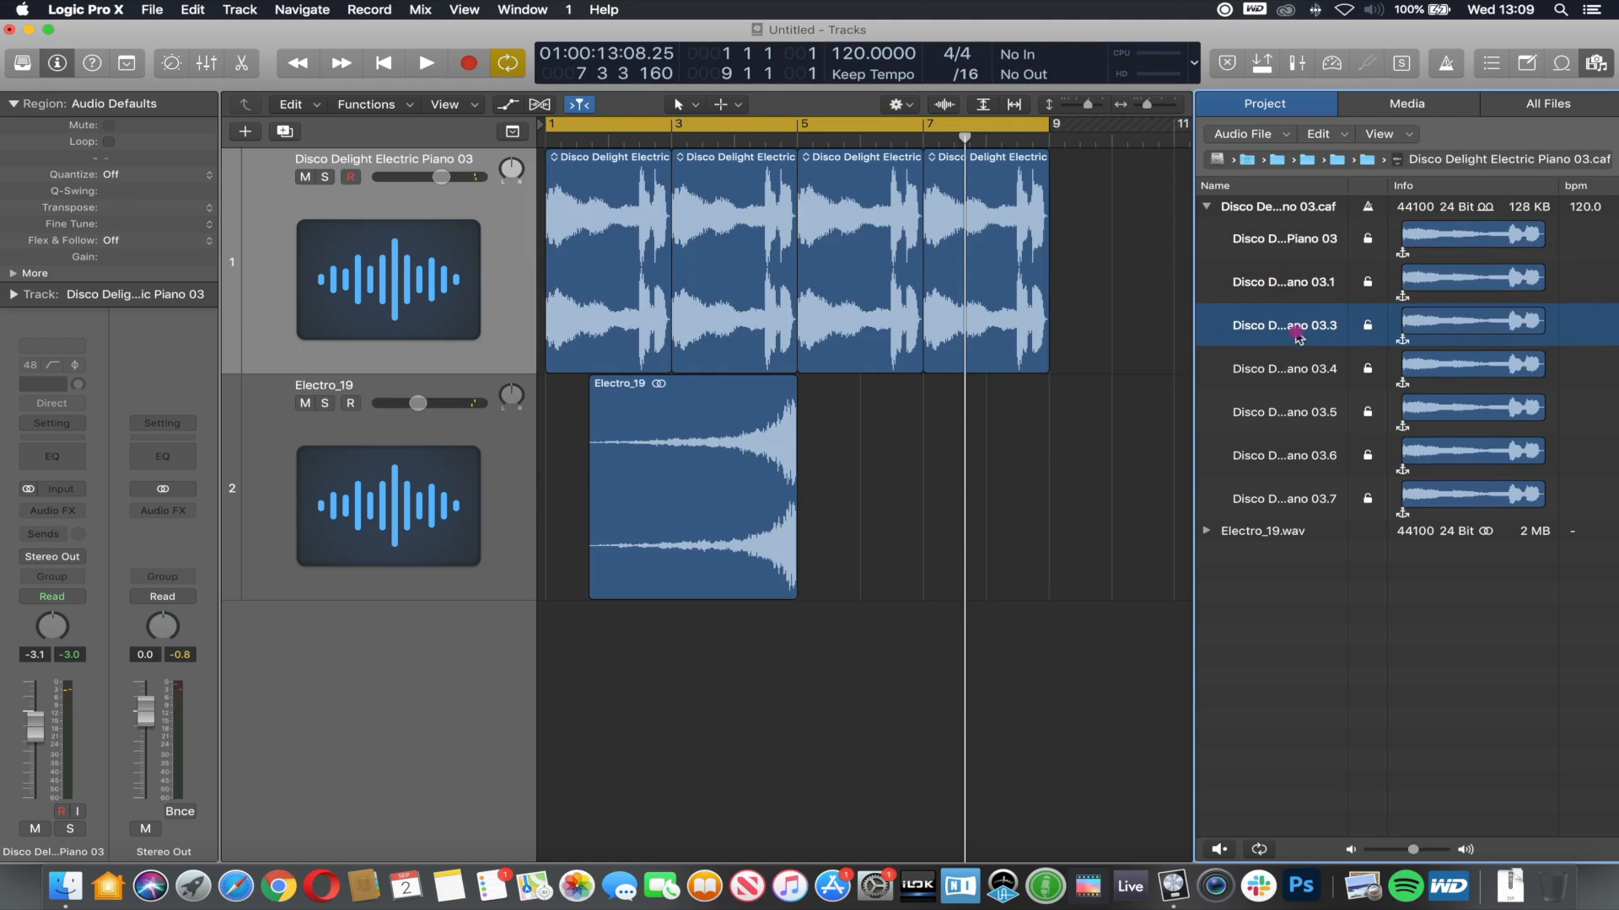
click(1299, 376)
click(1298, 413)
click(1301, 456)
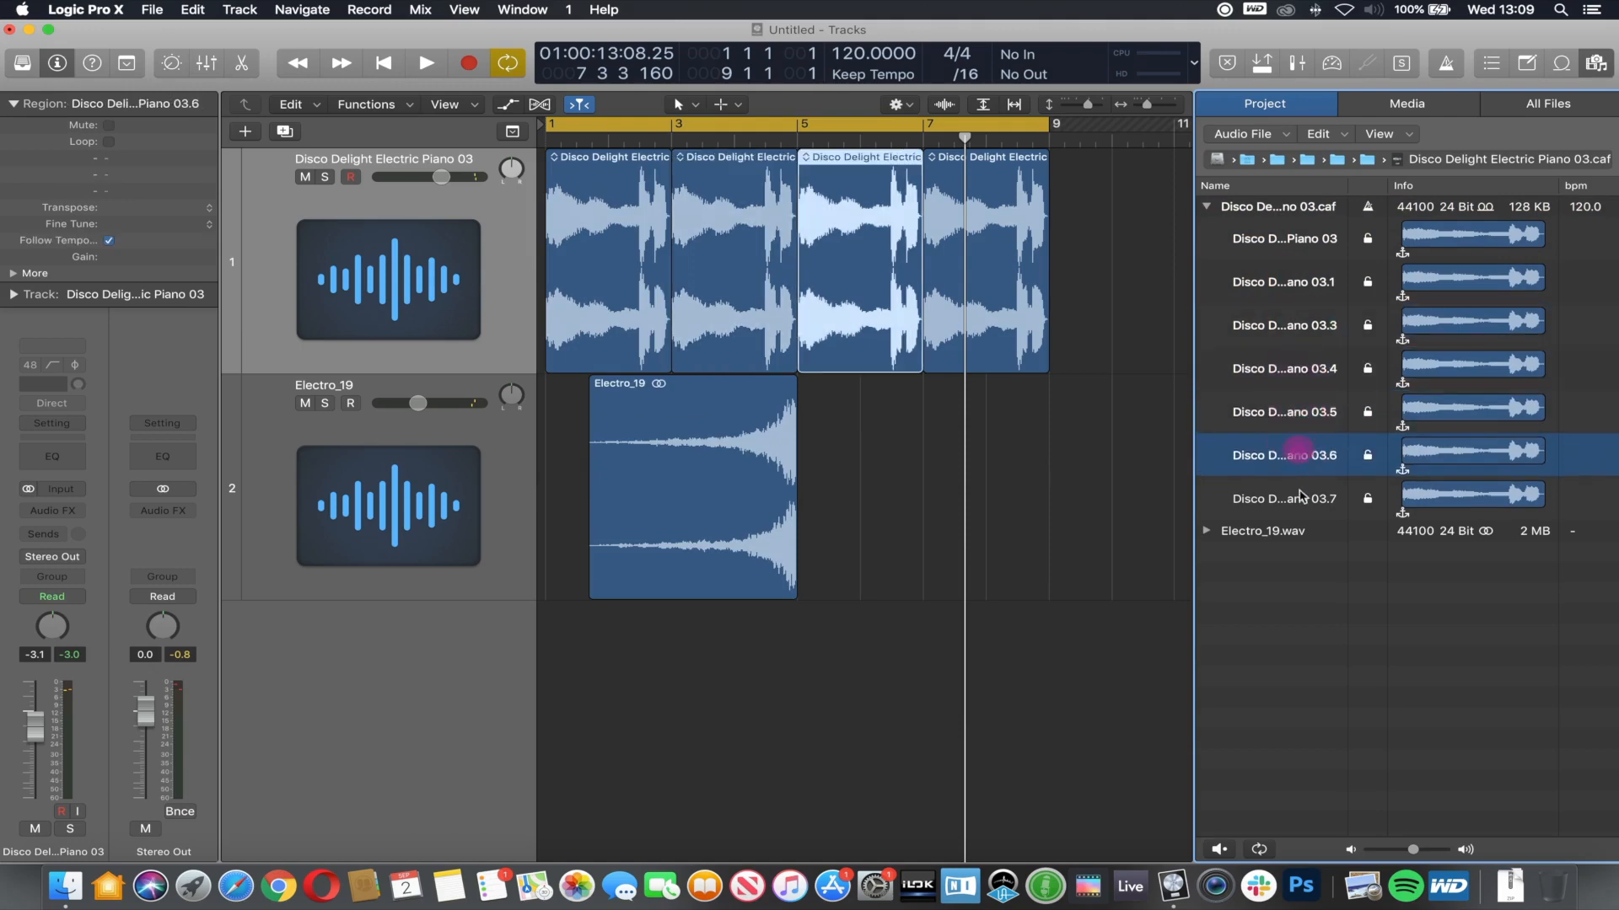
click(1303, 498)
click(1309, 287)
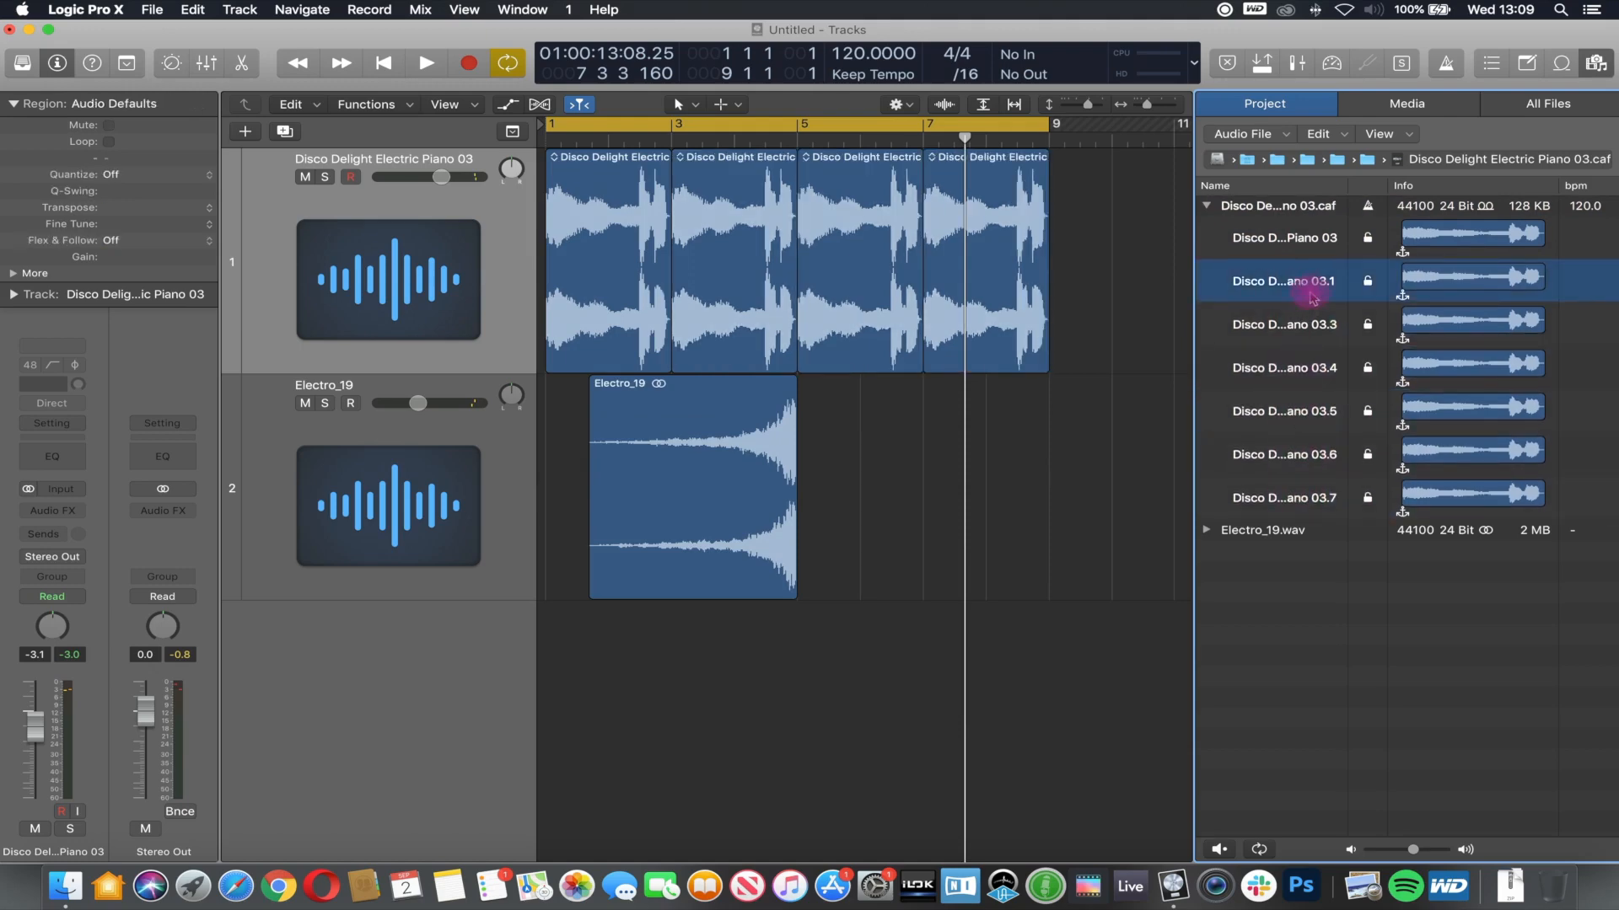
click(1307, 325)
click(1305, 364)
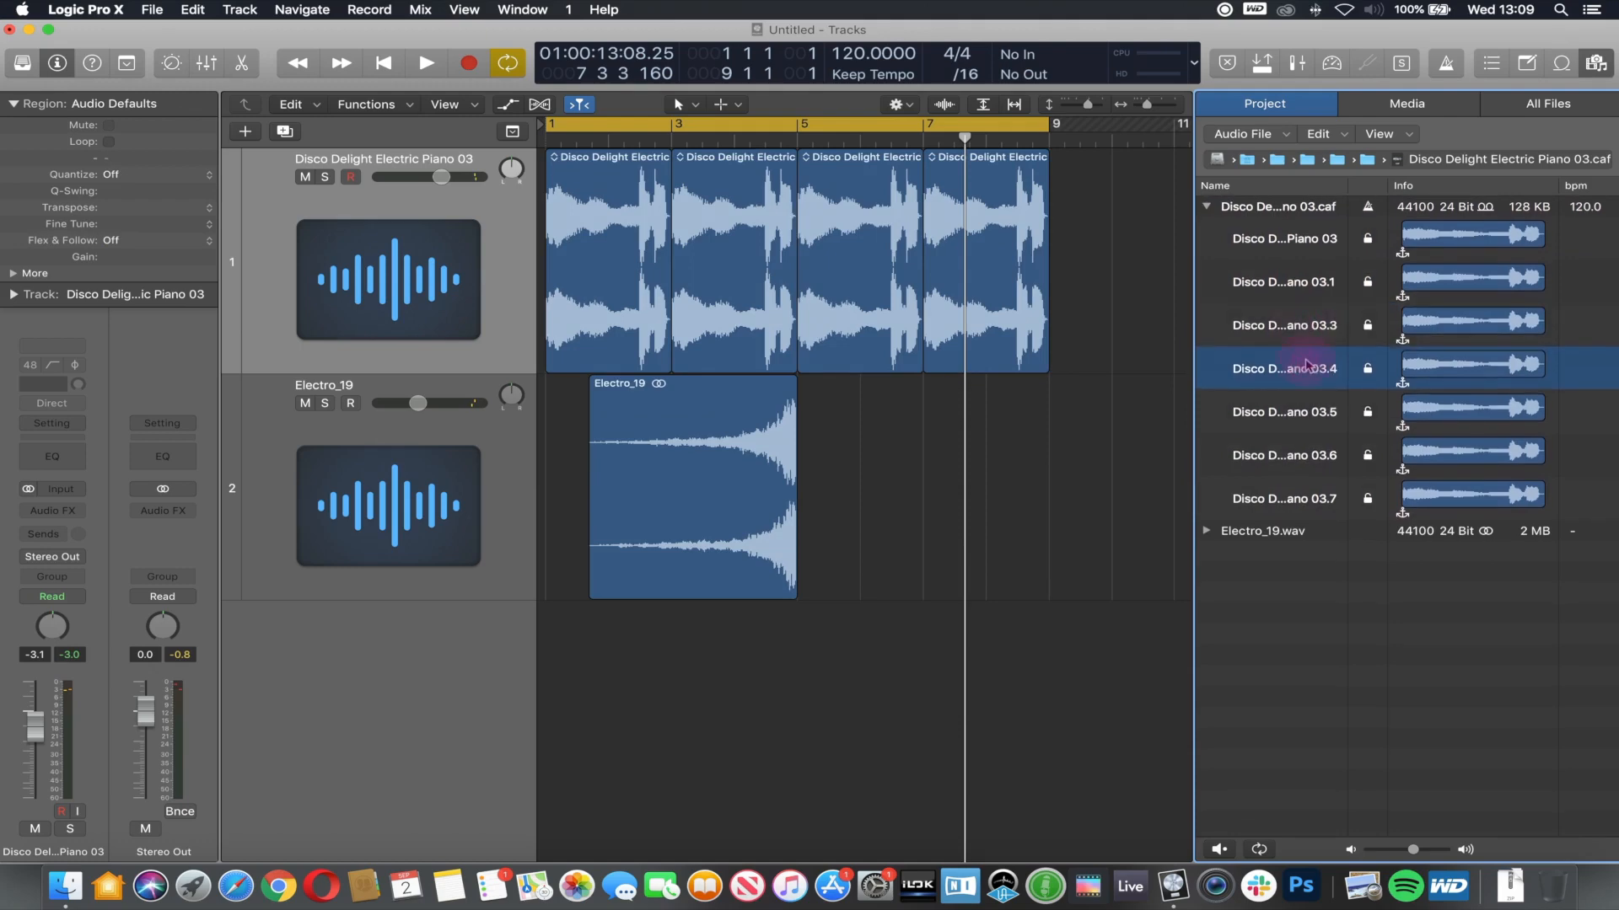
Step: Delete all unused audio regions from the project audio list and collapse the entries of both audio files
click(1296, 211)
click(1324, 134)
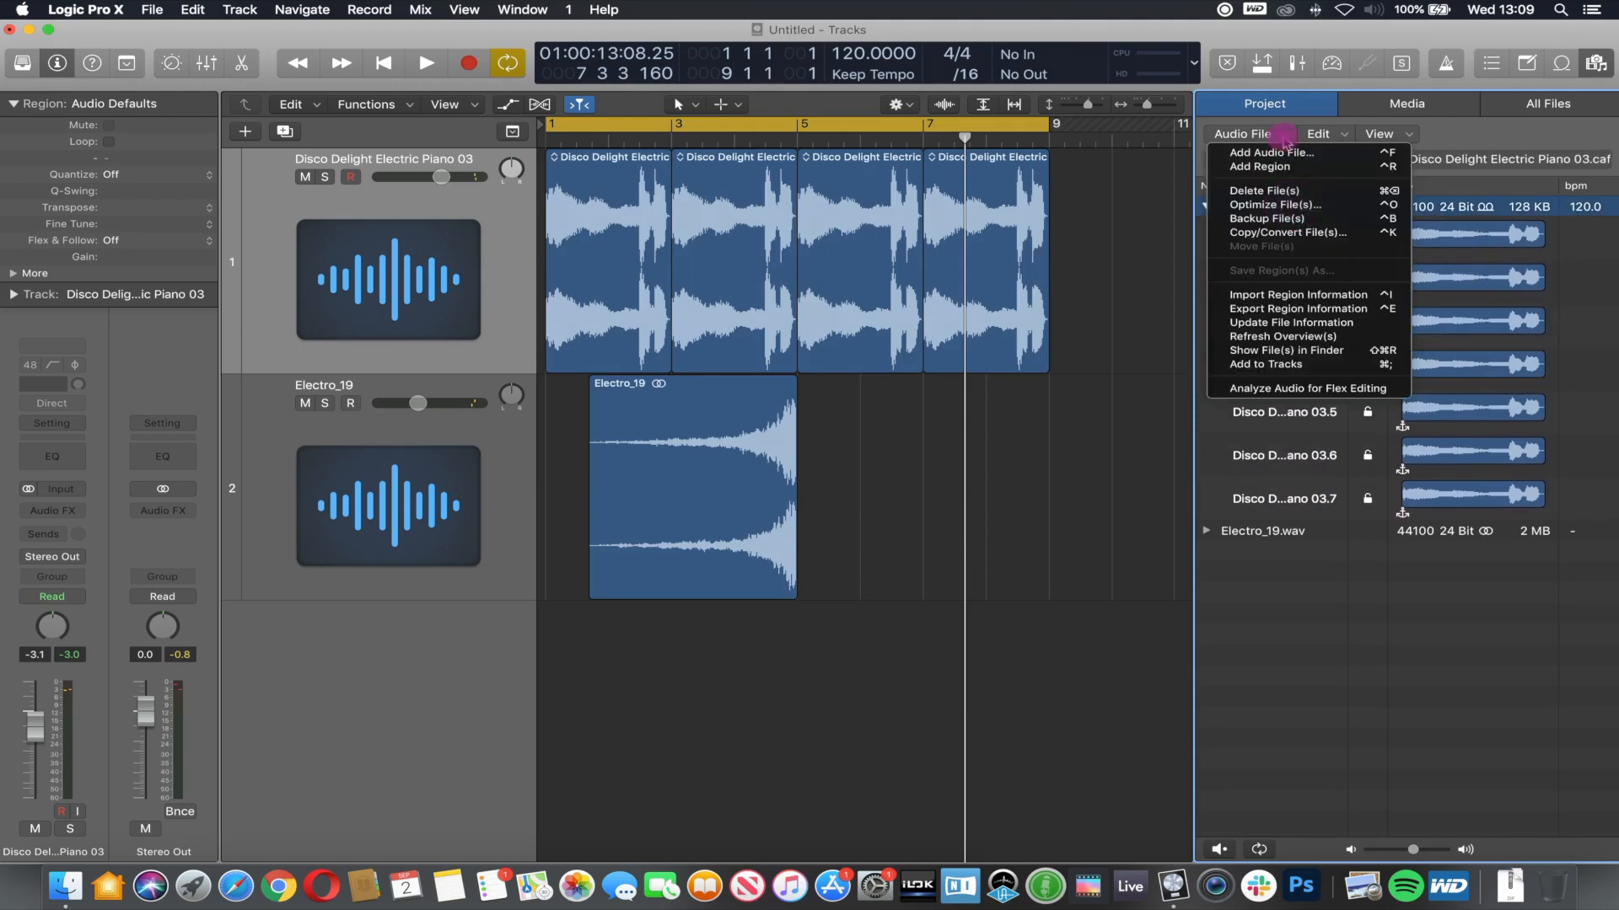
click(1334, 138)
click(1335, 138)
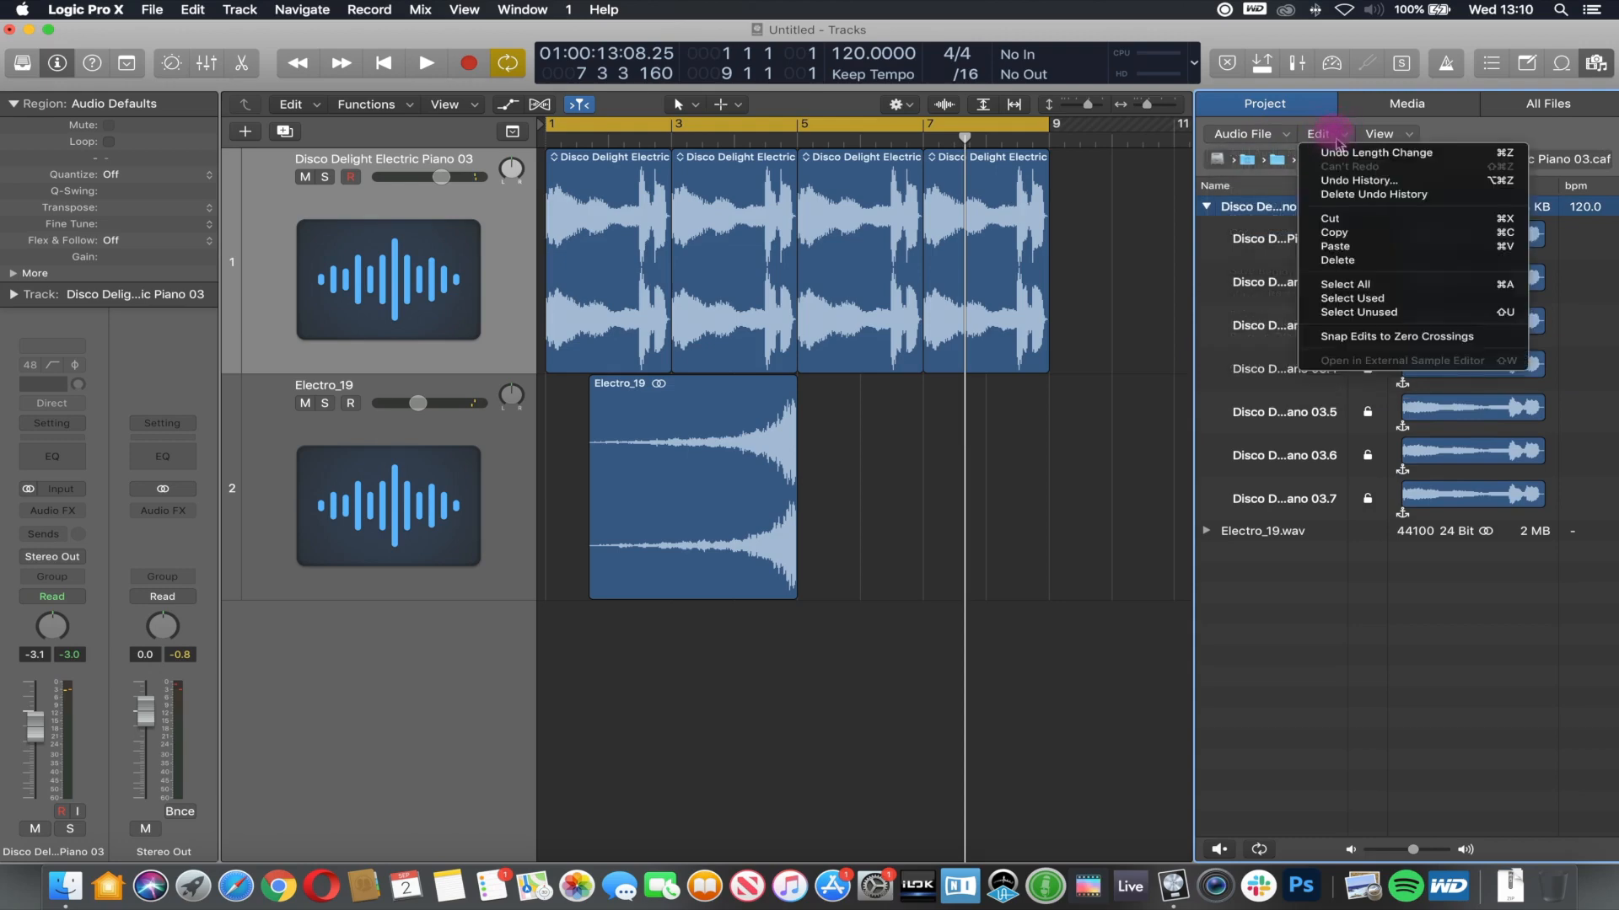
click(1406, 313)
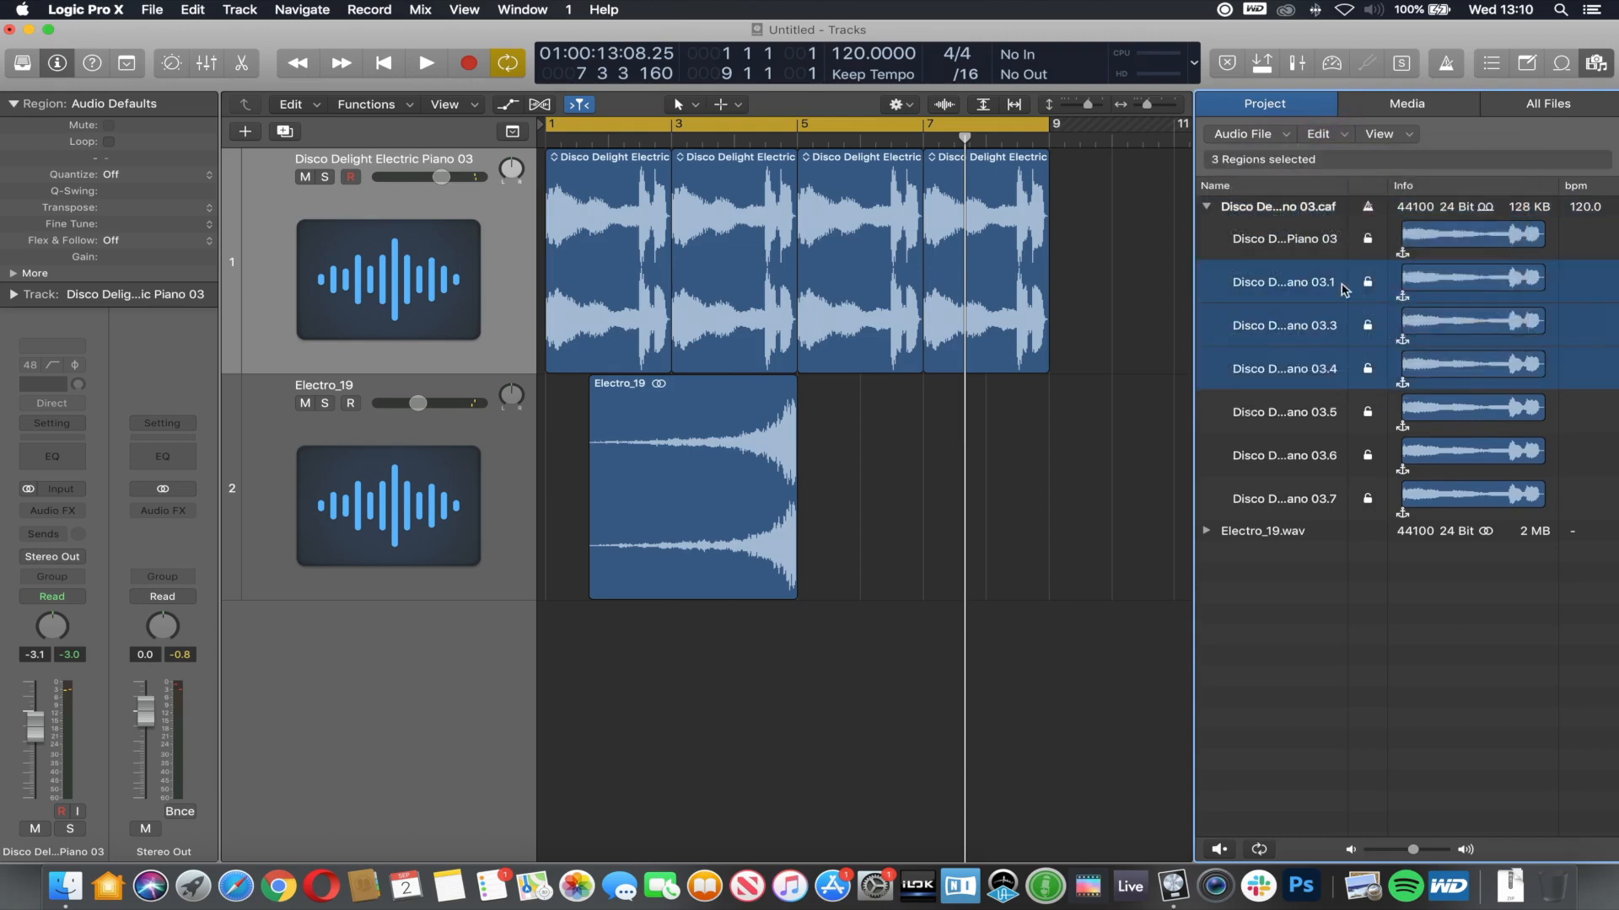
click(1332, 139)
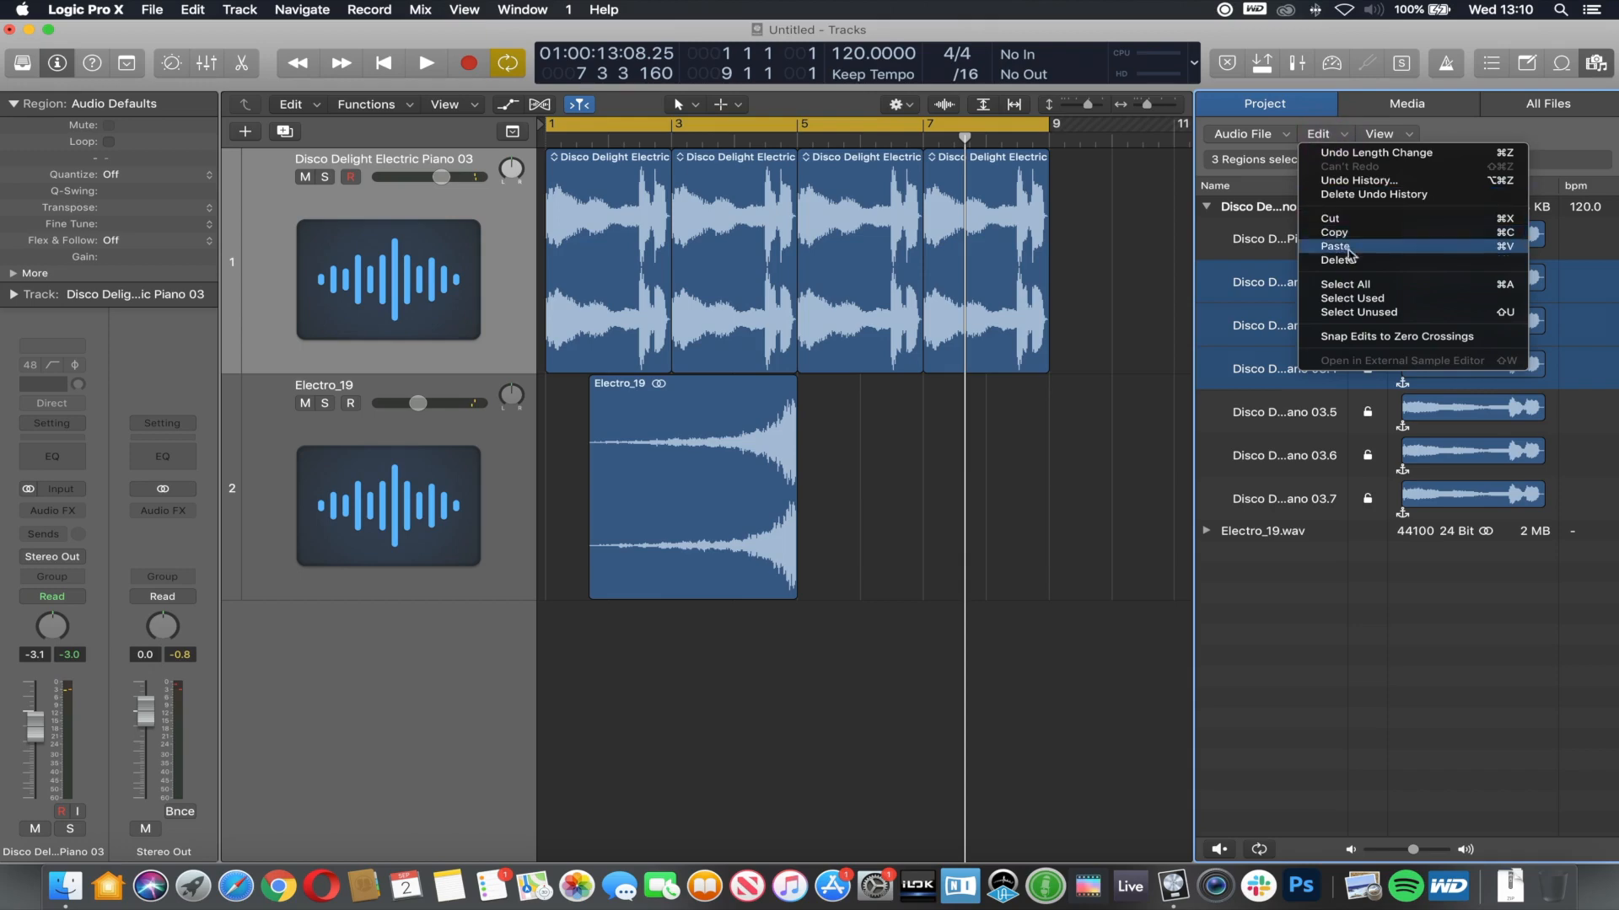
click(1359, 270)
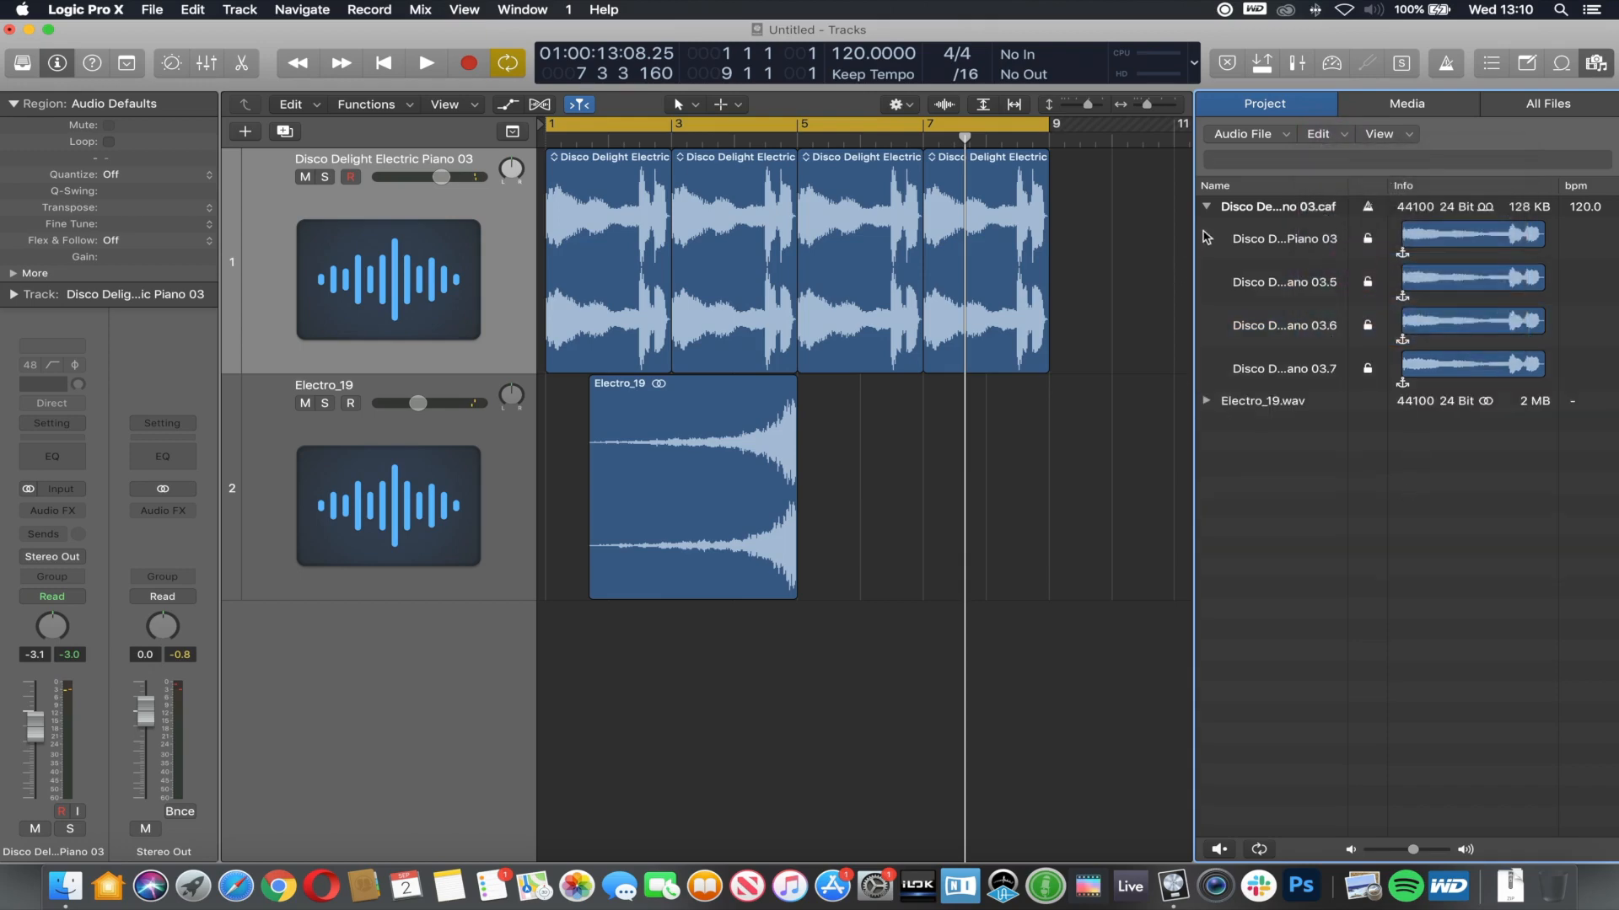
click(1206, 400)
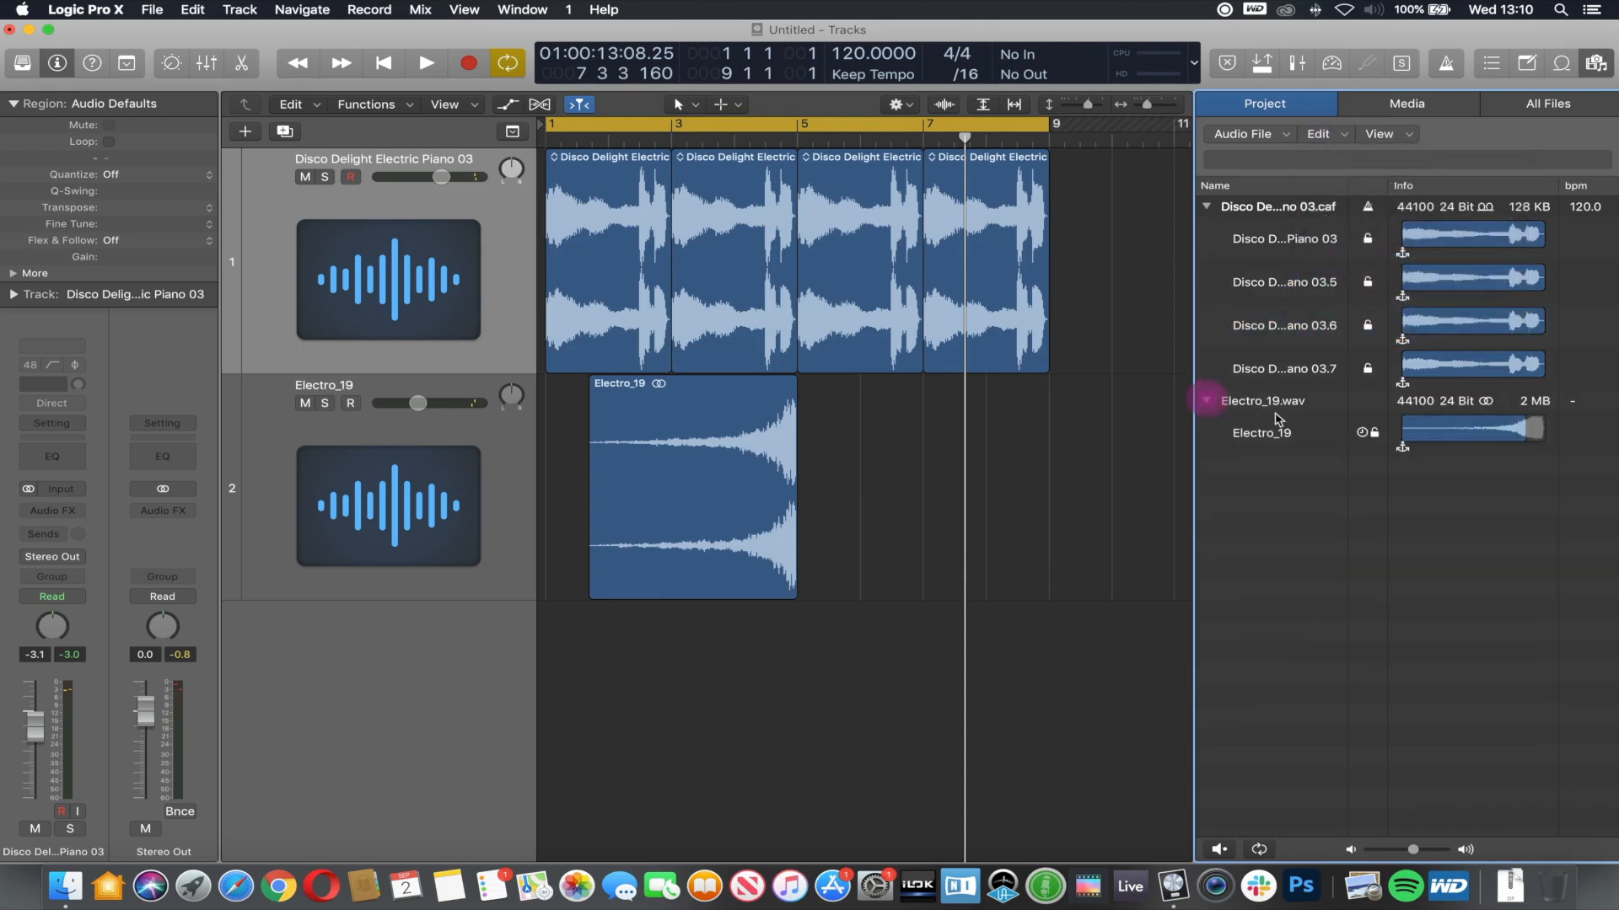
alt+click(1207, 207)
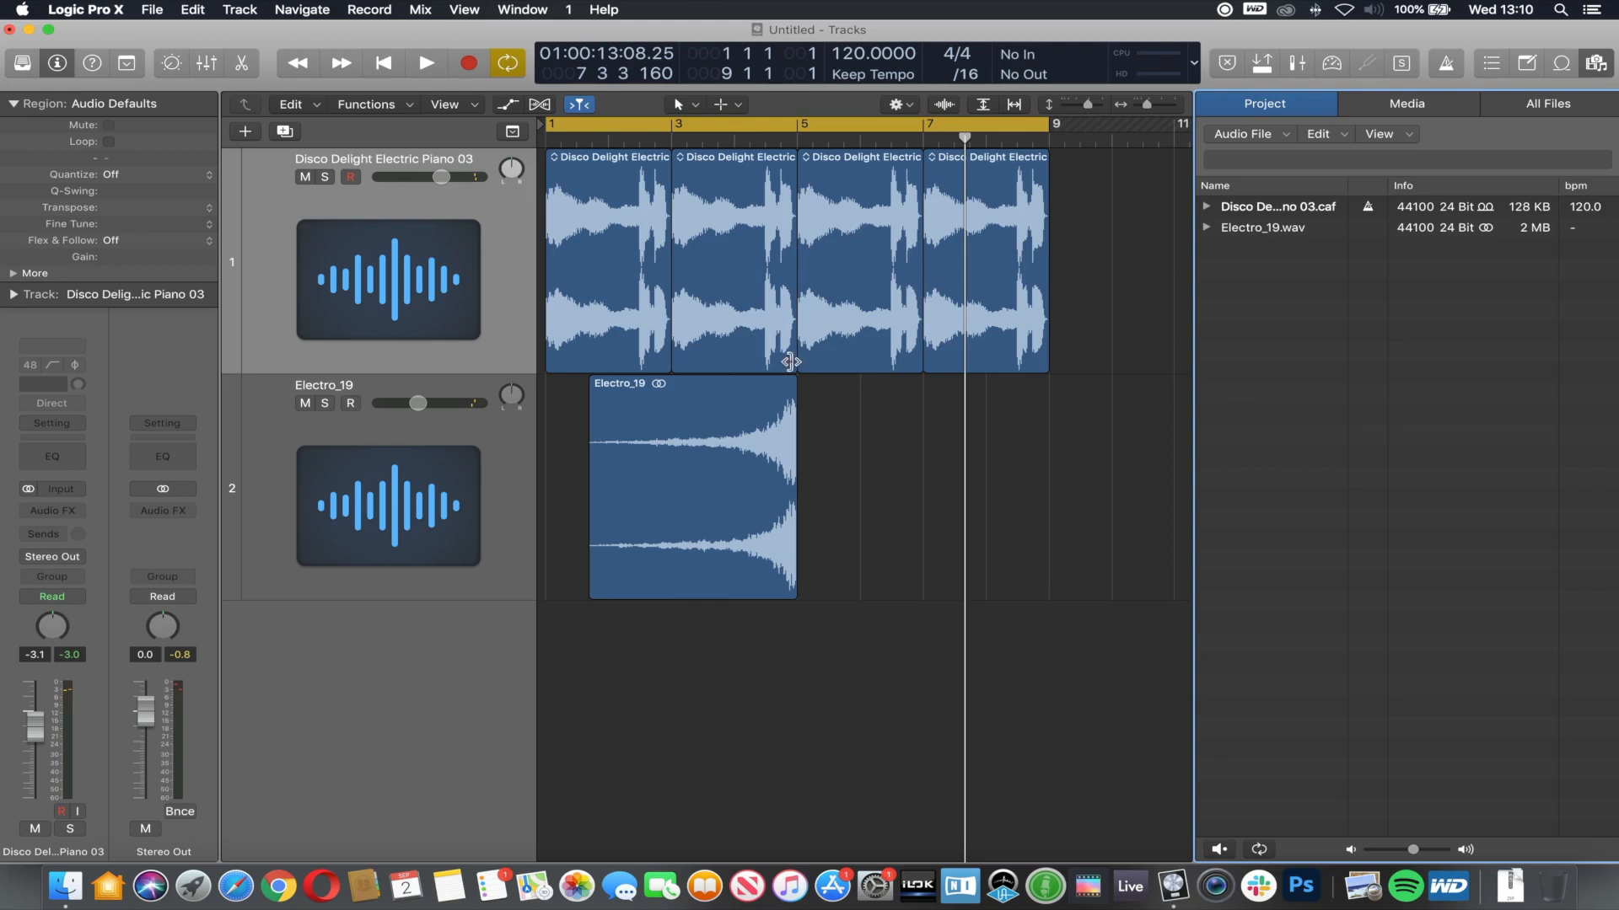
Step: Trim the second piano region's end to about bar 4.5 and the fourth's start to 8.5, filling bars 7 to 8.5 with two copies
drag(795, 363, 763, 364)
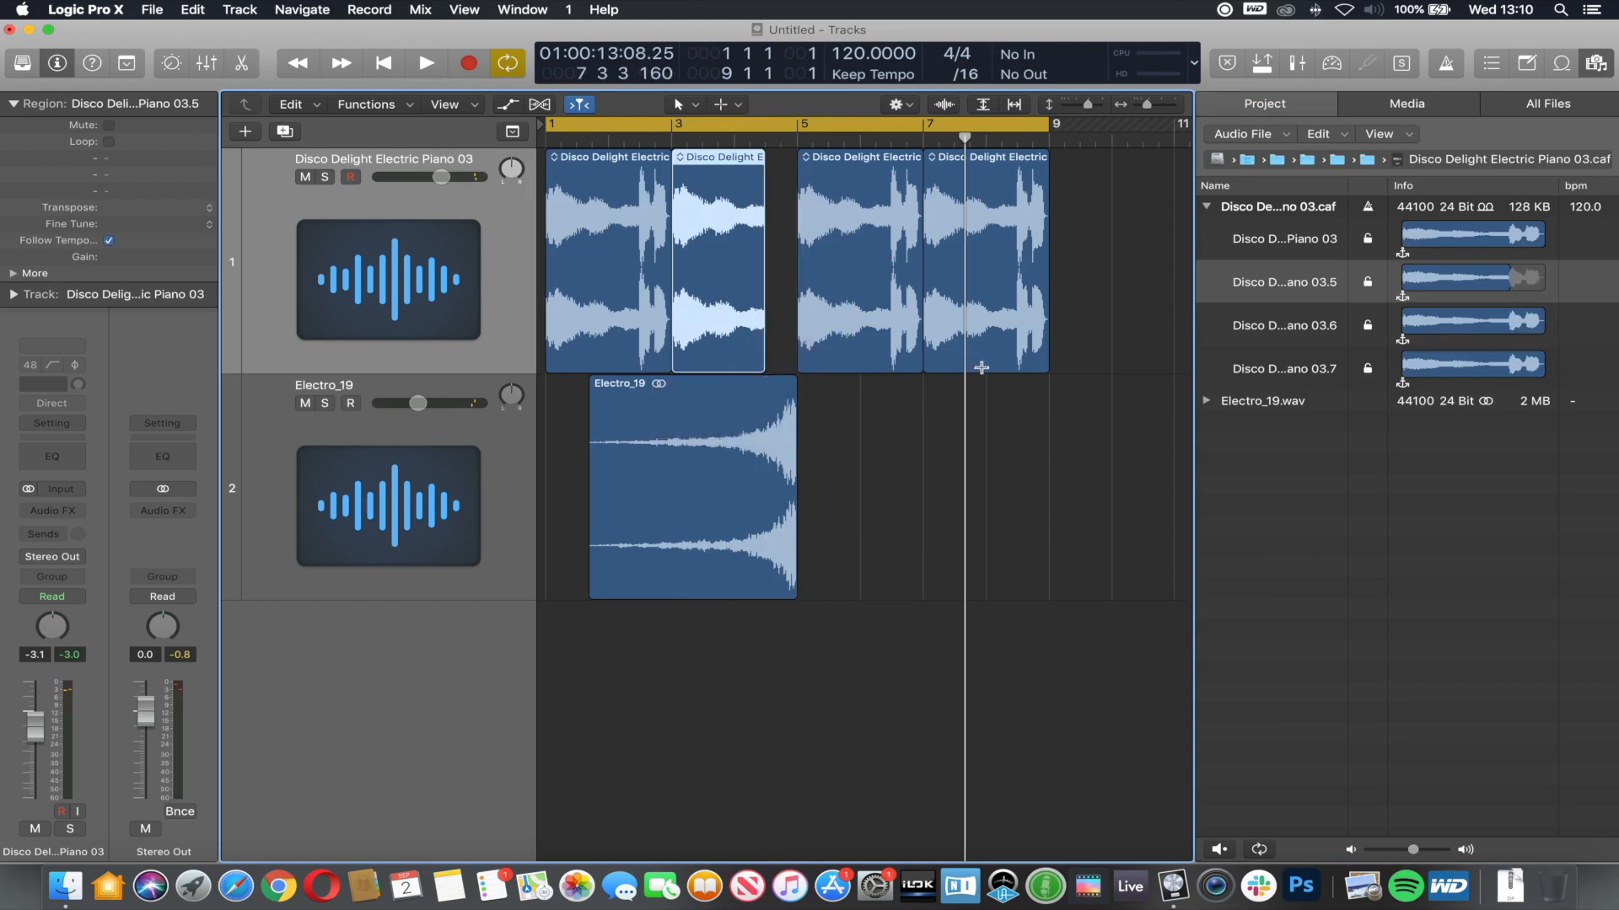
drag(926, 363, 1018, 364)
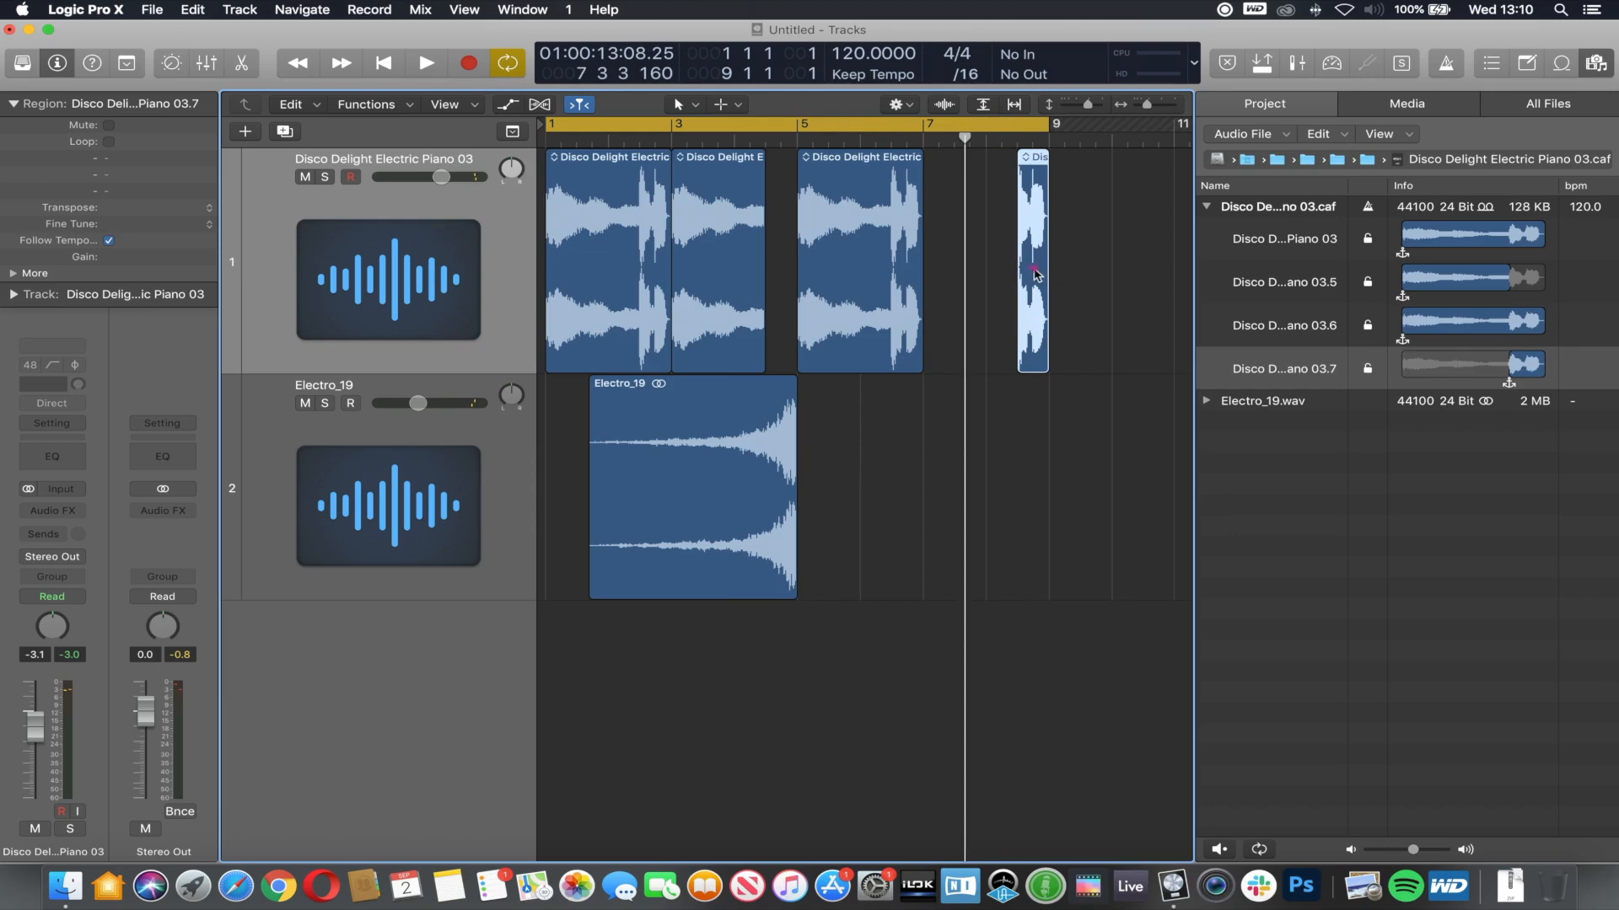
drag(1035, 274, 916, 274)
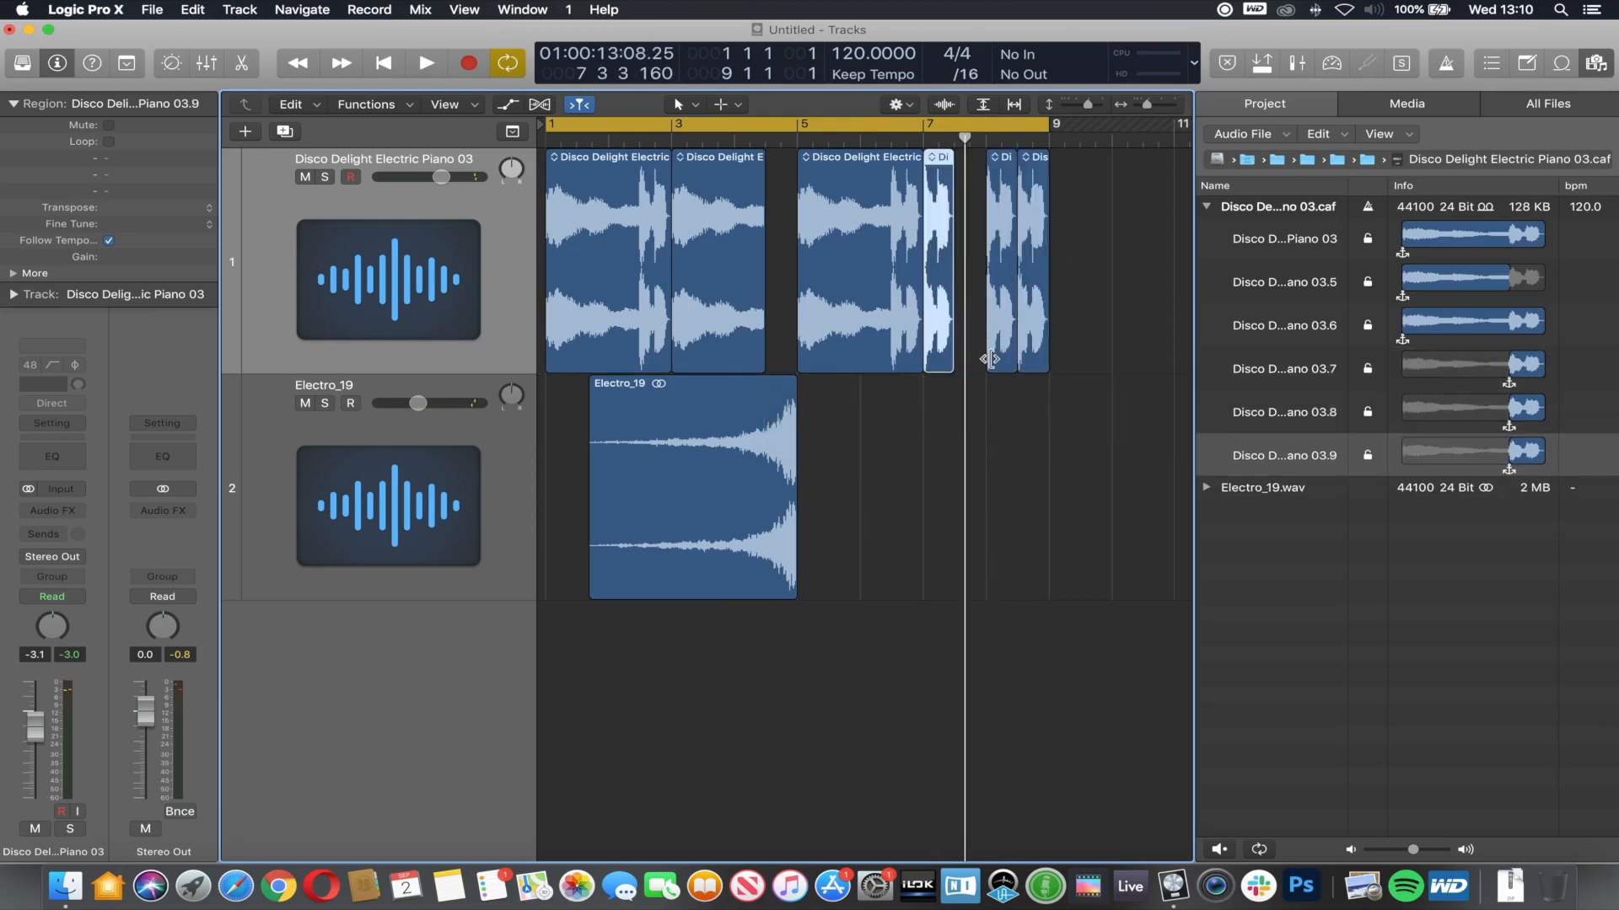
drag(990, 359, 957, 361)
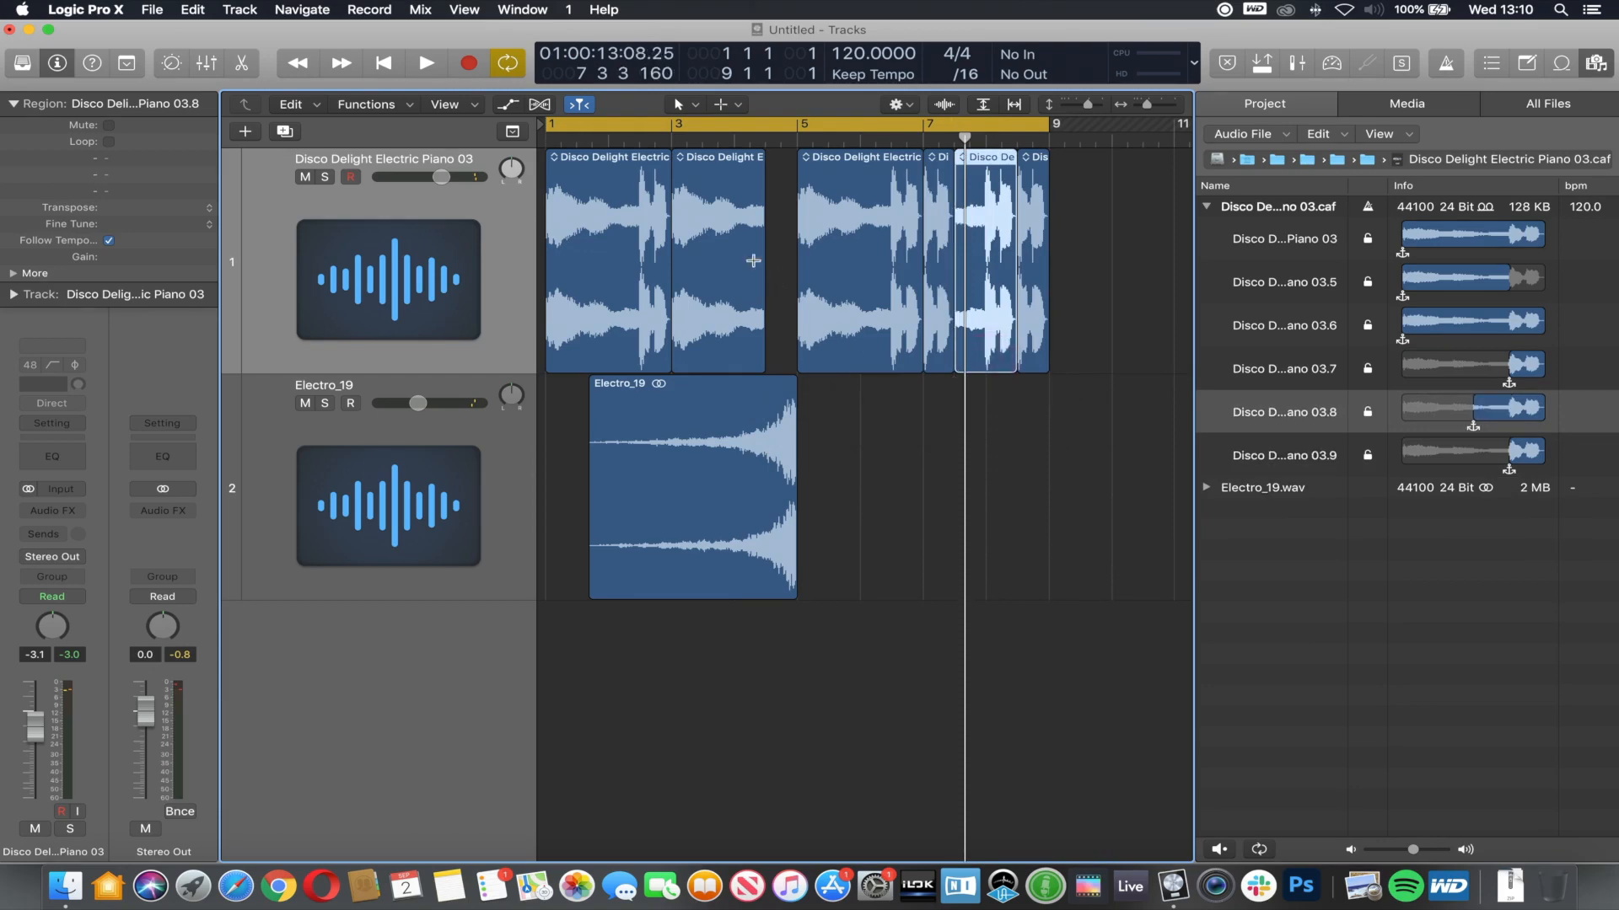
Step: Loop the second piano region up to bar 5 and play back the beginning of the arrangement
drag(758, 257, 796, 254)
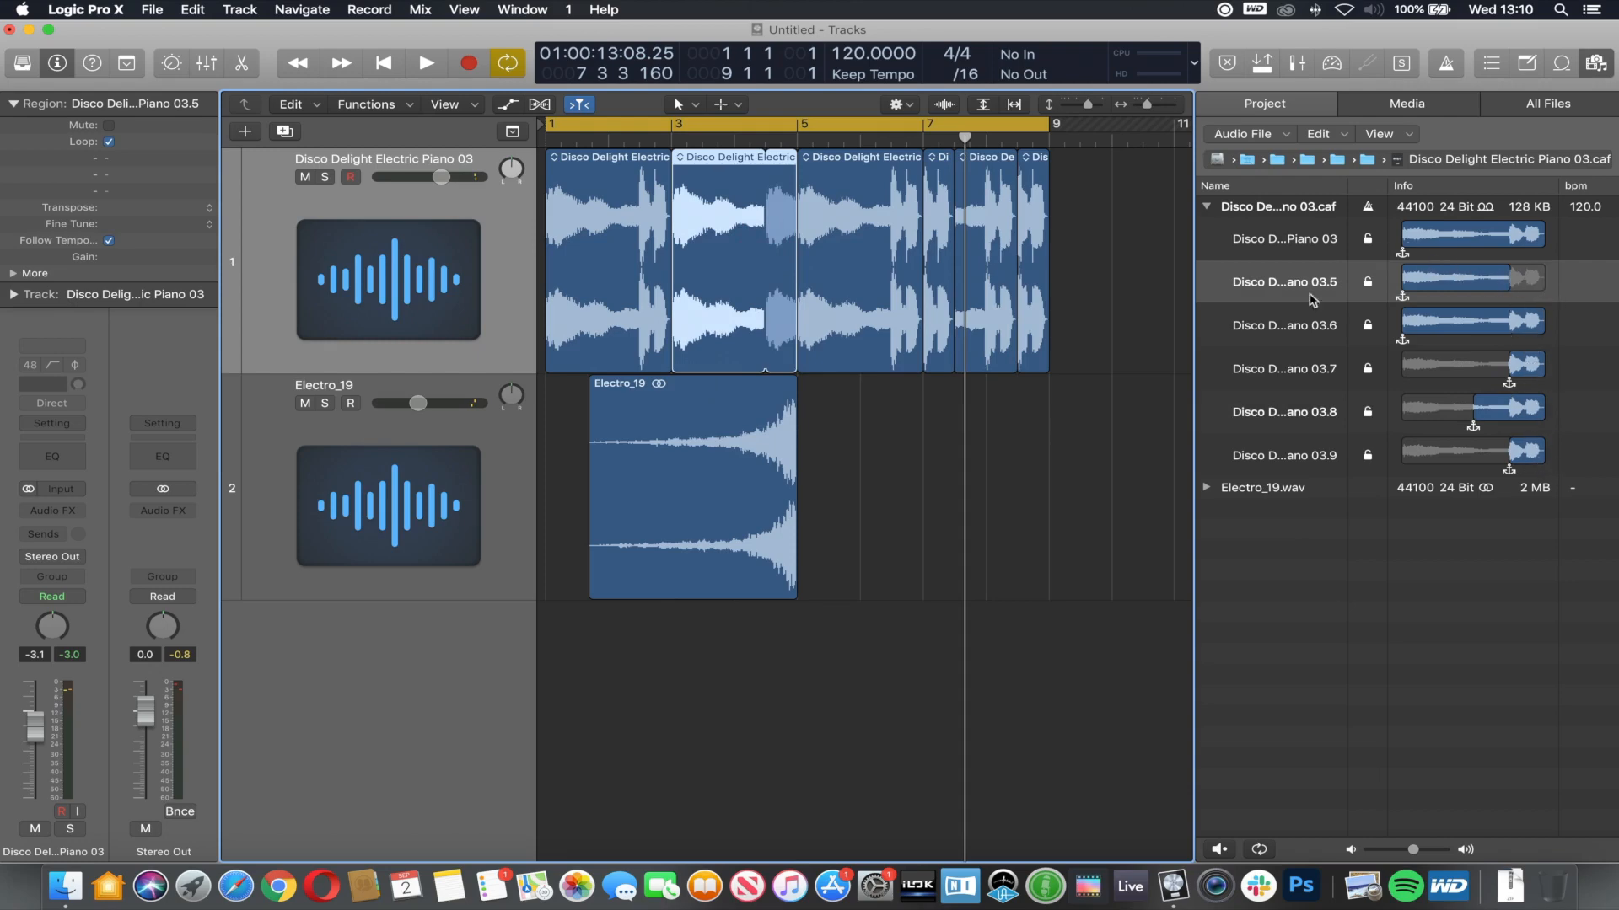
key(space)
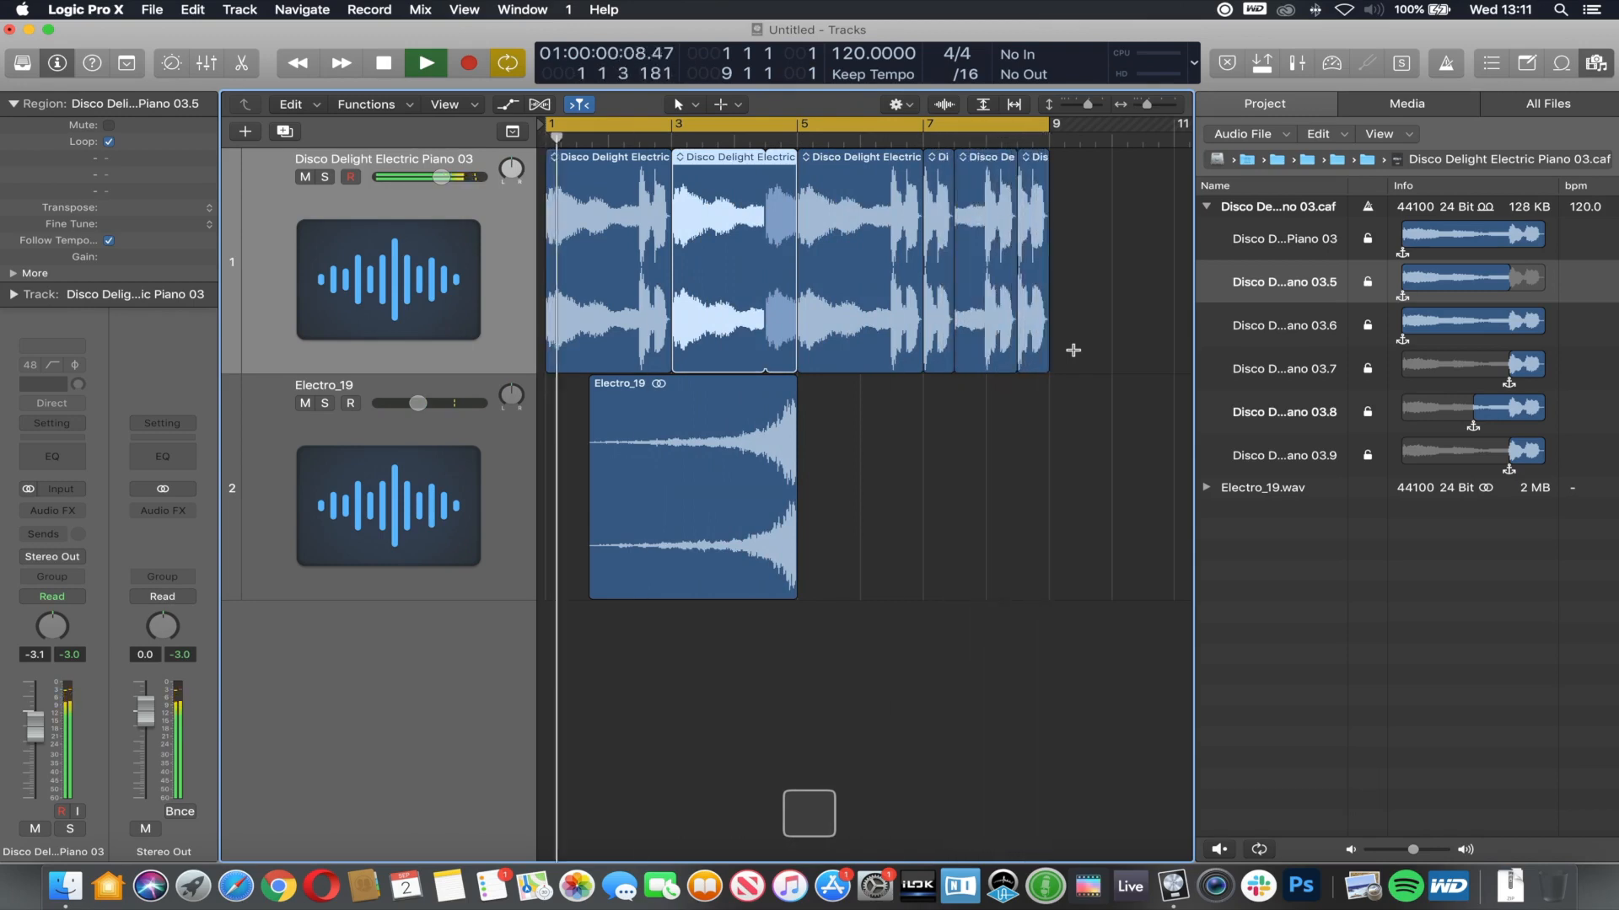
key(space)
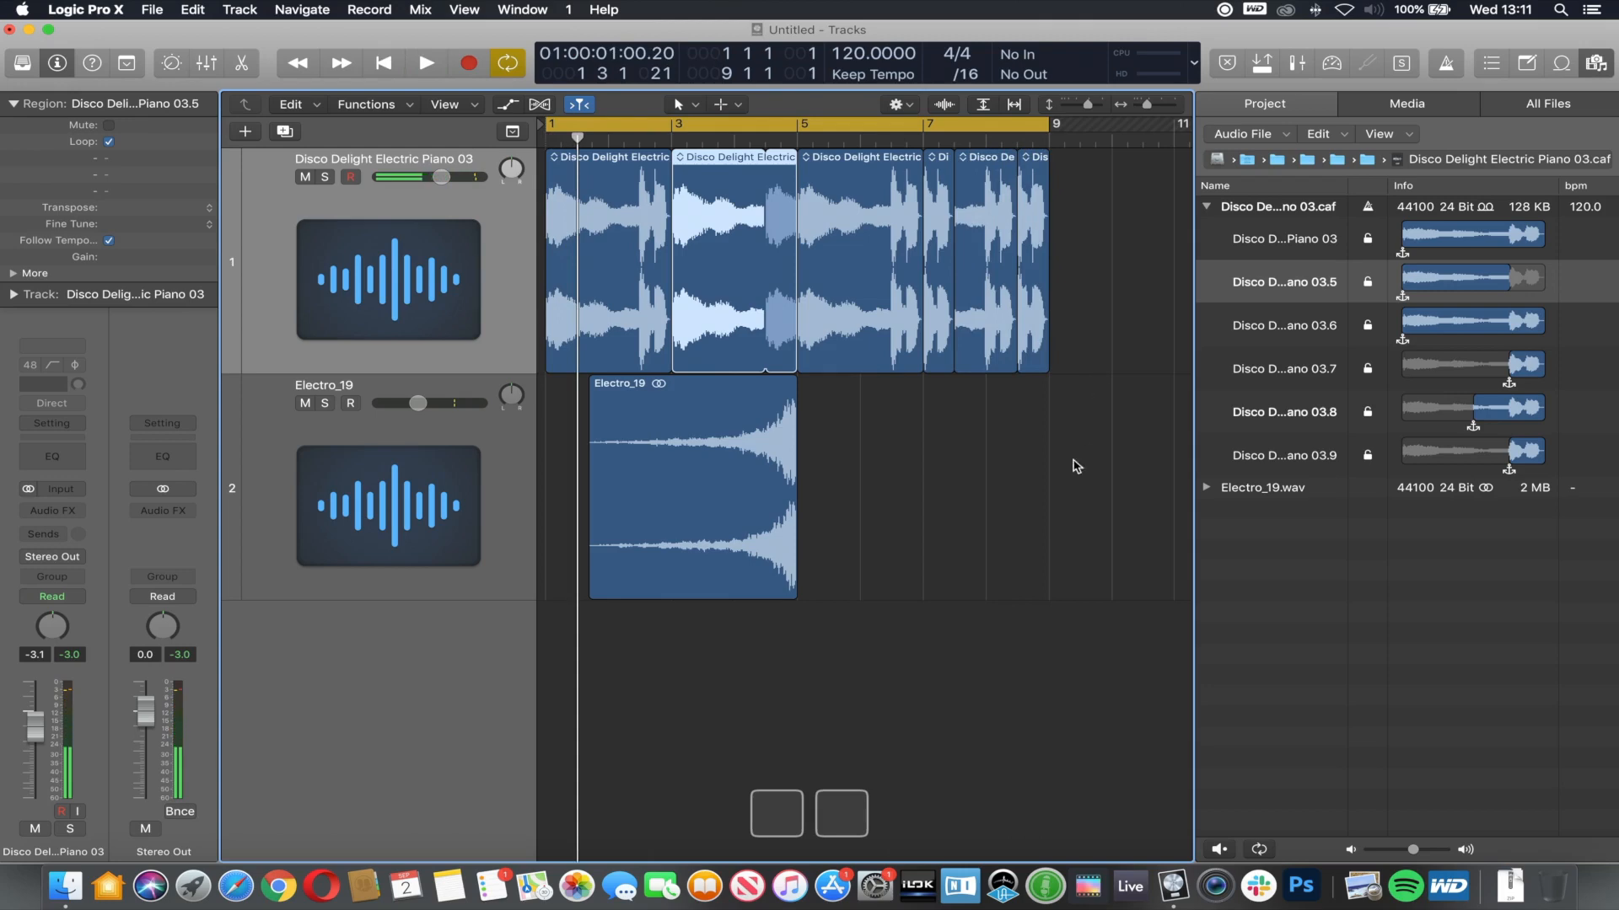
Step: Save the project as Audio 2, organized as a folder, inside a new Audio 2 folder in COURSE VIDEO PROJECTS
click(153, 9)
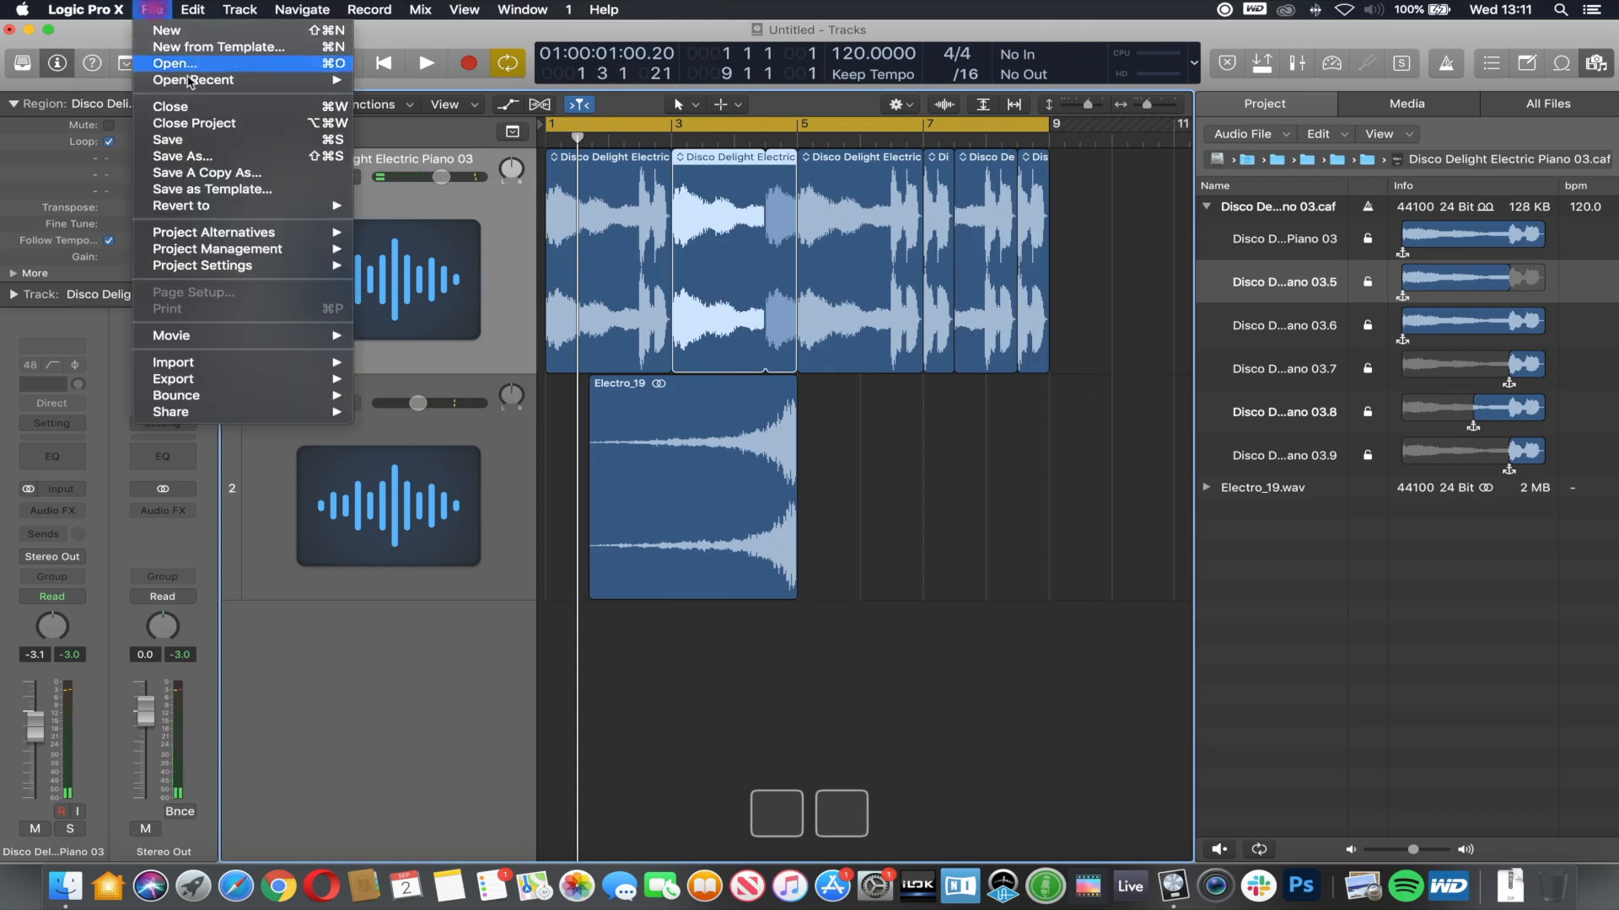
click(218, 158)
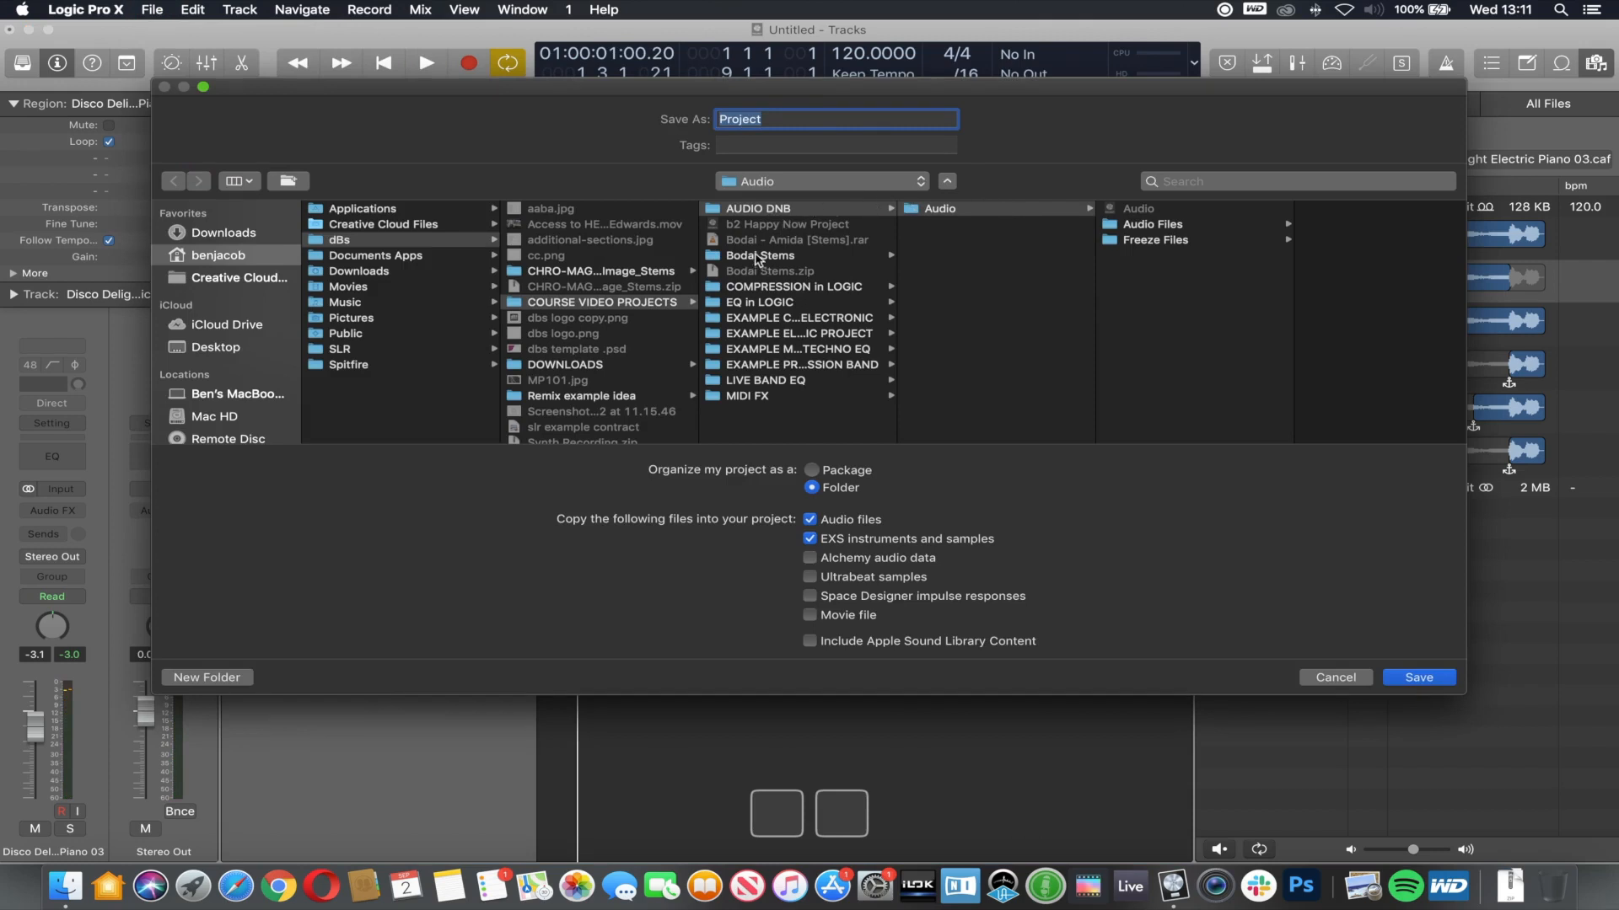
click(624, 303)
click(779, 120)
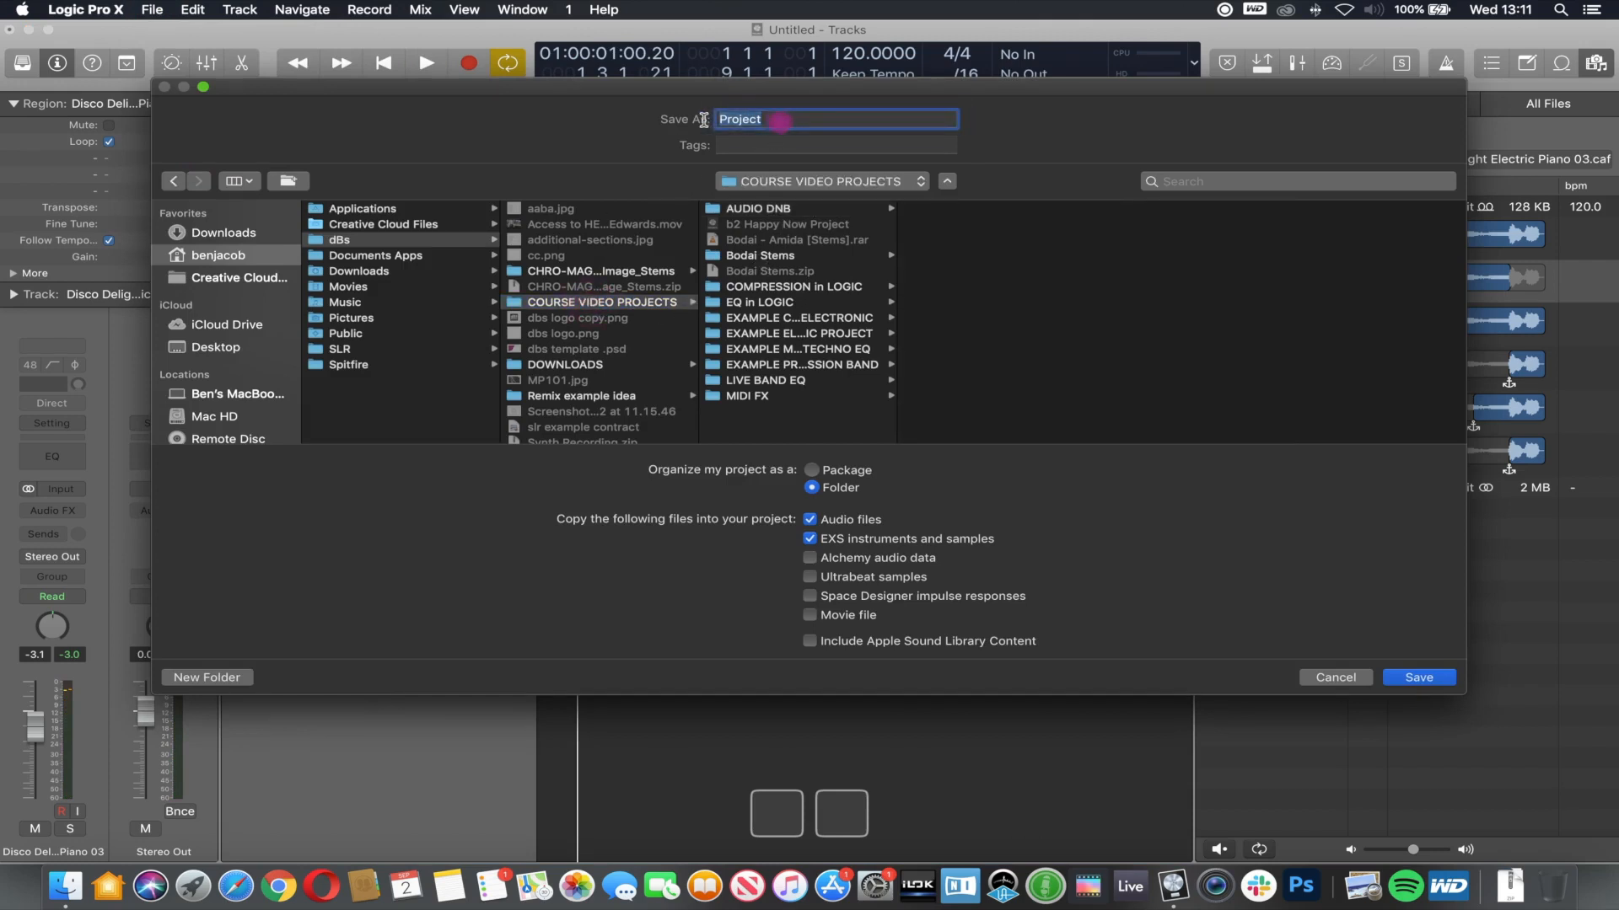
text(Audio )
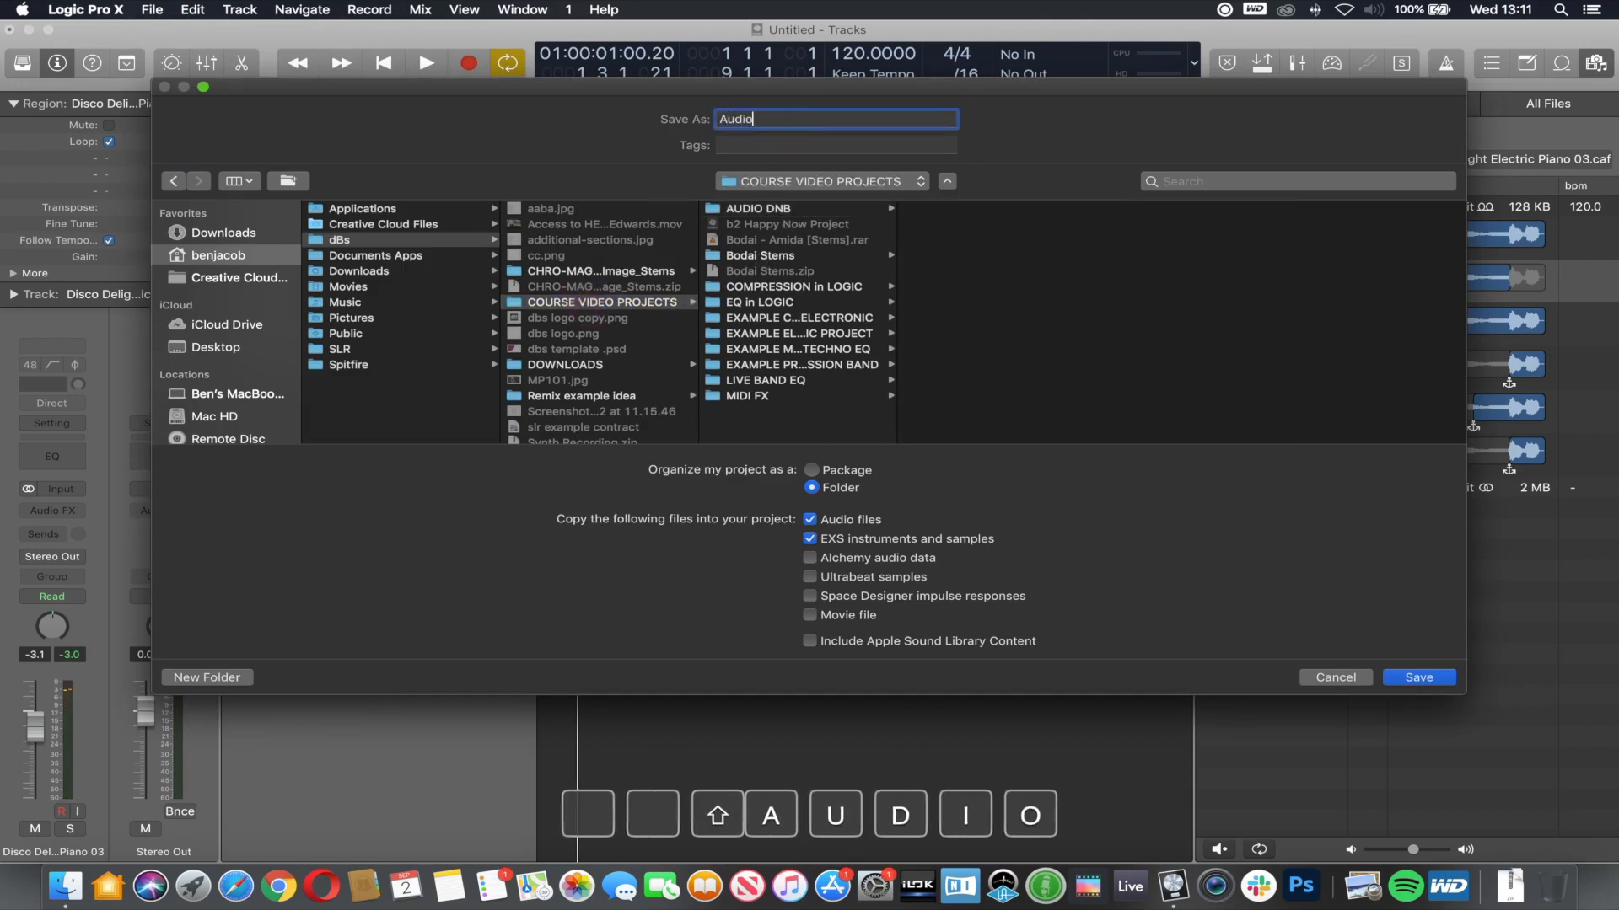
text(2)
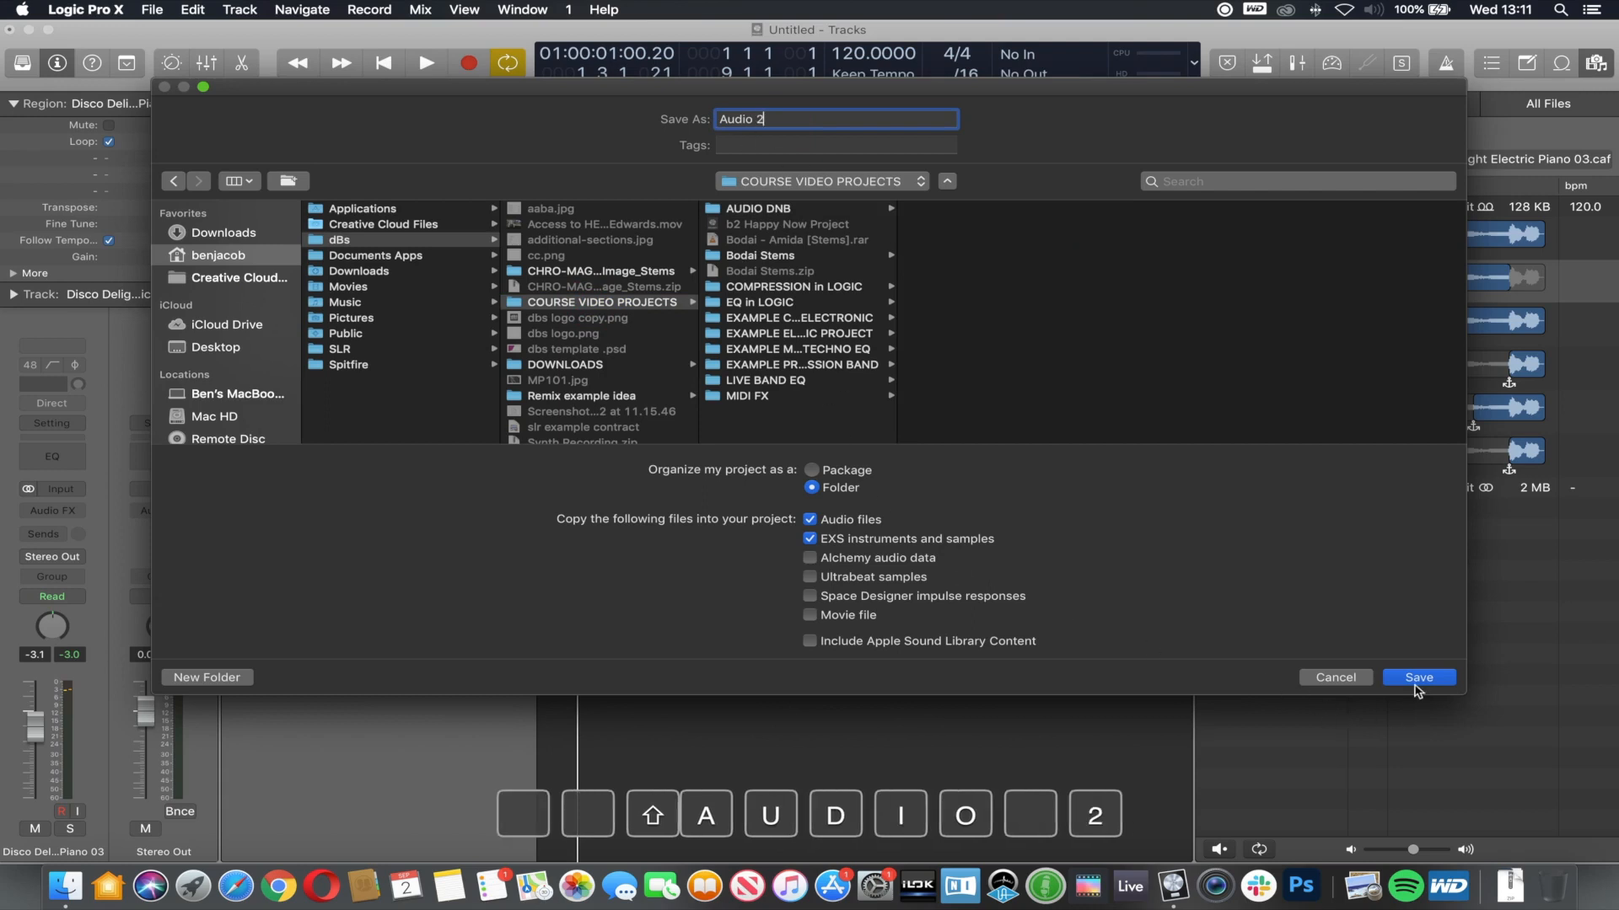
click(221, 678)
text(Audio 2)
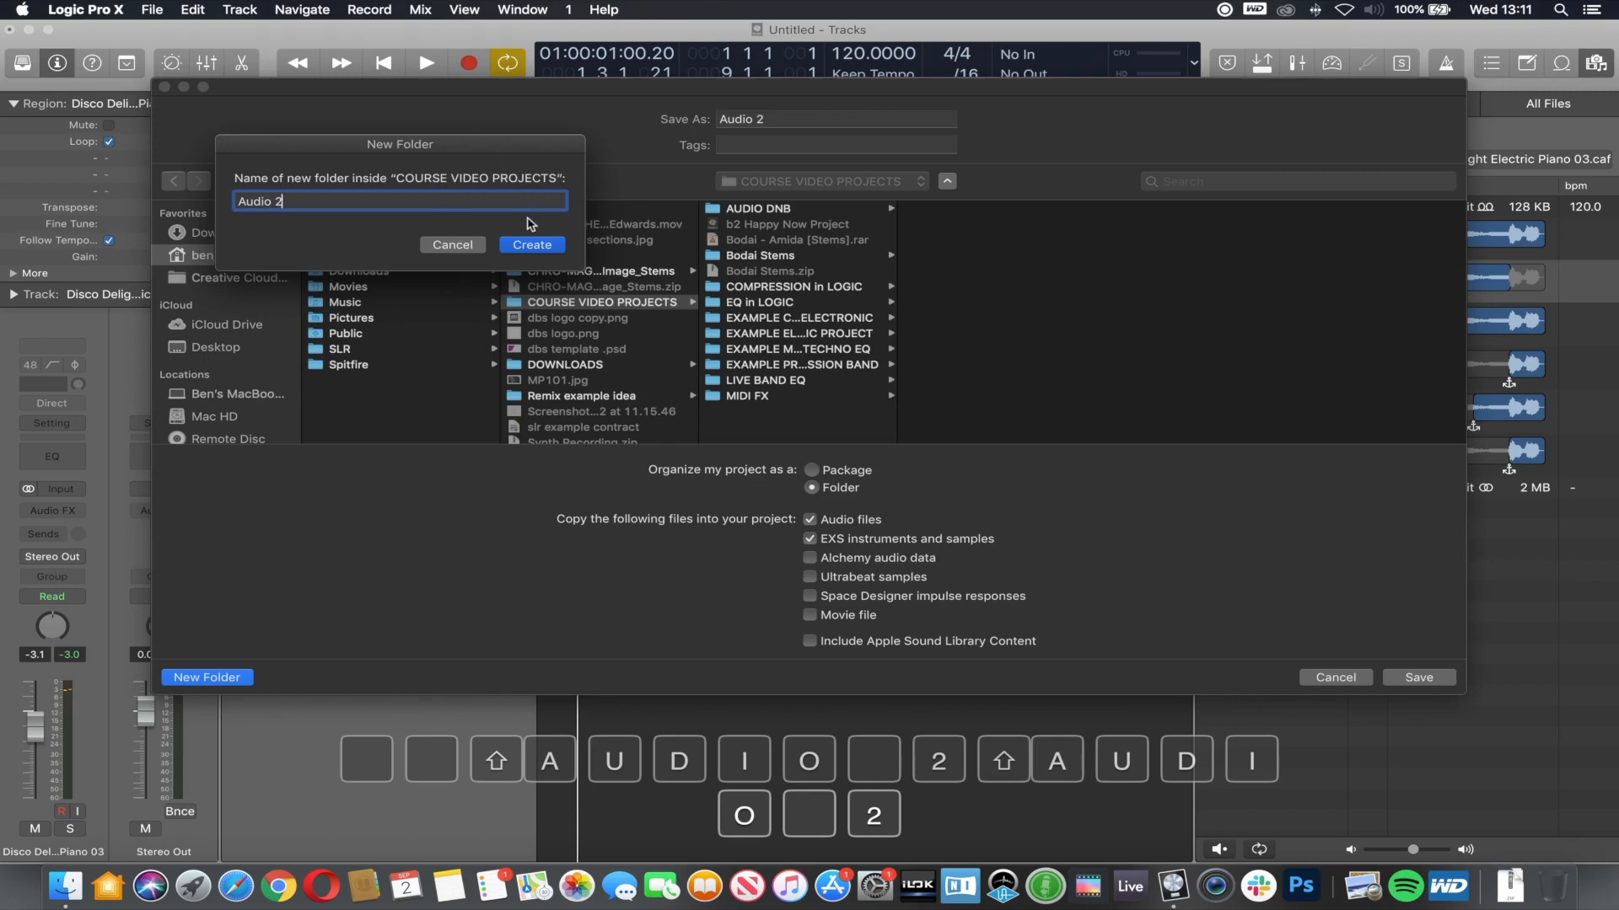
click(532, 245)
click(1420, 680)
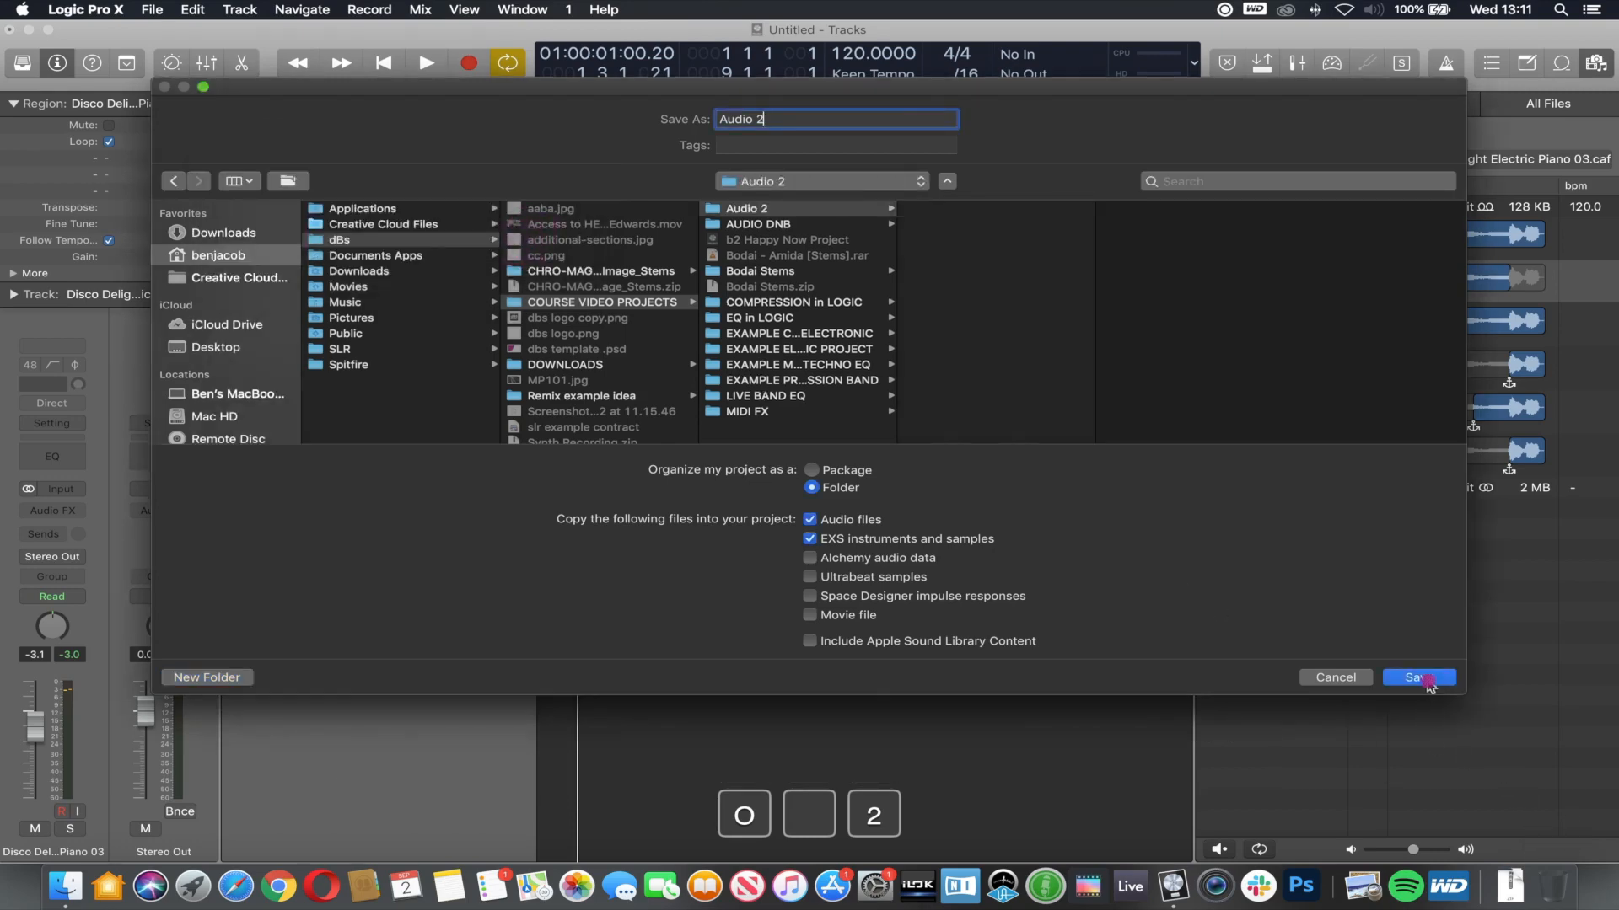
Step: Open the recent project named Audio and close the current Audio 2 project
click(152, 9)
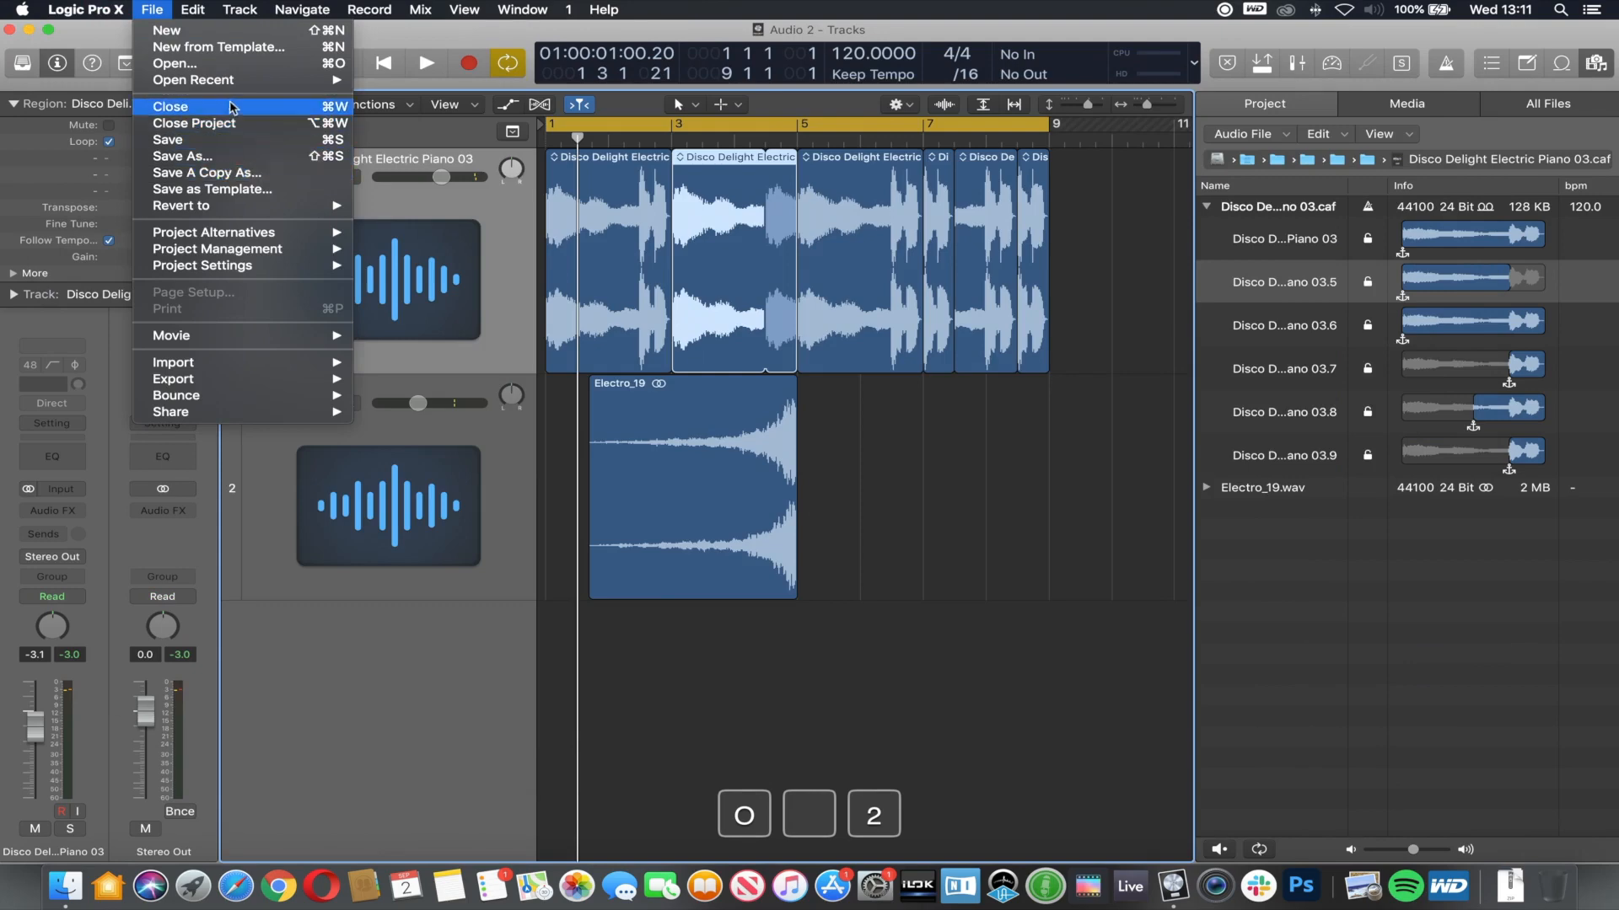
mouse_move(253, 79)
click(446, 103)
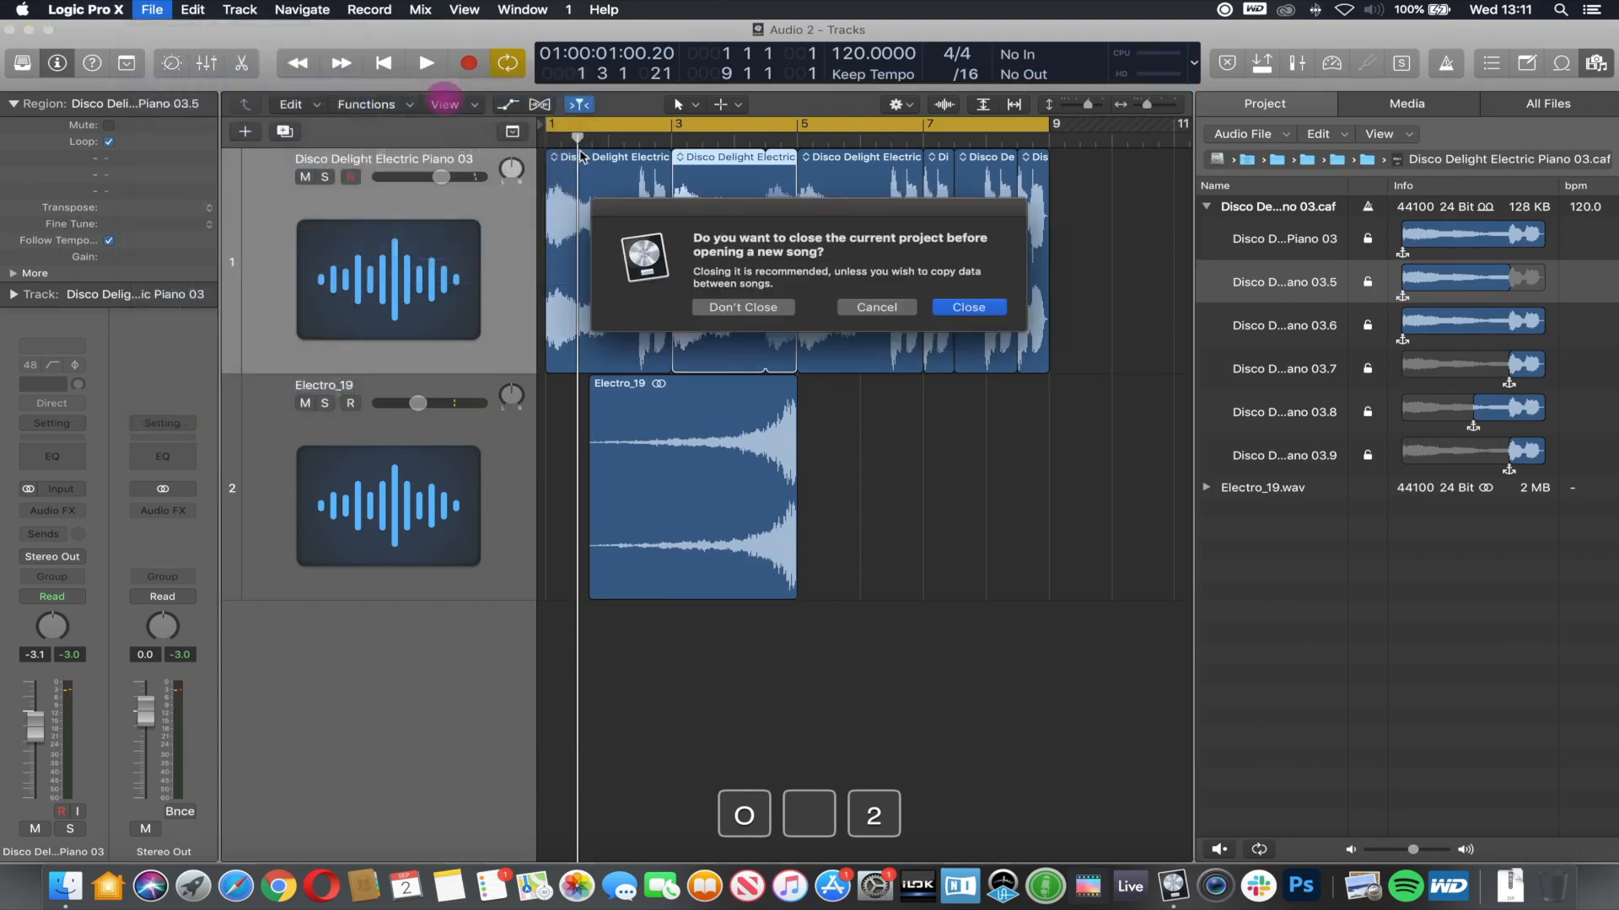
click(1004, 313)
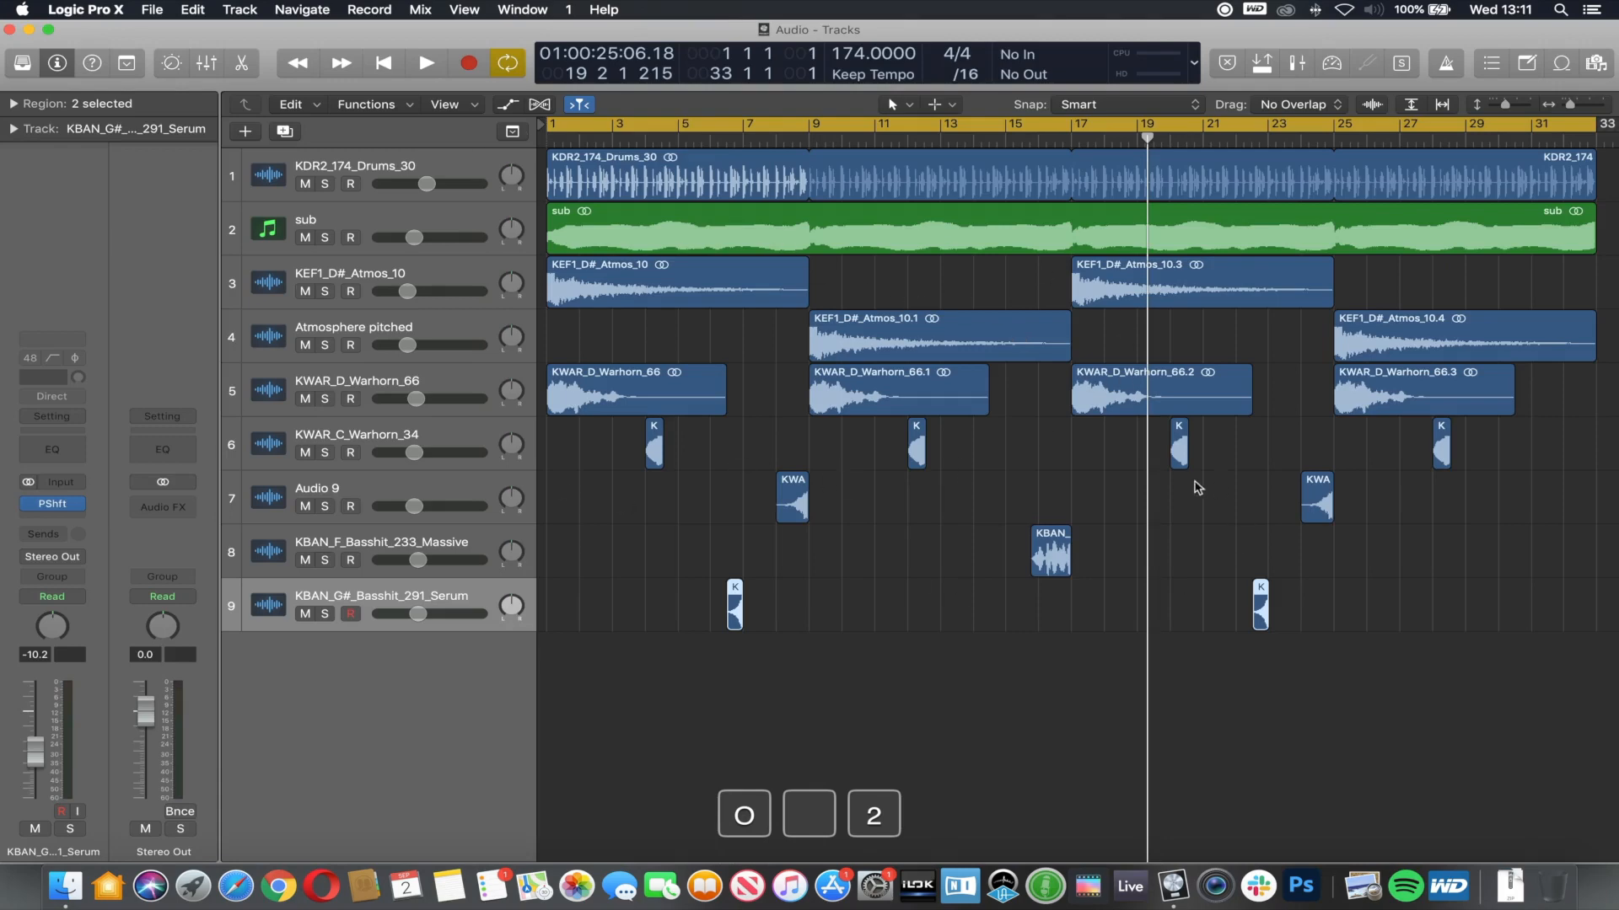
Step: Examine the drums, sub and KEF1_D#_Atmos_10 tracks, and play the arrangement from the start to about bar 9
click(387, 160)
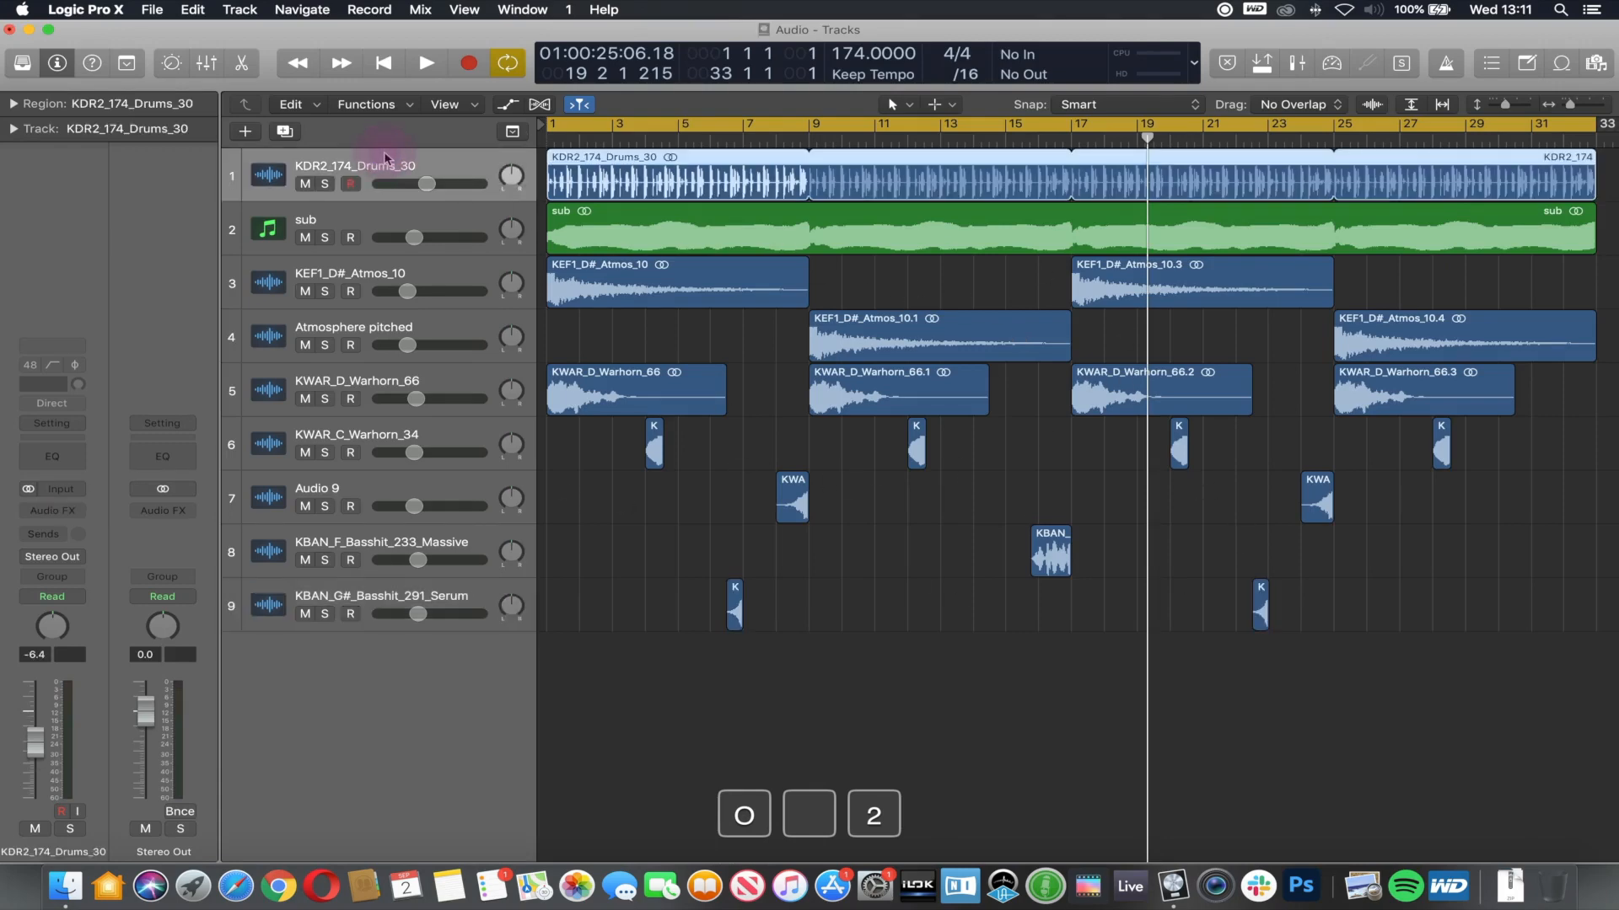
click(347, 218)
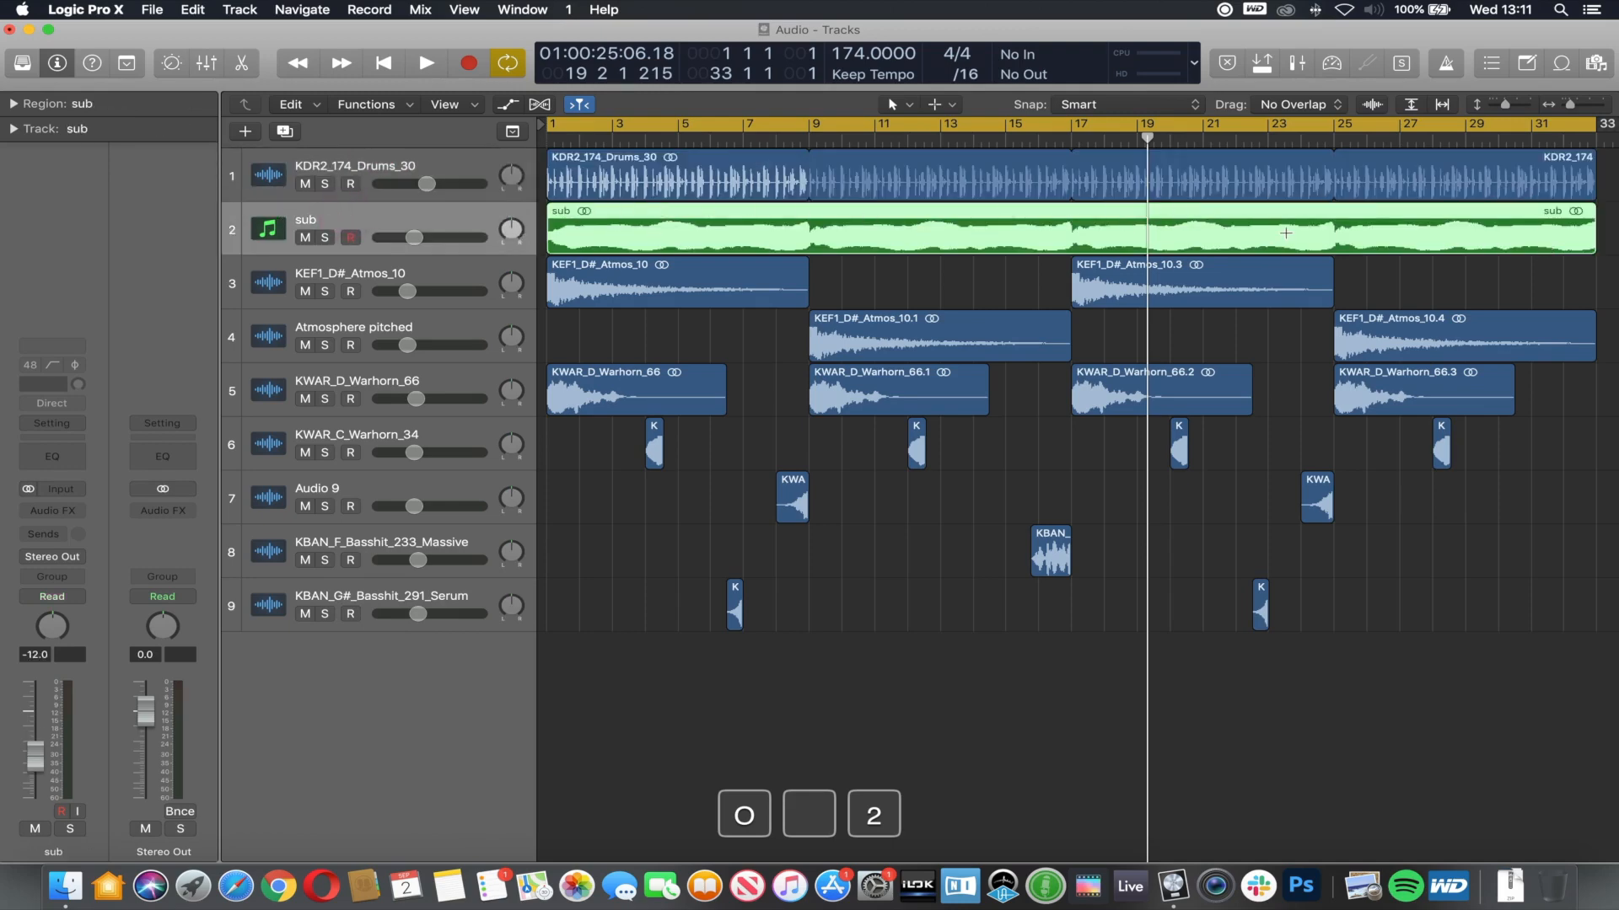
click(388, 281)
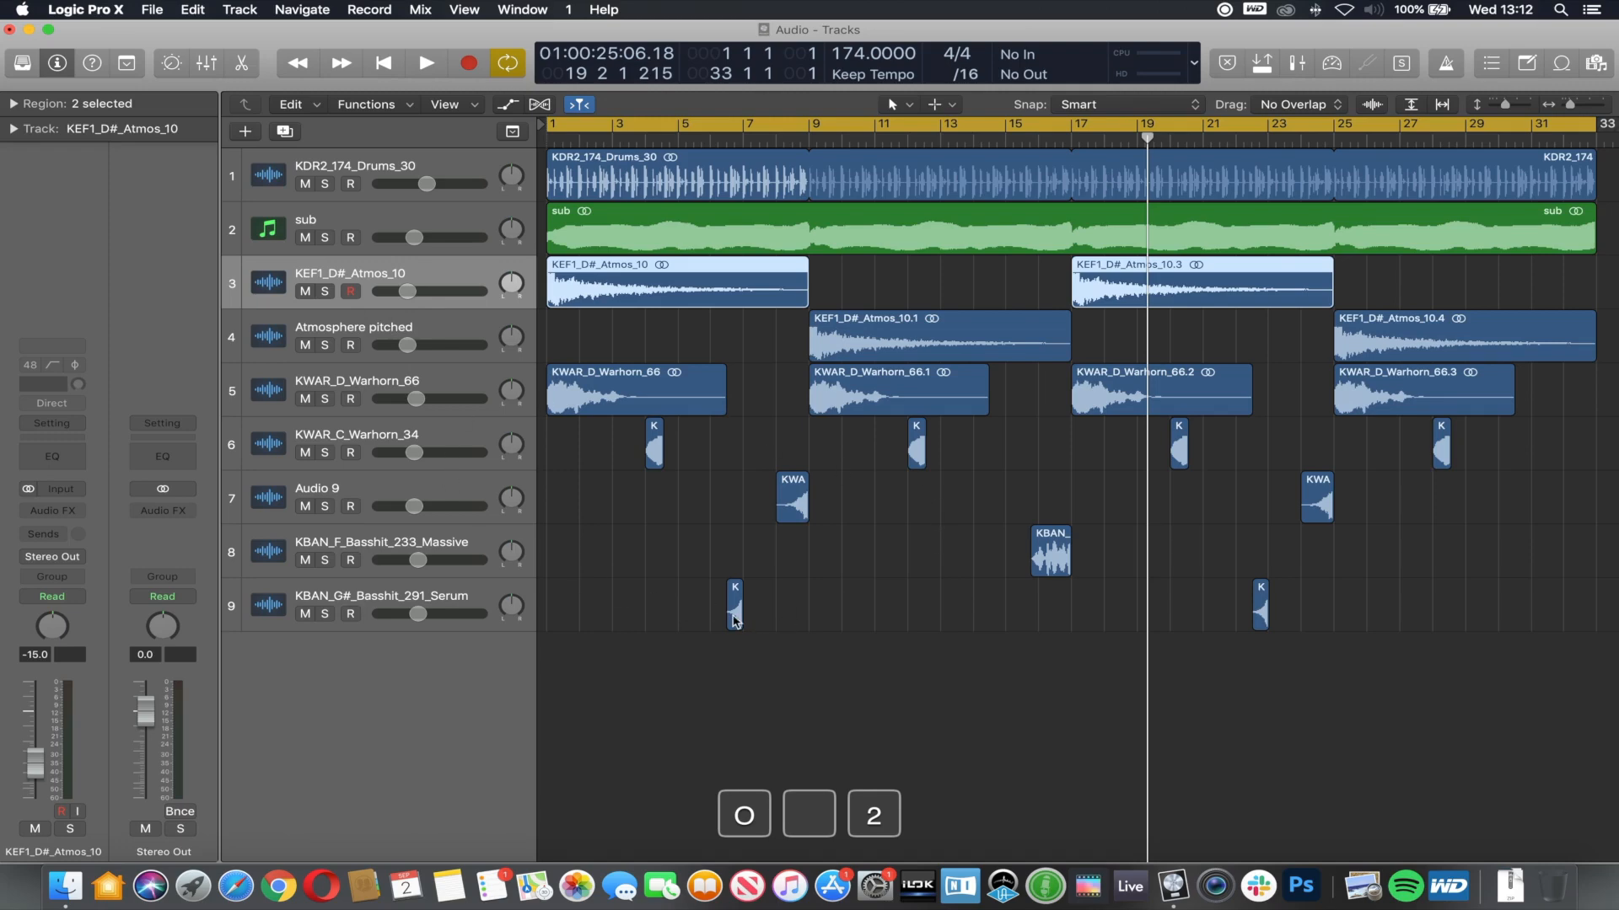
click(677, 704)
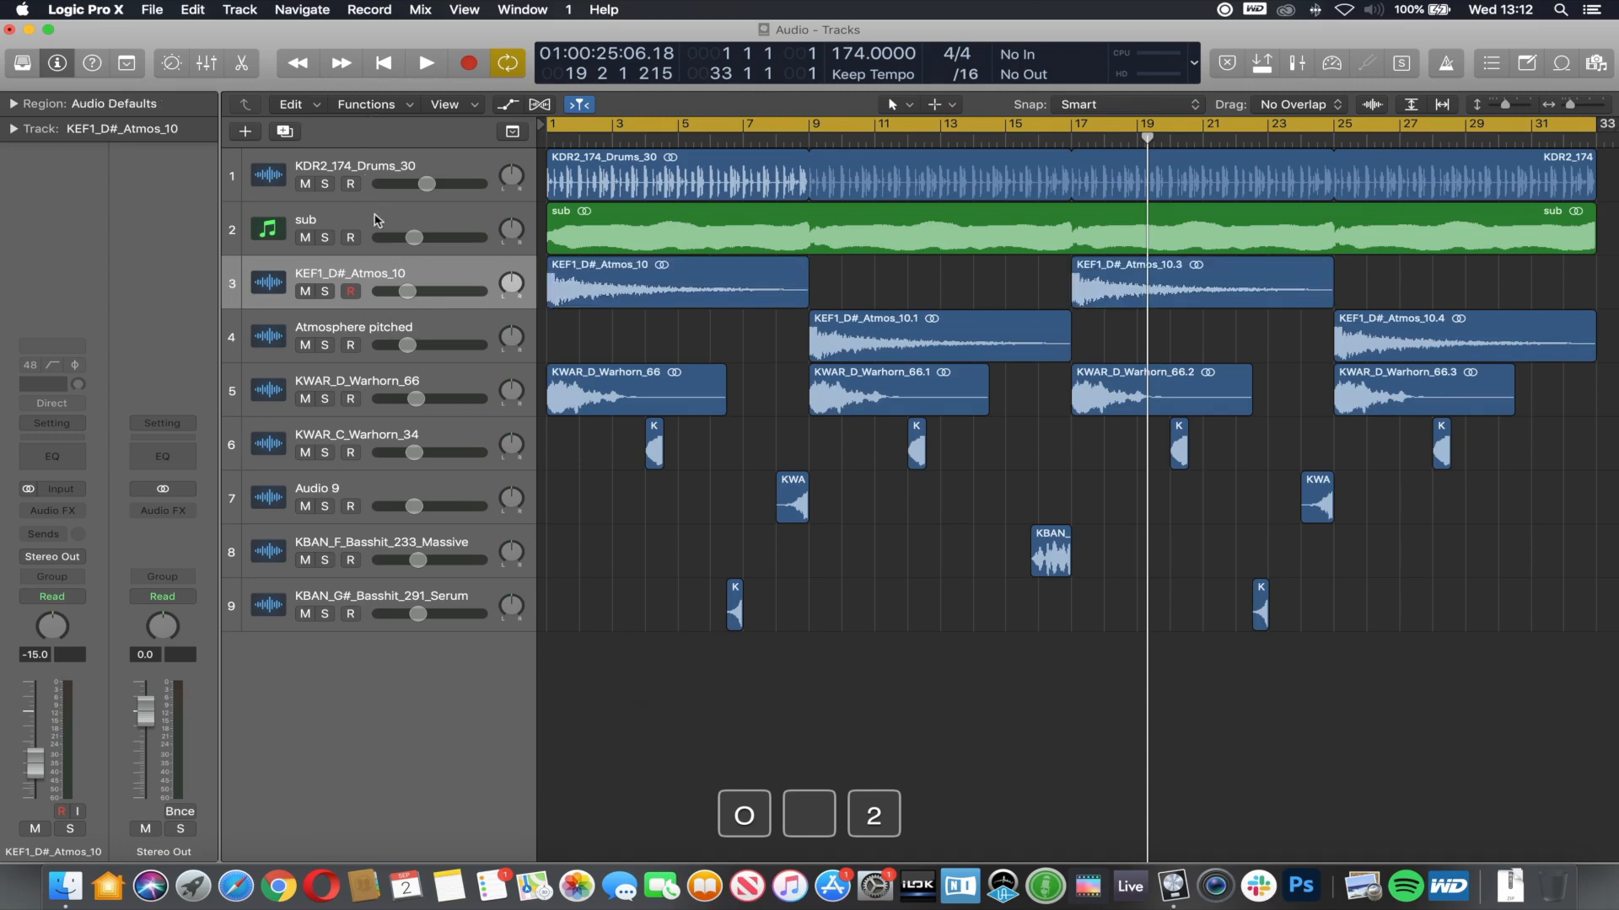
click(377, 222)
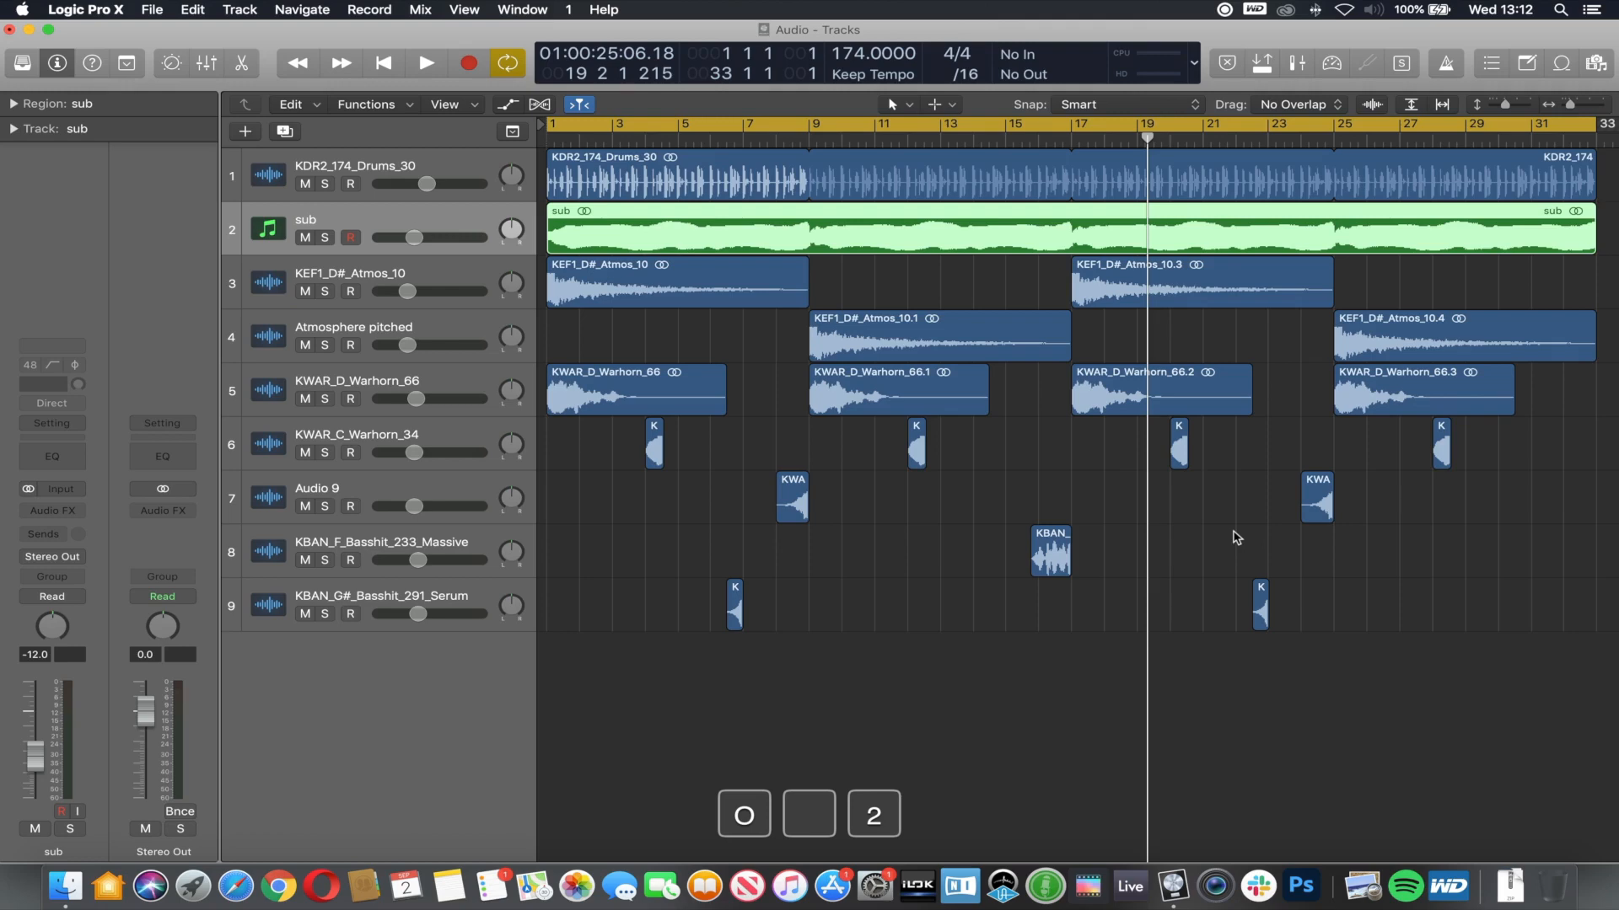
key(space)
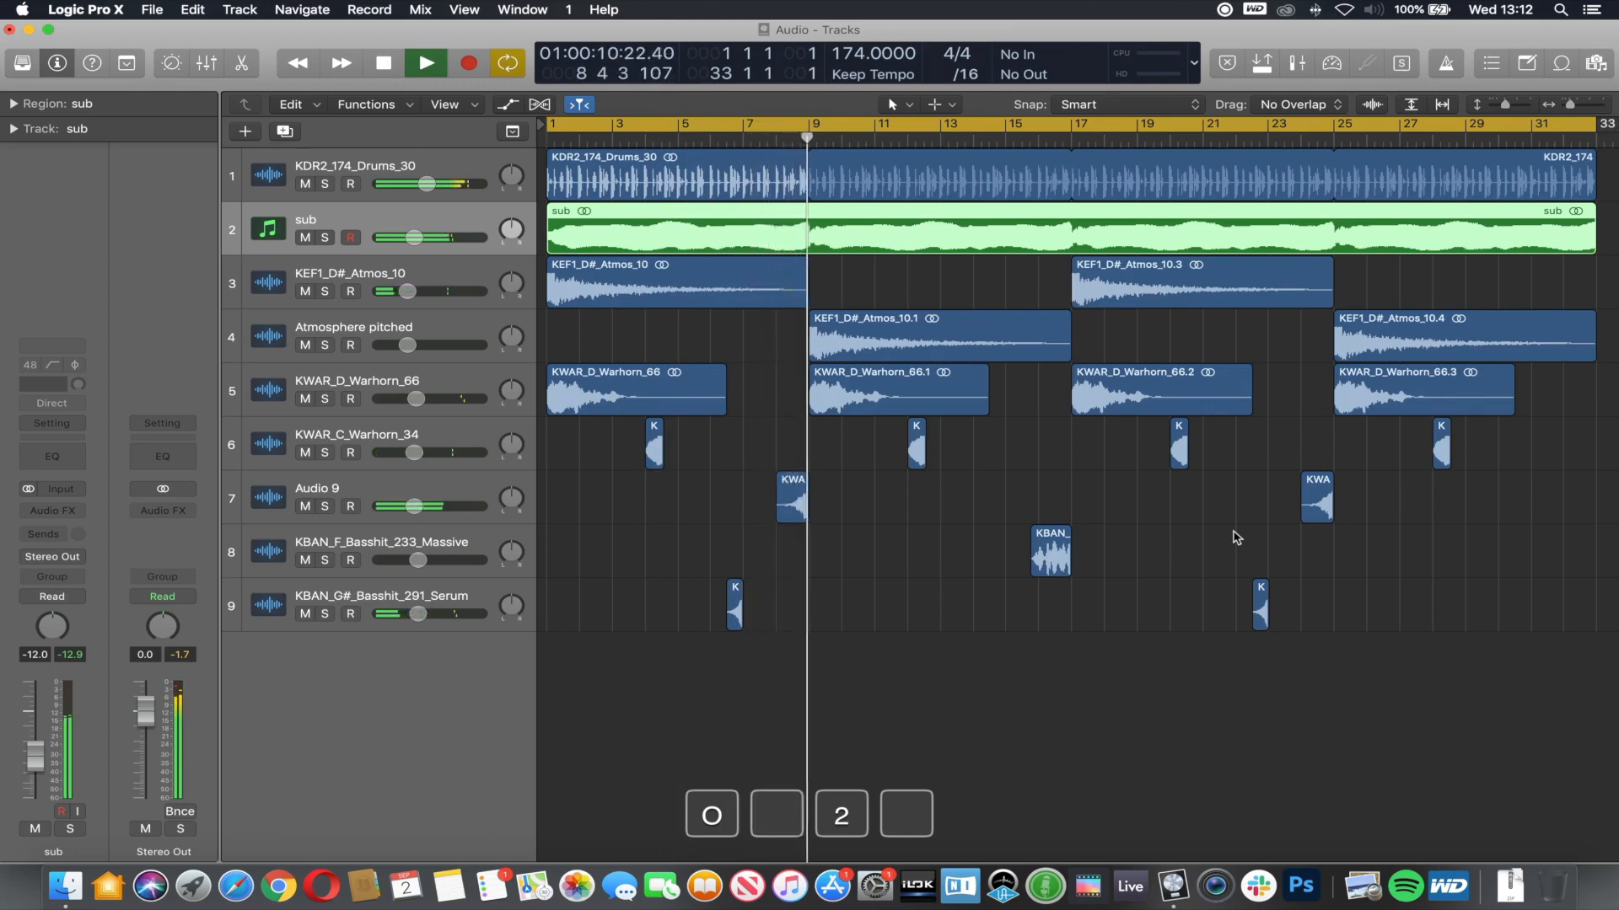
key(space)
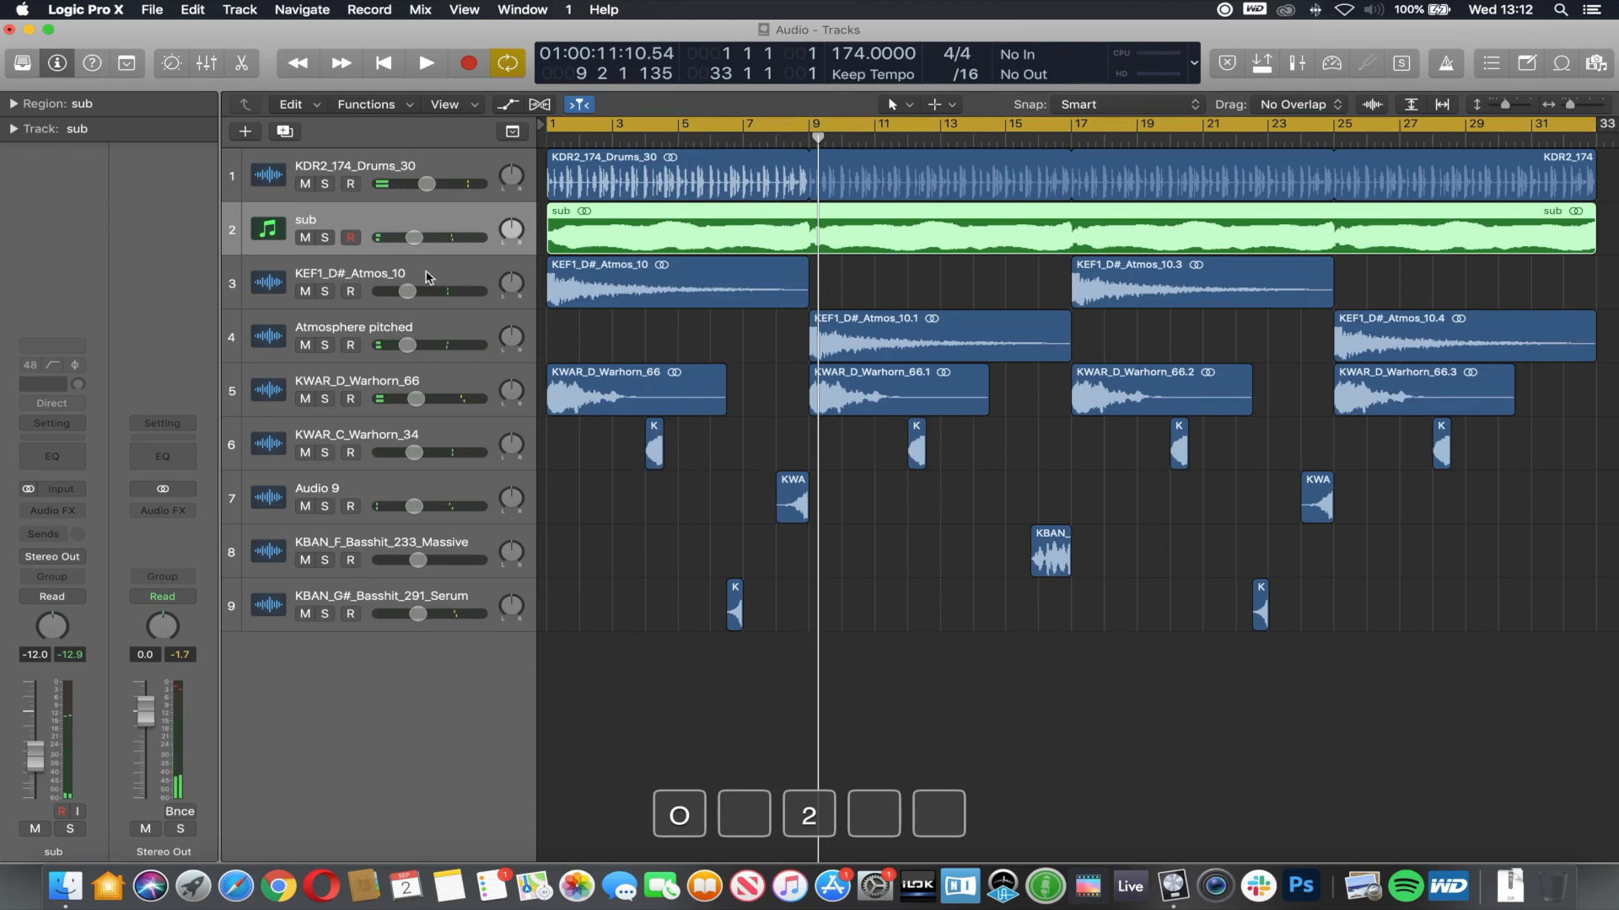
Step: Move the KEF1_D#_Atmos_10, Atmosphere pitched and KWAR_D_Warhorn_66 tracks together to the end of the track list
click(428, 278)
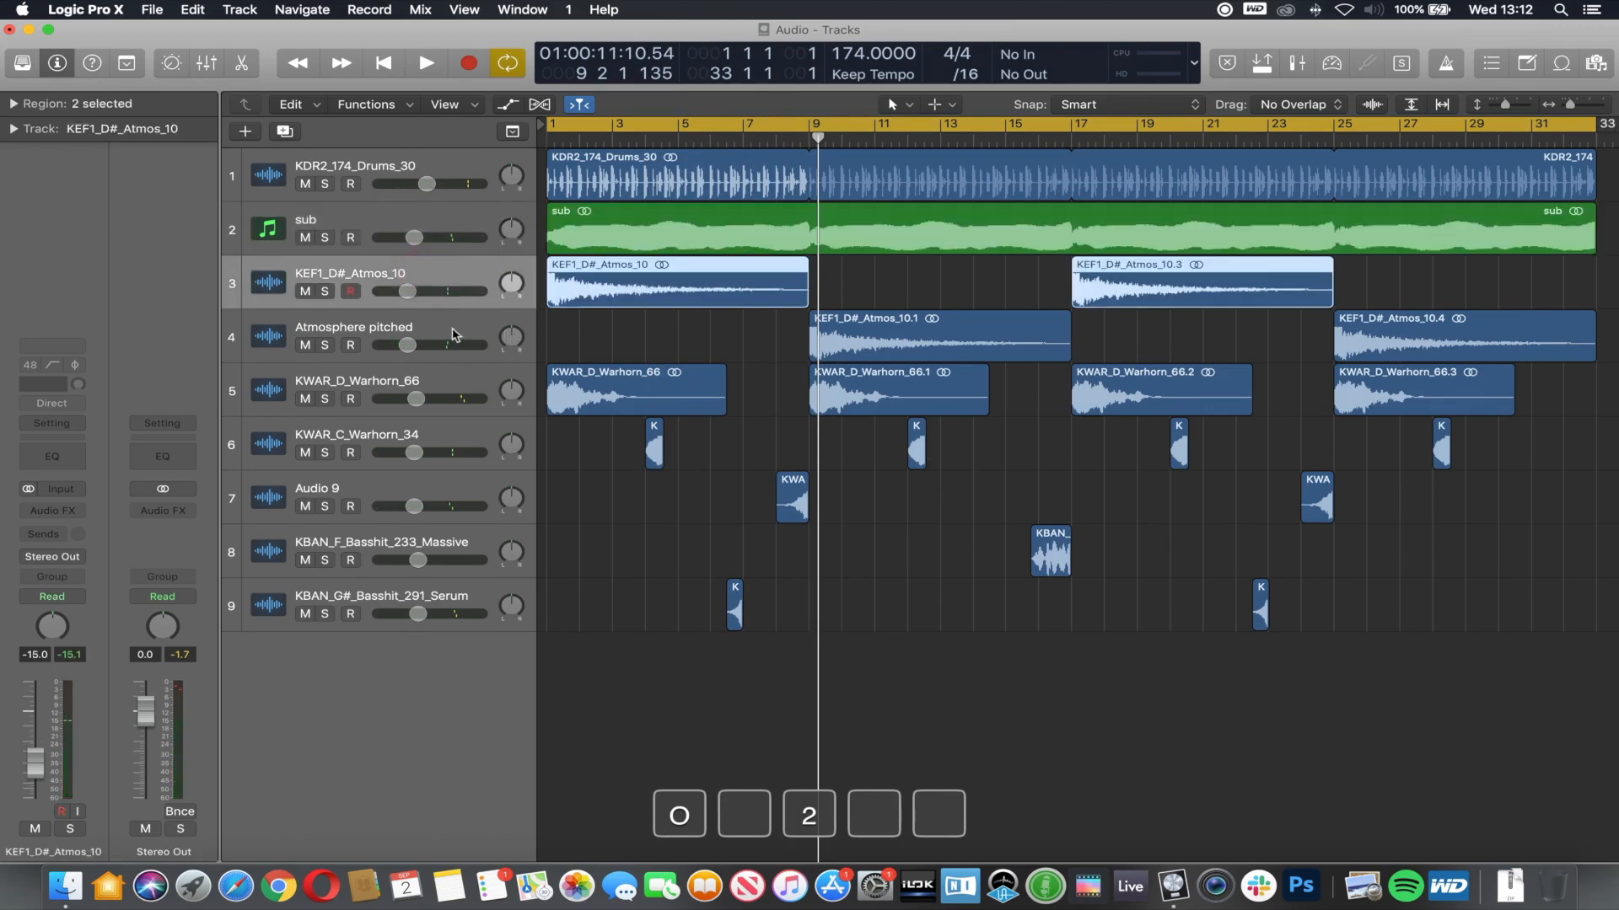
scroll(454, 335, right, 1)
shift+click(420, 327)
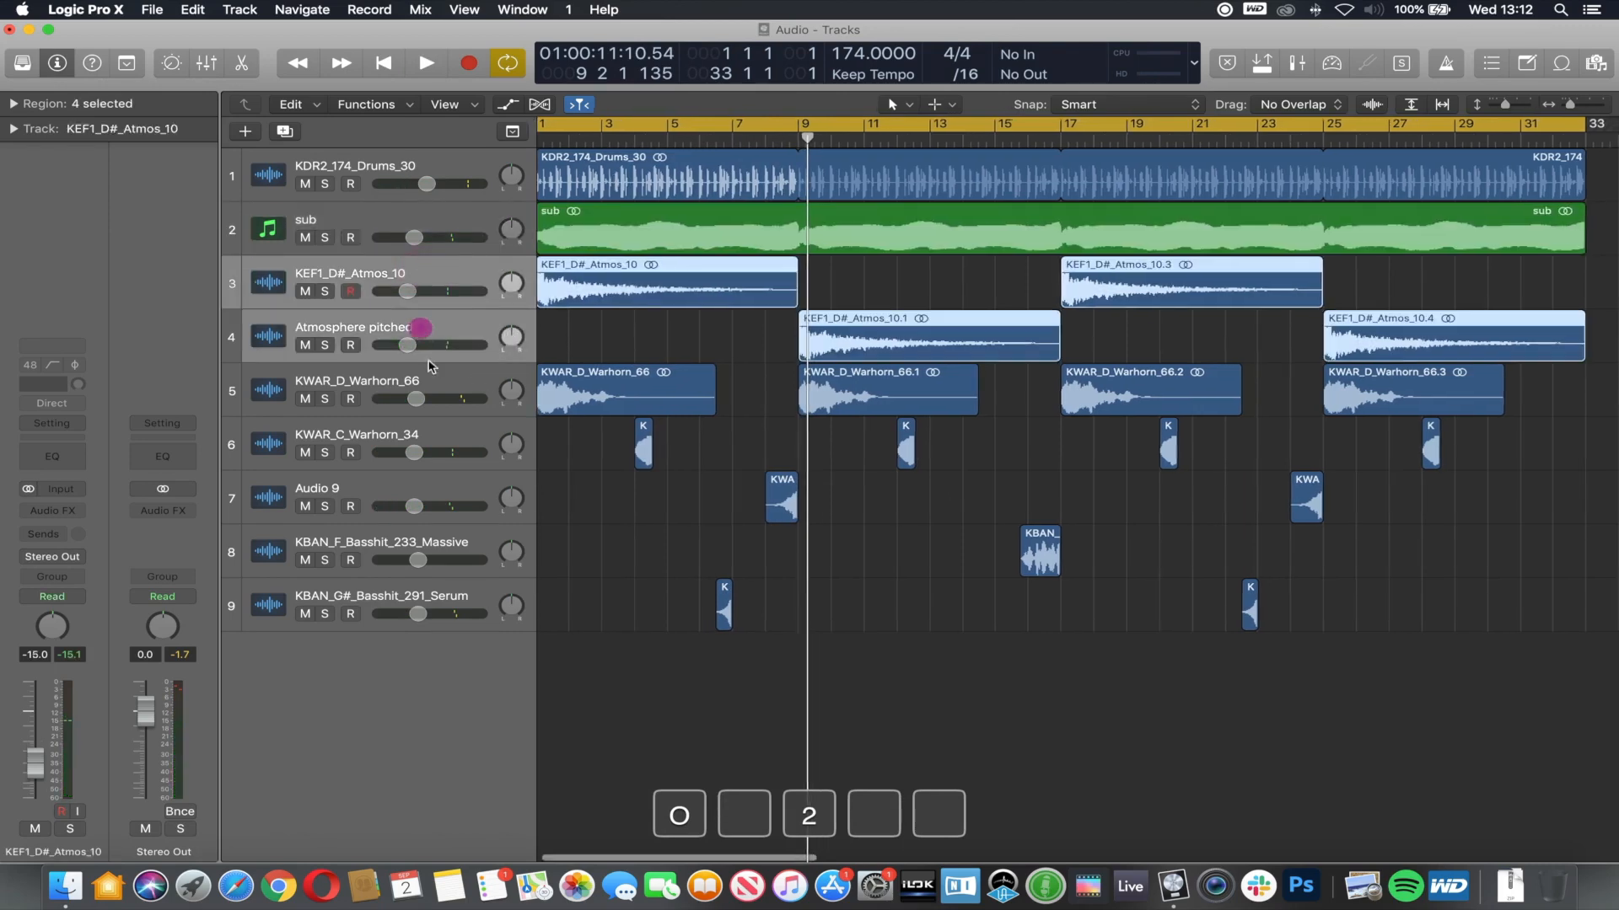
shift+click(428, 378)
drag(427, 274, 447, 691)
click(883, 379)
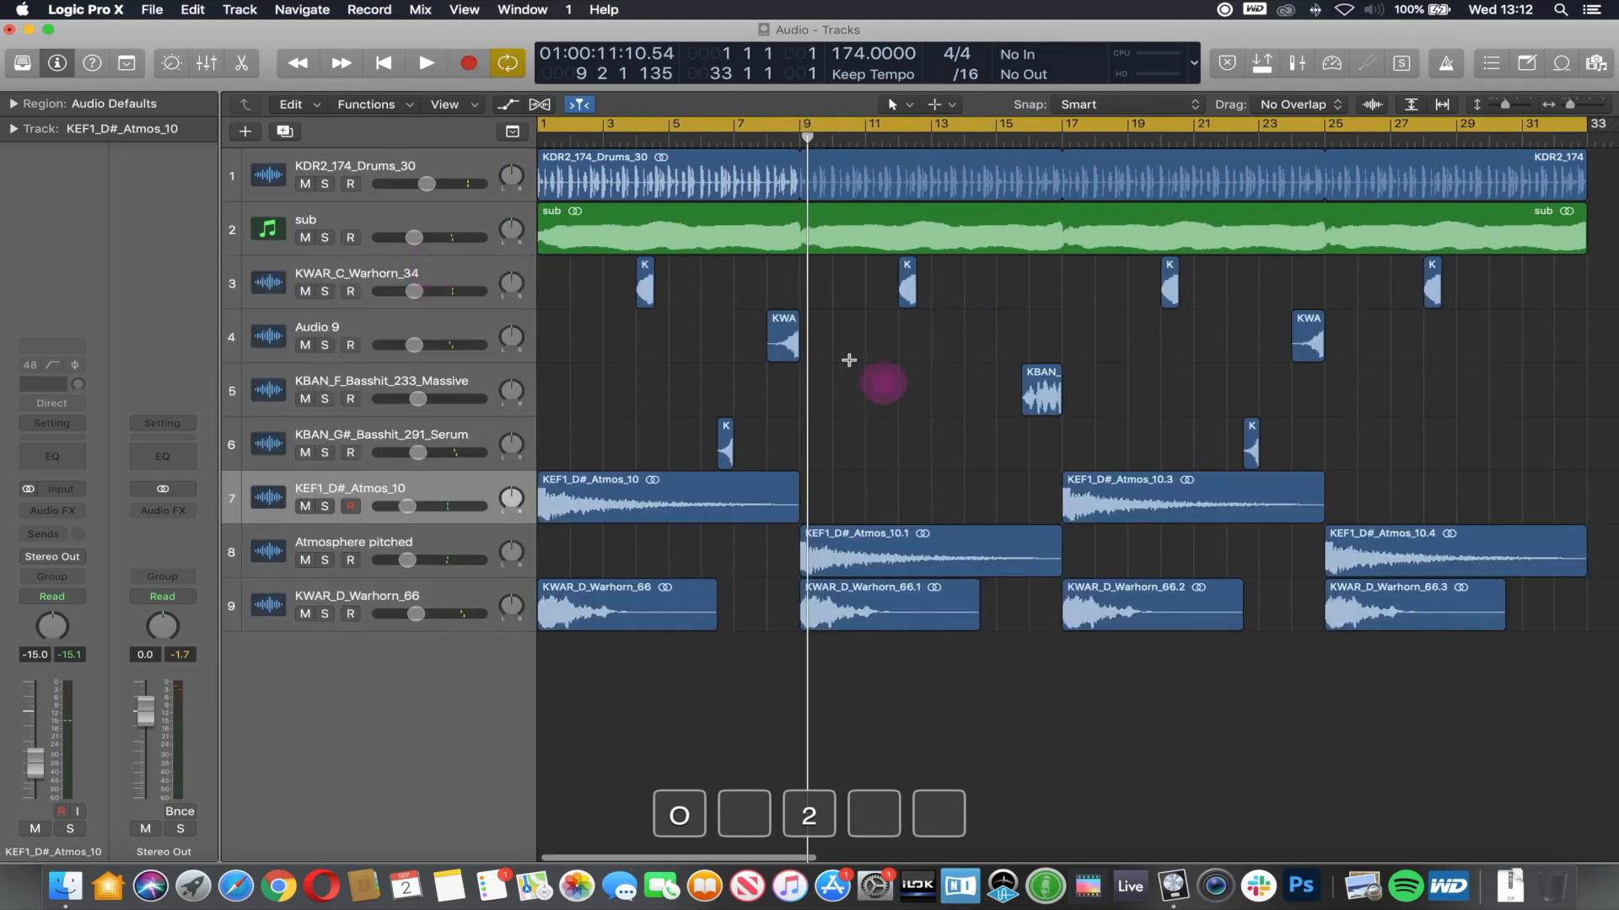
Step: Split the sub region at both ends of the KWAR_C_Warhorn_34.1 hit at bar 4, isolating that section
scroll(847, 363, left, 1)
drag(584, 253, 694, 343)
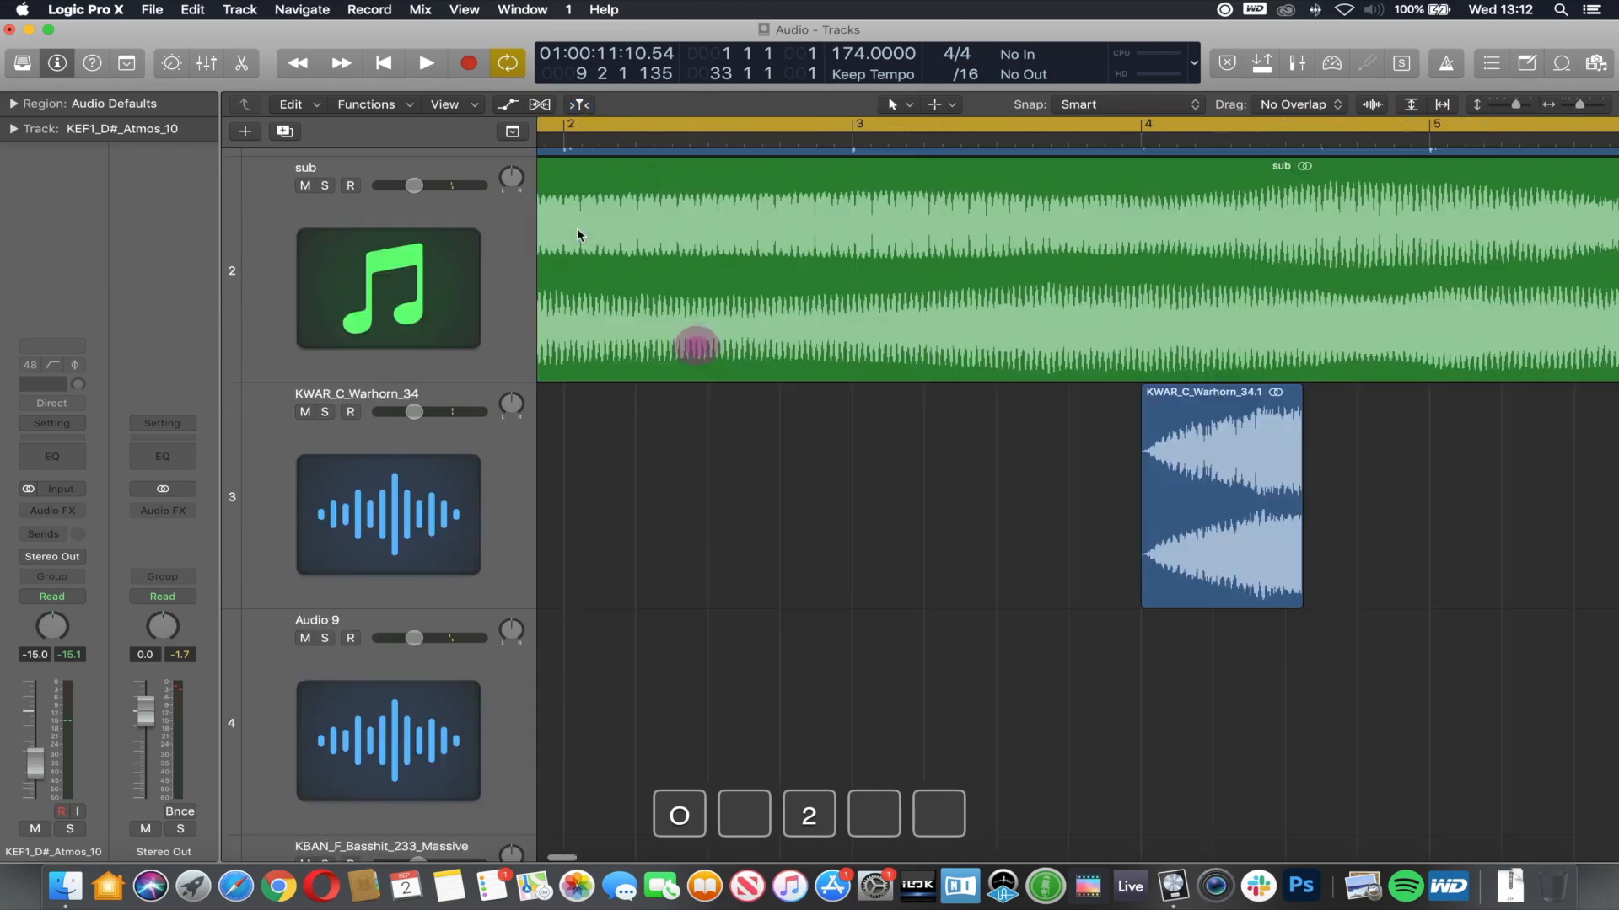
scroll(1360, 408, up, 1)
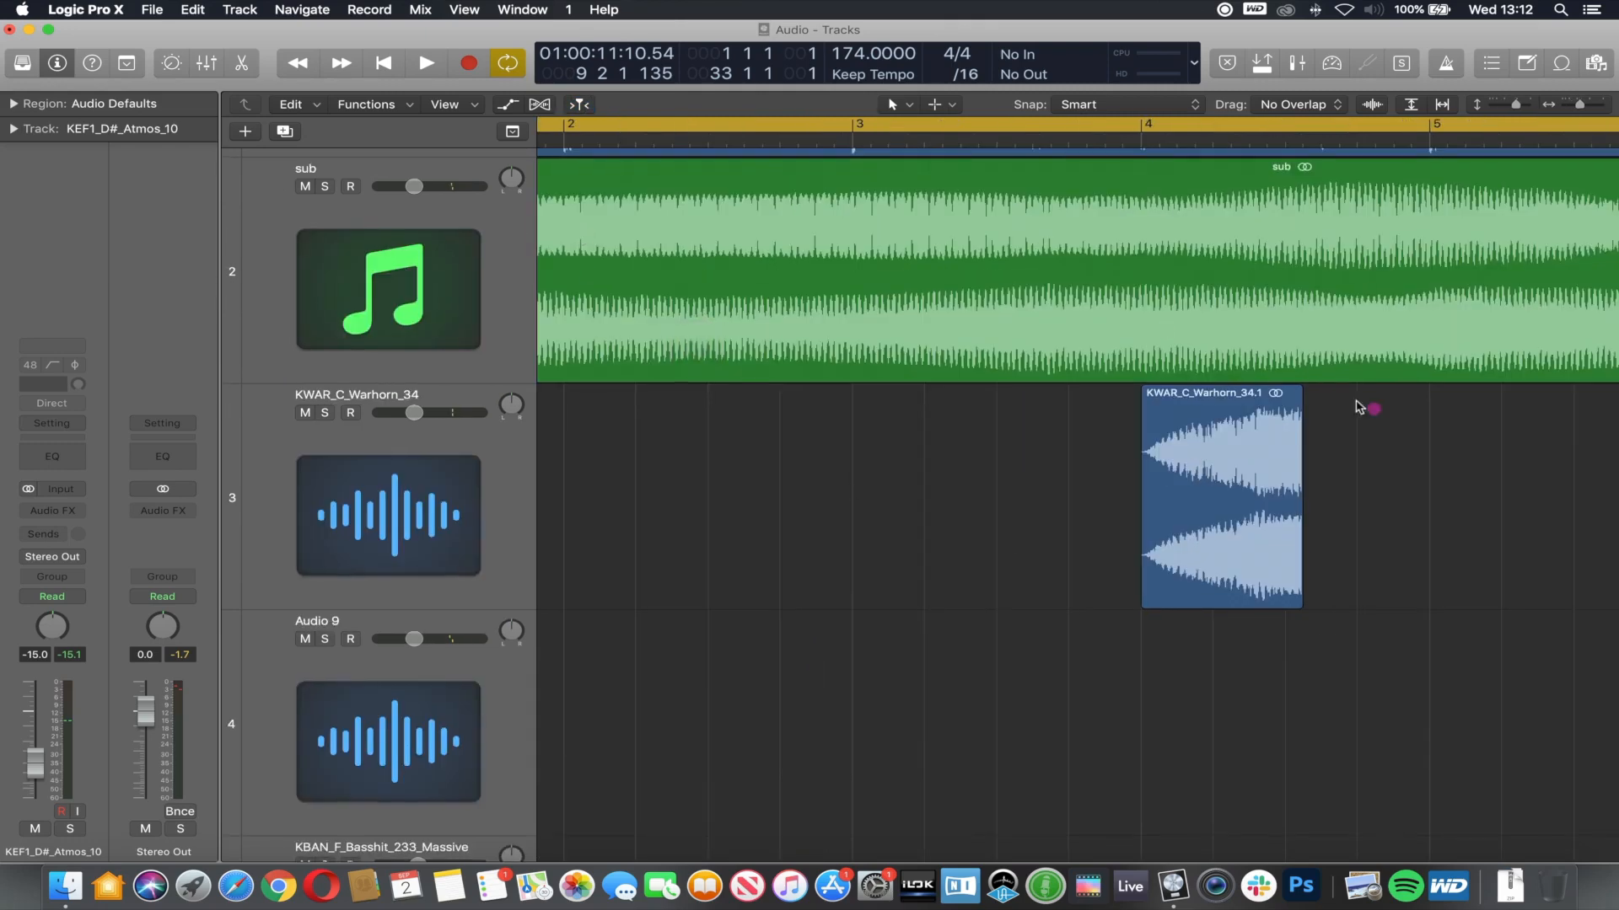
drag(1138, 306, 1298, 325)
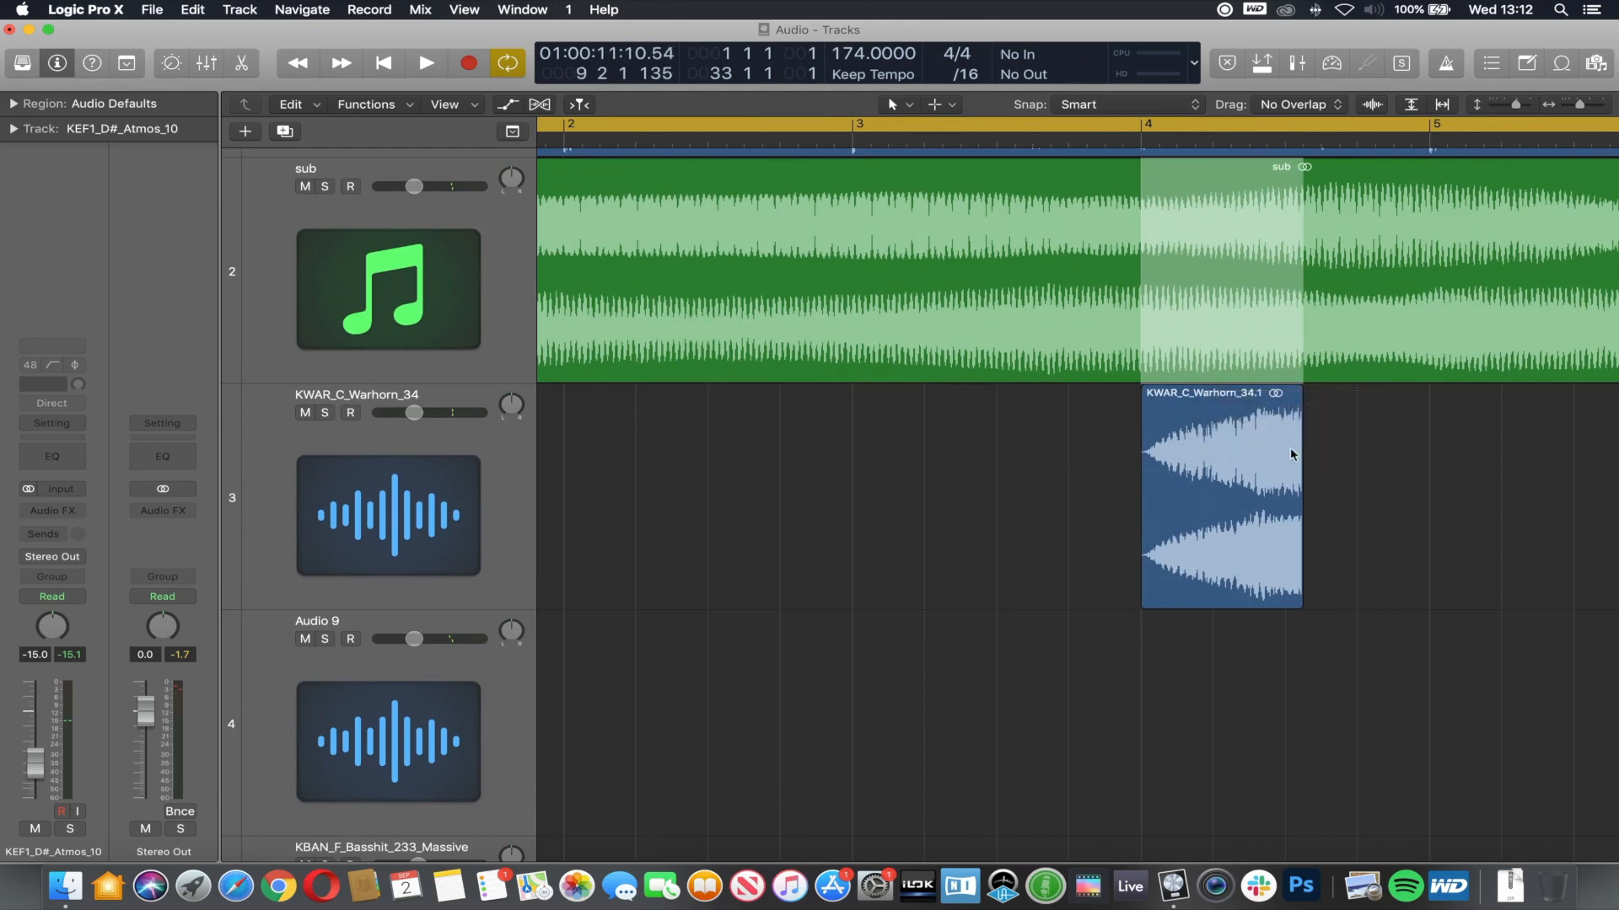
click(1241, 274)
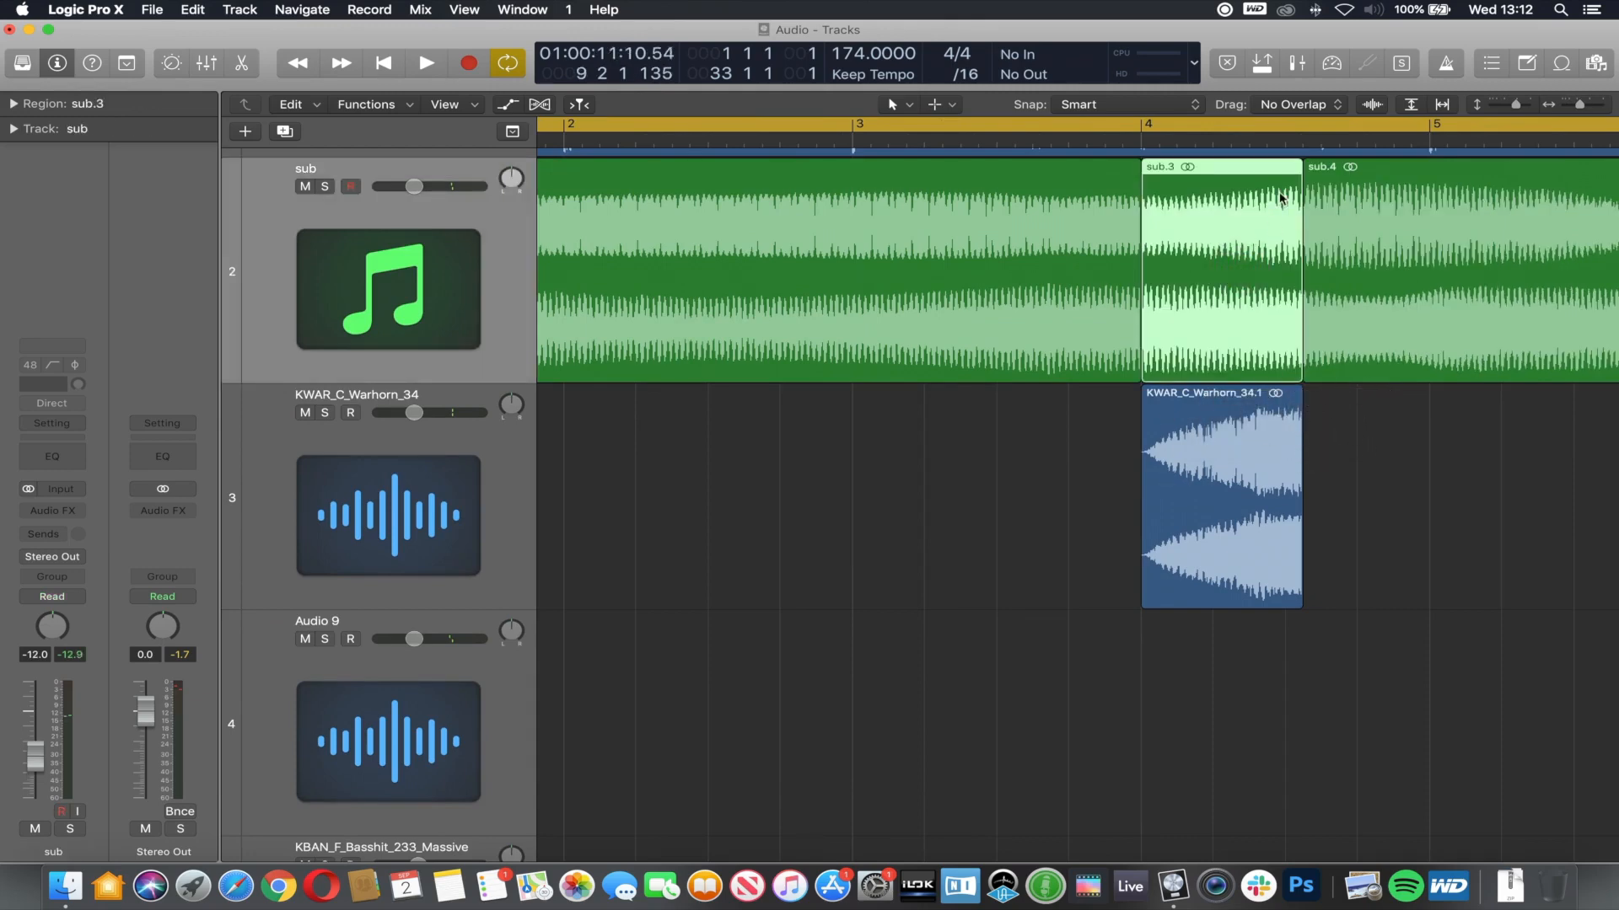
Step: Fade out the isolated sub section at bar 4 over its full length and play from just before it
drag(1300, 166, 1149, 174)
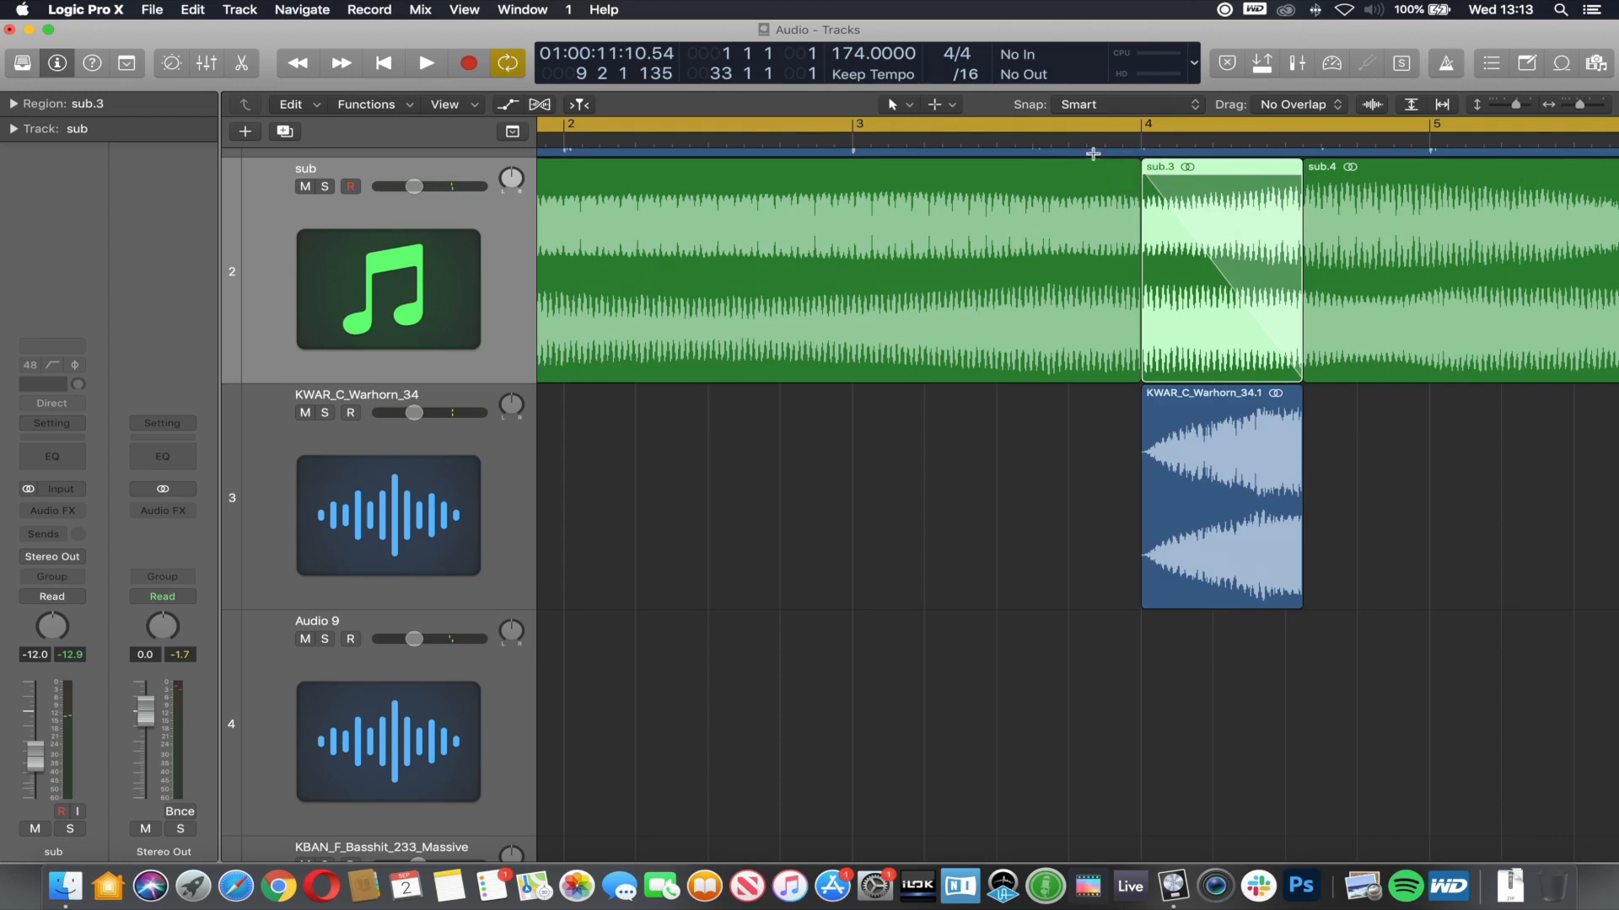
double_click(1081, 141)
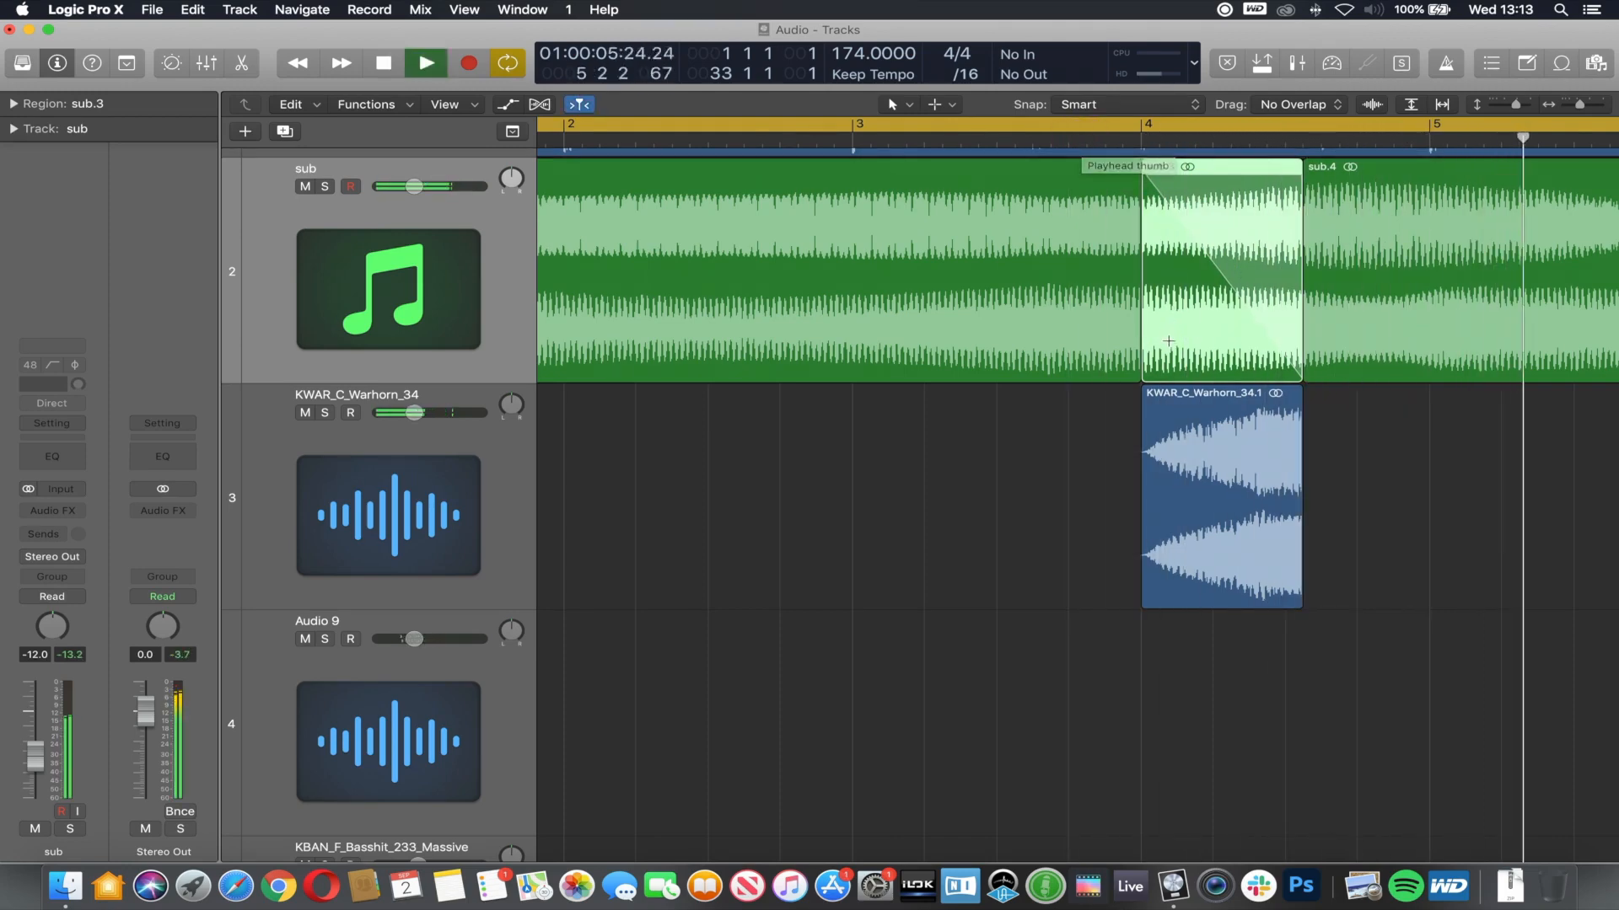
key(space)
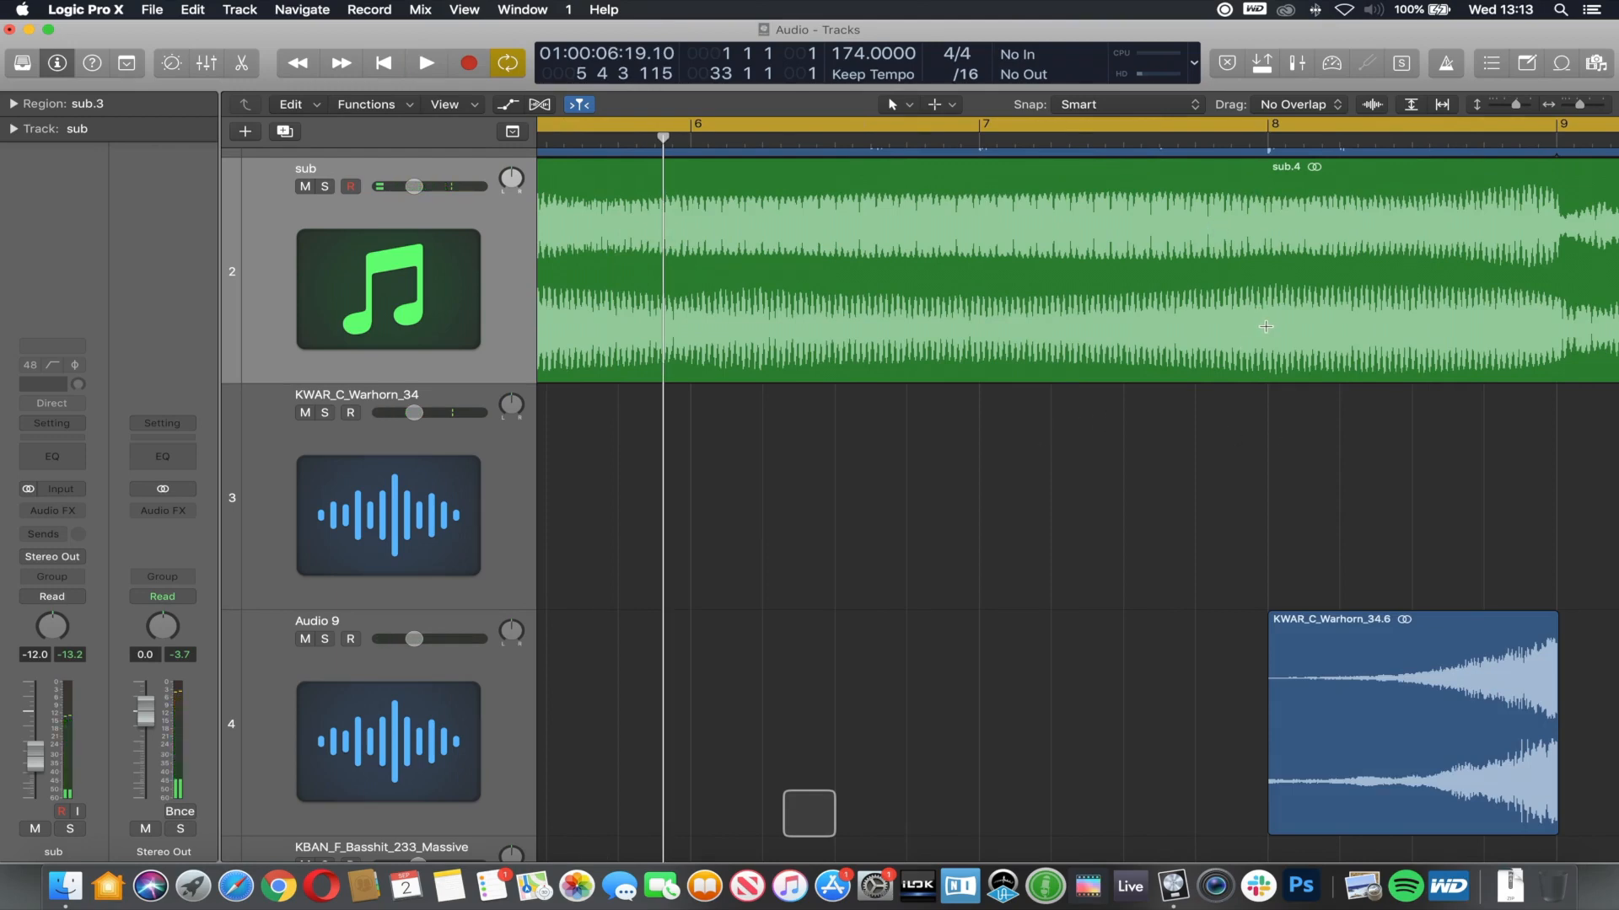
Step: Split the sub region at bars 8 and 9 to isolate the section matching the KWAR_C_Warhorn_34.6 hit
drag(1265, 326, 1561, 349)
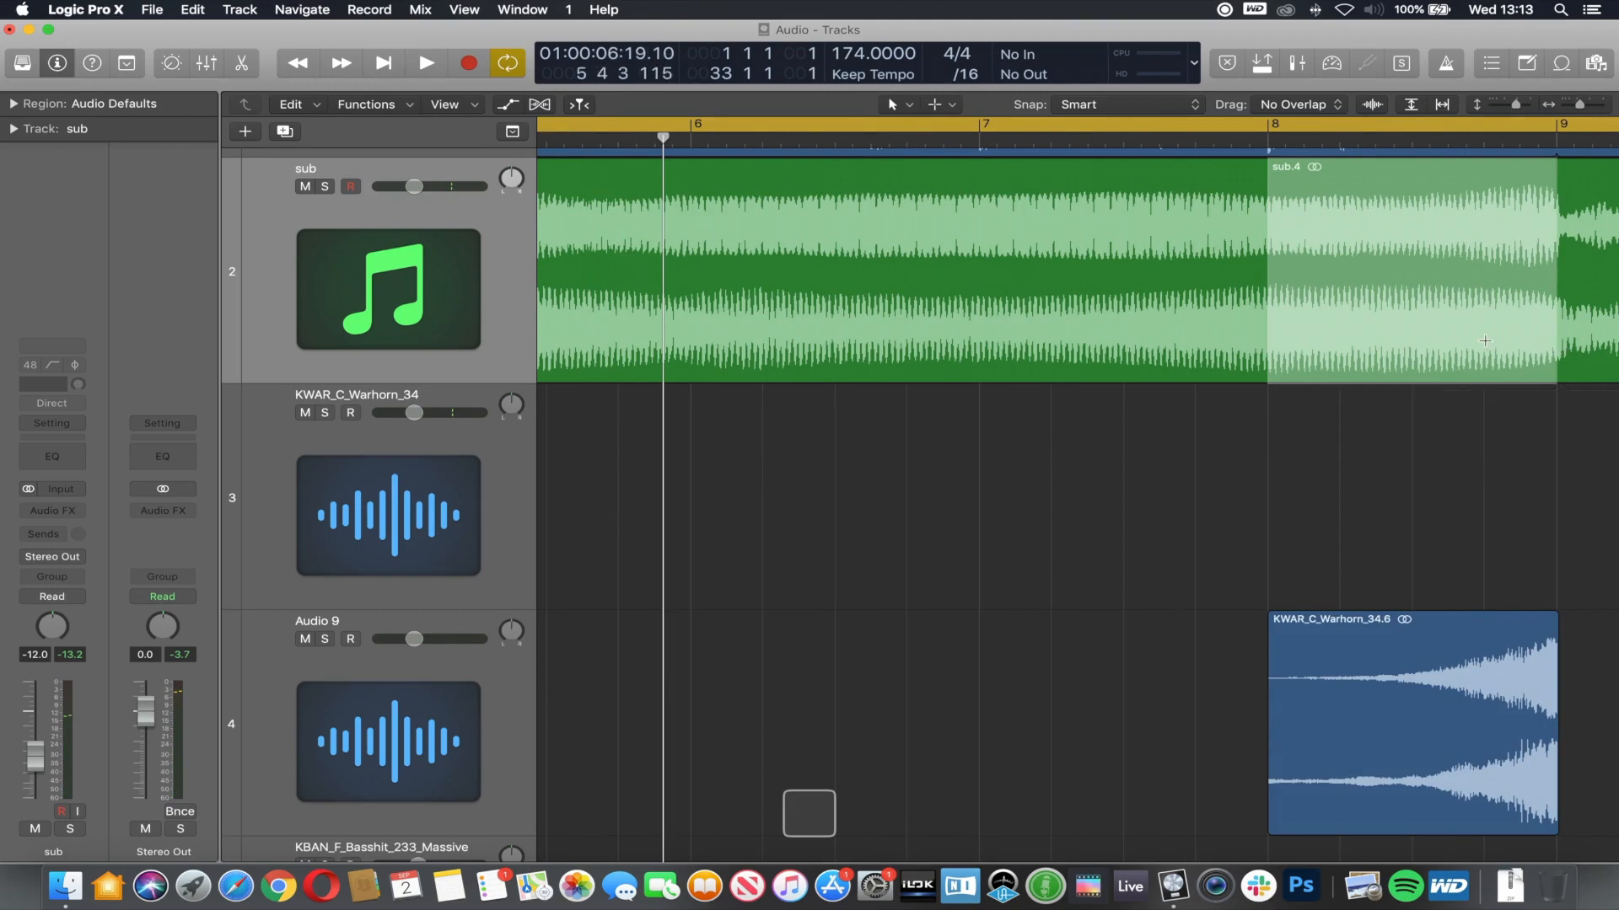
click(1486, 339)
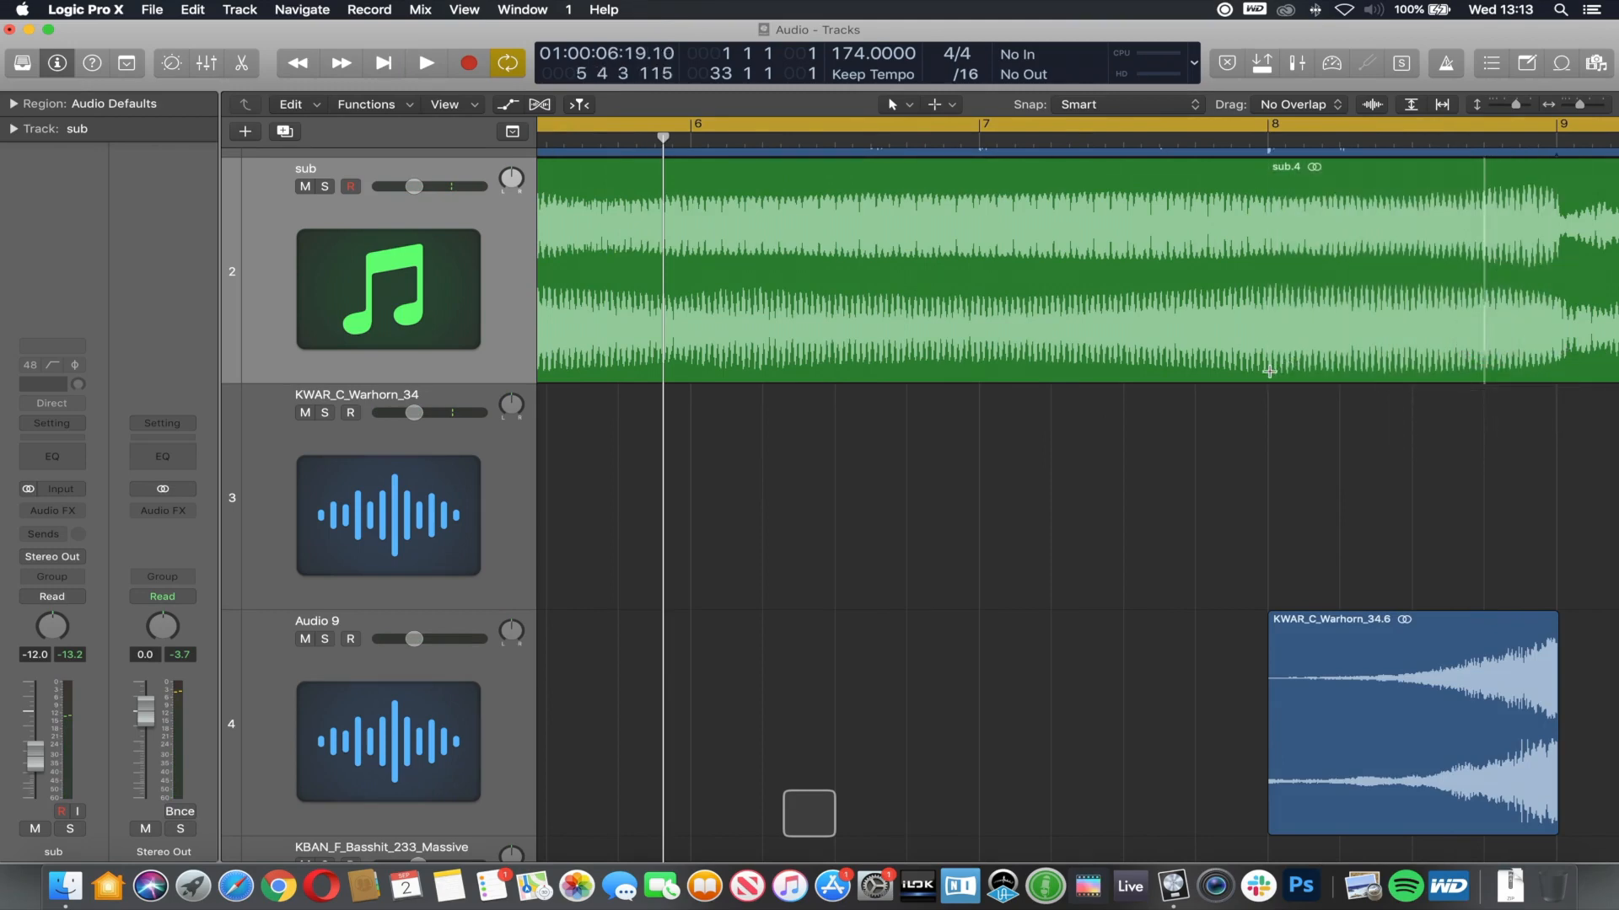
drag(1270, 371, 1555, 384)
click(1393, 197)
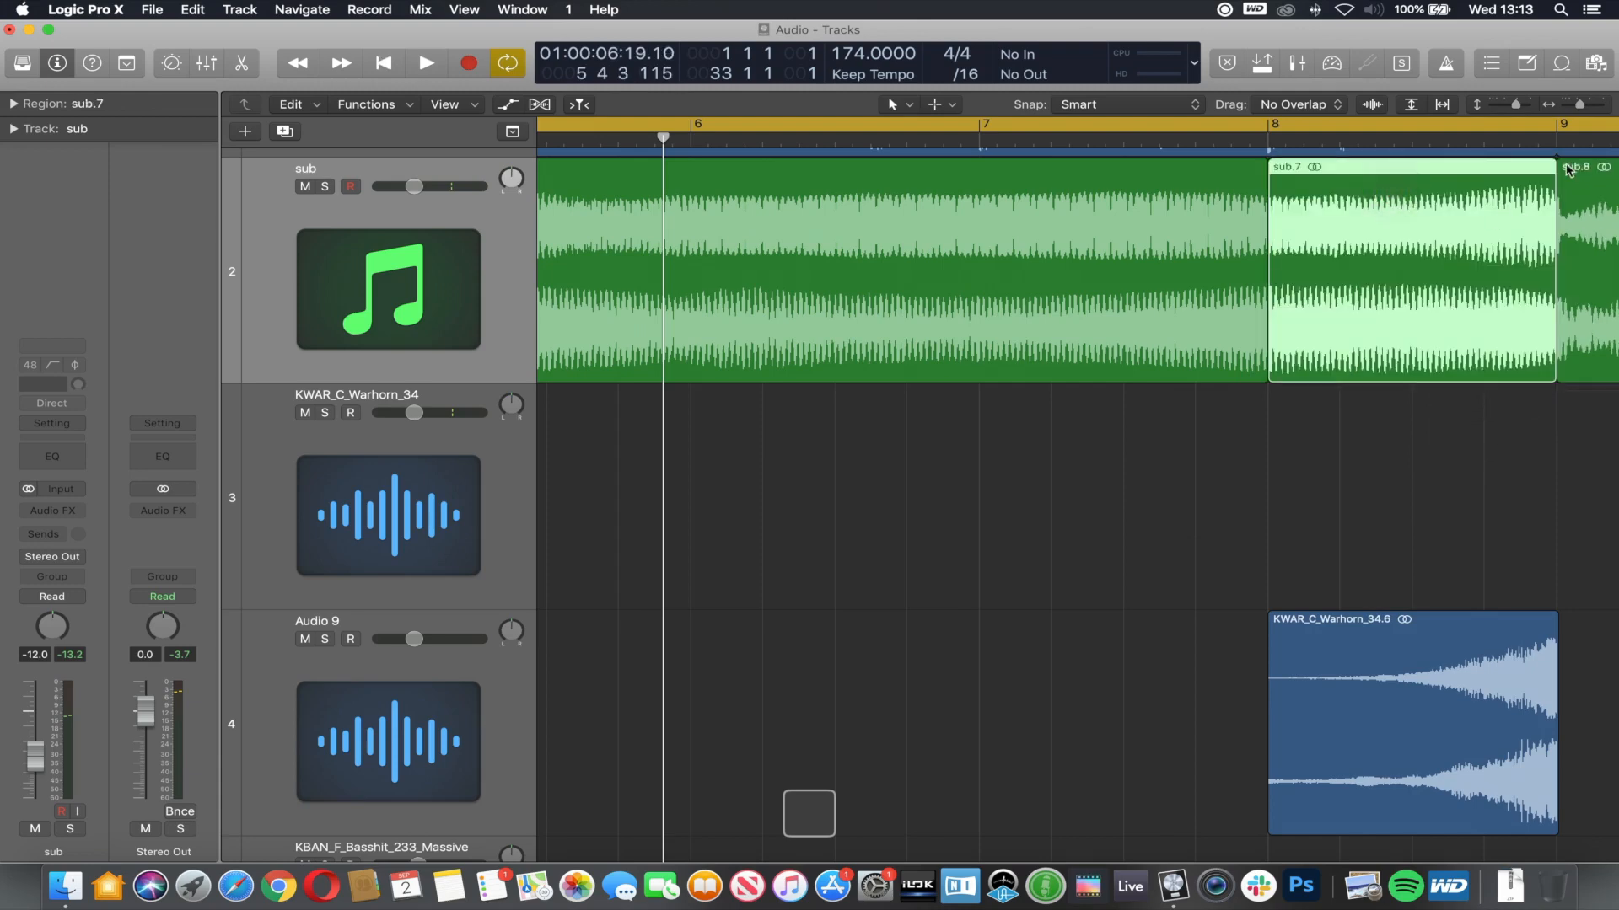
Step: Fade out the sub section between bars 8 and 9 over its full length and play from just before bar 8
drag(1554, 166, 1271, 171)
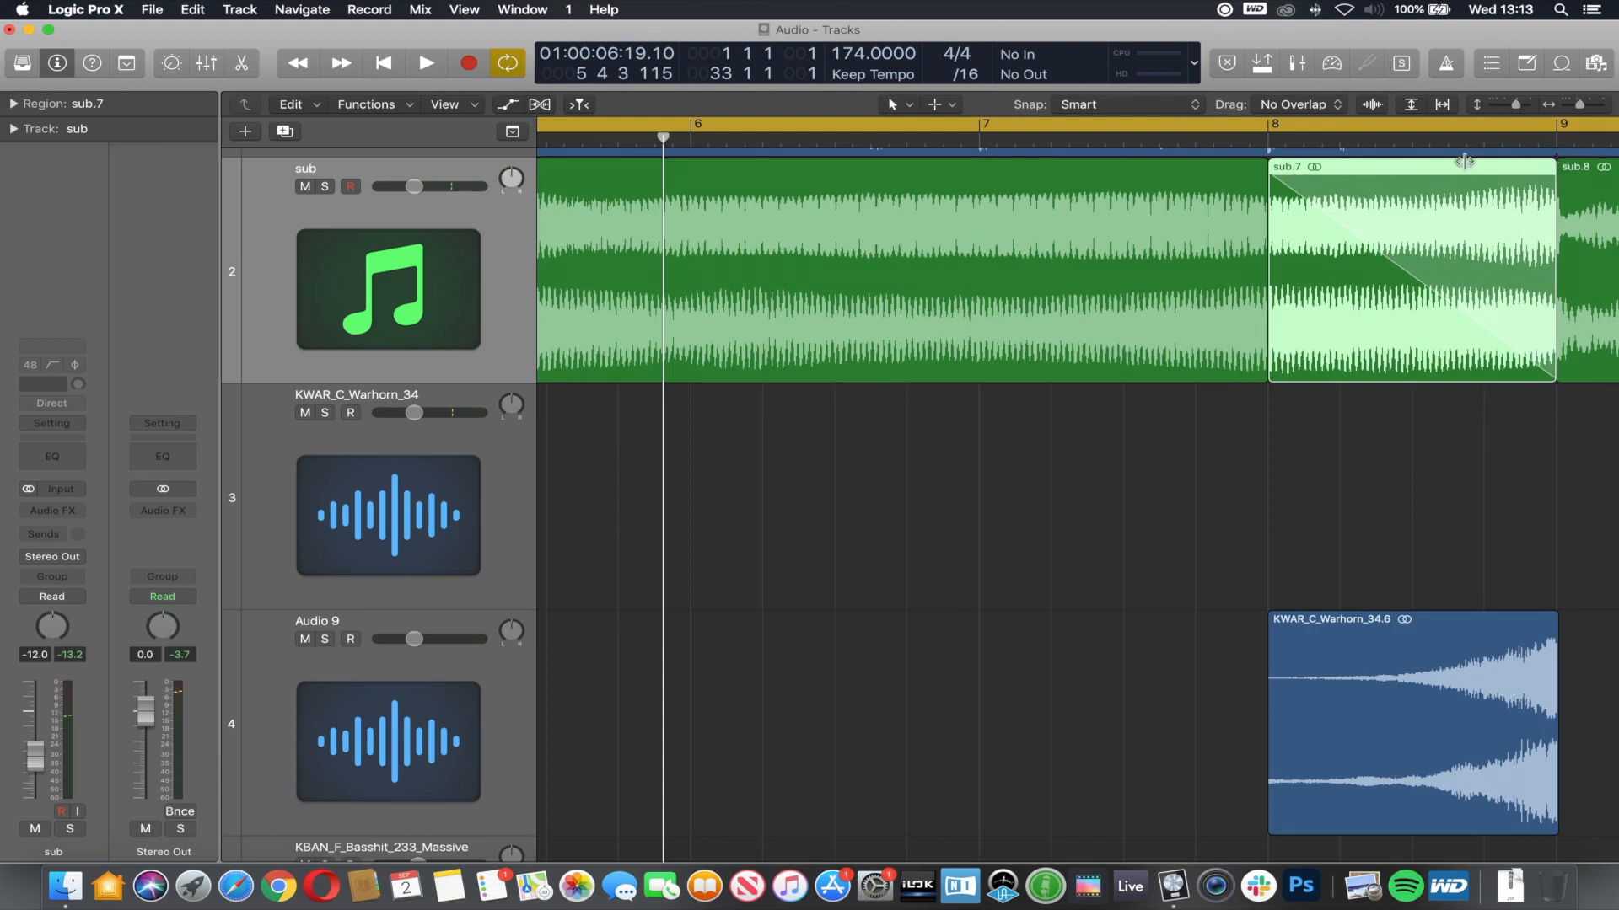
double_click(1258, 138)
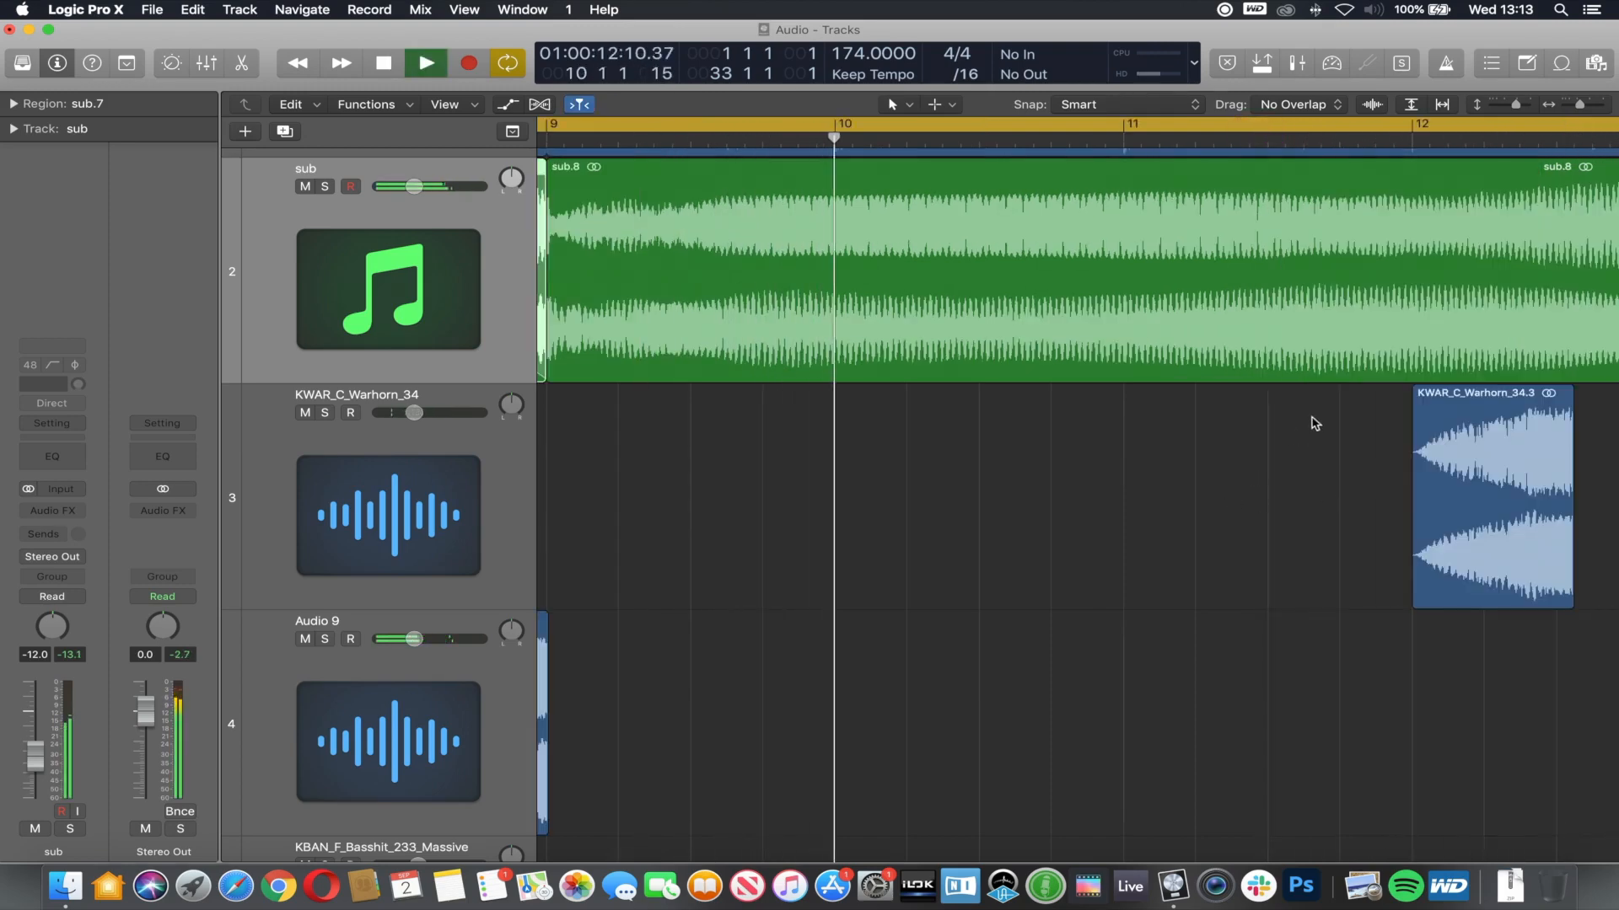
scroll(1339, 343, right, 3)
scroll(1339, 343, right, 5)
key(space)
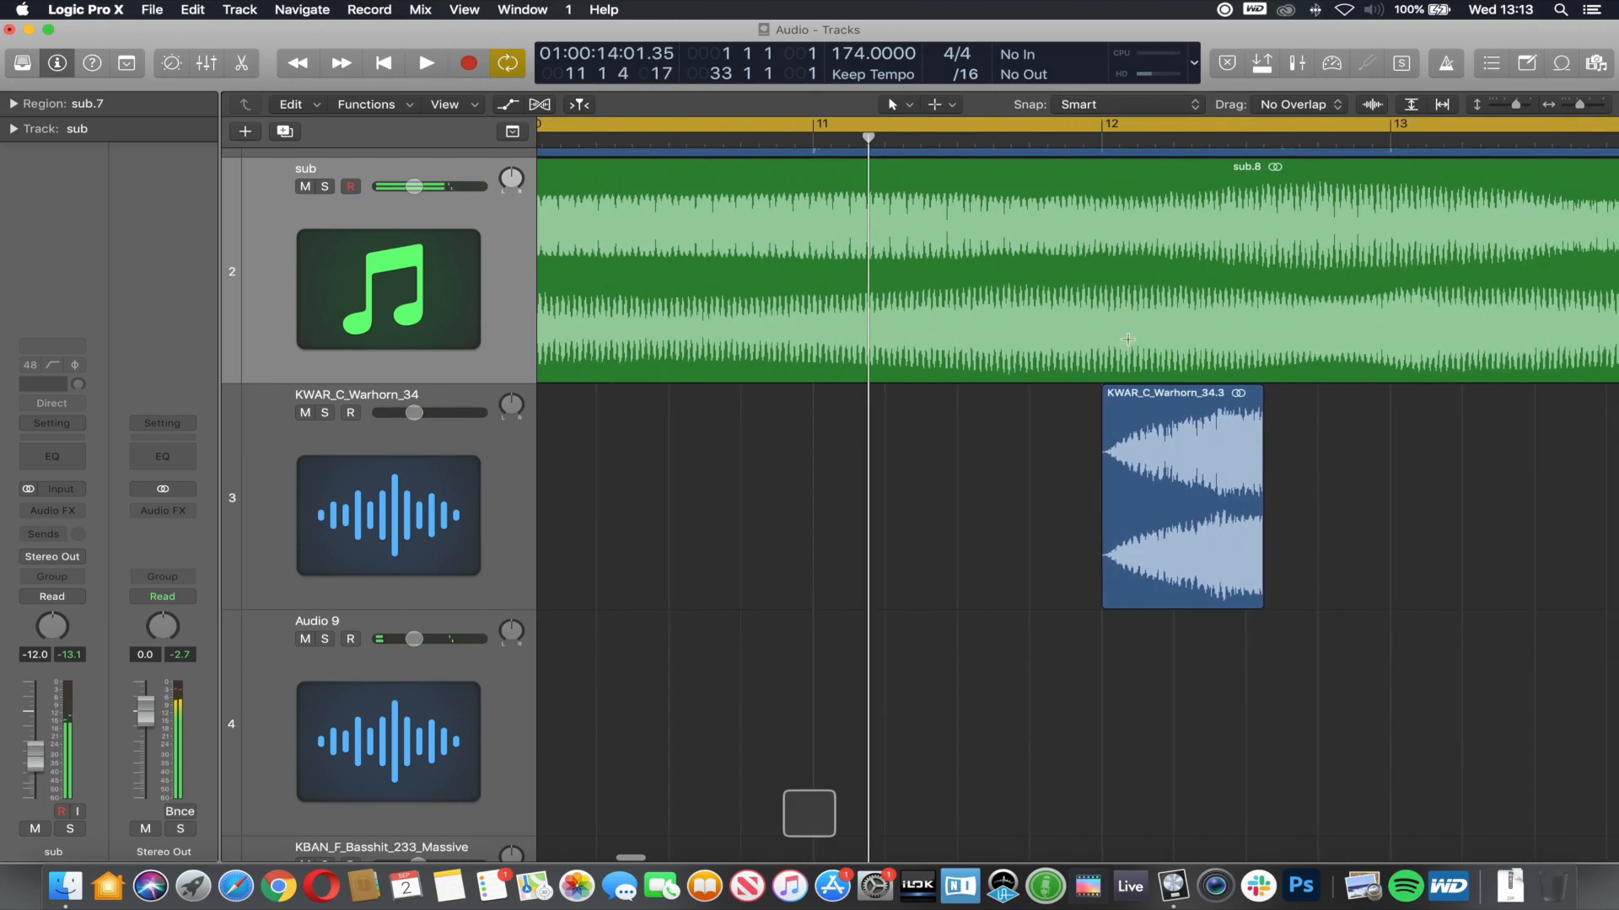
Step: Set the cycle range to match the KWAR_C_Warhorn_34.3 region, from 12 1 1 1 to 12 3 2 1
drag(1104, 361, 1258, 367)
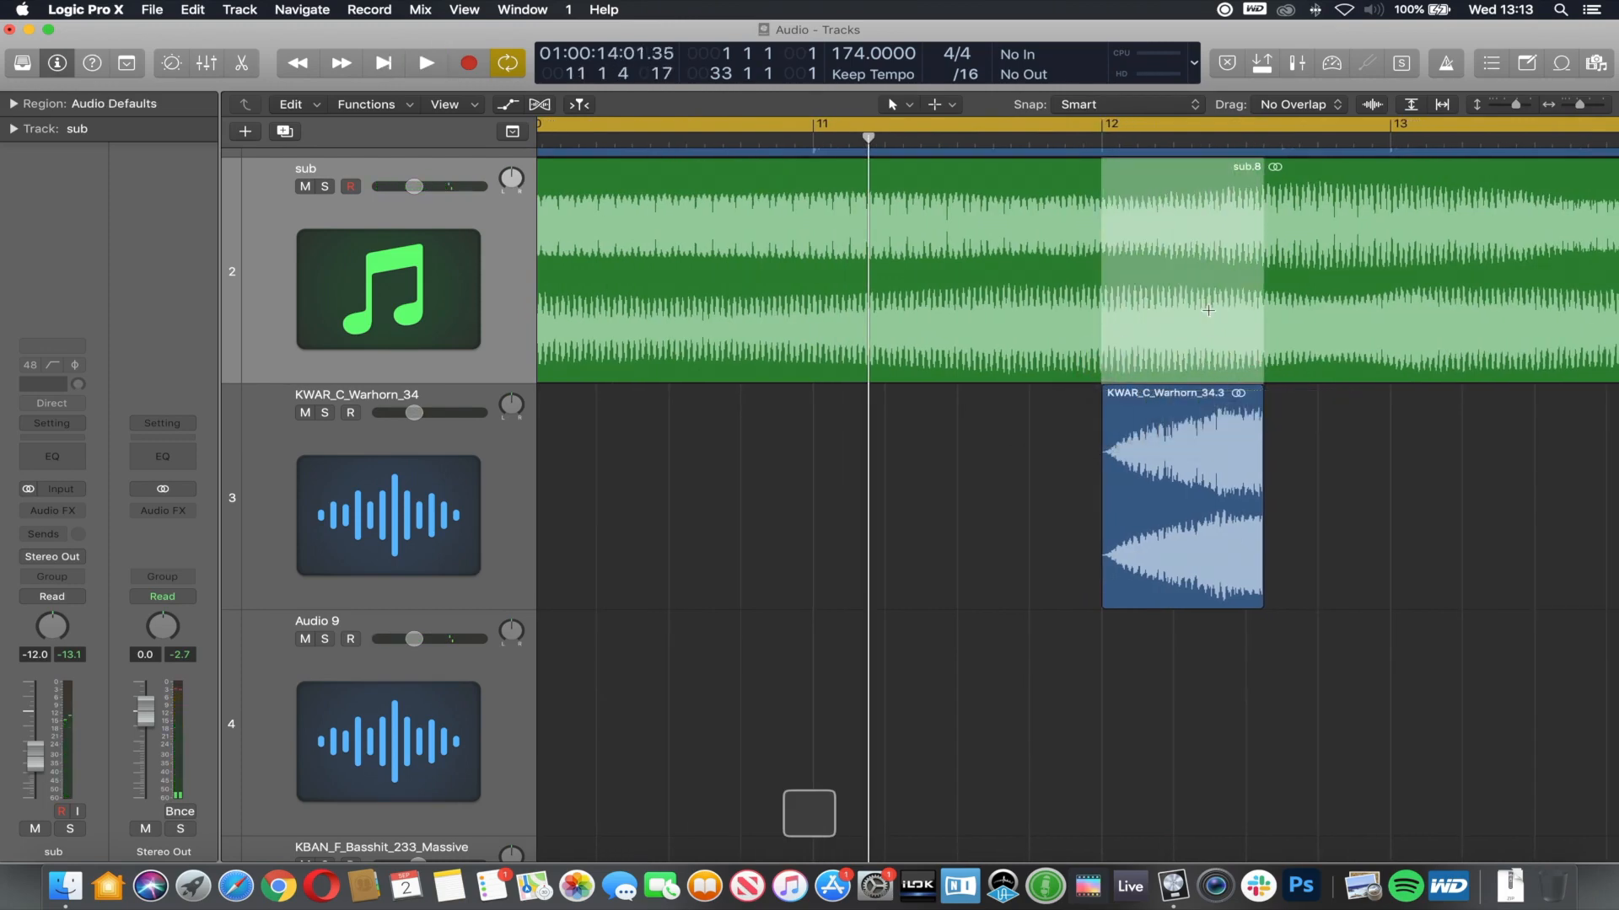
click(1212, 403)
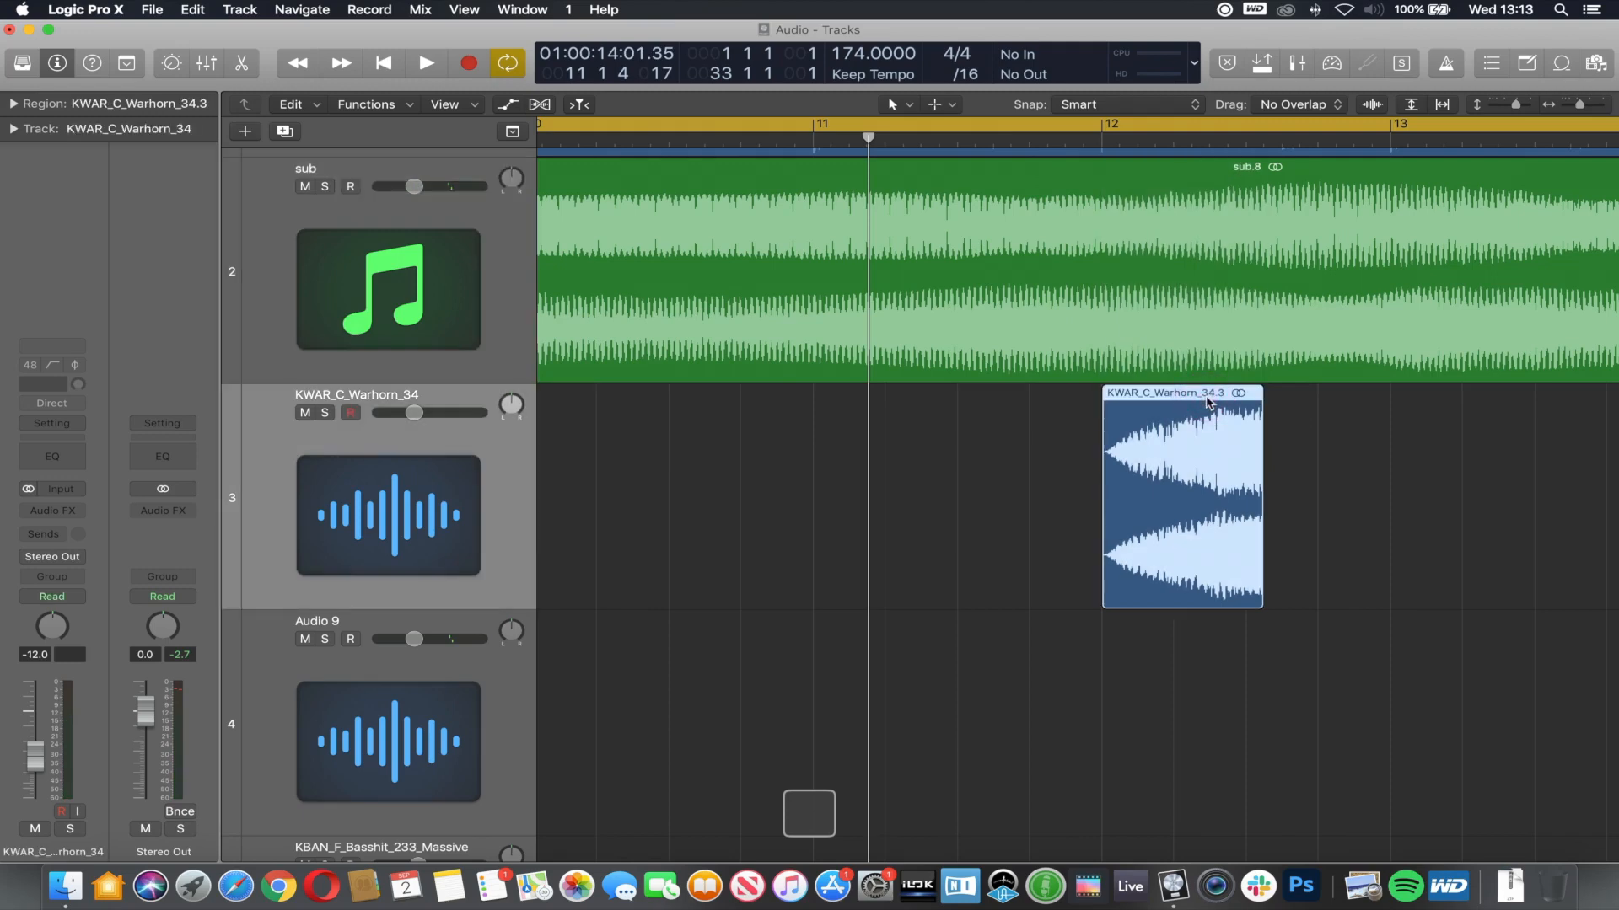
key(super+u)
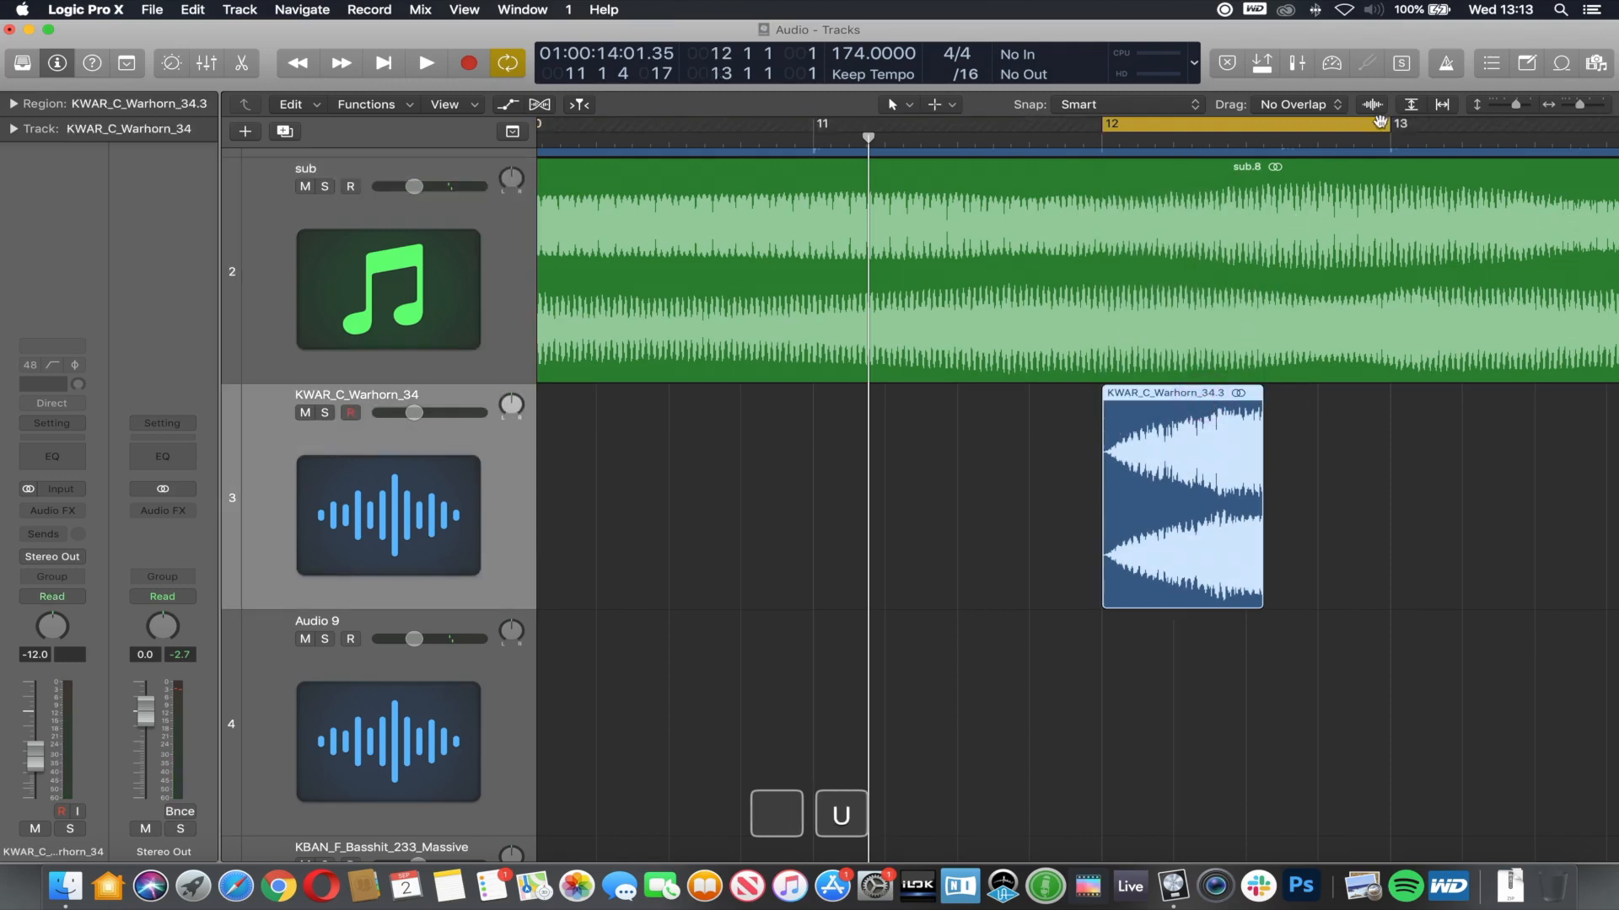
drag(1385, 124, 1262, 124)
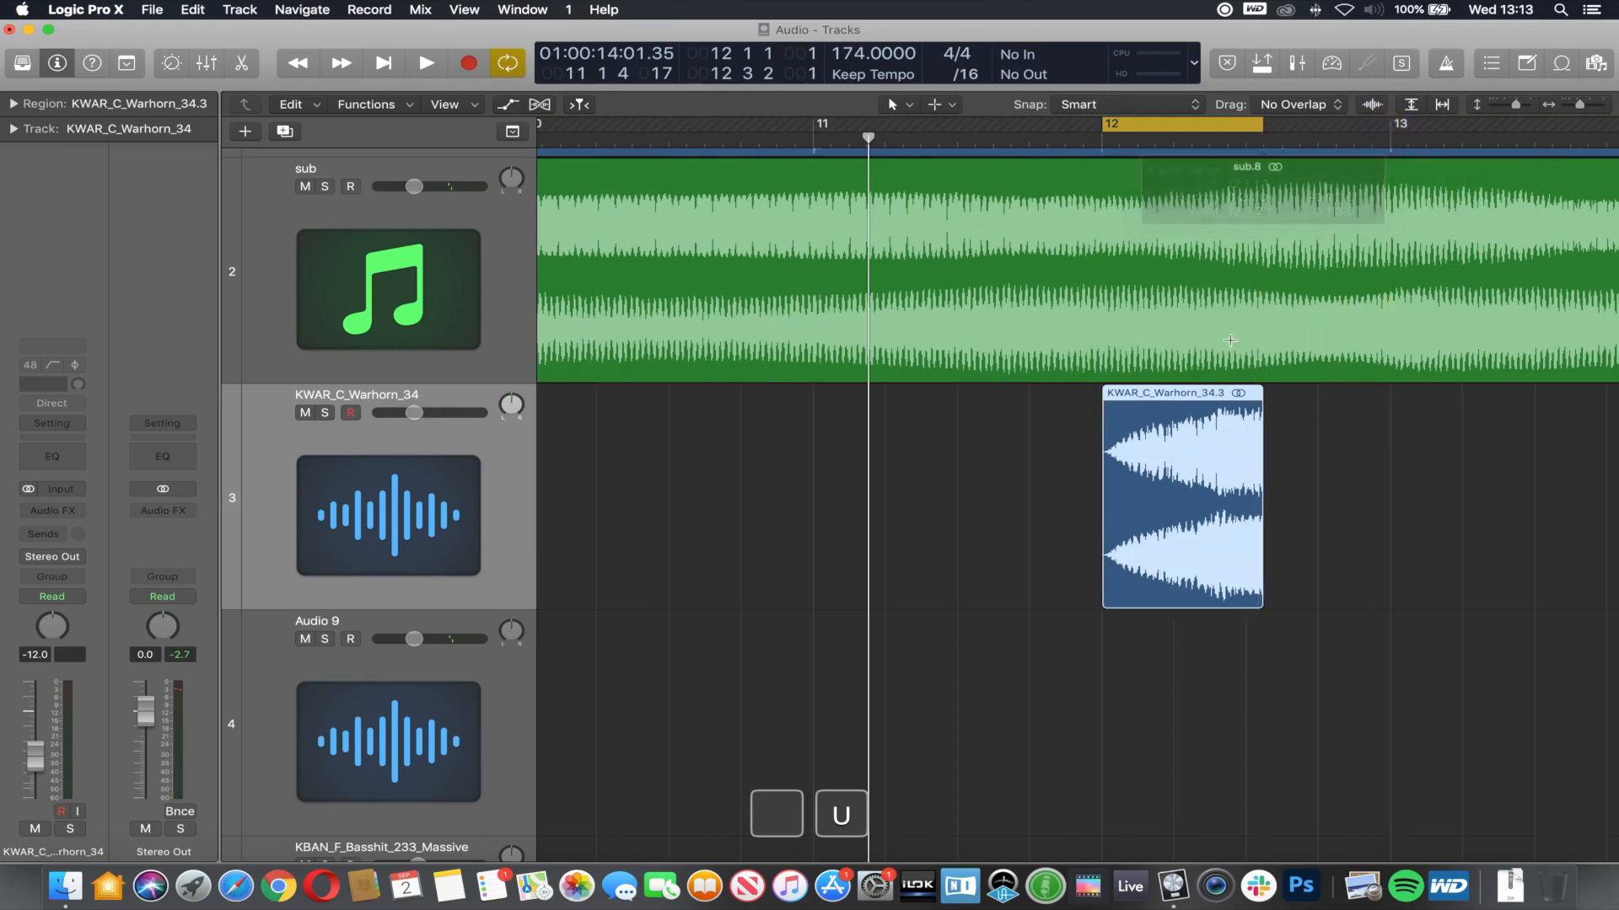
Step: Split the sub region at bar 12 by the cycle locators
click(1167, 175)
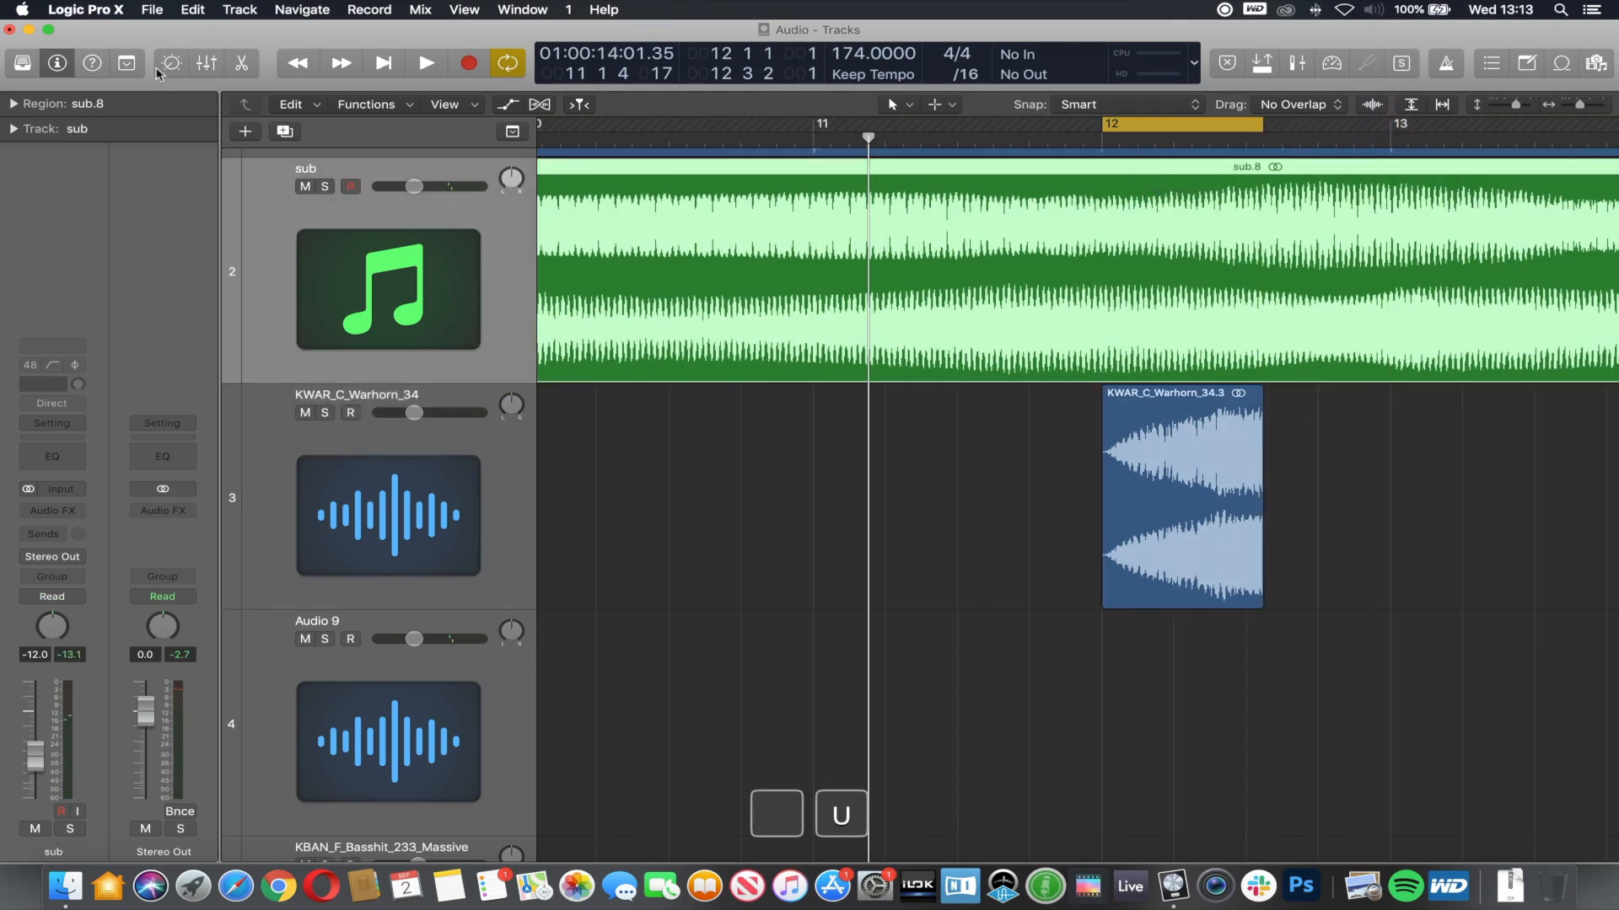
click(124, 62)
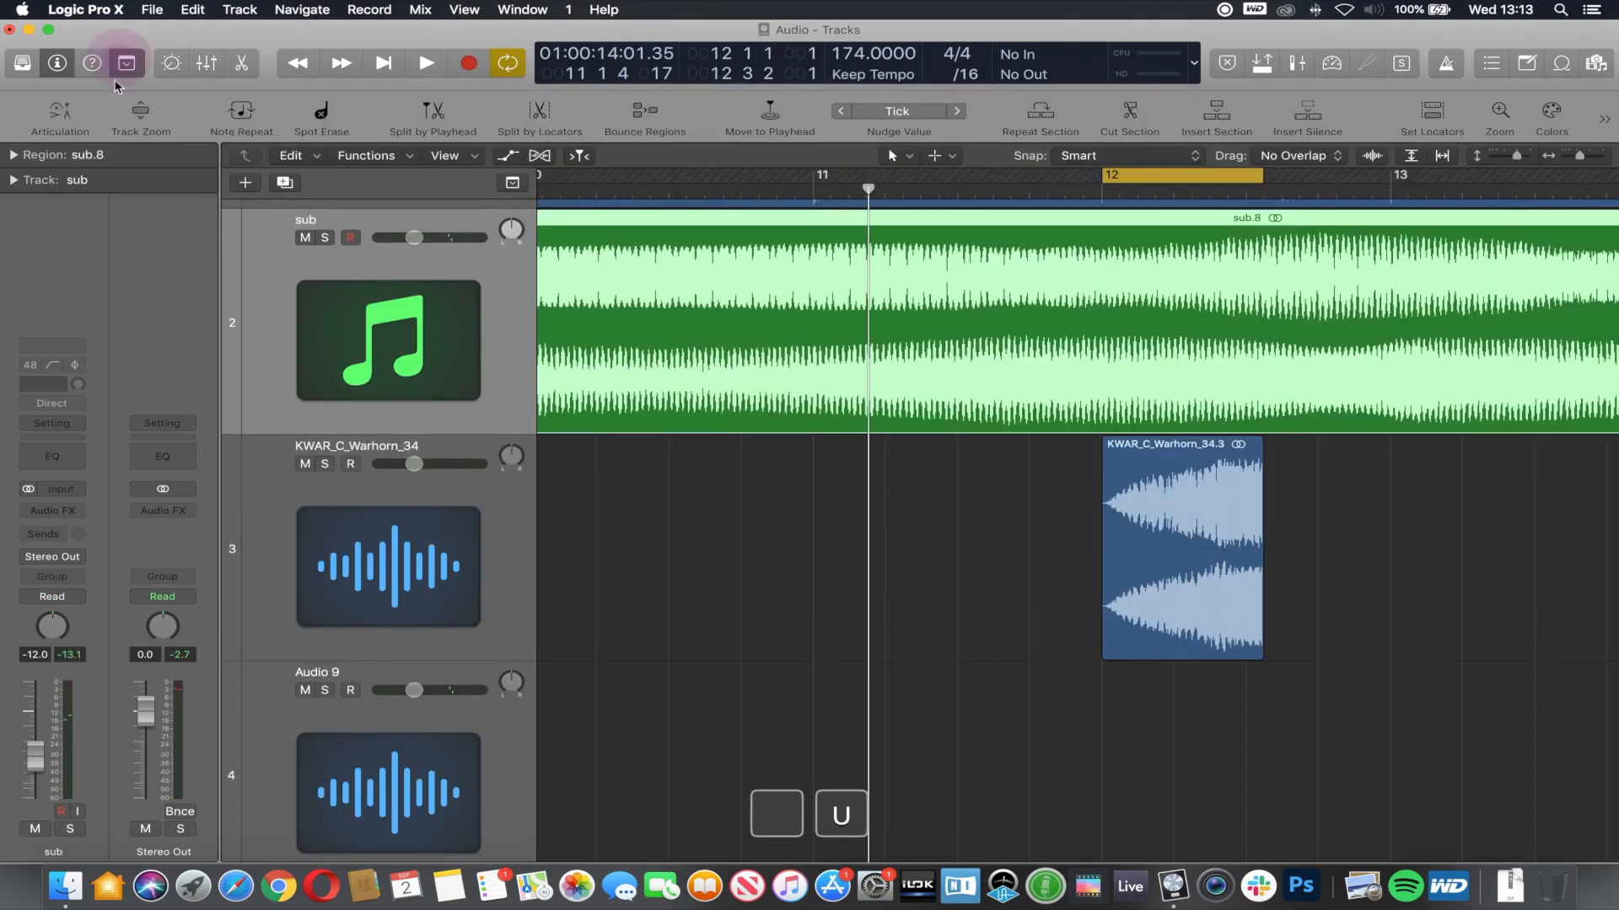
click(532, 116)
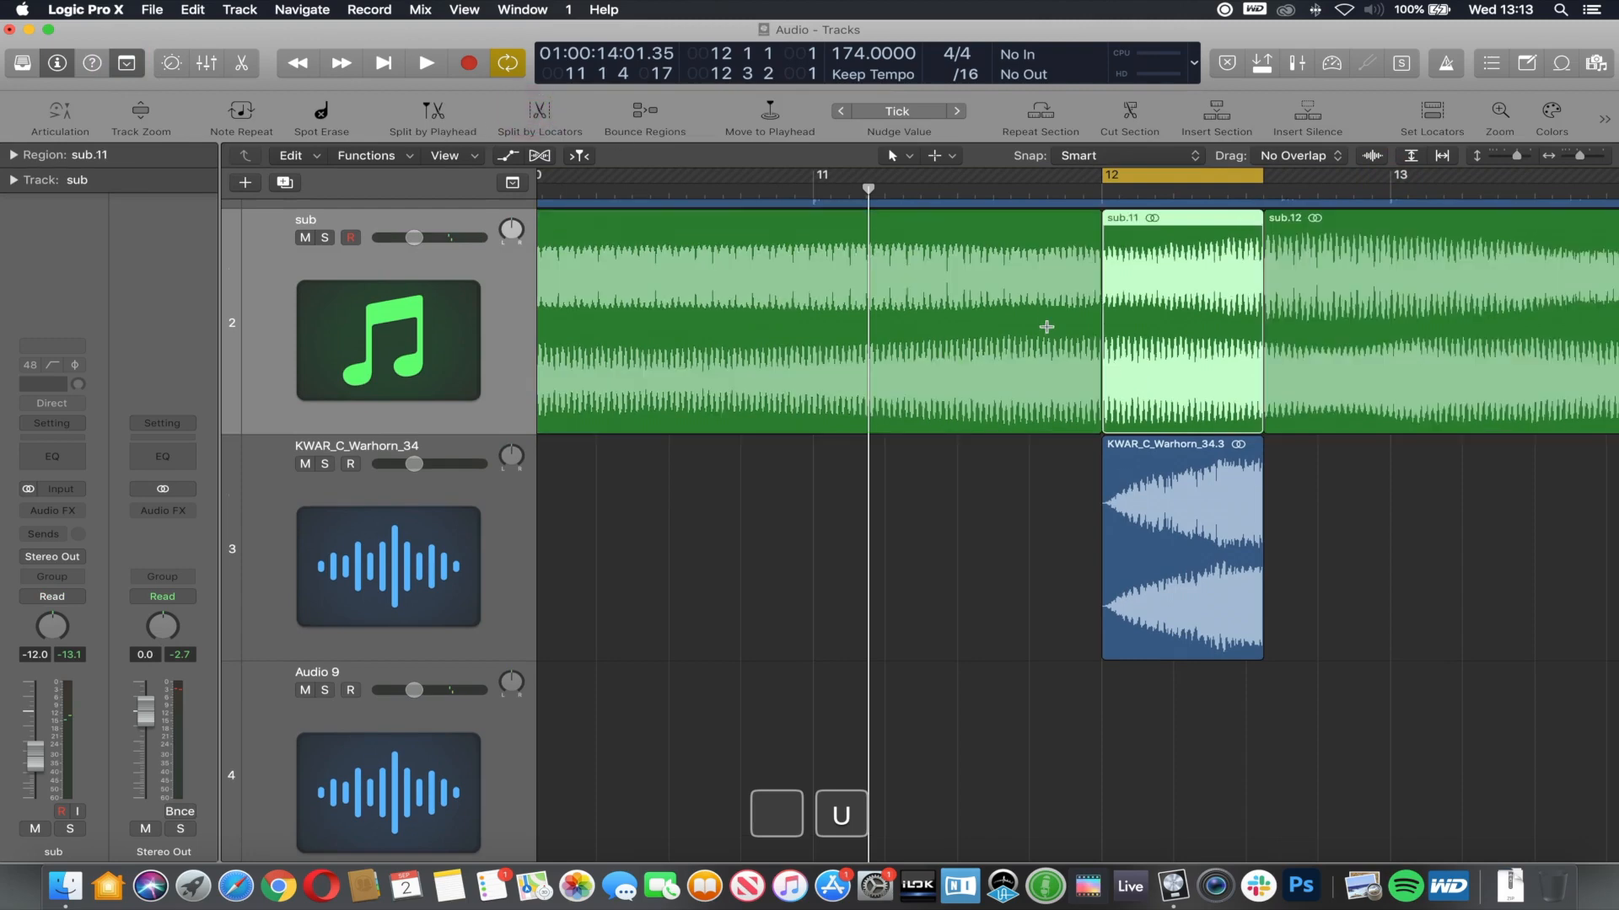
Step: Reset the cycle range to span all regions of the arrangement and clear the selection
key(super+a)
key(u)
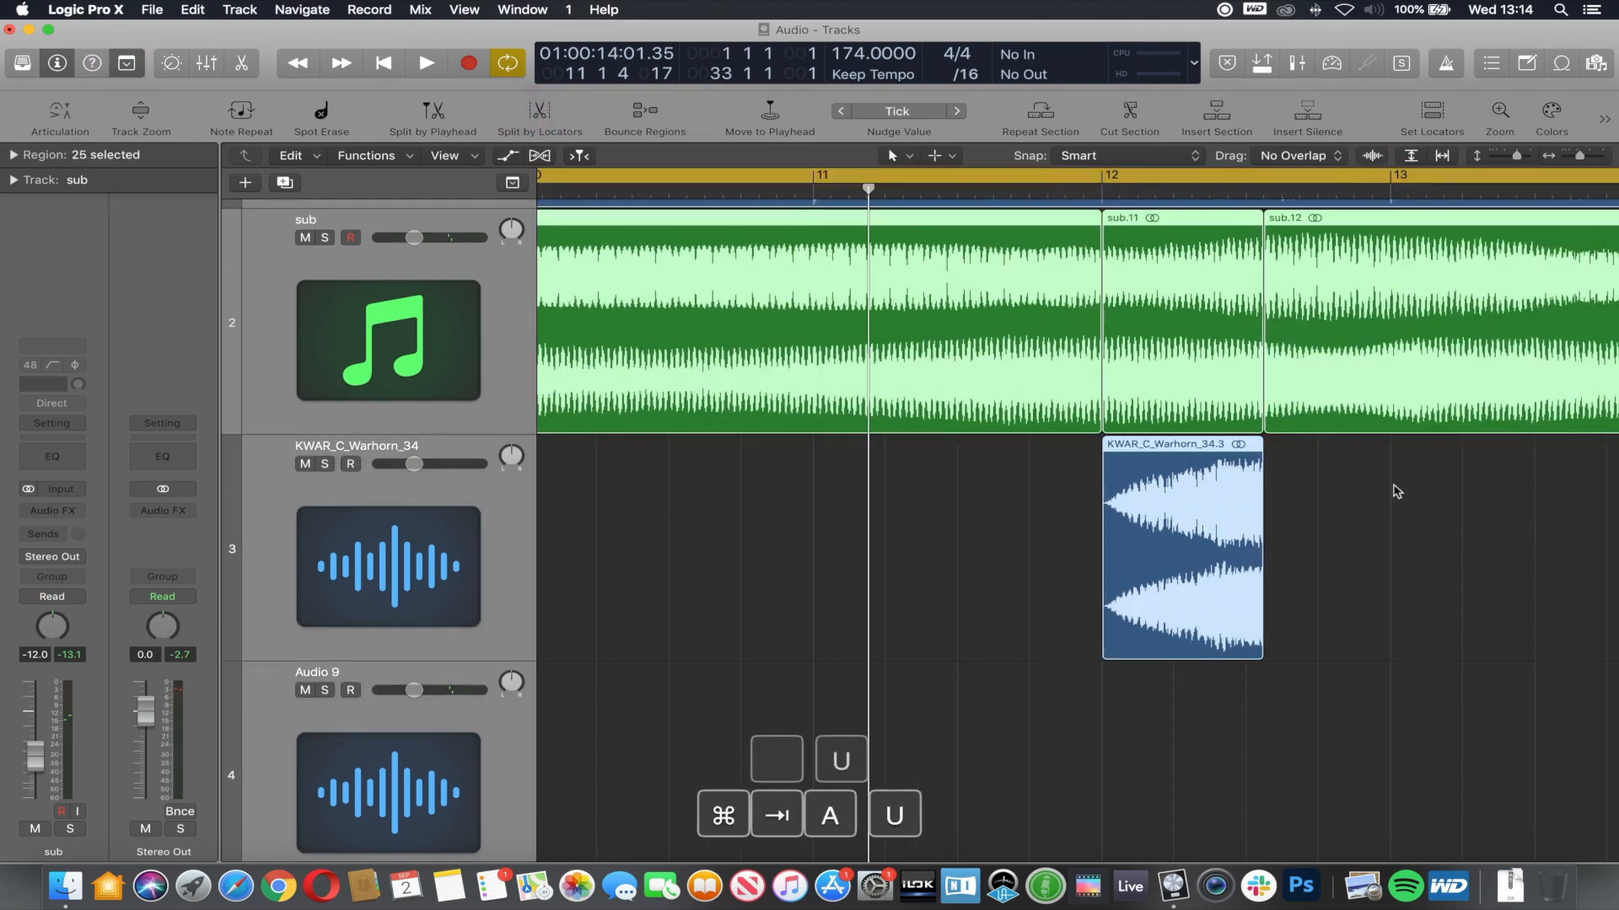
click(1385, 455)
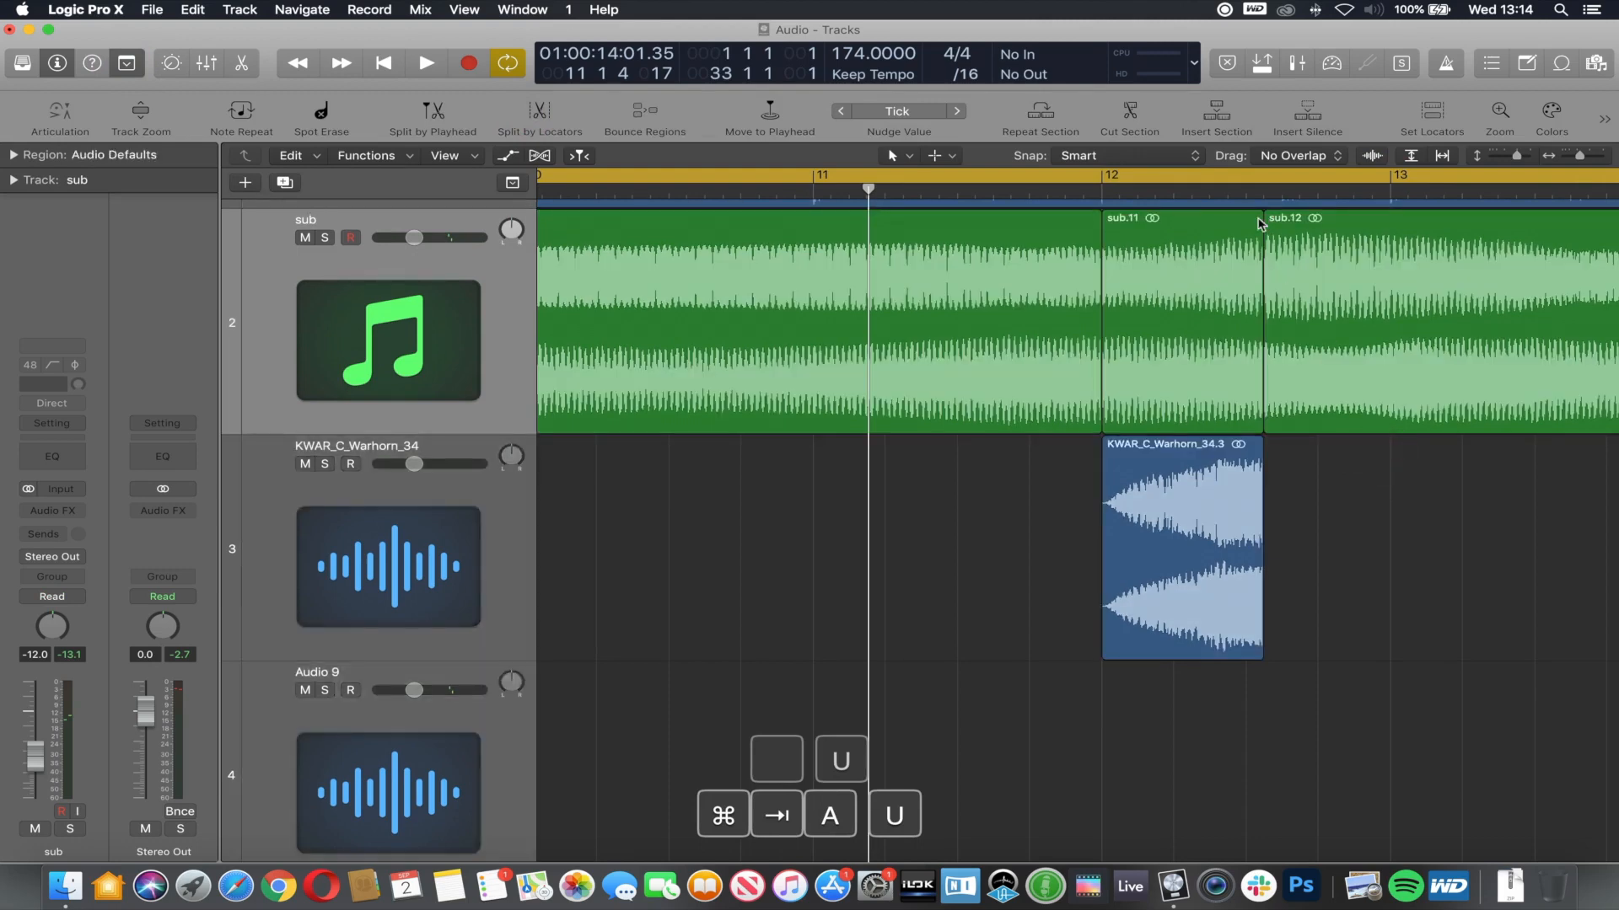
Step: Fade out the sub section at bar 12 over its full length and play the arrangement from the start to about bar 9
drag(1261, 224, 1110, 233)
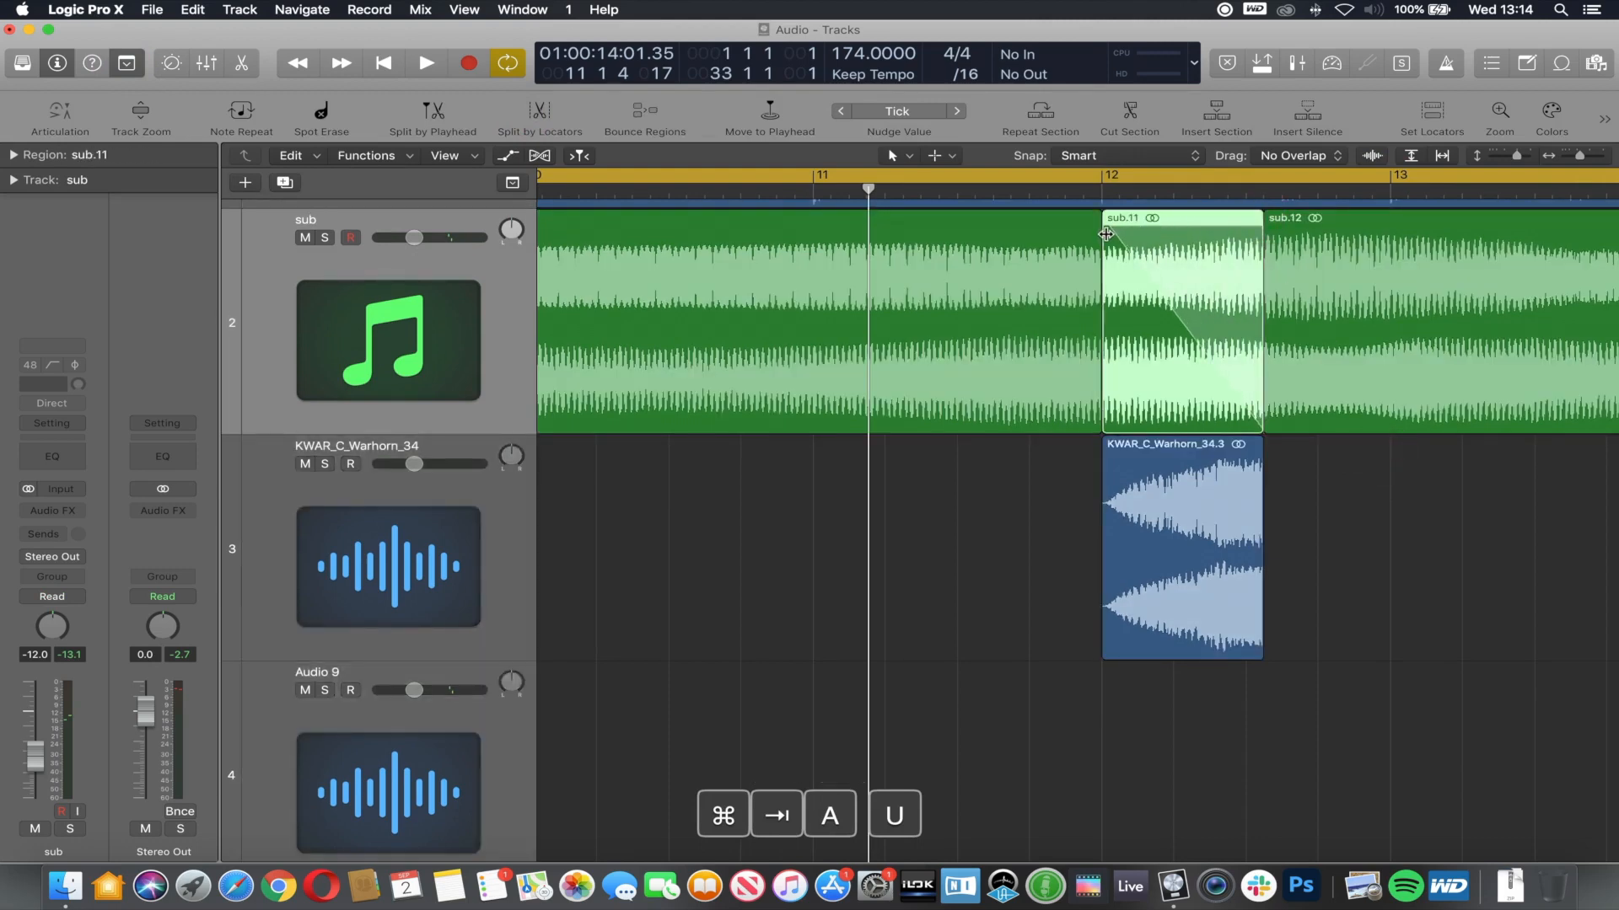
key(space)
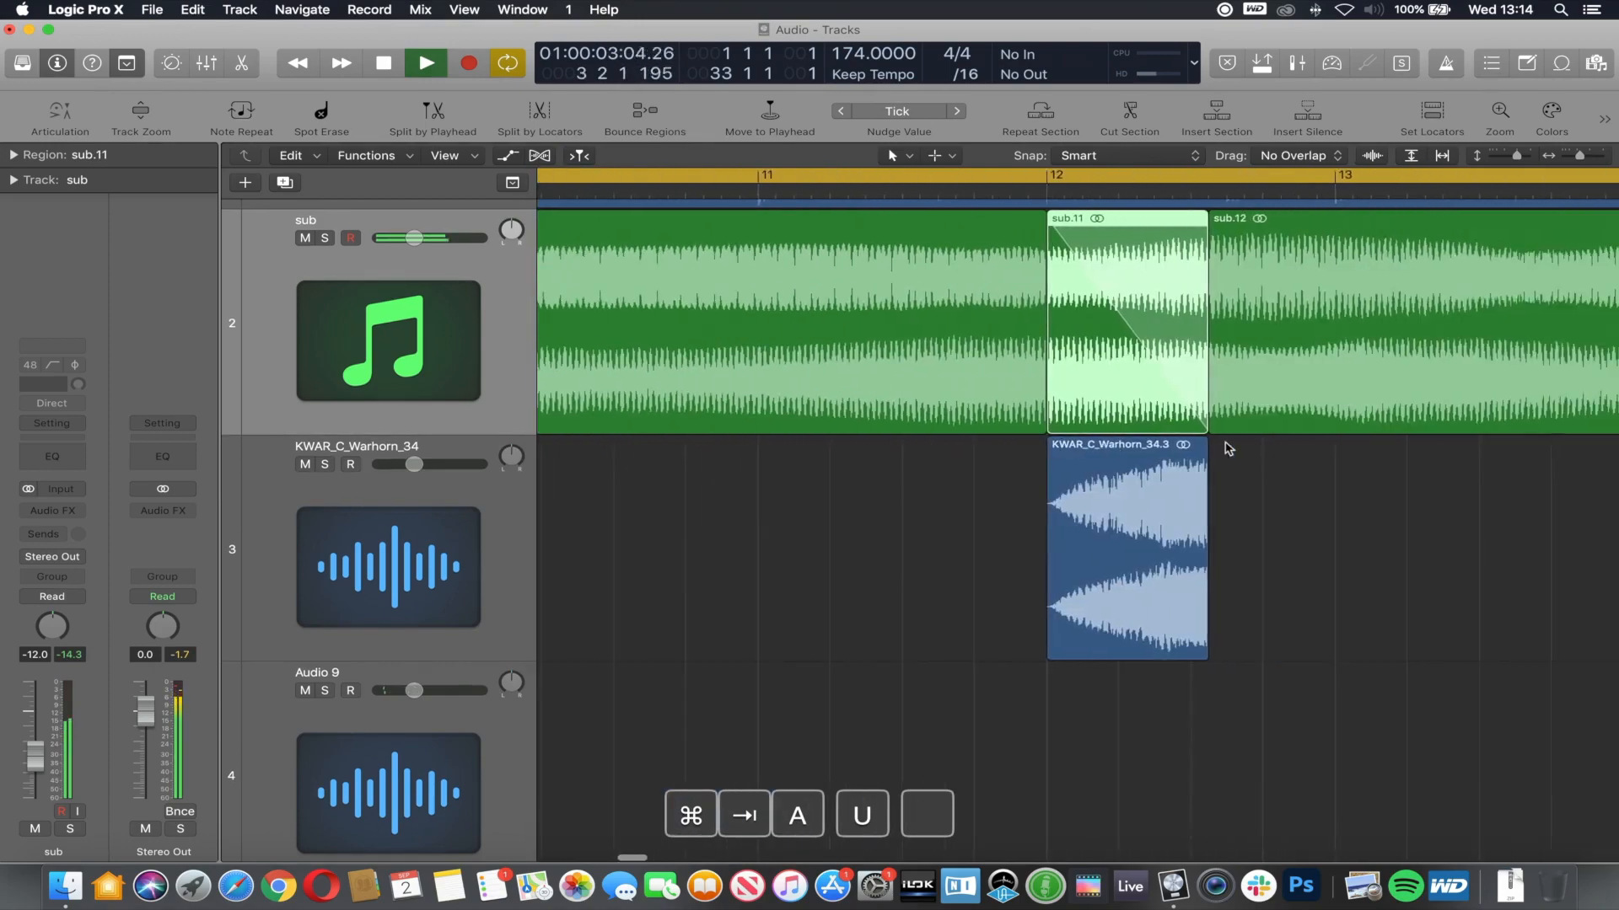
click(1250, 470)
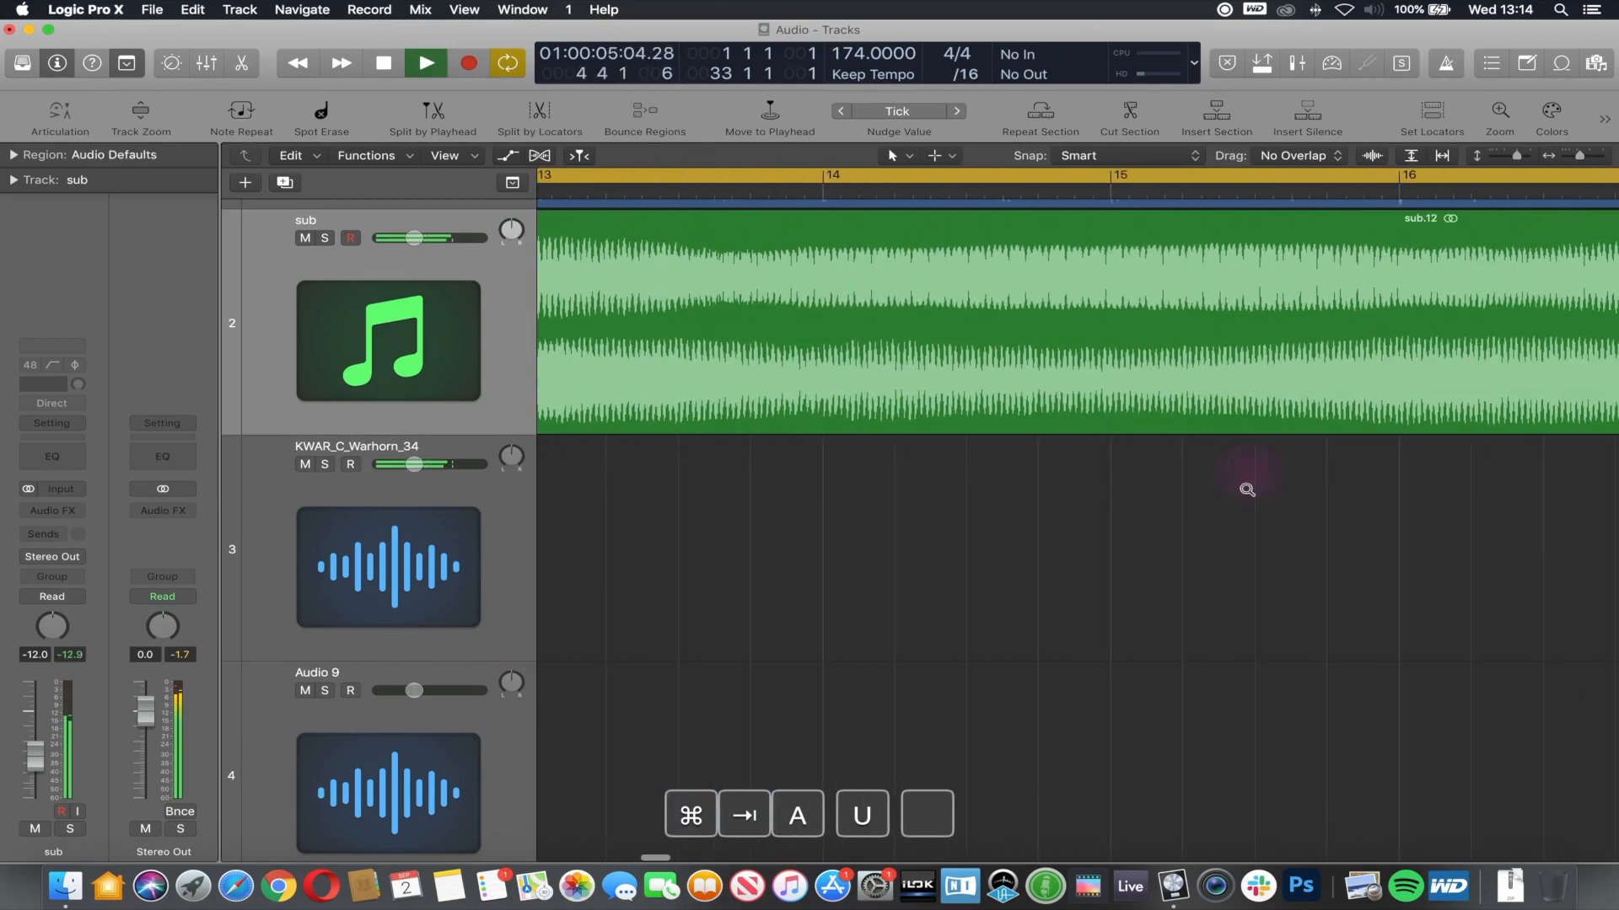
ctrl+alt+click(1247, 488)
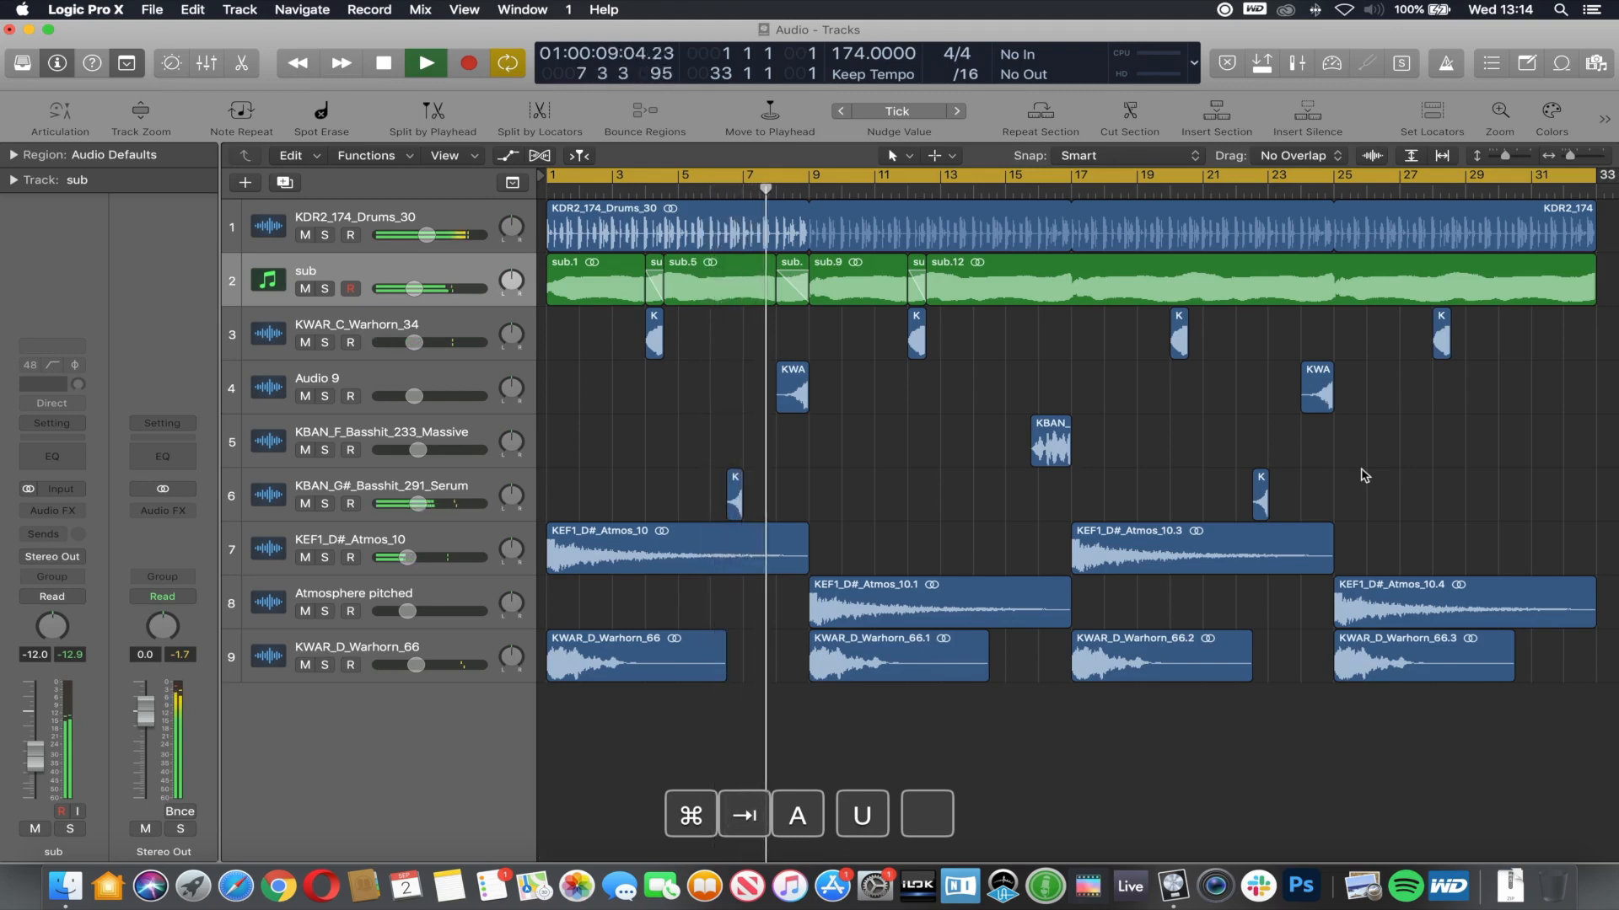
key(space)
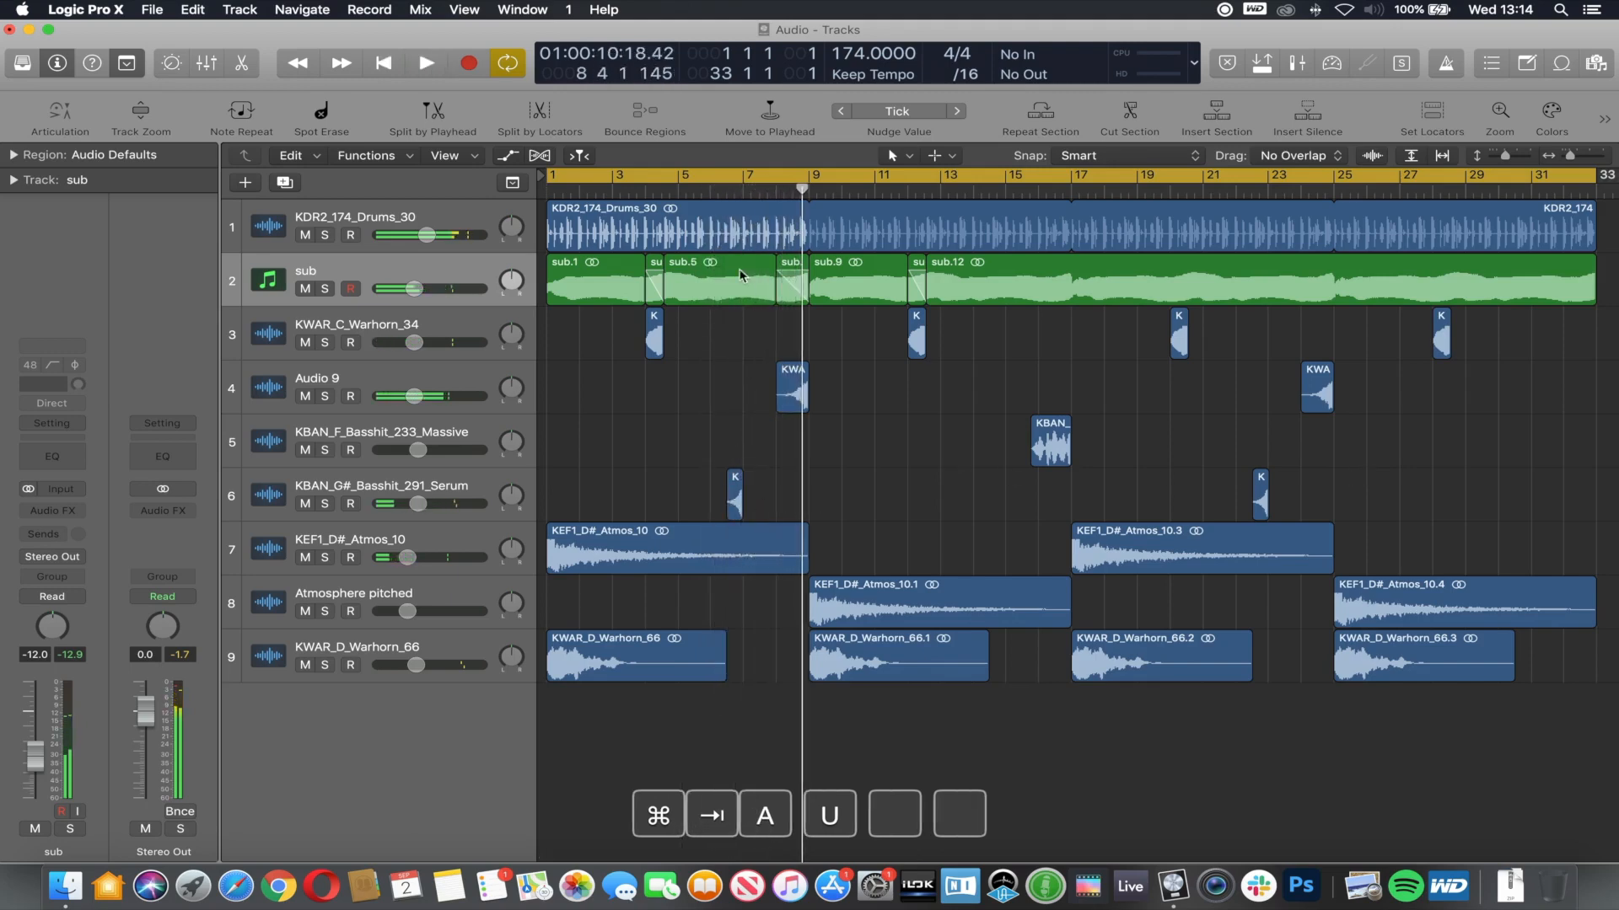
Step: Isolate the sub section from 6 3 1 1 to bar 7, matching the KBAN_G#_Basshit_291_Serum hit, and fade it out
click(727, 183)
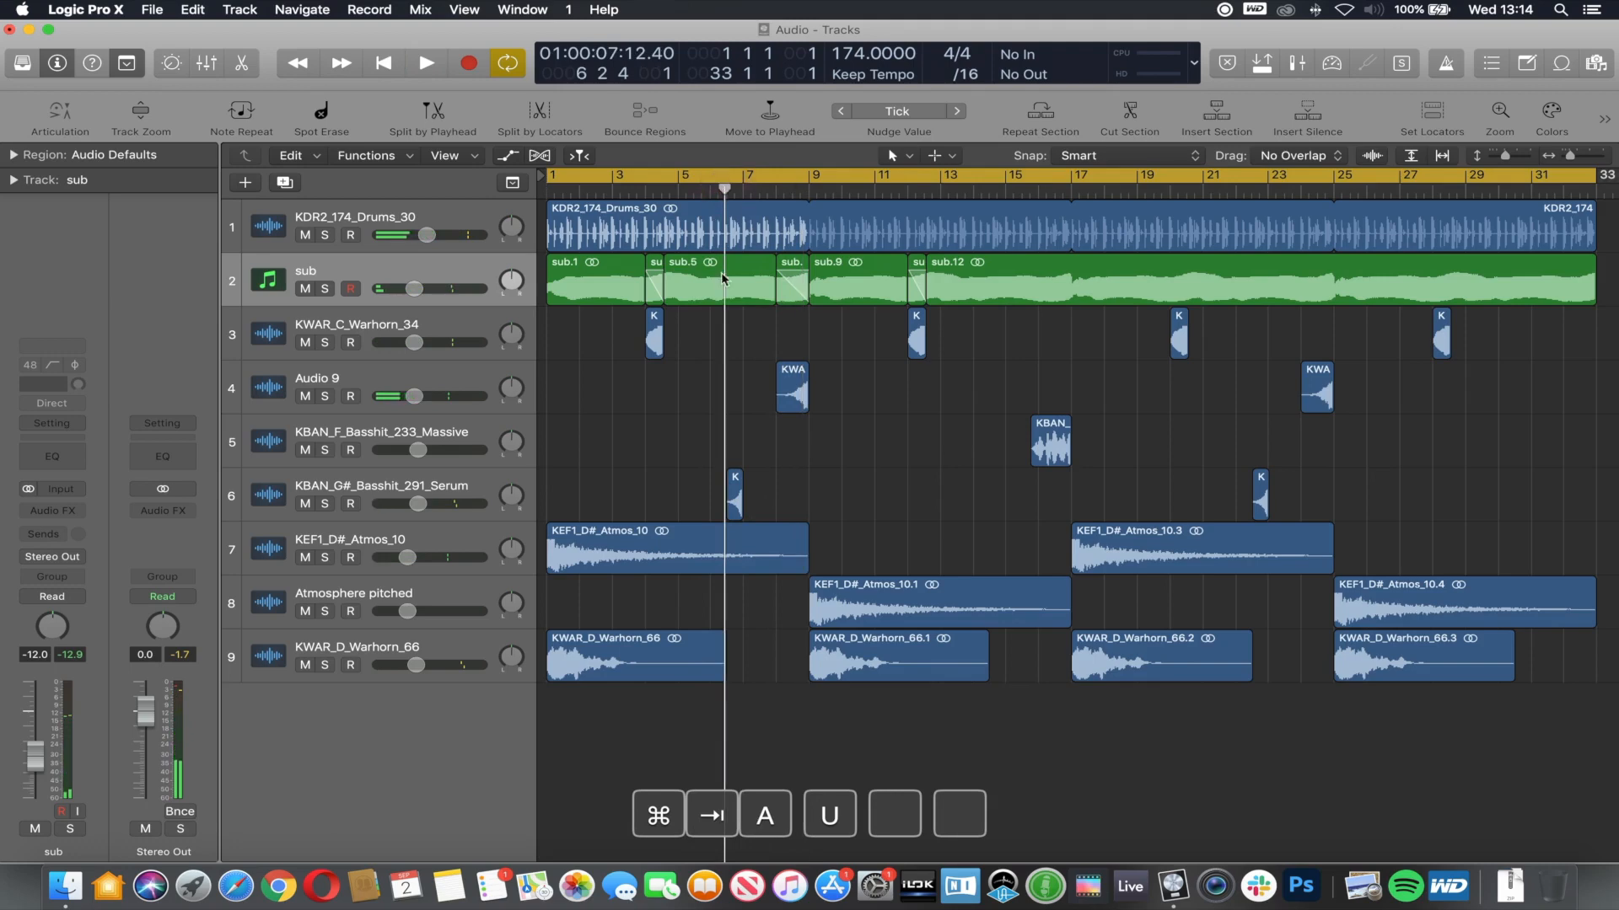
scroll(725, 319, down, 3)
scroll(722, 319, up, 10)
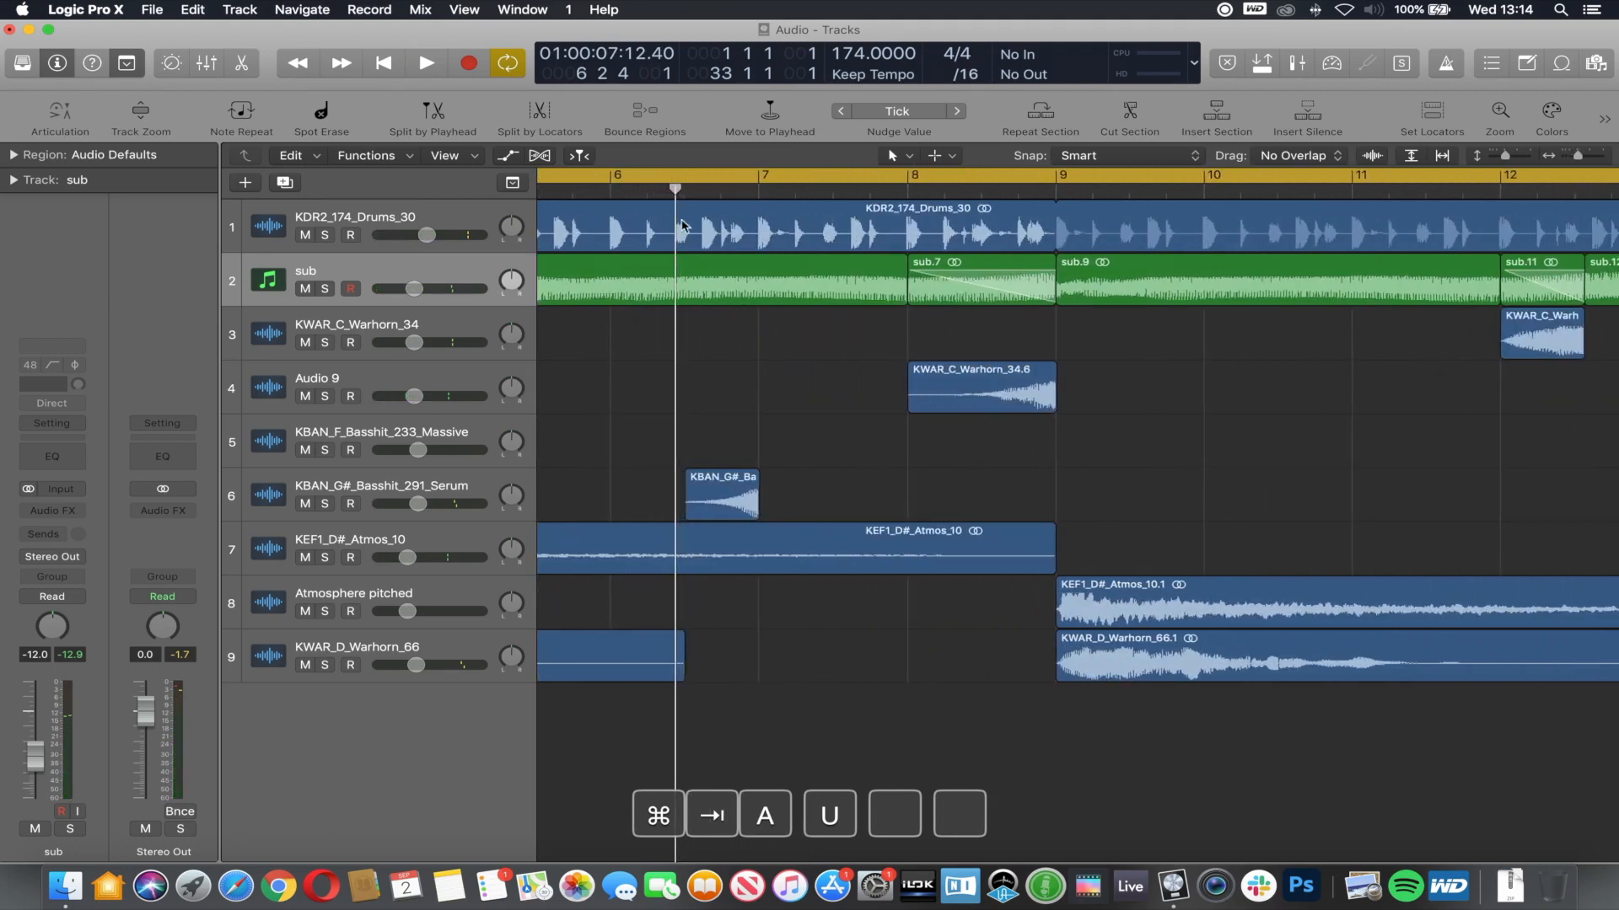
drag(677, 187, 683, 188)
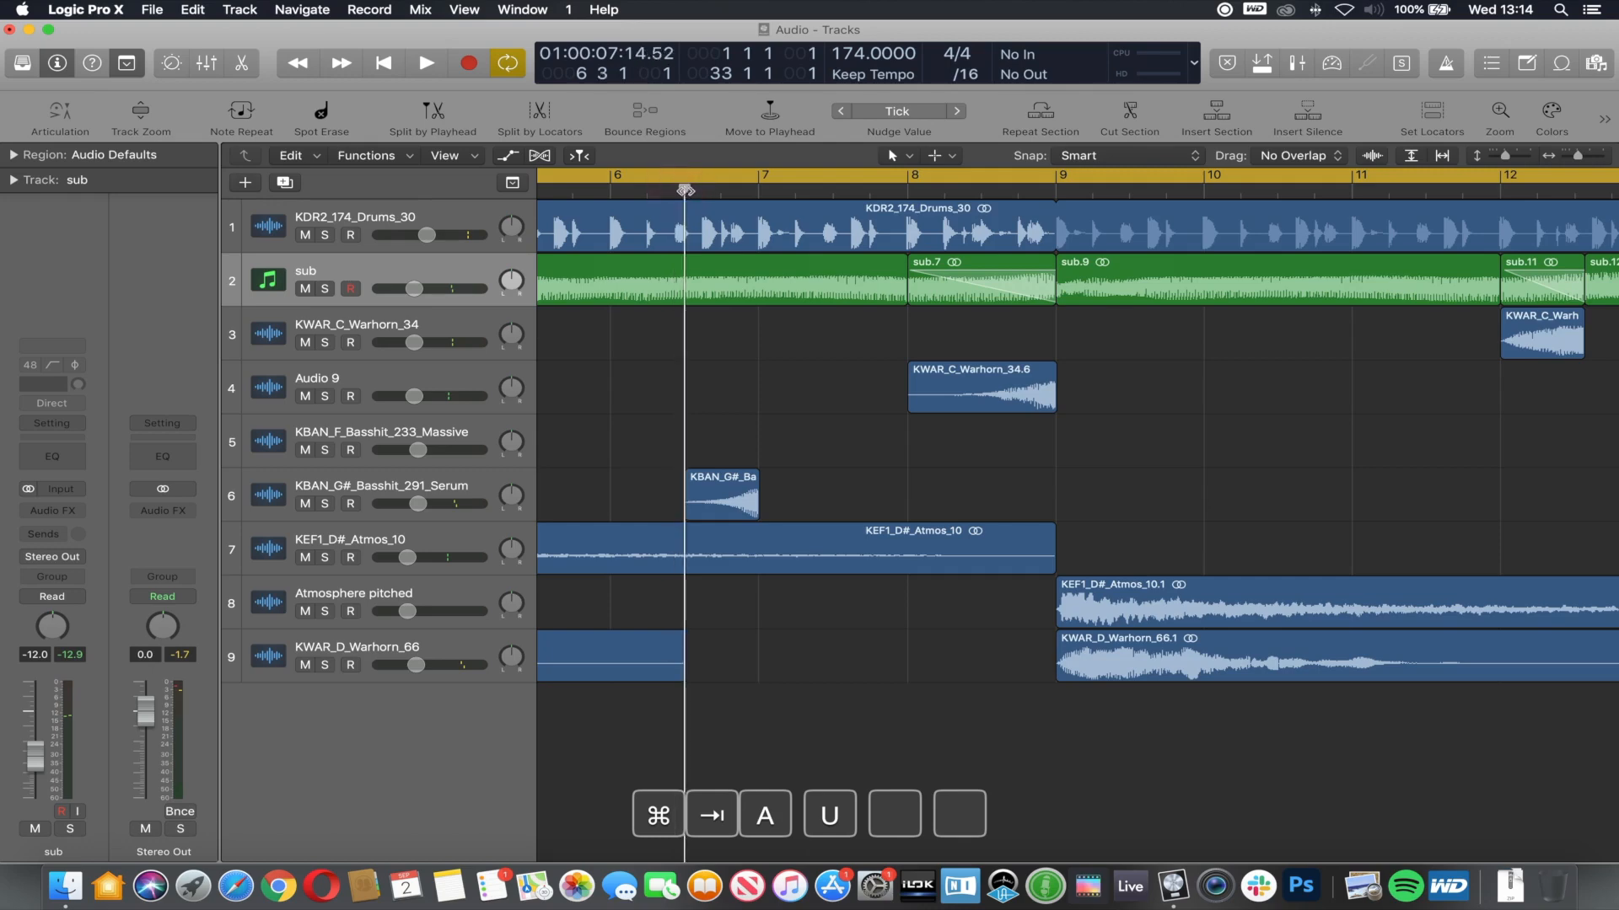
drag(684, 259, 758, 266)
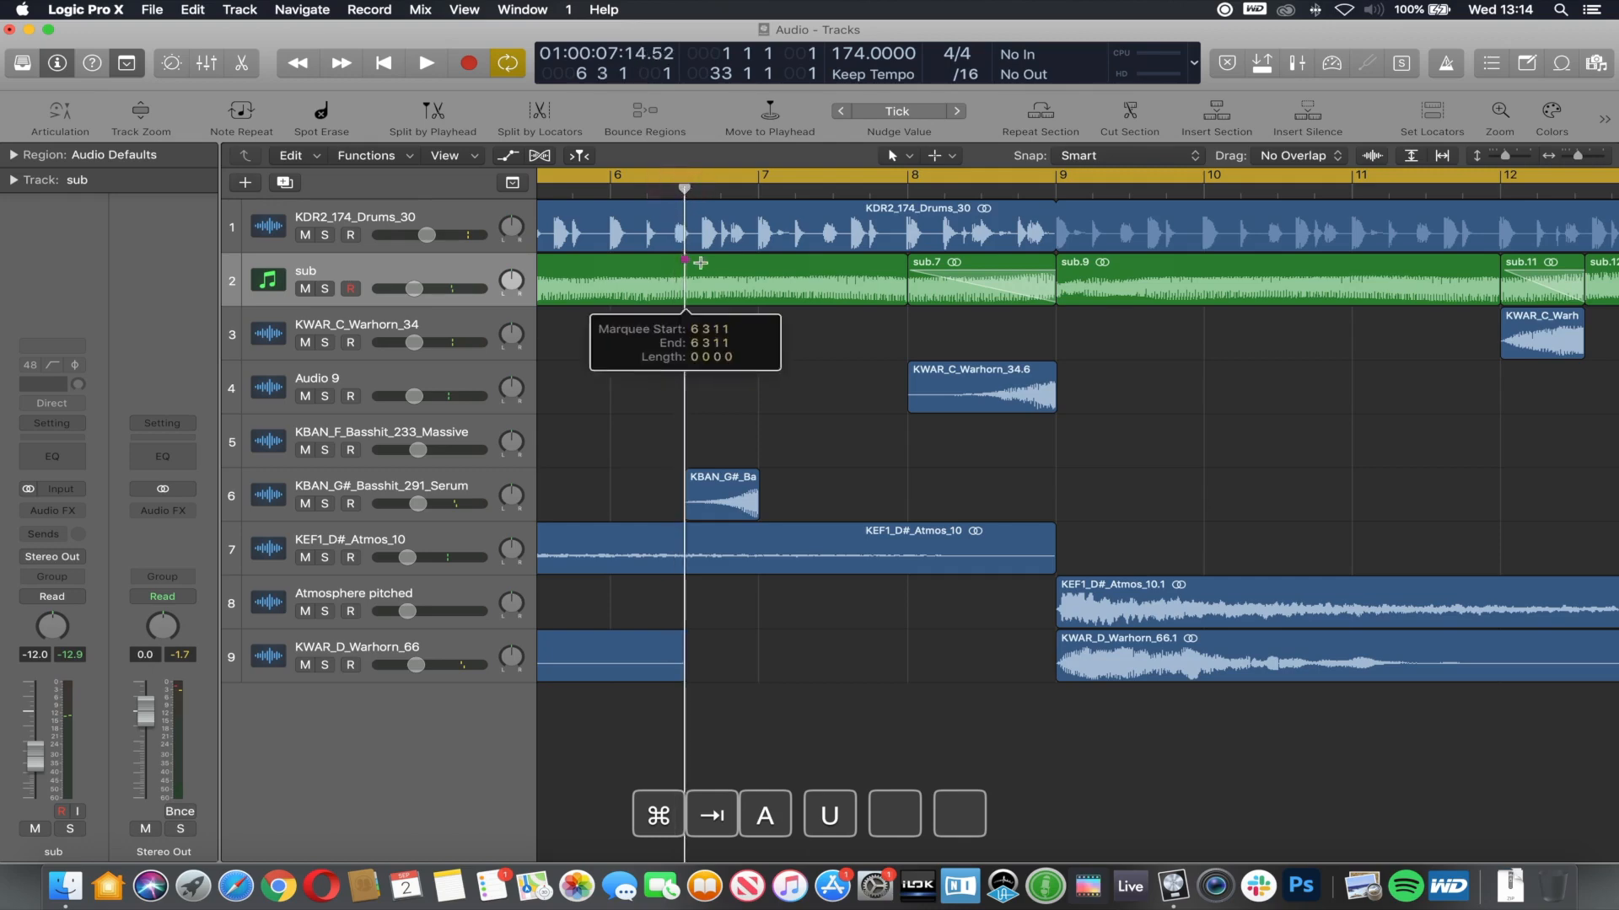
click(725, 276)
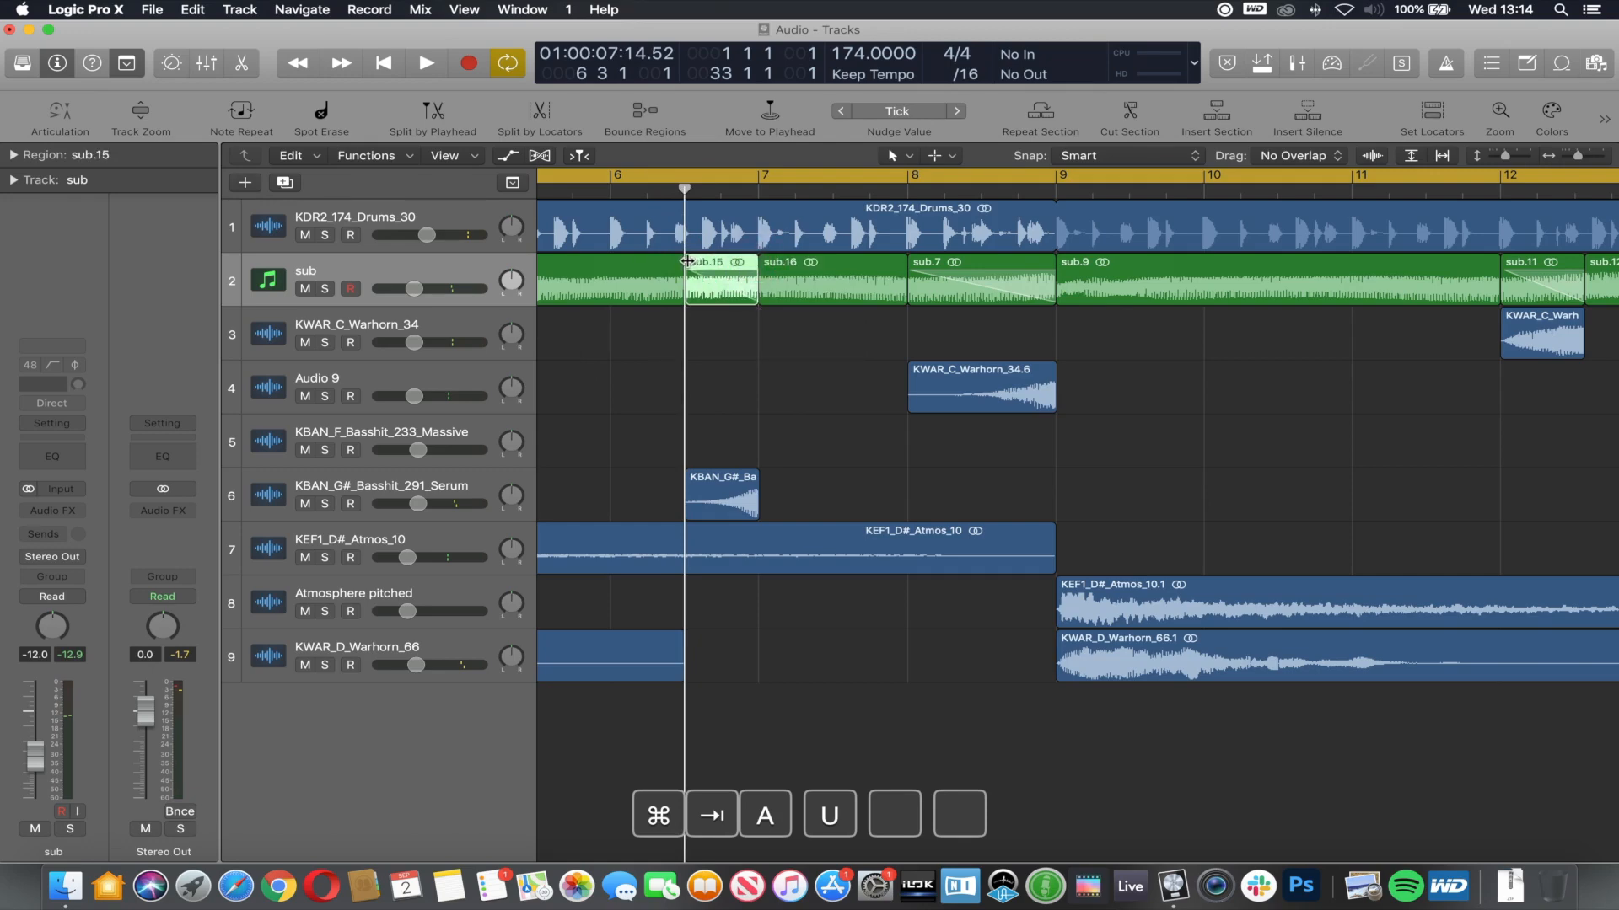
Step: Play the arrangement from the start and review the faded sub sections against the bass hits that follow
key(space)
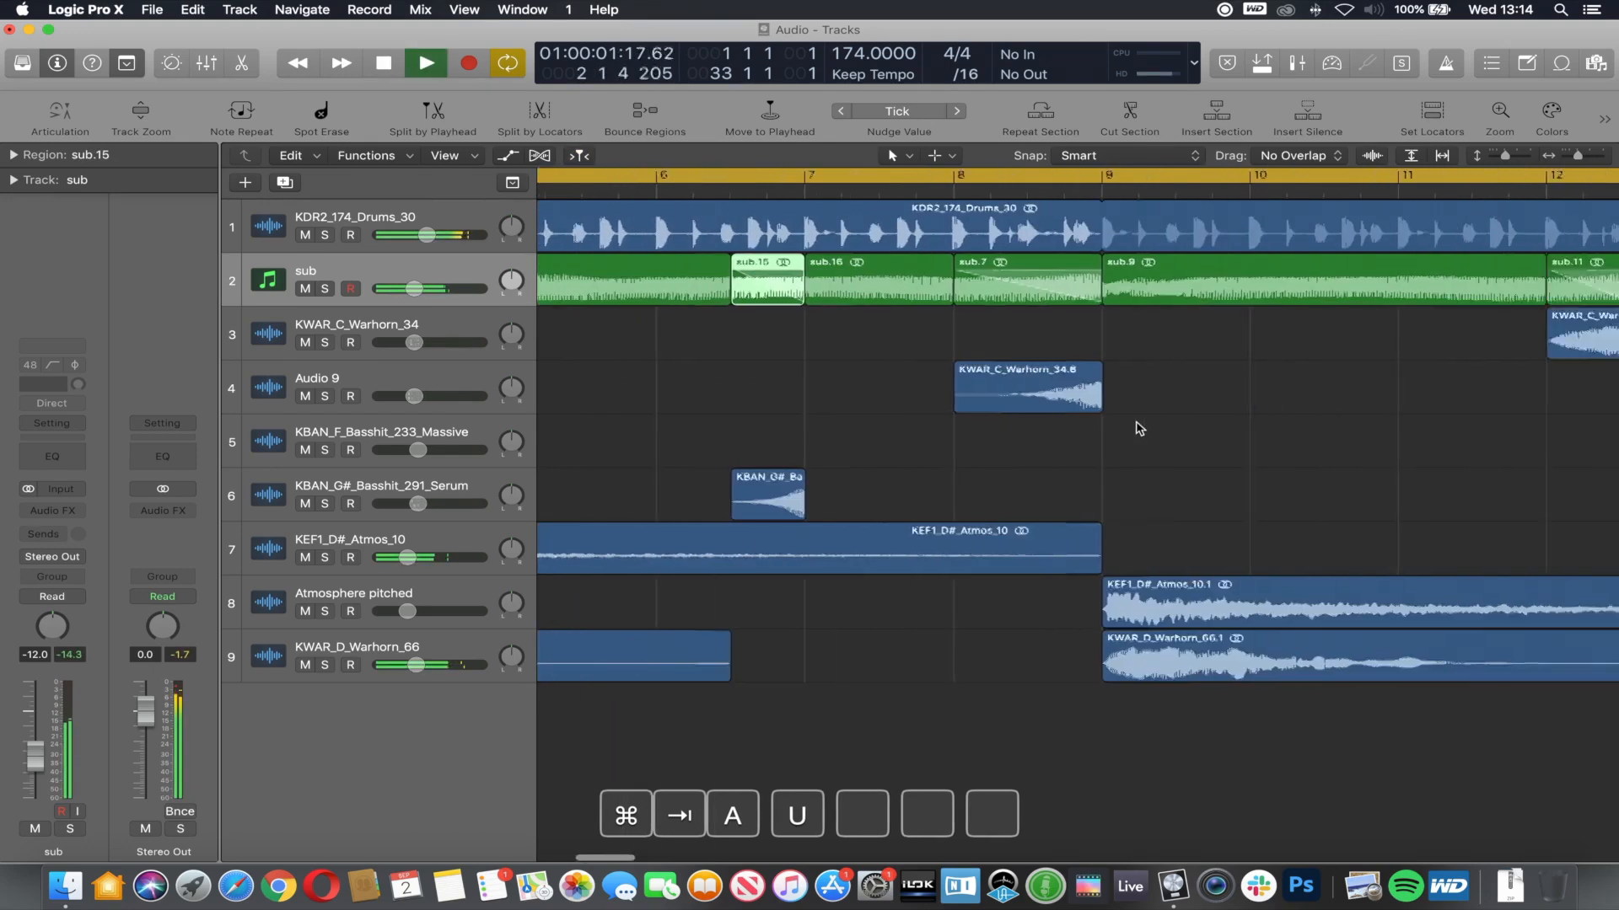
scroll(1138, 428, right, 10)
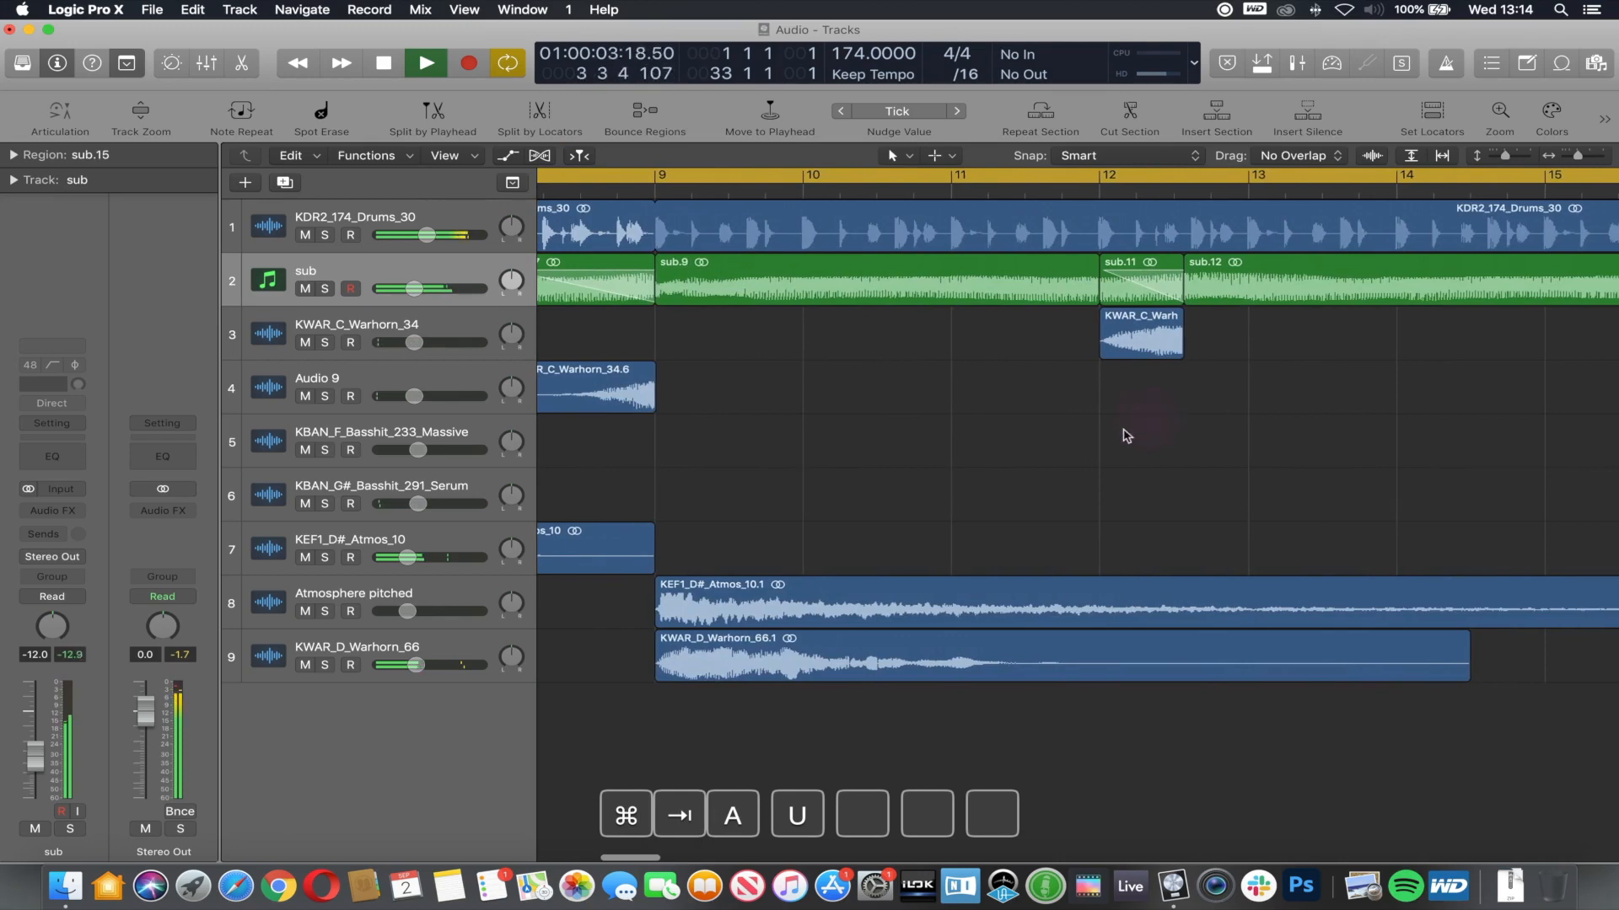
scroll(1128, 435, down, 8)
scroll(1133, 438, left, 5)
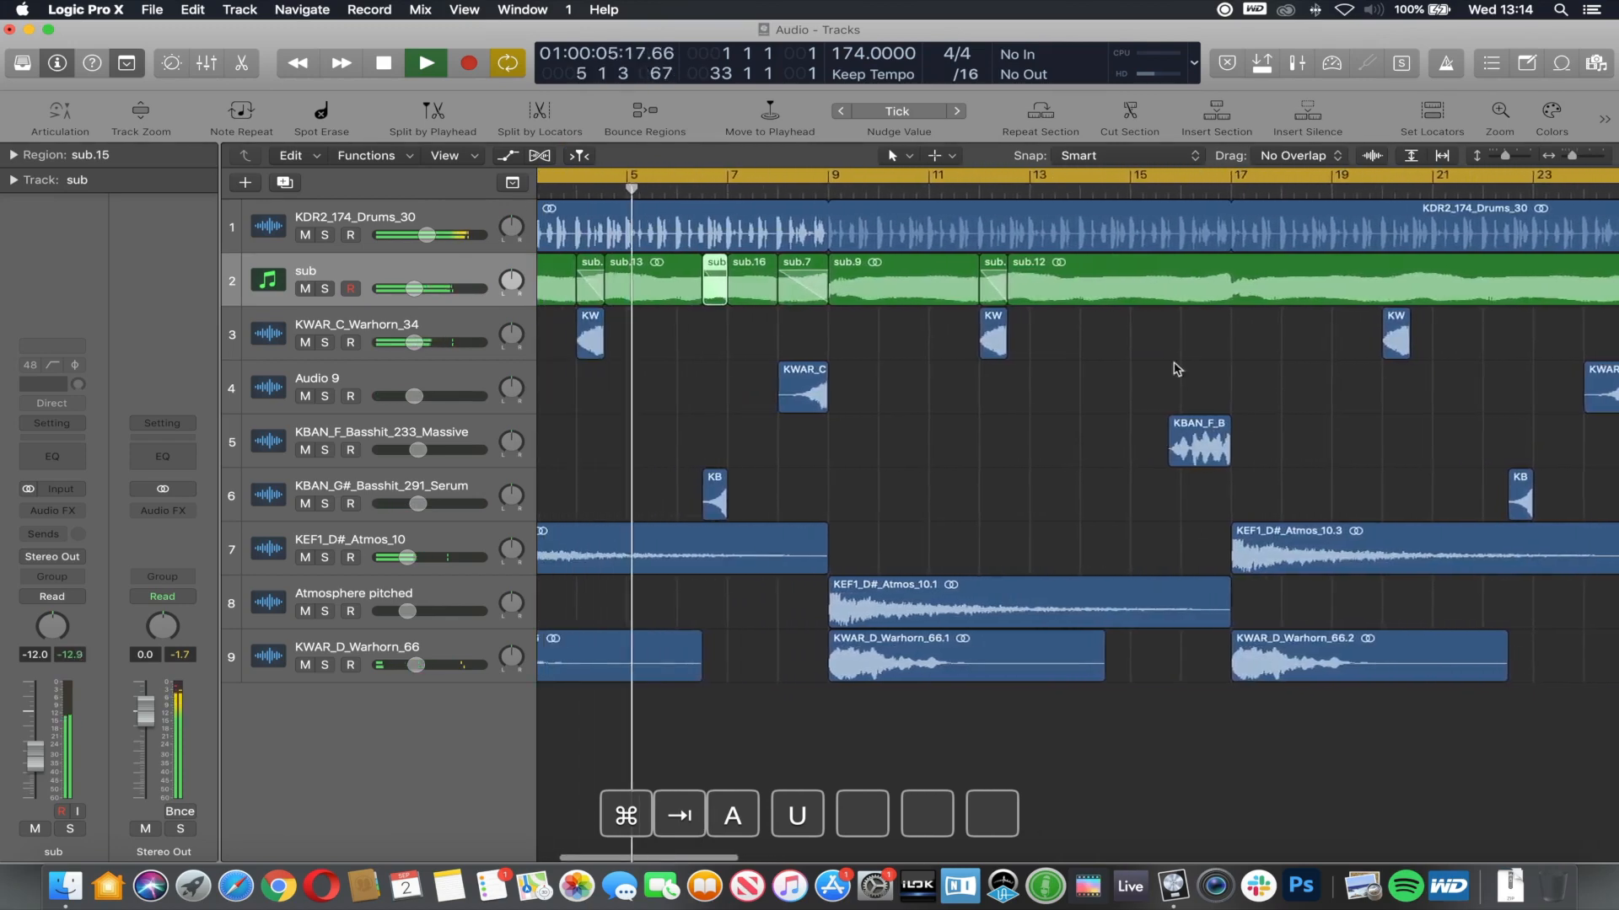
Step: Isolate the sub section from bar 16 to bar 17, under the KBAN_F_Basshit_233_Massive hit, and fade it out
drag(1262, 285, 1213, 285)
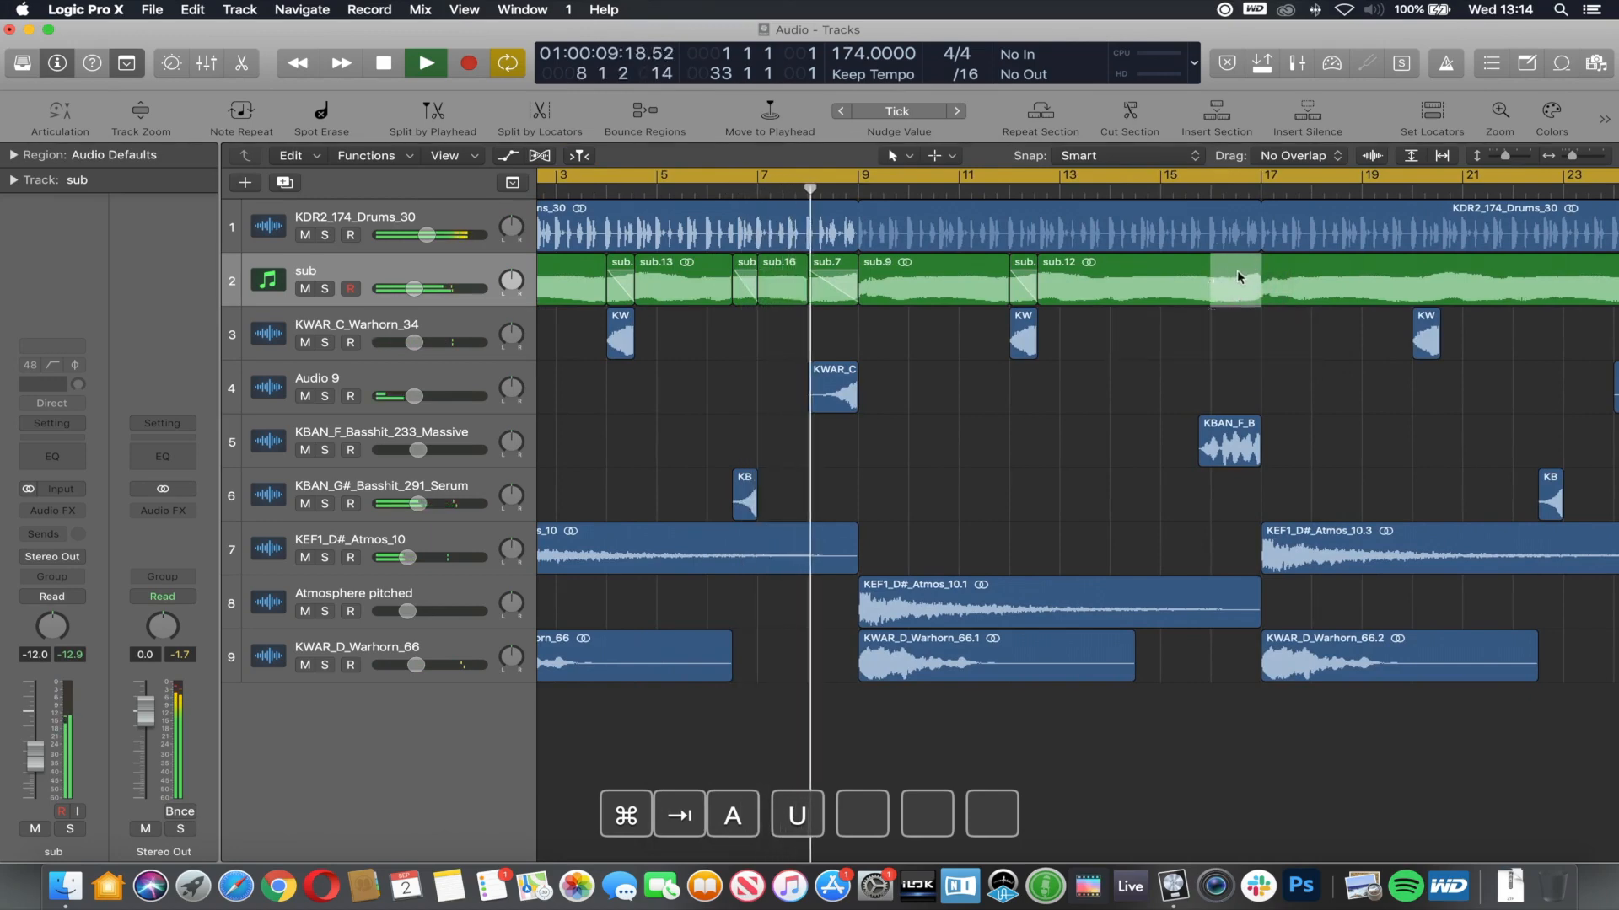
click(1238, 276)
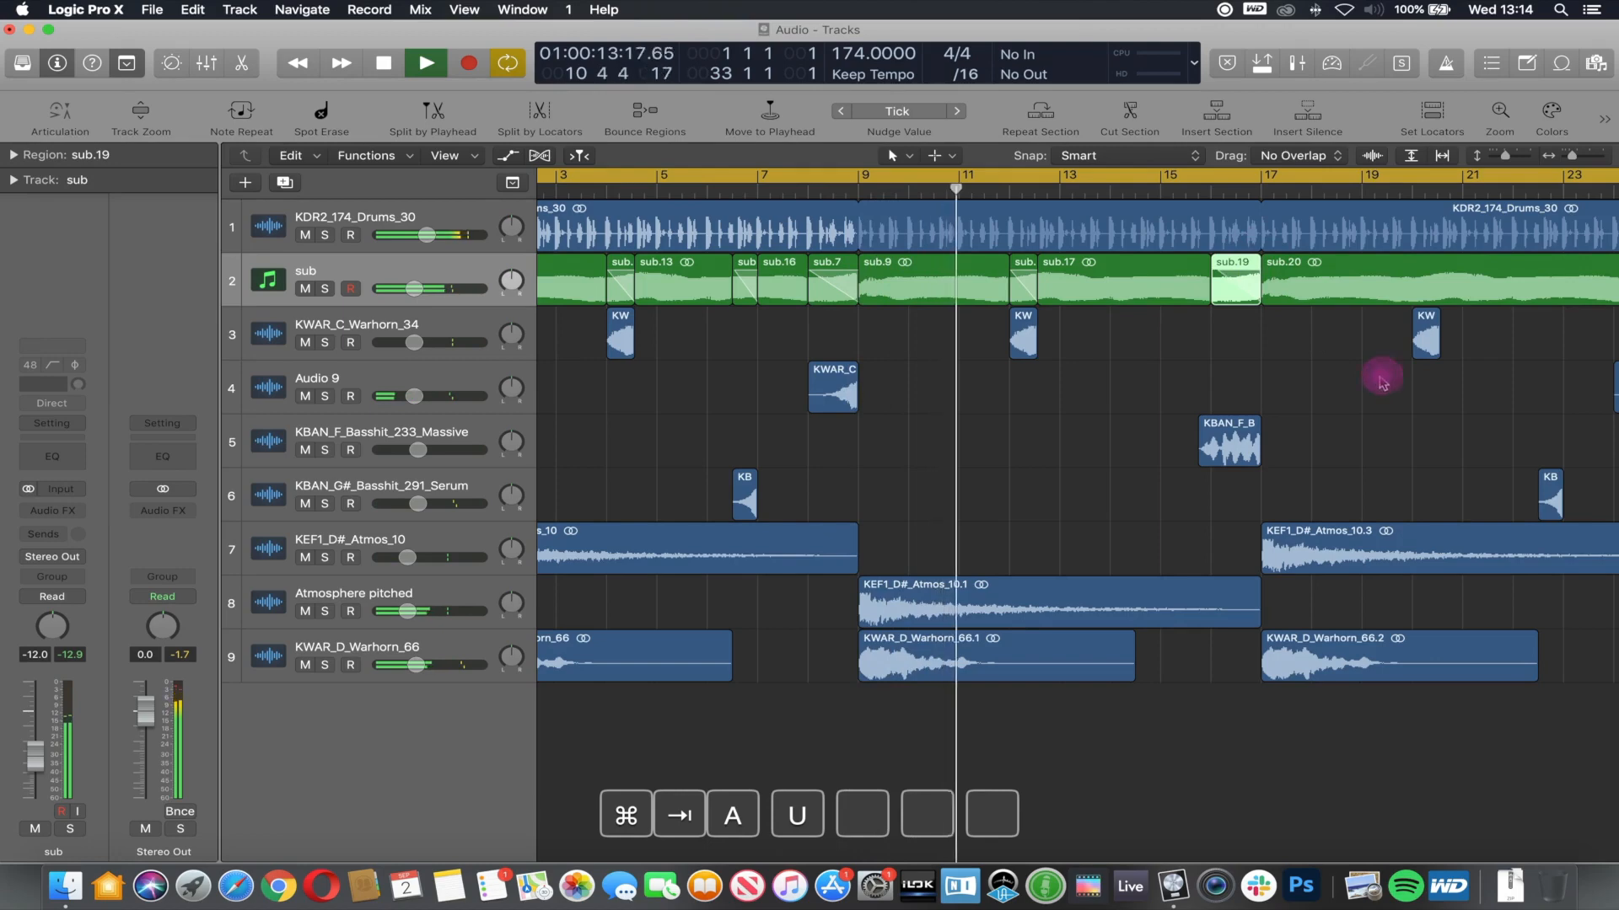
Step: Replace the sub from bar 17 onward with a repeat of the edited sub regions from bars 1 to 17
scroll(1352, 376, down, 5)
click(1068, 273)
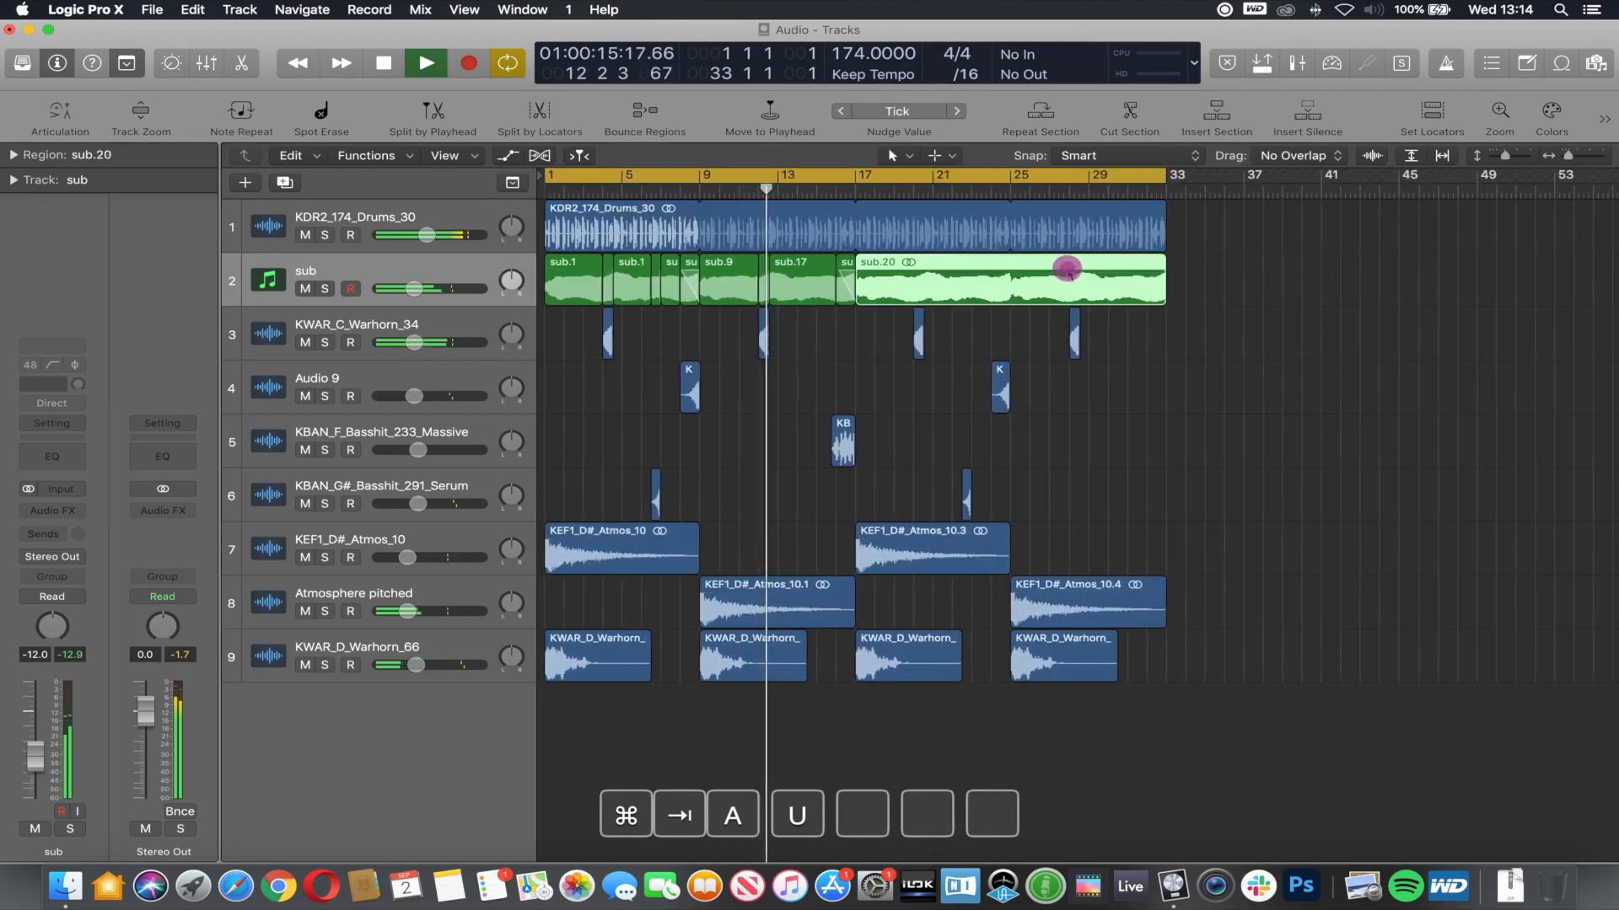
key(BackSpace)
drag(920, 268, 576, 275)
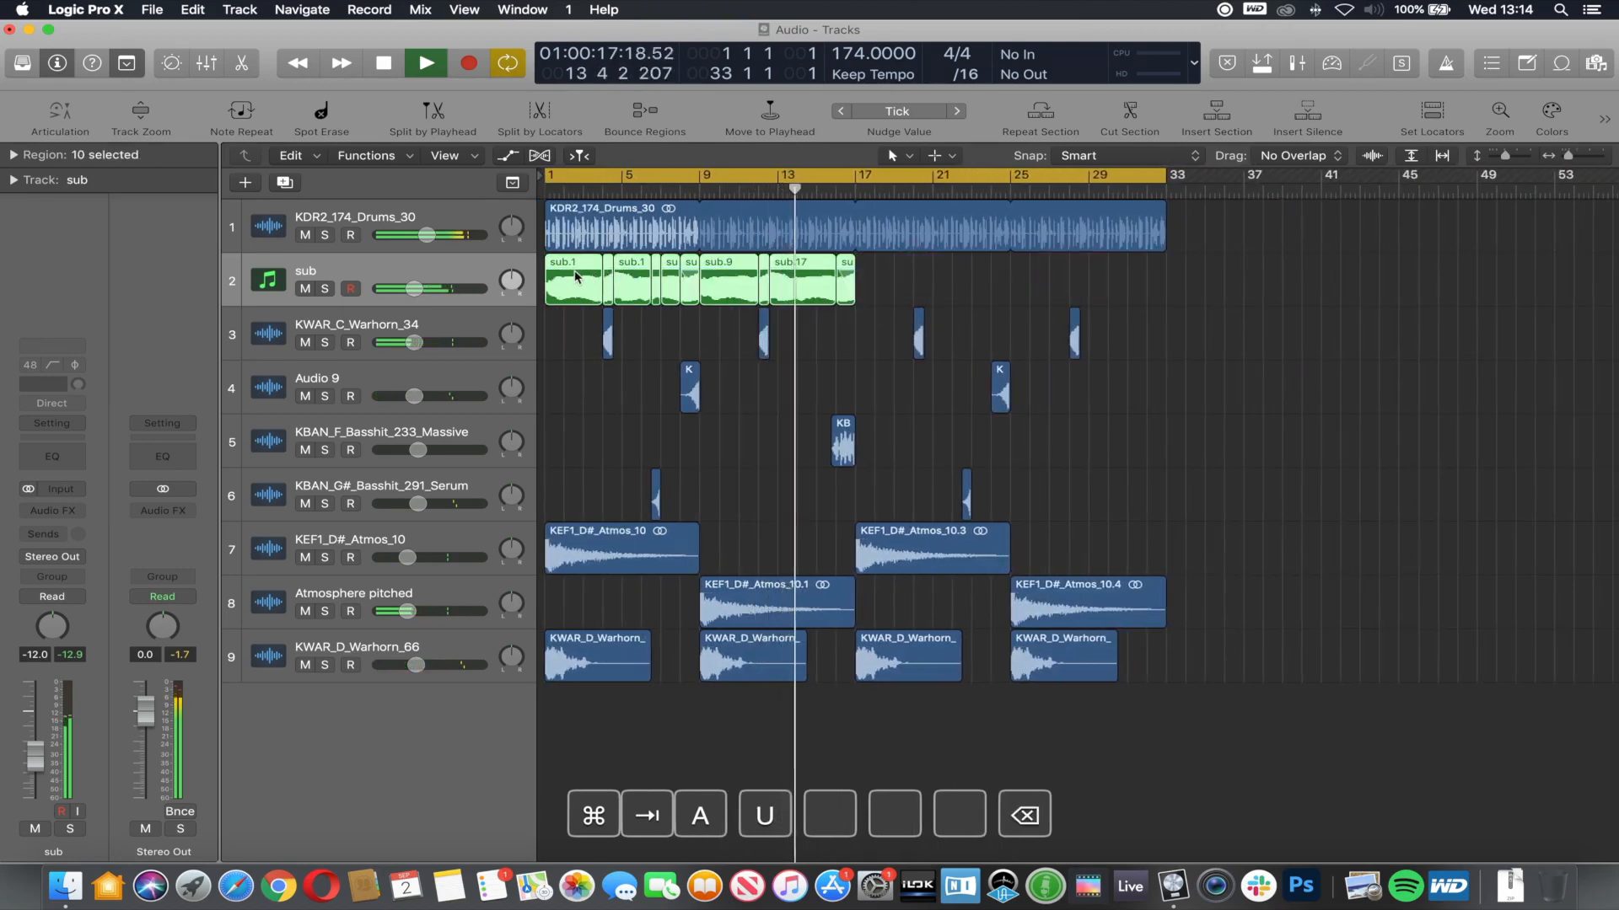
key(super+r)
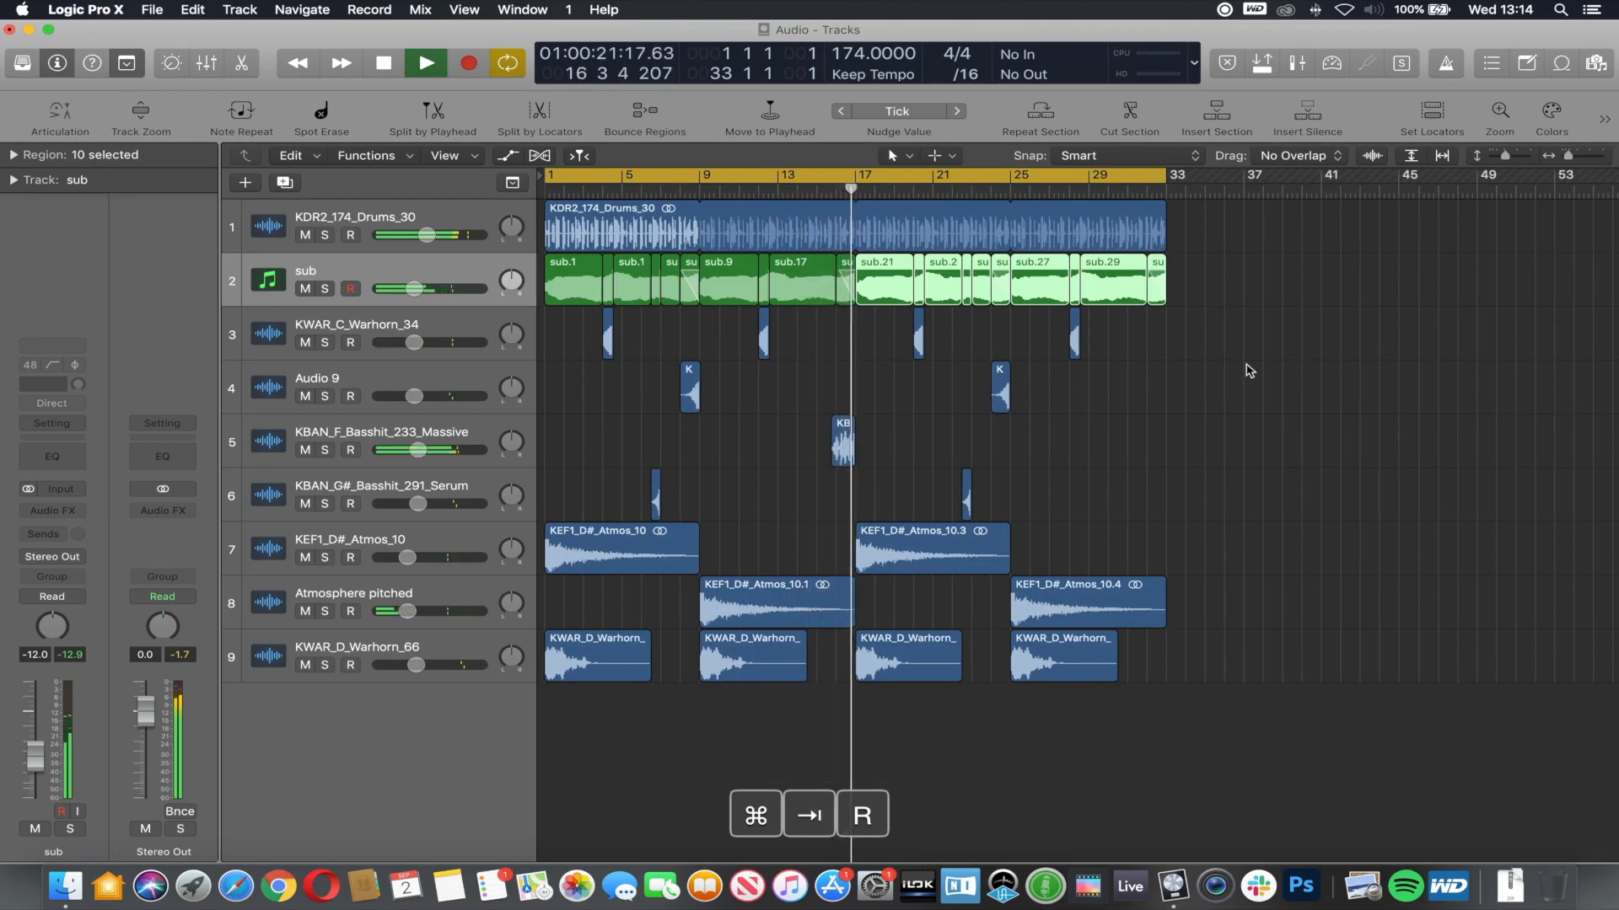
click(1221, 434)
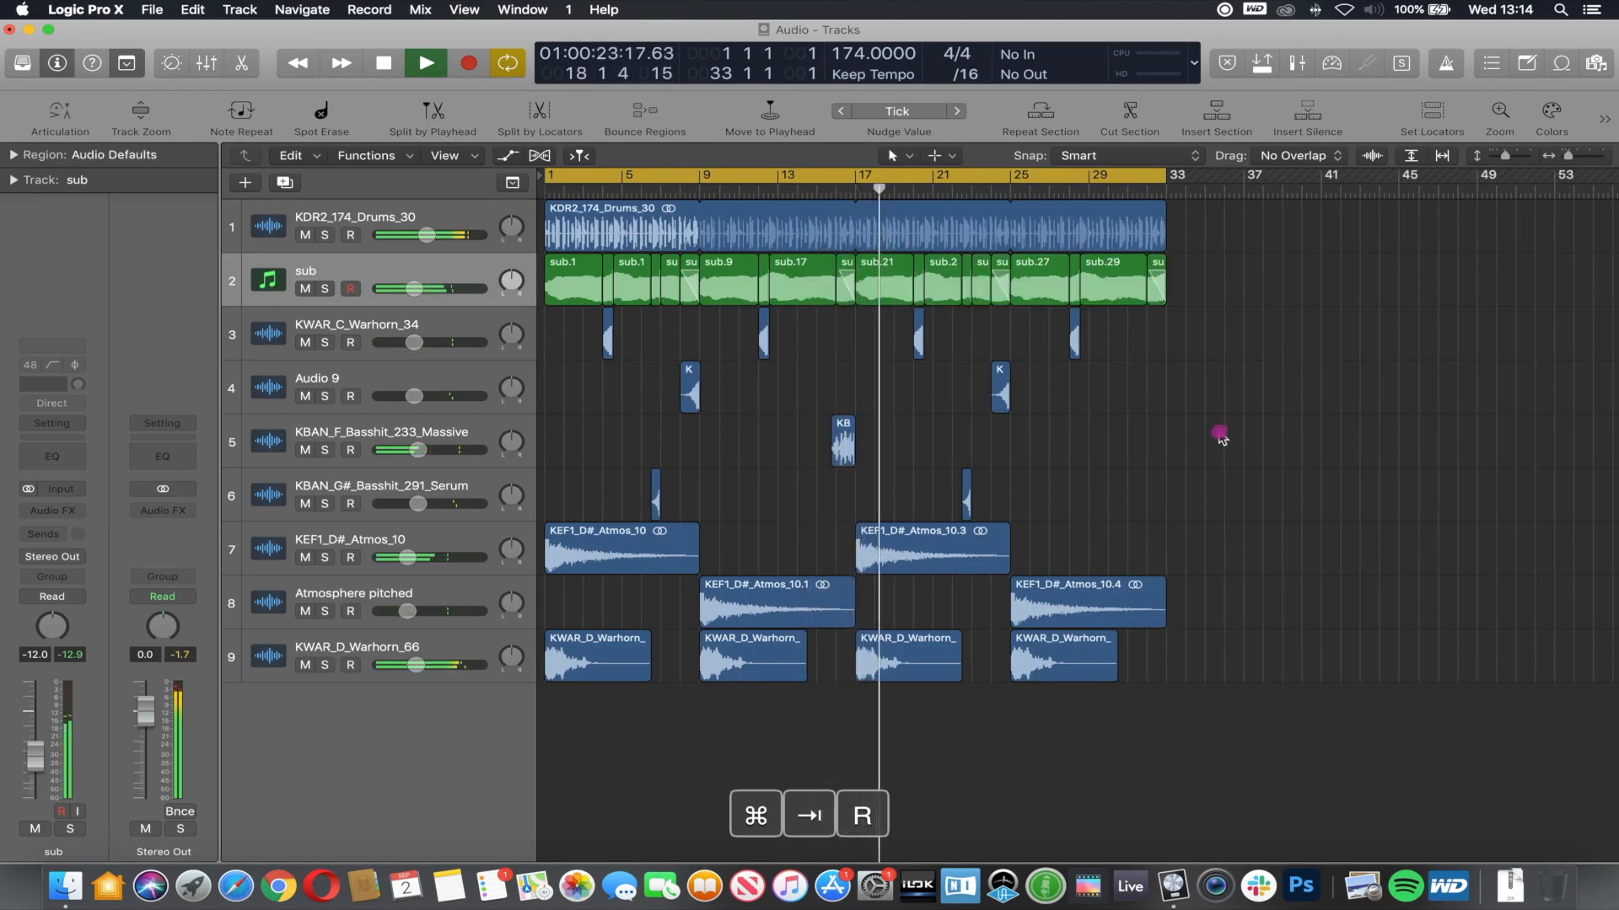
Step: Copy the KBAN_F_Basshit_233_Massive hit from bar 16 so the copy ends at bar 33, and play the arrangement to its end
drag(848, 439, 1160, 445)
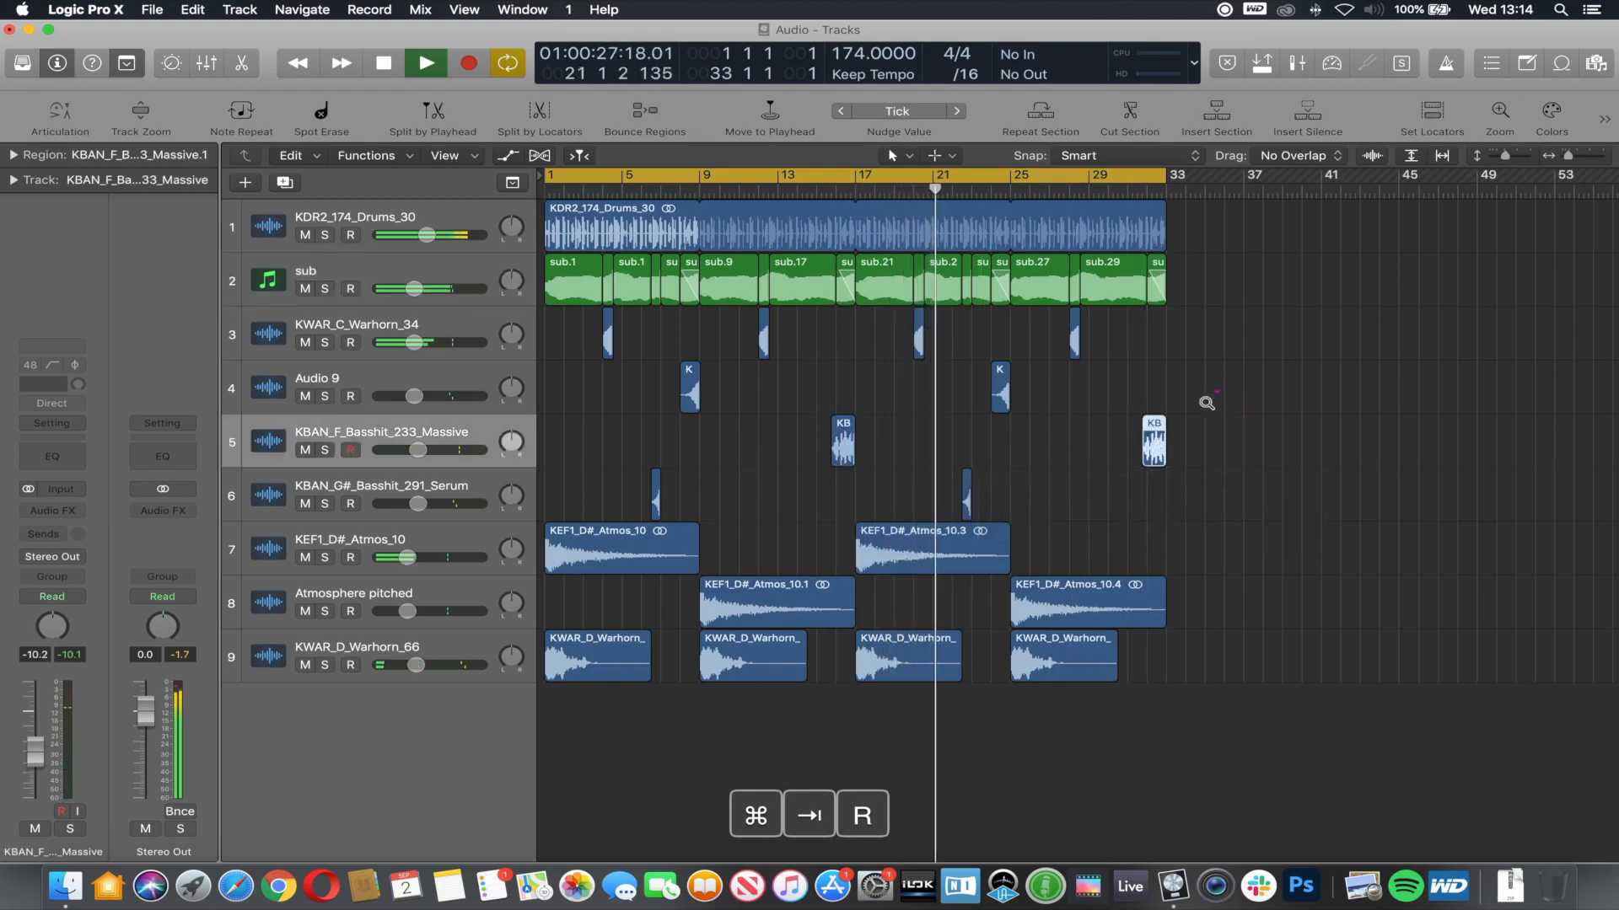
ctrl+alt+click(1212, 388)
ctrl+alt+click(1106, 329)
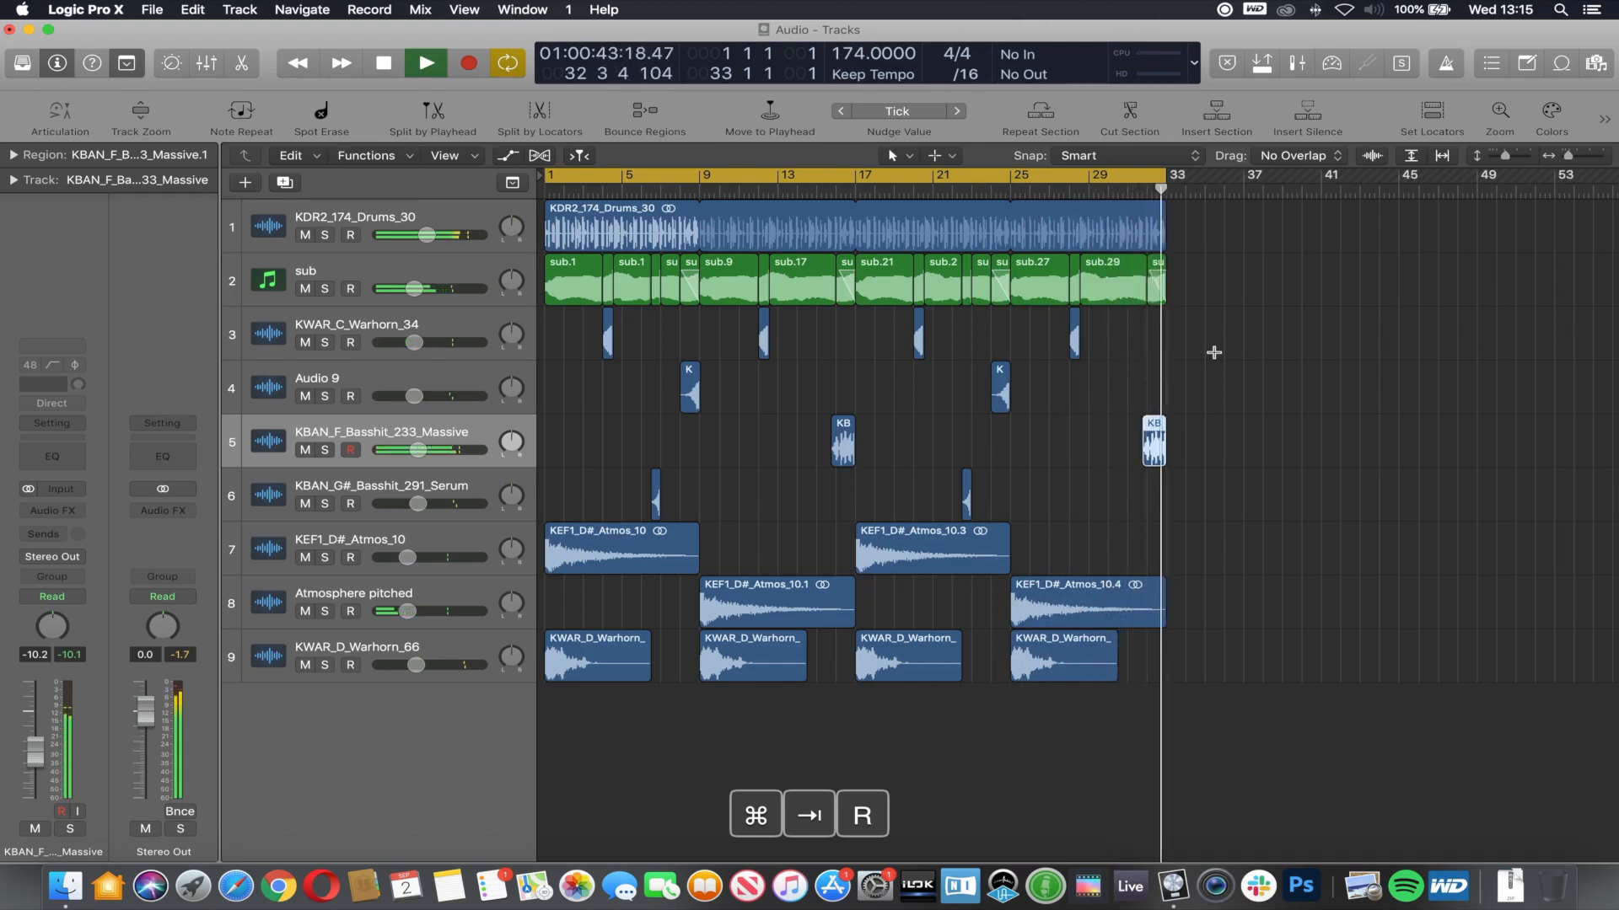
key(space)
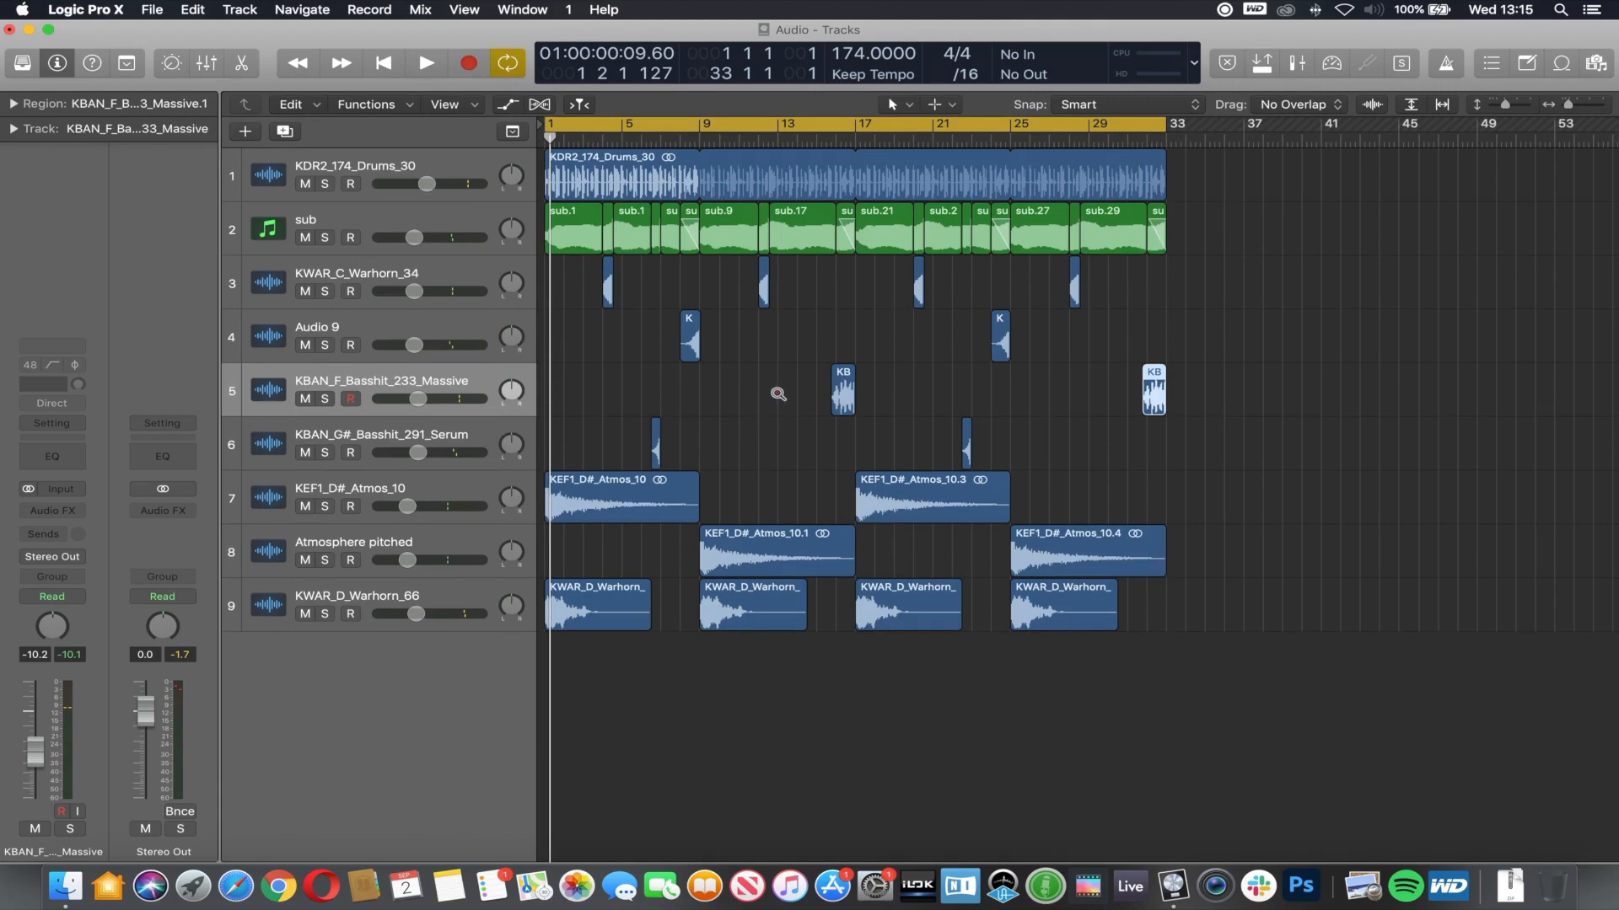
Step: Open the KWAR_C_Warhorn_34 region at bar 4 in the audio editor and show its complete source file
drag(776, 390, 544, 683)
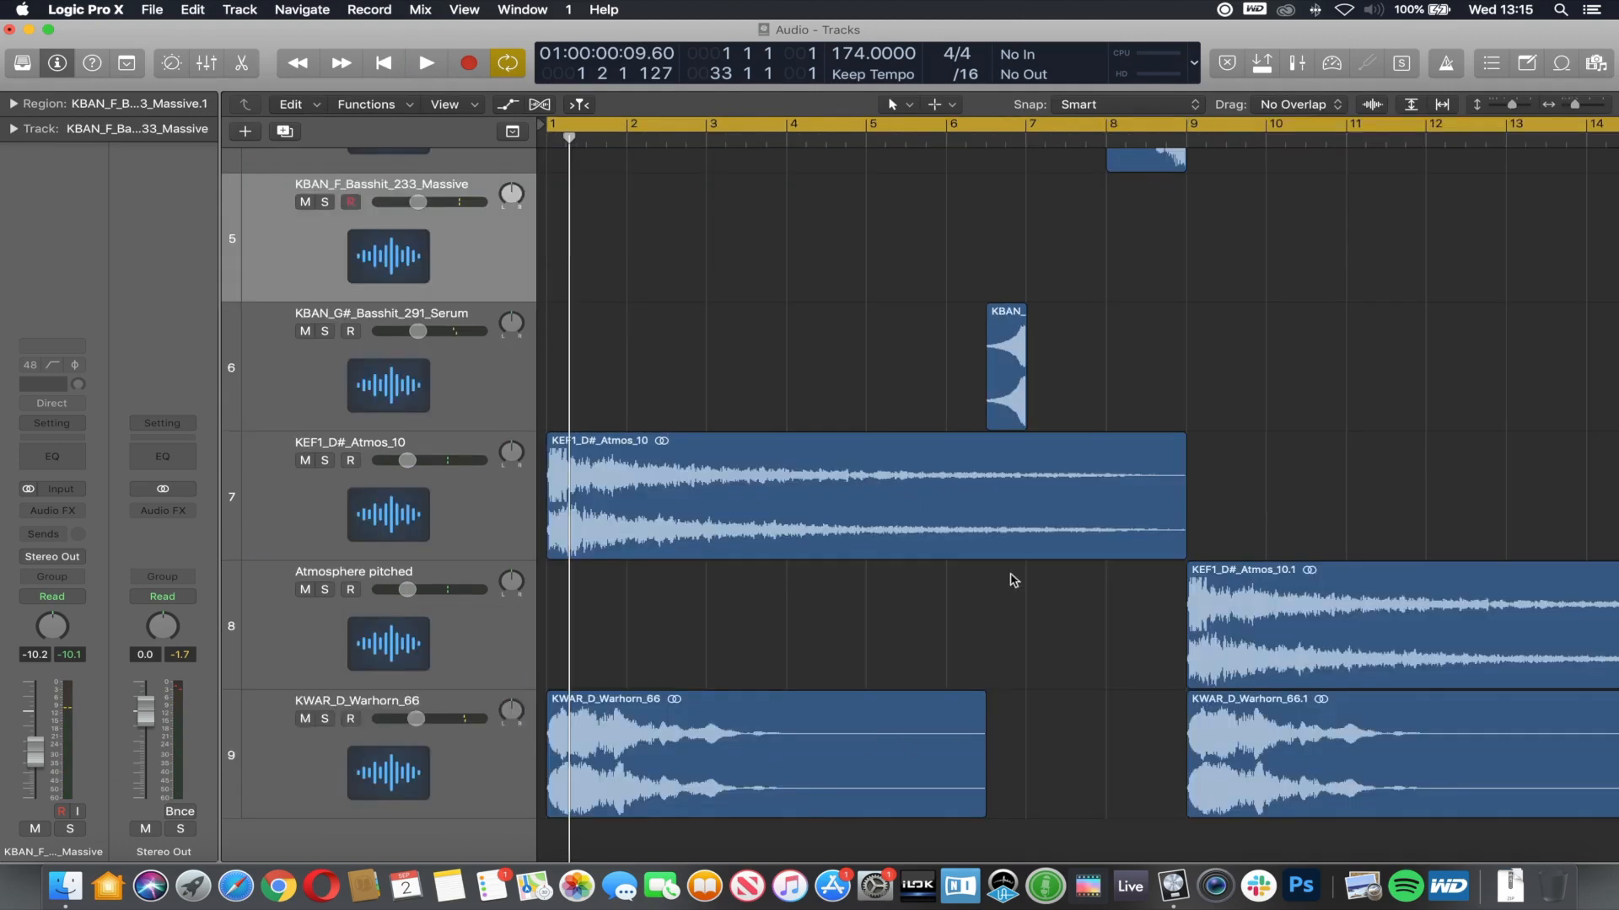
scroll(1264, 420, up, 5)
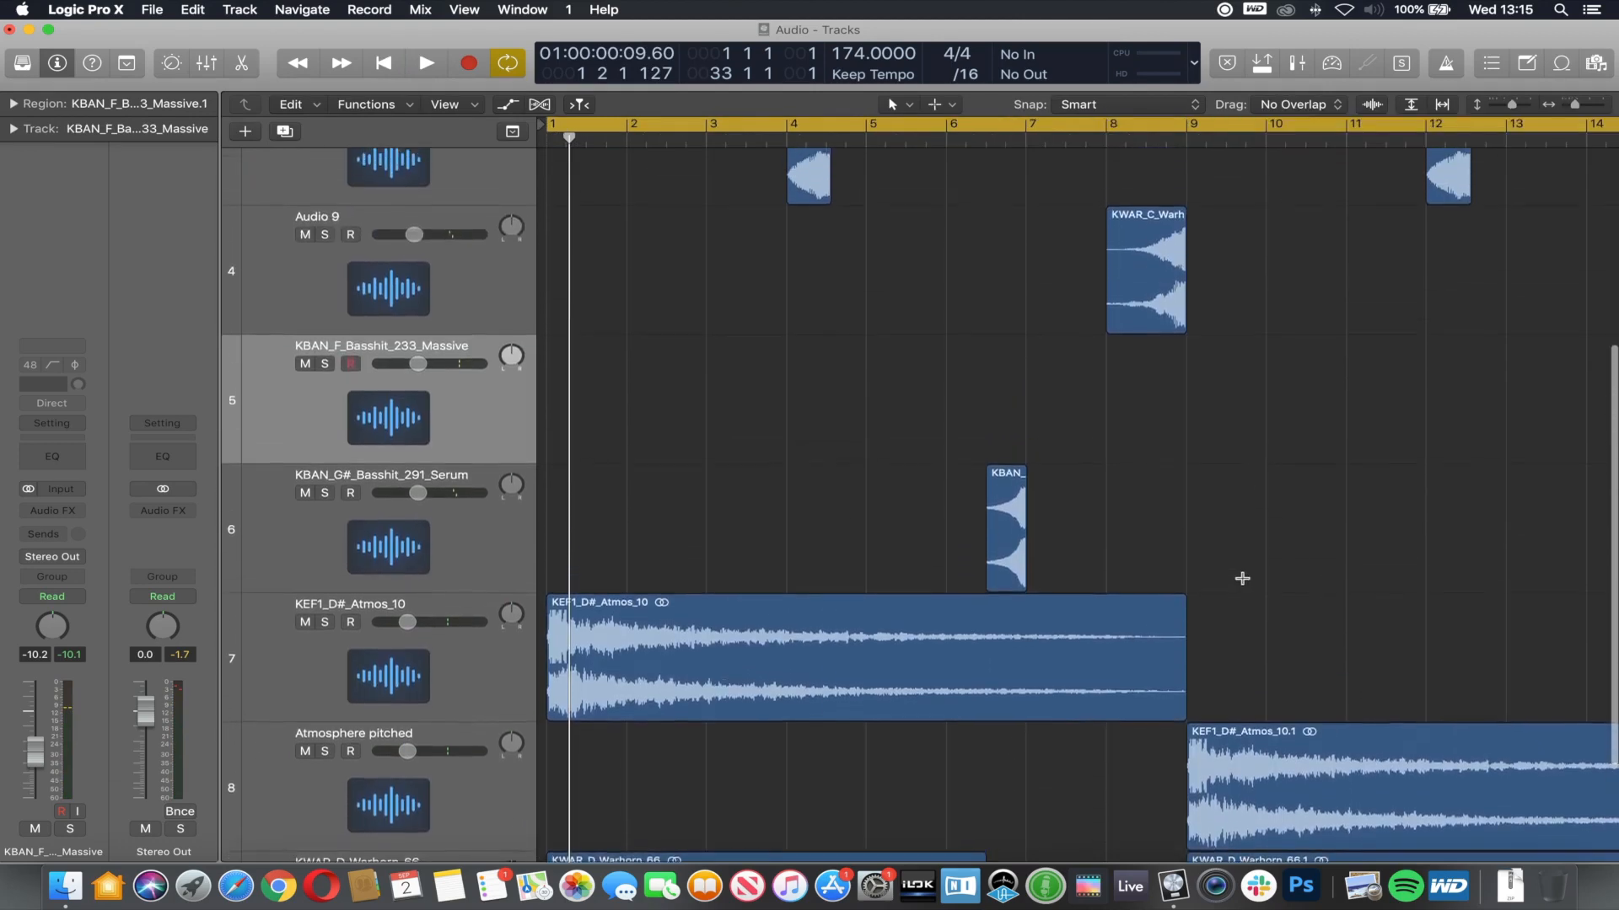
drag(875, 421, 718, 240)
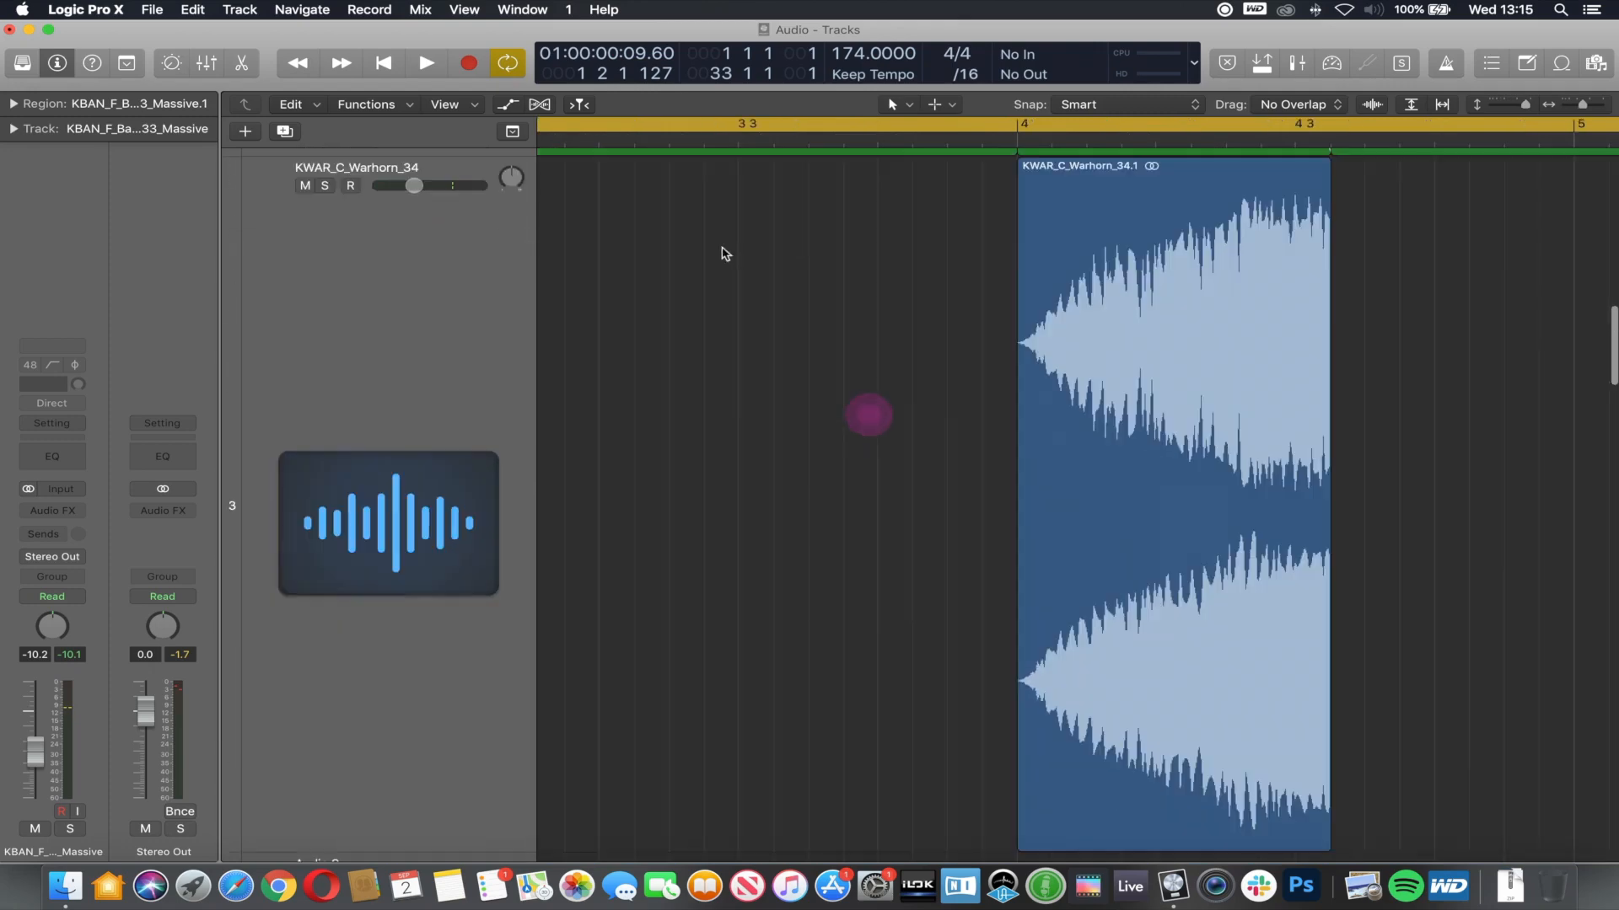
scroll(1069, 194, right, 3)
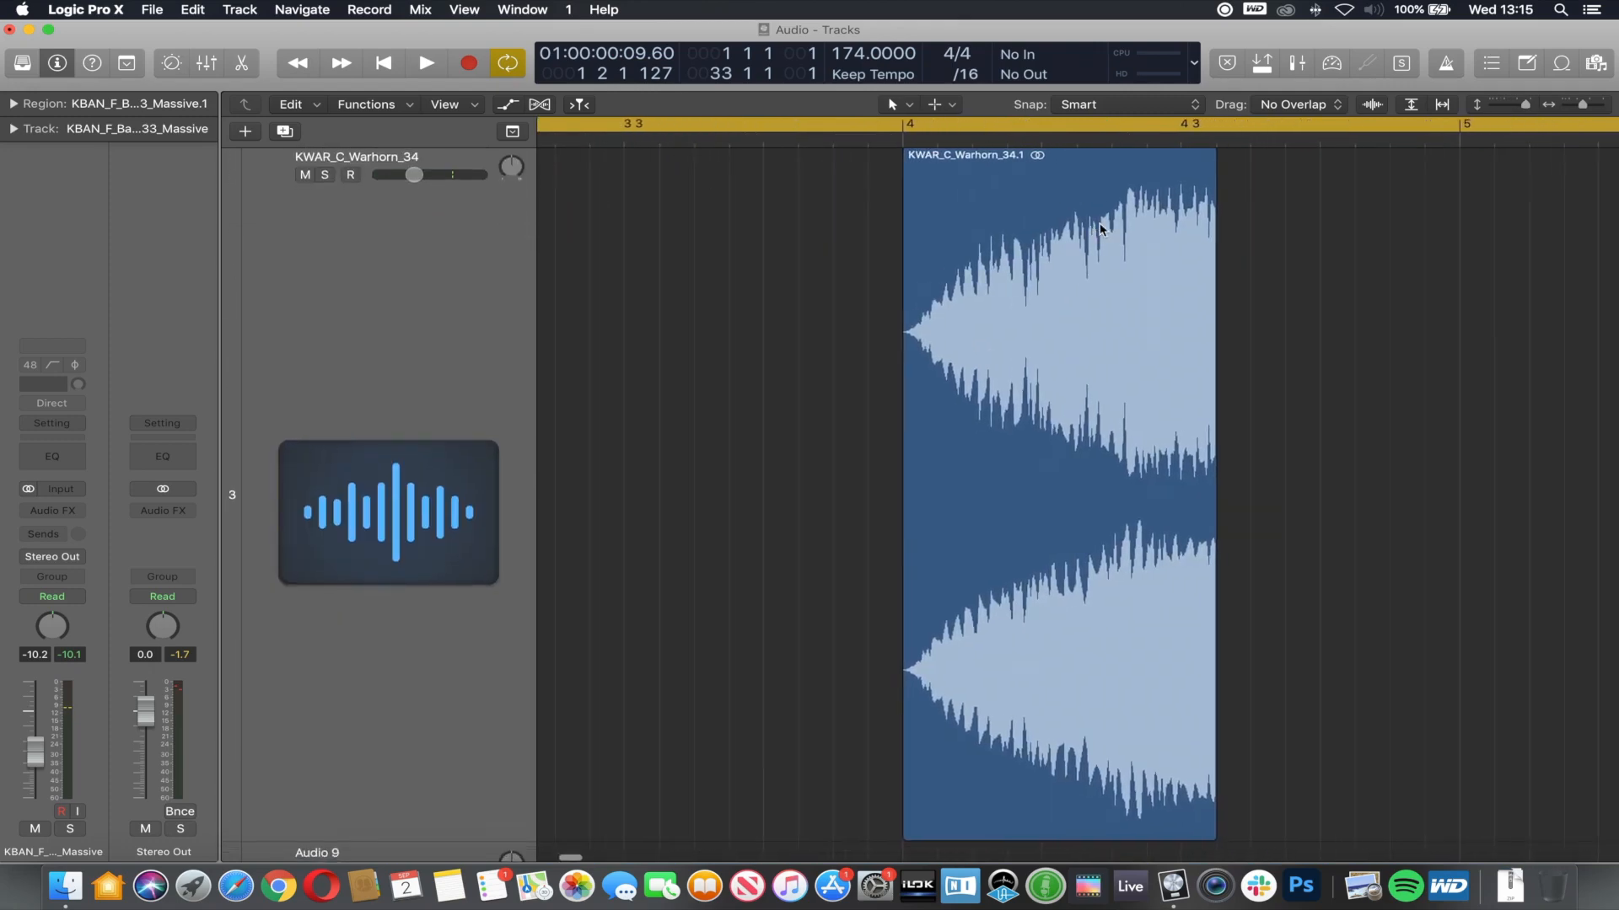
click(904, 153)
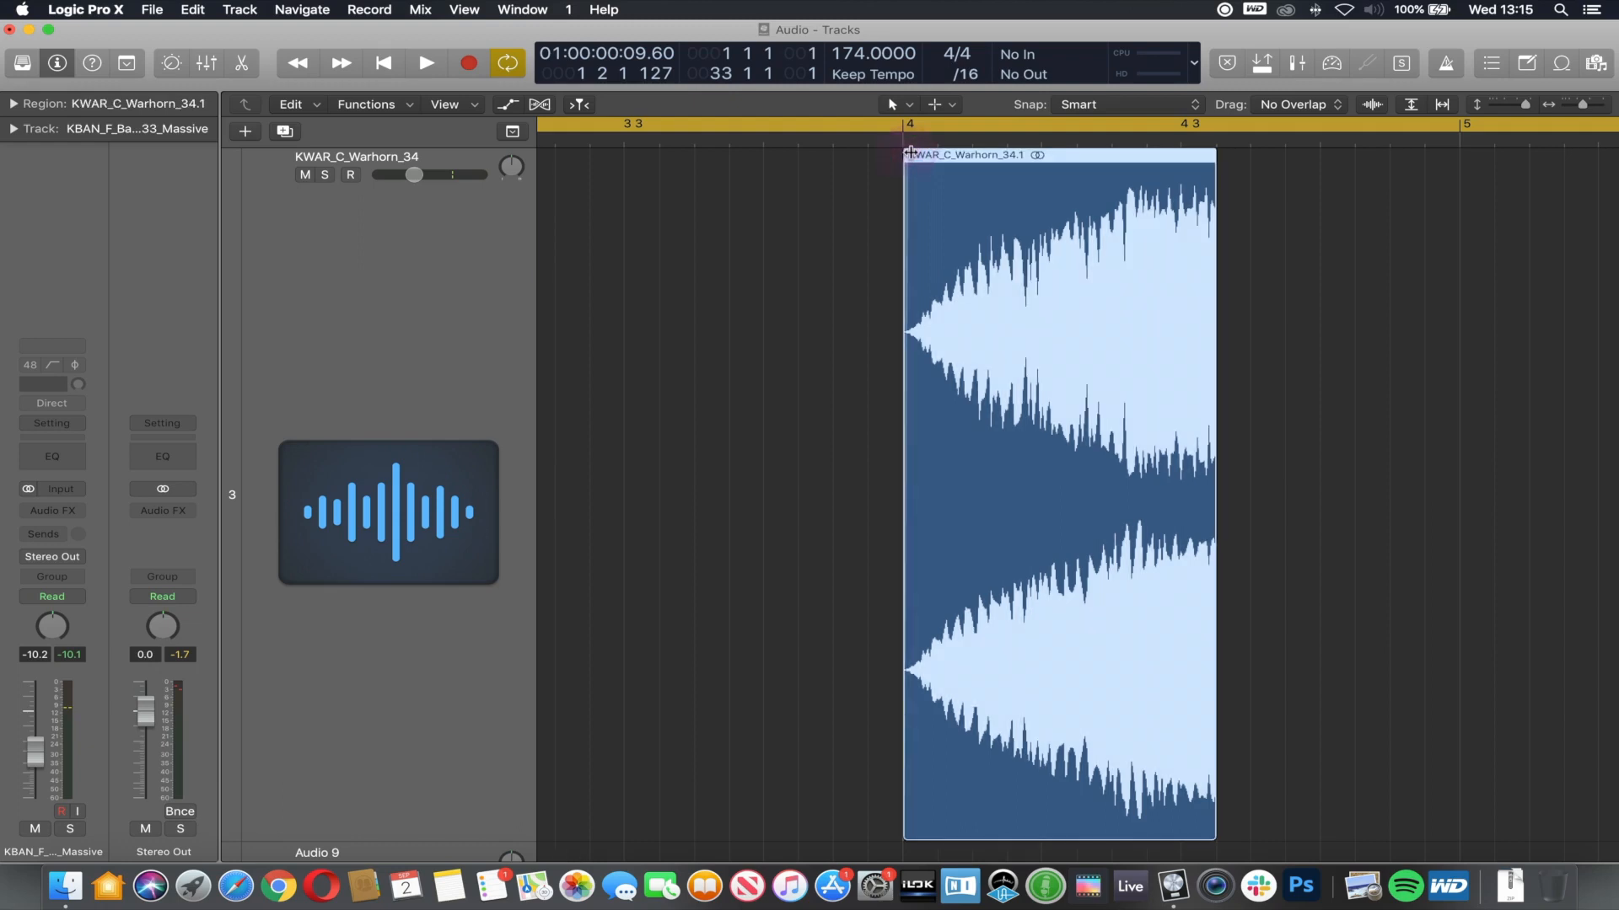
scroll(1200, 177, up, 1)
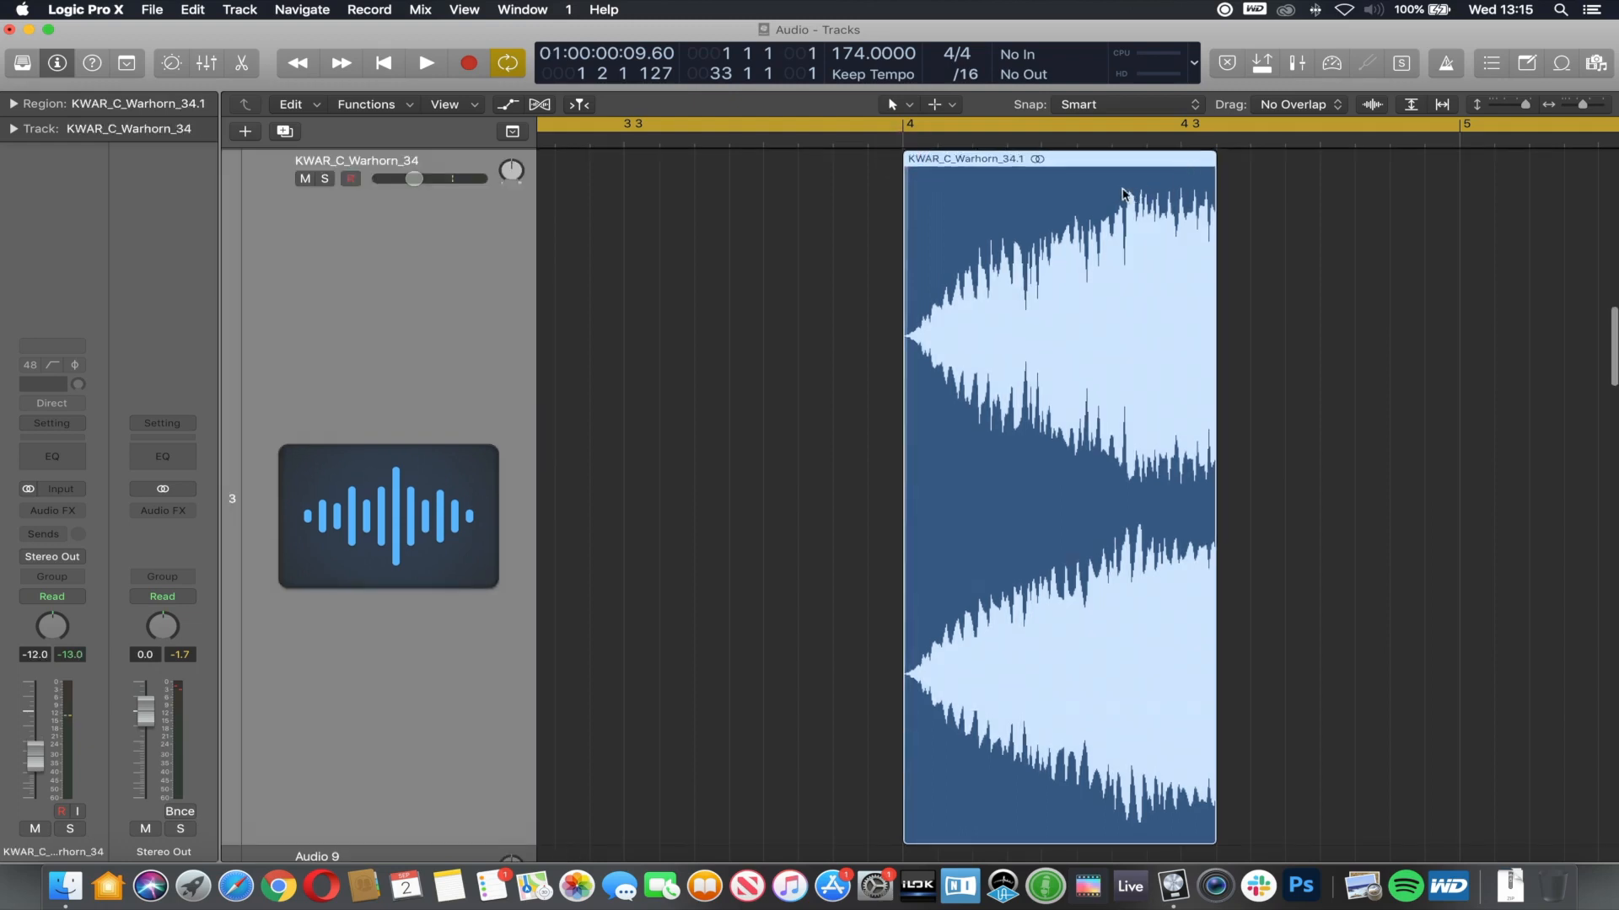
double_click(1137, 180)
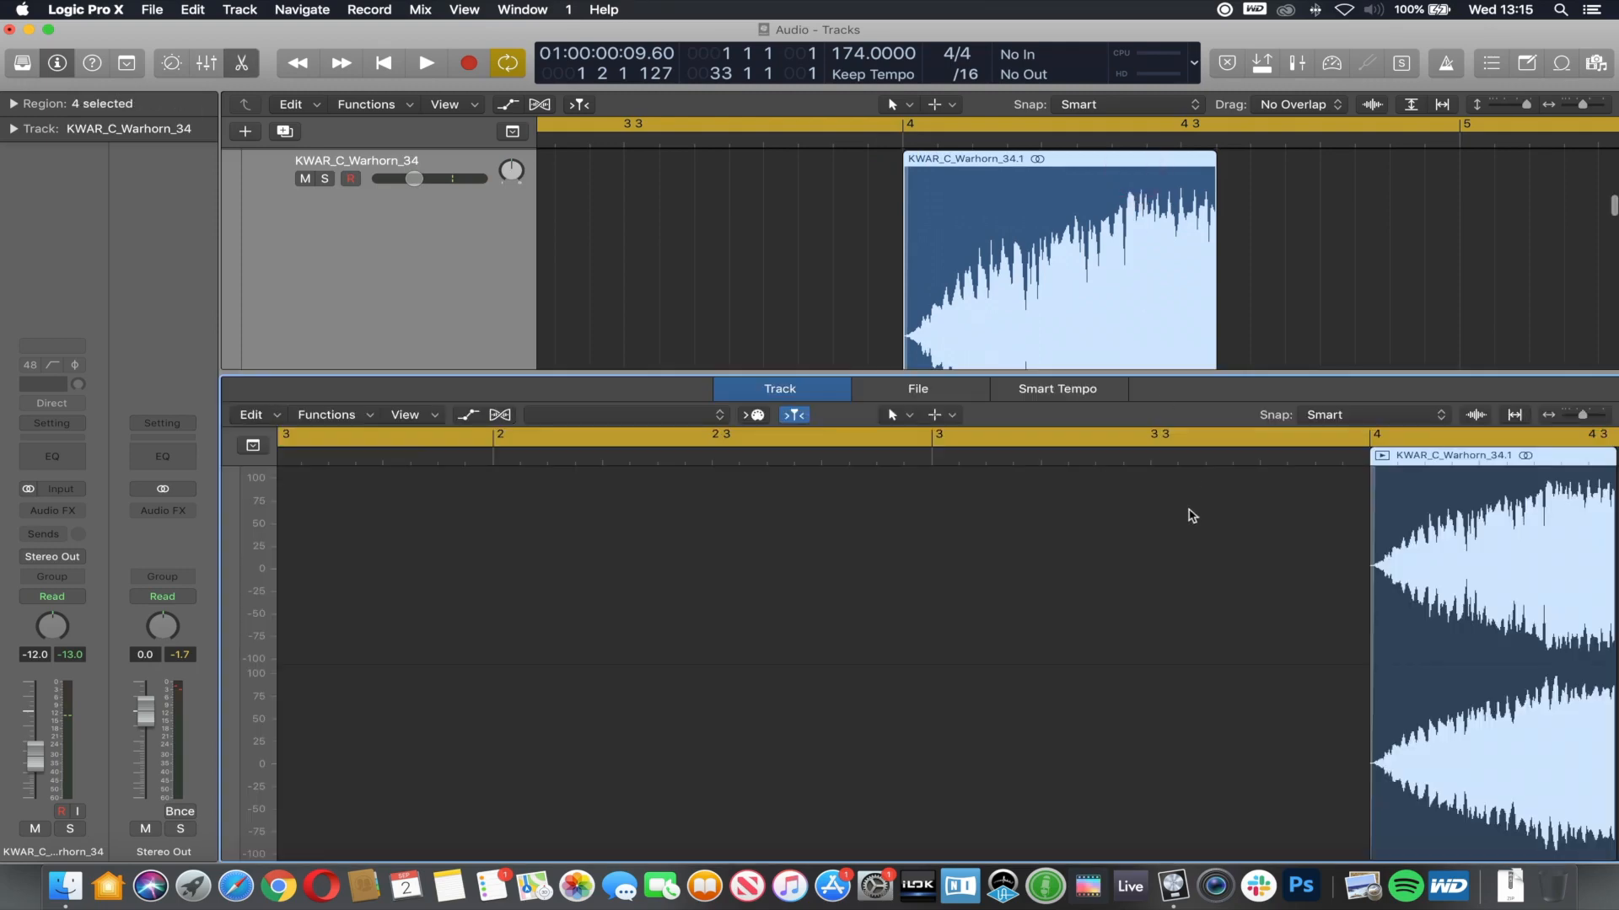
scroll(1186, 516, right, 5)
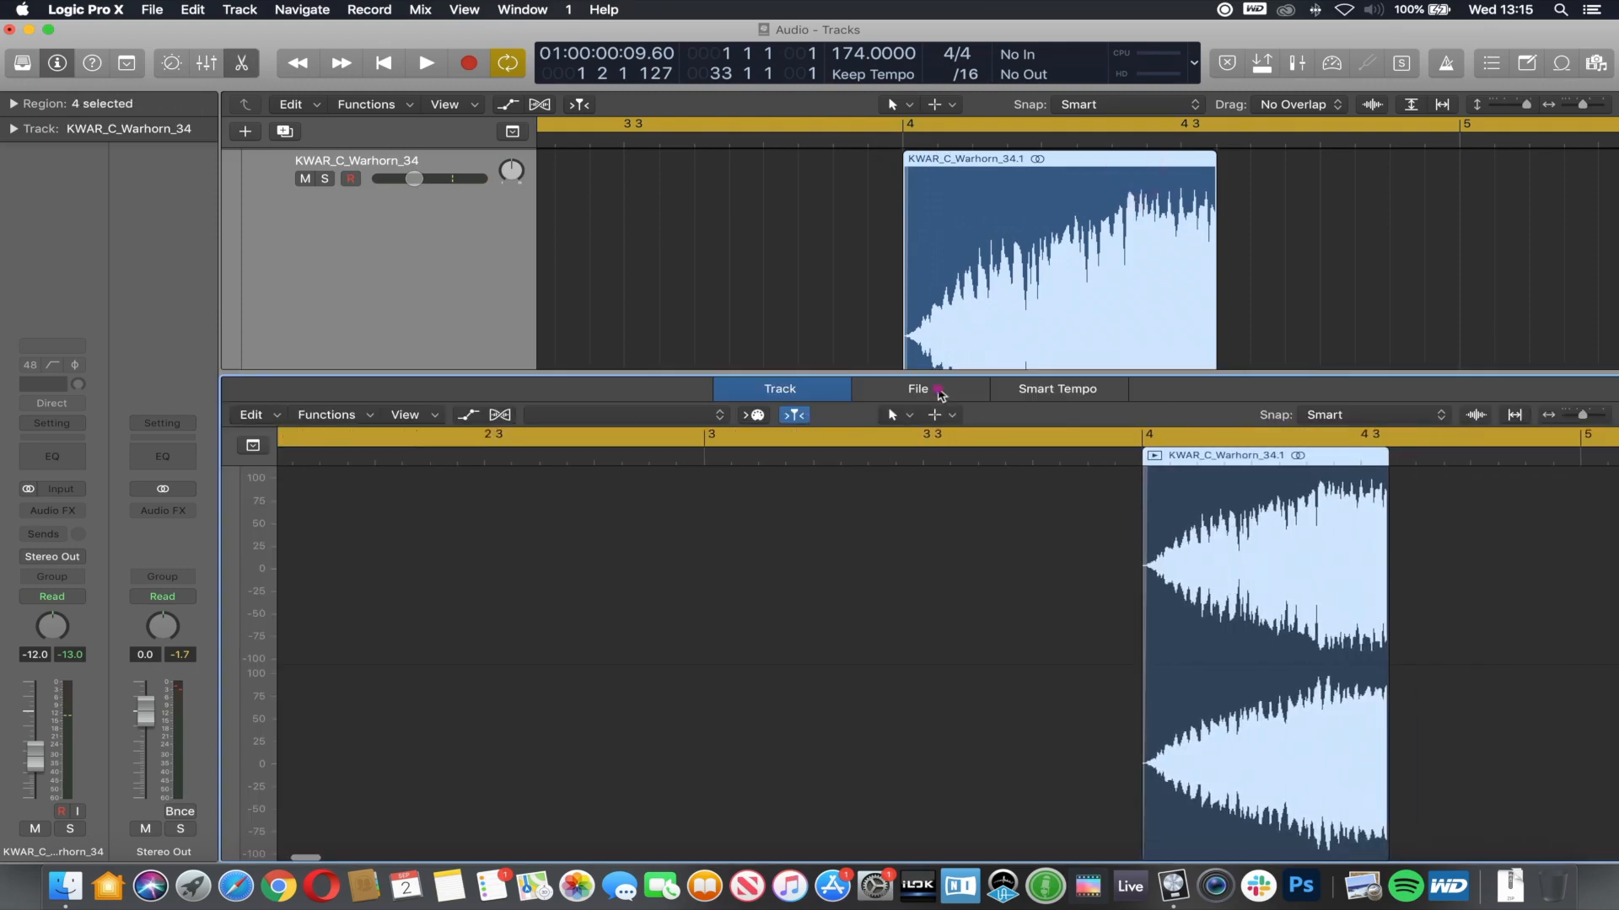
click(938, 393)
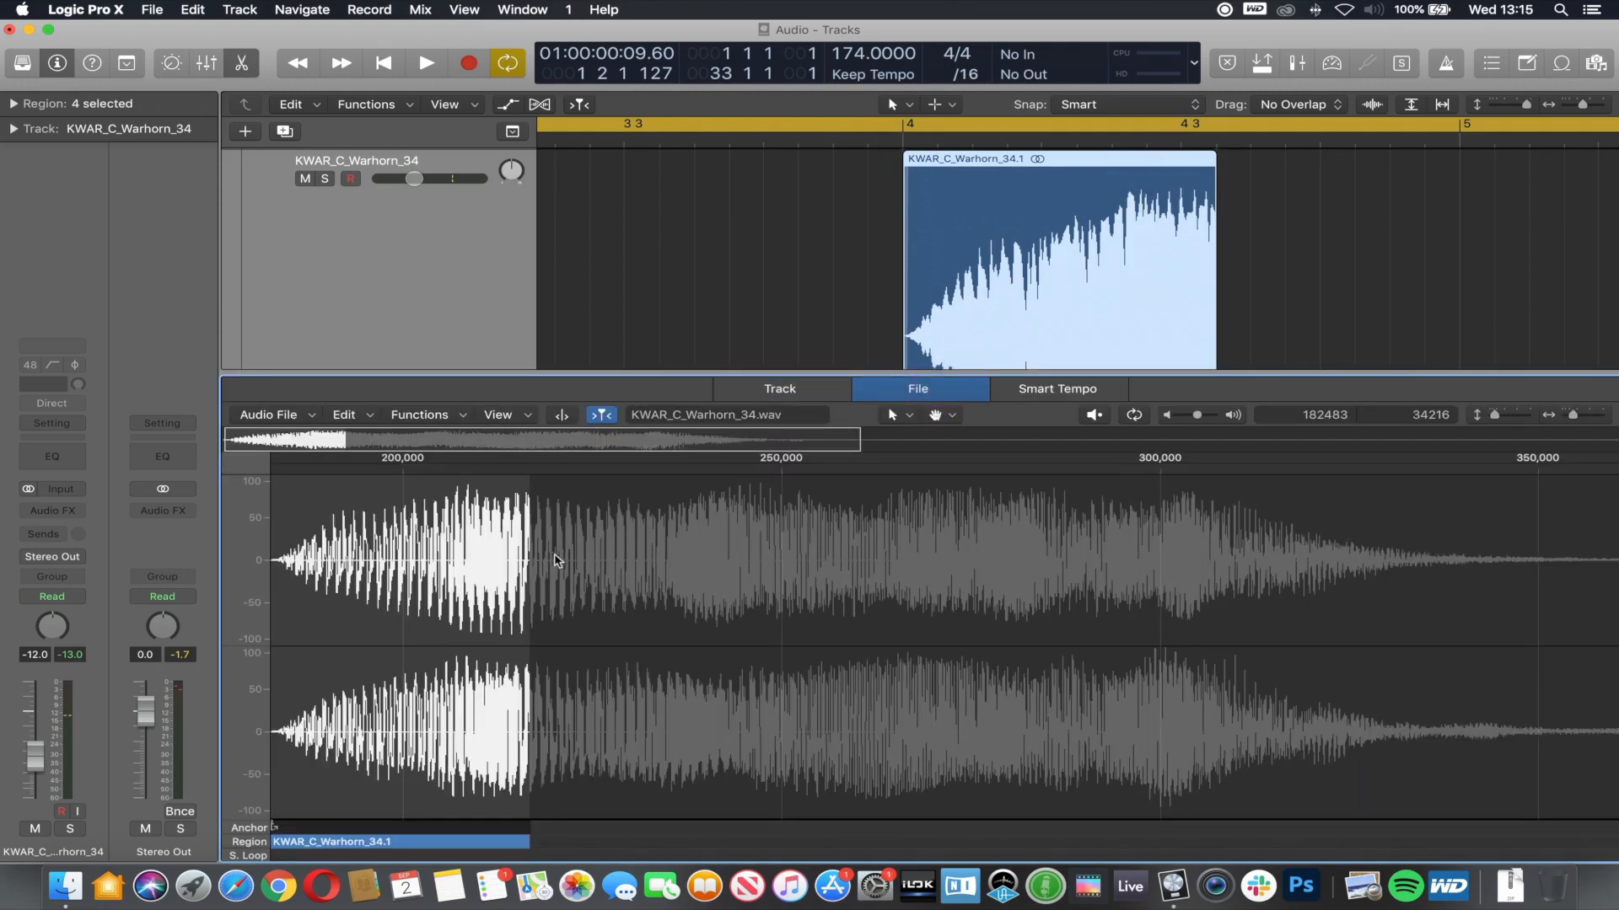
click(784, 391)
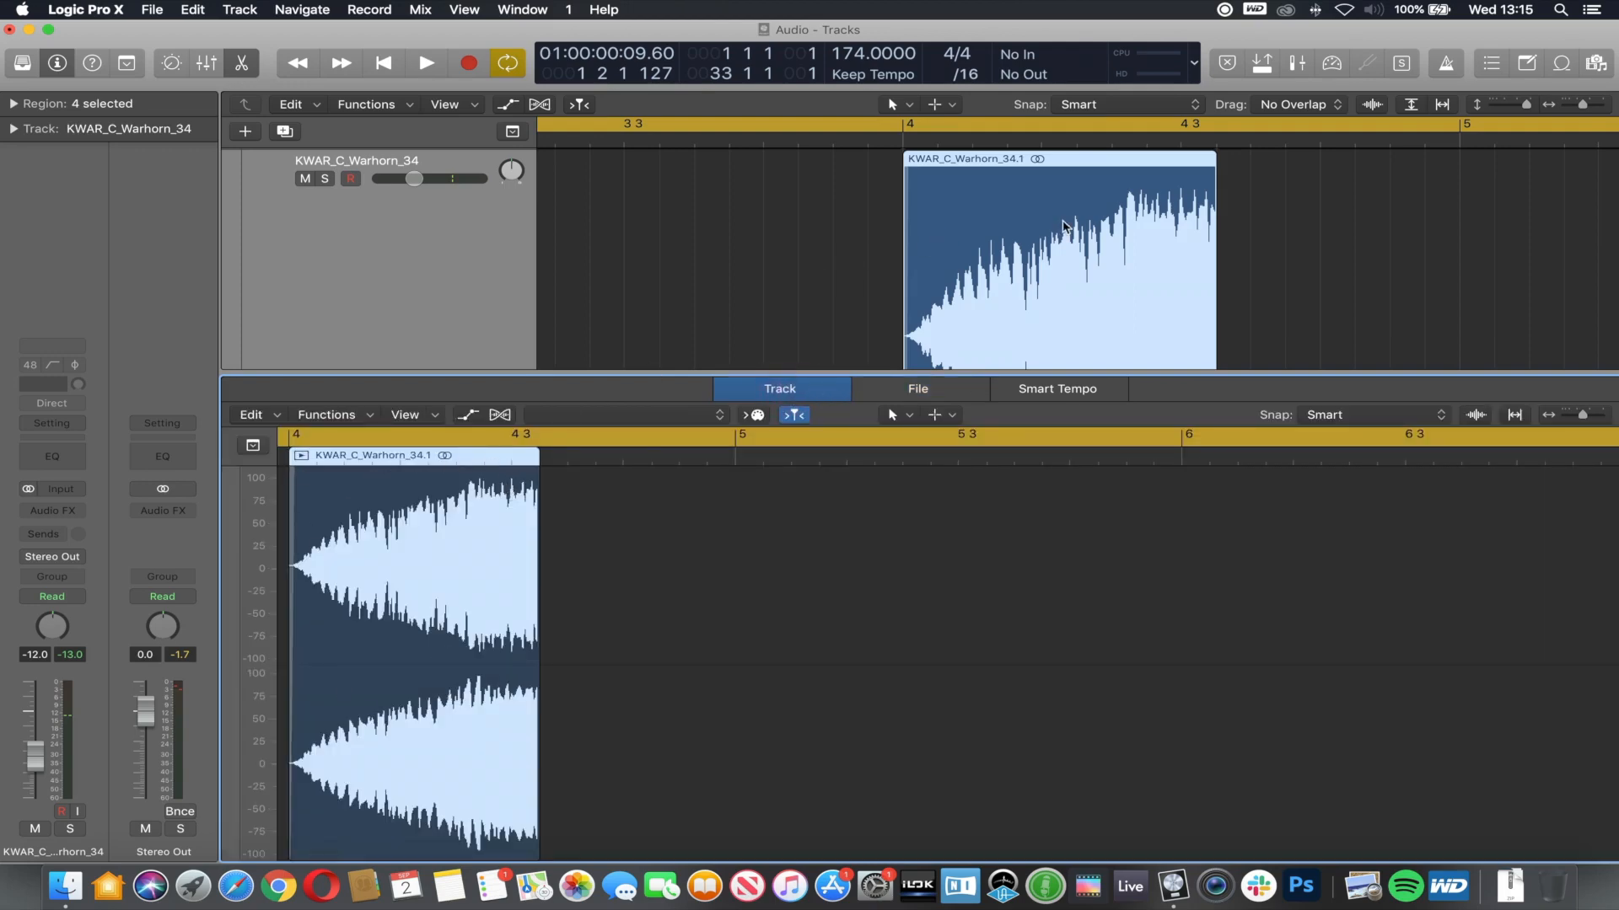
click(918, 390)
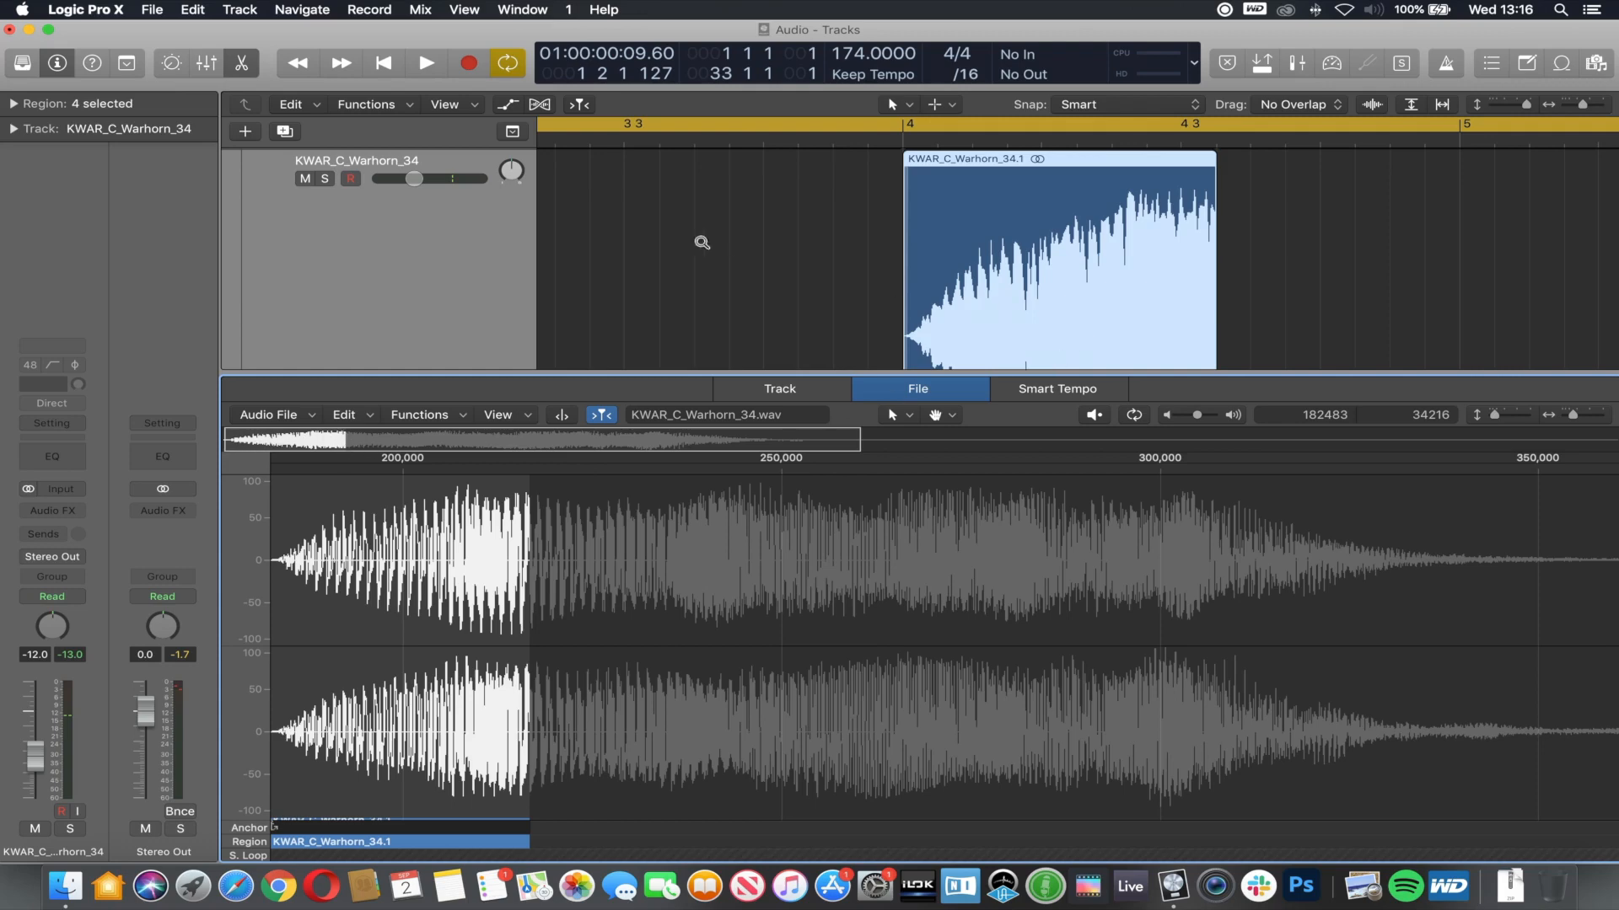
Step: Shorten the KWAR_C_Warhorn_34 region at position 4 1 1 1 to a length of 0 2 0 0
ctrl+alt+click(699, 241)
click(904, 321)
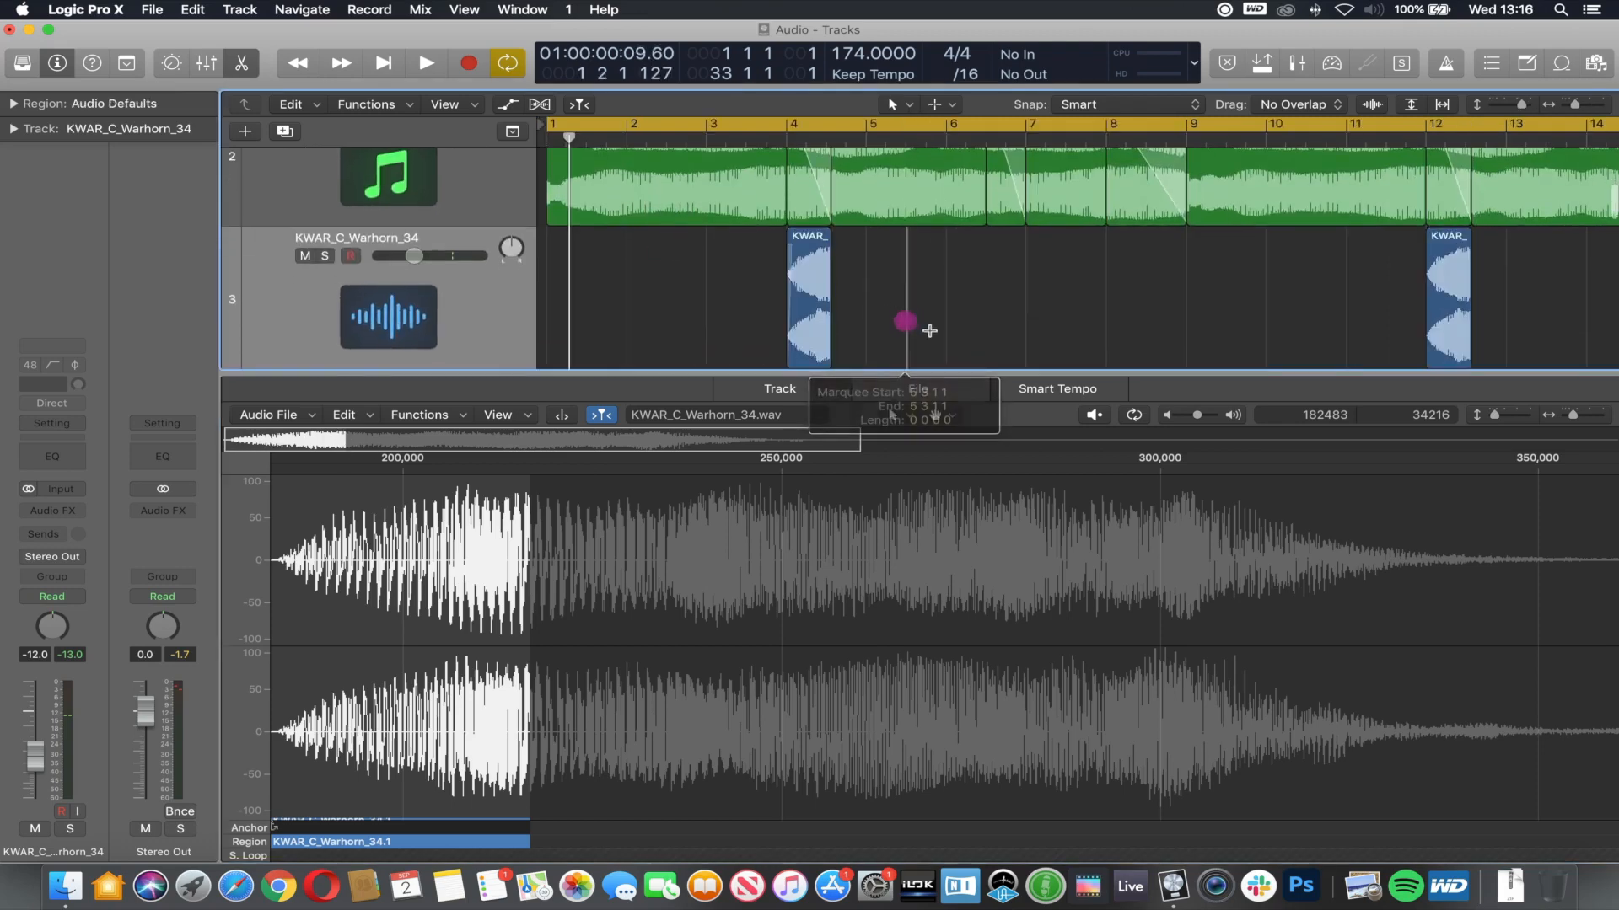
scroll(905, 321, down, 2)
drag(829, 303, 828, 303)
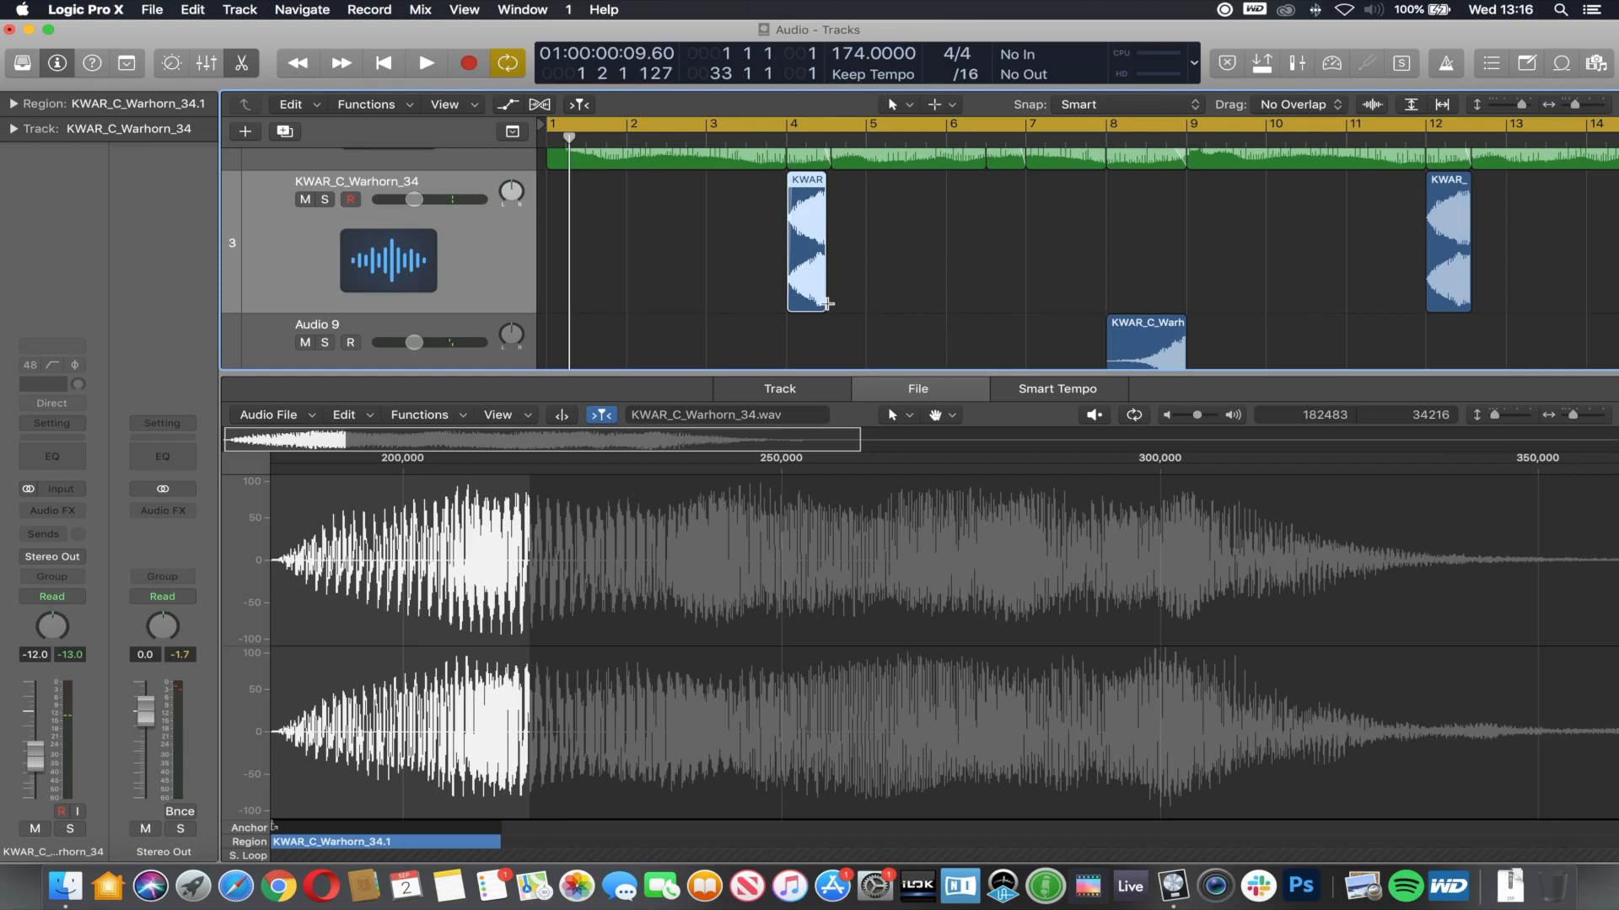
click(827, 303)
scroll(828, 308, up, 1)
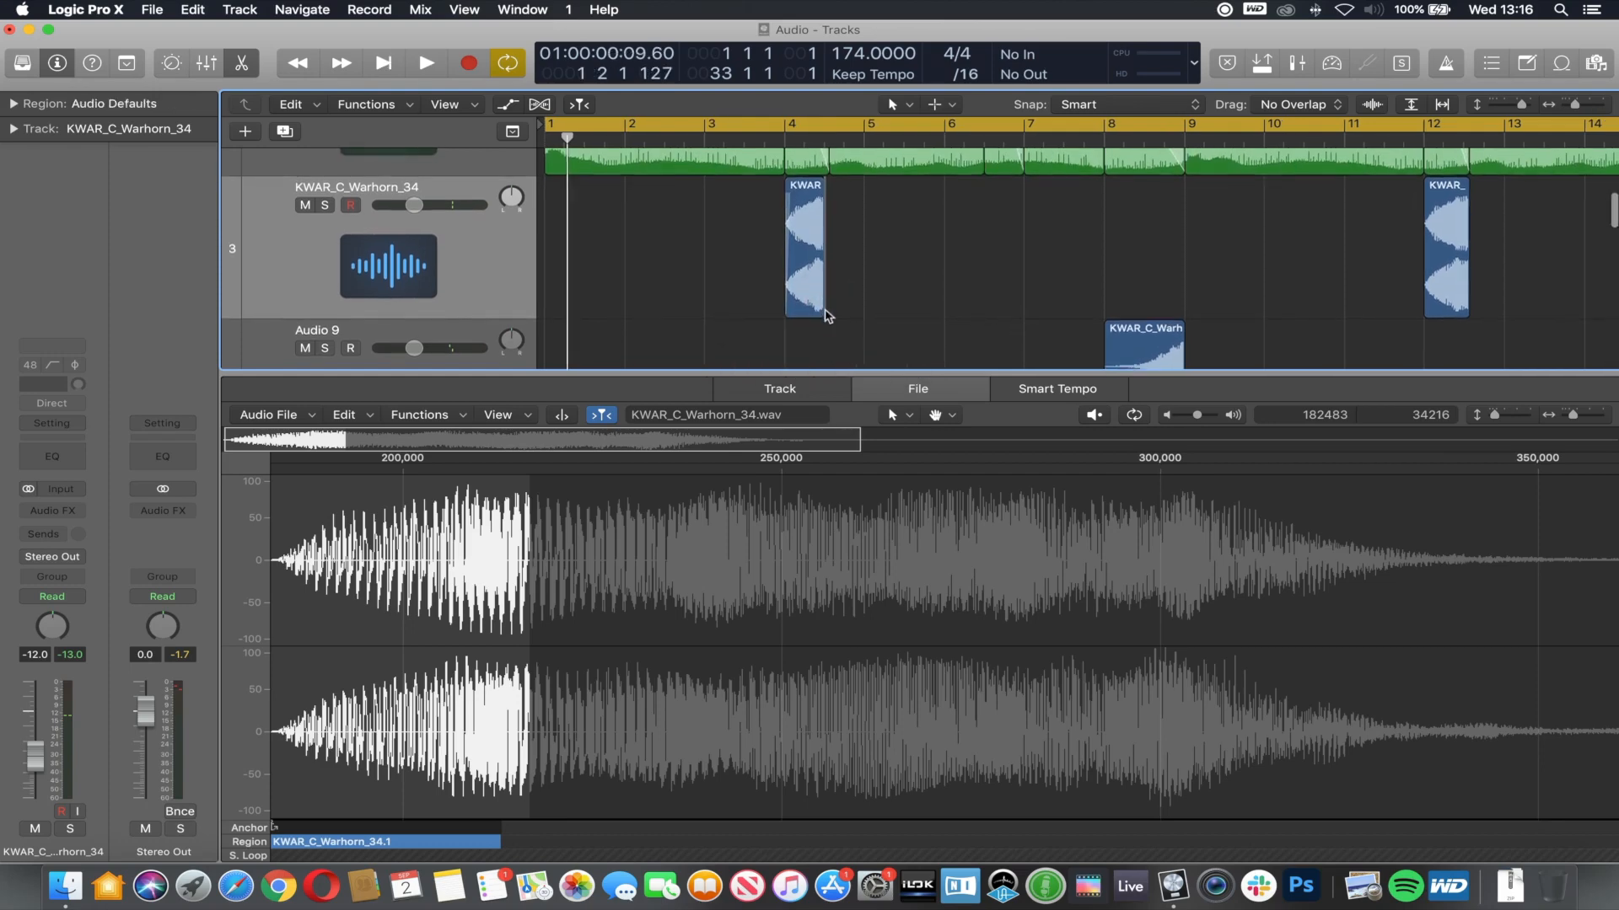
drag(822, 311, 822, 311)
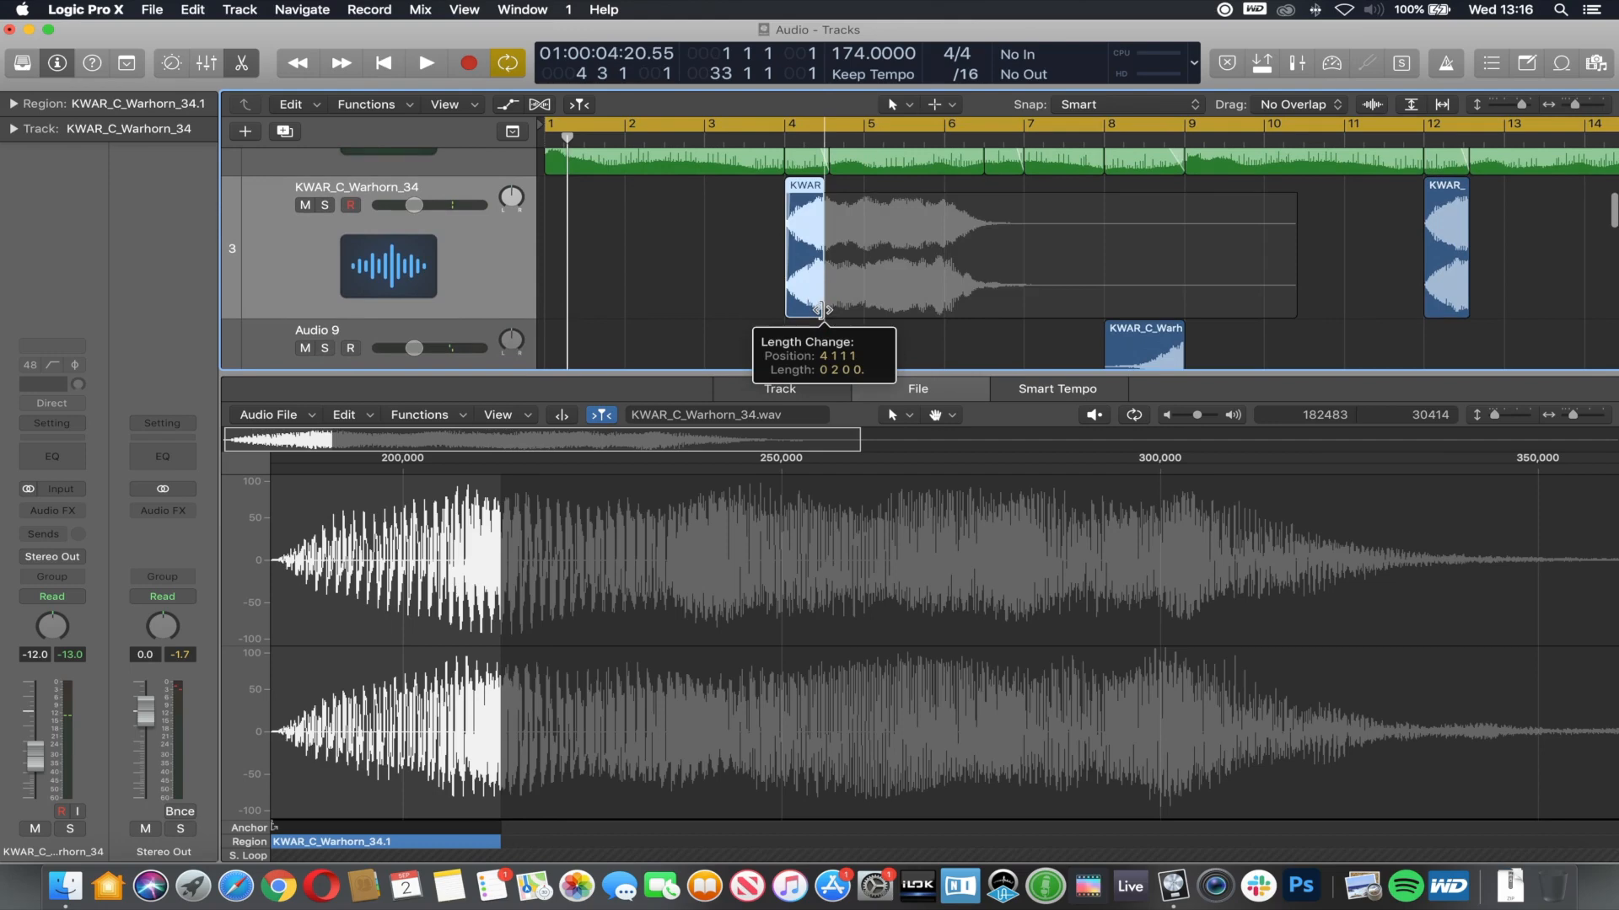
drag(822, 310, 822, 310)
Step: Examine the Warhorn region's end against the waveform's zero line and check the Snap Edits to Zero Crossings setting
scroll(479, 560, down, 2)
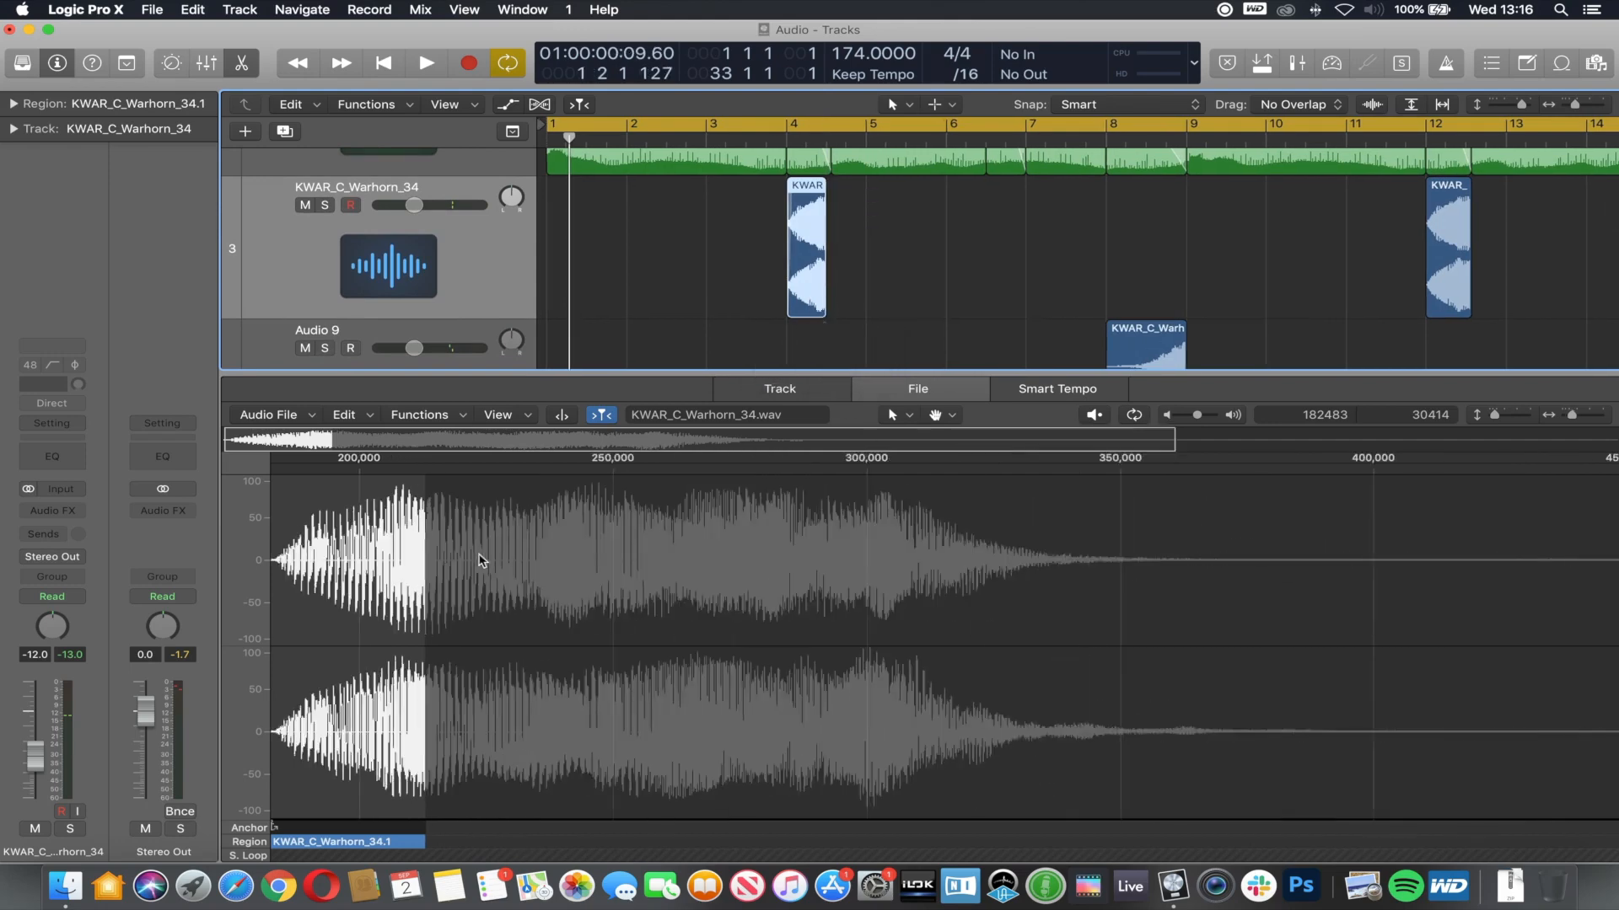
scroll(480, 560, up, 6)
scroll(818, 573, right, 3)
scroll(819, 572, up, 10)
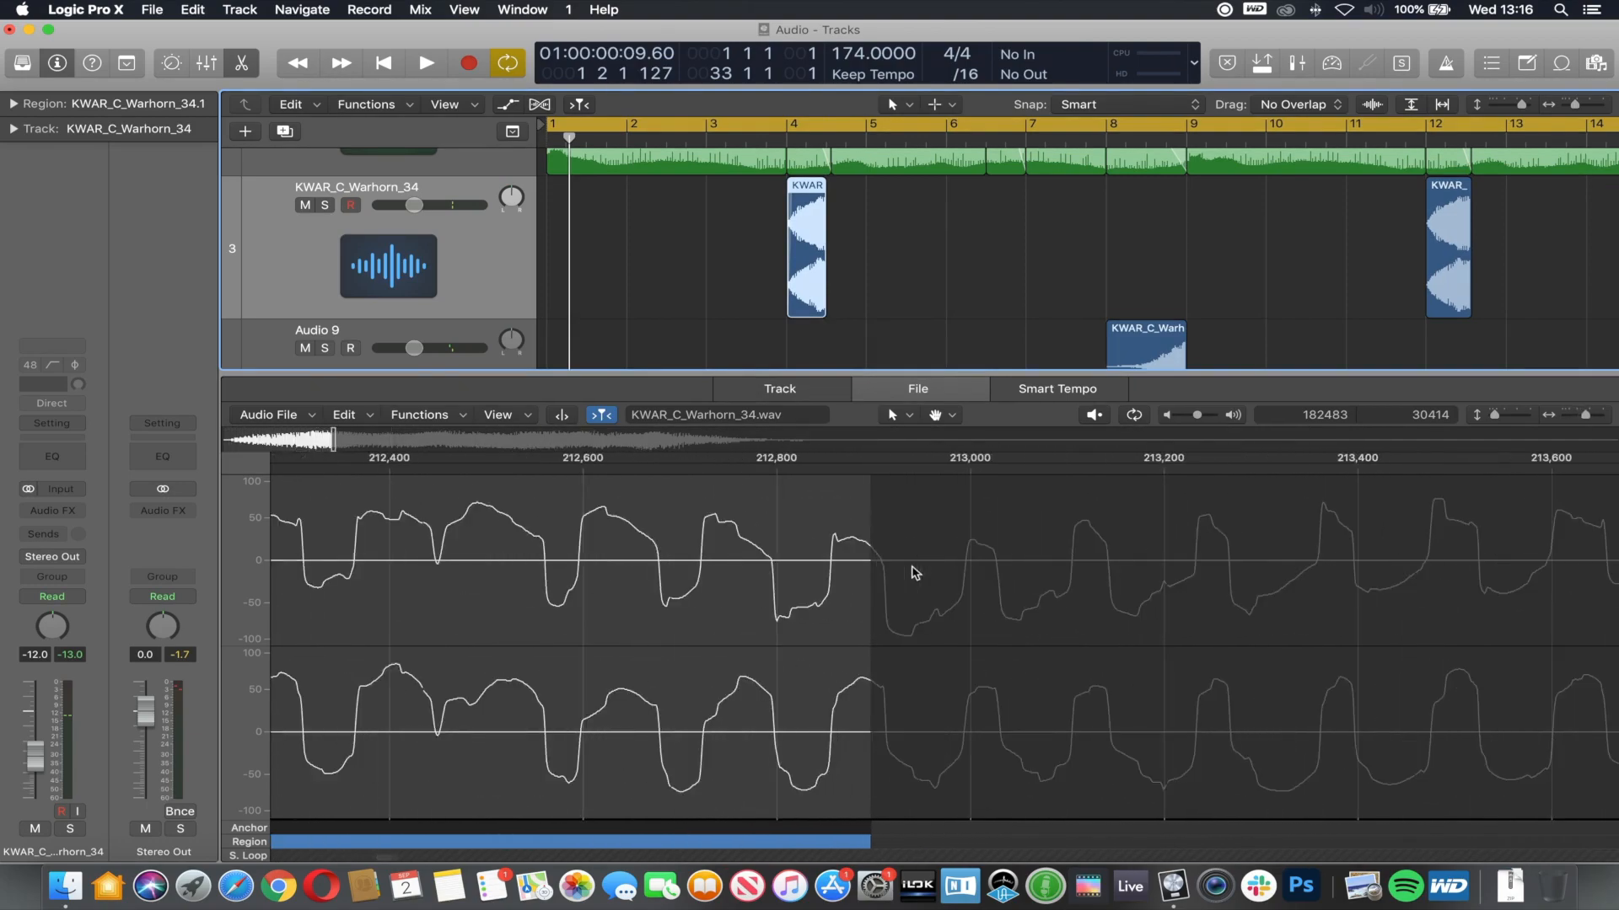
scroll(974, 572, up, 6)
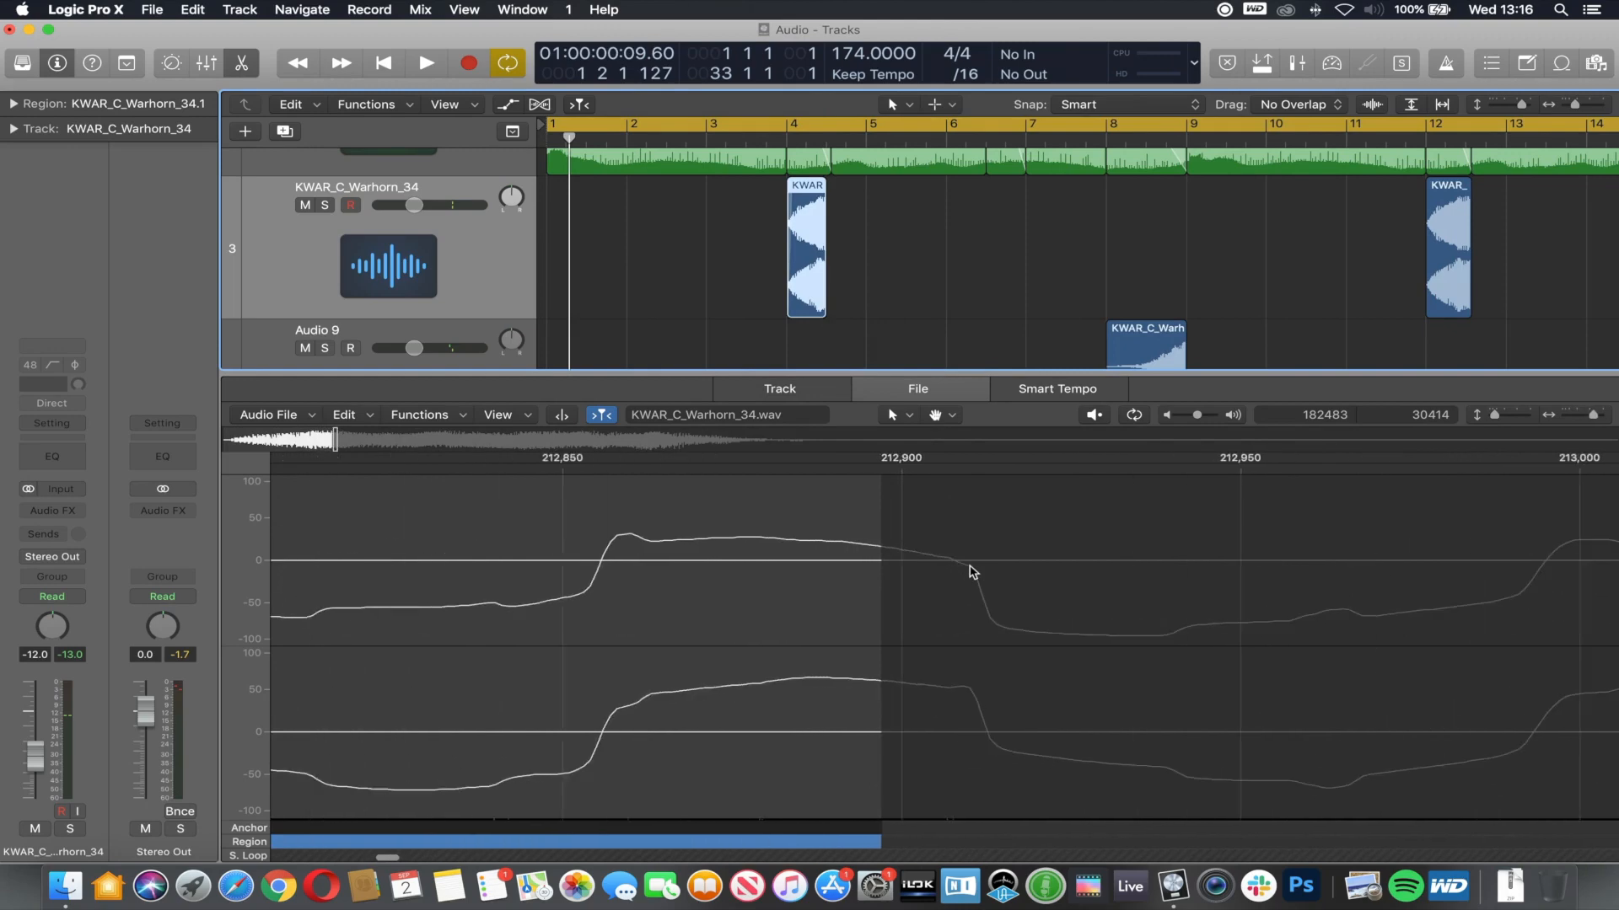
scroll(973, 572, down, 1)
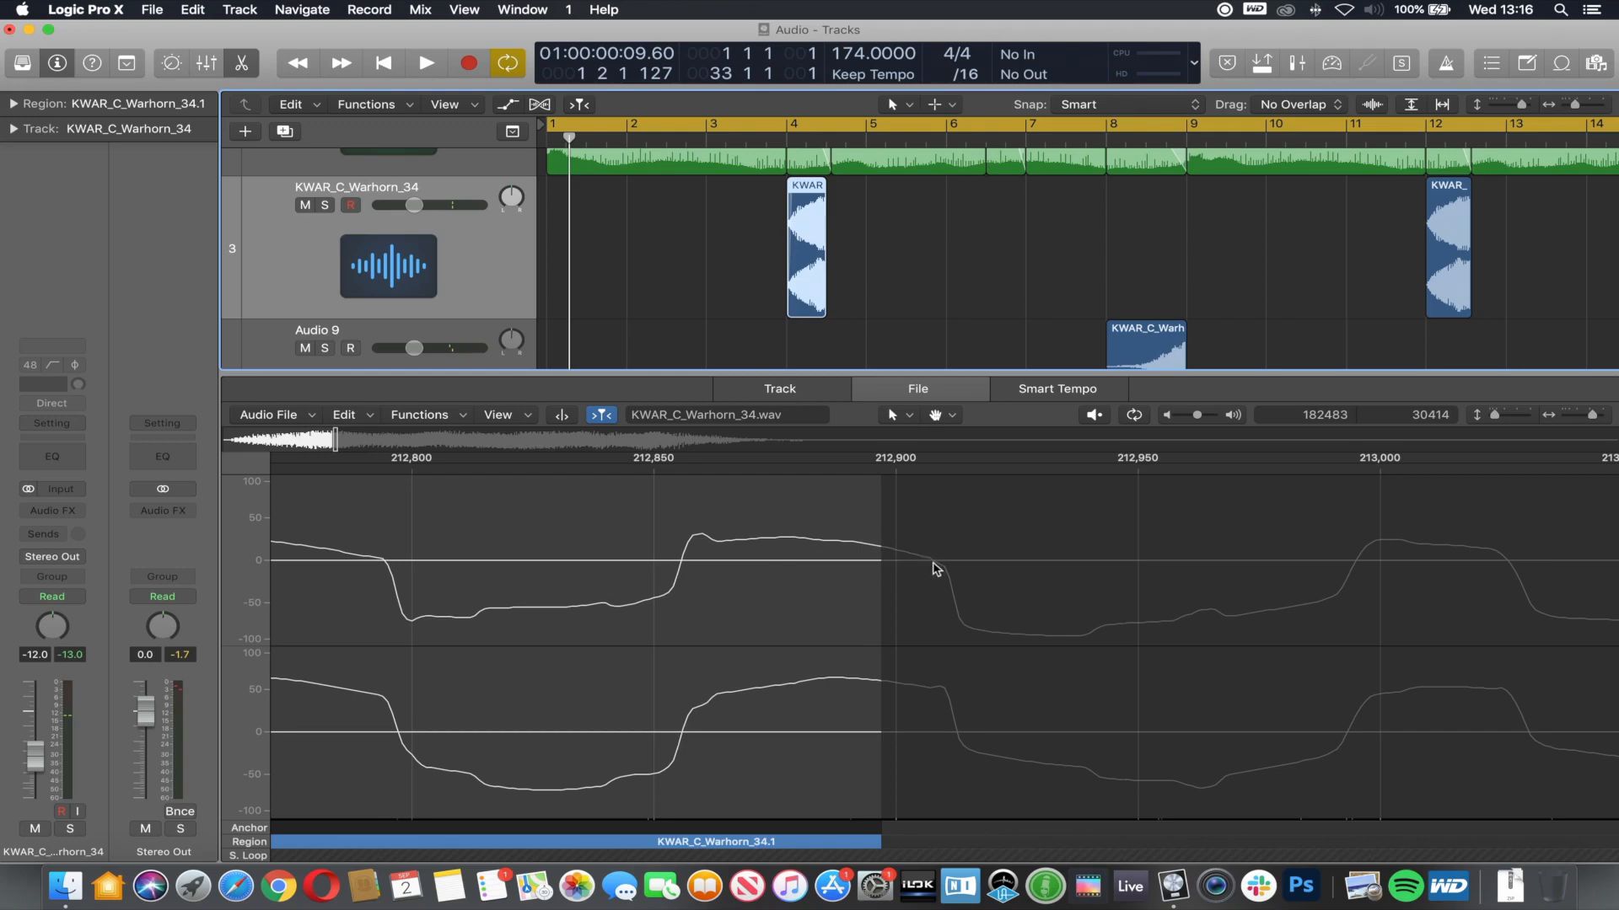
click(346, 415)
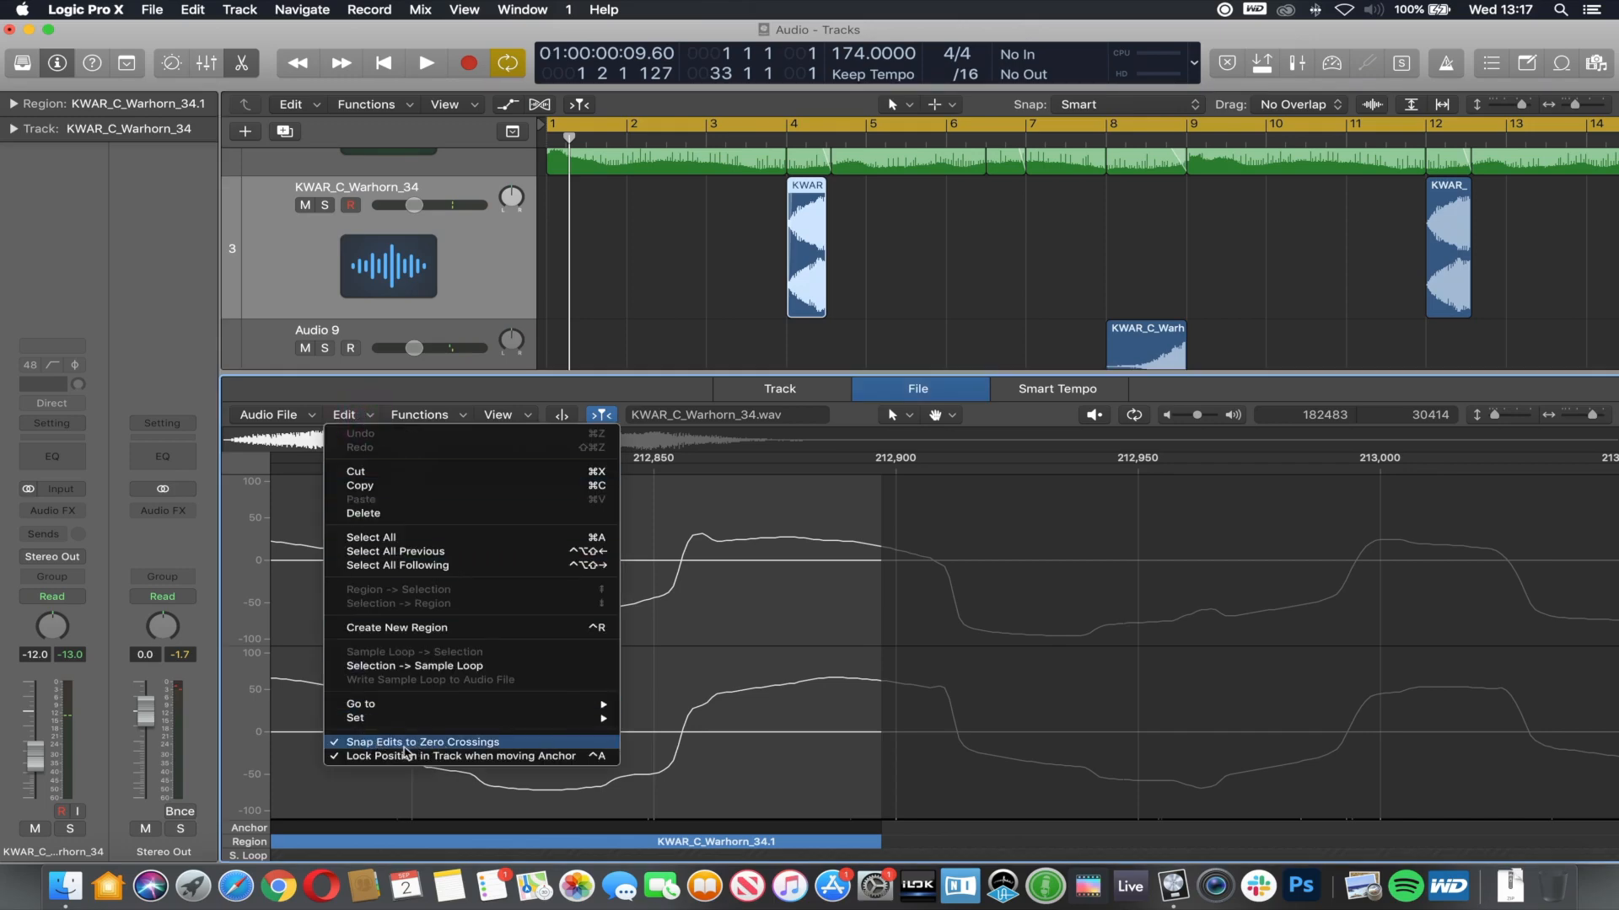
click(668, 412)
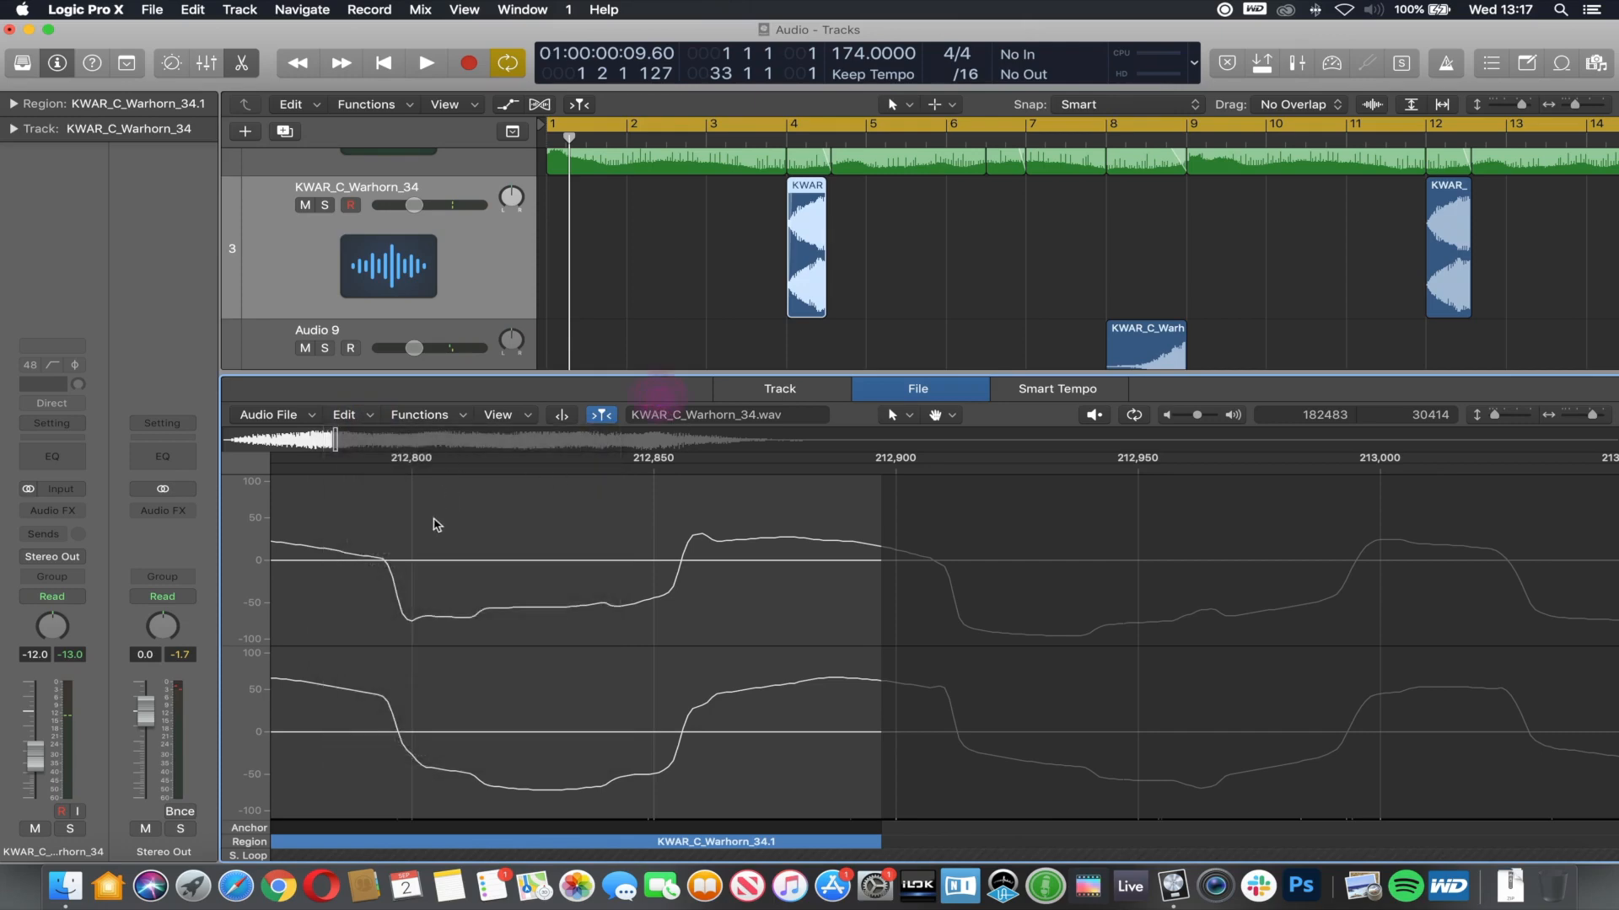
Step: Extend the Warhorn region's end to the upper channel's next zero crossing, giving a length of 30424 samples
scroll(435, 524, left, 10)
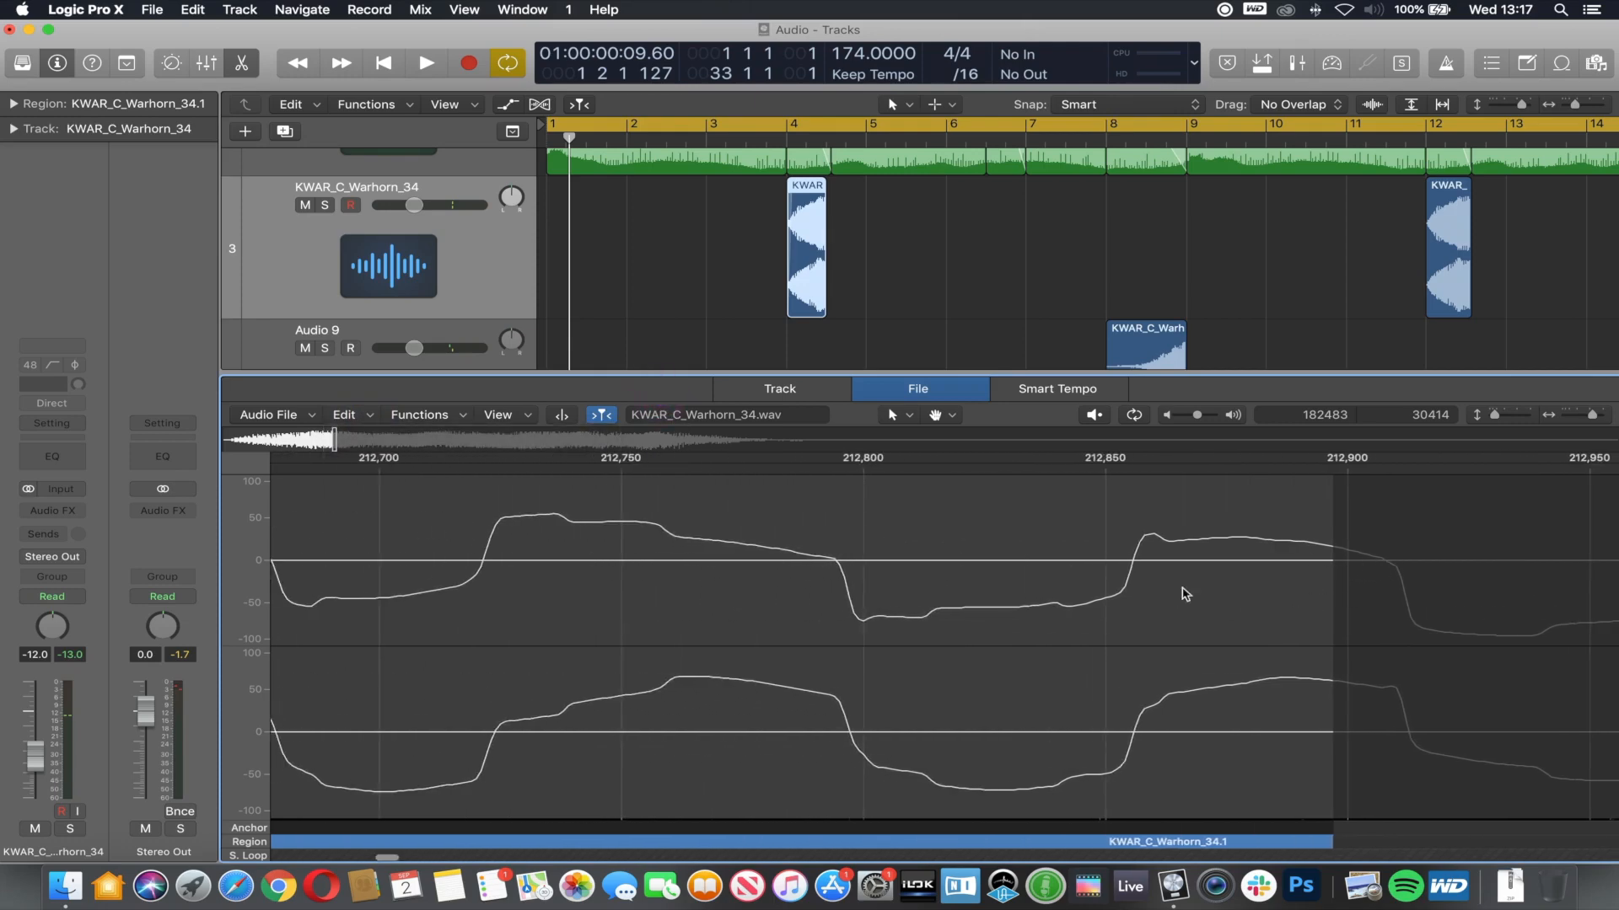
scroll(1202, 681, left, 3)
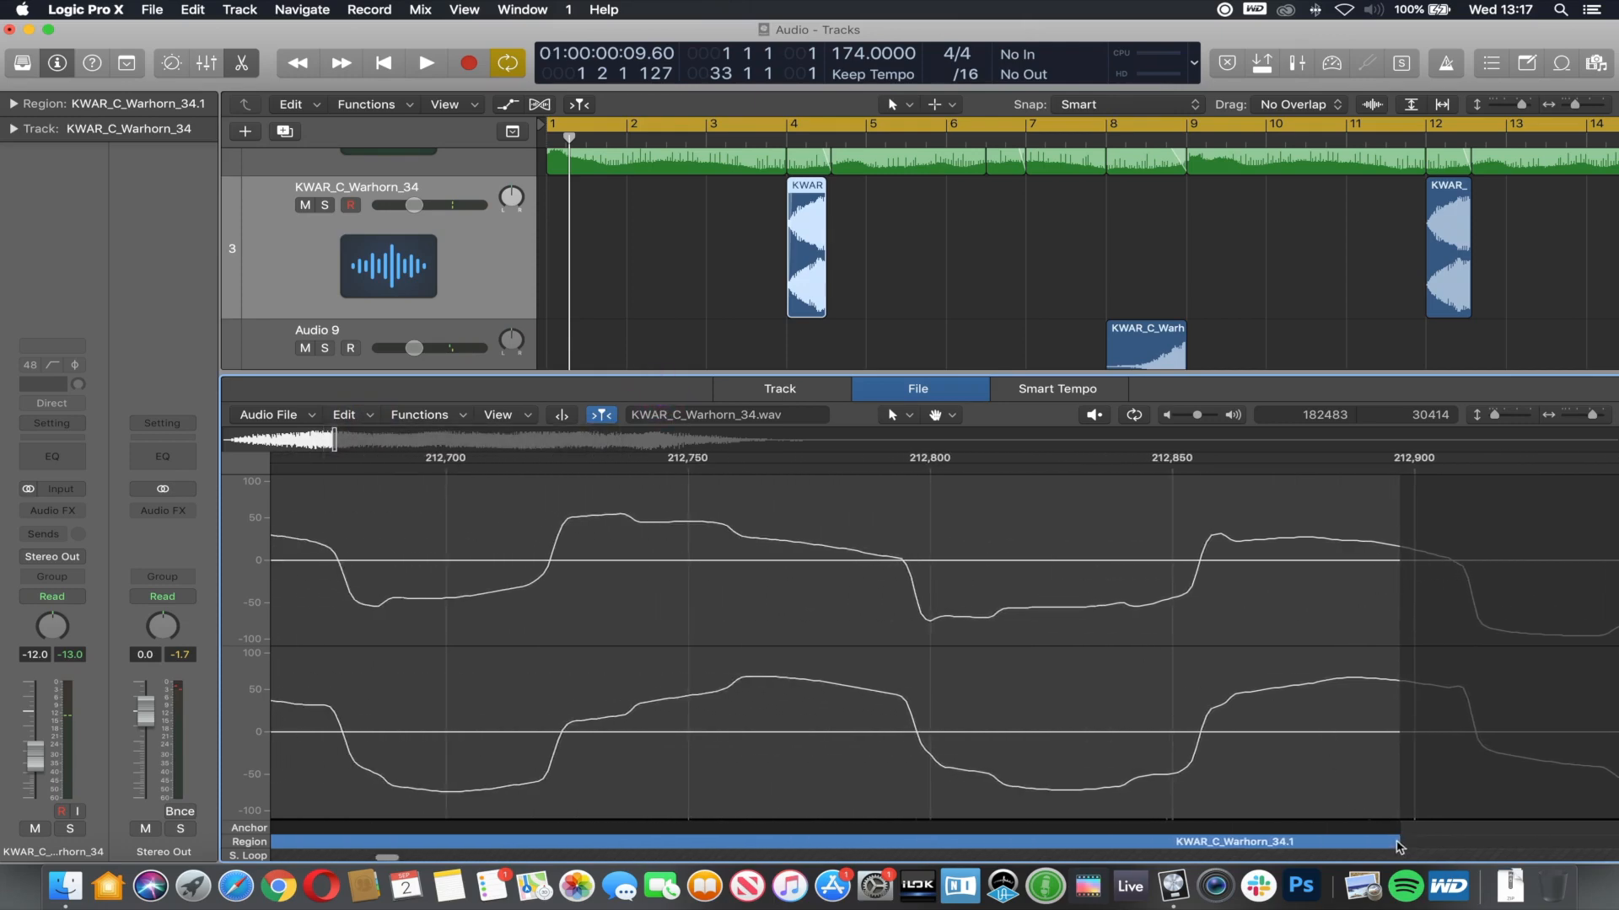
drag(1398, 841, 1452, 837)
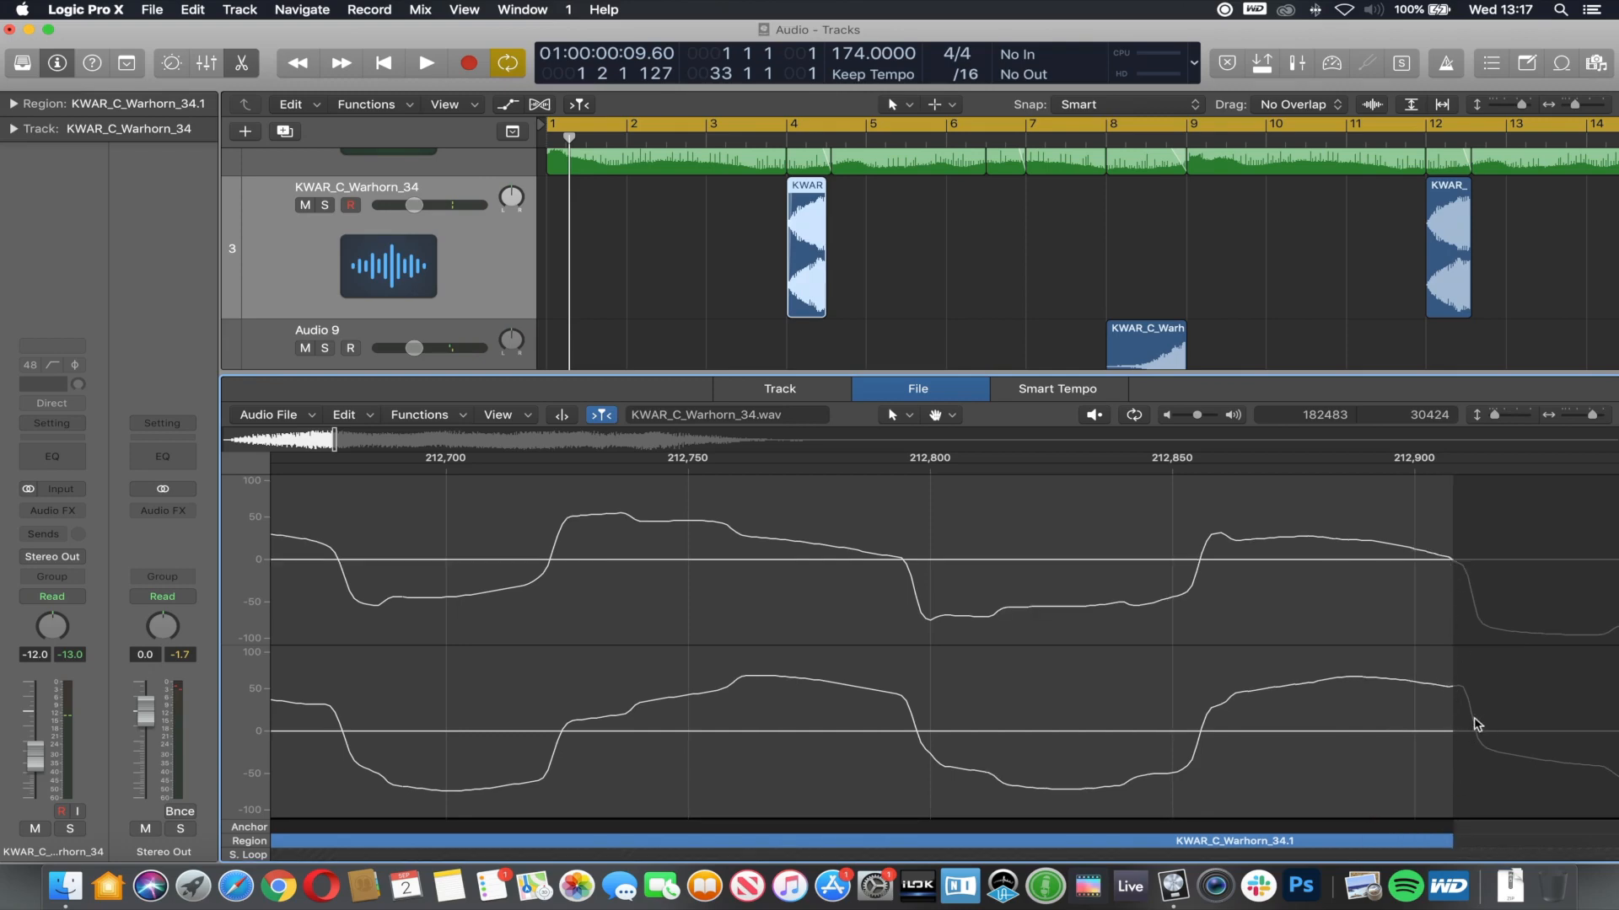
scroll(1475, 719, left, 2)
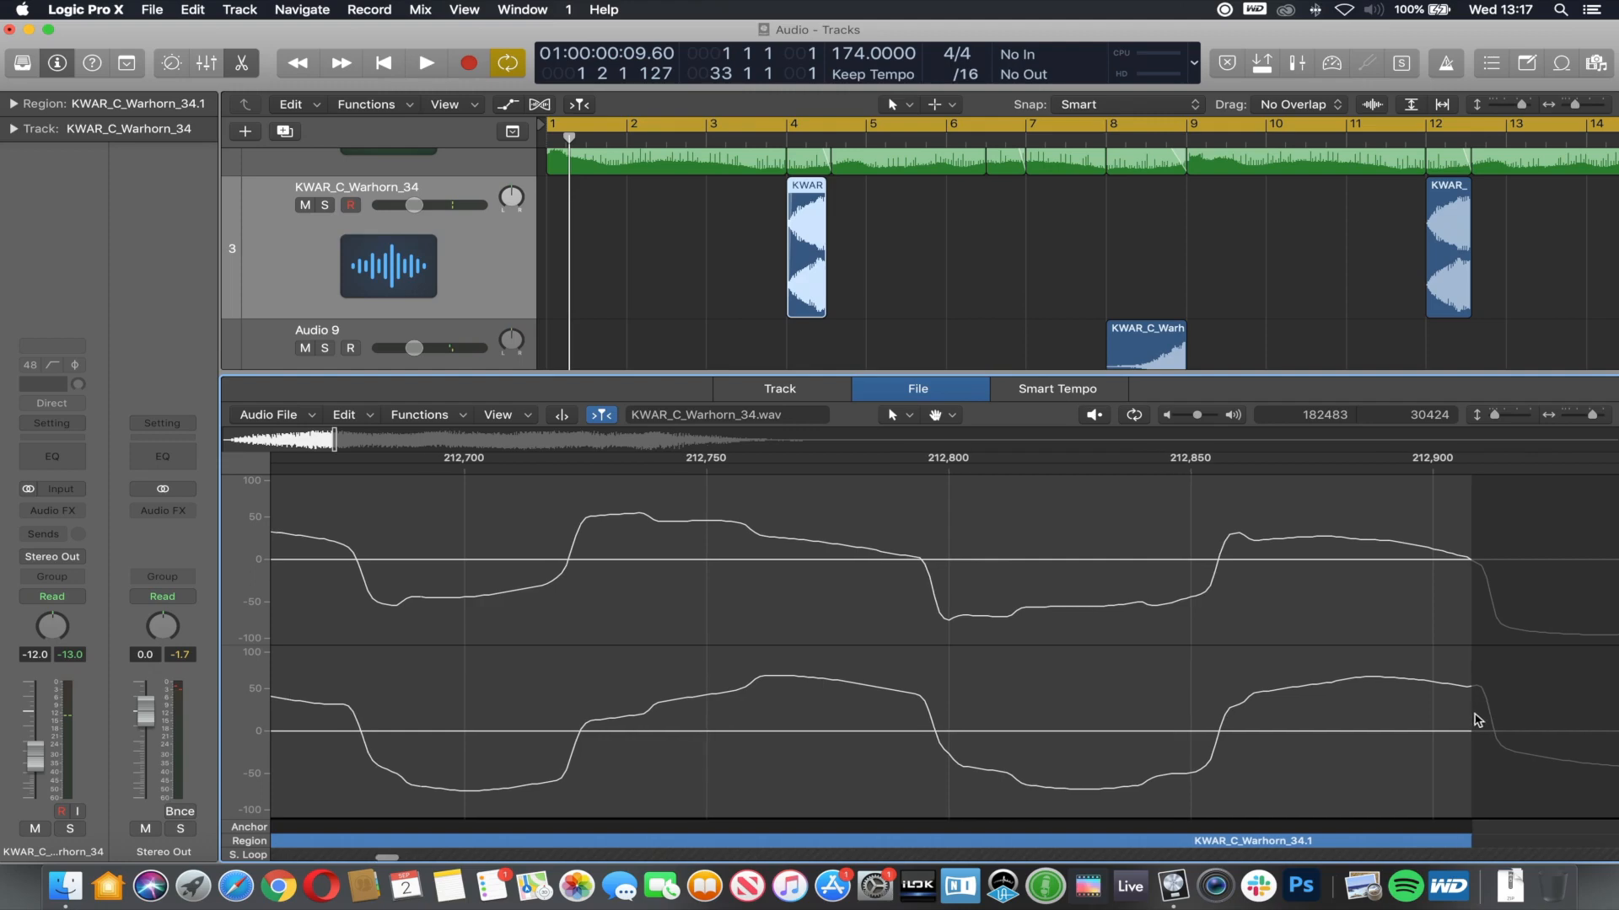
scroll(1465, 793, right, 2)
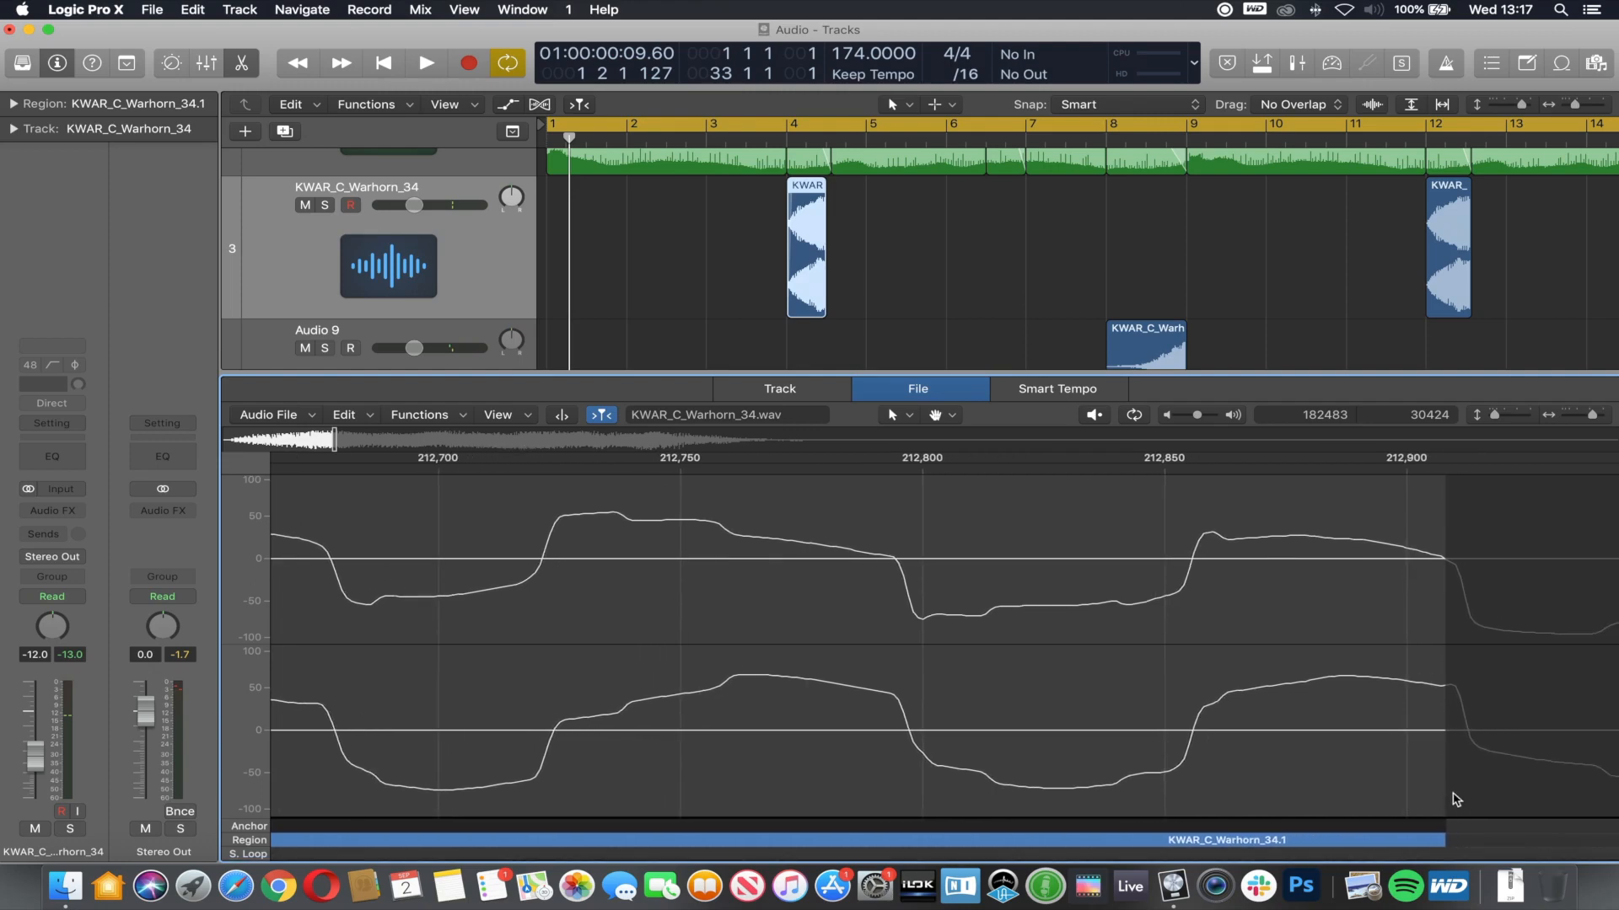
Step: Shorten the bar 4 Warhorn region's end to the zero crossing shared by both channels, giving 30373 samples, and close the audio editor
drag(1439, 837, 1138, 809)
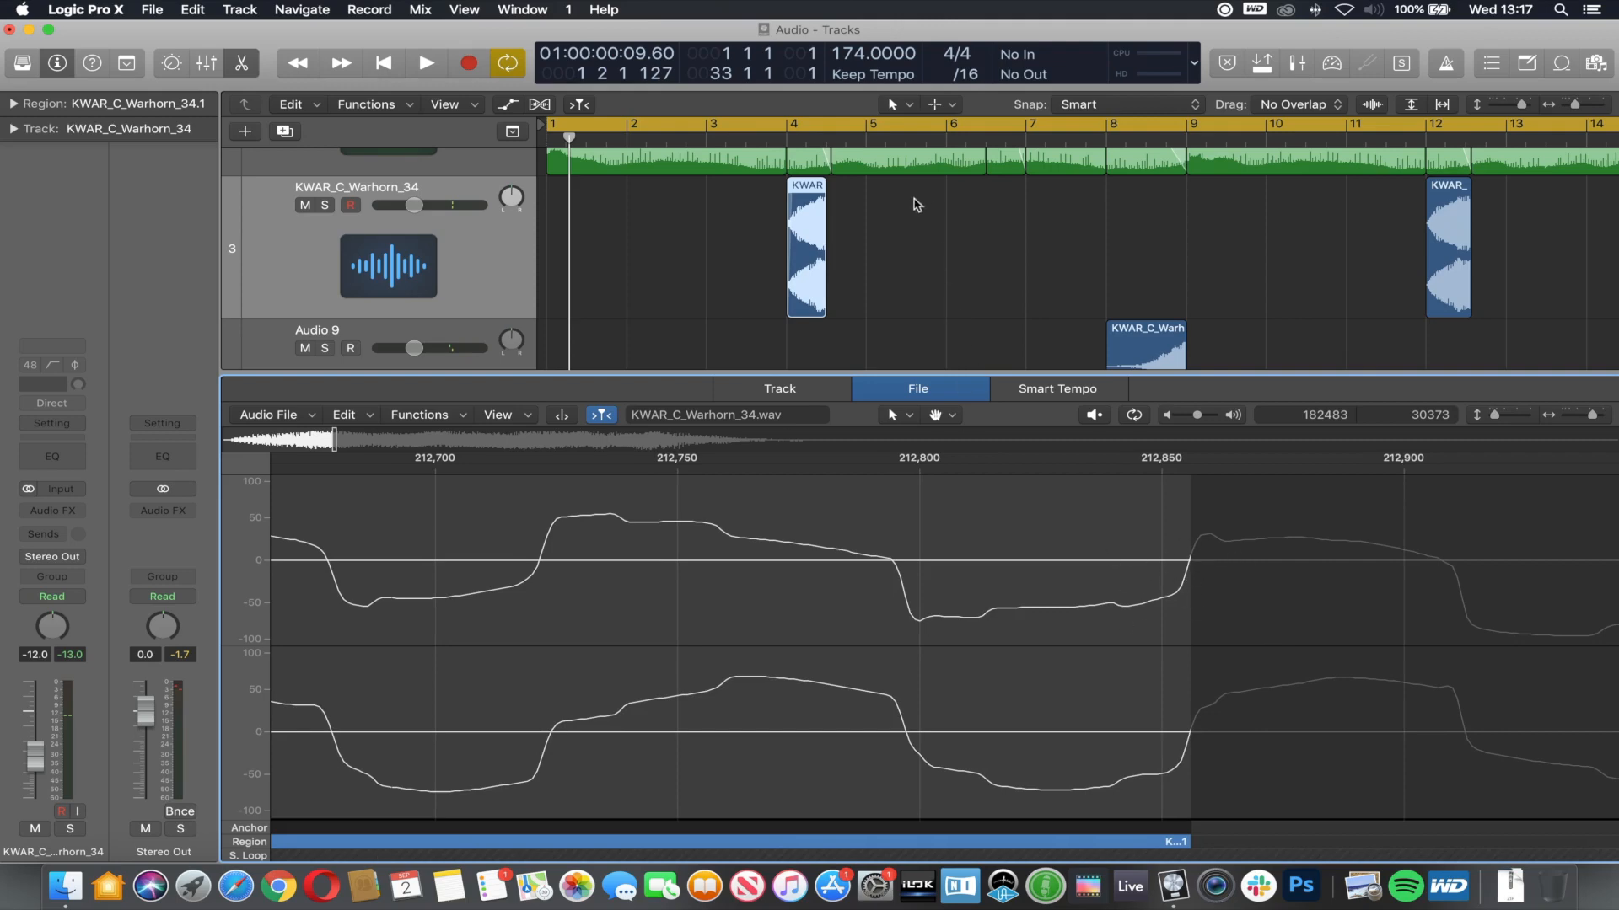
drag(898, 326, 666, 150)
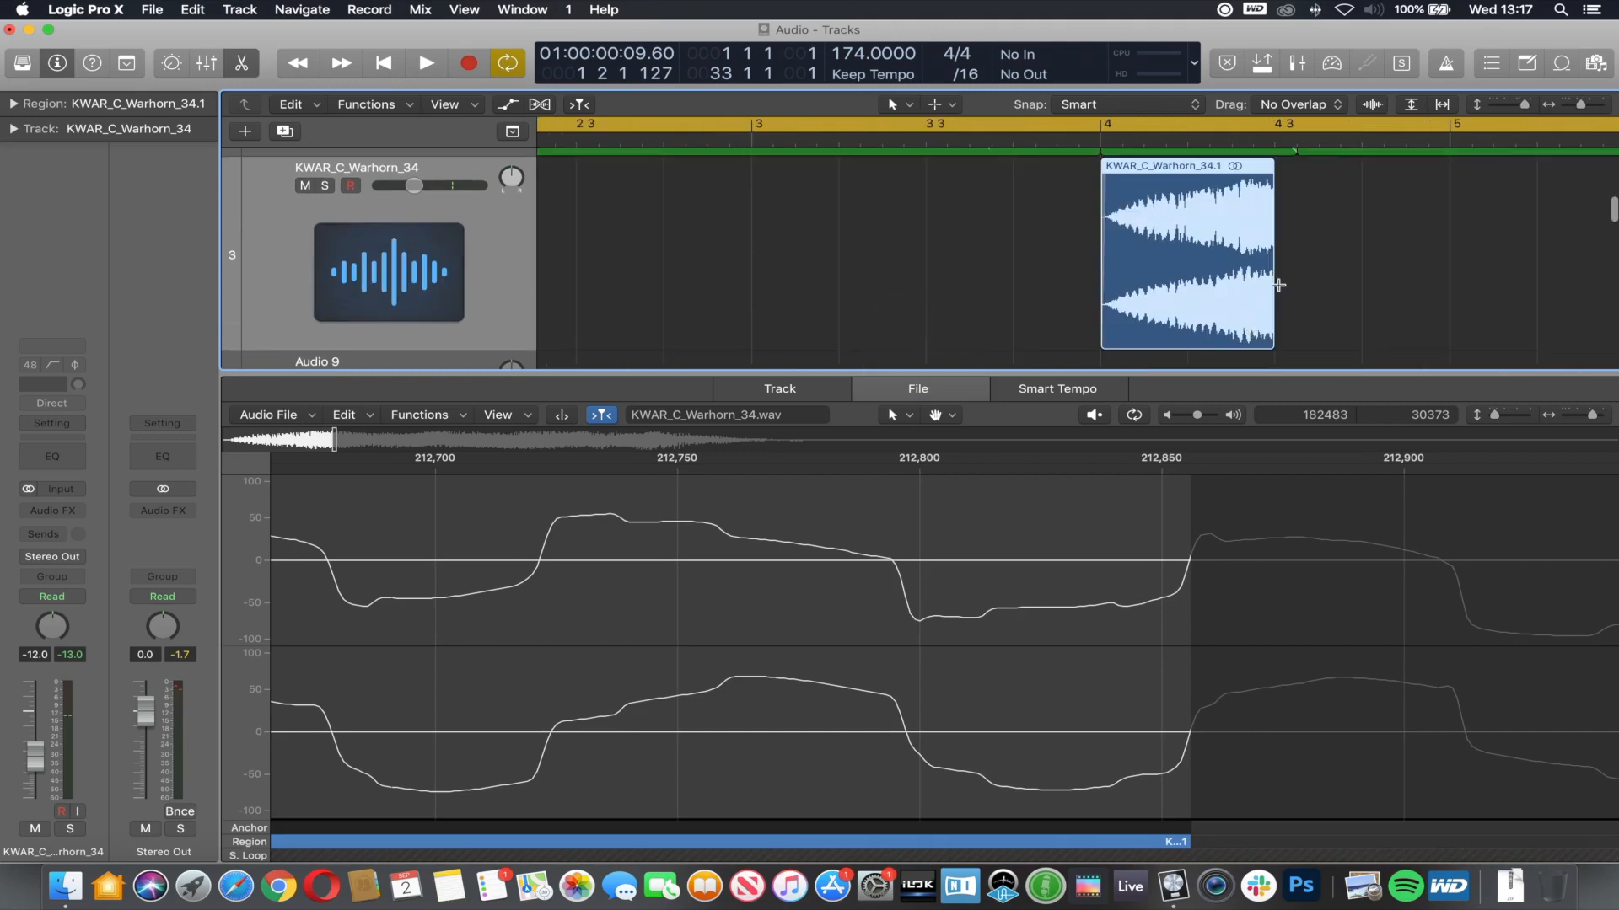
key(p)
key(p)
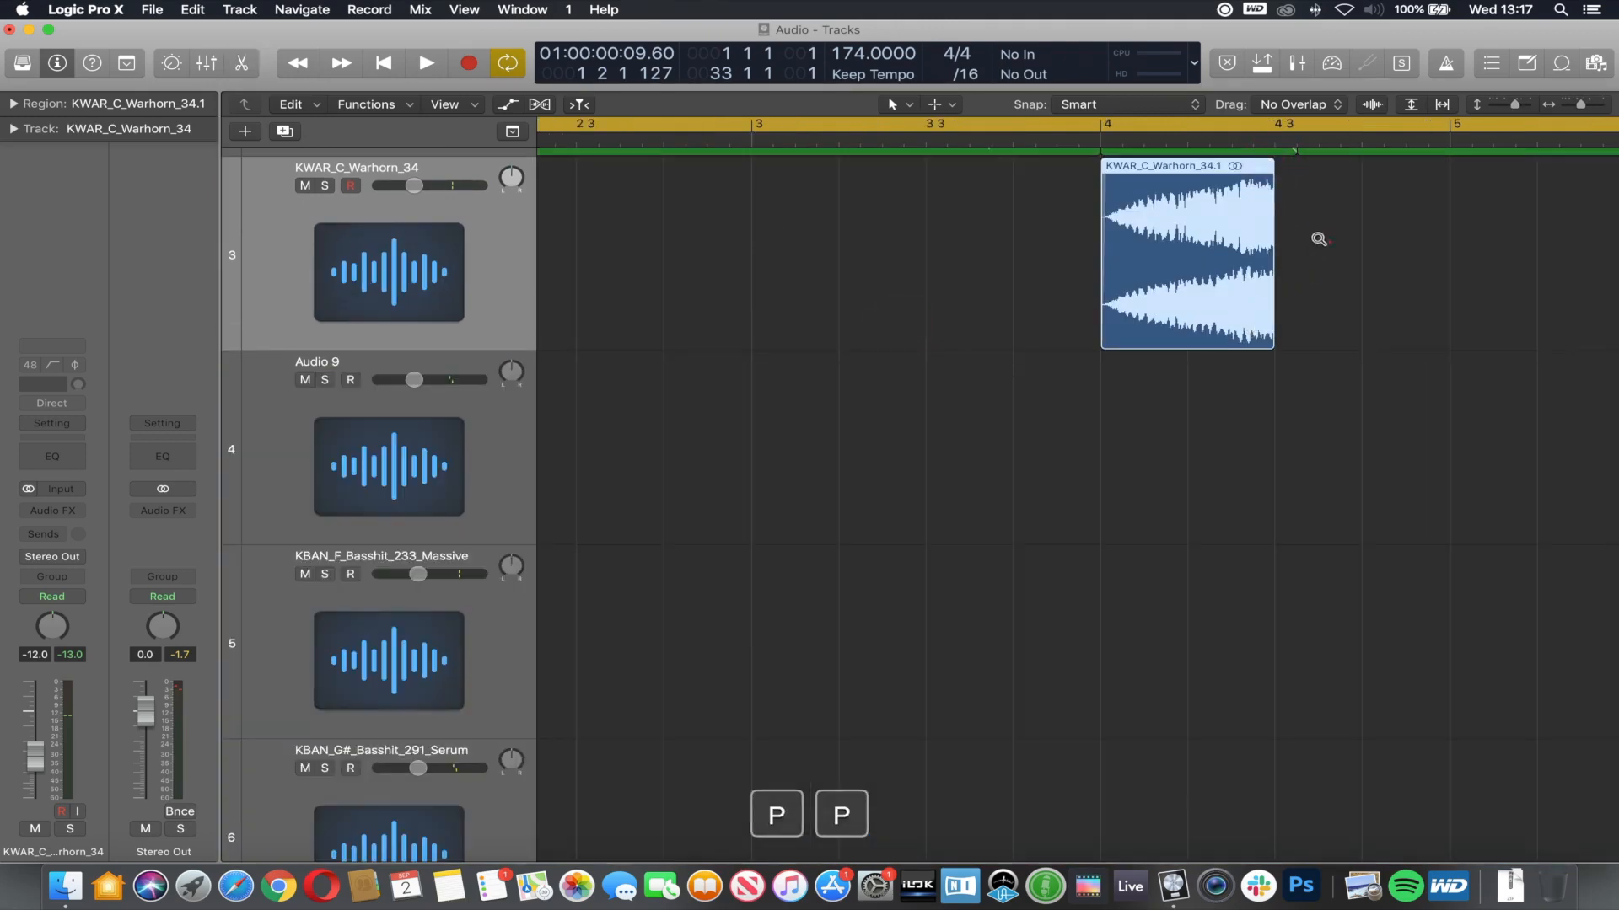
drag(1329, 242, 1260, 204)
drag(858, 167, 866, 167)
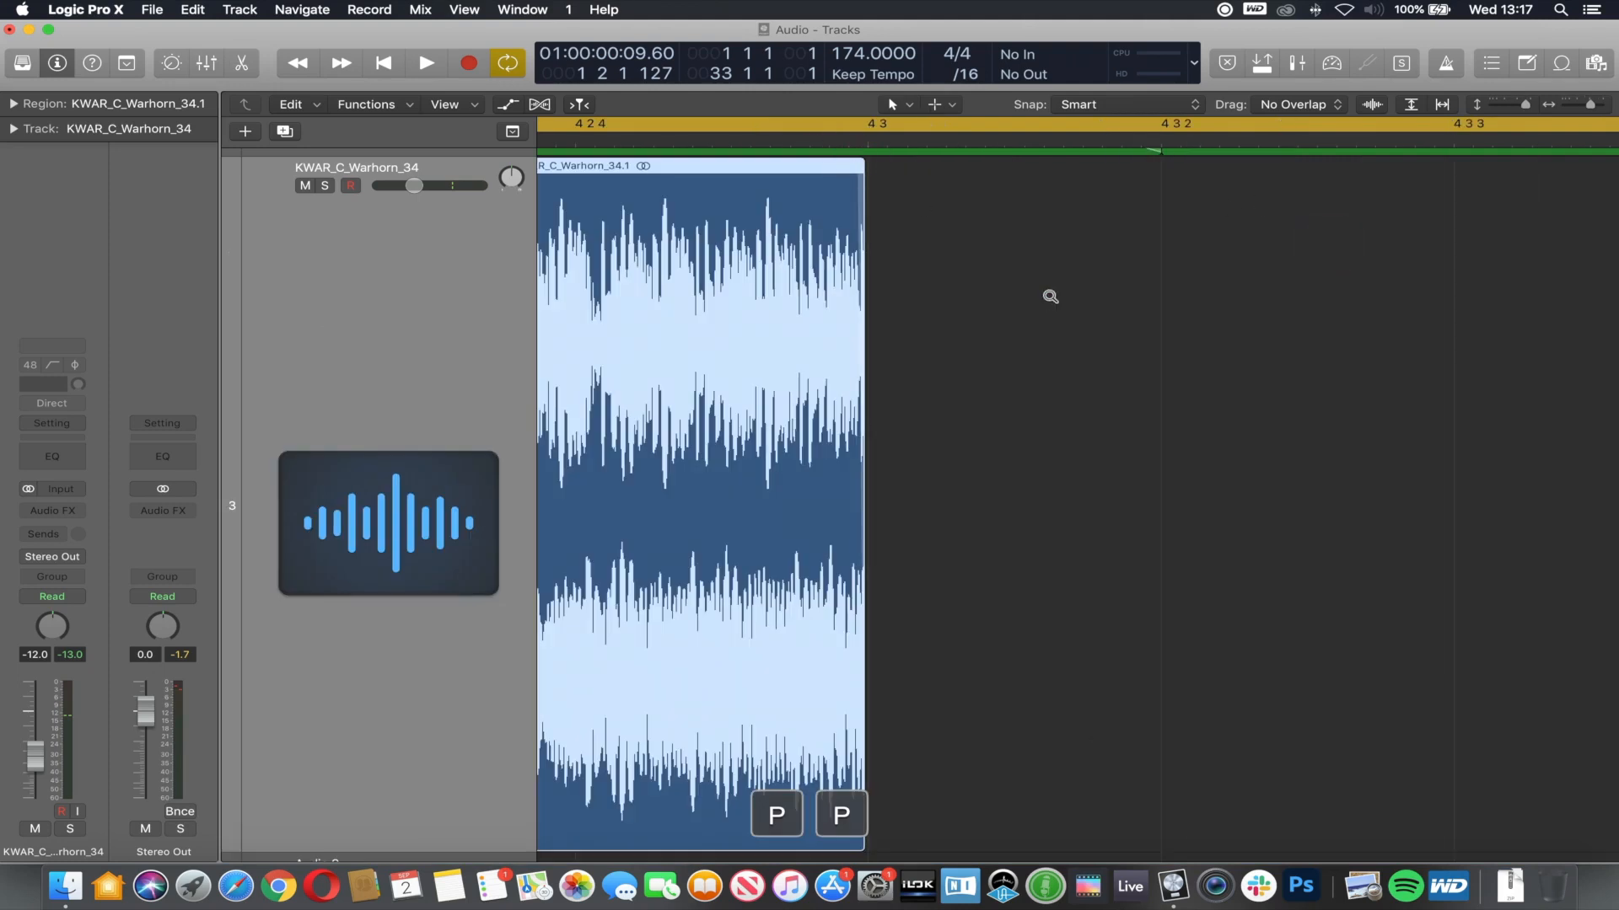
Step: Set both Fade In and Fade Out of the Warhorn region at bar 4 to 0
ctrl+alt+click(1049, 293)
ctrl+alt+click(814, 295)
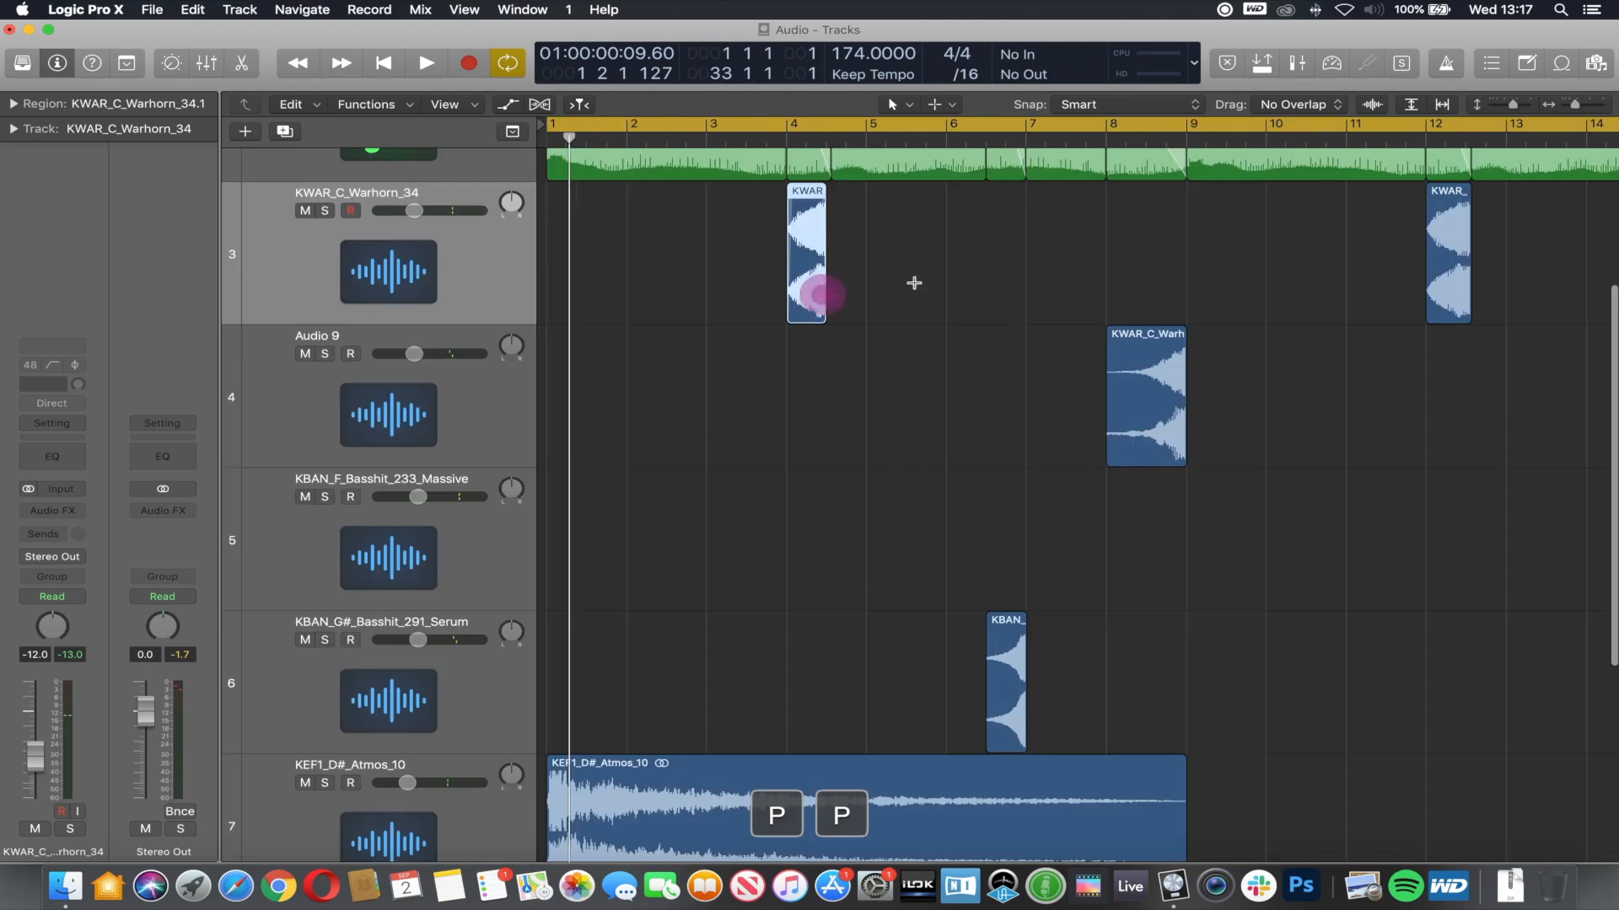
ctrl+alt+click(1092, 249)
ctrl+alt+click(1095, 250)
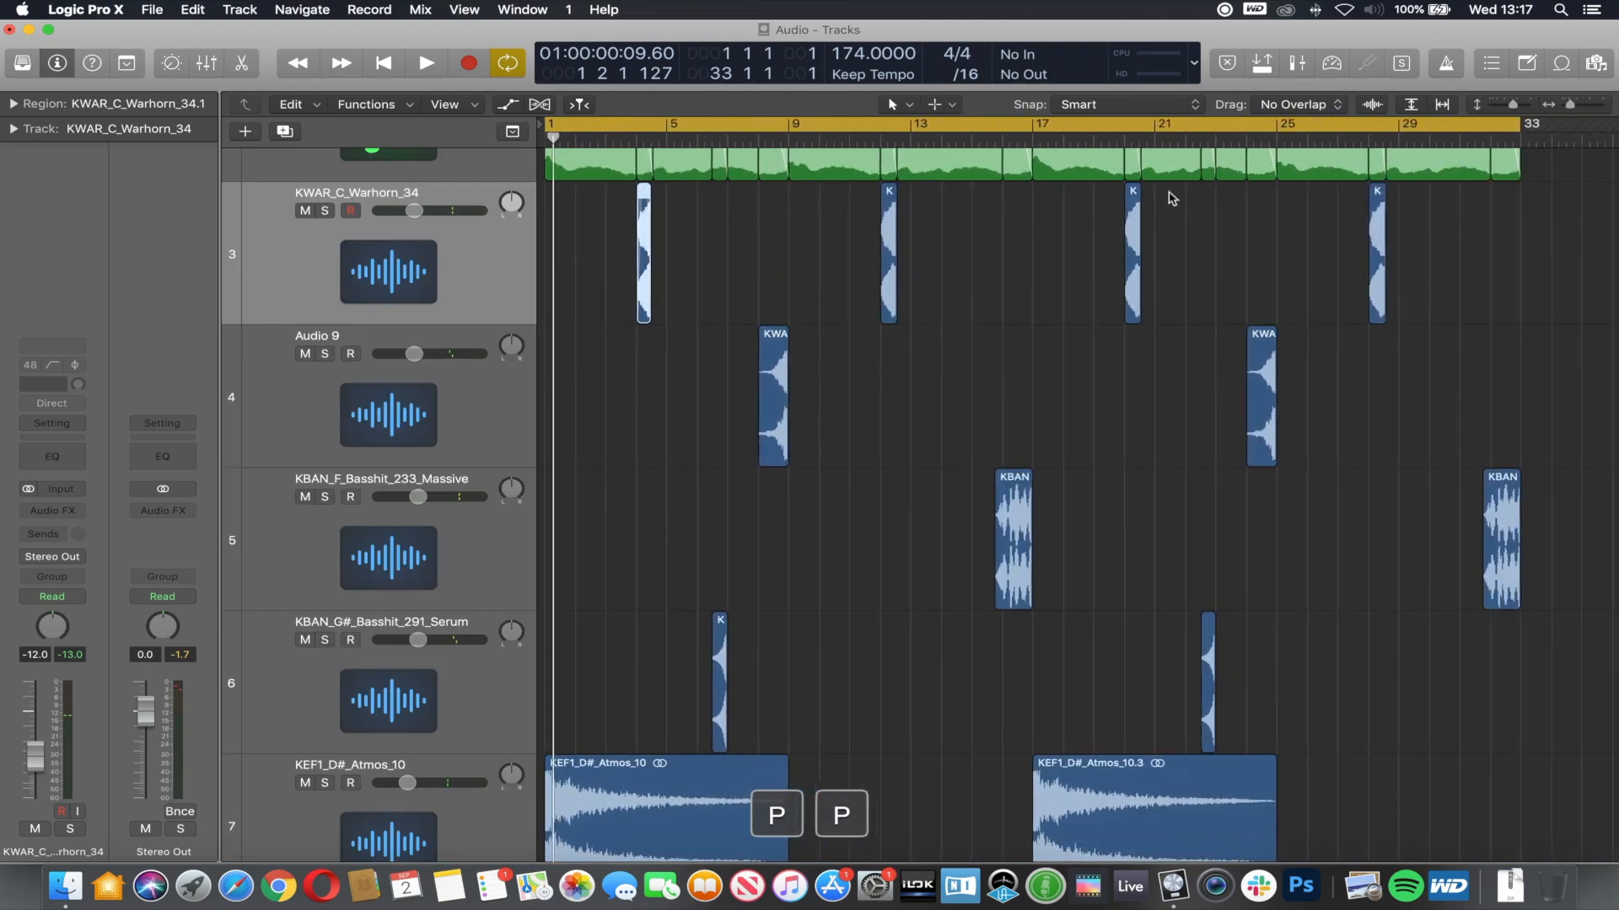
click(644, 225)
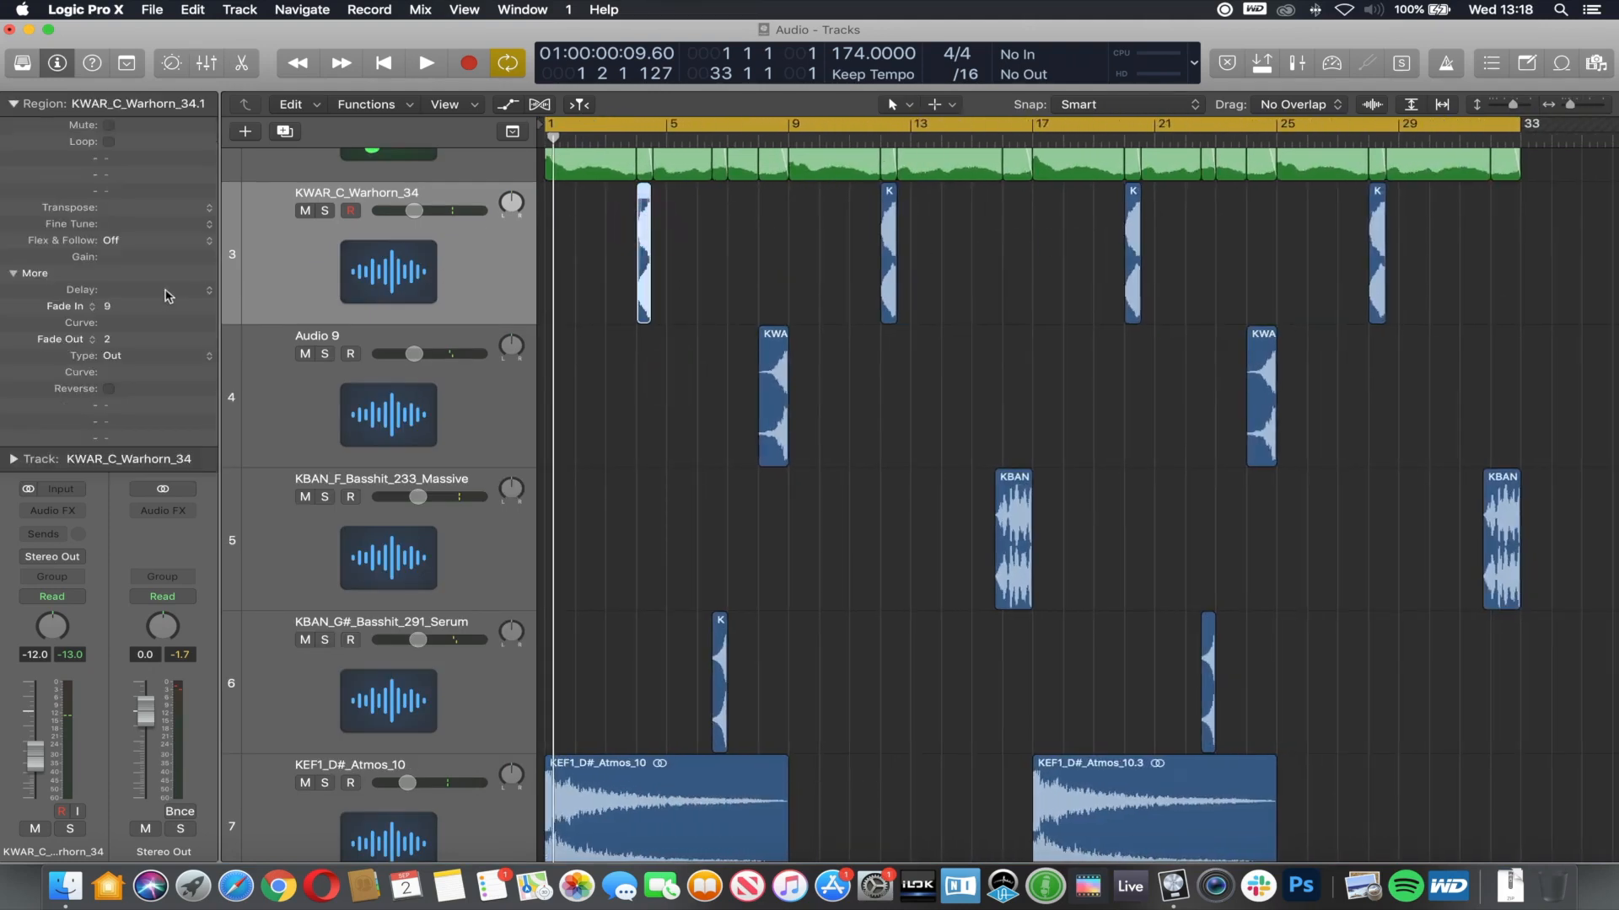
double_click(134, 308)
key(BackSpace)
text(0)
key(Return)
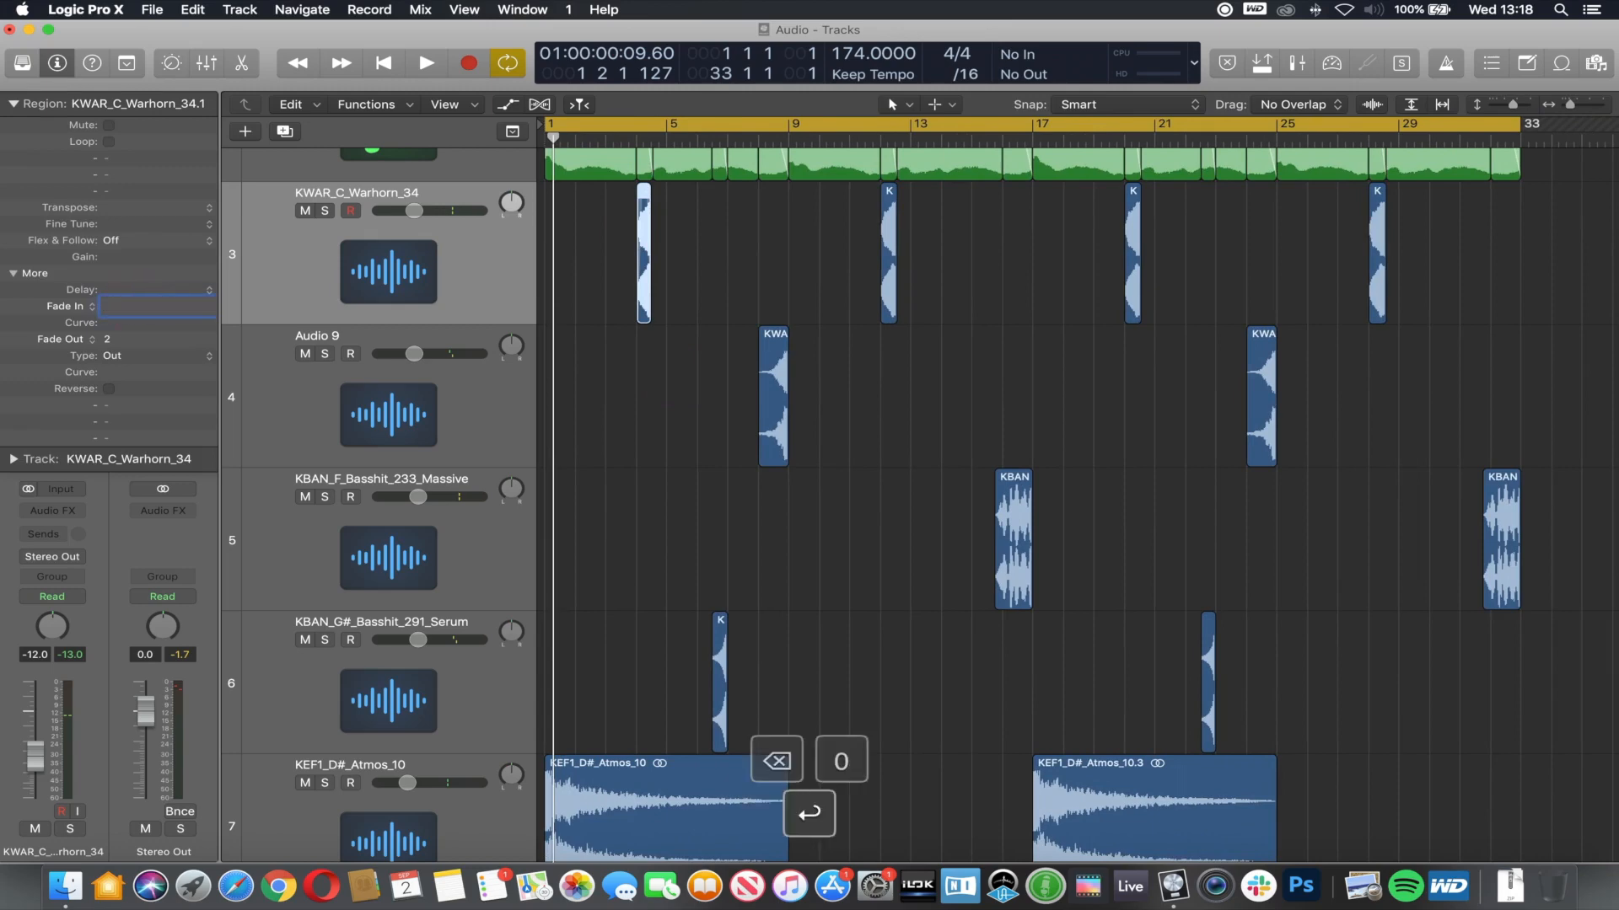
double_click(137, 339)
key(BackSpace)
text(0)
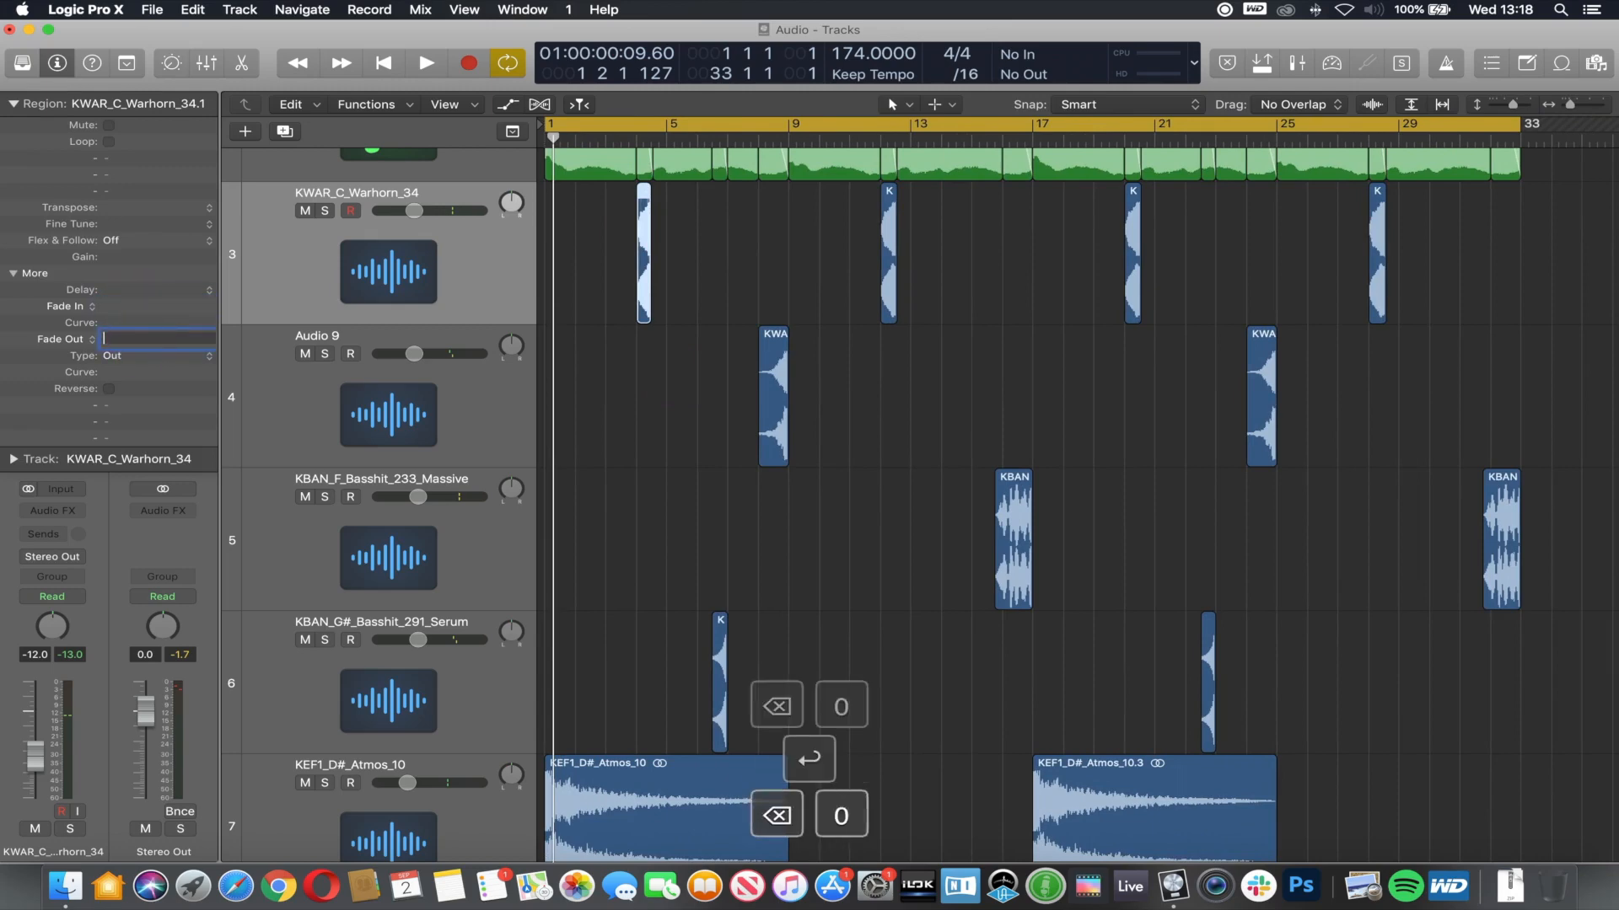
key(Return)
Step: Set Fade In and Fade Out to 10 for all four regions on the KWAR_C_Warhorn_34 track
click(419, 242)
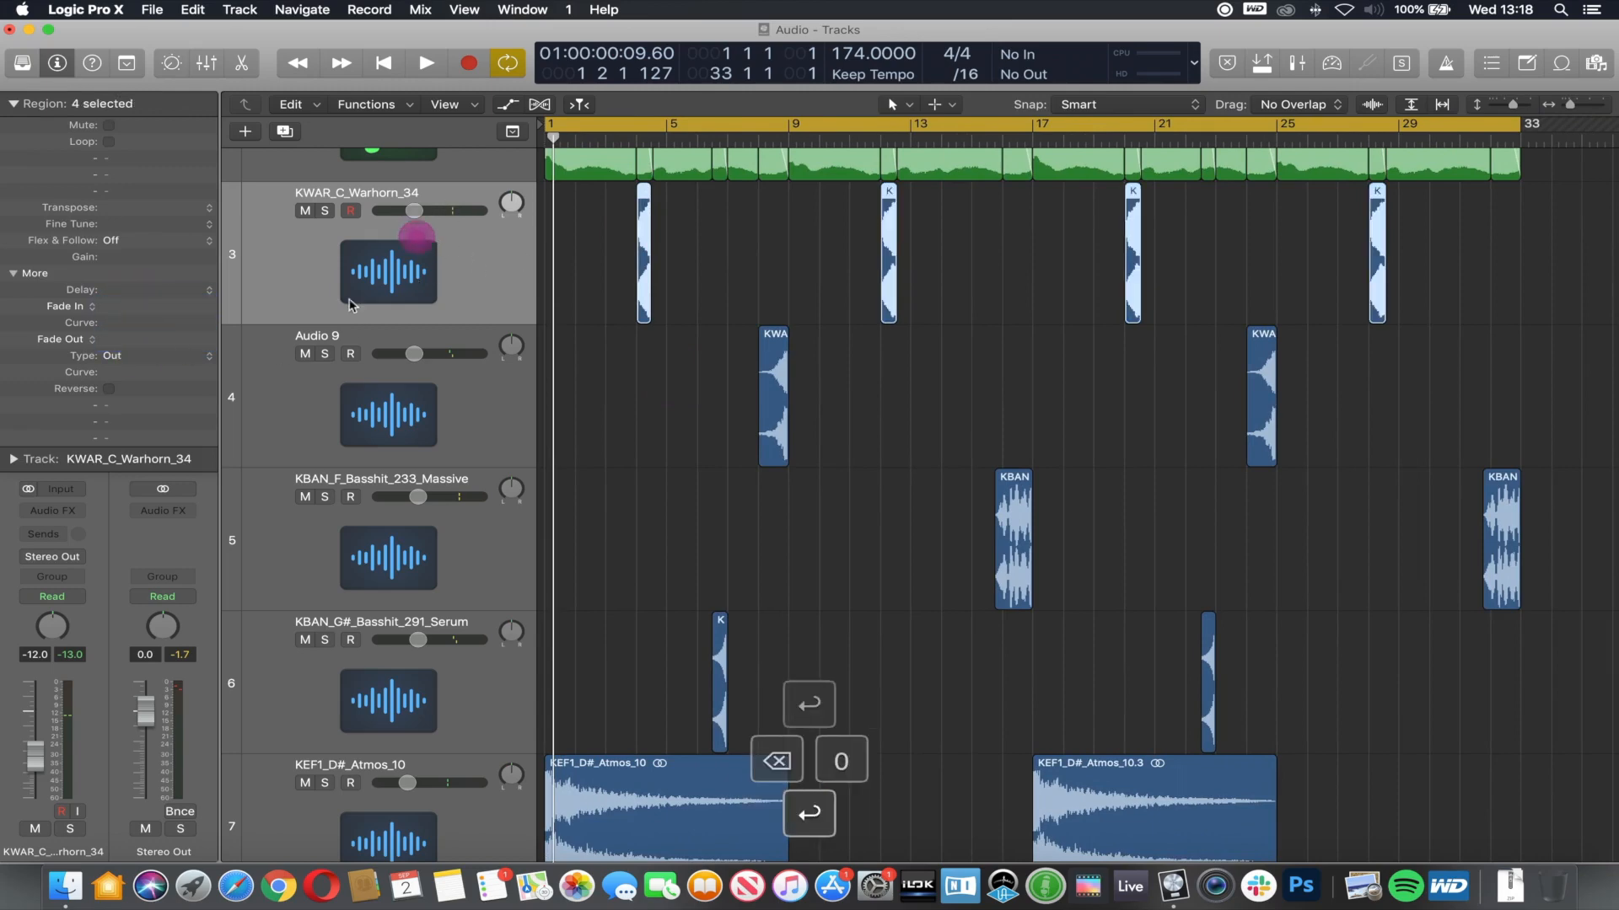
double_click(128, 307)
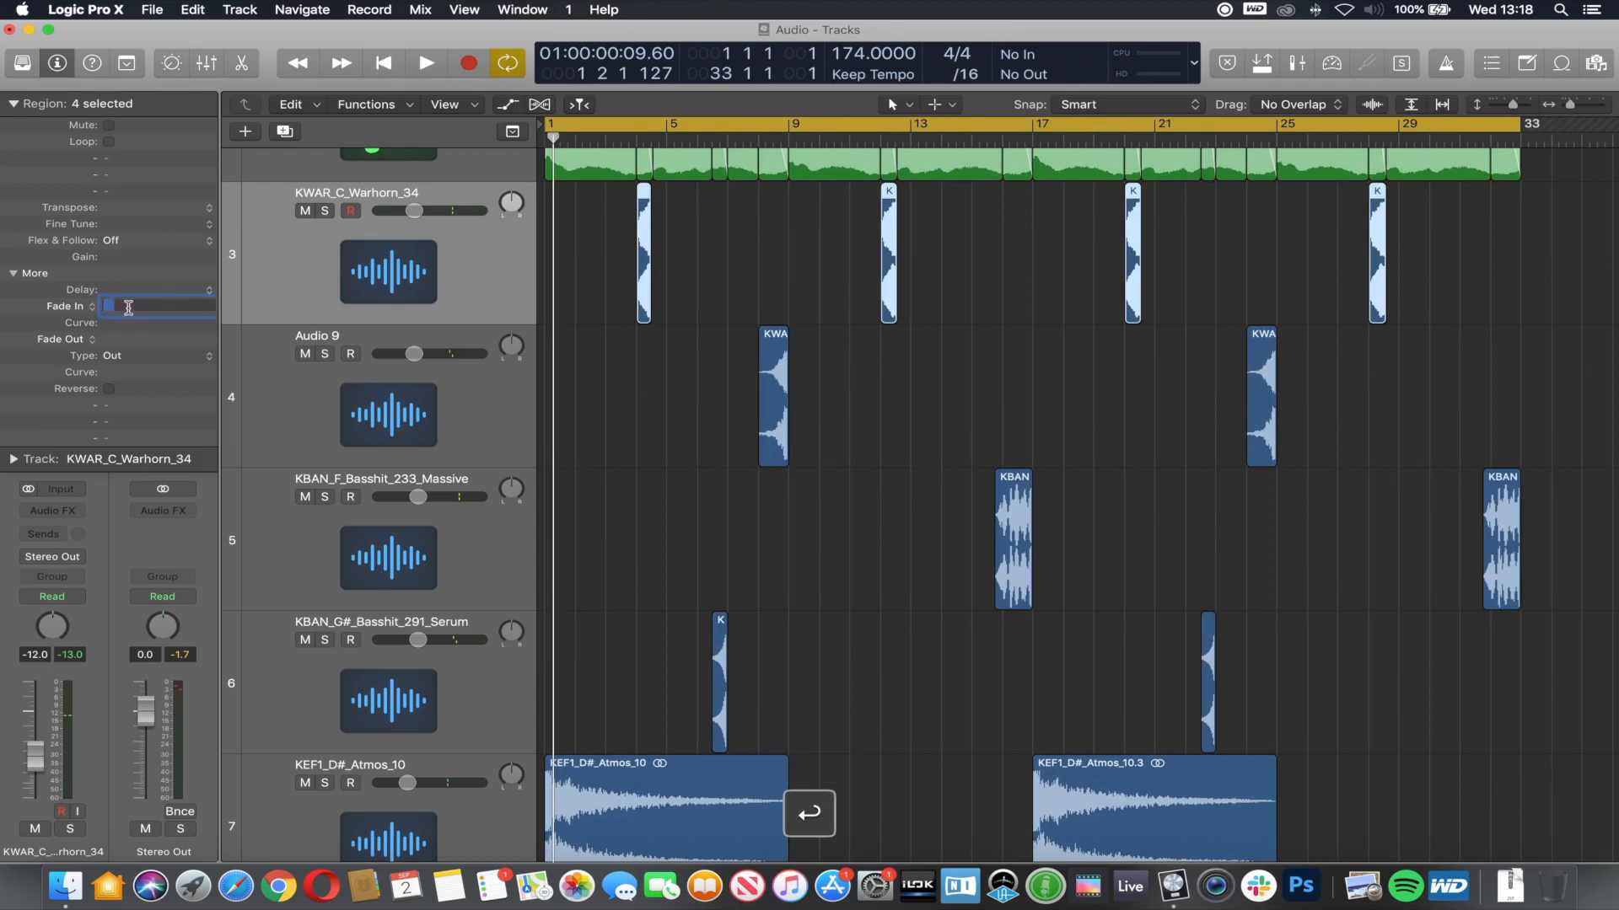
text(10)
key(Return)
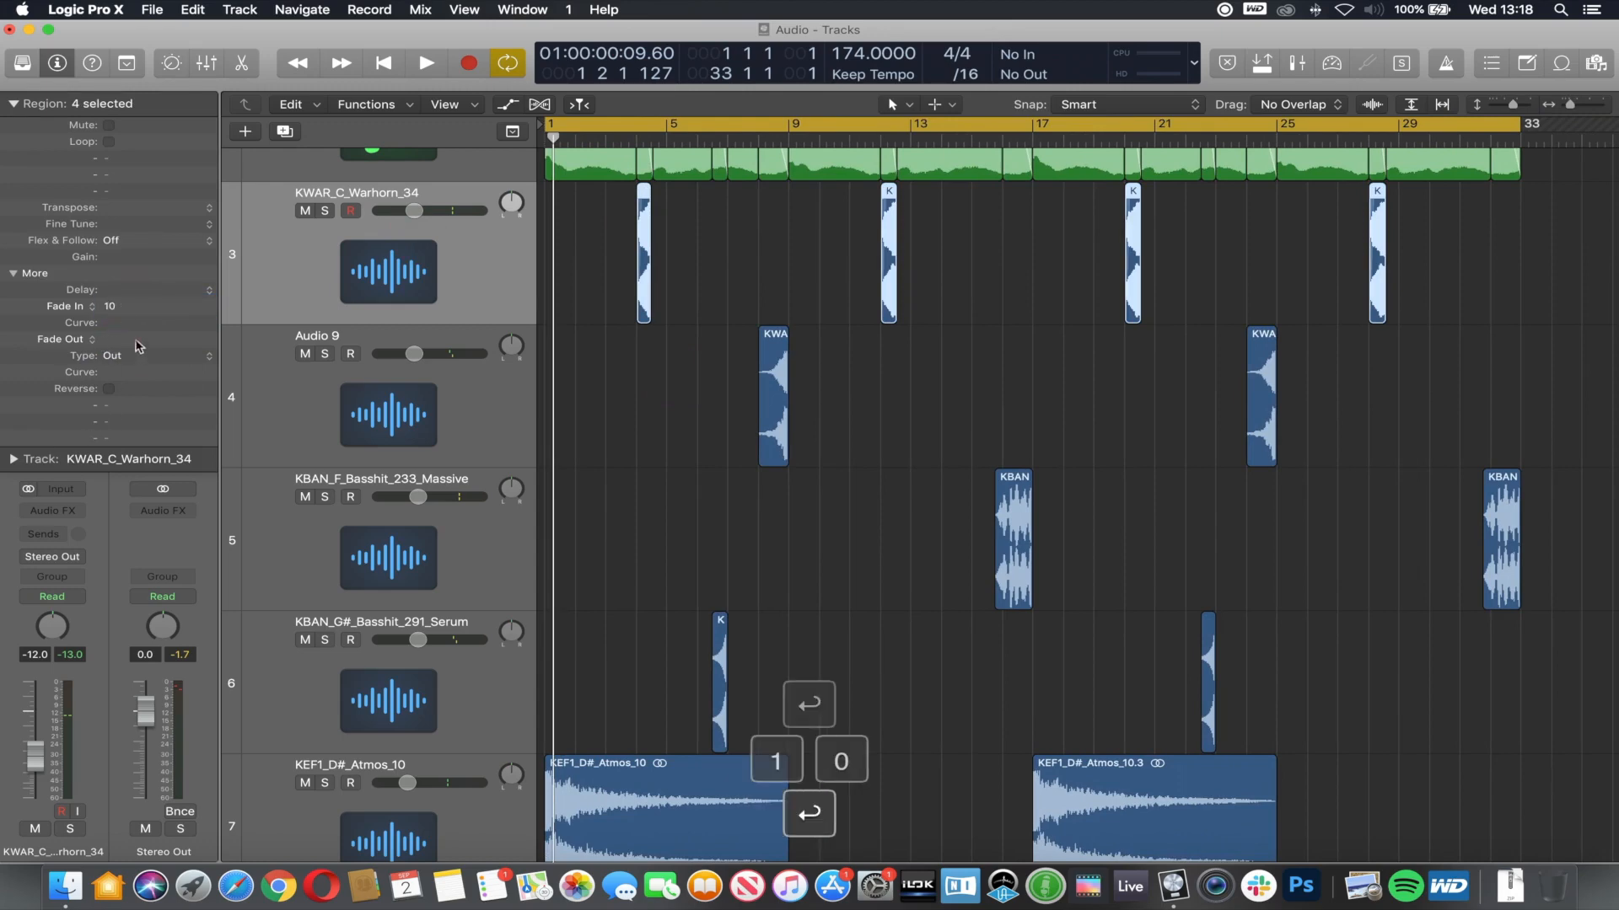
double_click(136, 339)
text(10)
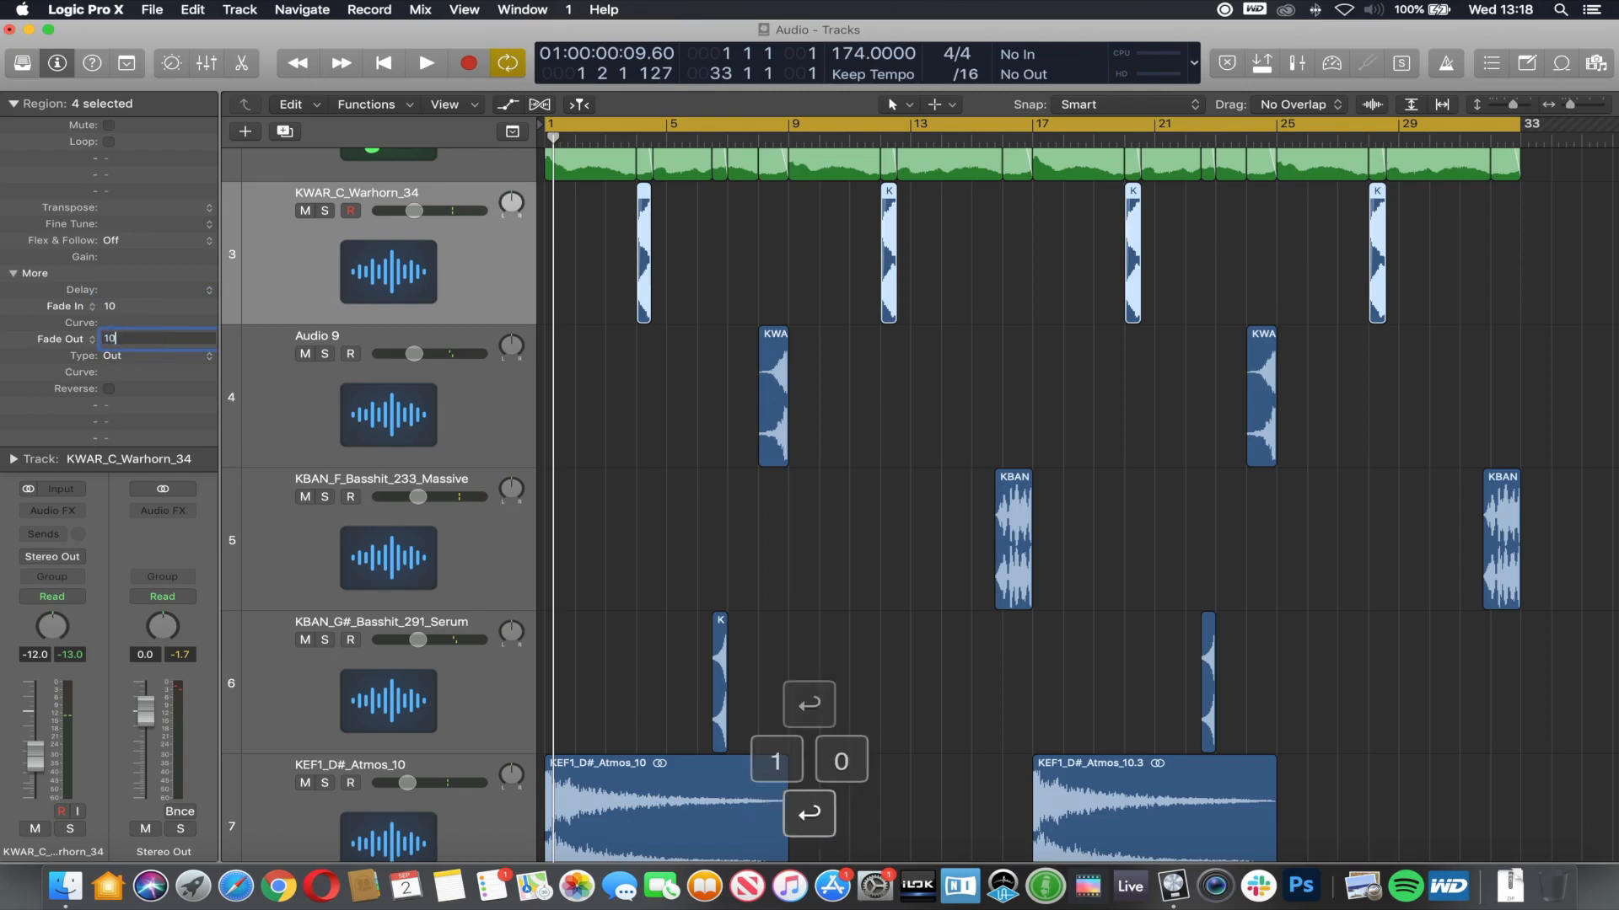
key(Return)
drag(684, 288, 620, 245)
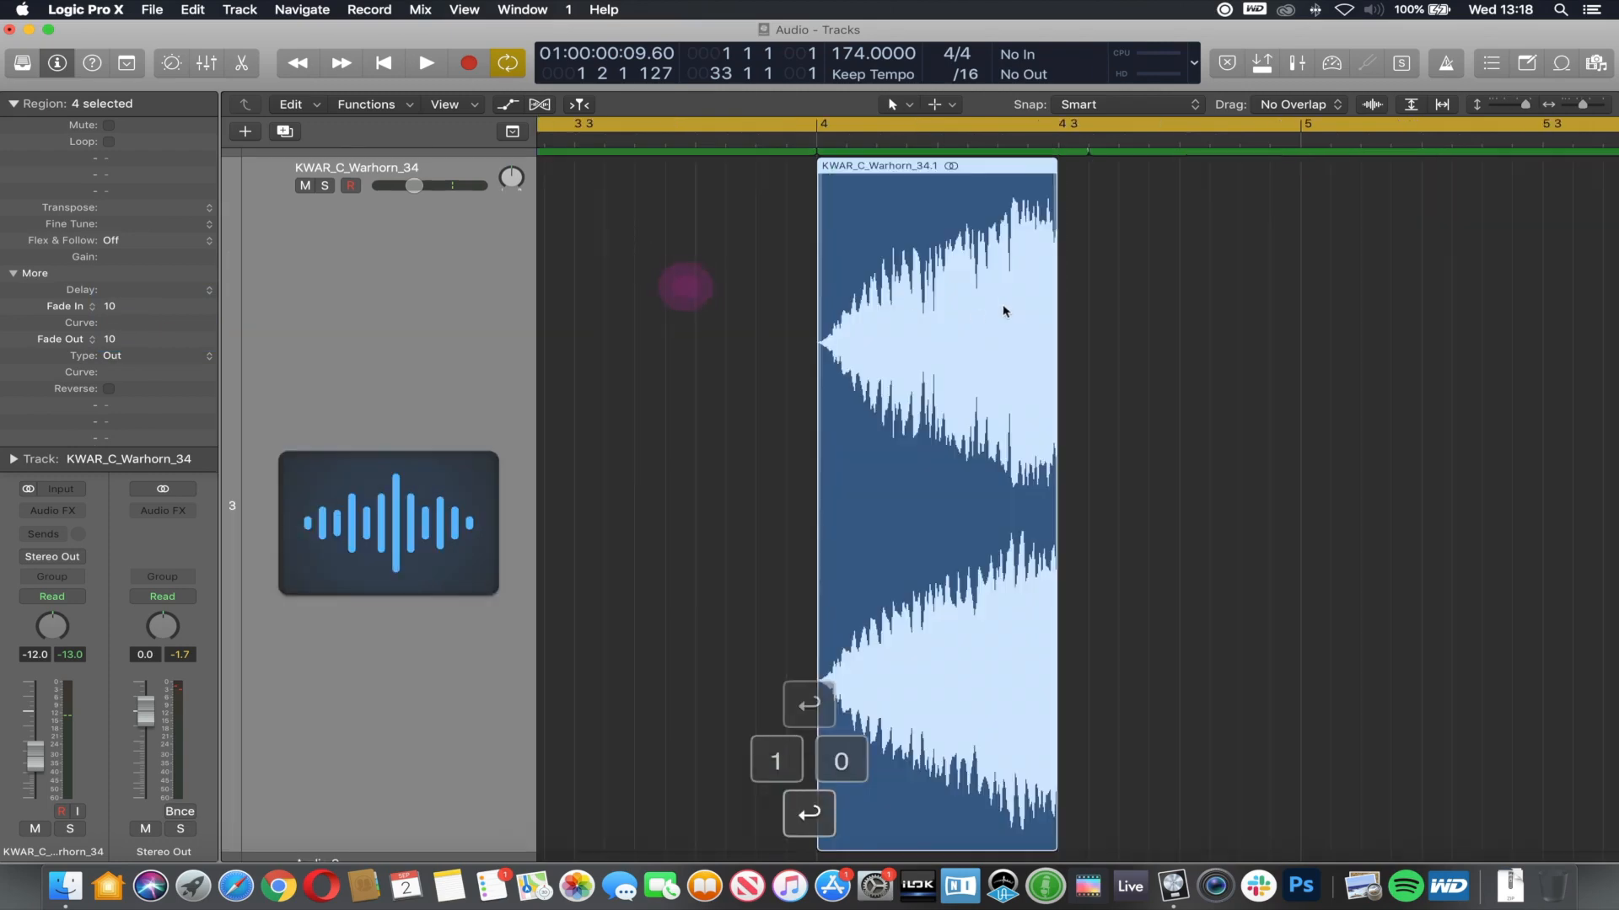
ctrl+alt+click(1002, 306)
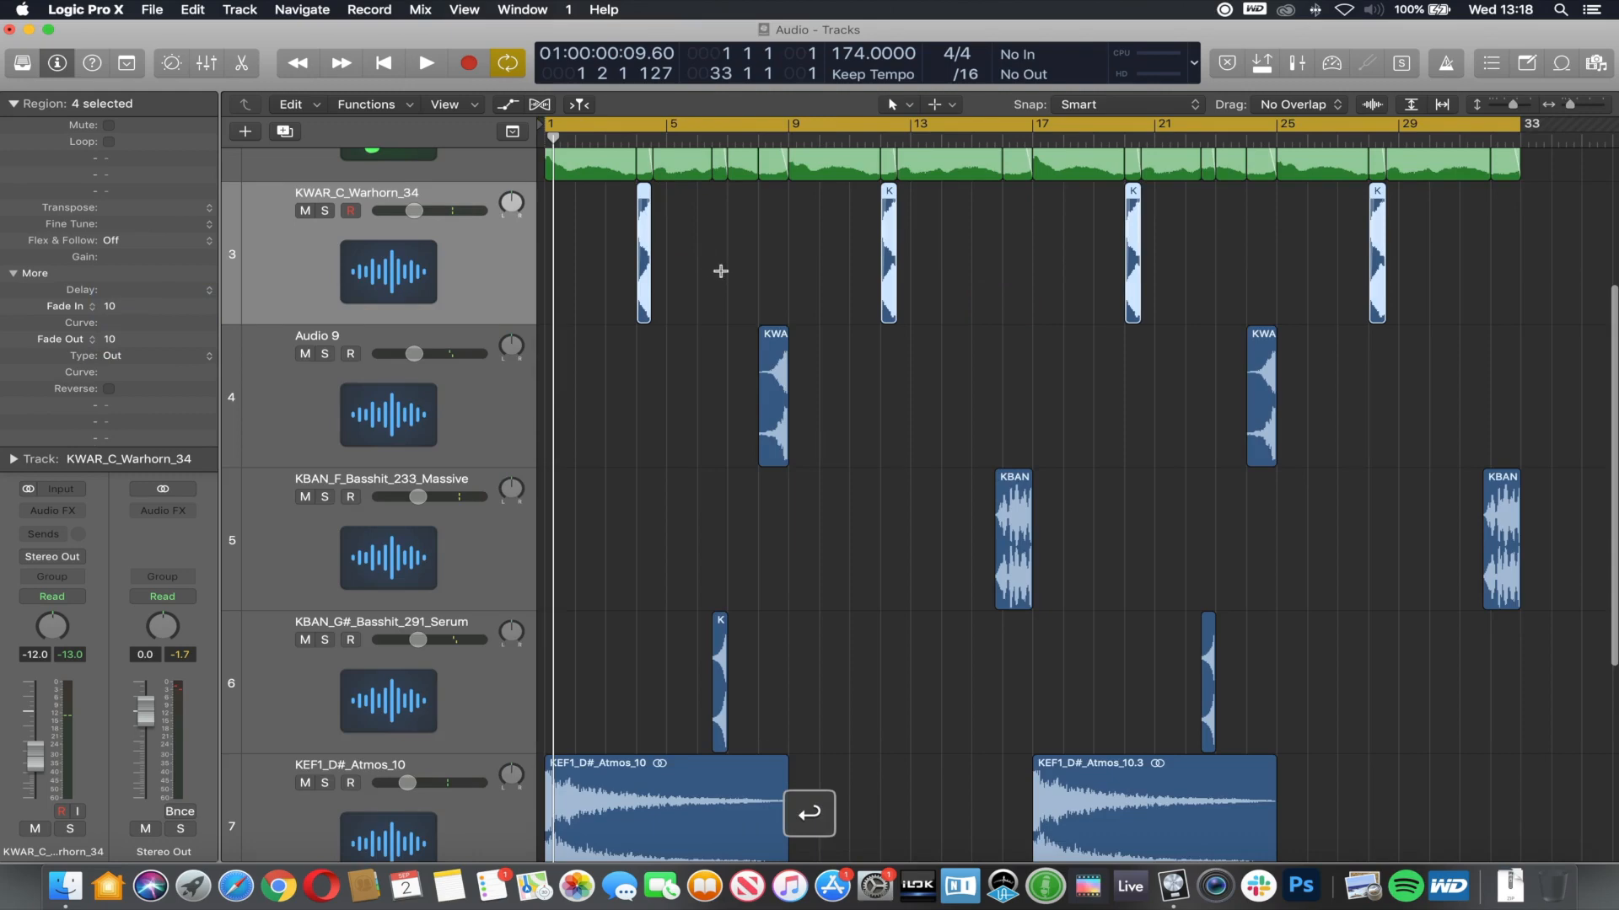
Step: Turn off Reverse for the two Warhorn regions on the Audio 9 track
click(757, 342)
click(426, 708)
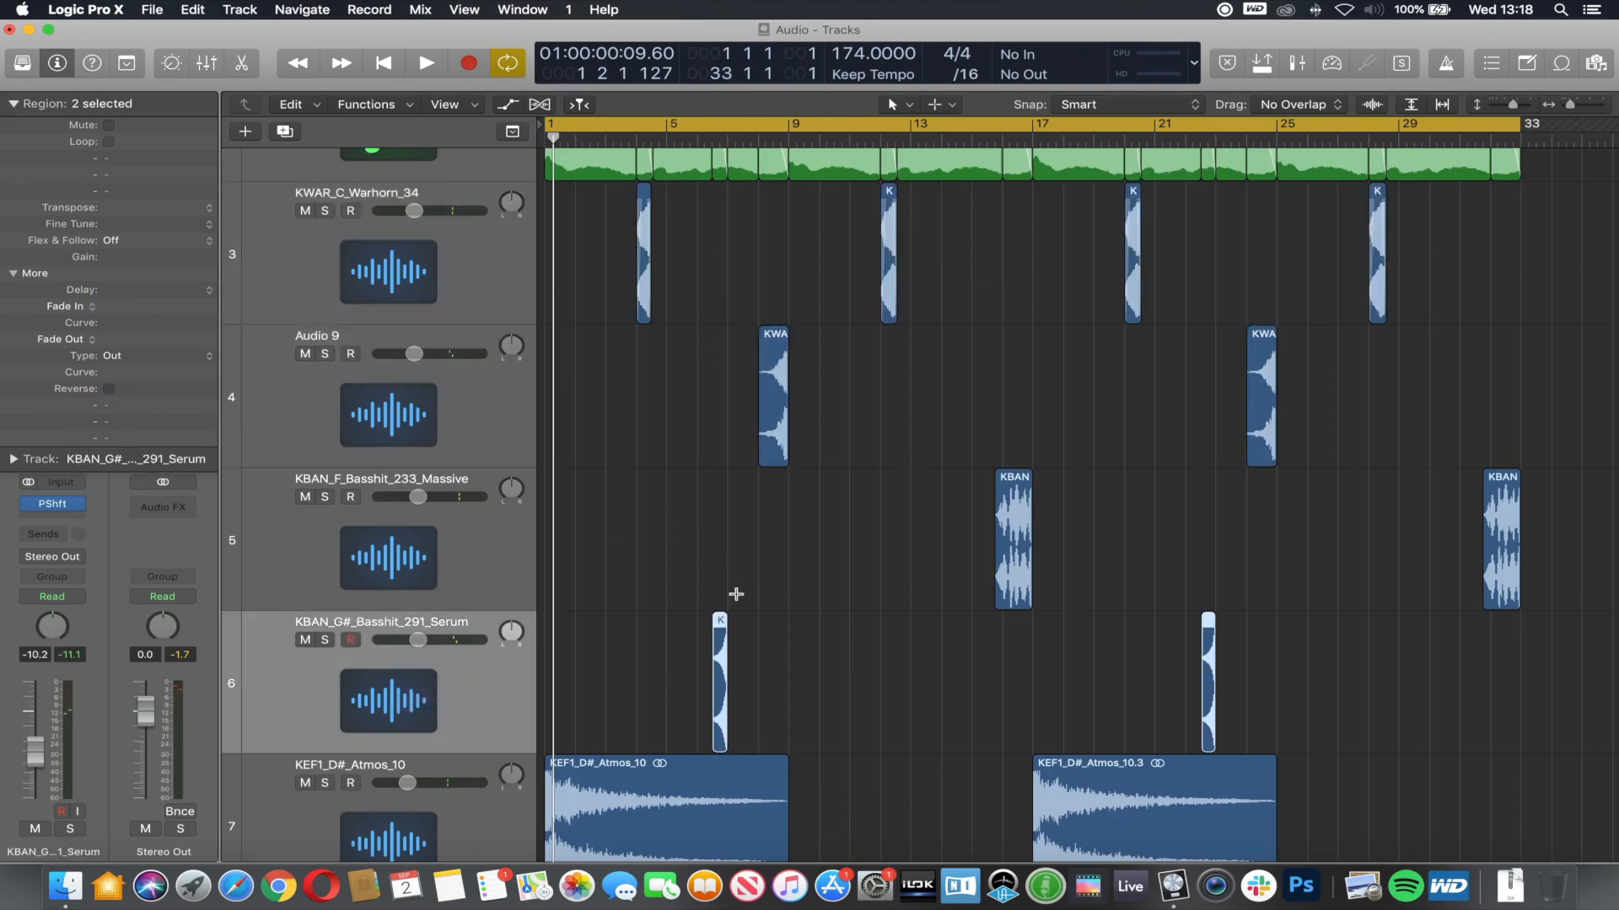
drag(844, 509, 651, 295)
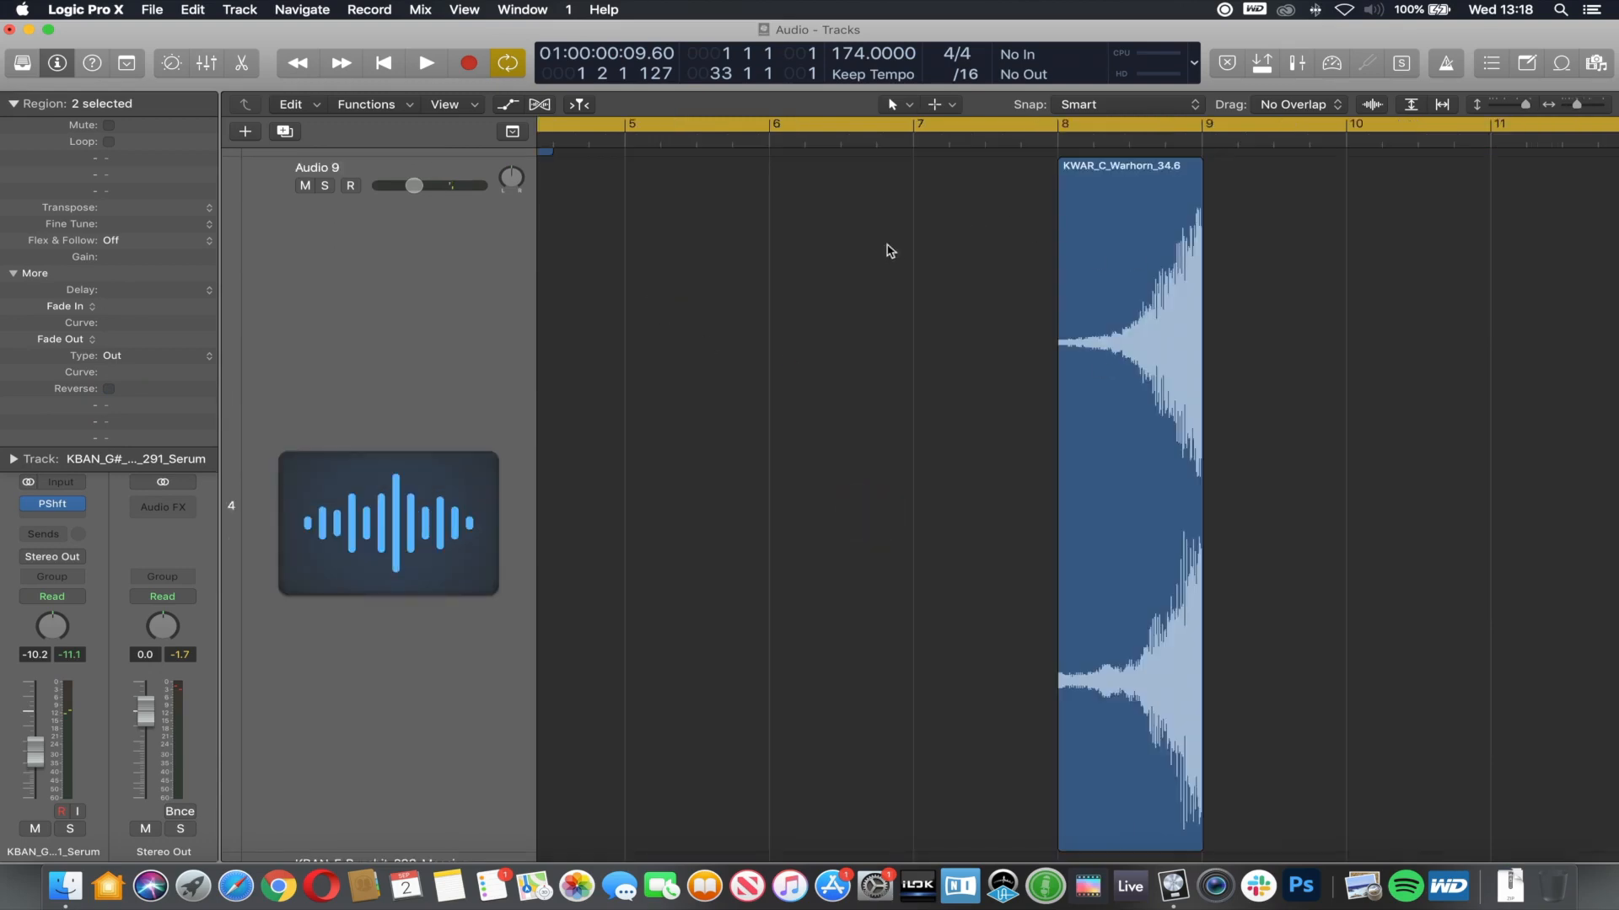
click(392, 267)
click(108, 389)
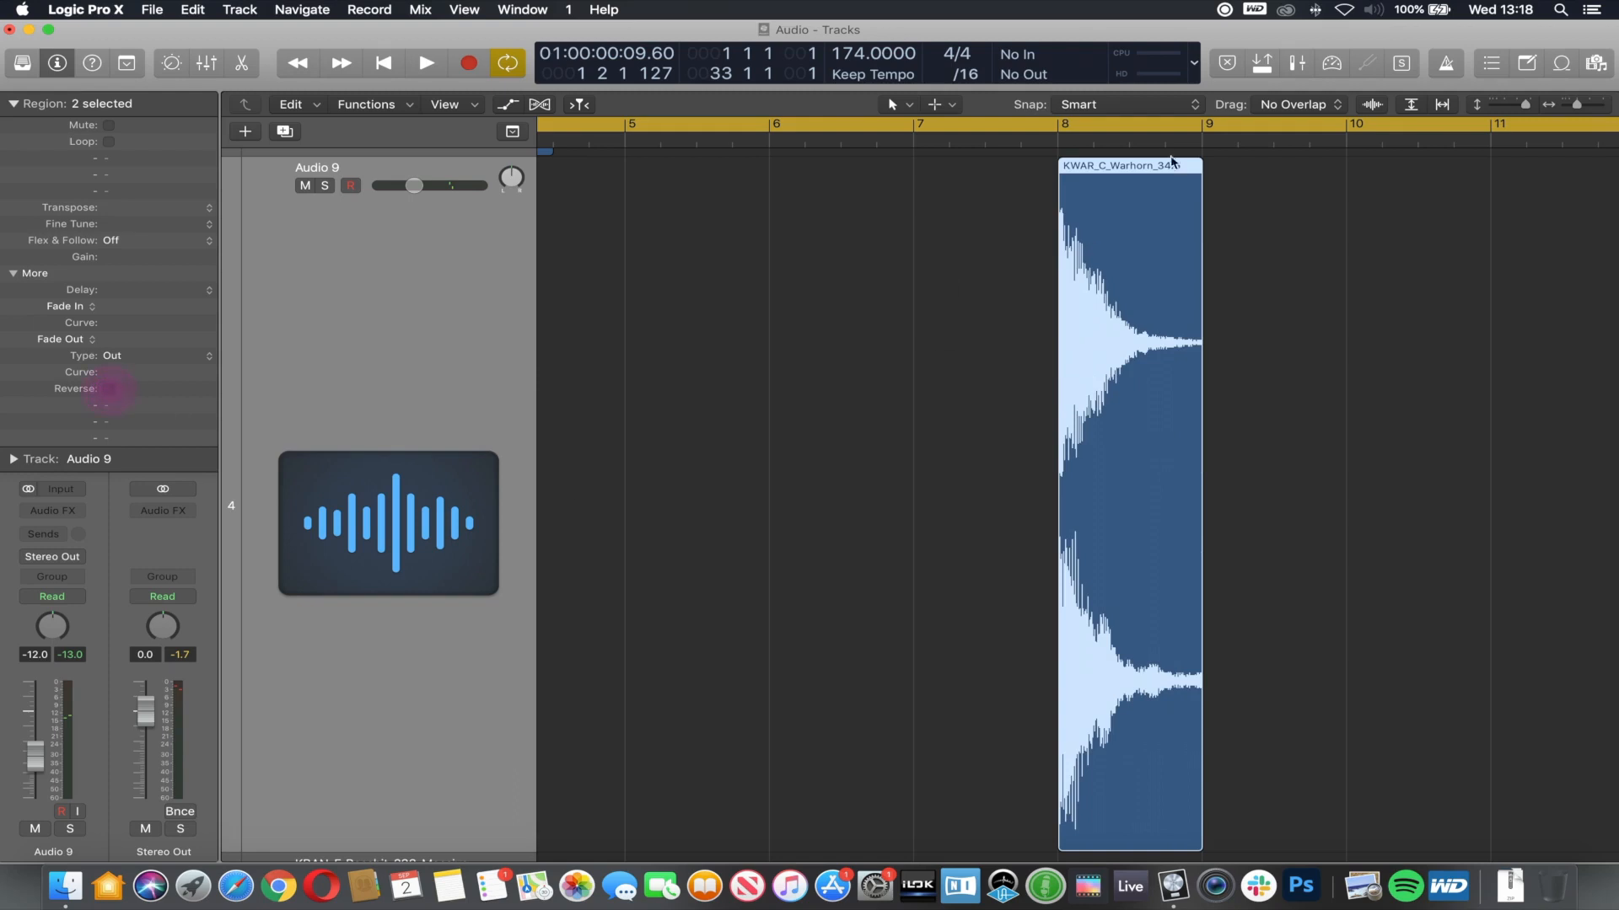
Step: Listen to the Audio 9 region at bar 8 in the mix and soloed, then unsolo the track and stop playback
double_click(968, 142)
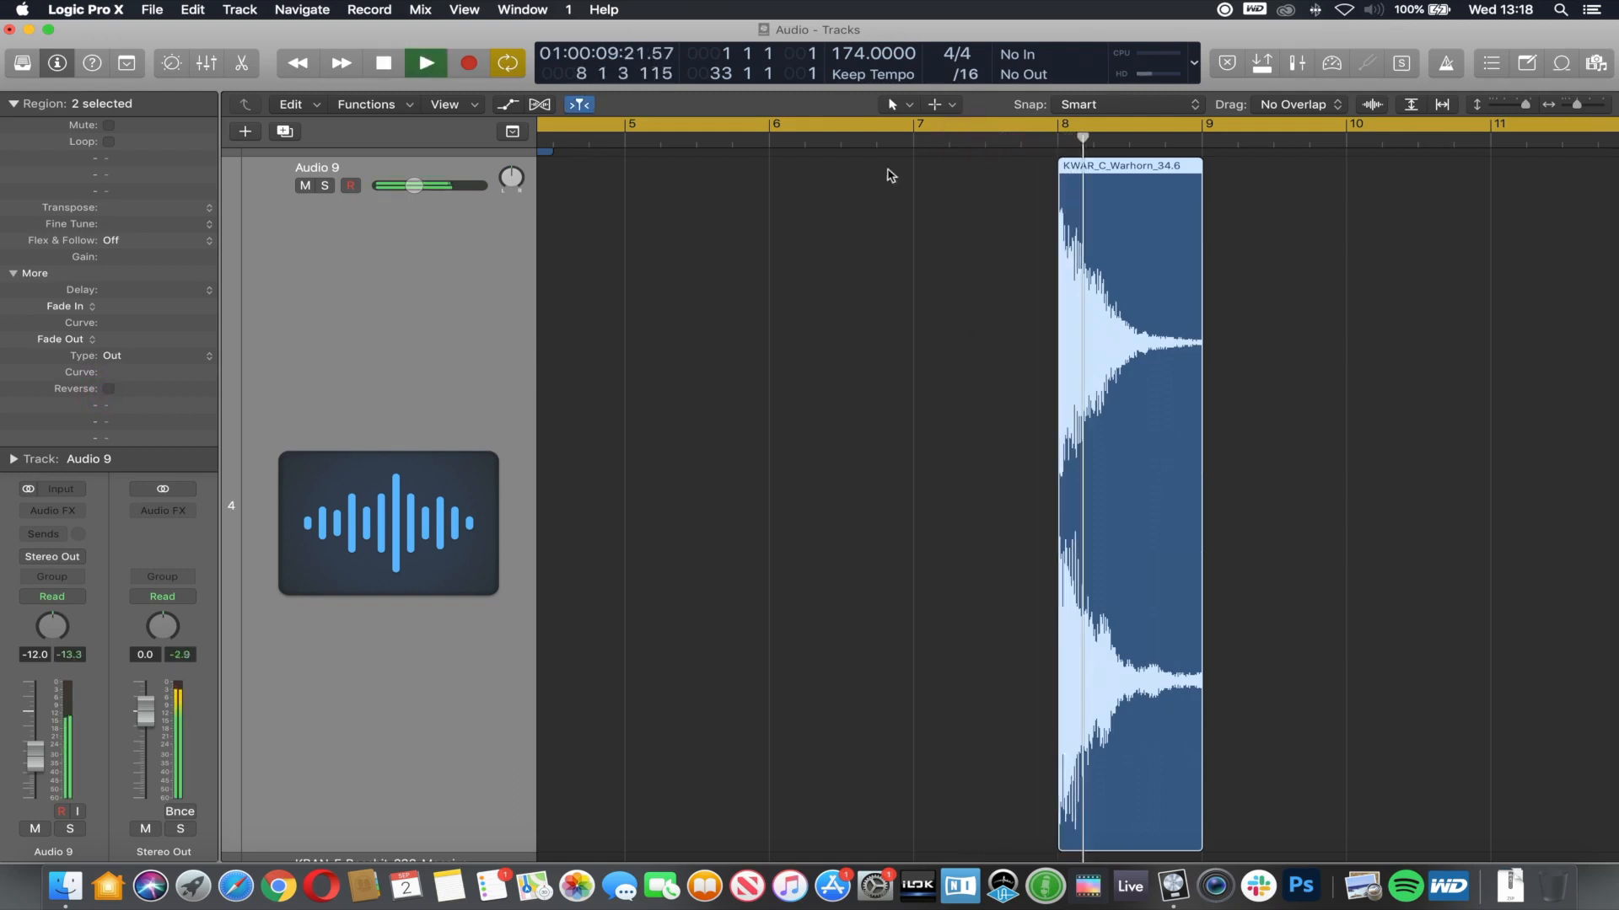
key(s)
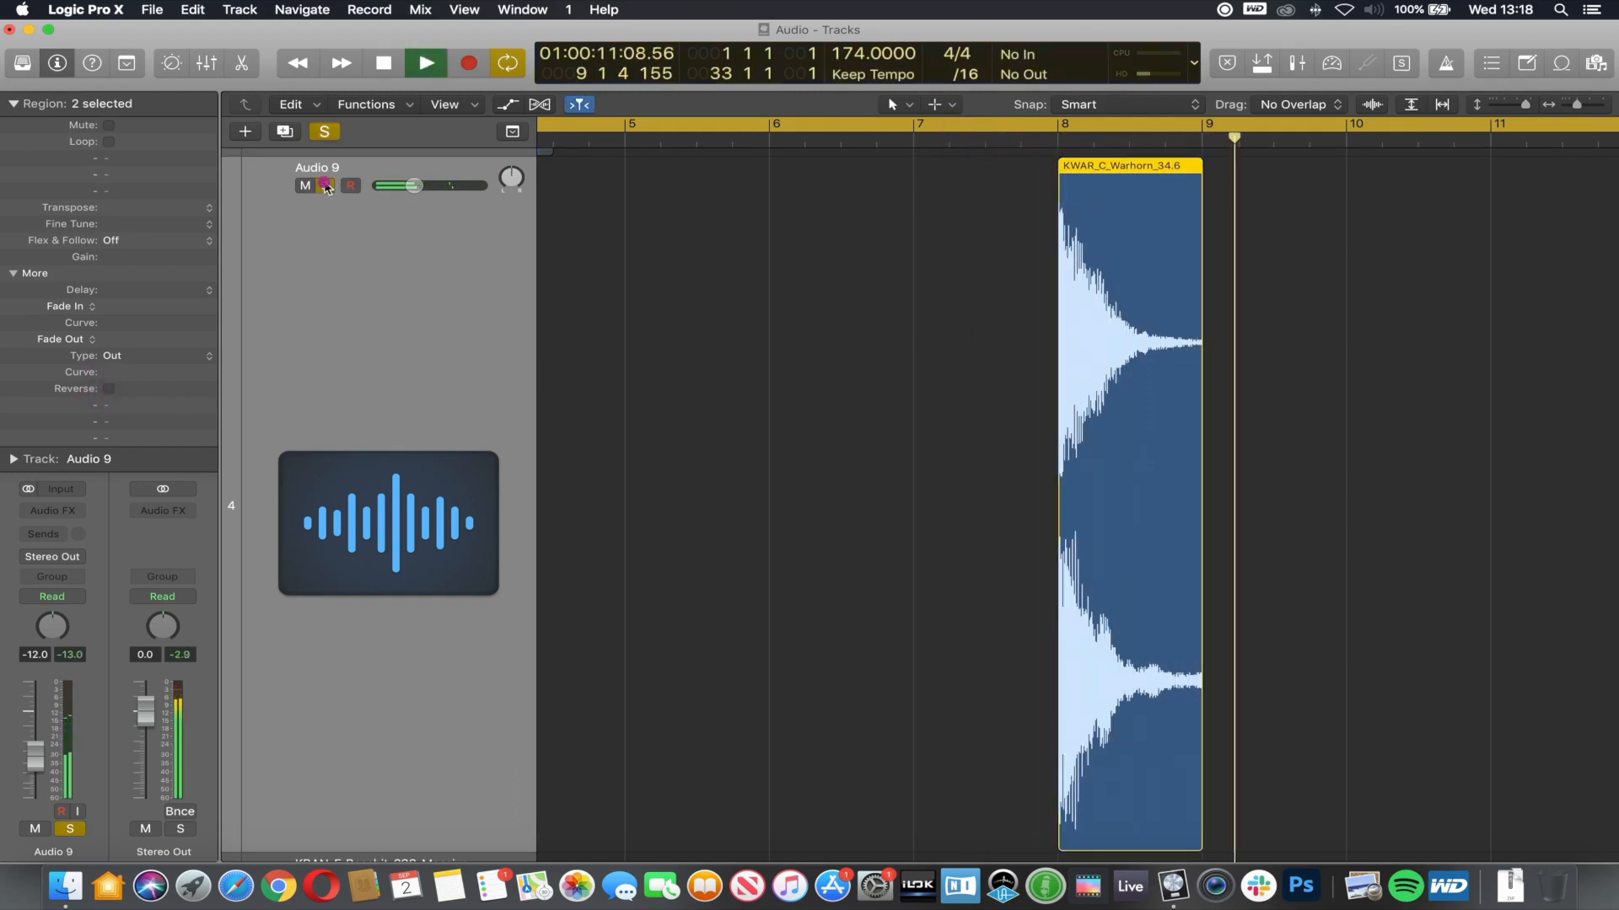
click(1020, 145)
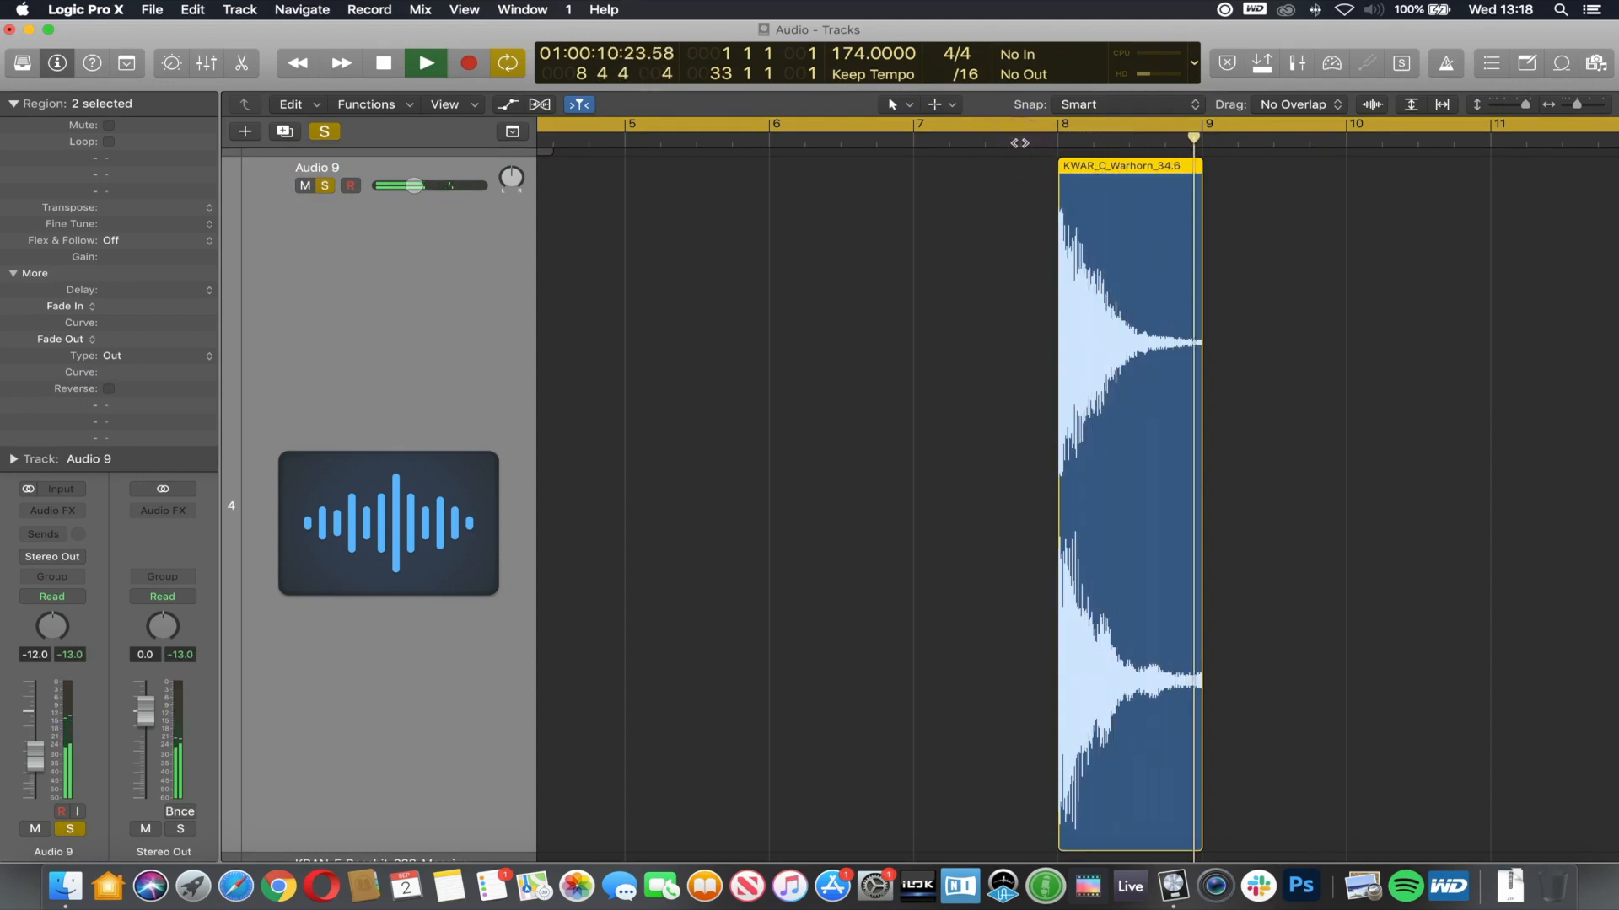
click(322, 184)
key(space)
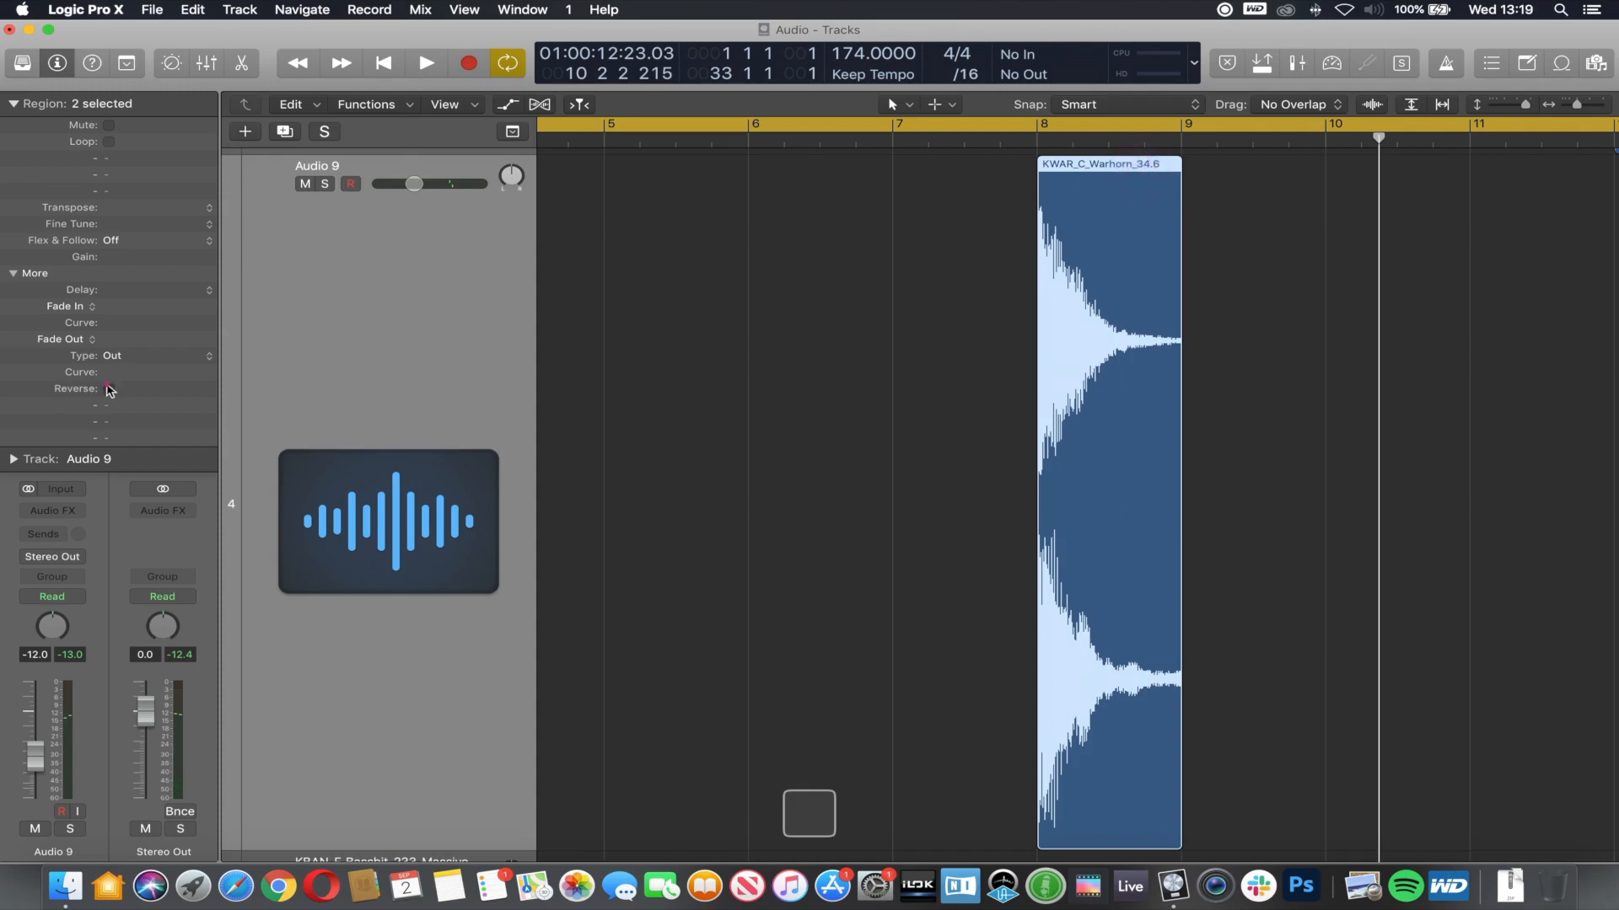
Step: Turn Reverse back on for both Audio 9 regions, toggling it to compare the waveform directions
click(109, 389)
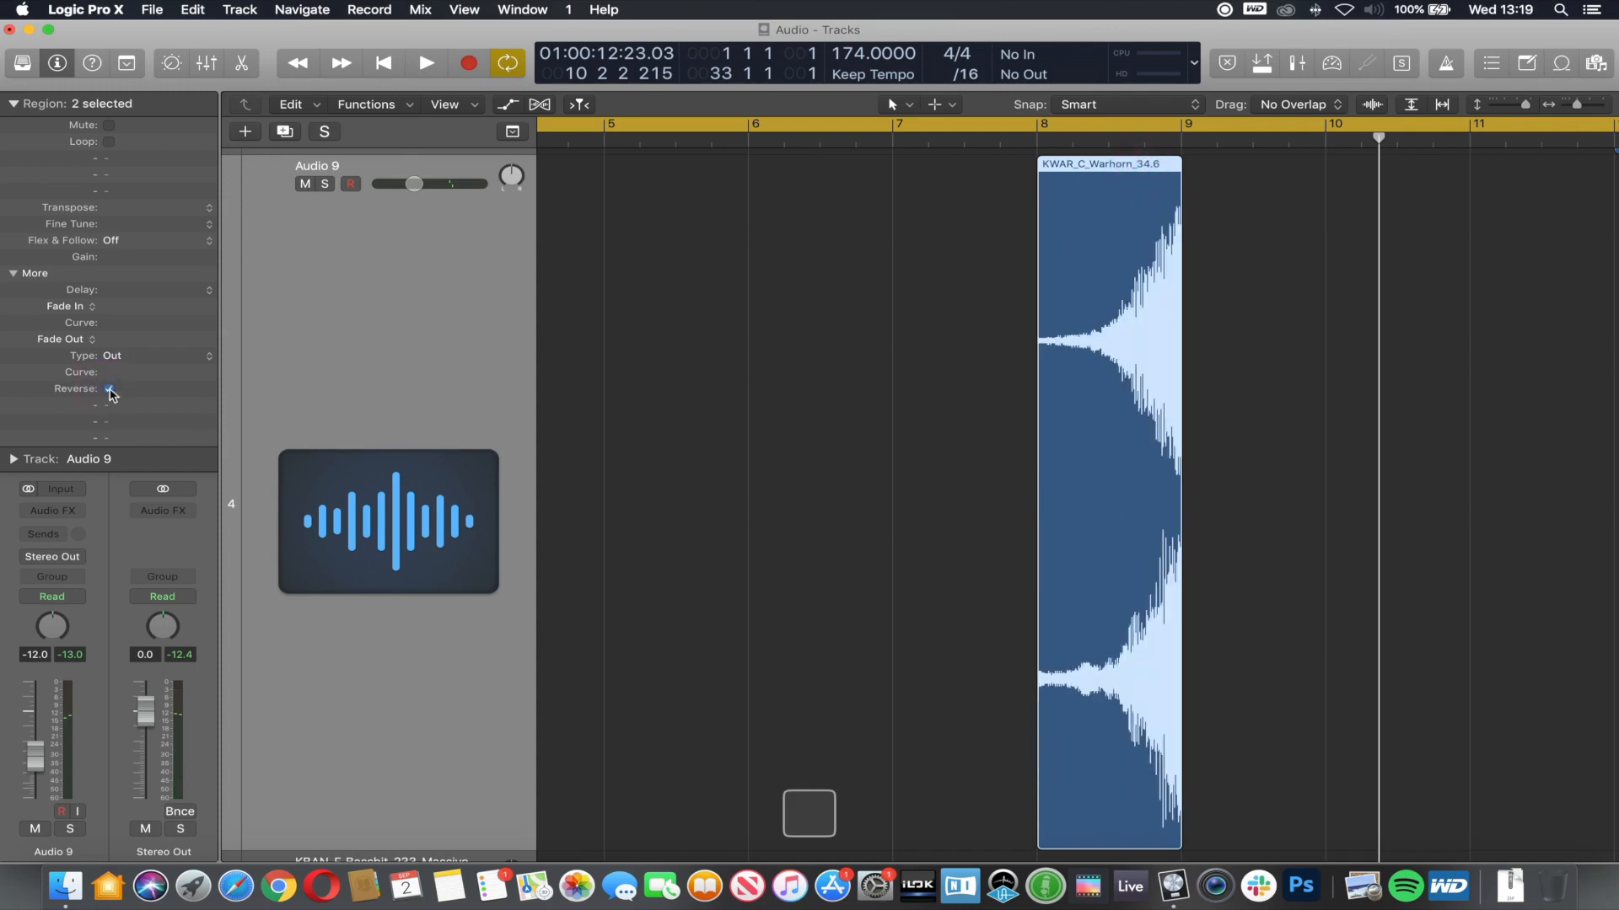
click(108, 390)
click(110, 390)
key(z)
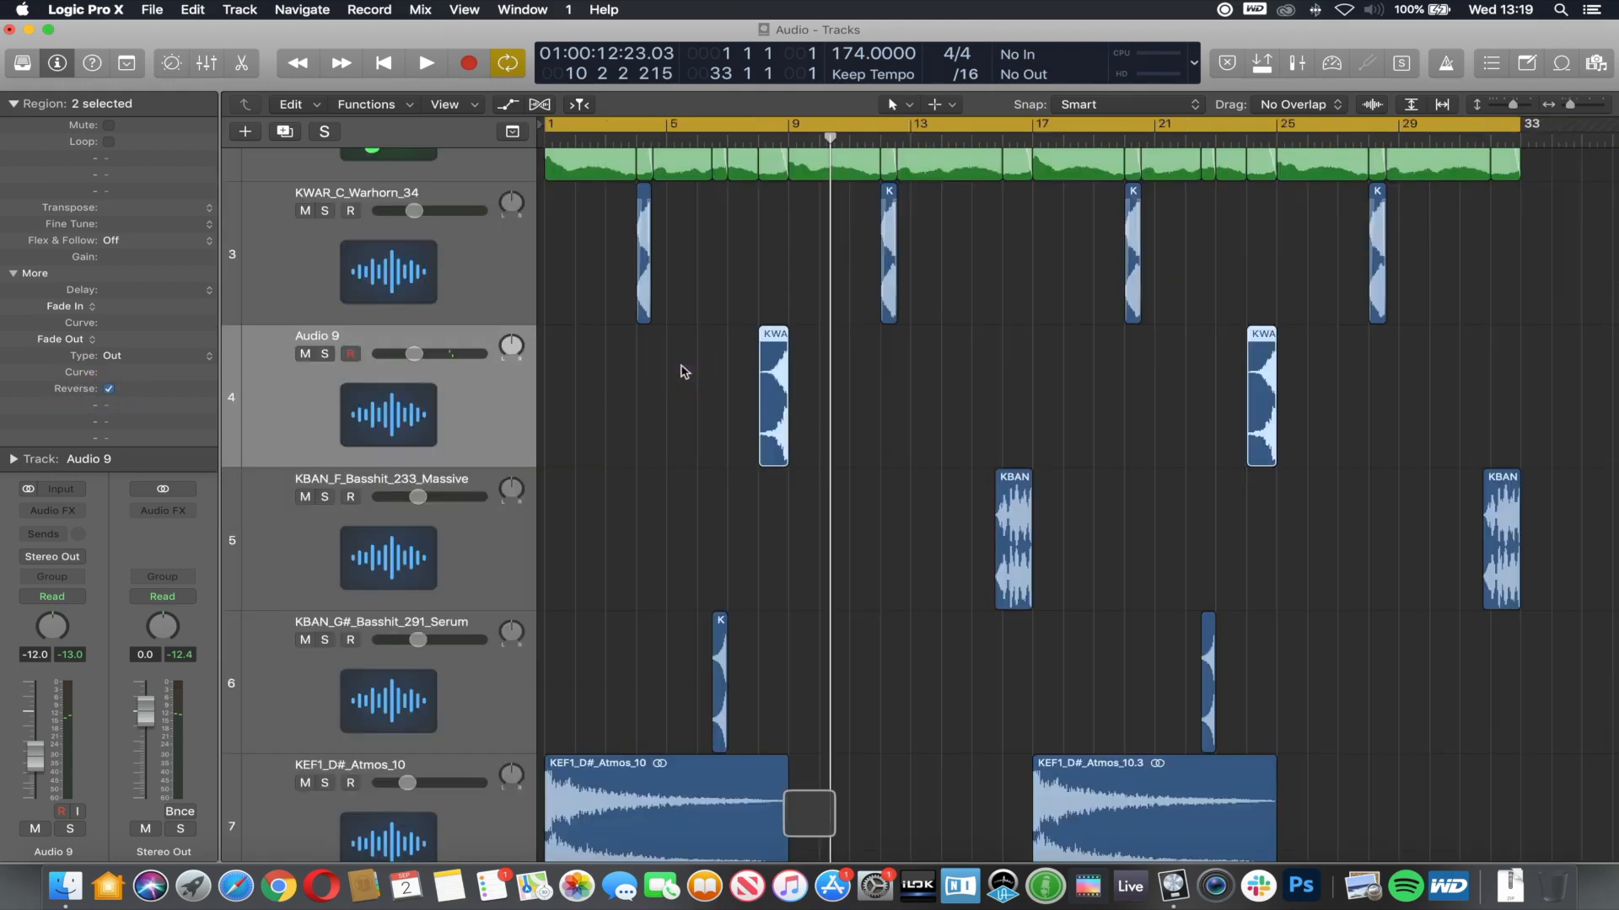
Step: Turn off Reverse for only the Audio 9 region at bar 8
click(675, 362)
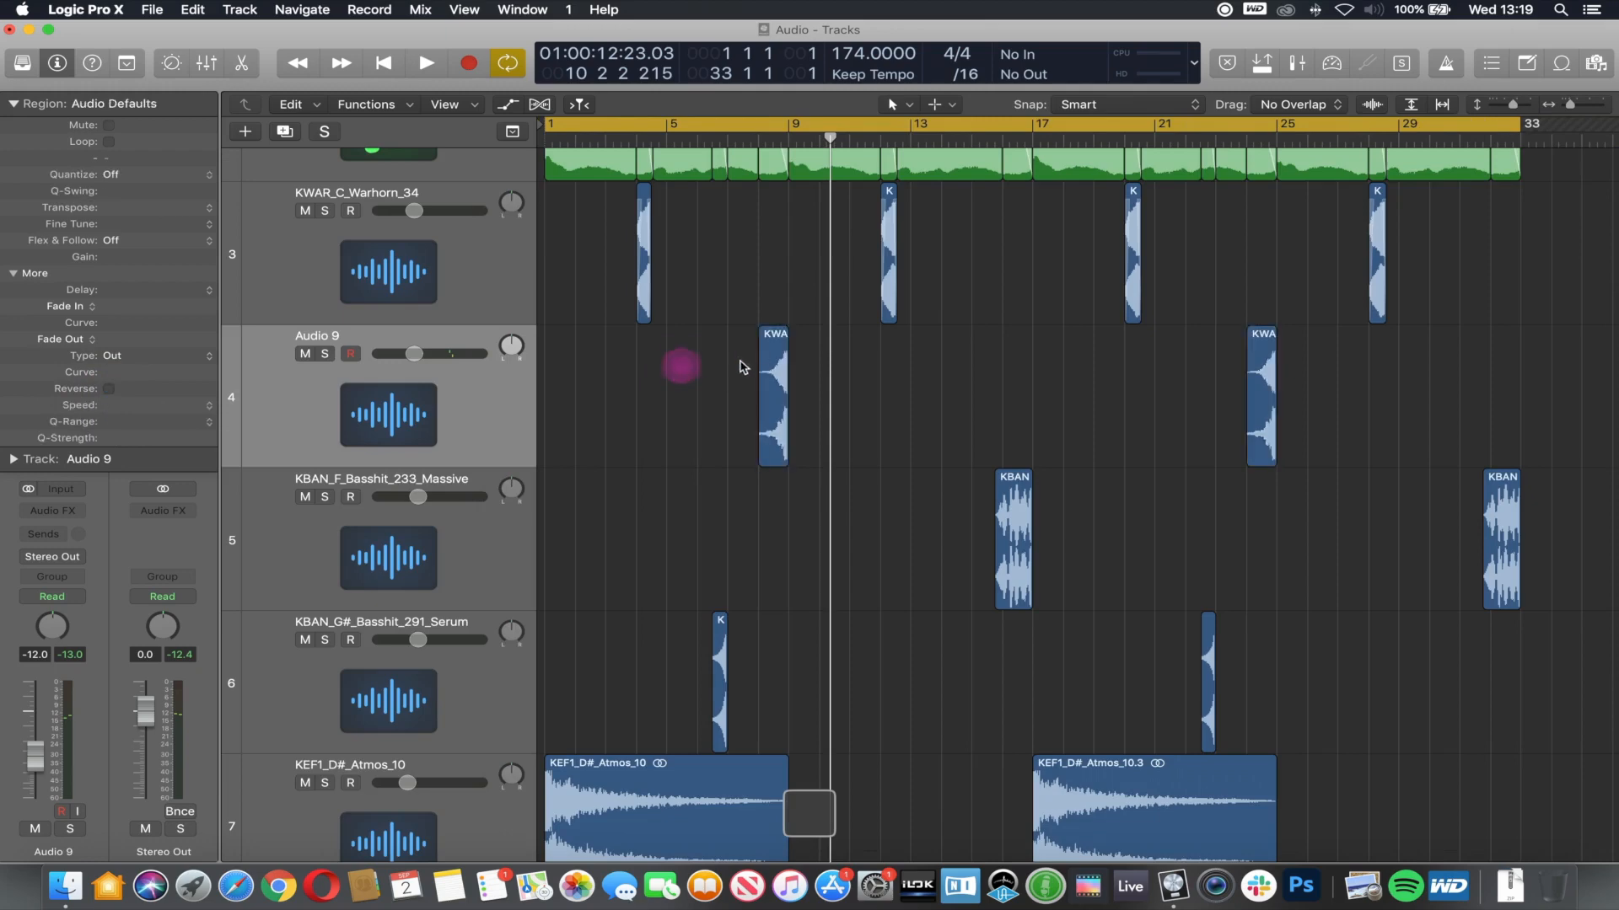
click(776, 340)
click(108, 390)
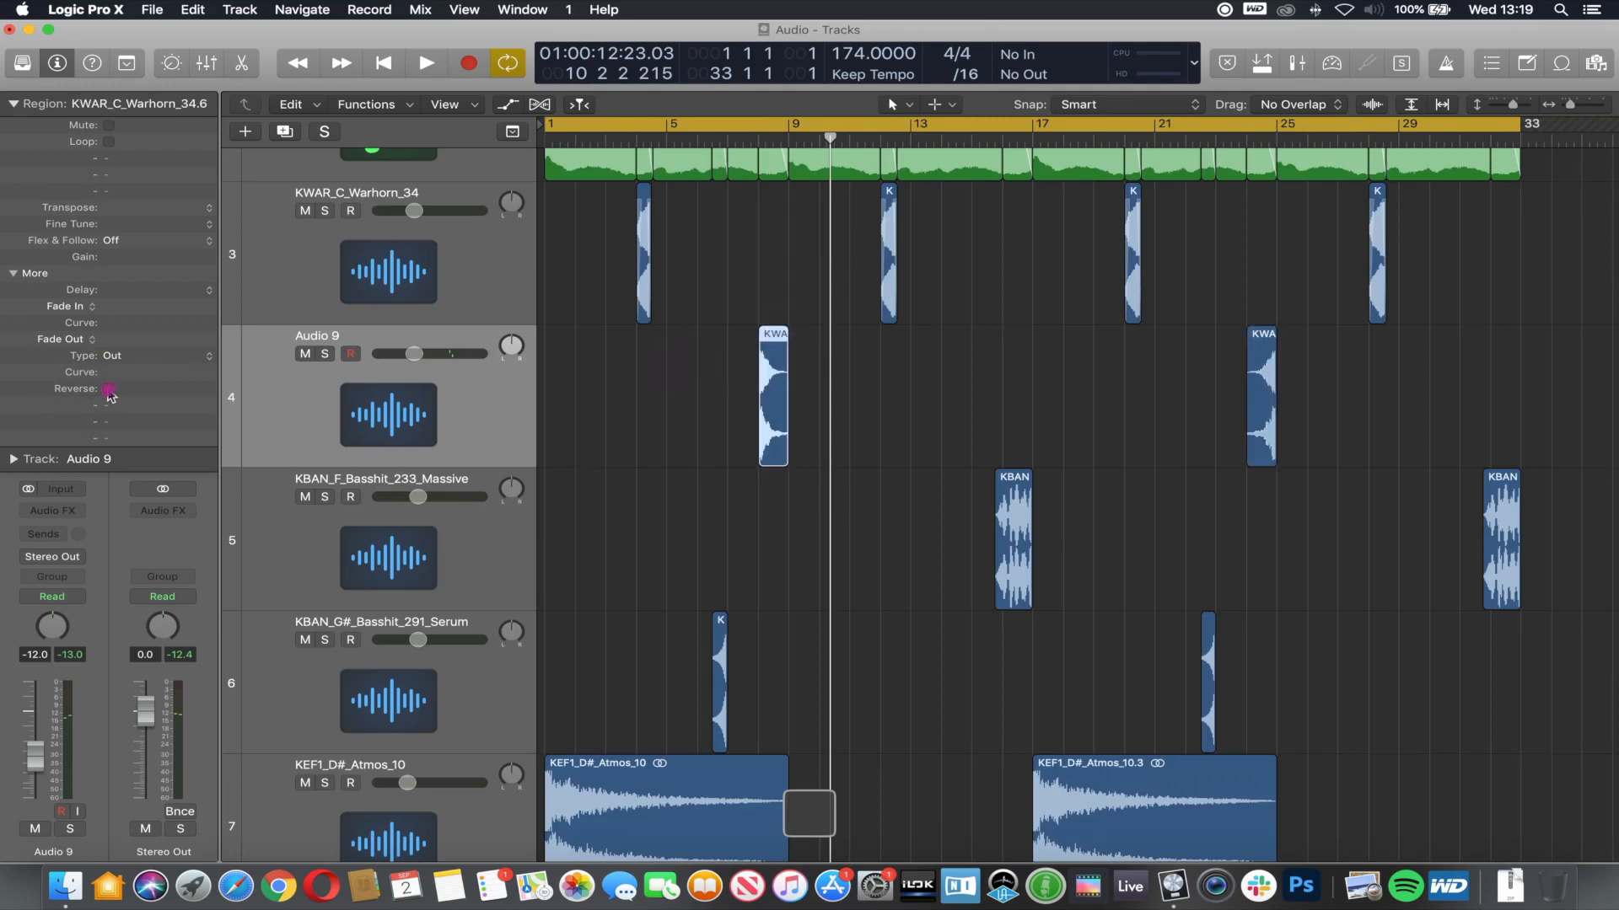
click(109, 391)
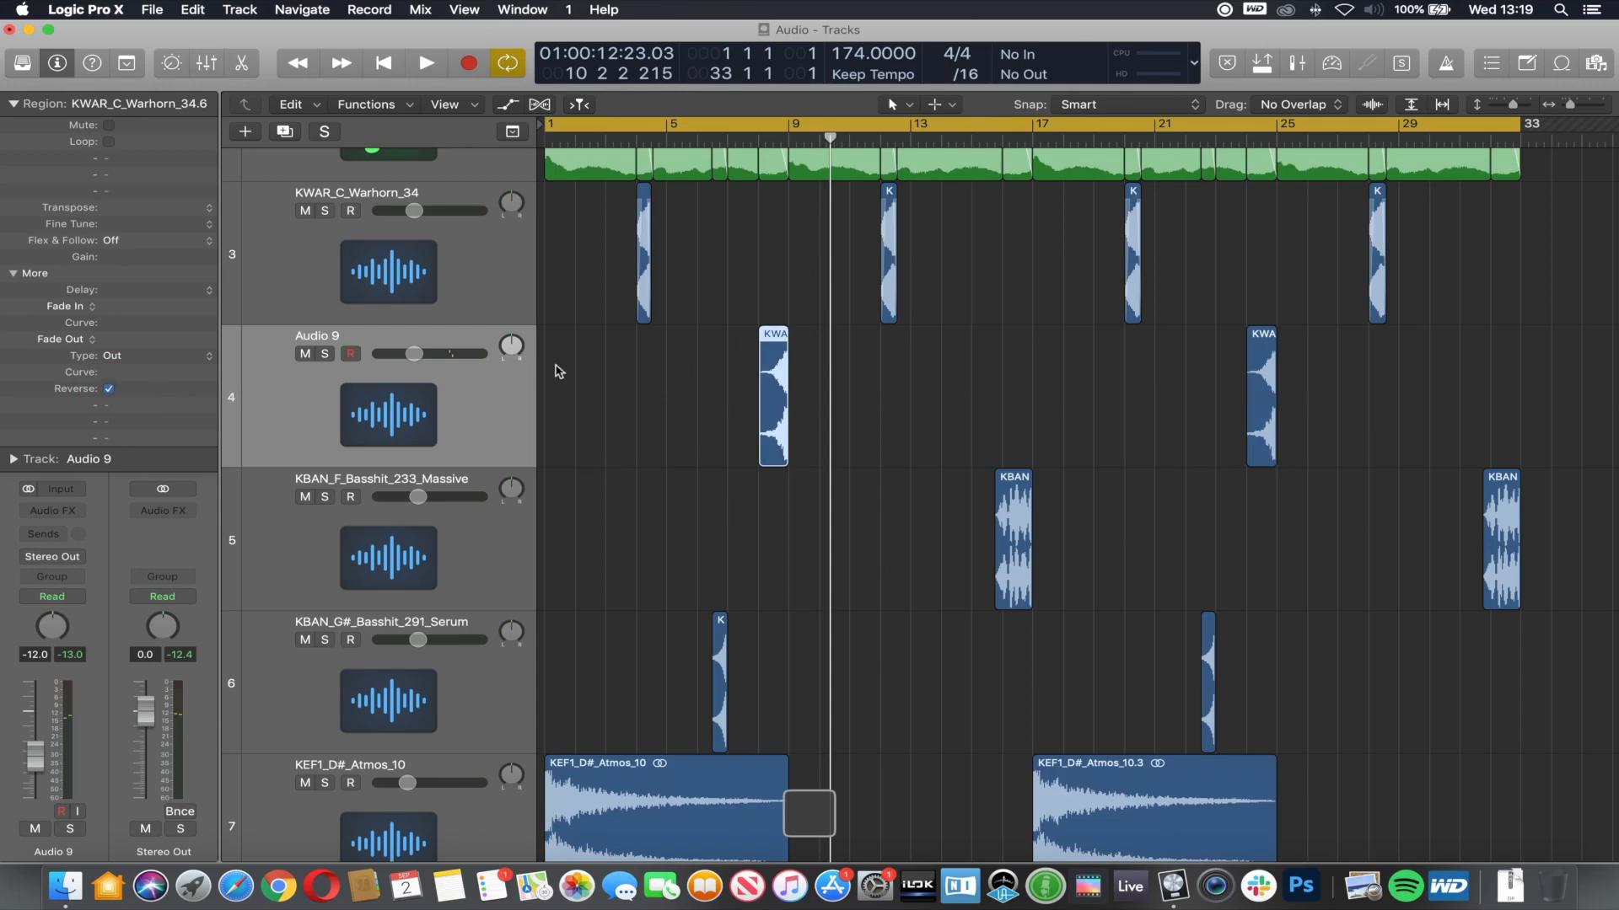
click(769, 384)
click(108, 389)
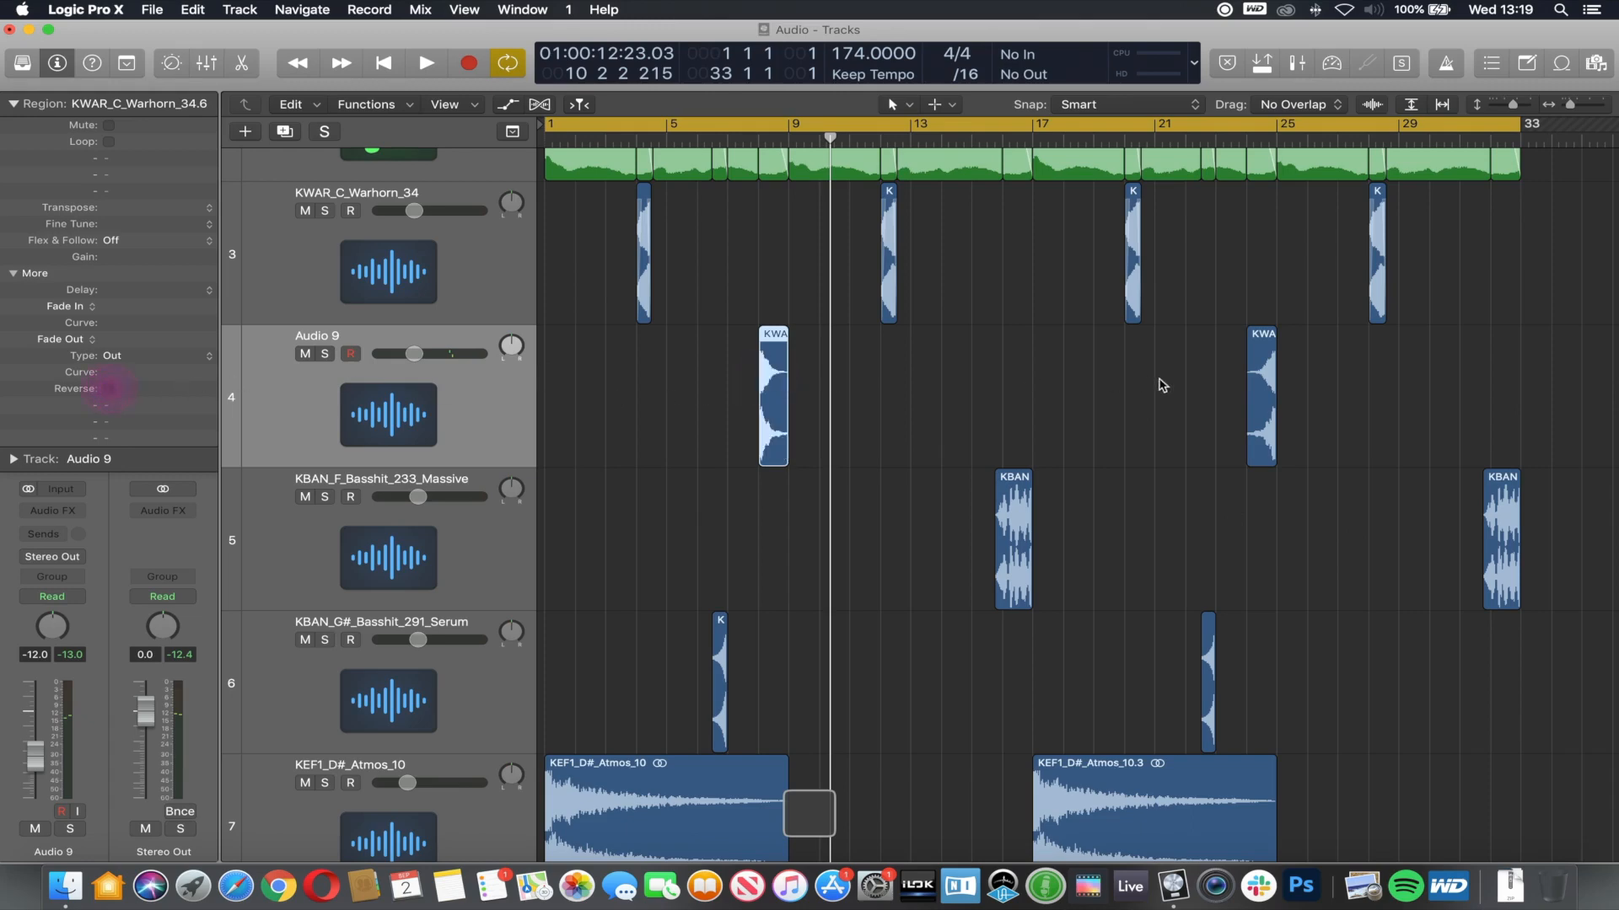
Step: Color the reversed Audio 9 region at bar 24 bright orange-red and close the color palette
click(1256, 364)
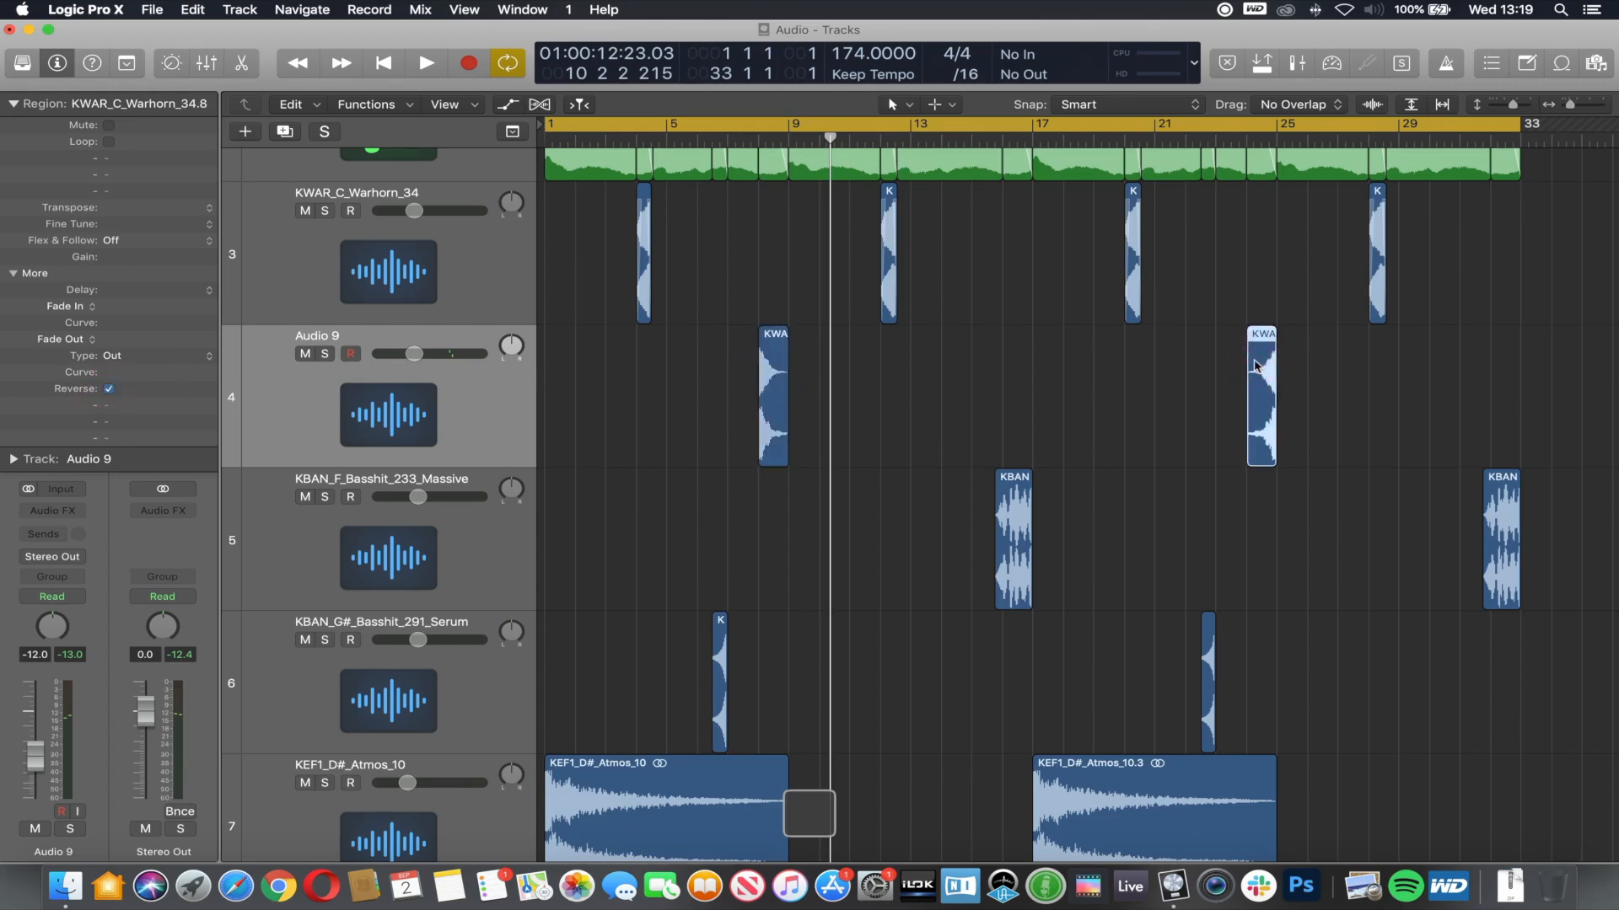
key(alt+c)
drag(961, 396, 934, 481)
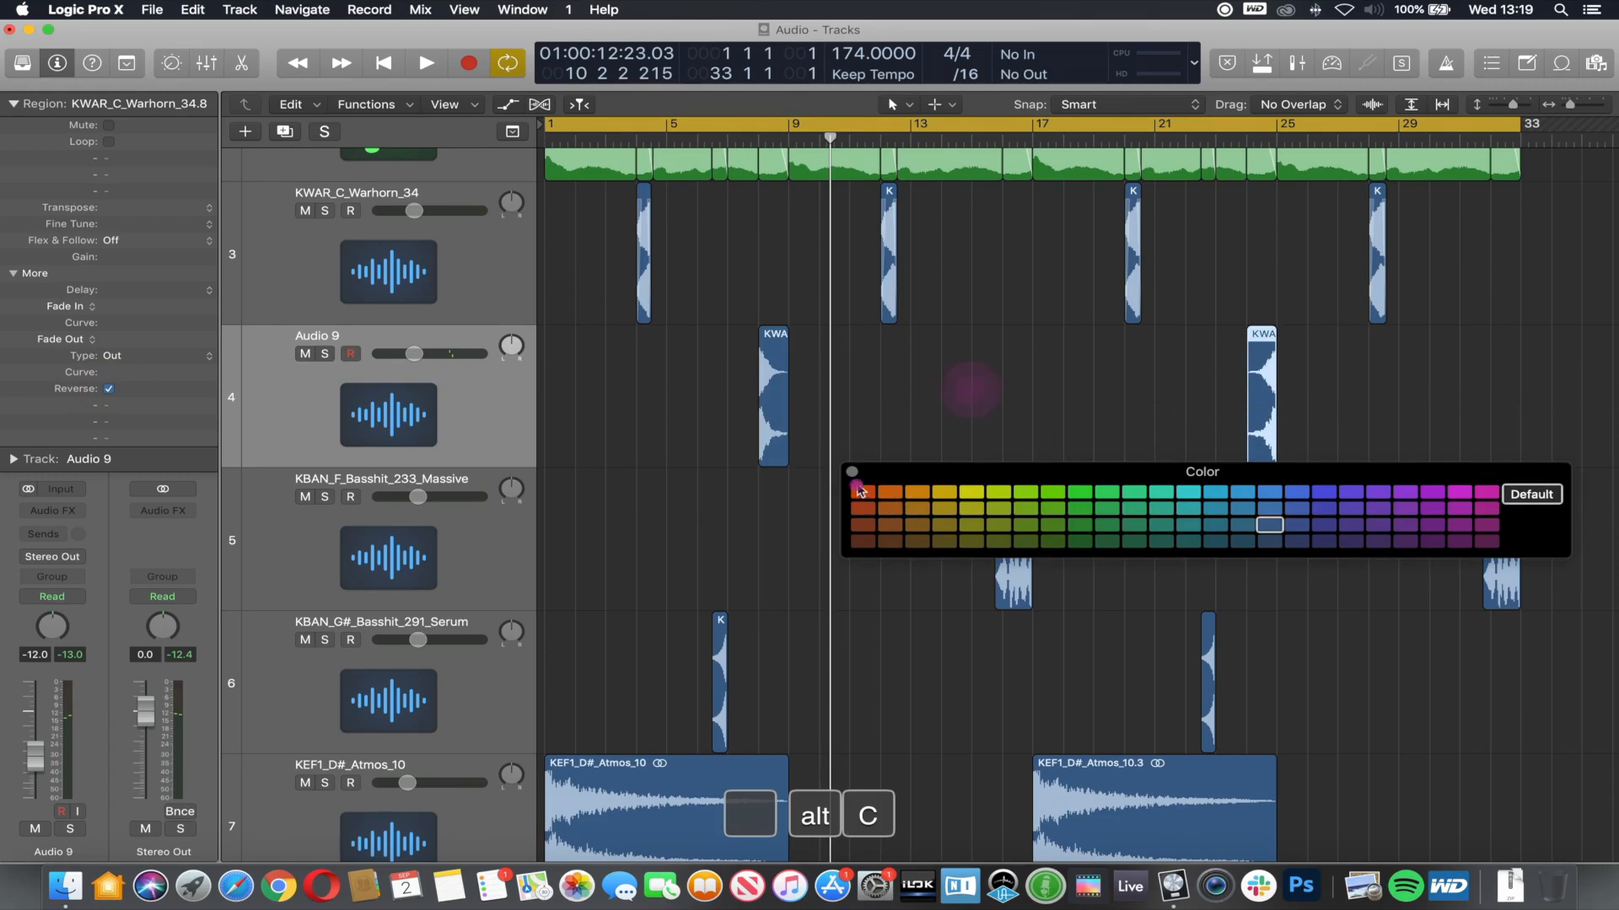
click(850, 471)
key(alt+c)
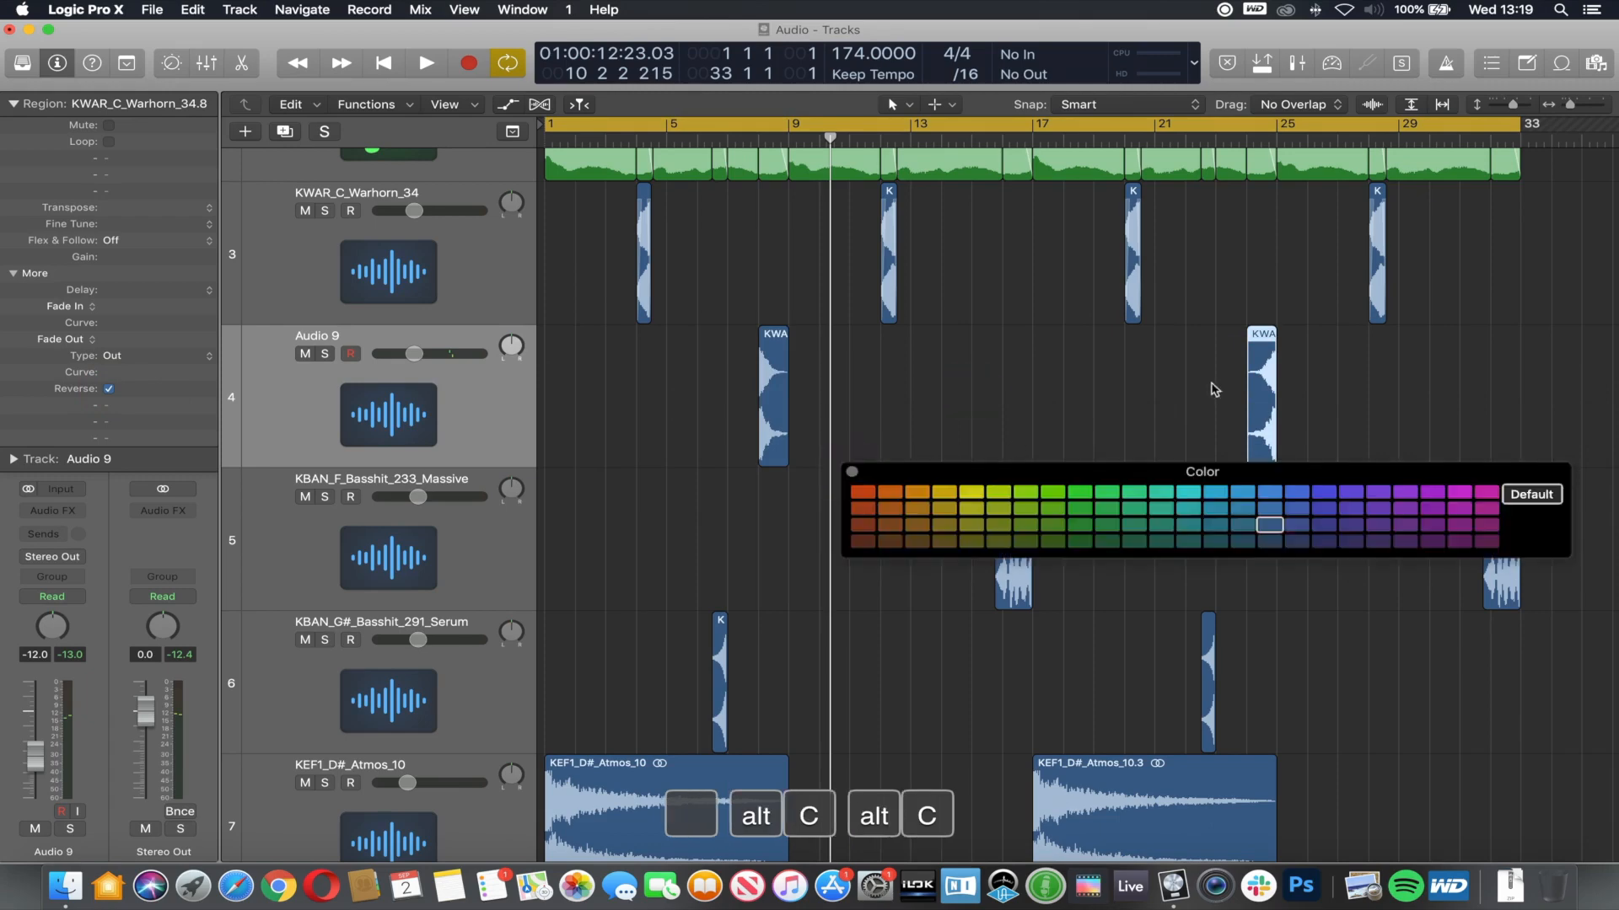
click(862, 499)
click(851, 471)
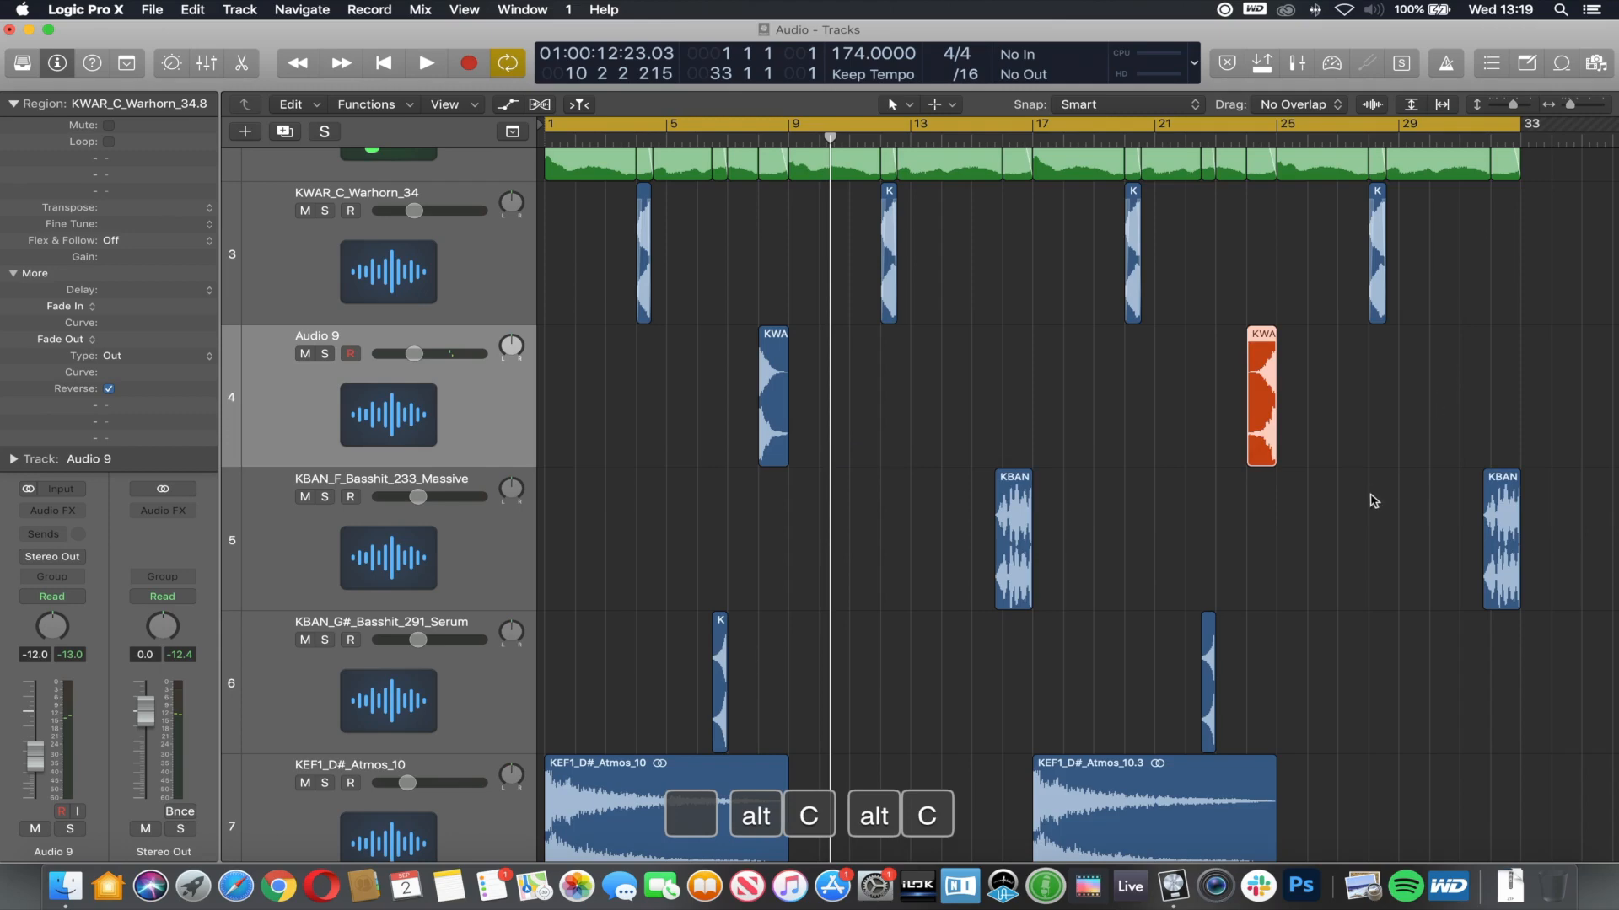
Step: Play the arrangement through the unreversed Audio 9 region at bar 8 and stop playback
key(space)
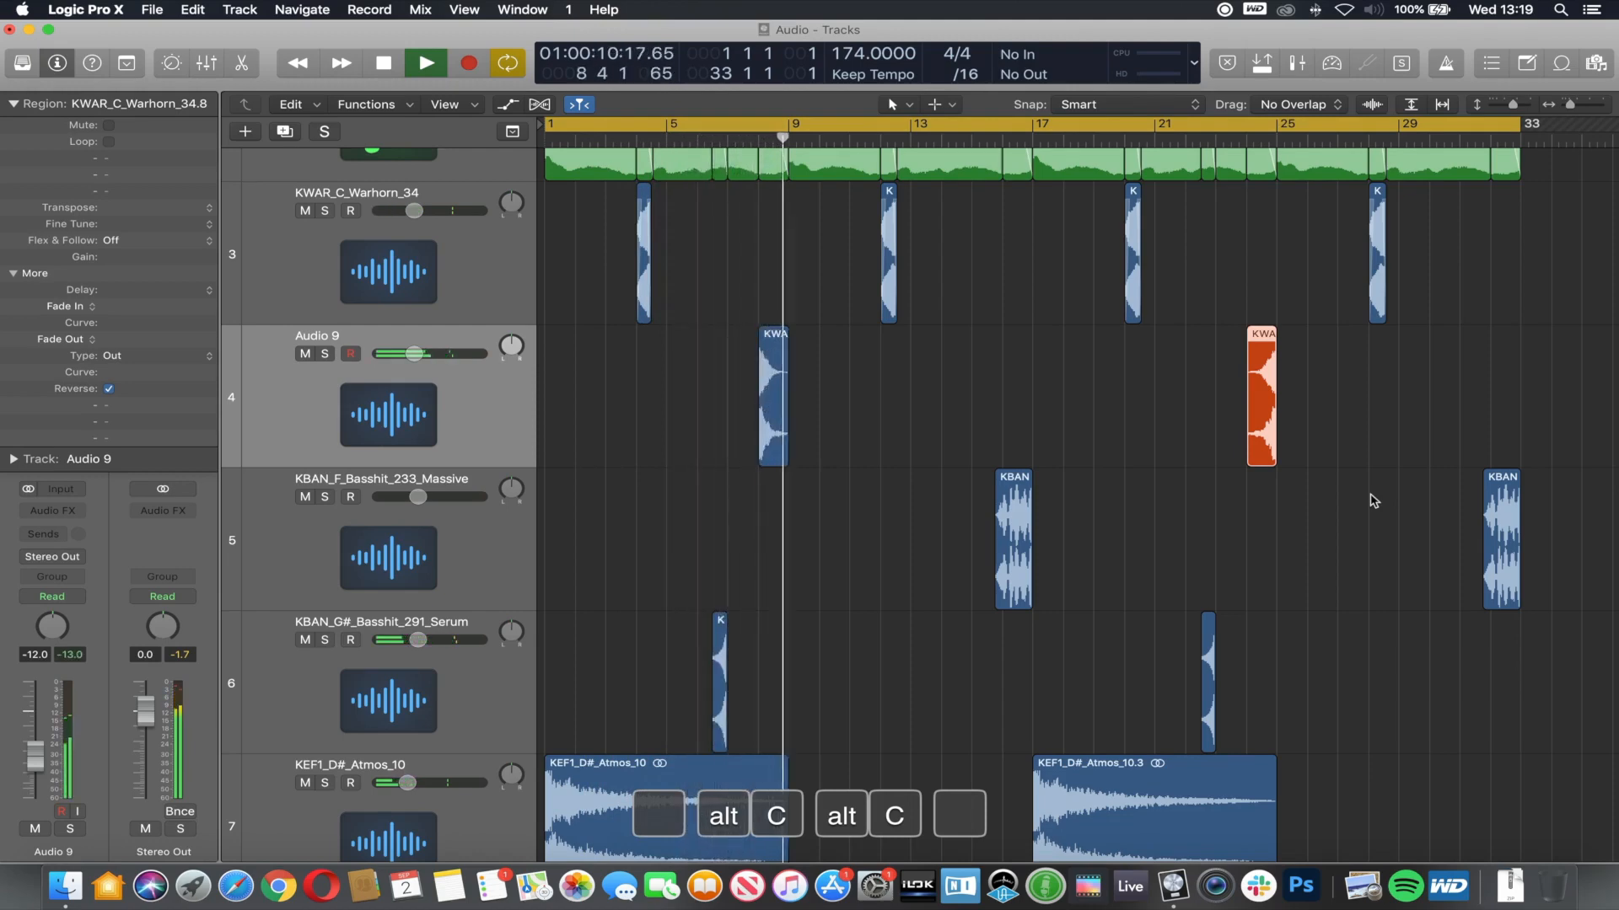
key(space)
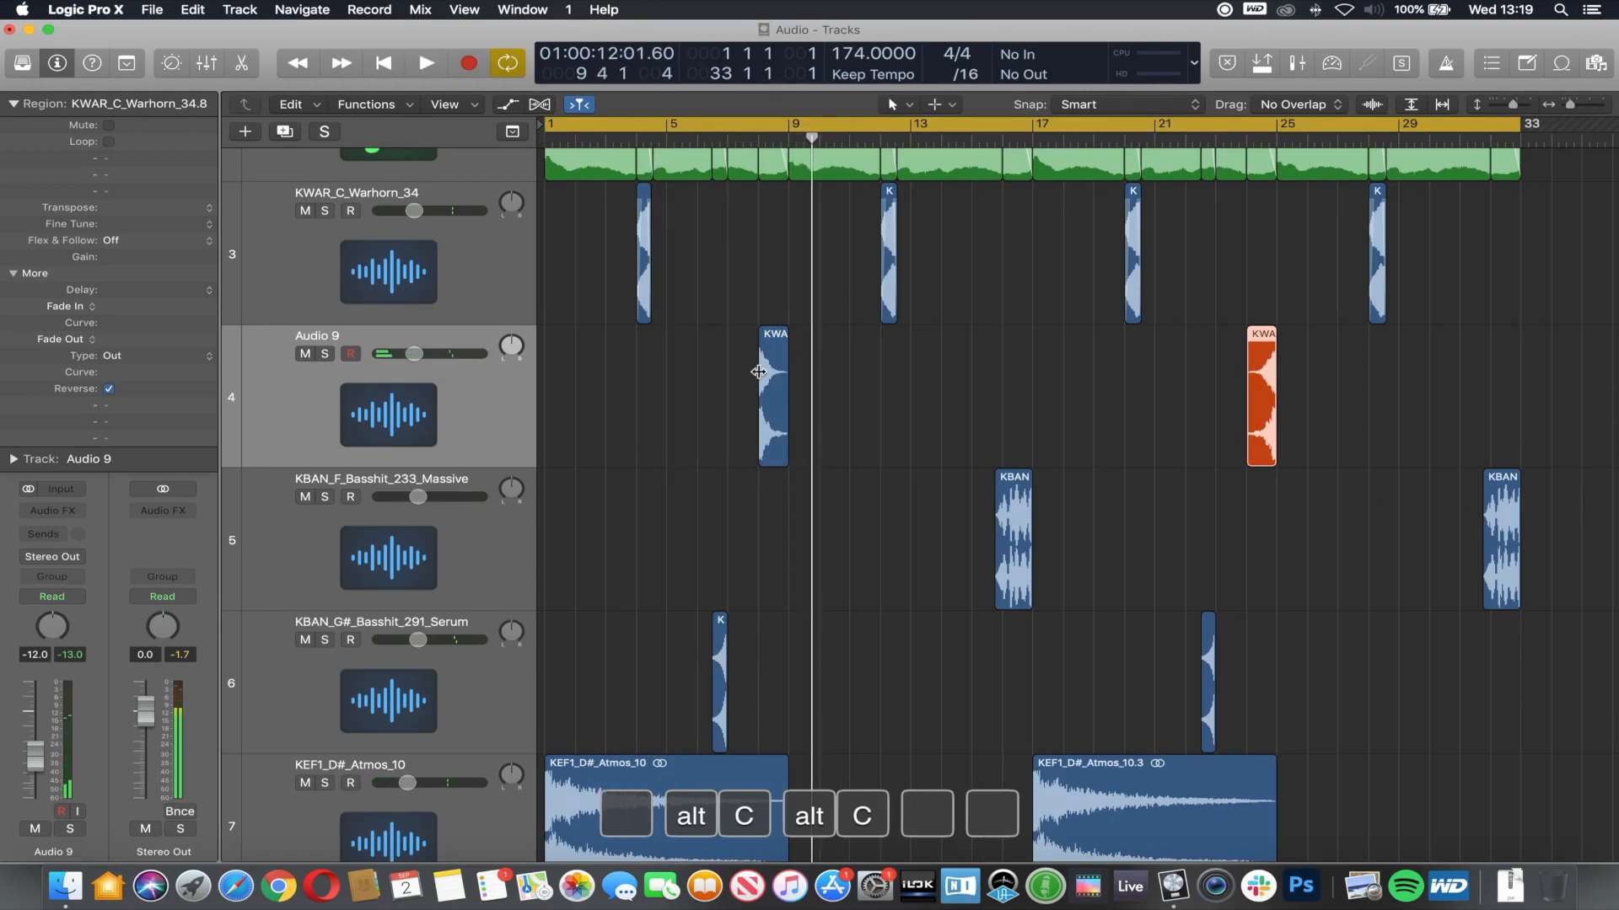
scroll(1084, 425, down, 5)
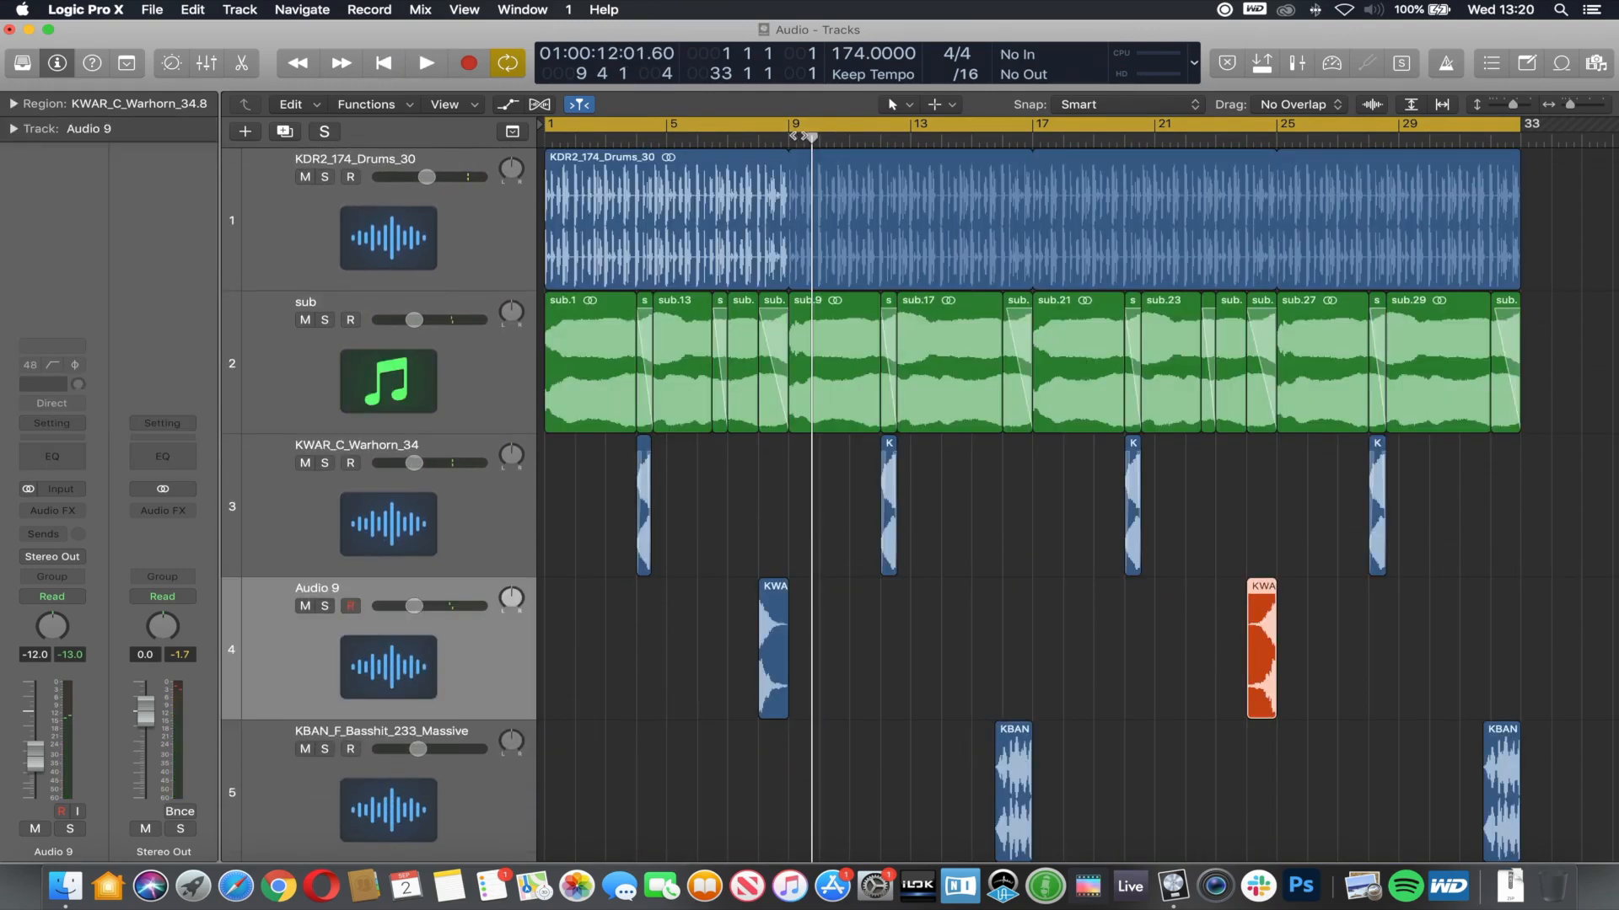
Step: Convert the drum track's loops into separate audio regions and clear the selection
click(484, 232)
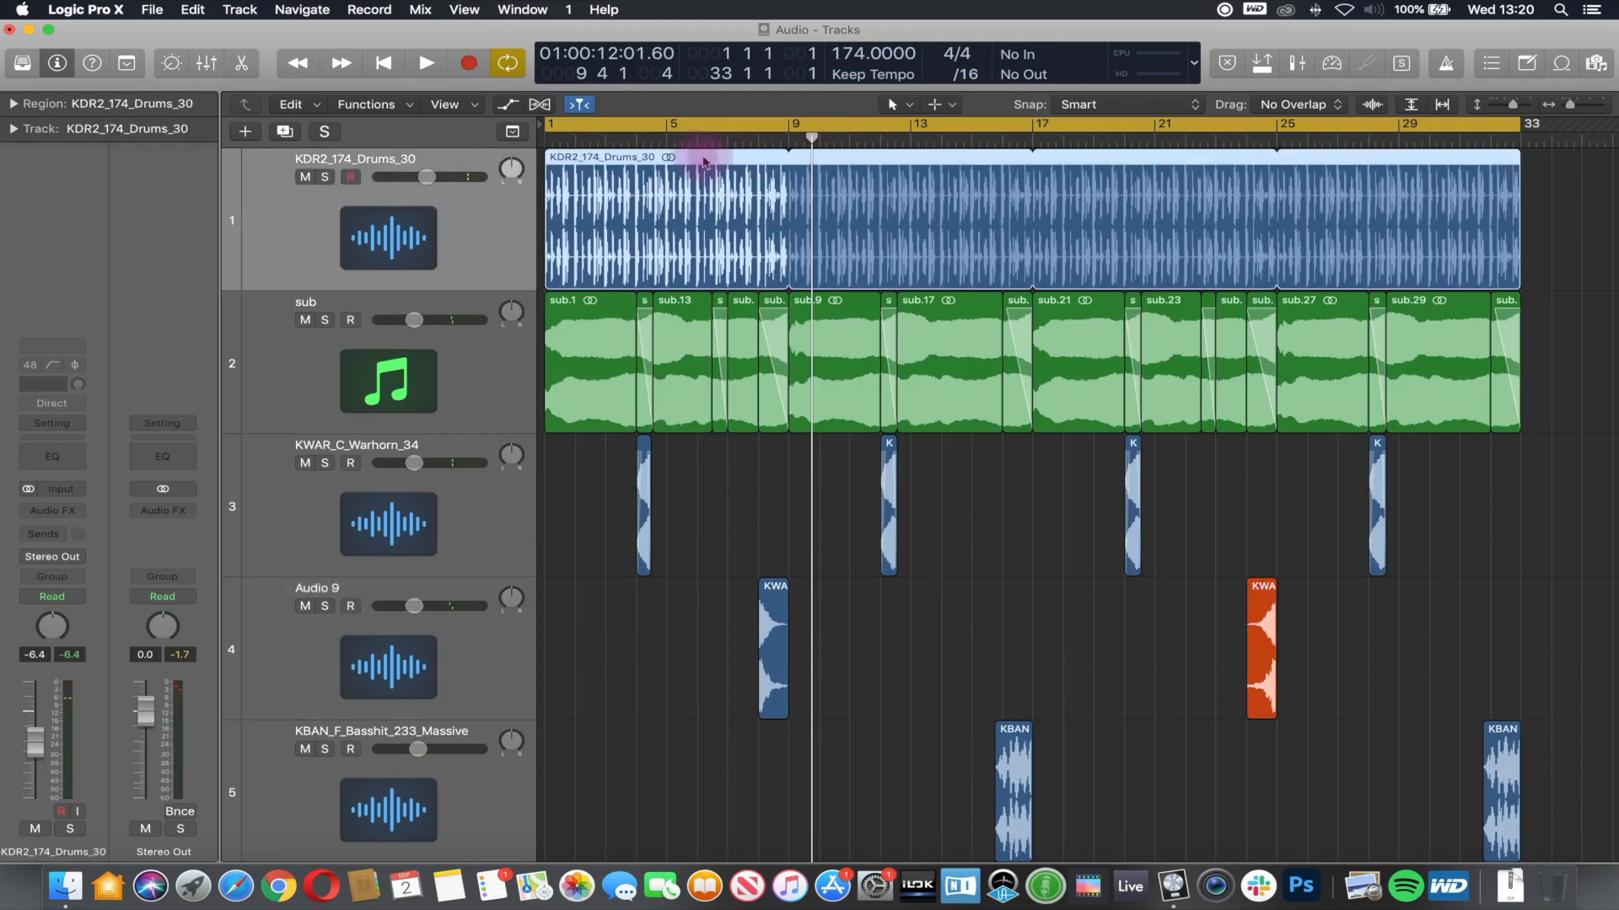
right_click(703, 158)
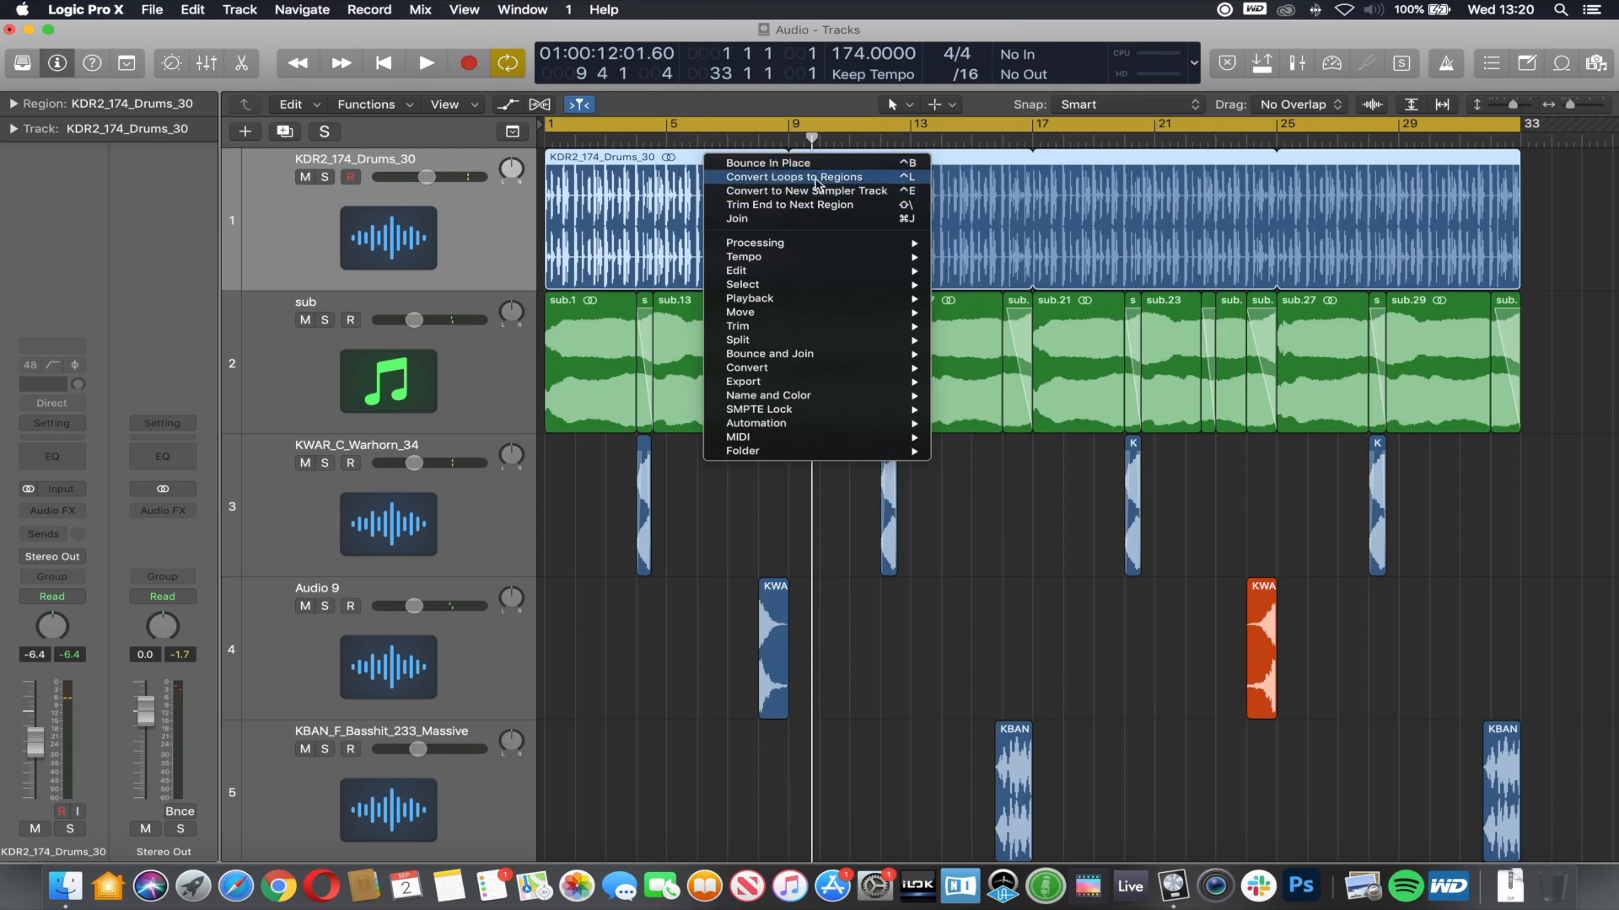
click(816, 177)
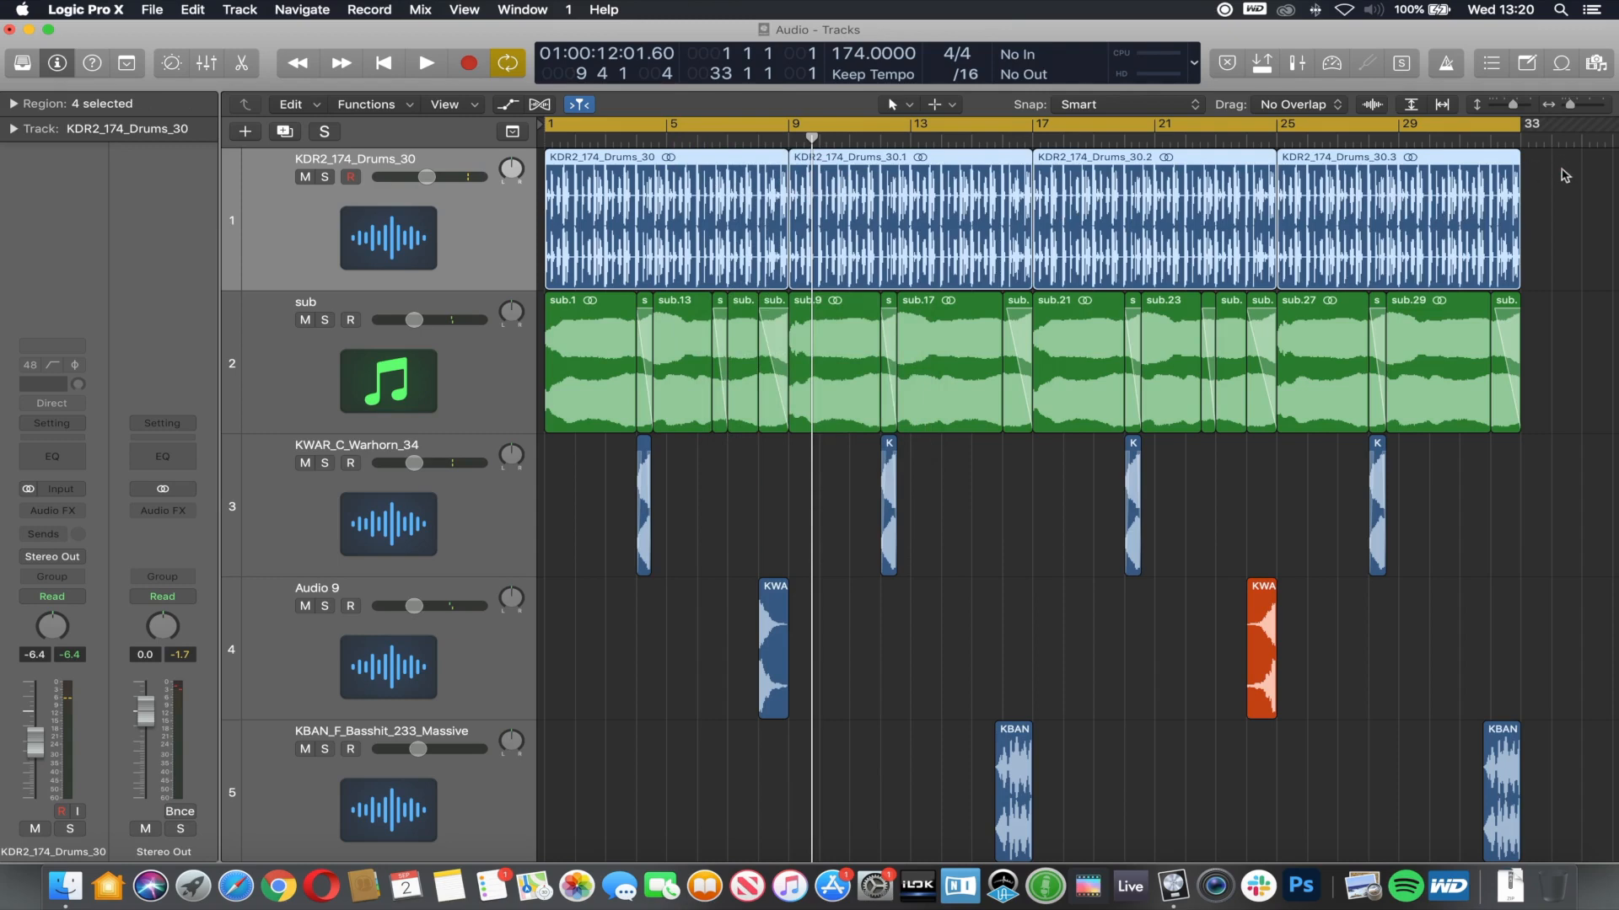
click(1564, 175)
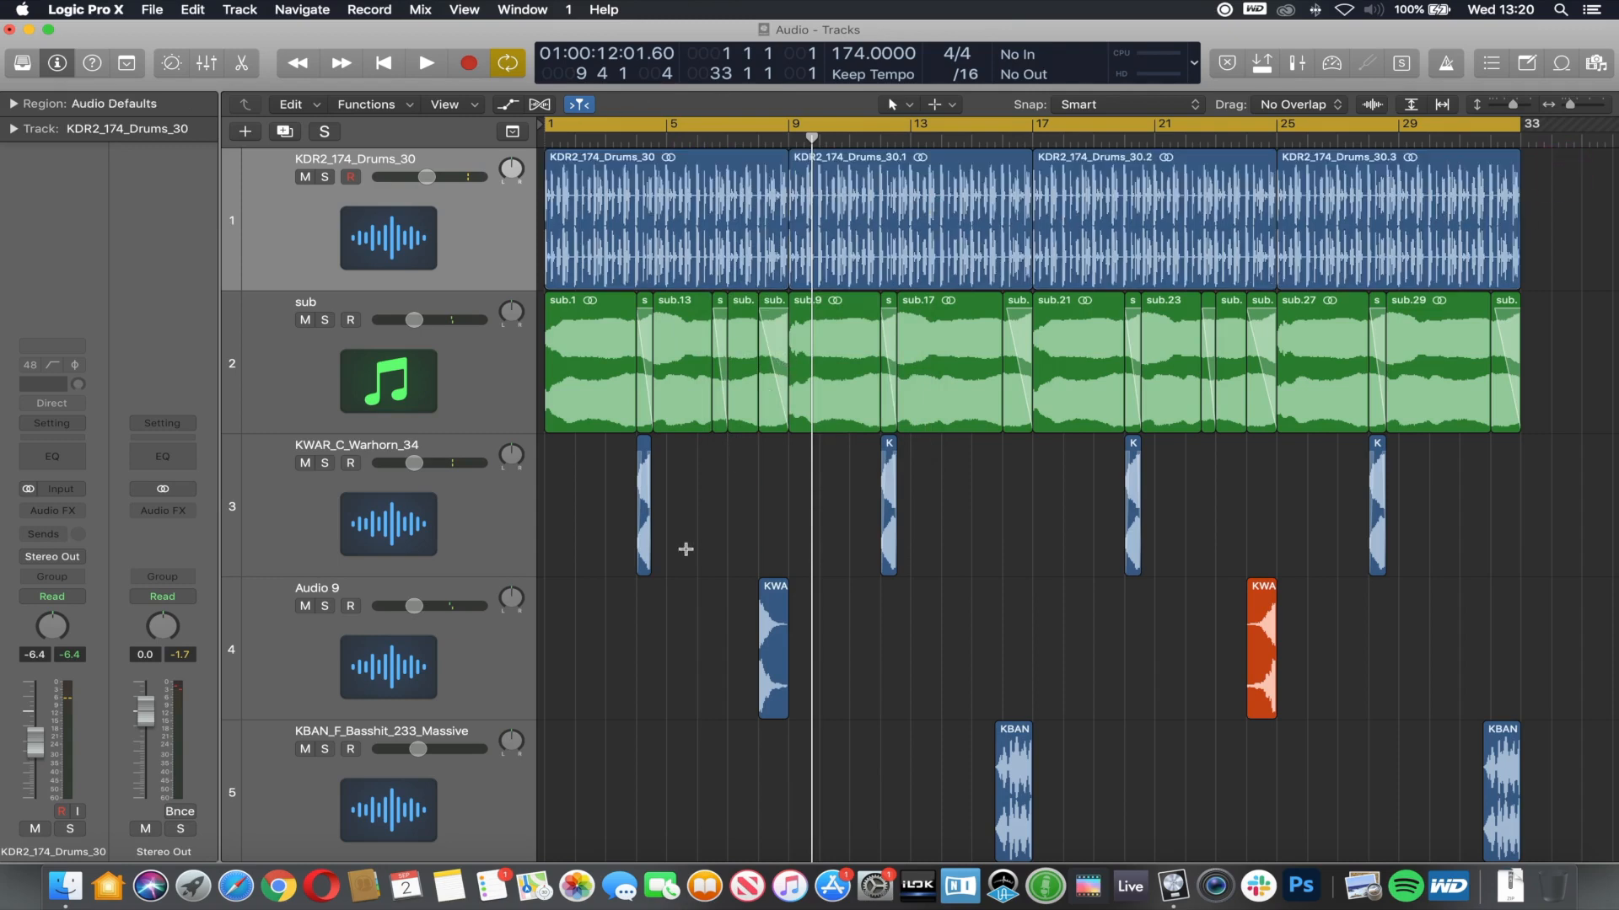
Step: Turn Reverse back on for the Audio 9 region at bar 8 and collapse the region settings
click(778, 607)
click(13, 103)
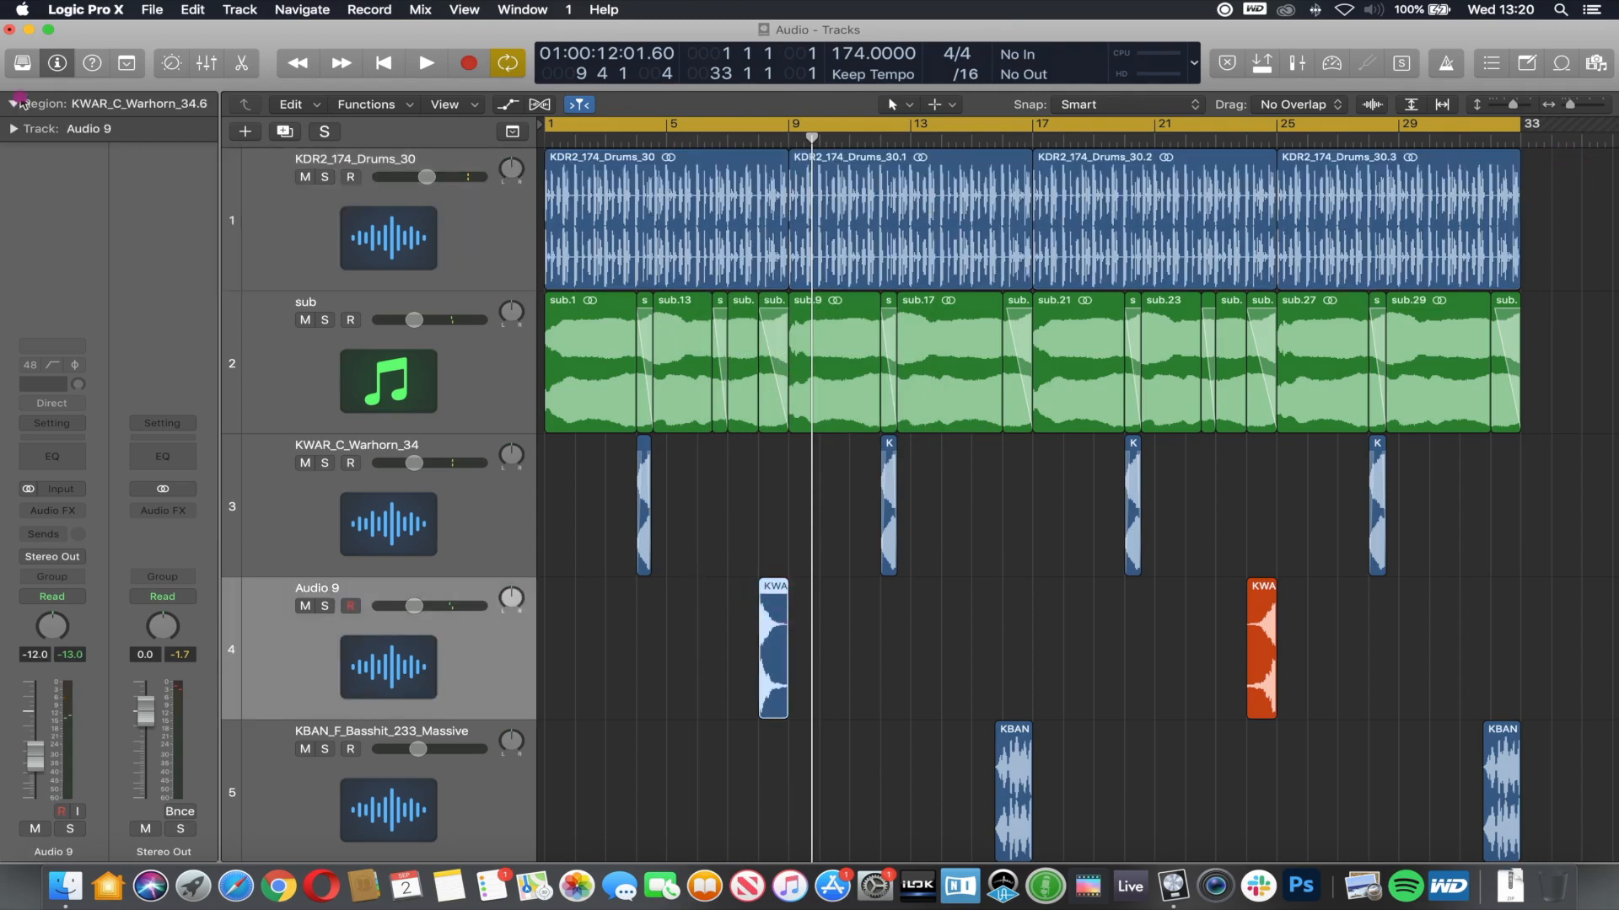
click(13, 103)
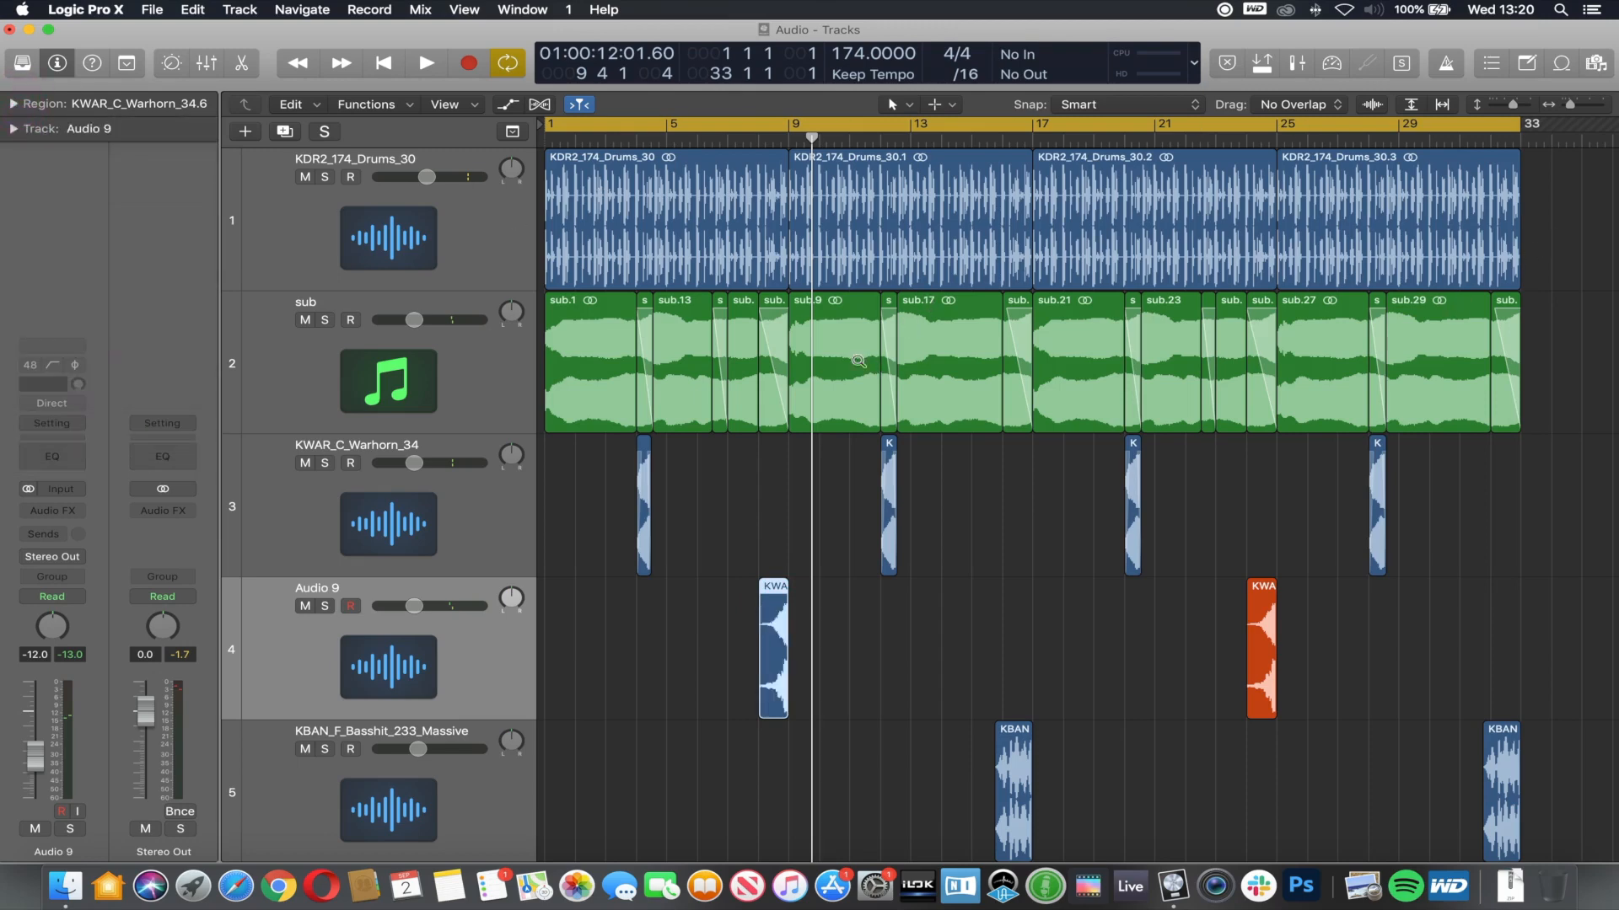
Step: Set the cycle range to the first drum region, bars 1 to 9, and hide the inspector
ctrl+alt+click(857, 357)
ctrl+alt+click(852, 213)
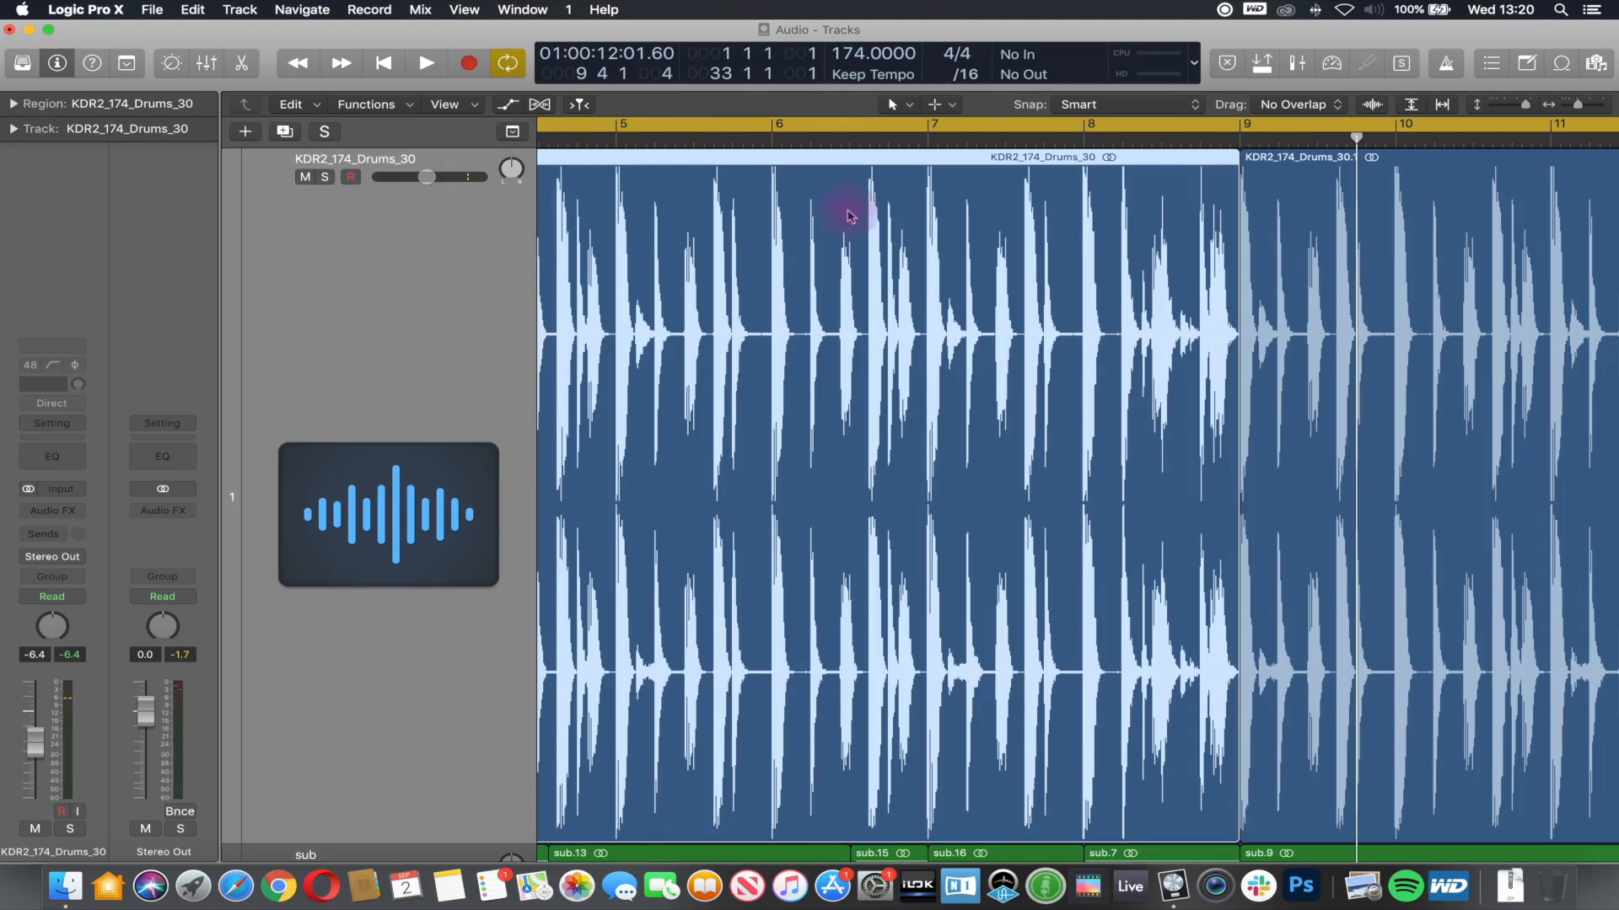
key(u)
scroll(975, 341, left, 5)
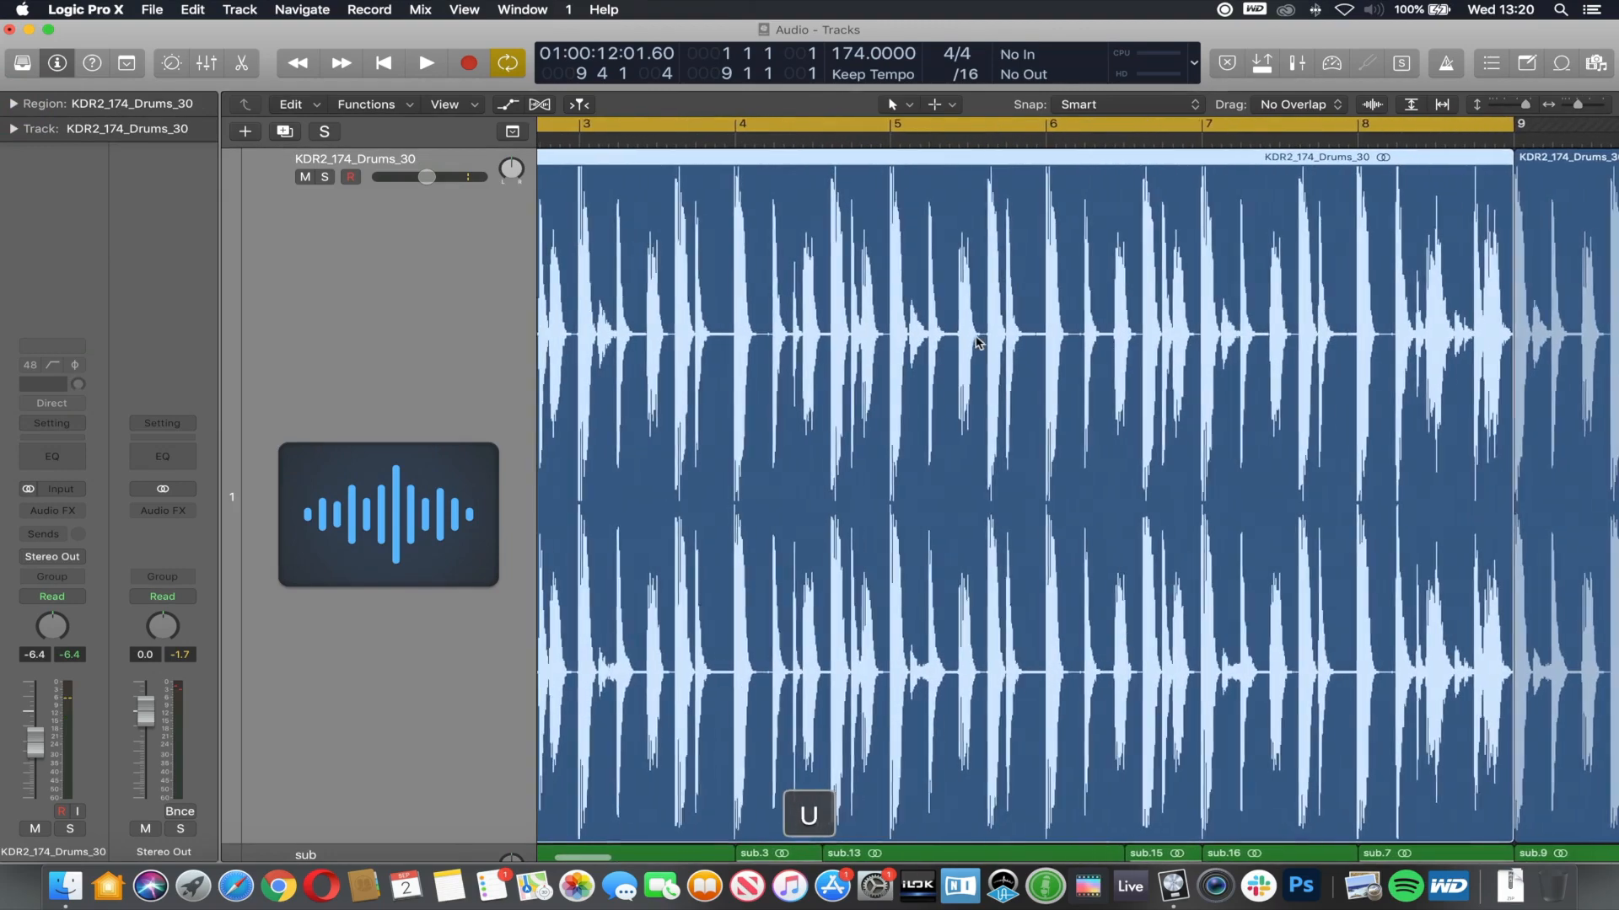
scroll(975, 341, down, 3)
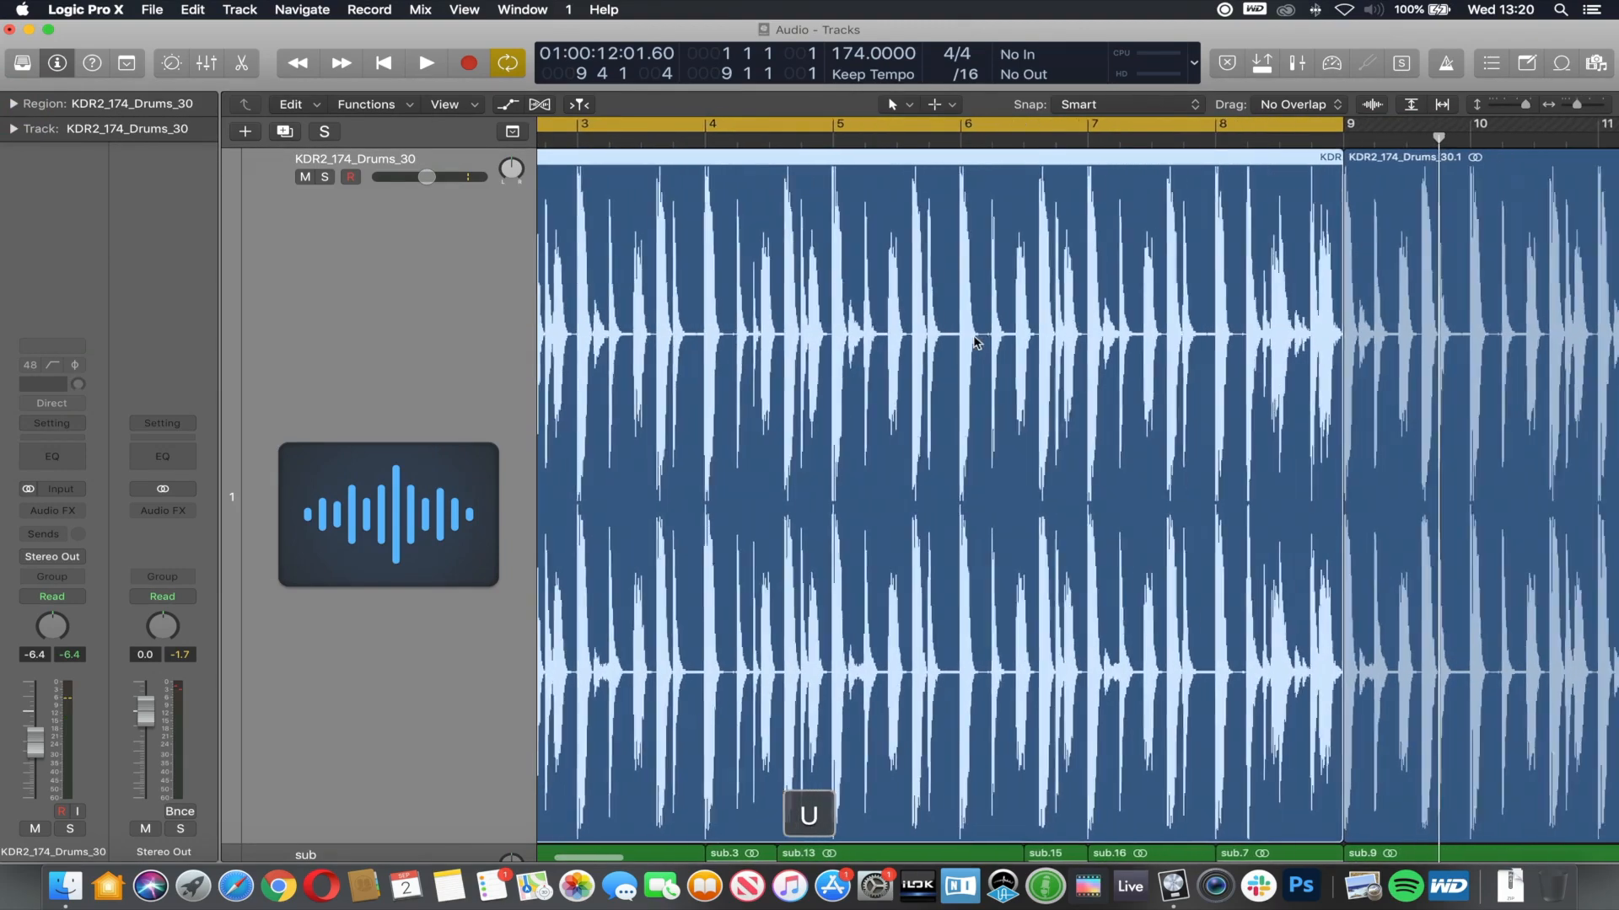
scroll(975, 341, left, 5)
scroll(976, 342, down, 3)
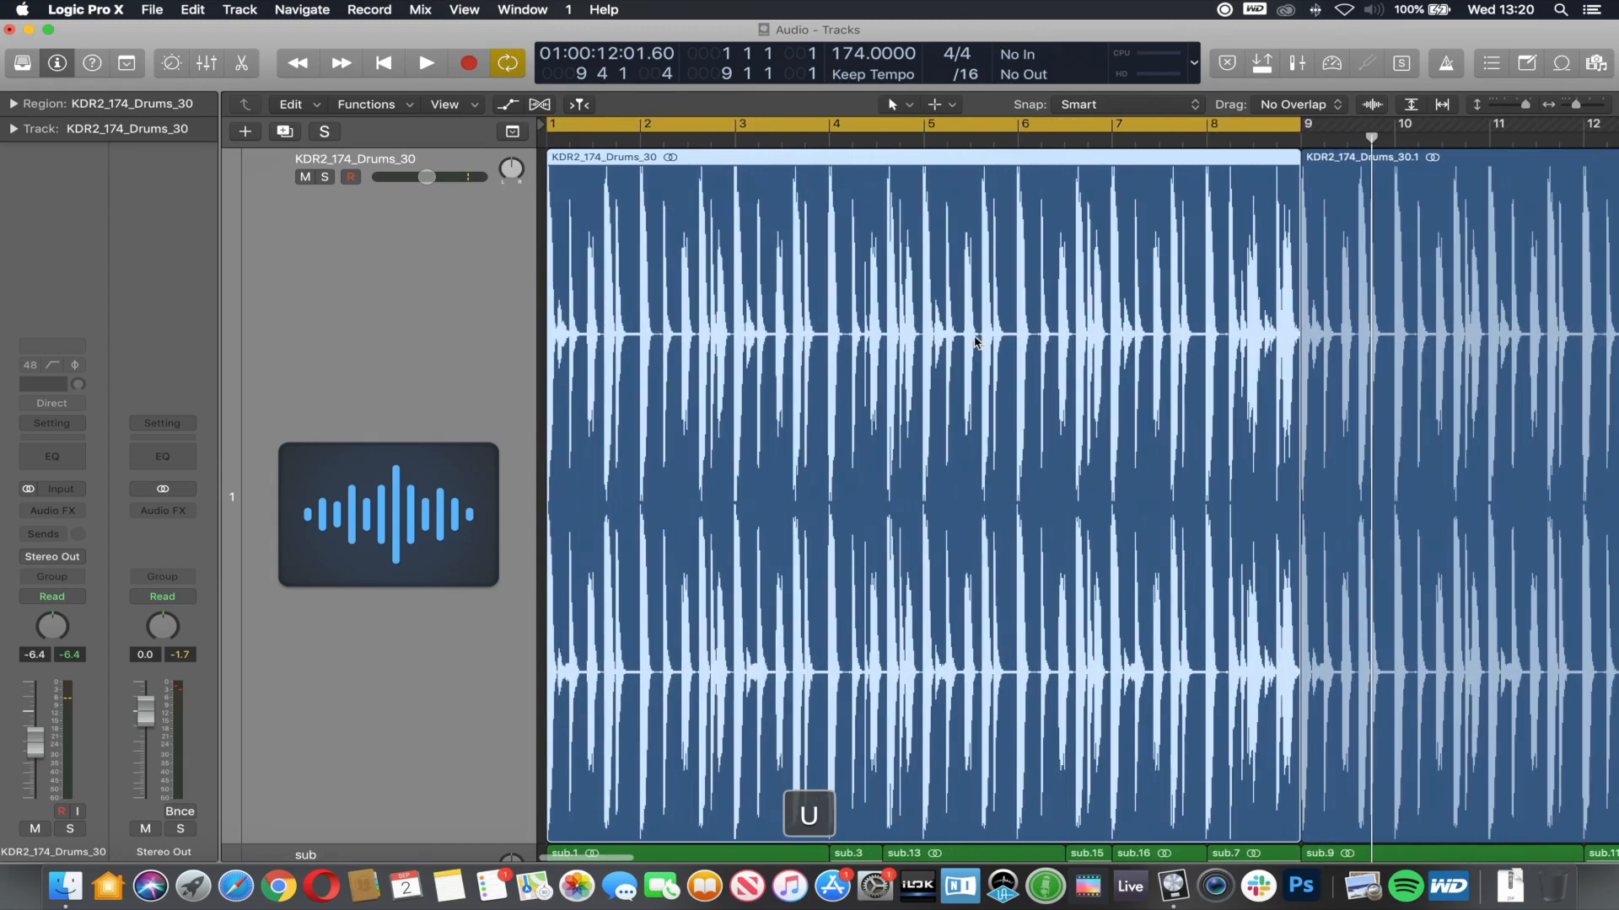
key(i)
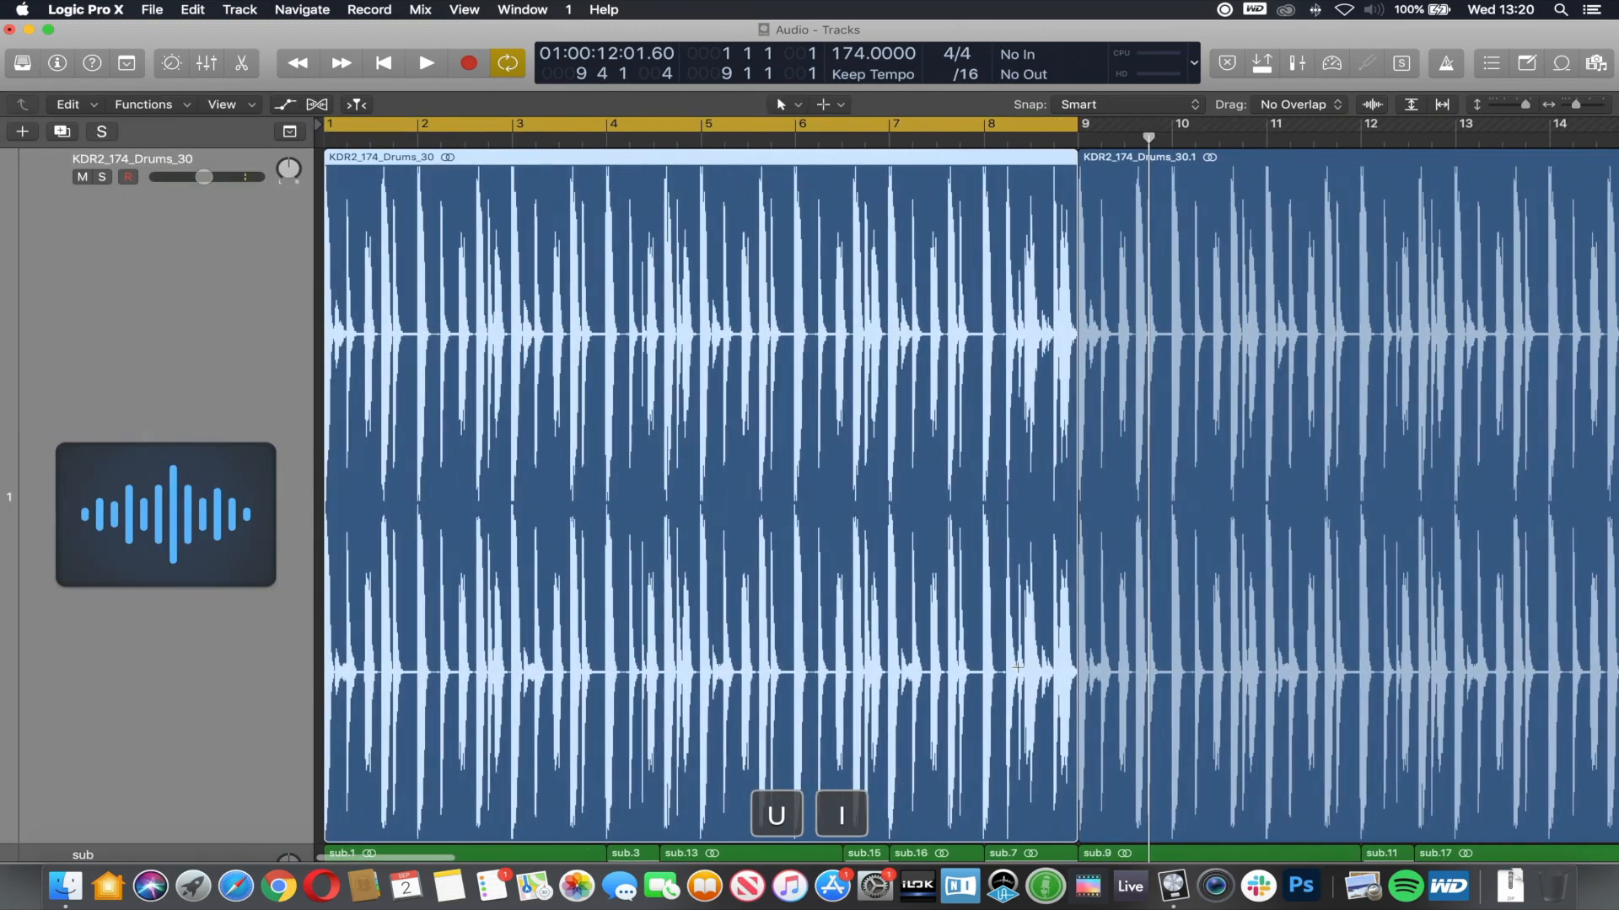
Step: Split the first drum region at bar 7 and replace the drums in bar 8 with a copy of bar 7
drag(1068, 826, 1016, 140)
click(890, 156)
key(BackSpace)
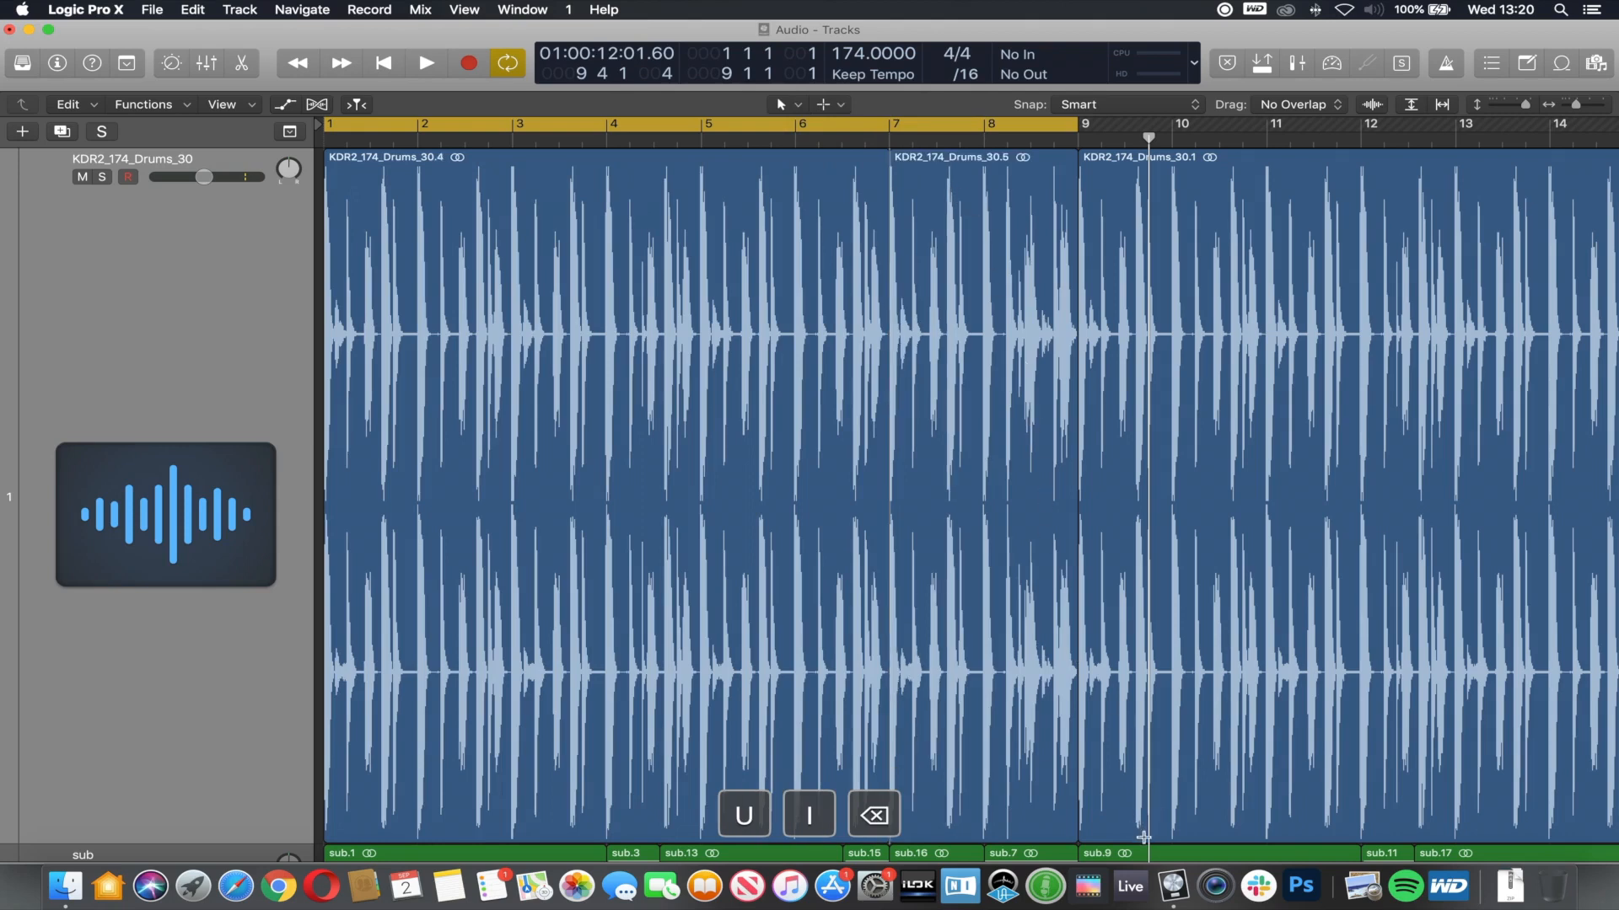
drag(1077, 828, 983, 826)
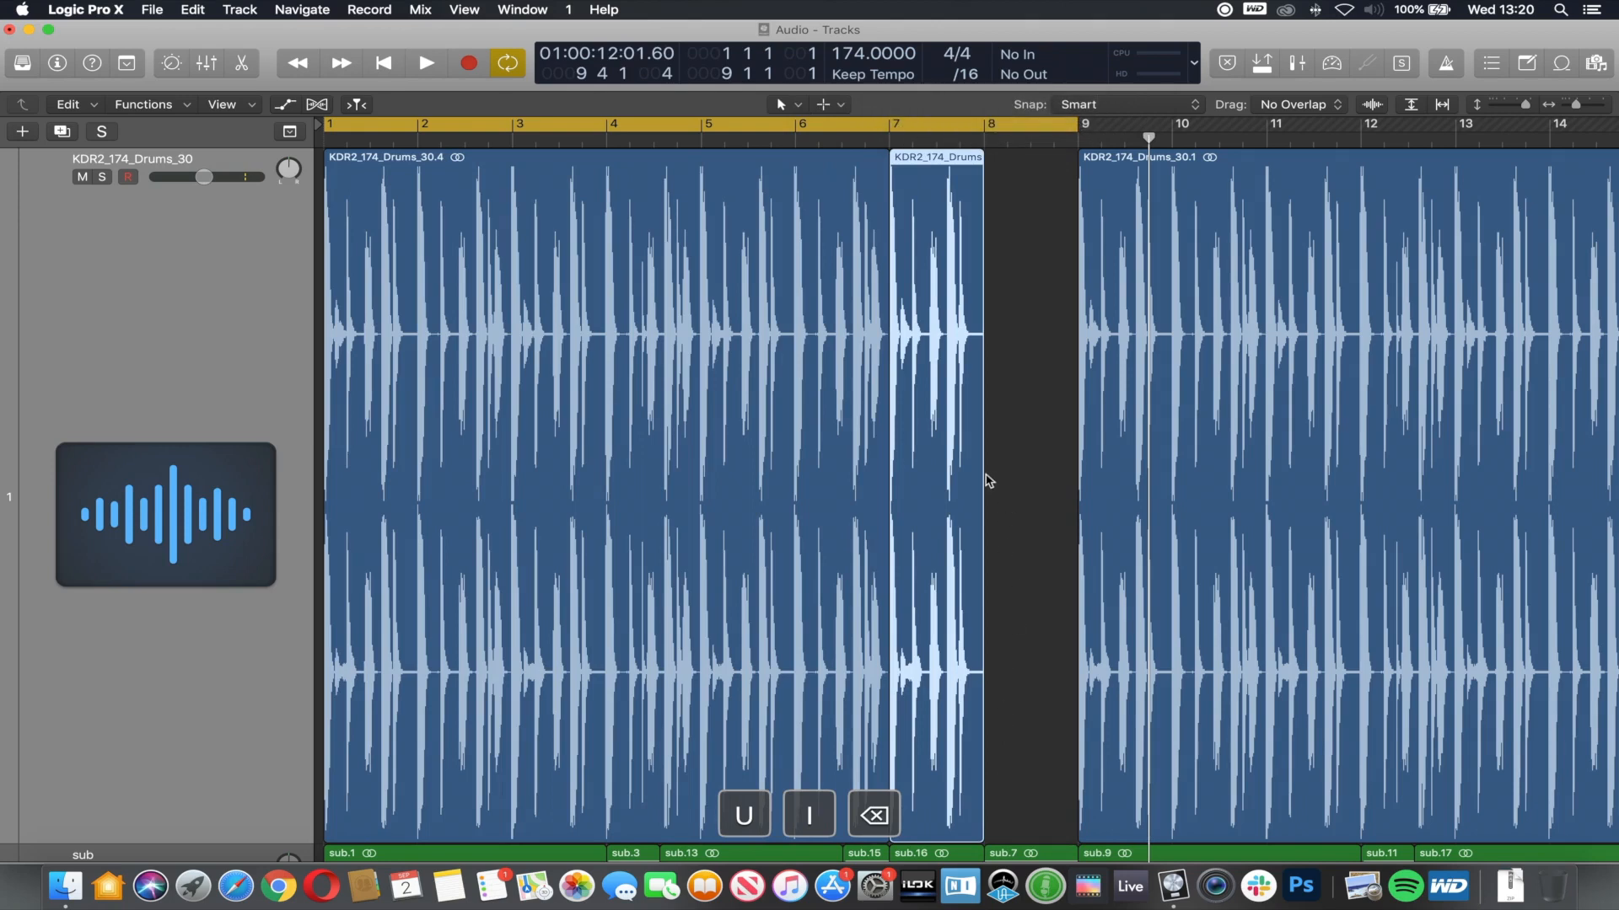
drag(983, 477, 1023, 442)
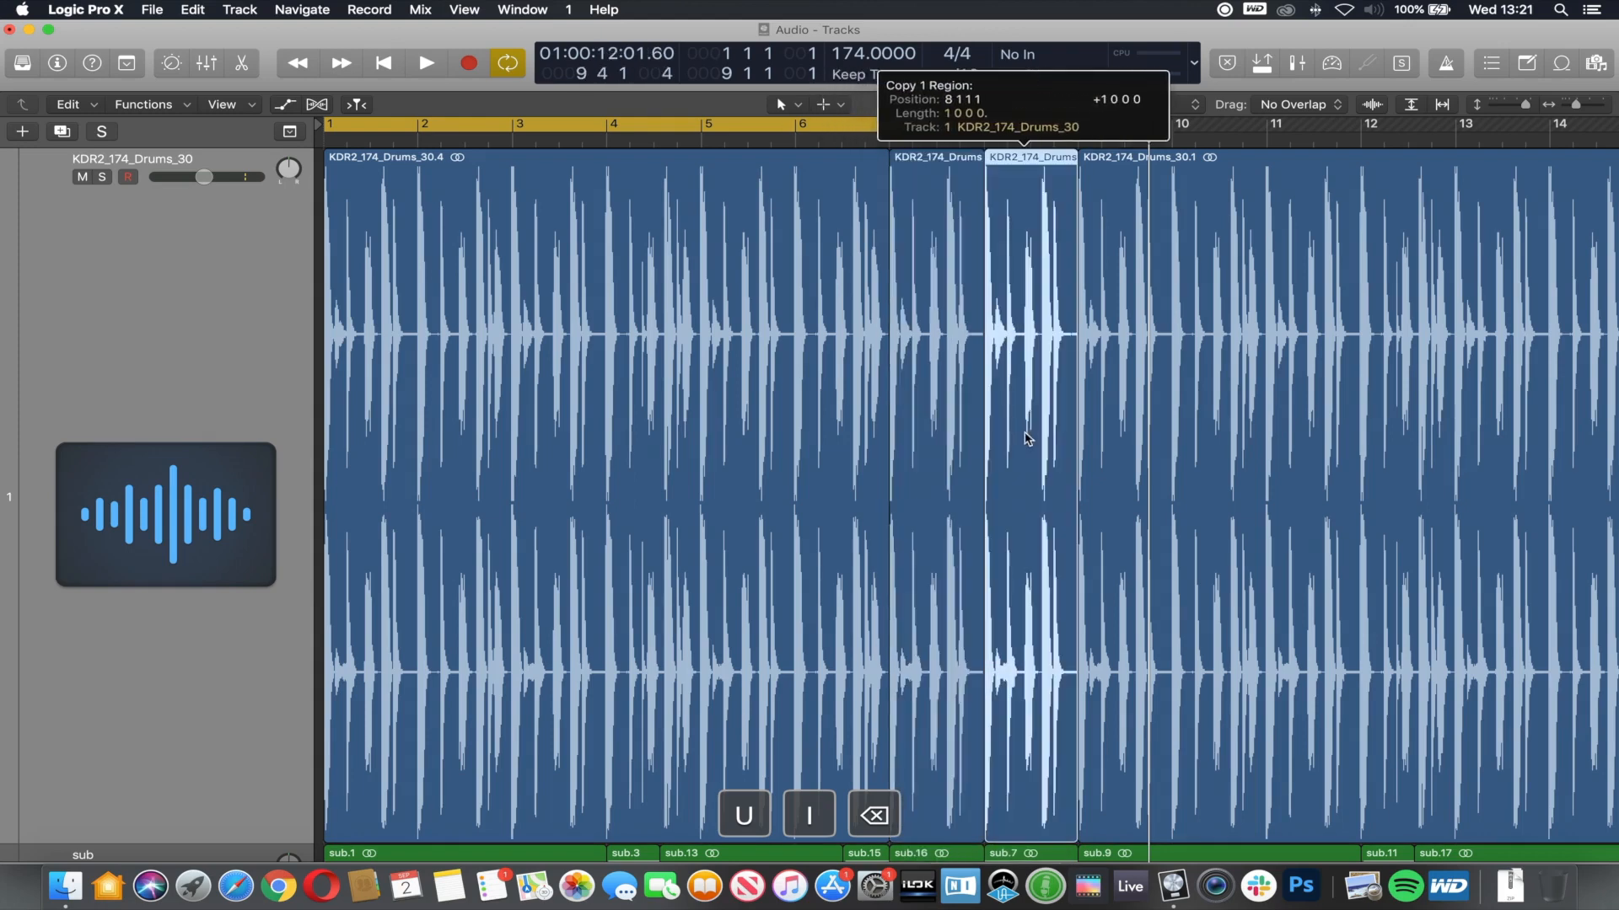
Step: Trim the bar 8 drum copy to its second half and repeat that half-bar slice across bar 8
drag(988, 804, 1032, 800)
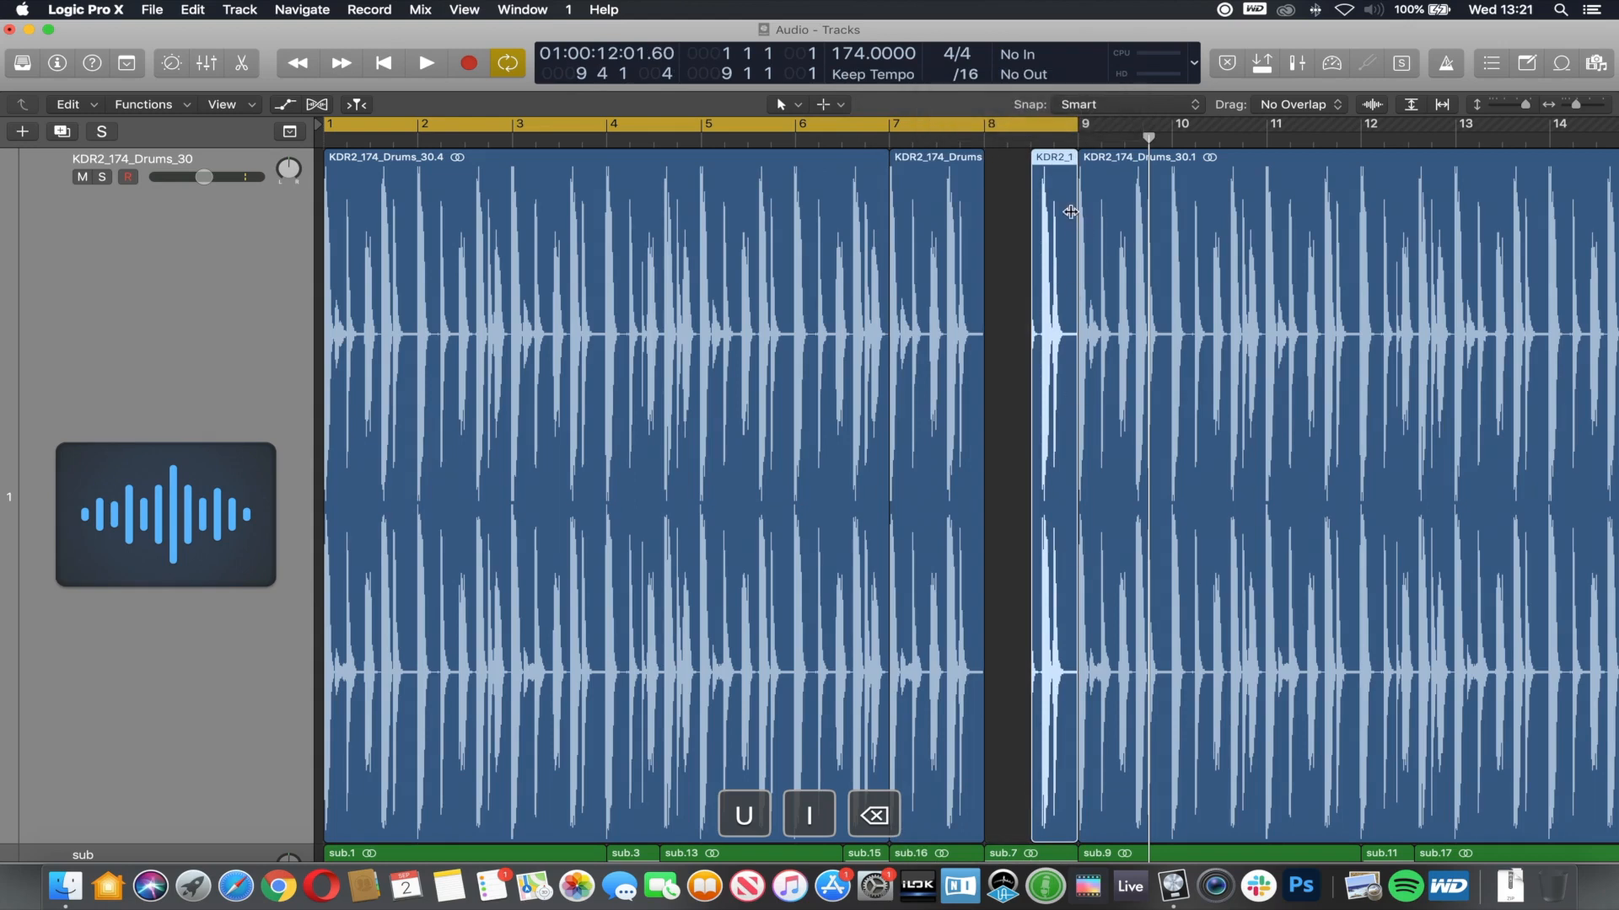
drag(1054, 165, 1008, 165)
drag(1010, 226, 1055, 229)
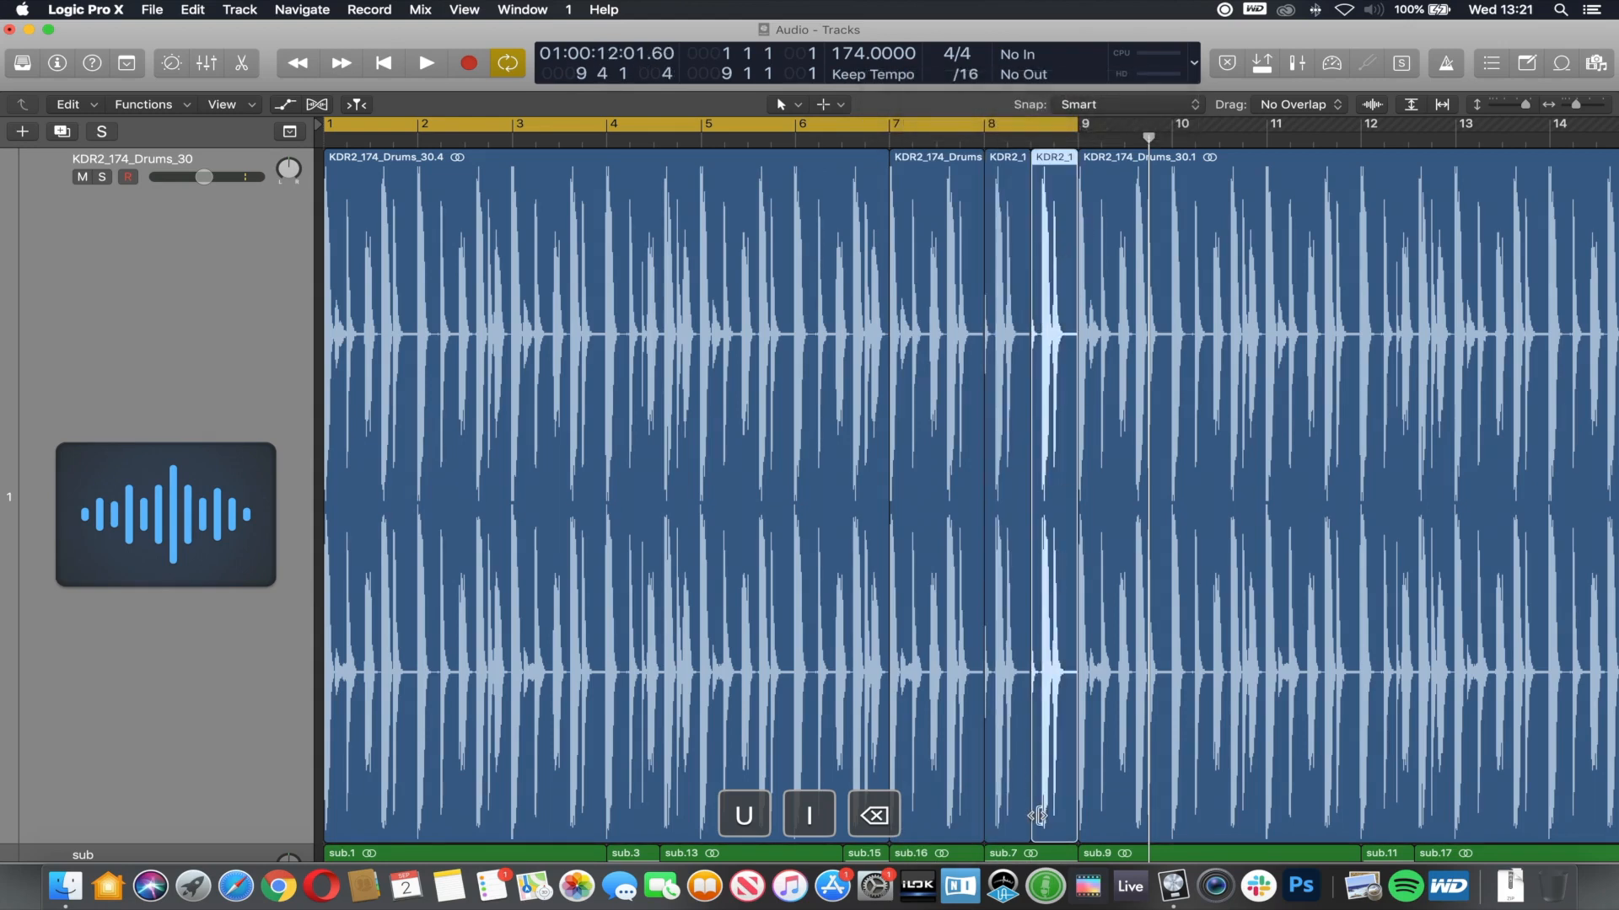
Step: Chop the second half of bar 8 into progressively shorter drum slices, copying them to fill up to bar 9
drag(1042, 815, 1056, 814)
mouse_move(1064, 158)
mouse_down()
mouse_move(1046, 158)
mouse_move(1068, 160)
mouse_up()
drag(1071, 820, 1066, 818)
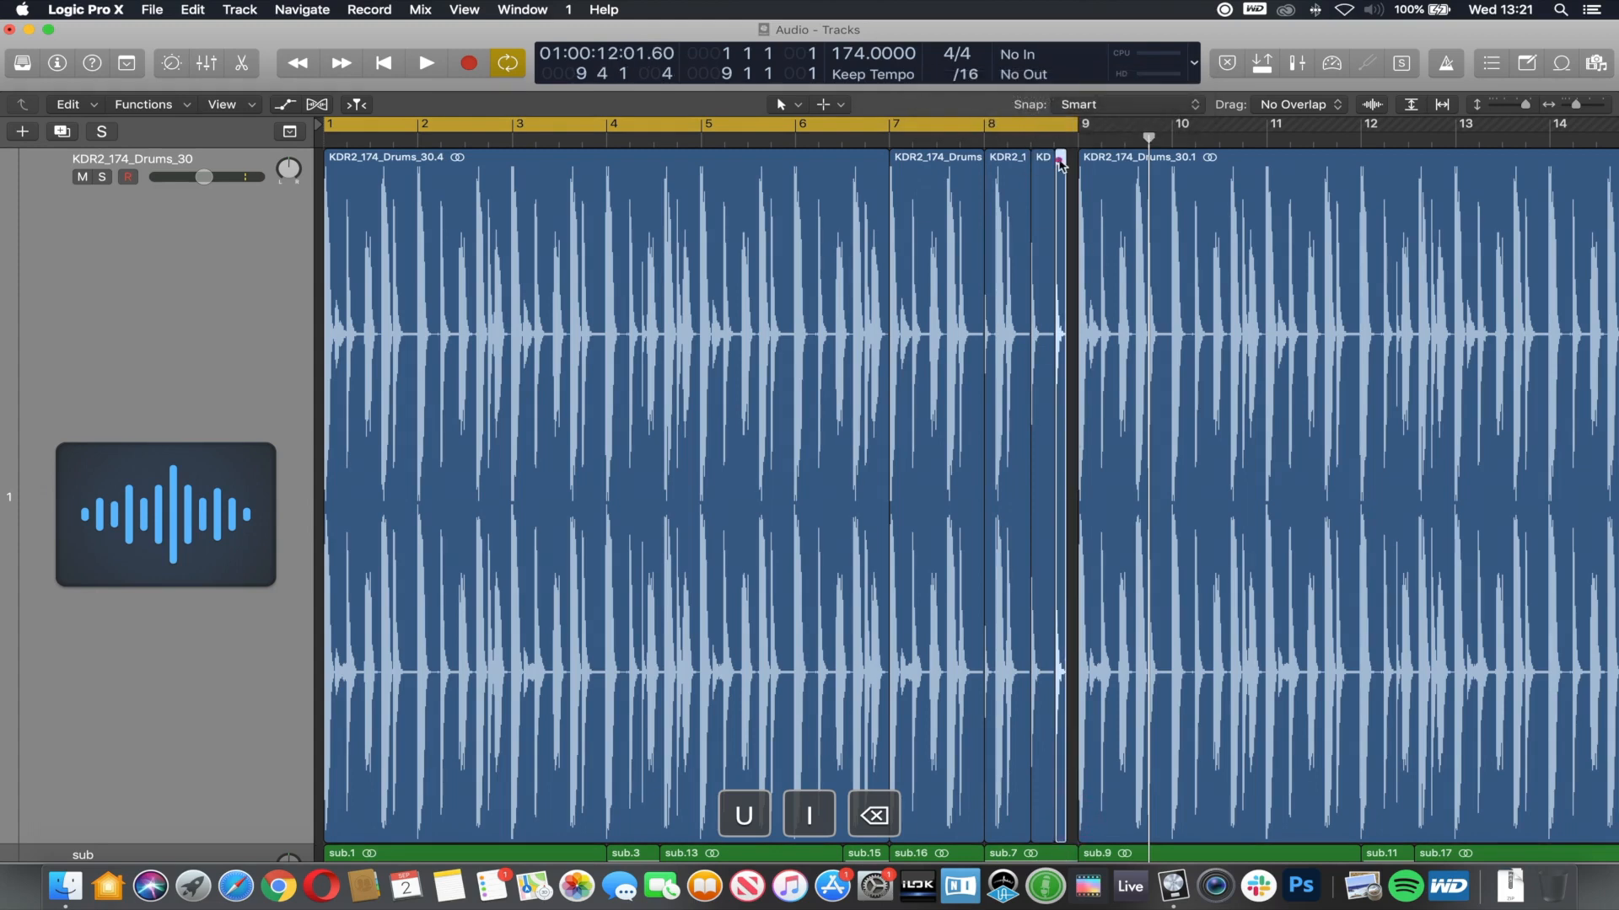
drag(1060, 164, 1071, 165)
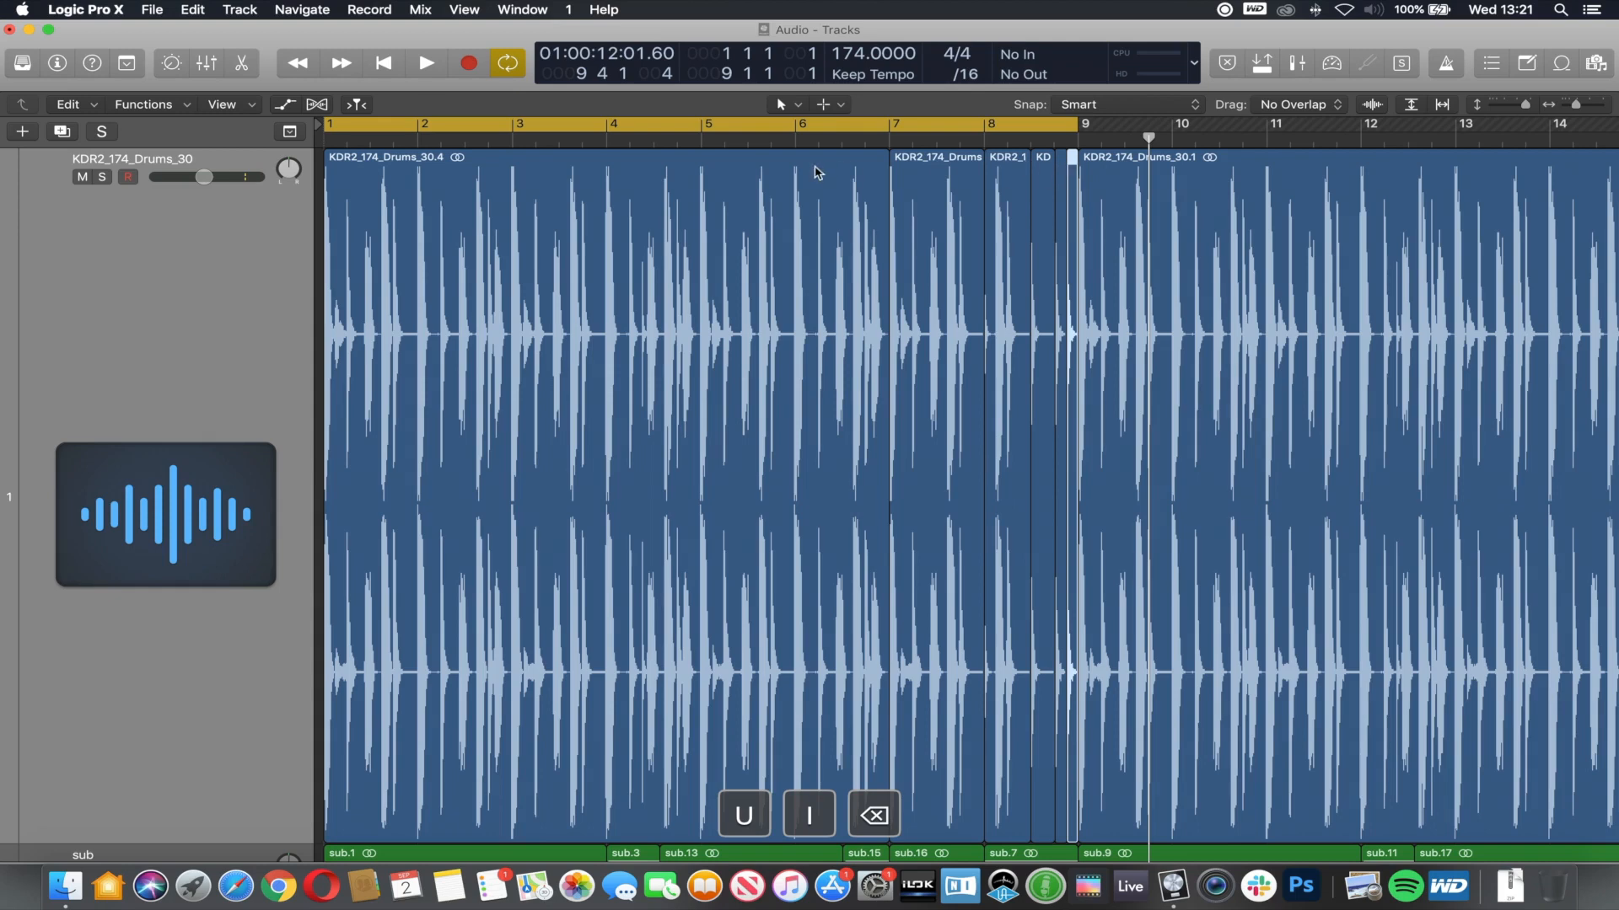
Step: Play back the edited first drum section and stop playback
key(space)
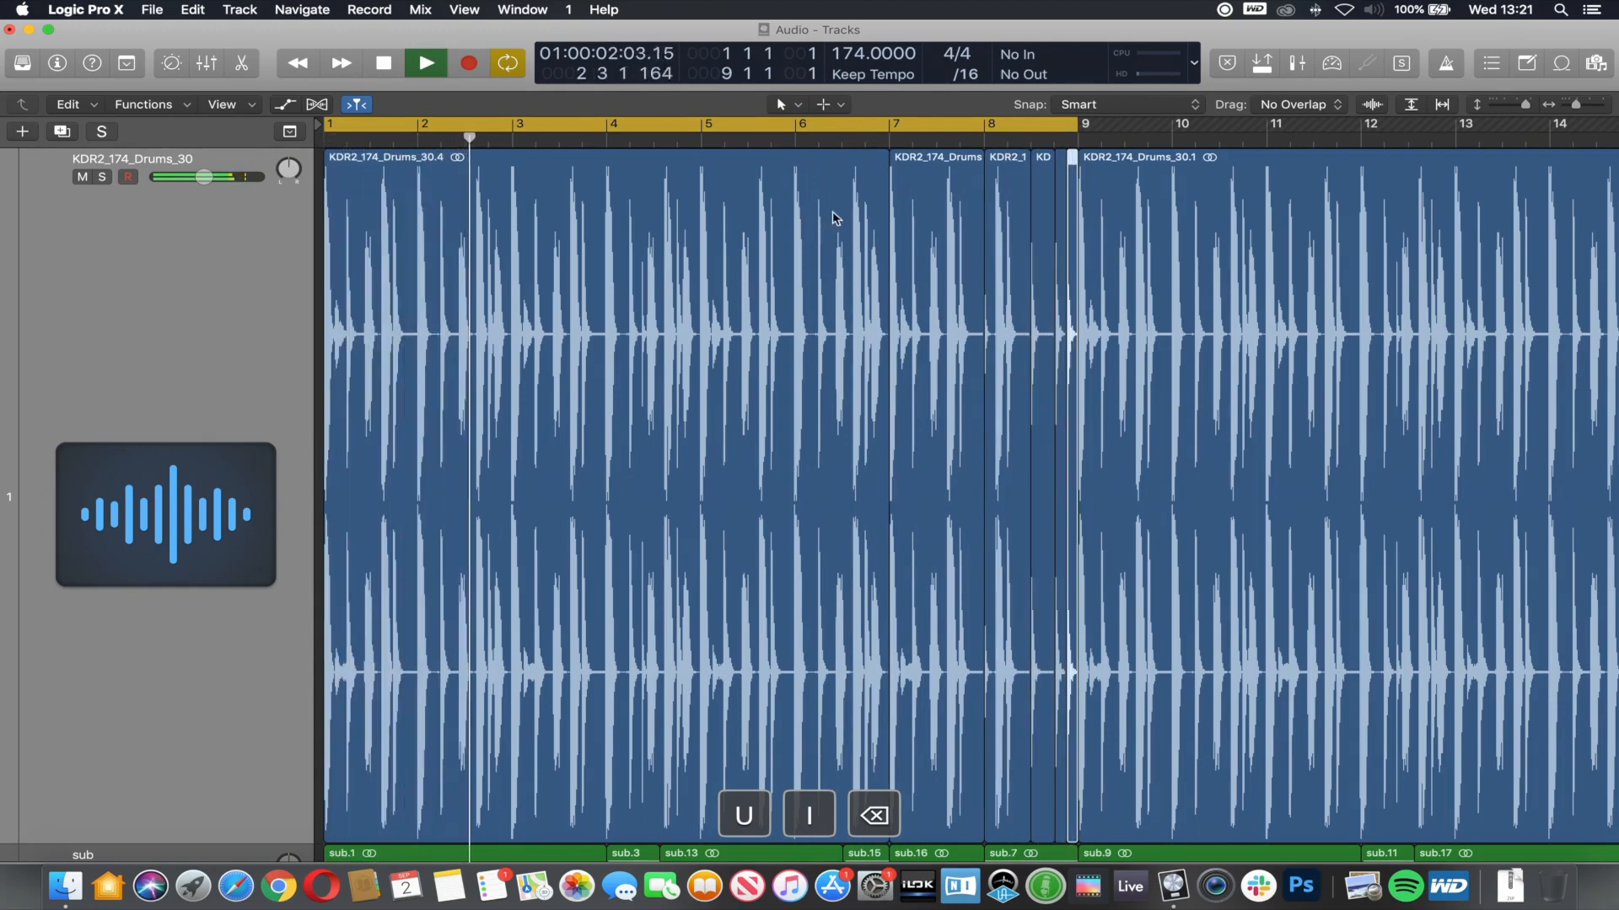
key(space)
Step: Set the cycle range to the second drum region, bars 9 to 17
scroll(1030, 335, right, 2)
scroll(1030, 335, right, 2)
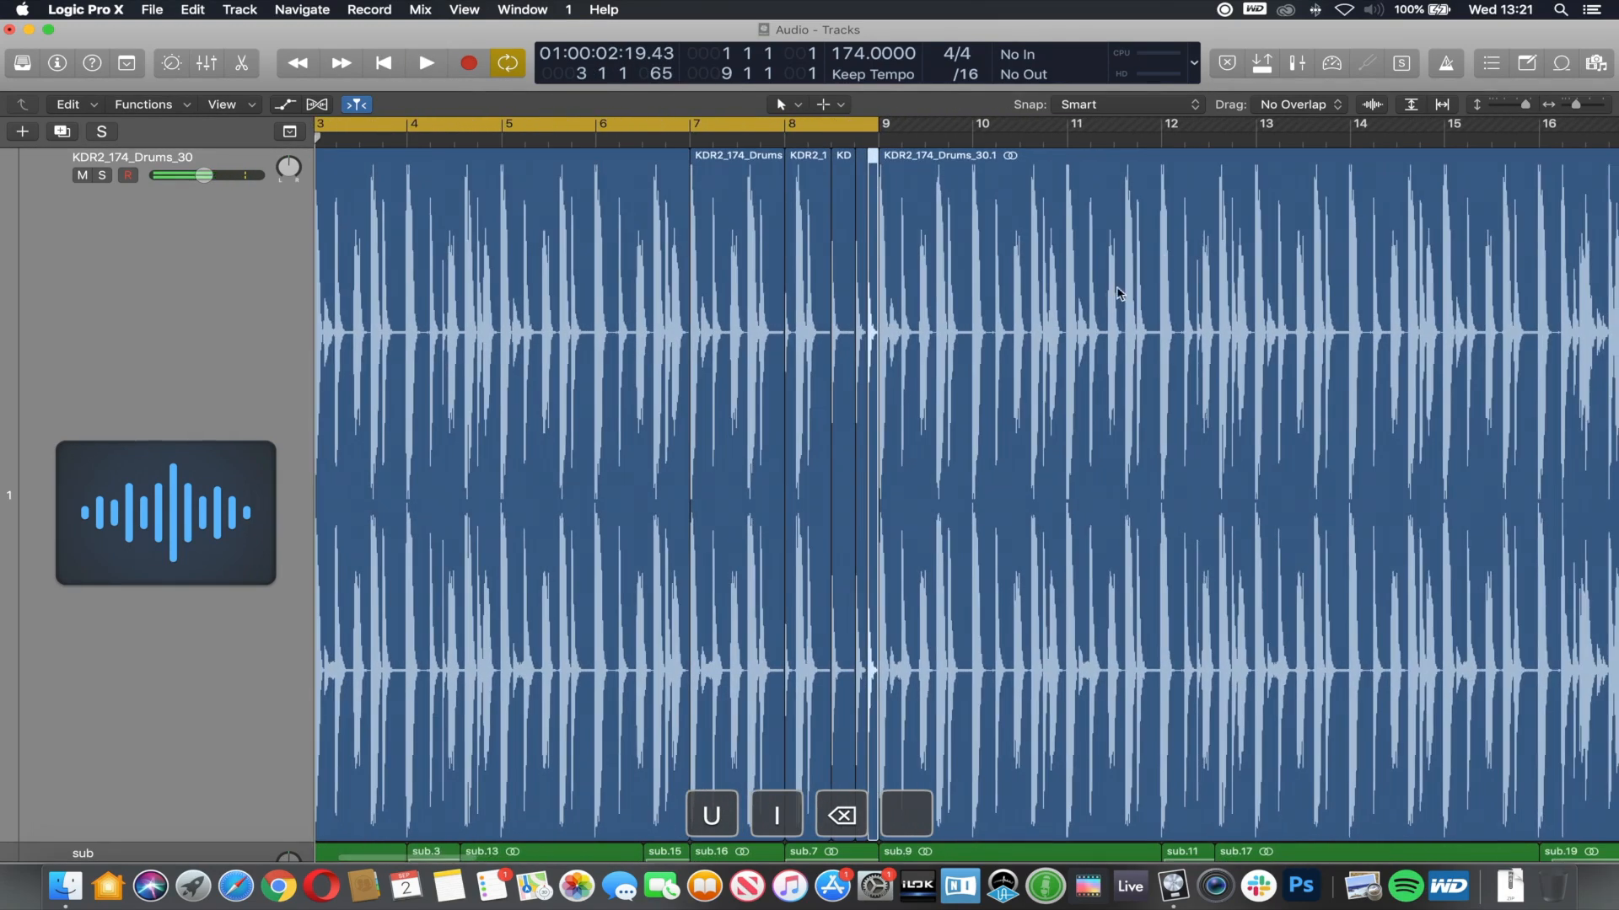
click(1163, 250)
key(u)
scroll(1236, 313, right, 5)
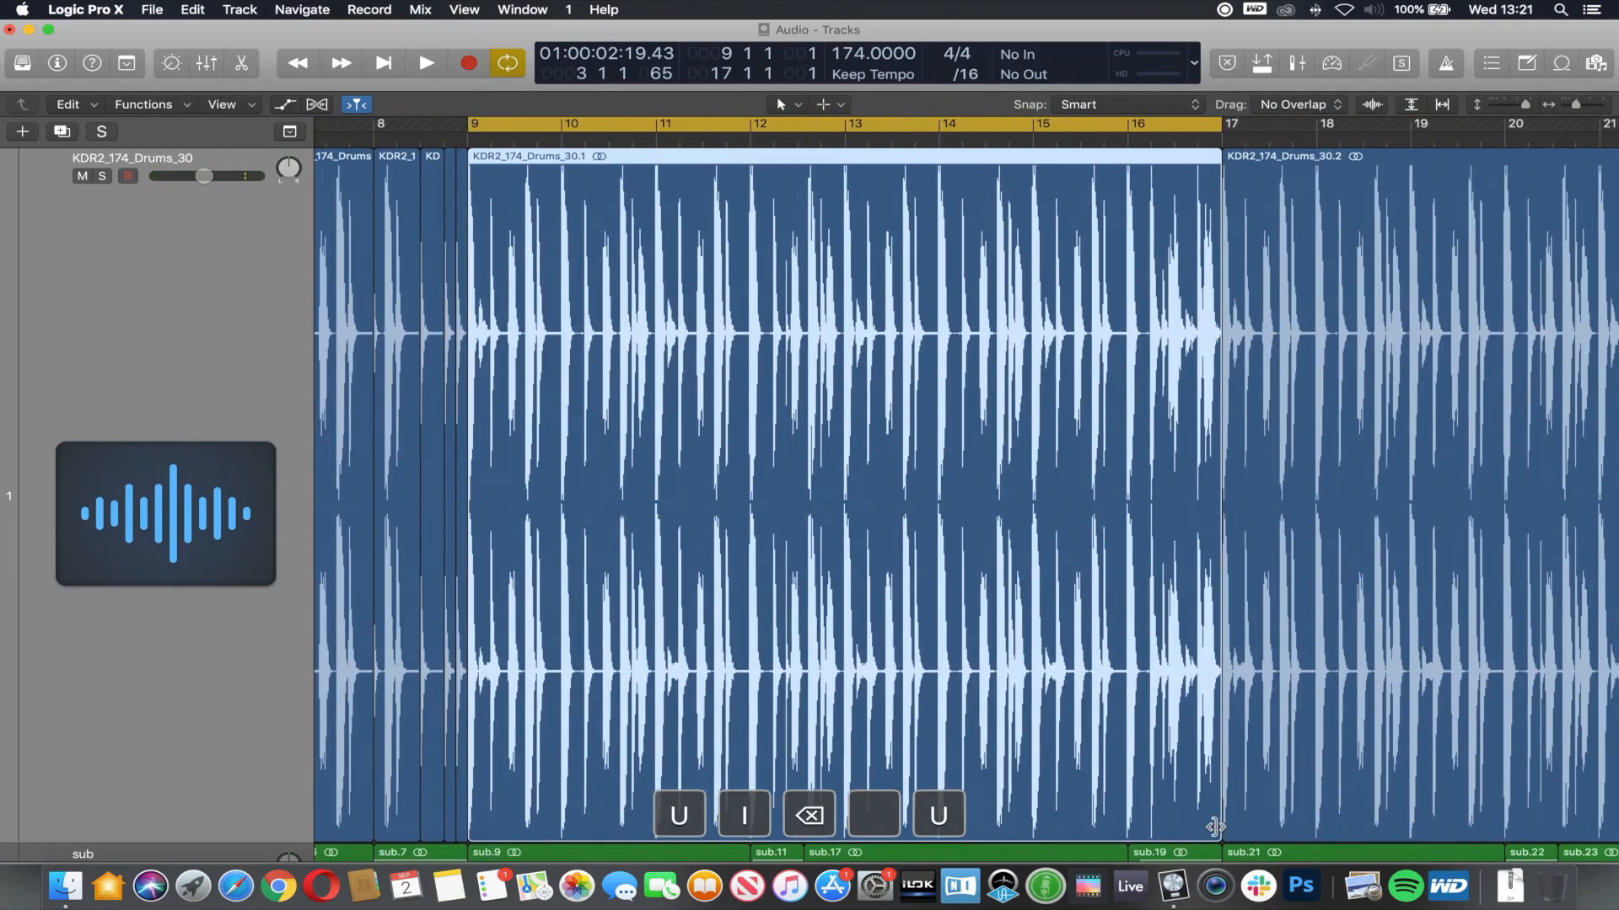
Step: Split the second drum region at bar 15 and isolate the slice from bar 15 beat 3 to bar 16 beat 2
mouse_move(1214, 827)
mouse_down()
mouse_move(1130, 821)
mouse_move(1201, 816)
mouse_up()
click(1032, 157)
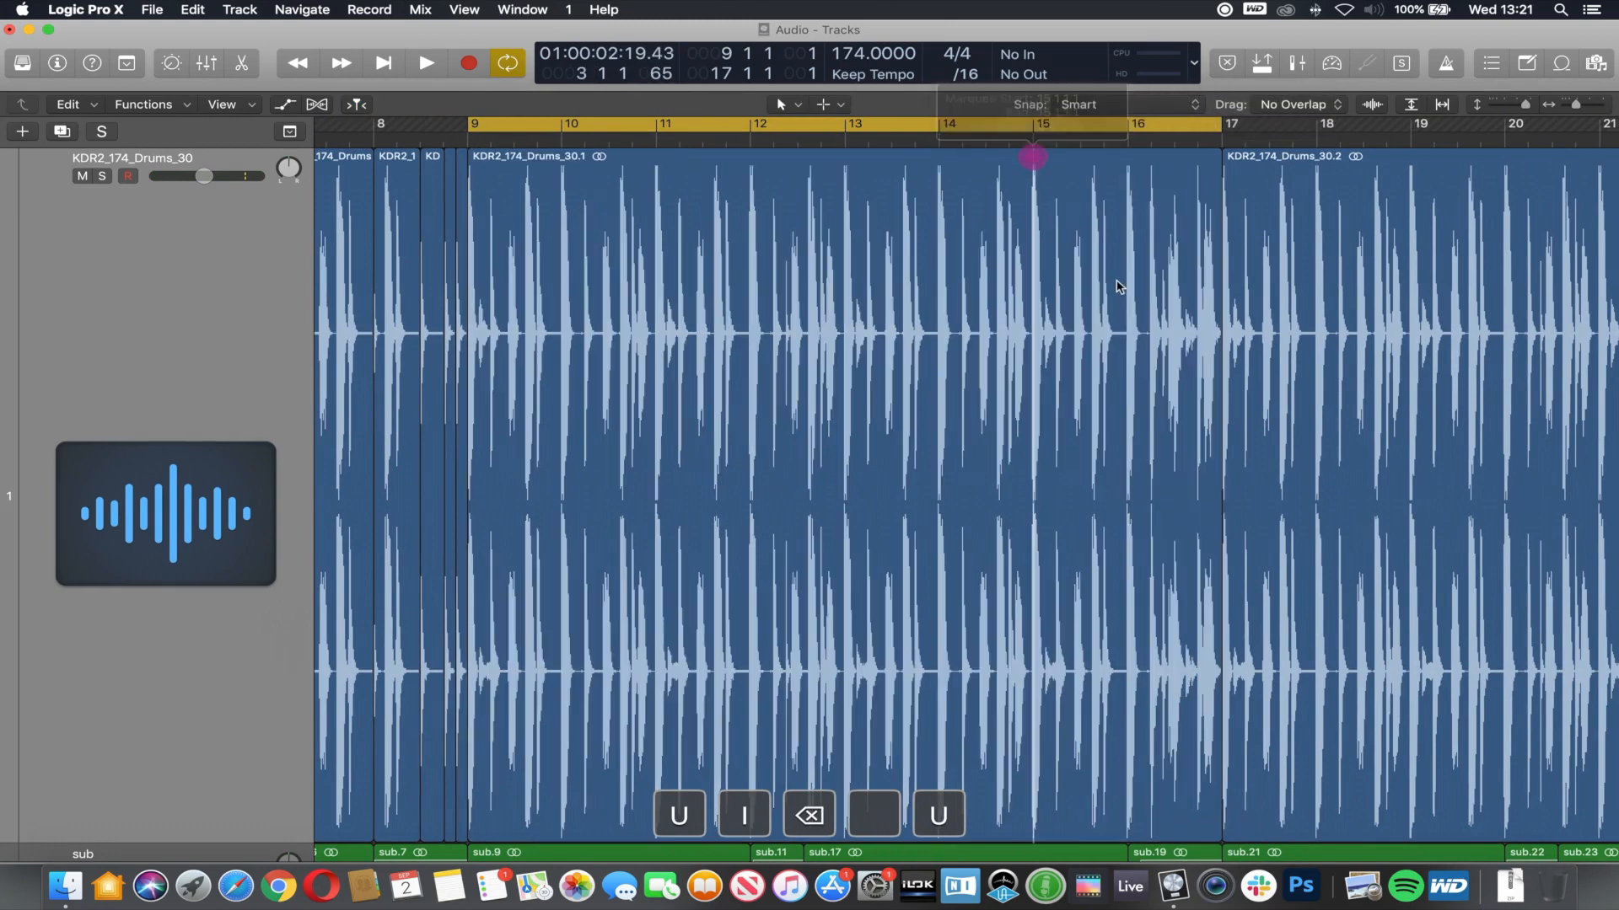
key(BackSpace)
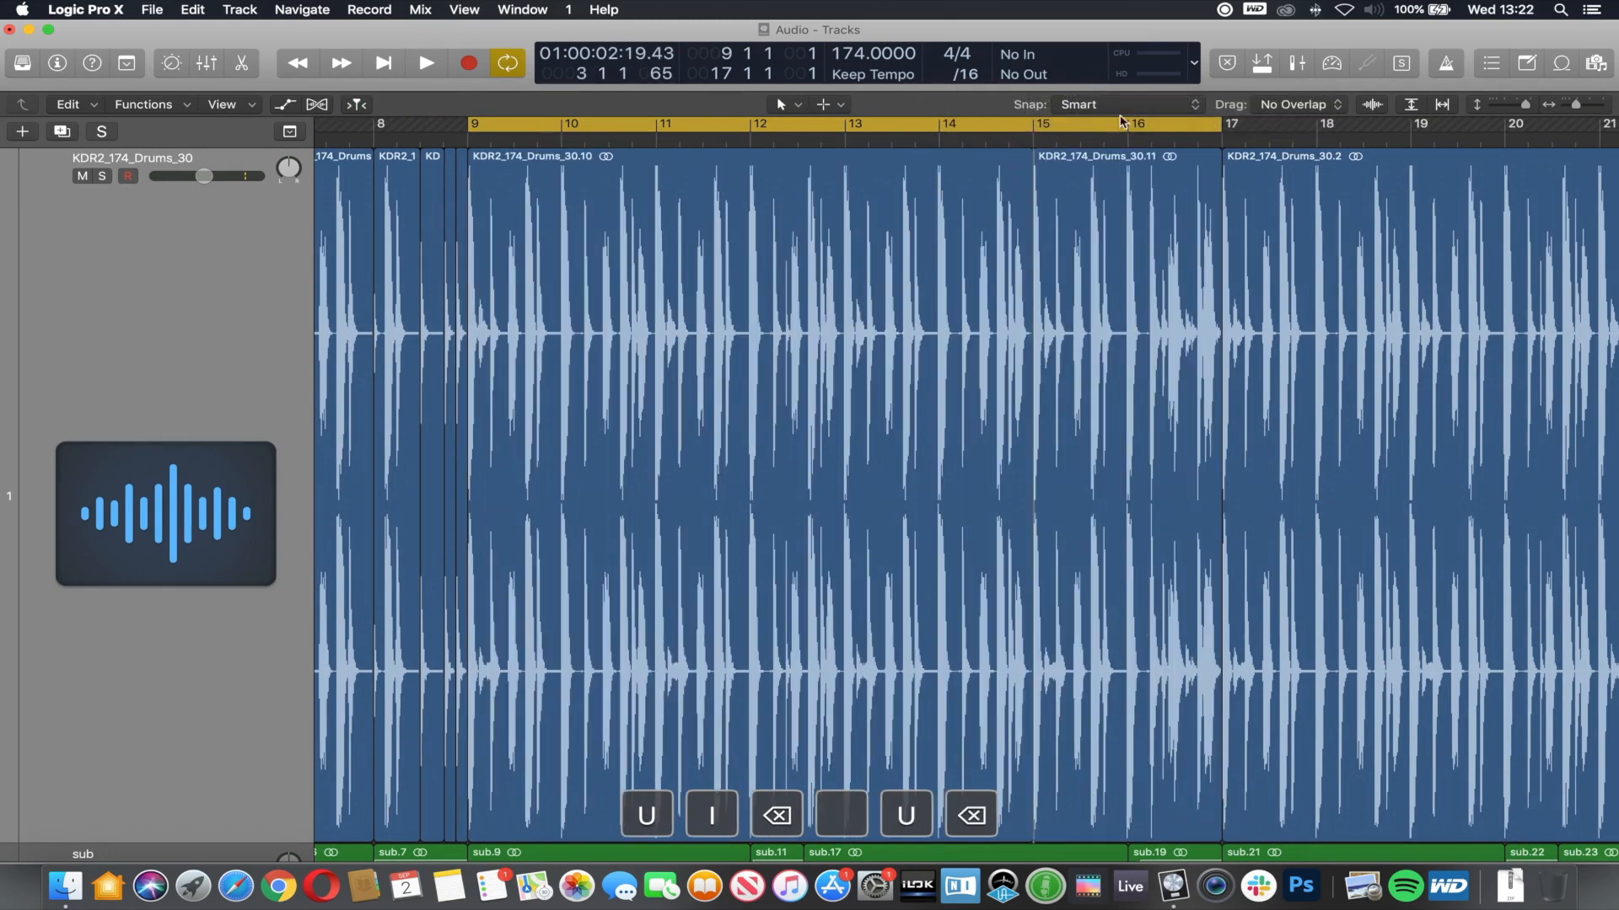
drag(1081, 160, 1148, 168)
click(1114, 187)
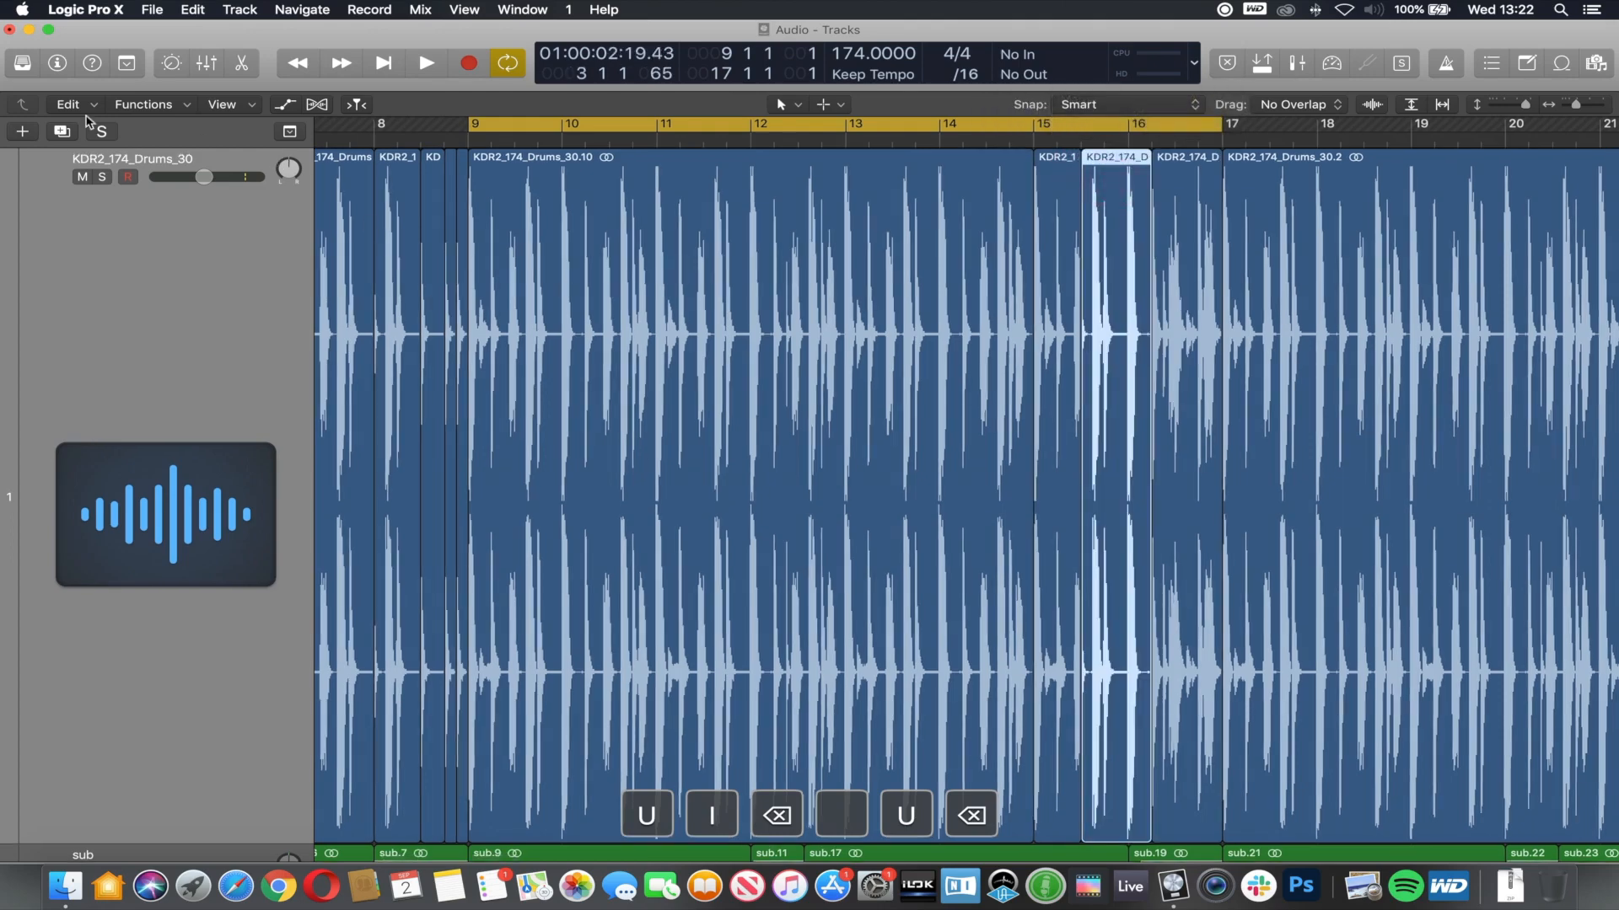
Step: Turn on Reverse for the isolated drum slice between bars 15 and 16 and hide the inspector
key(i)
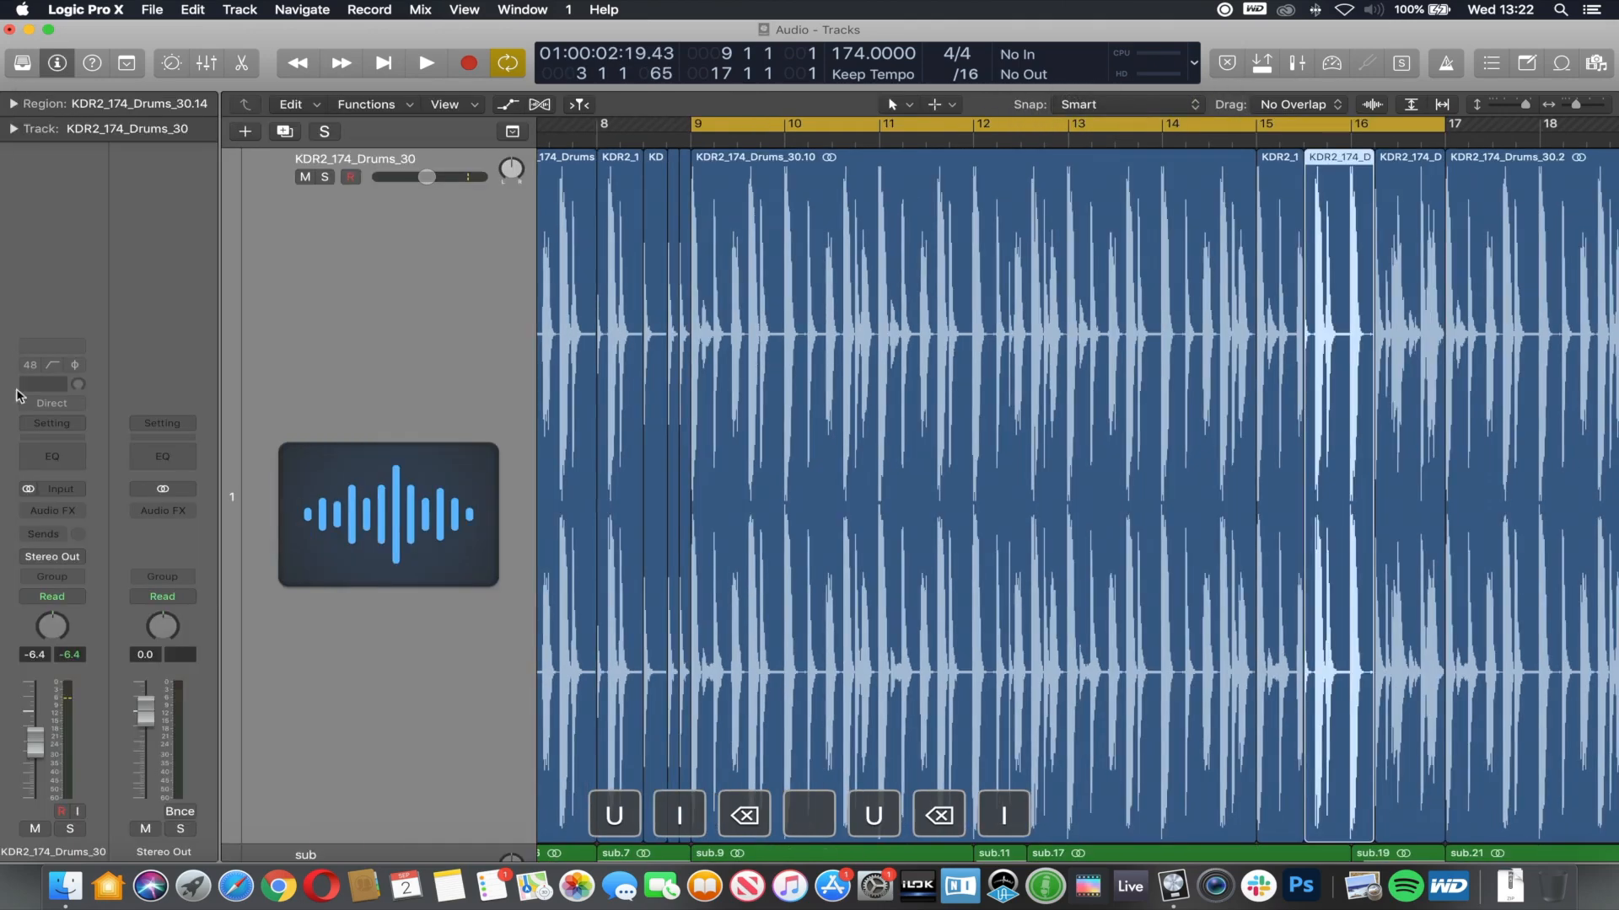
click(52, 105)
click(106, 389)
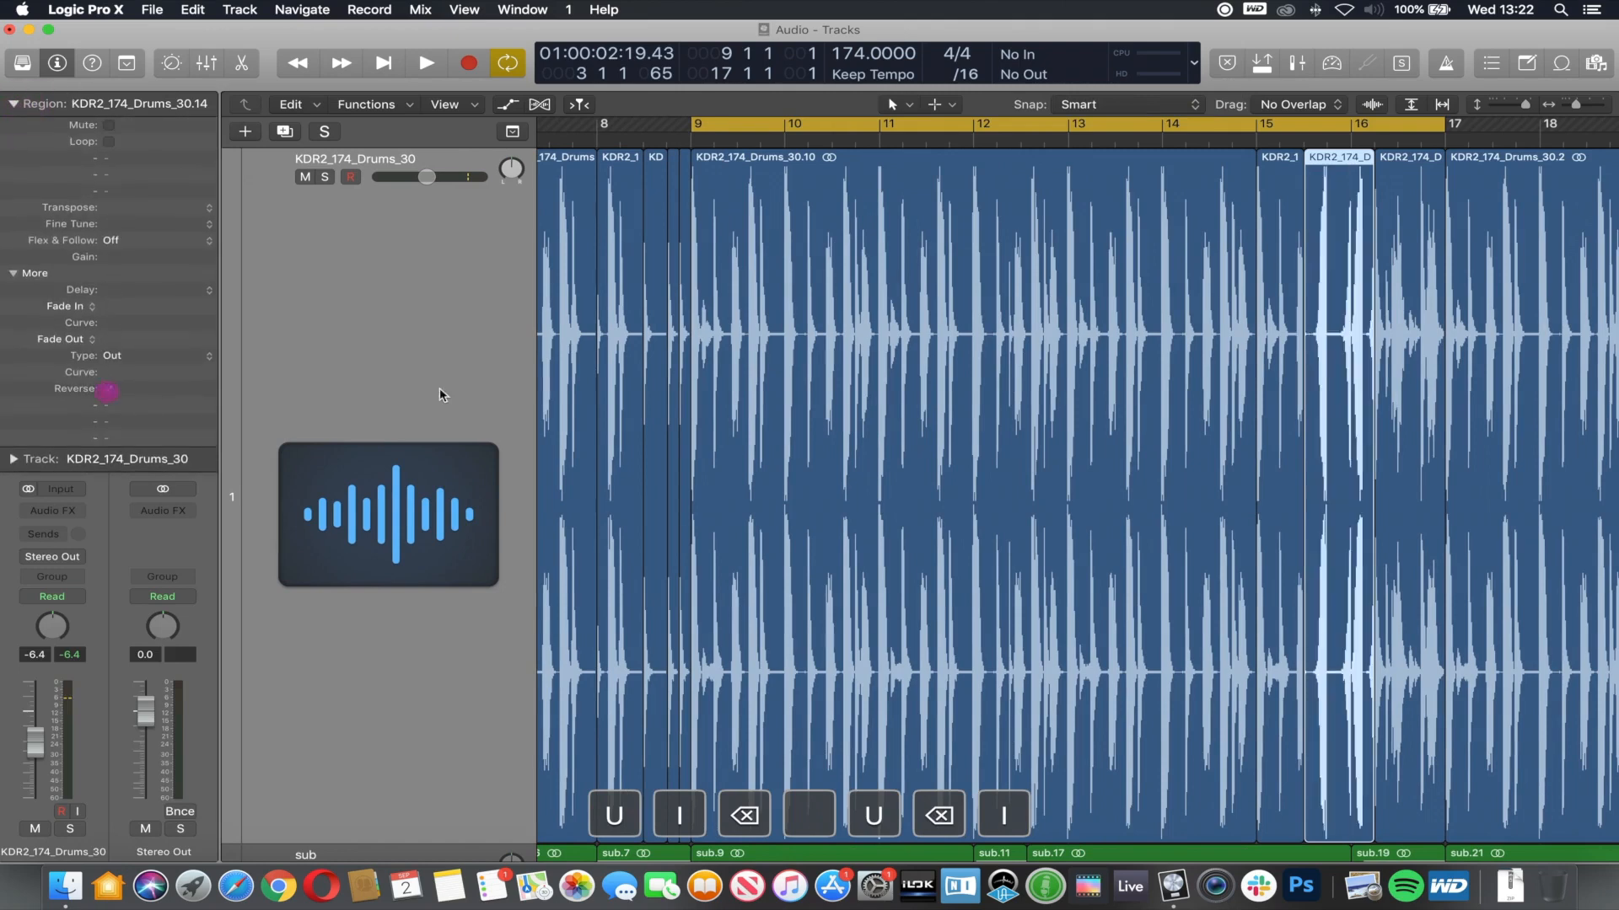
key(i)
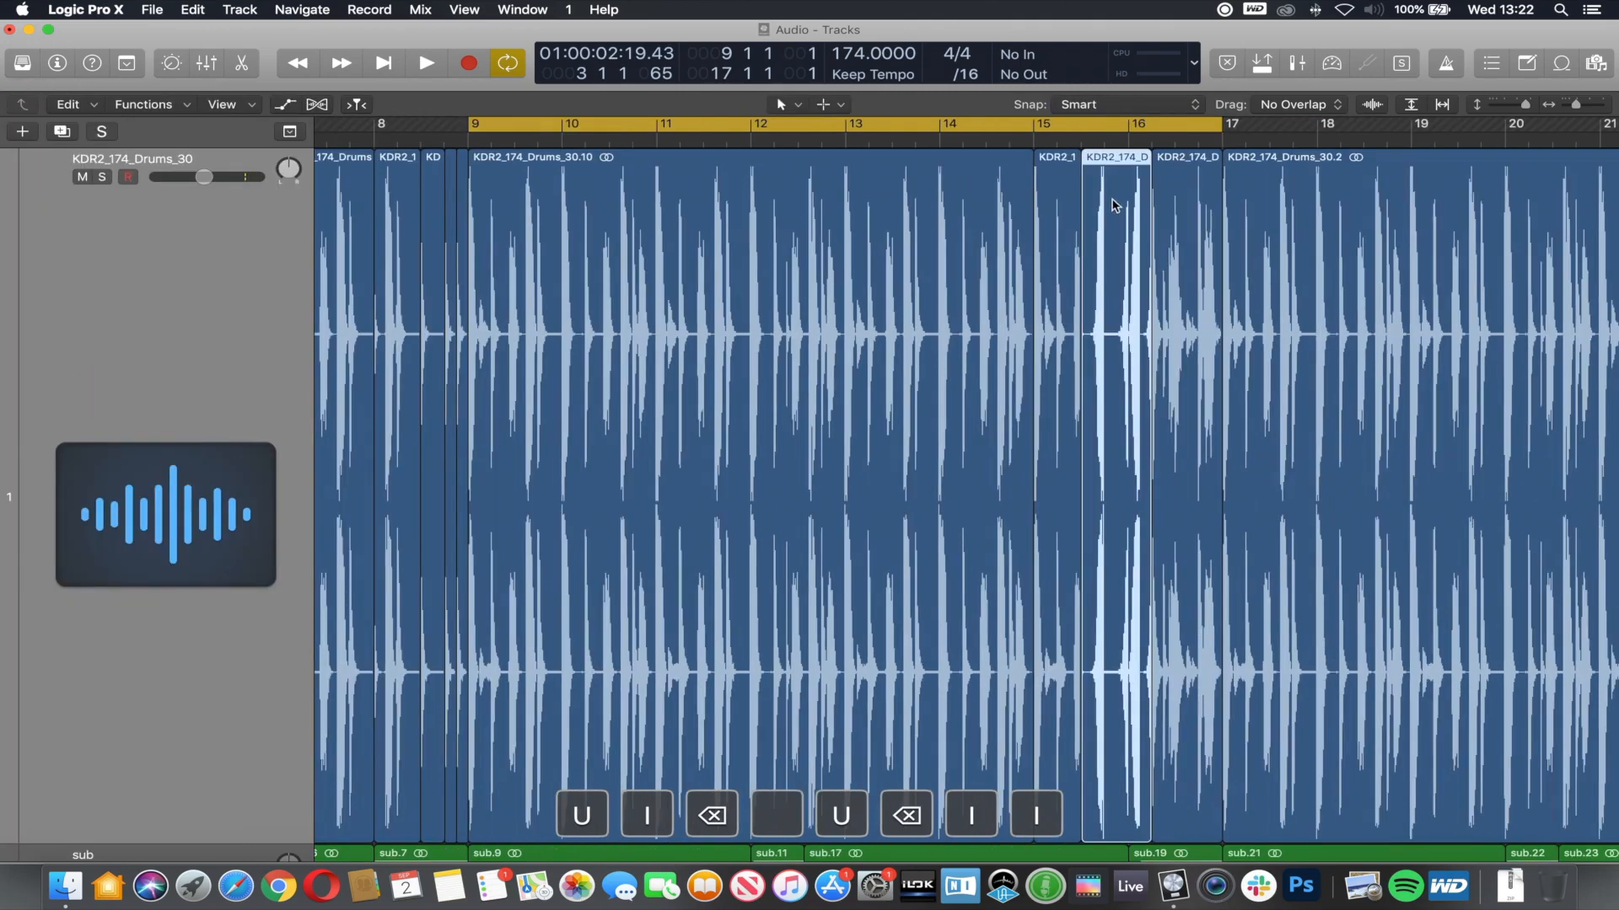
Step: Color the reversed drum slice bright orange-red and close the color palette
key(alt+c)
click(868, 497)
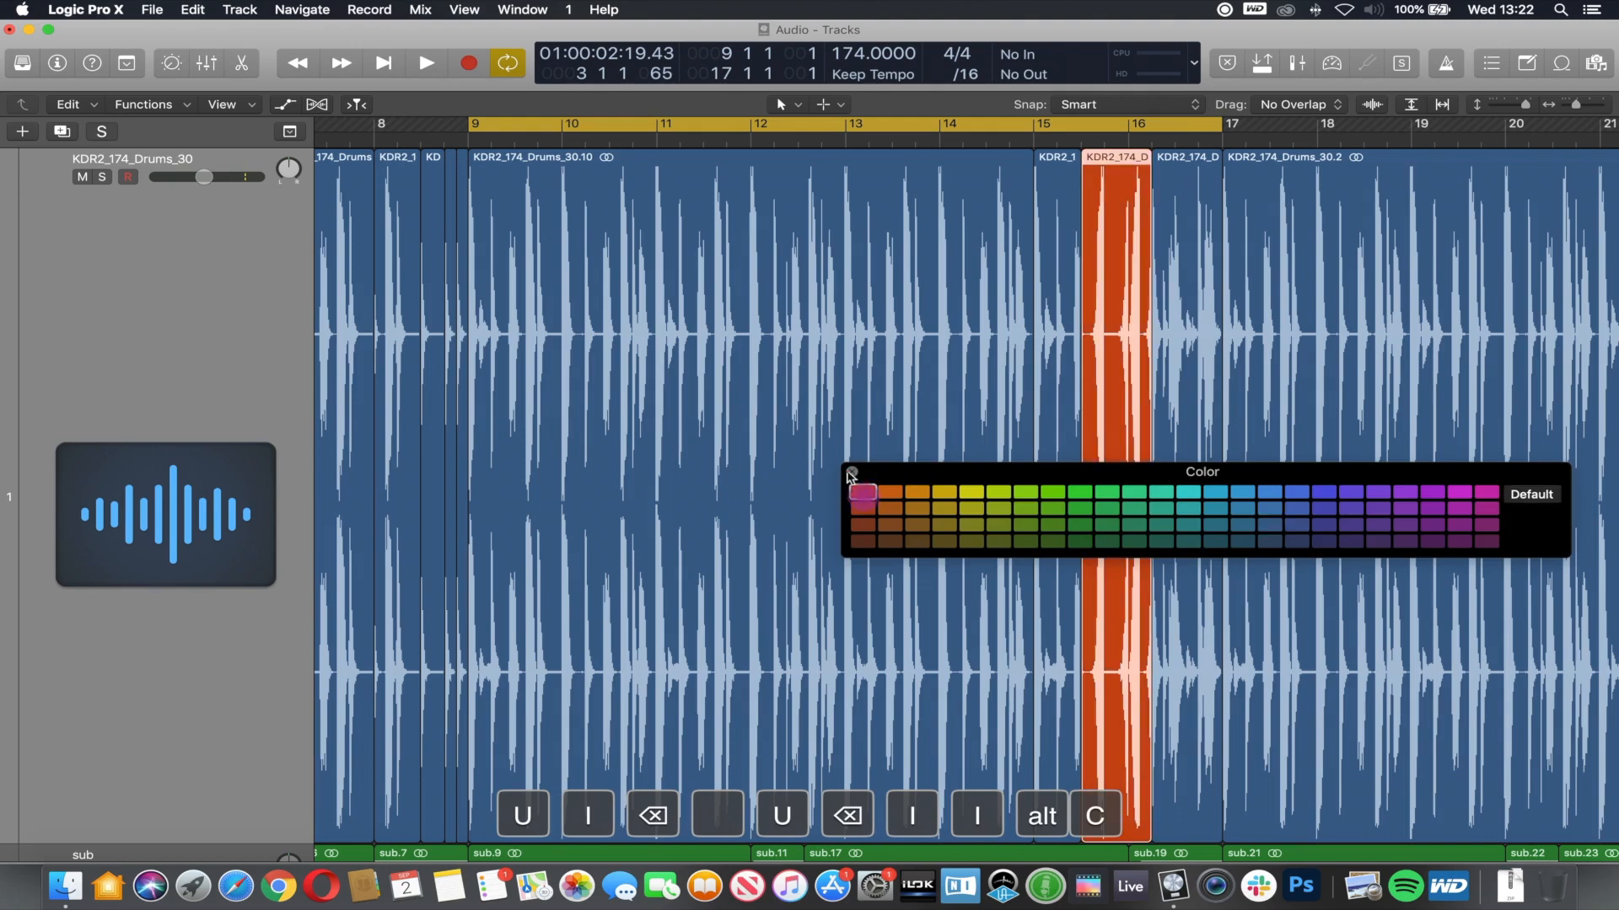
click(852, 472)
Step: Fill the space between the reversed drum slice and bar 17 by looping the last slice, trimmed to its final beat
click(1190, 168)
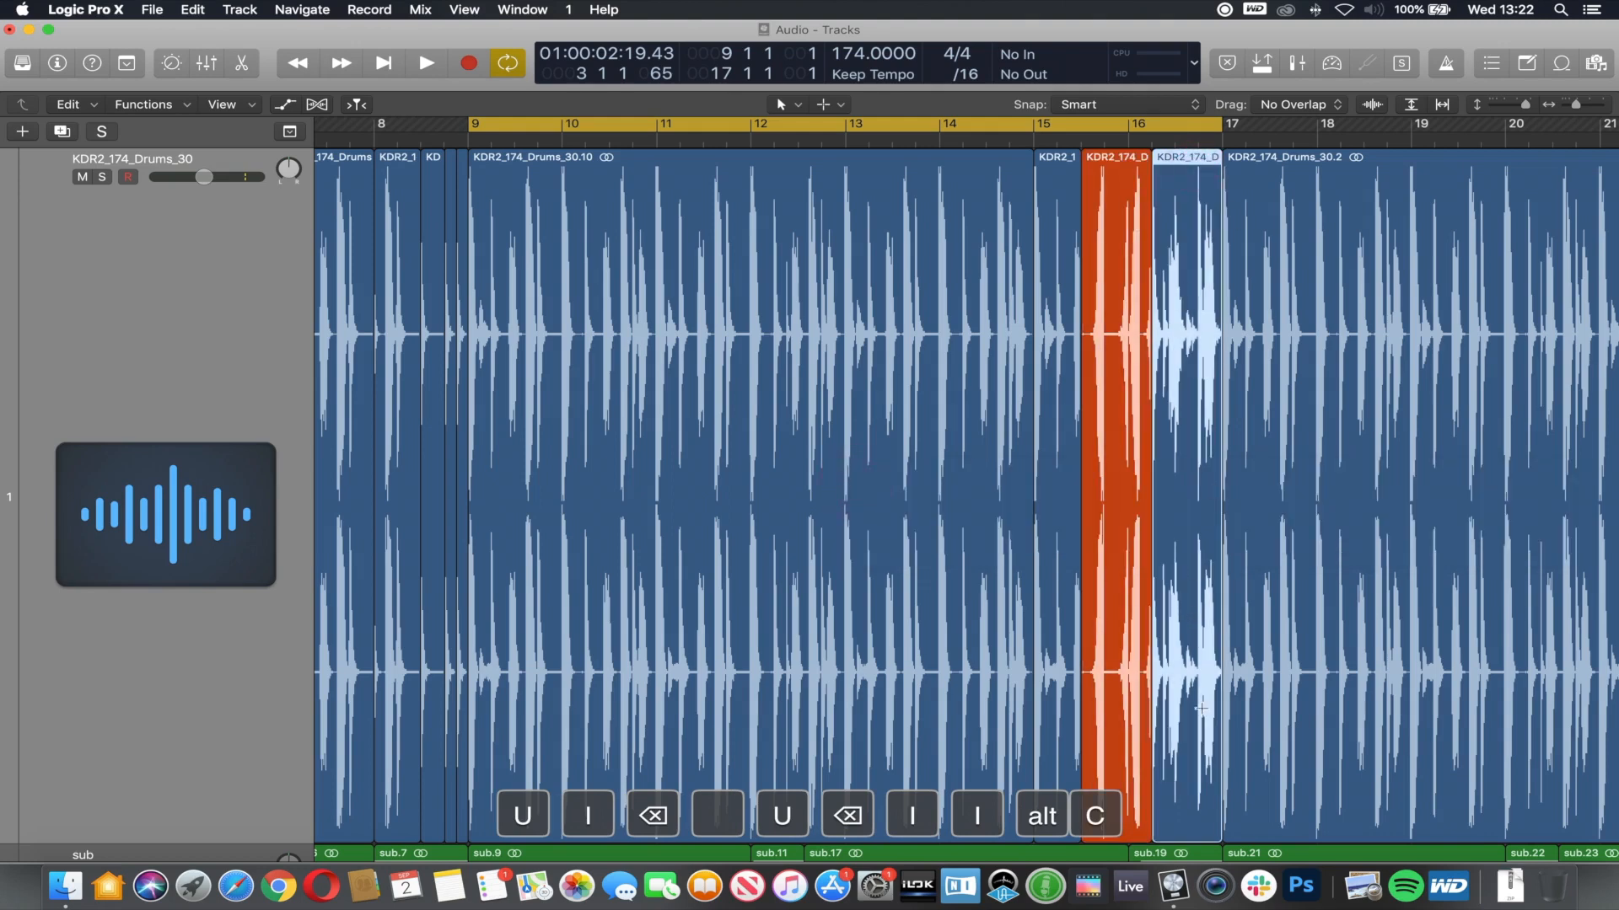
drag(1155, 830, 1197, 830)
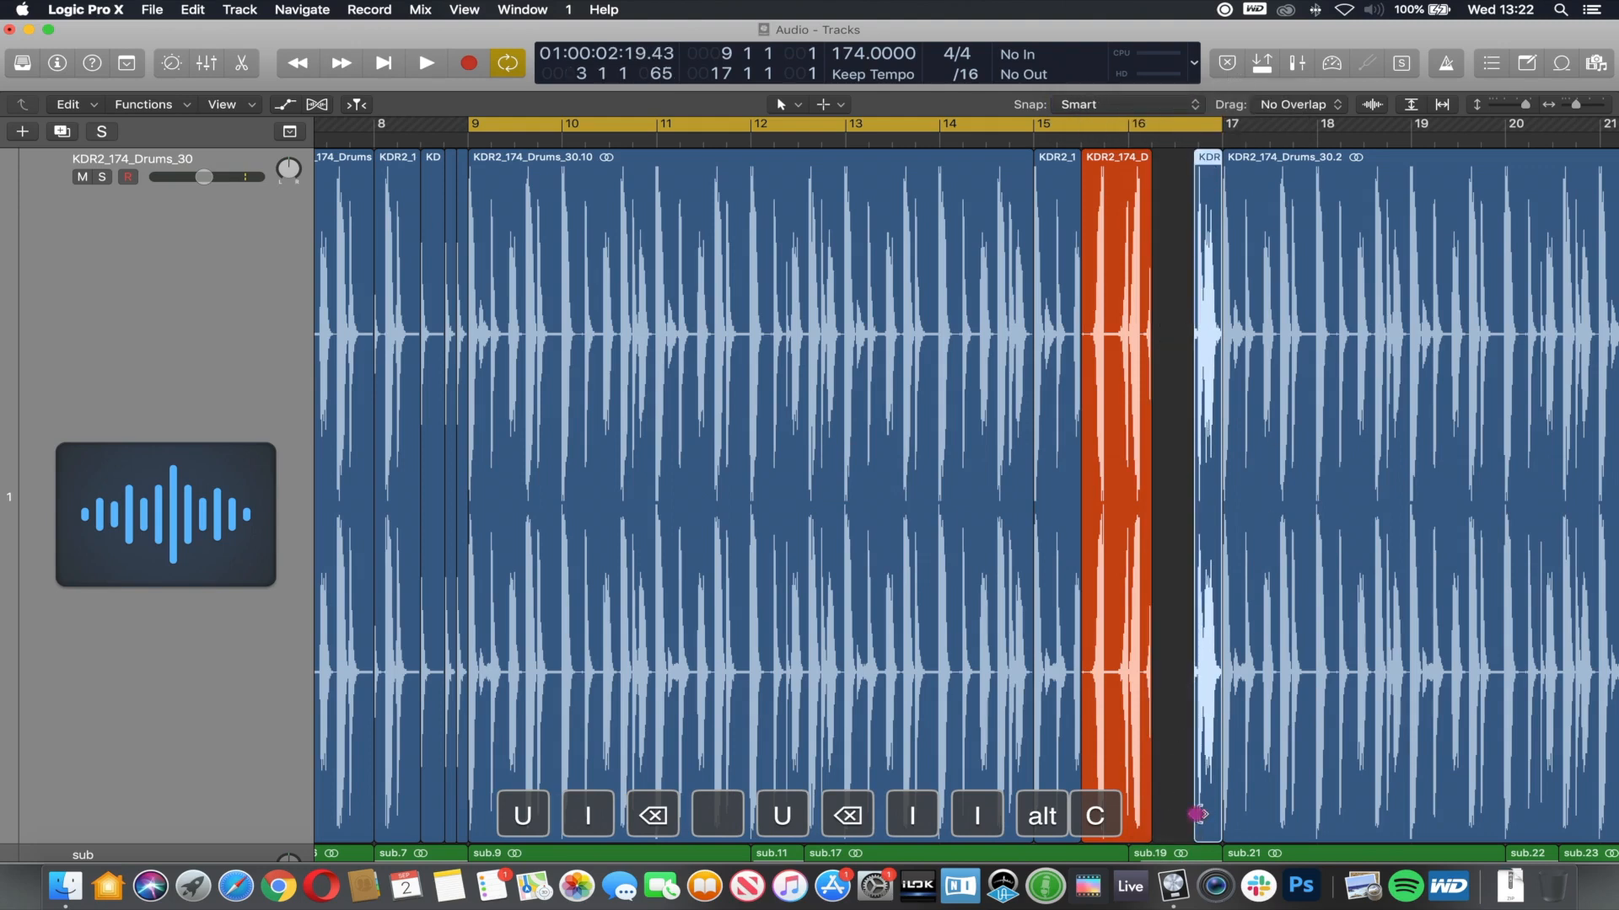
drag(1197, 814, 1204, 262)
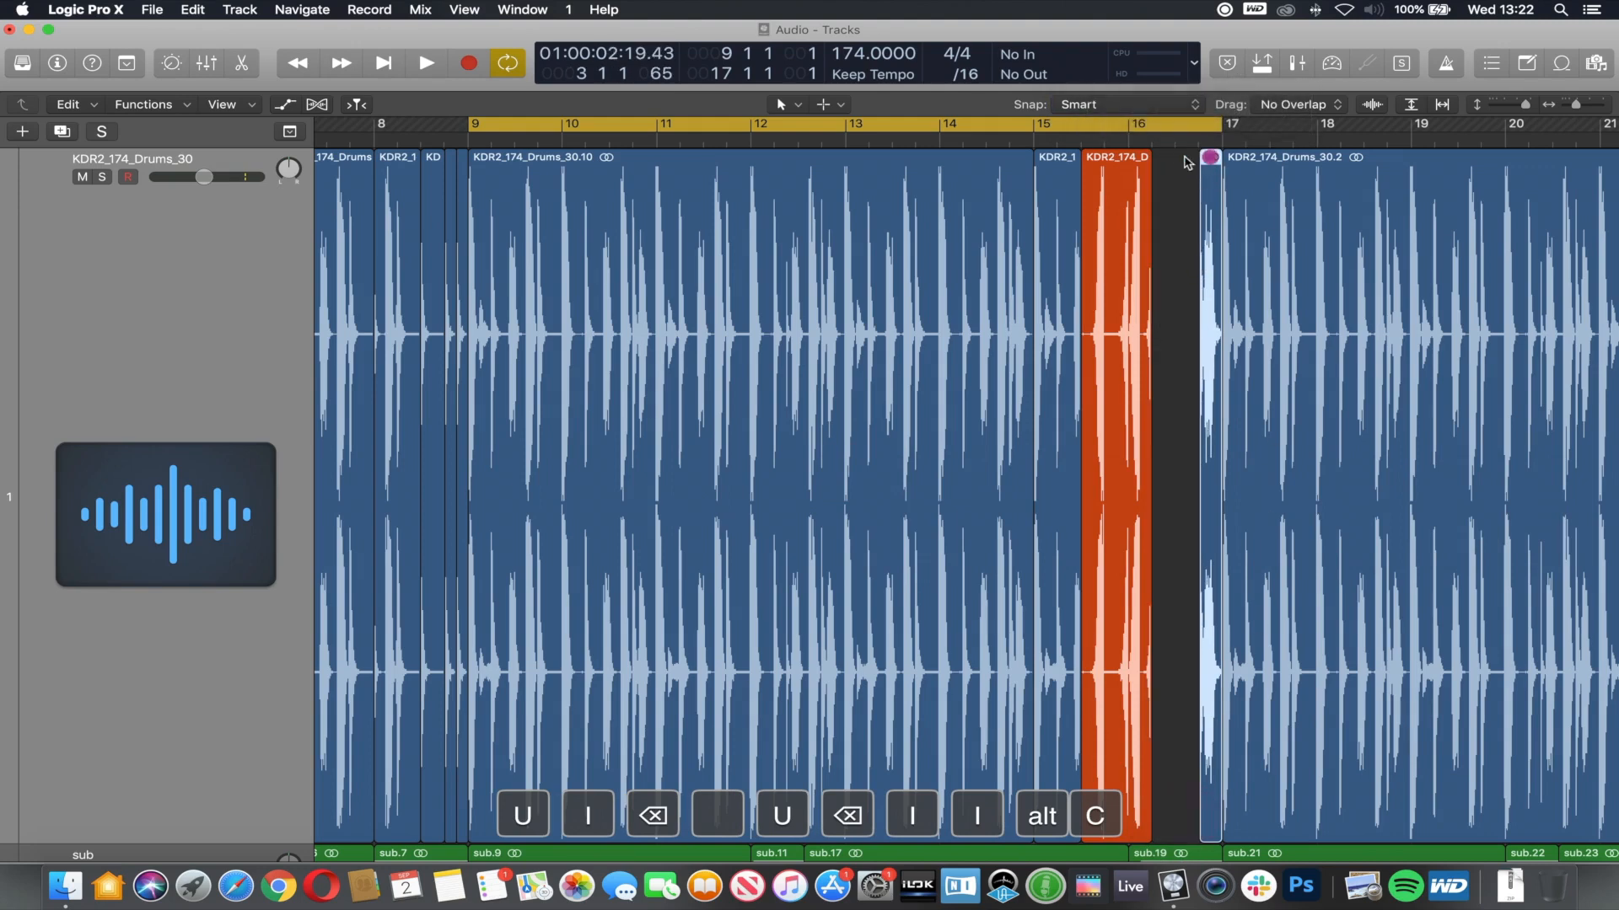
drag(1210, 157, 1170, 331)
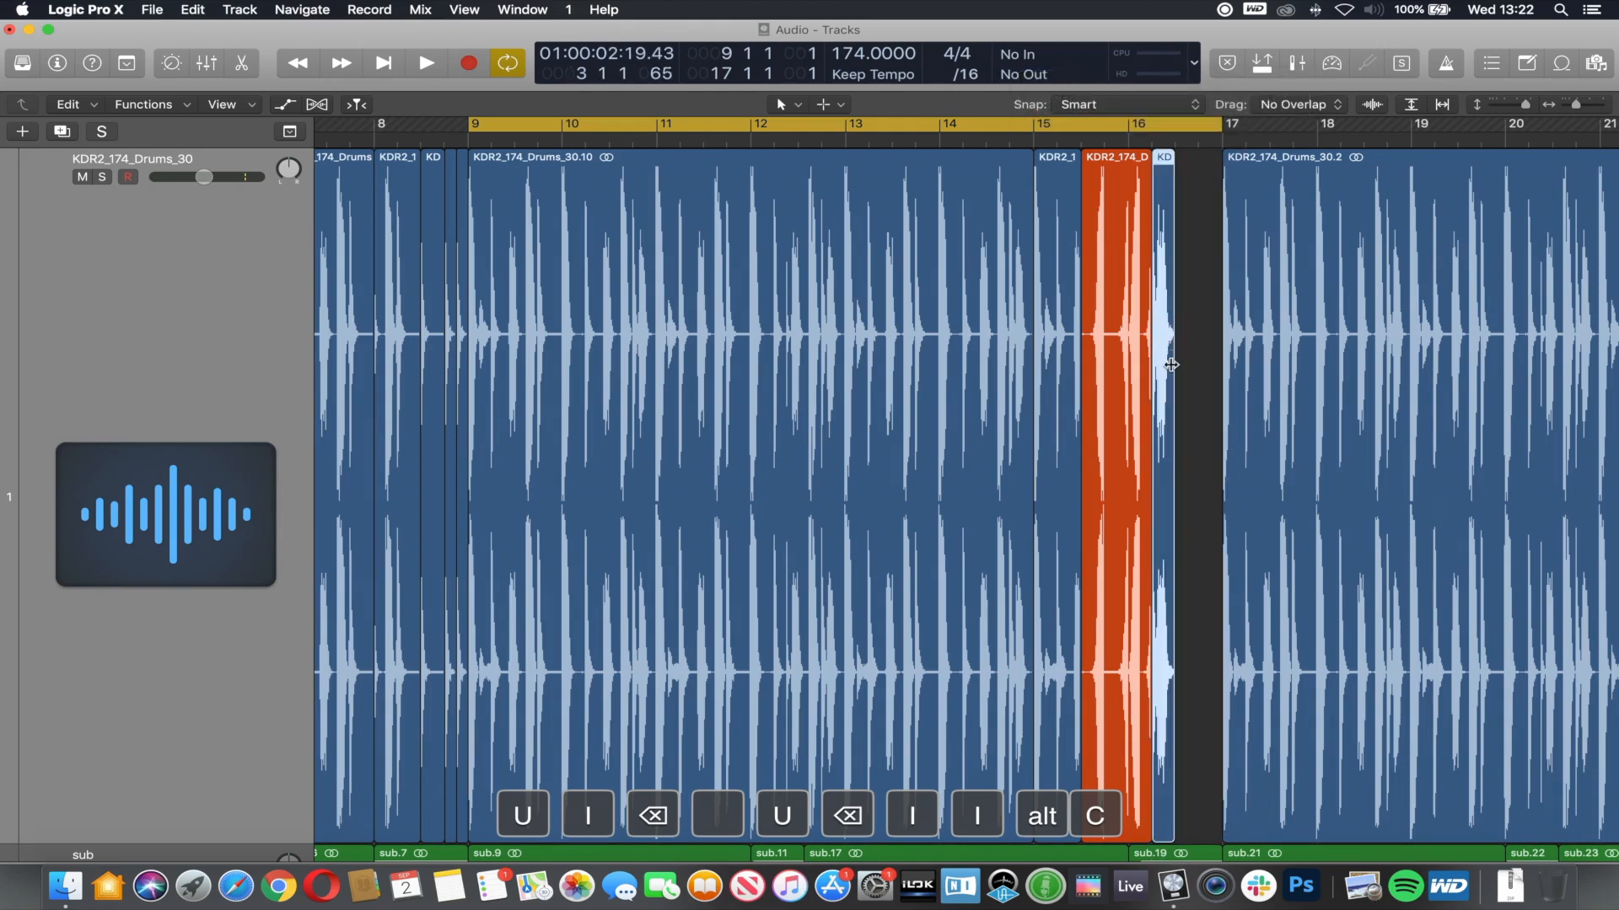
drag(1171, 511, 1226, 510)
Step: Play back the edited second drum section and stop playback
double_click(820, 137)
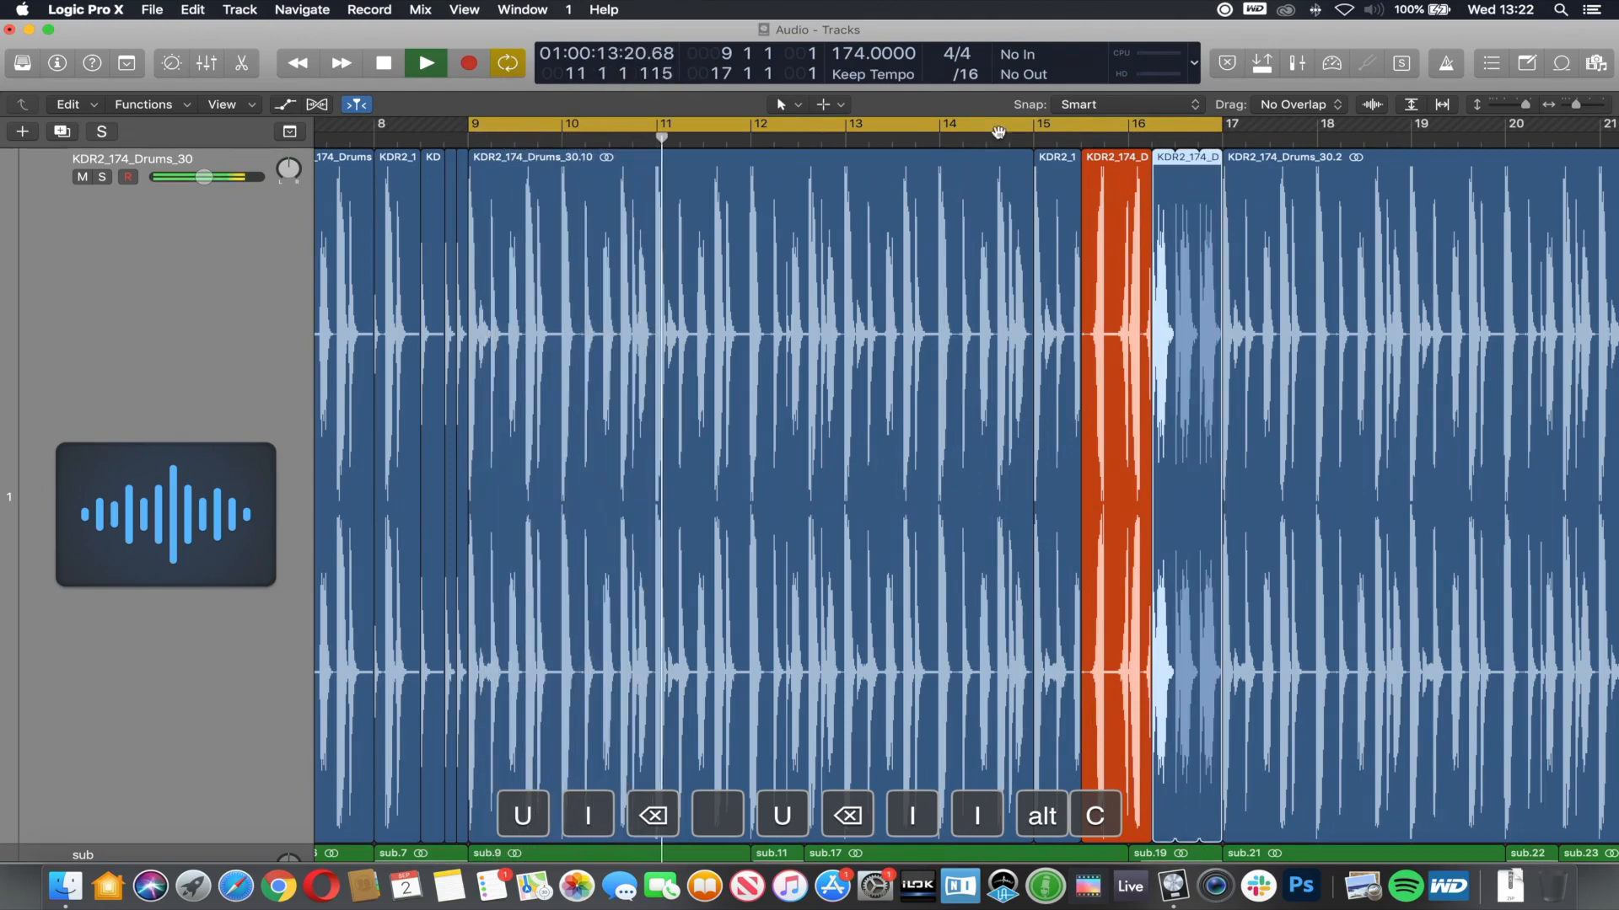
key(space)
Step: Move the cycle range to the third drum section, bars 17 to 25
ctrl+alt+click(973, 247)
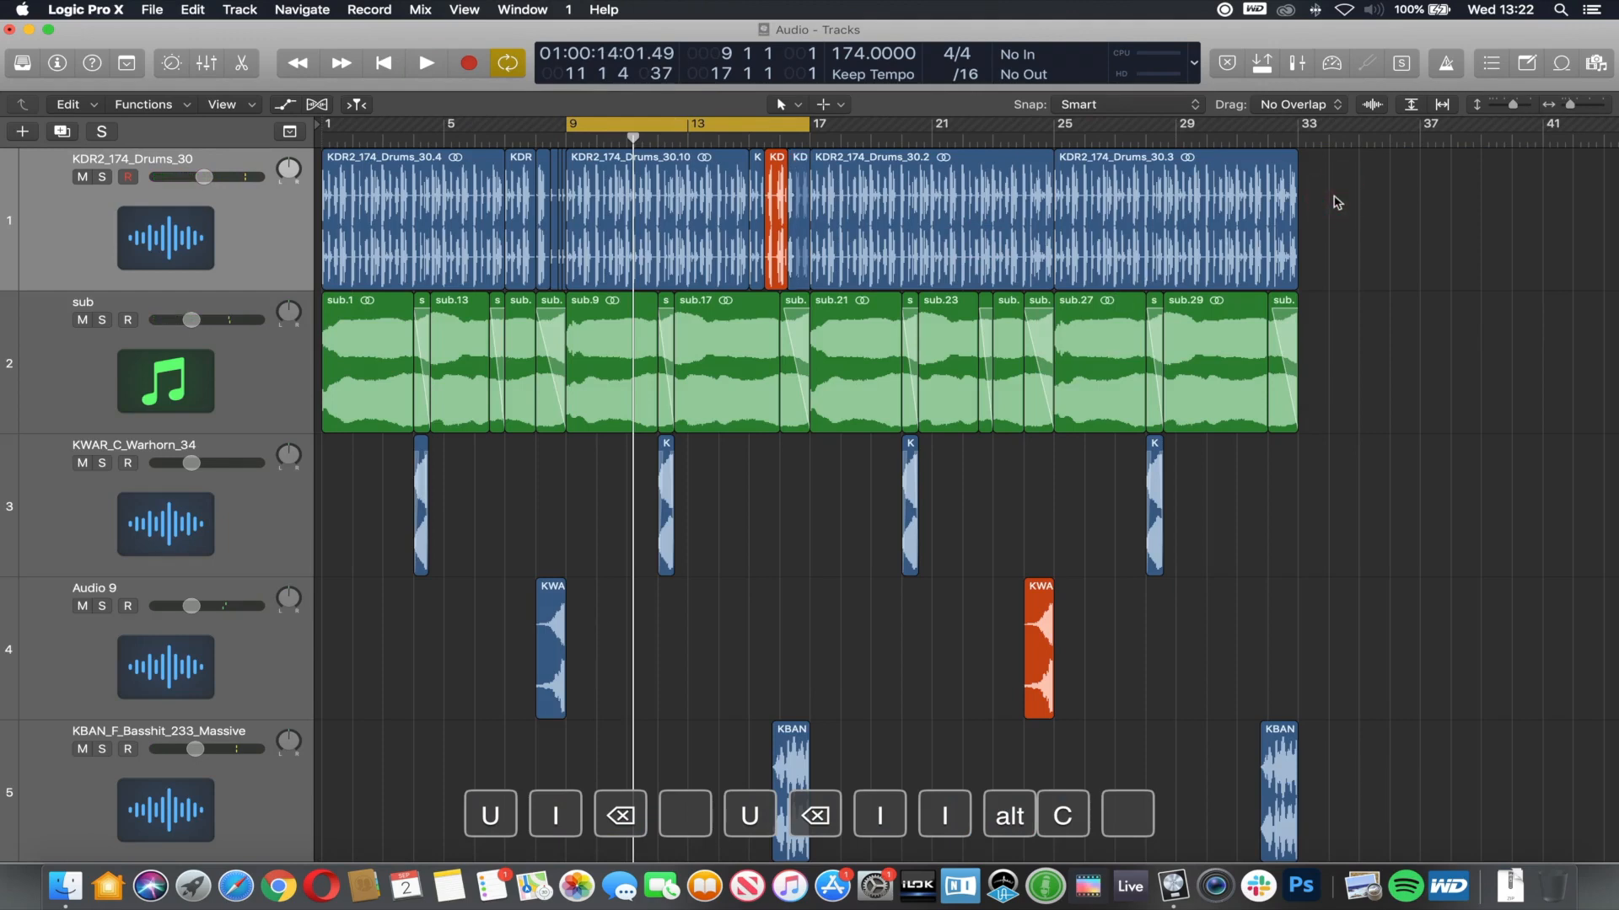
drag(728, 124, 972, 122)
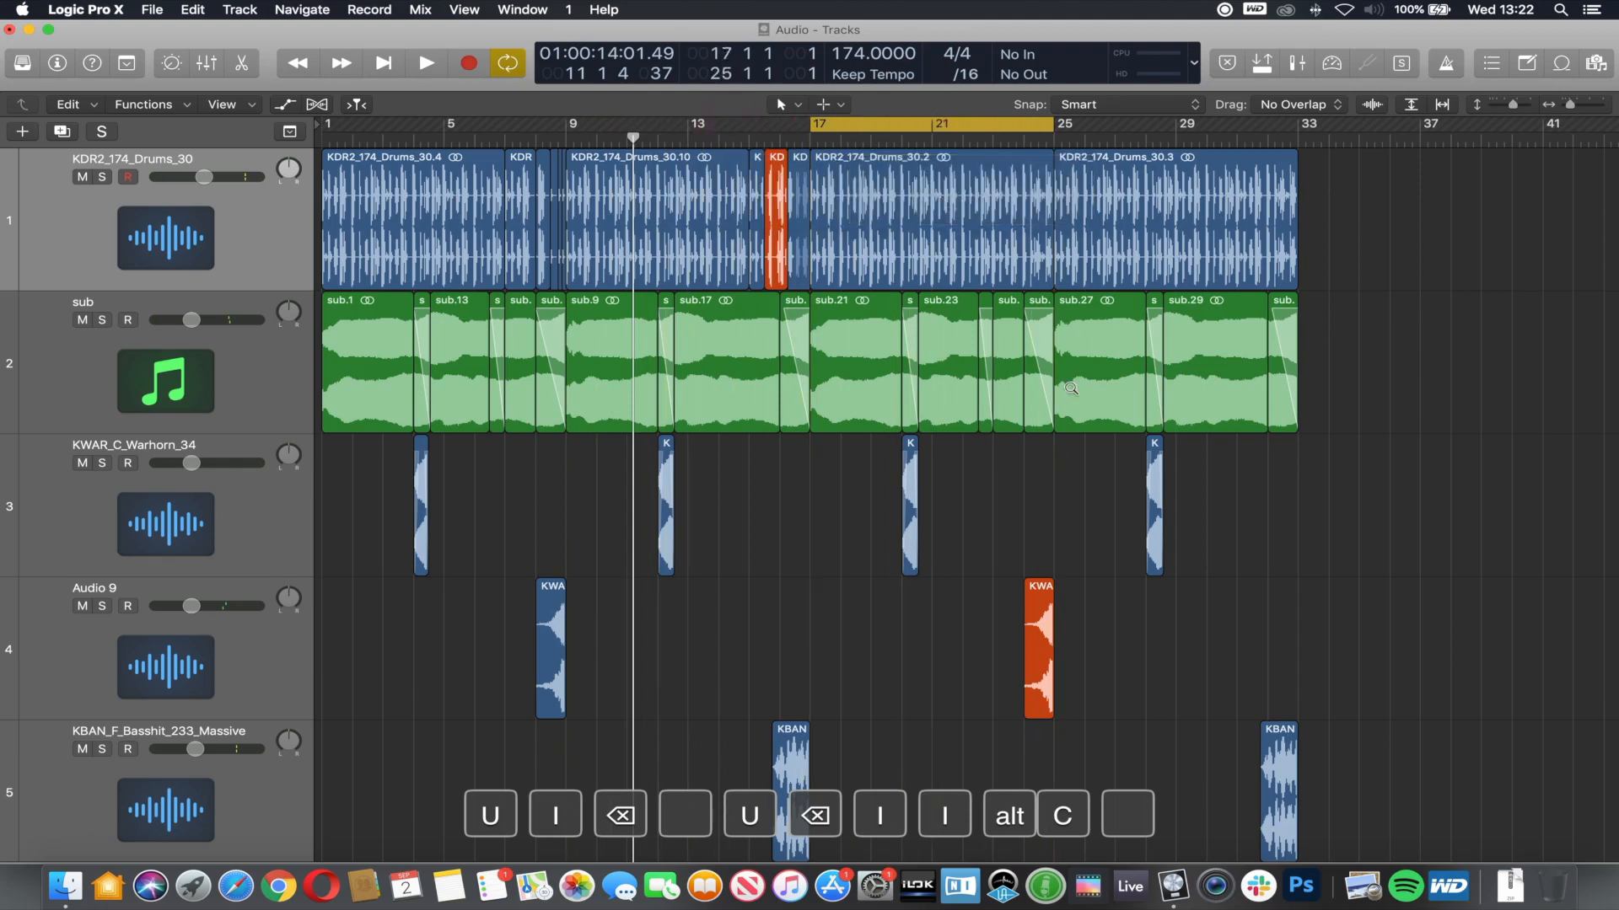
Step: Trim the end of the third drum region back into bar 24, leaving a gap before bar 25, and play back the section
drag(1108, 302, 948, 194)
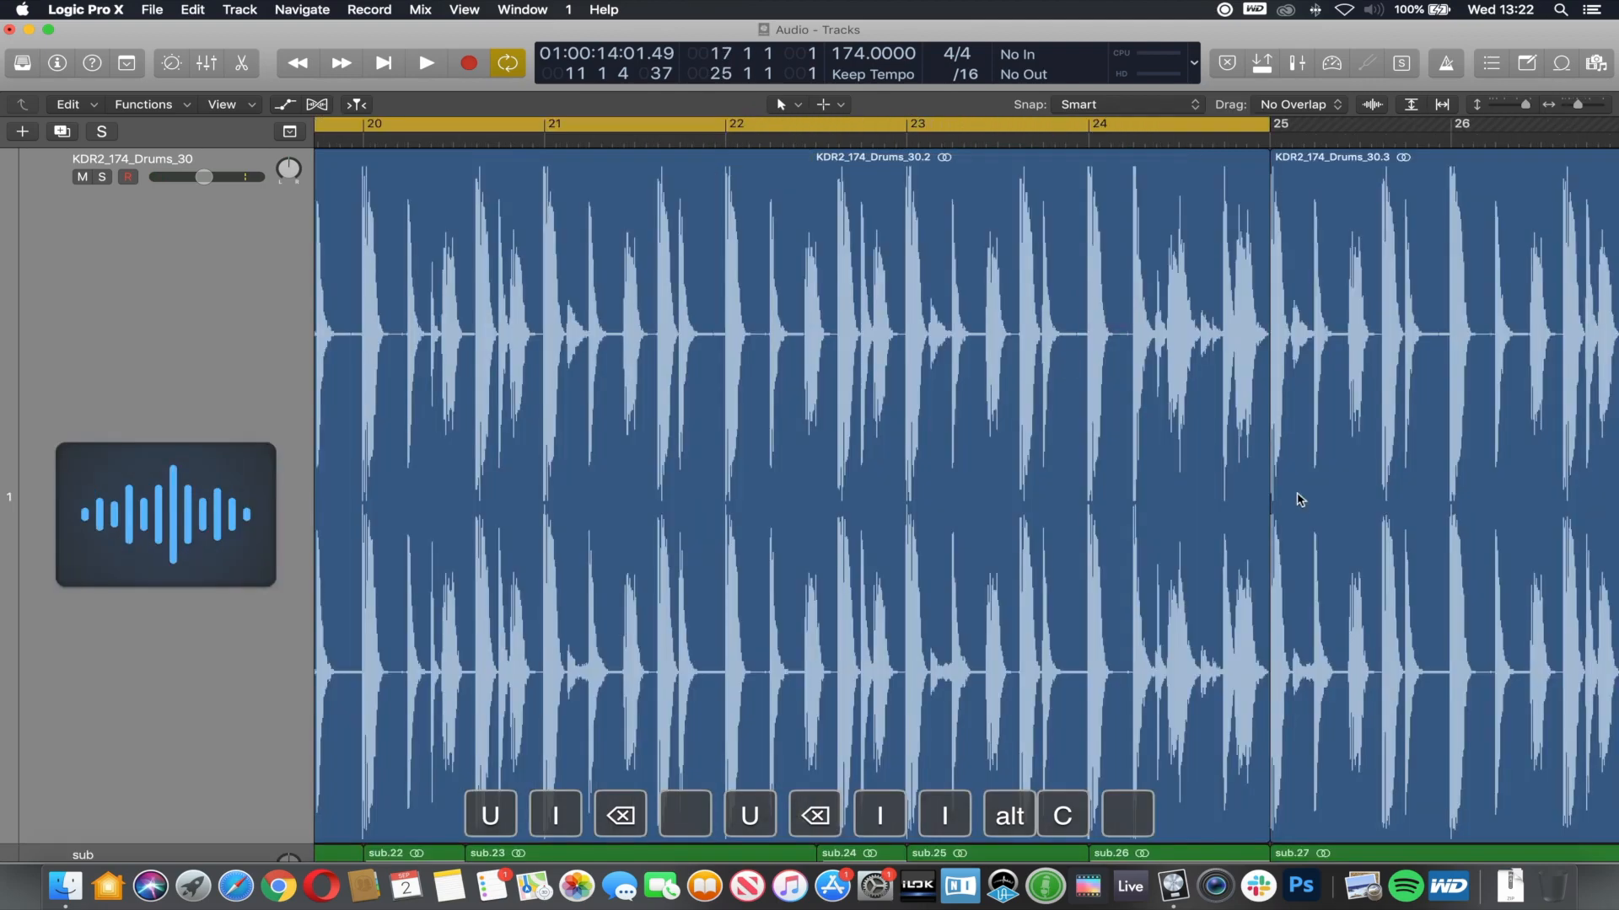
scroll(1297, 499, down, 5)
drag(1257, 650, 1141, 648)
double_click(905, 138)
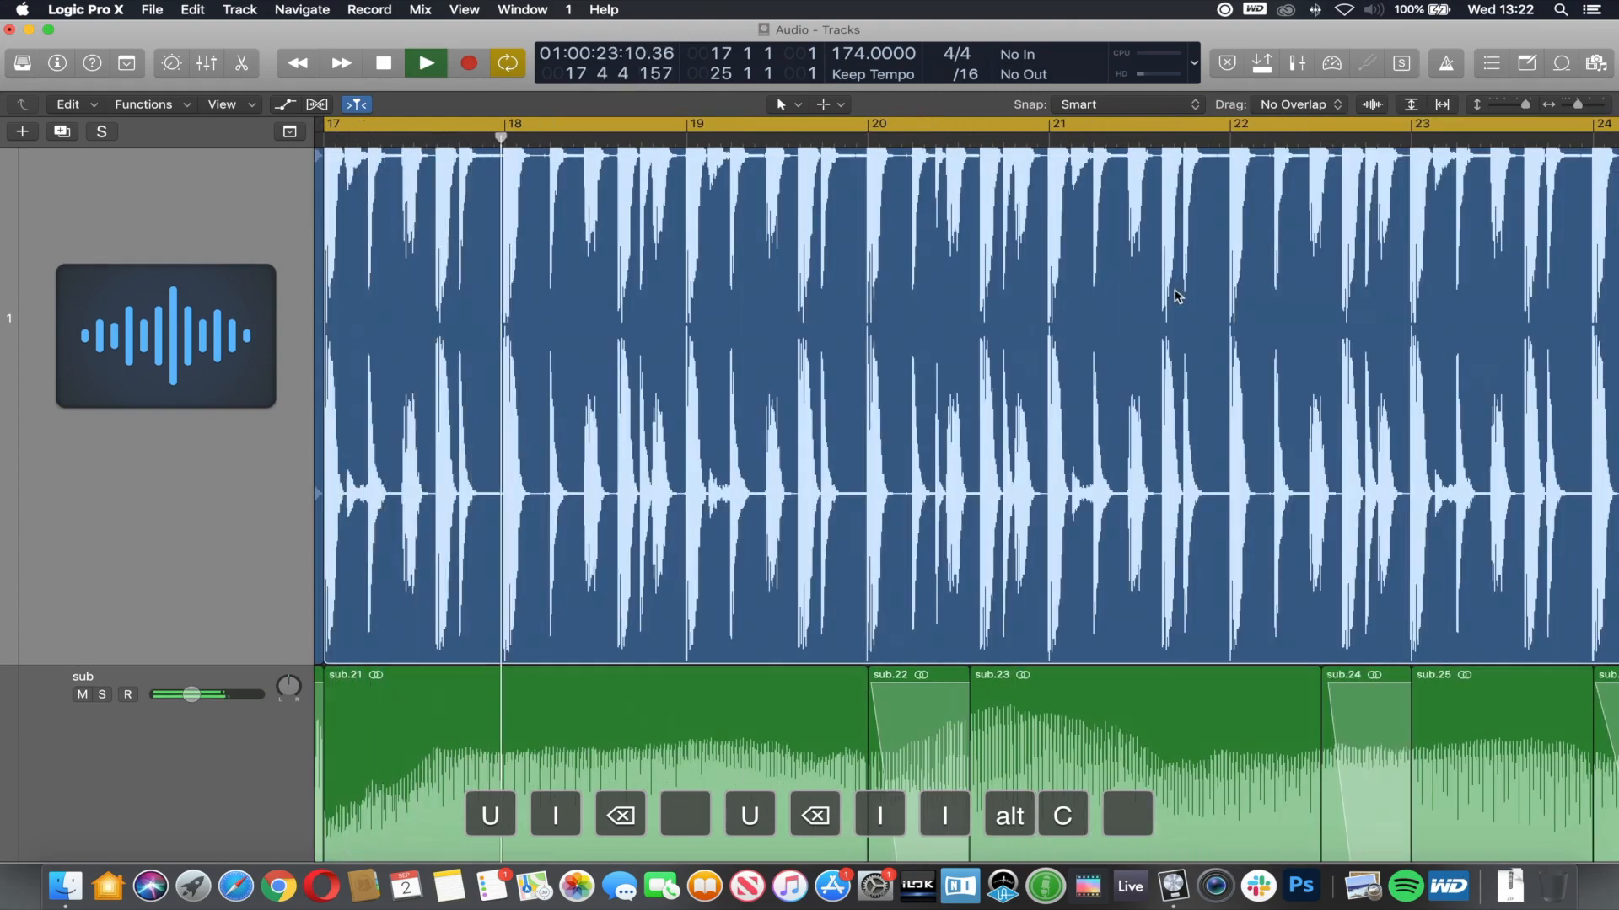
scroll(1172, 304, right, 5)
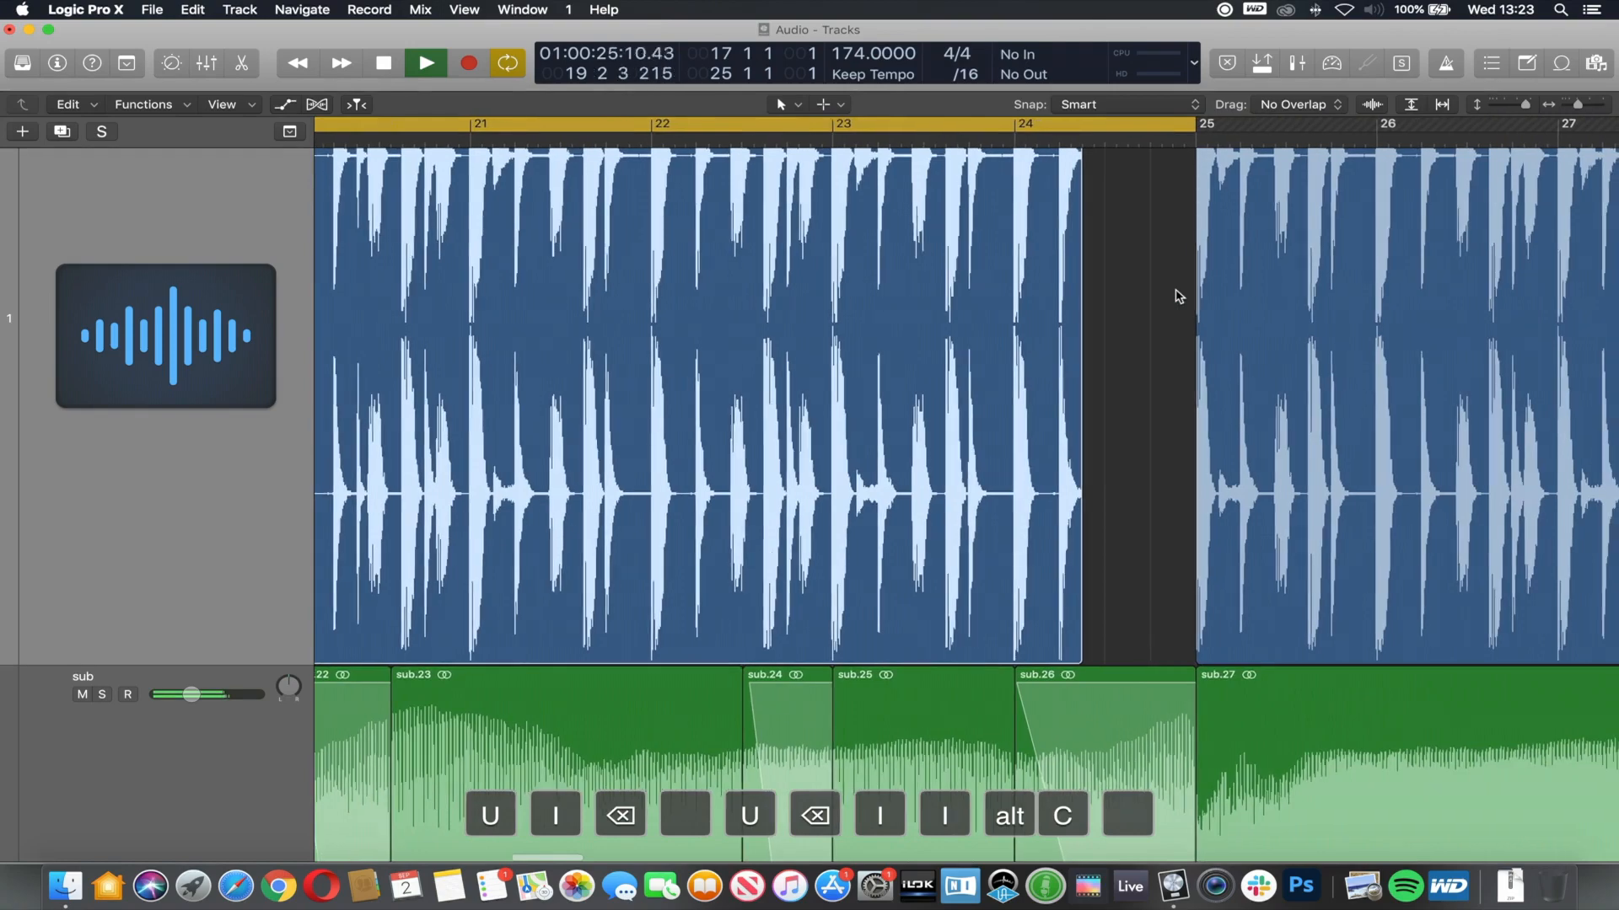
scroll(1178, 296, up, 4)
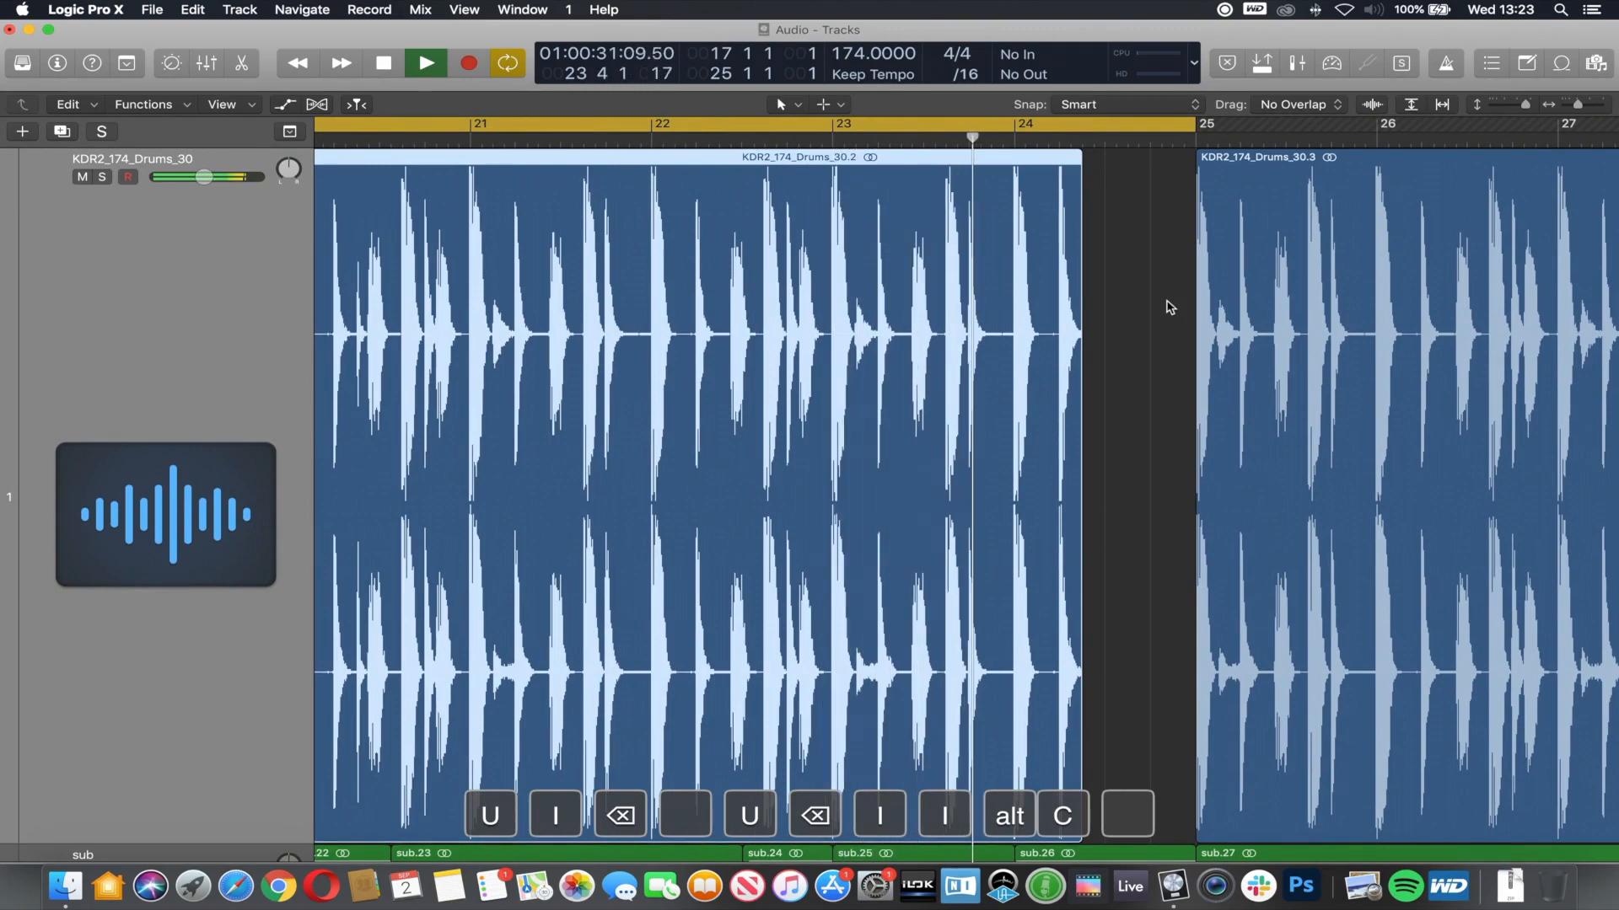
key(space)
Step: Copy a short drum slice from bar 23 into the gap just before bar 25 and reverse the copy
scroll(1115, 503, down, 3)
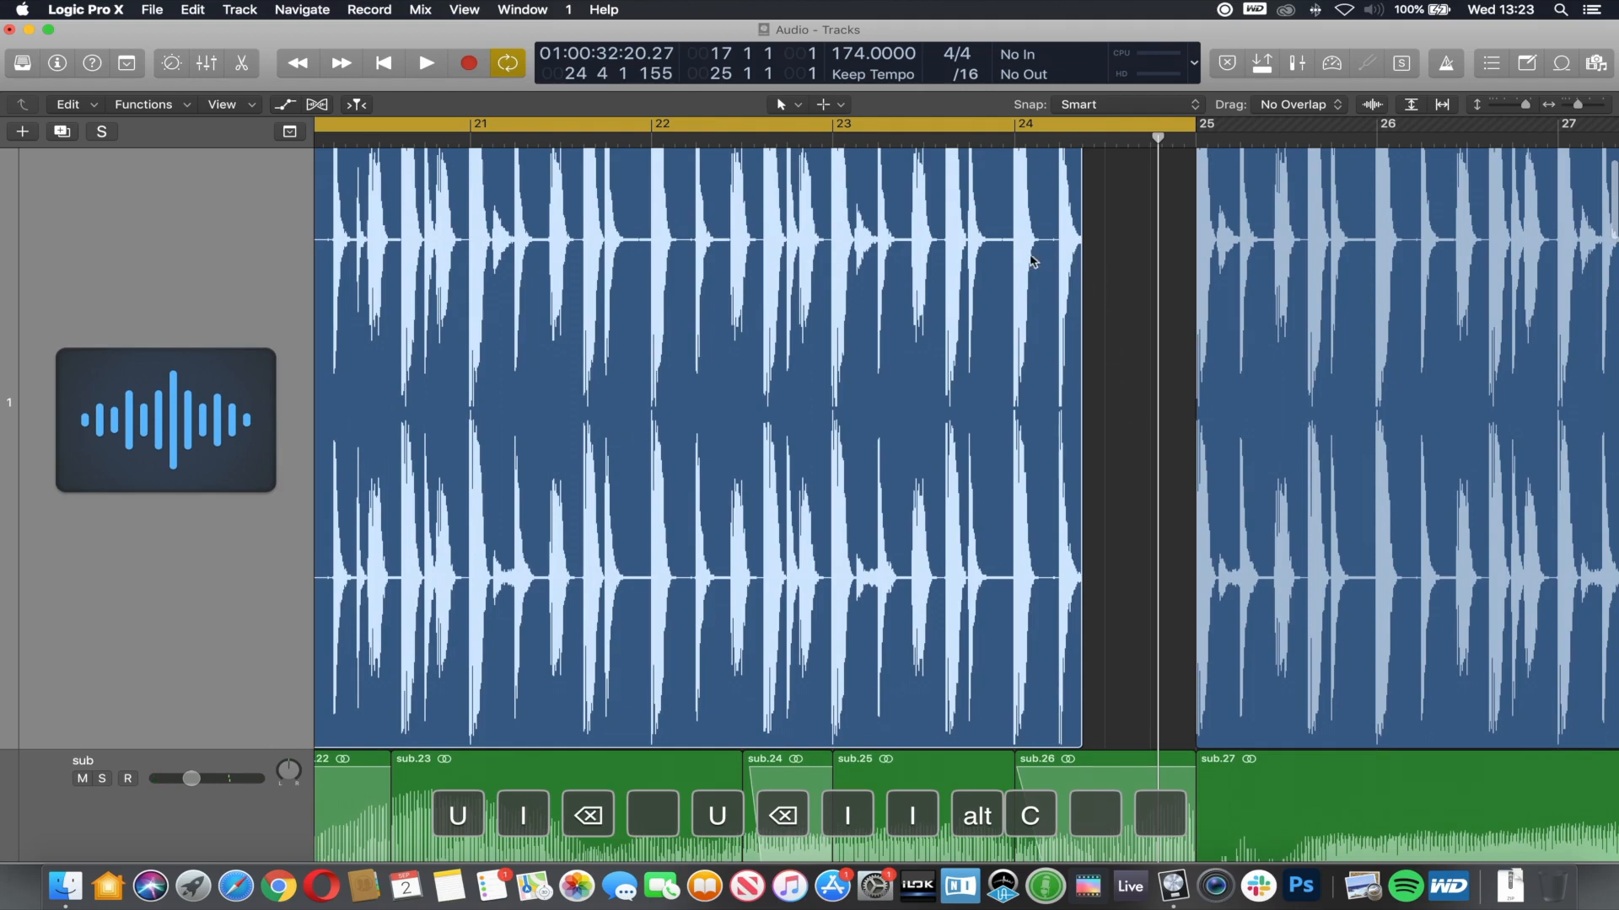
drag(877, 241, 1178, 249)
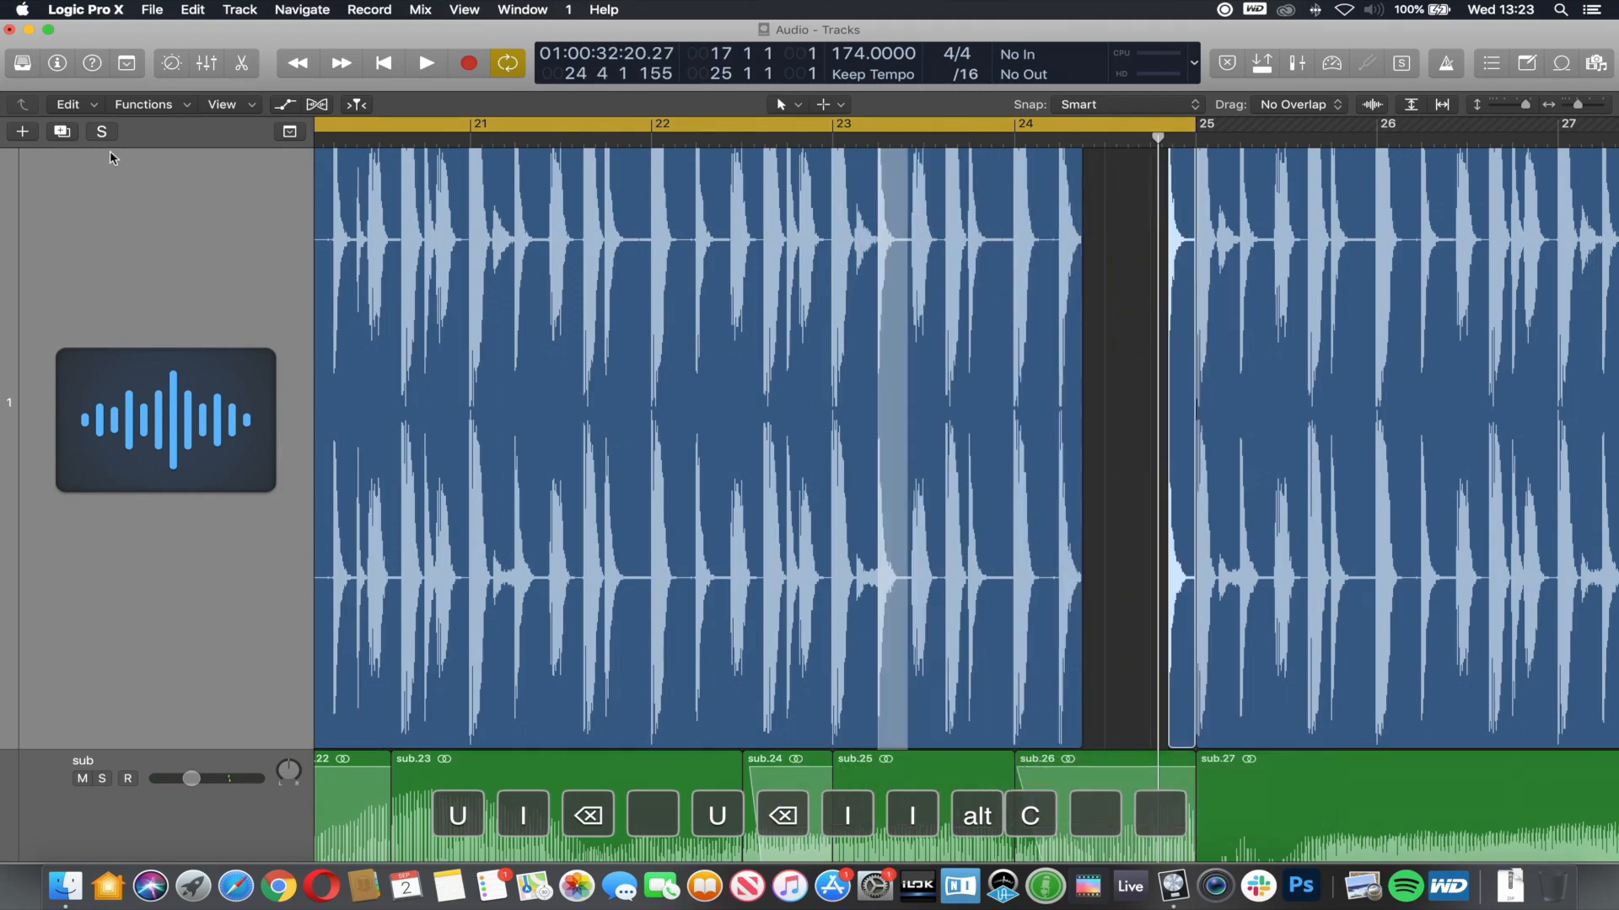
key(i)
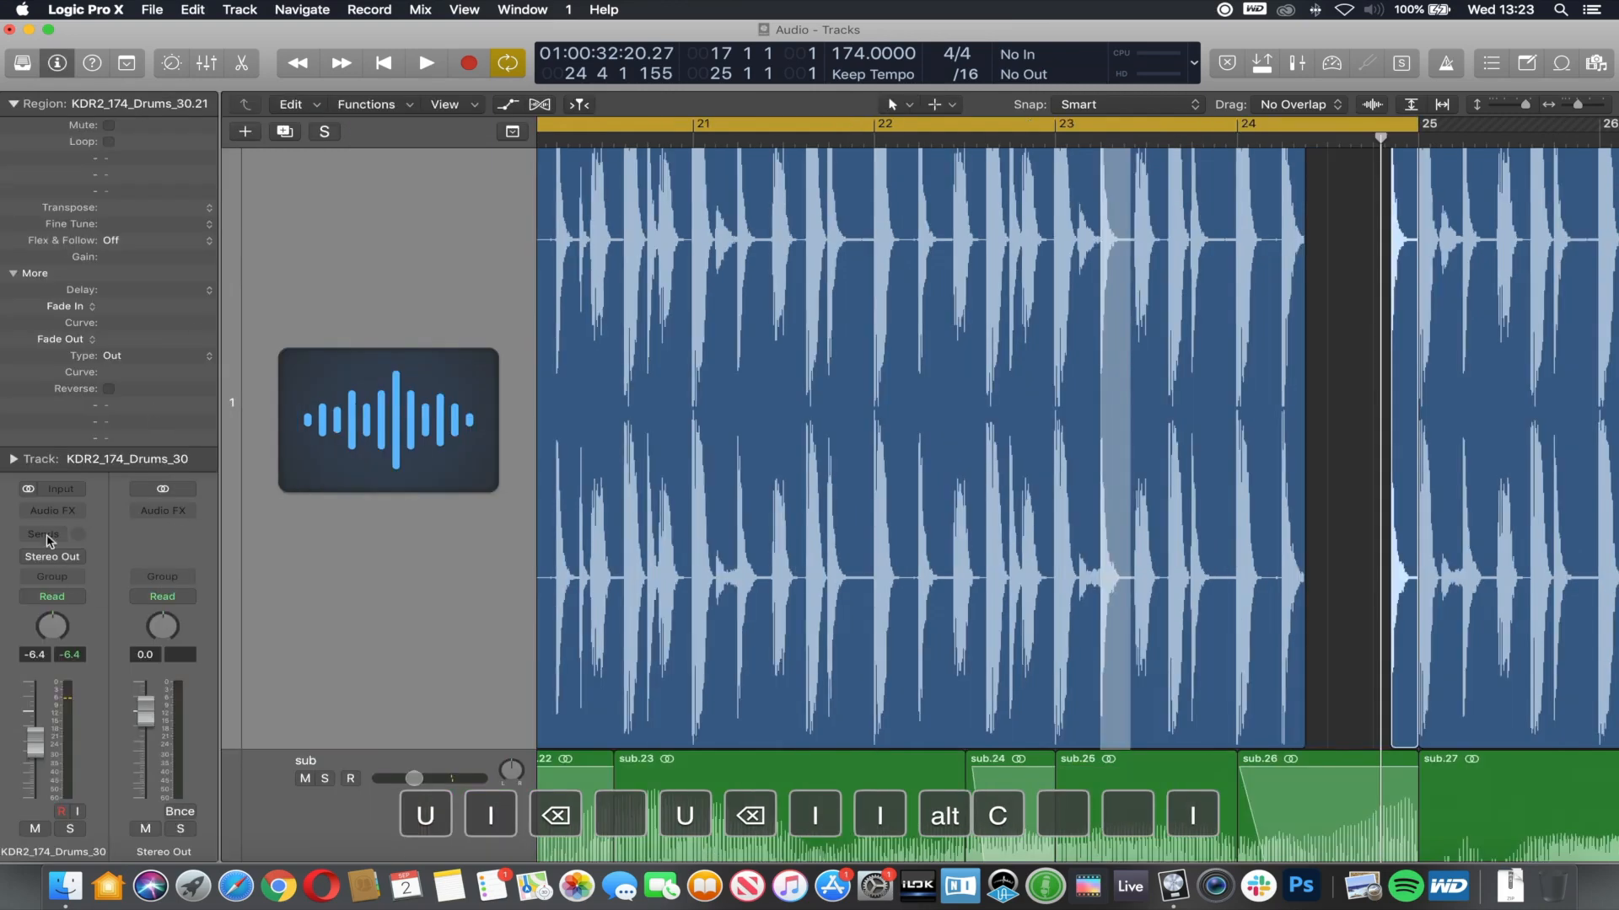
key(i)
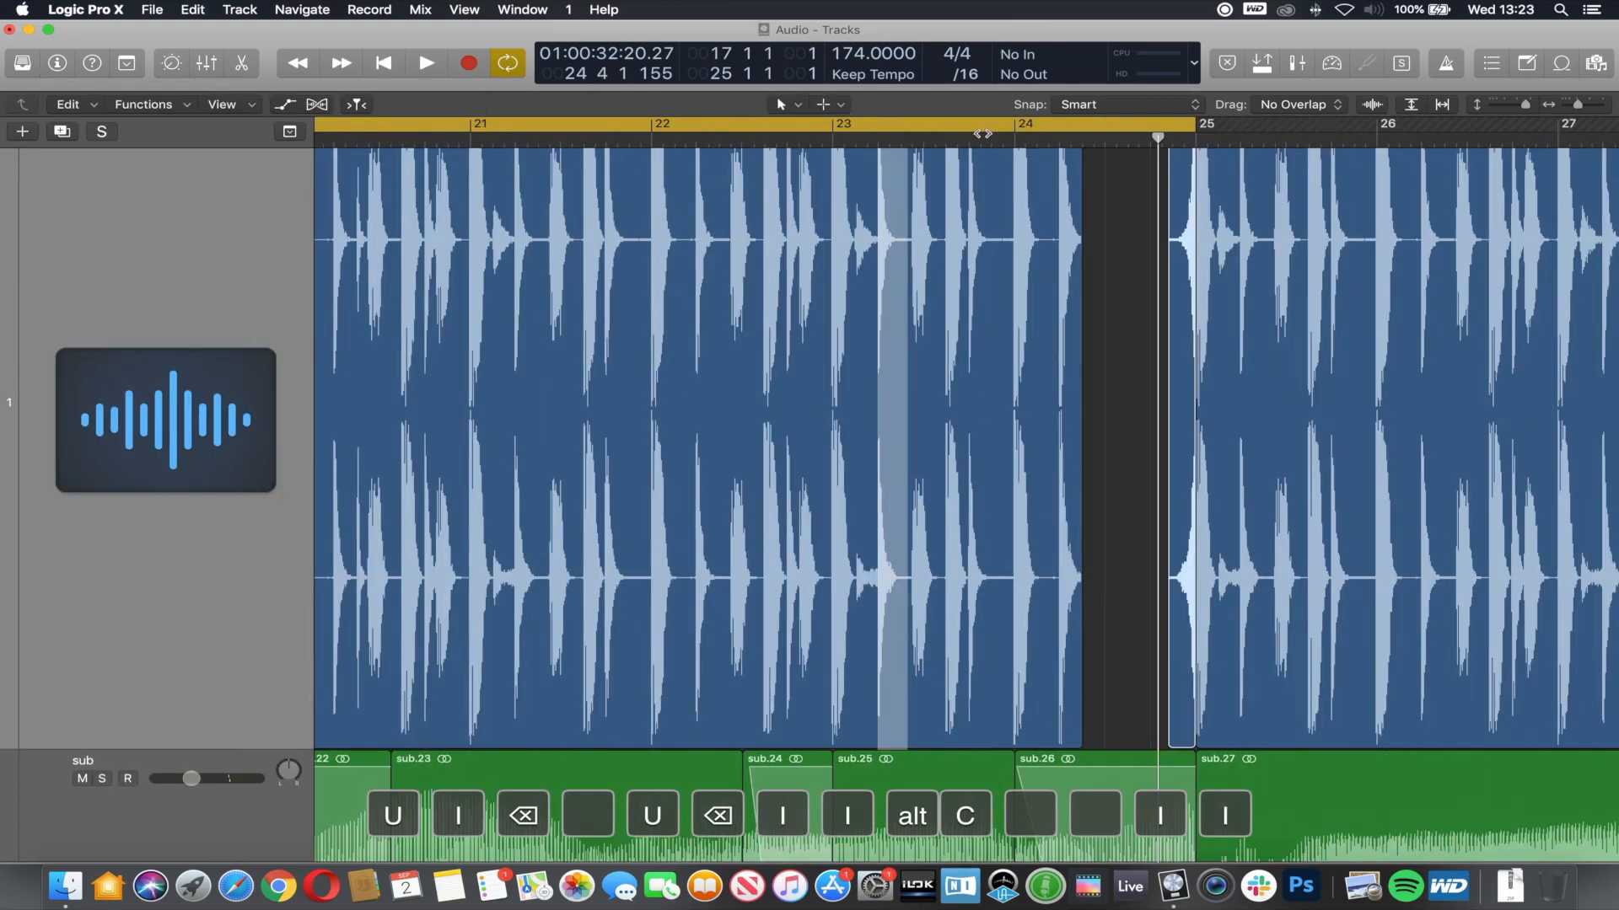
Step: Play back the third section with the reversed slice and move the cycle range to bars 25 to 33
double_click(936, 138)
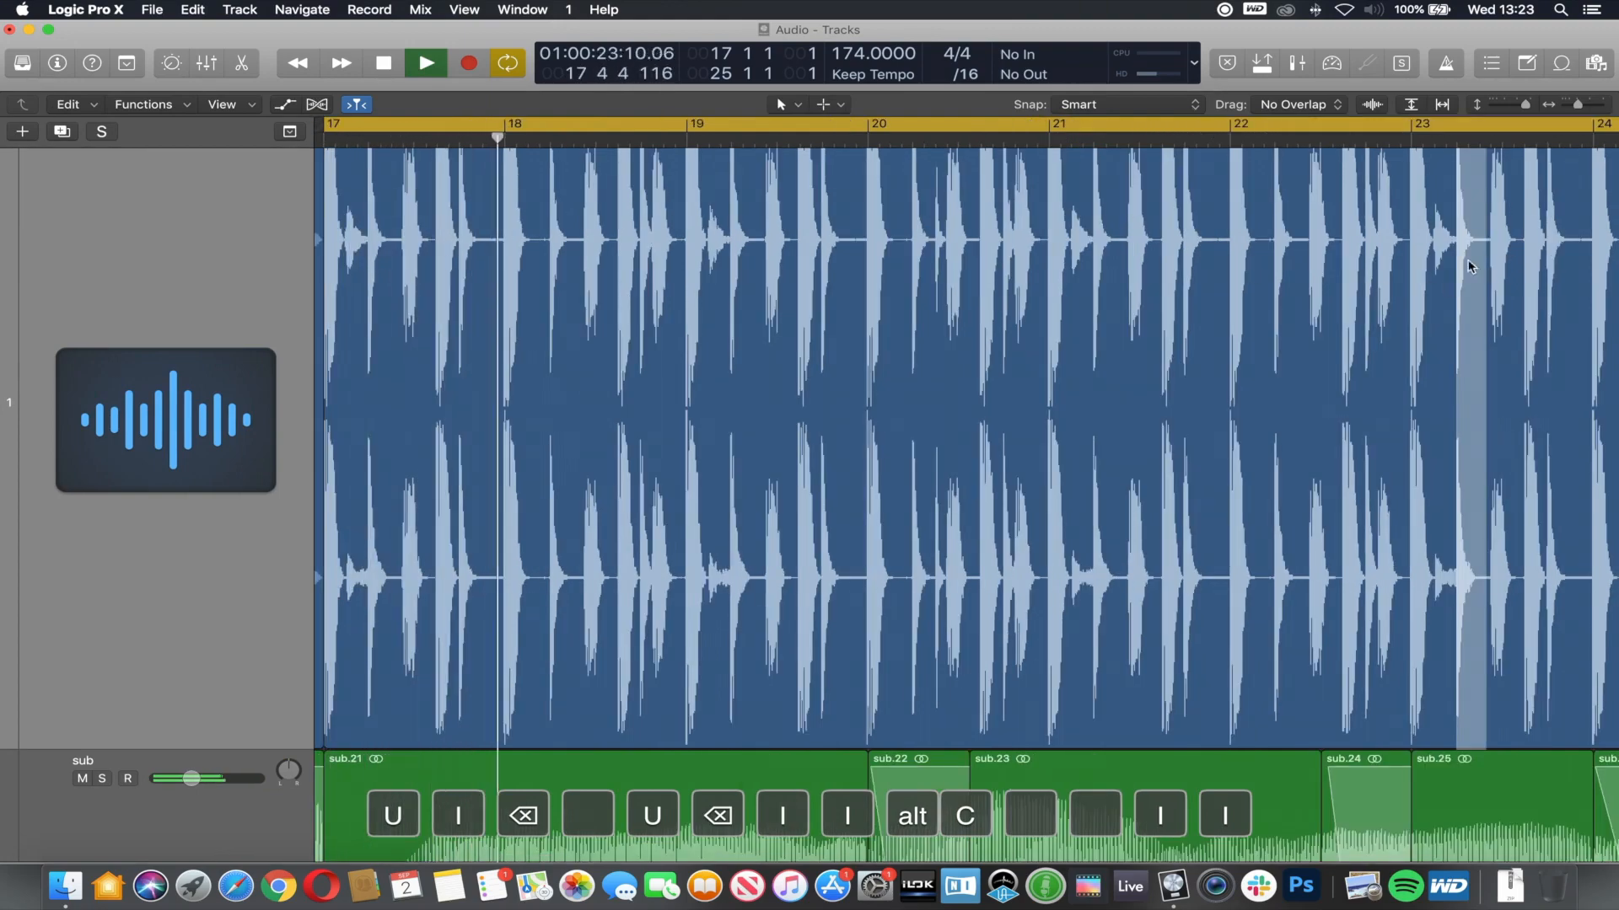
ctrl+alt+click(1286, 310)
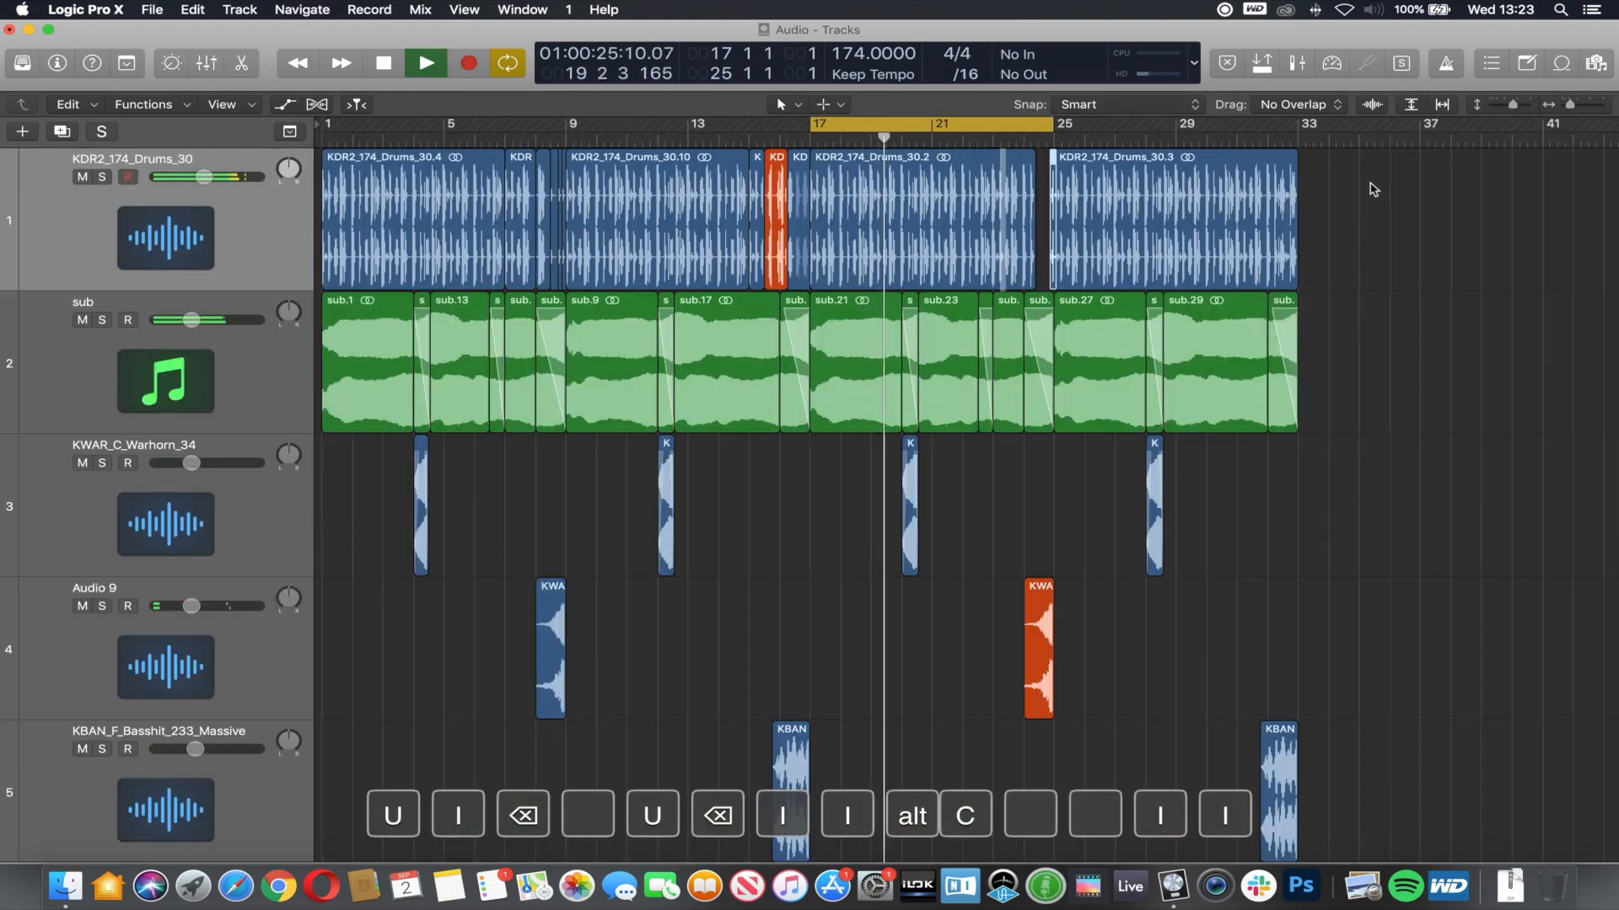
drag(997, 126, 1240, 130)
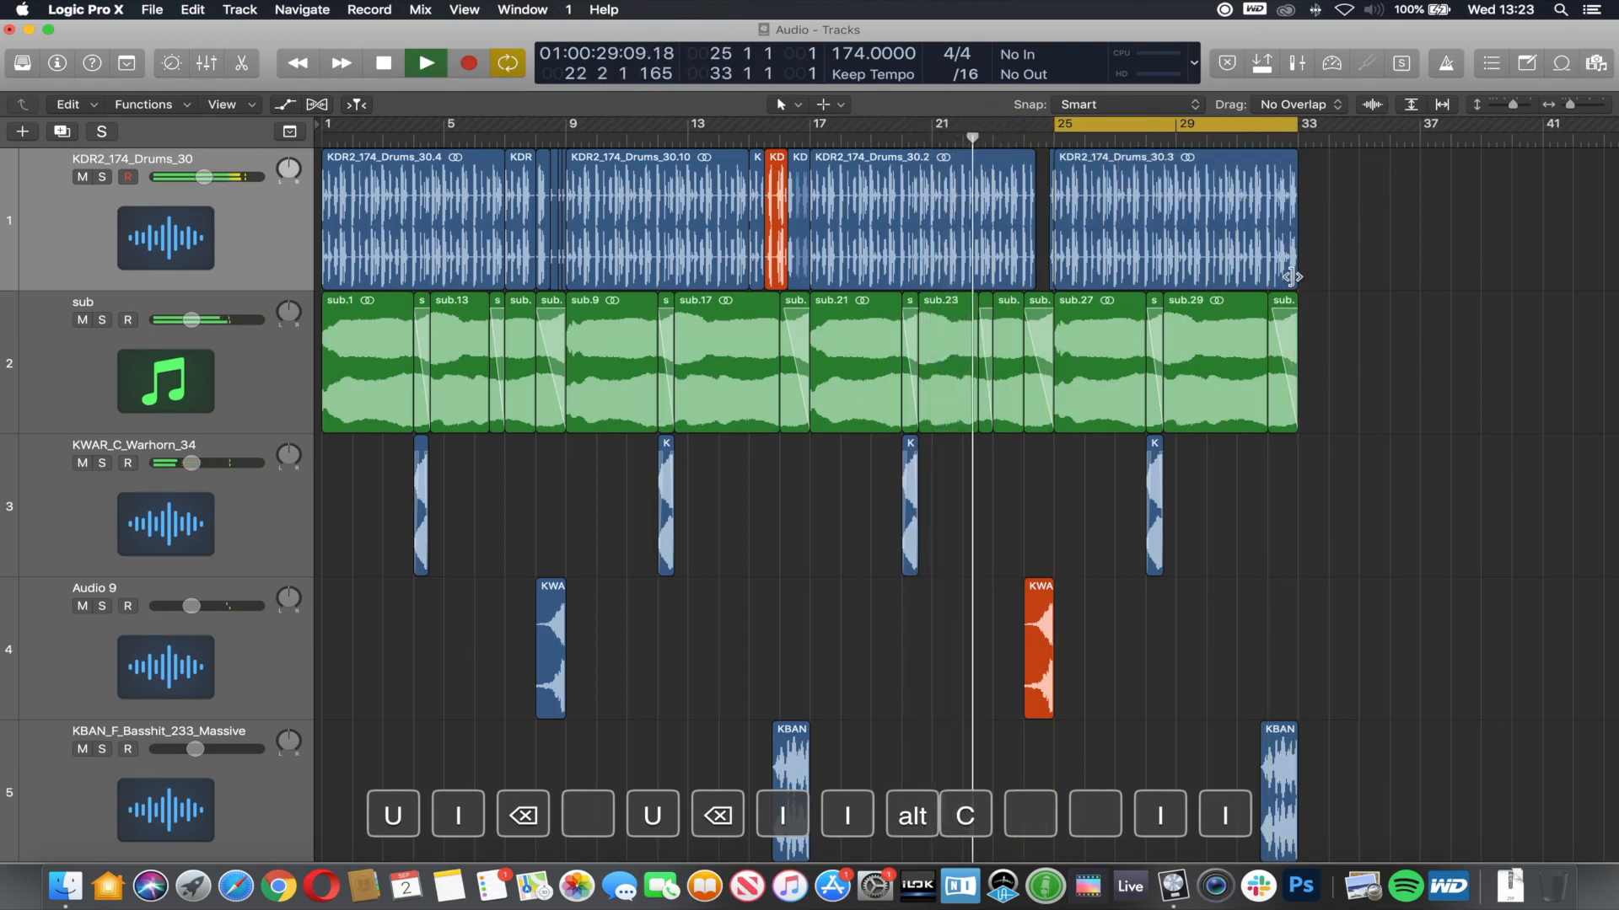
Step: Split the last drum region at bar 31, at bar 32 and halfway through bar 32
ctrl+alt+click(1358, 290)
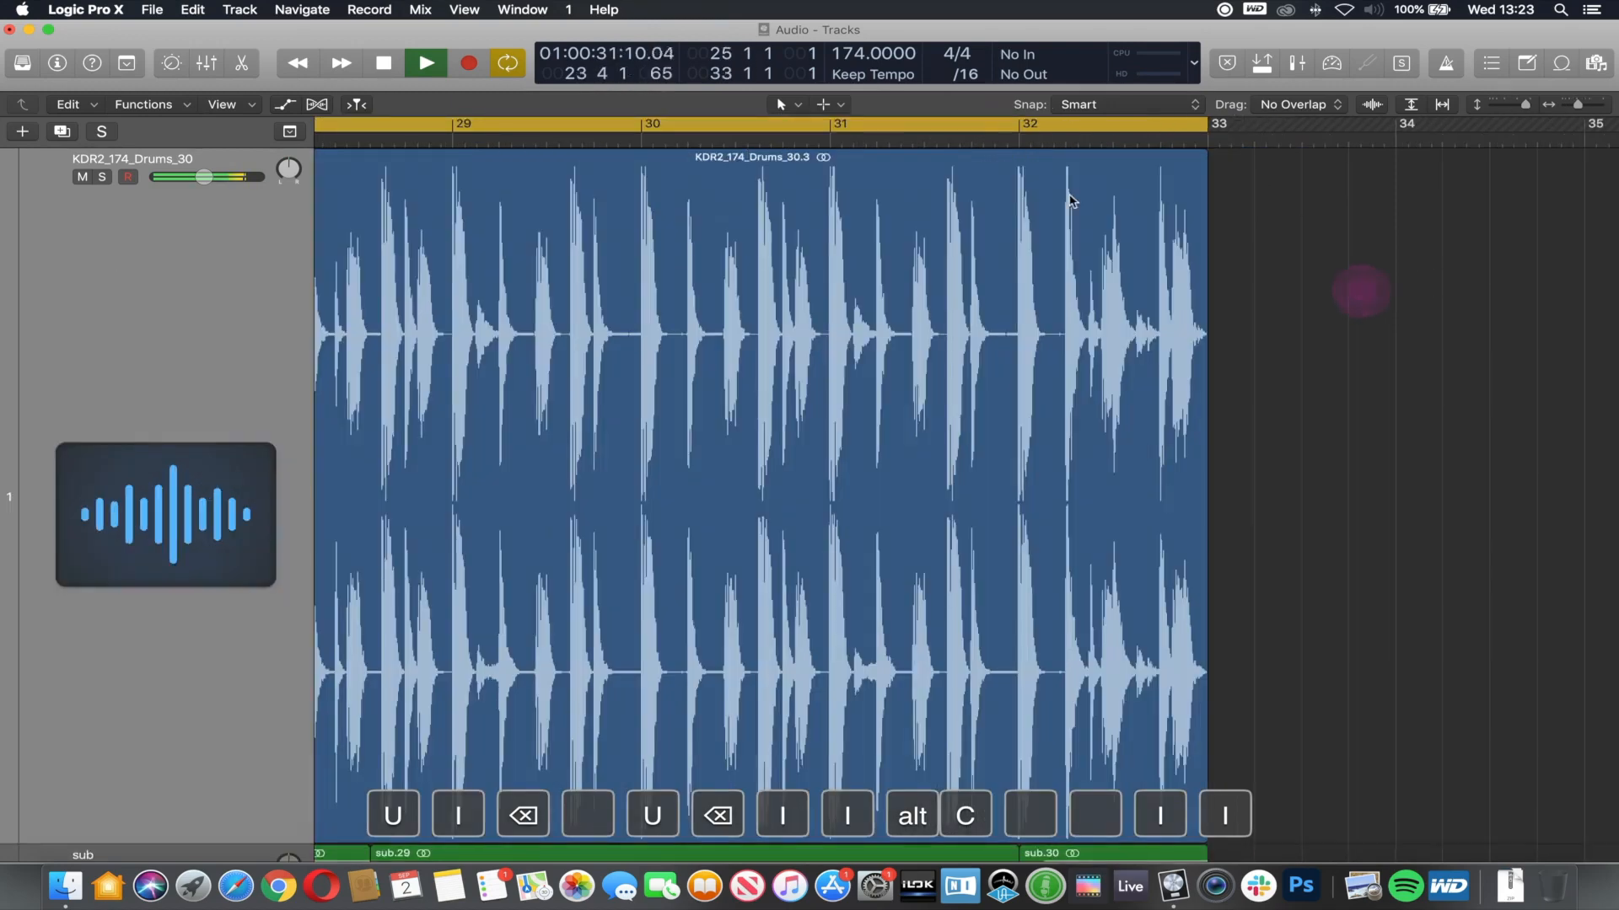
scroll(830, 156, right, 1)
drag(808, 156, 815, 156)
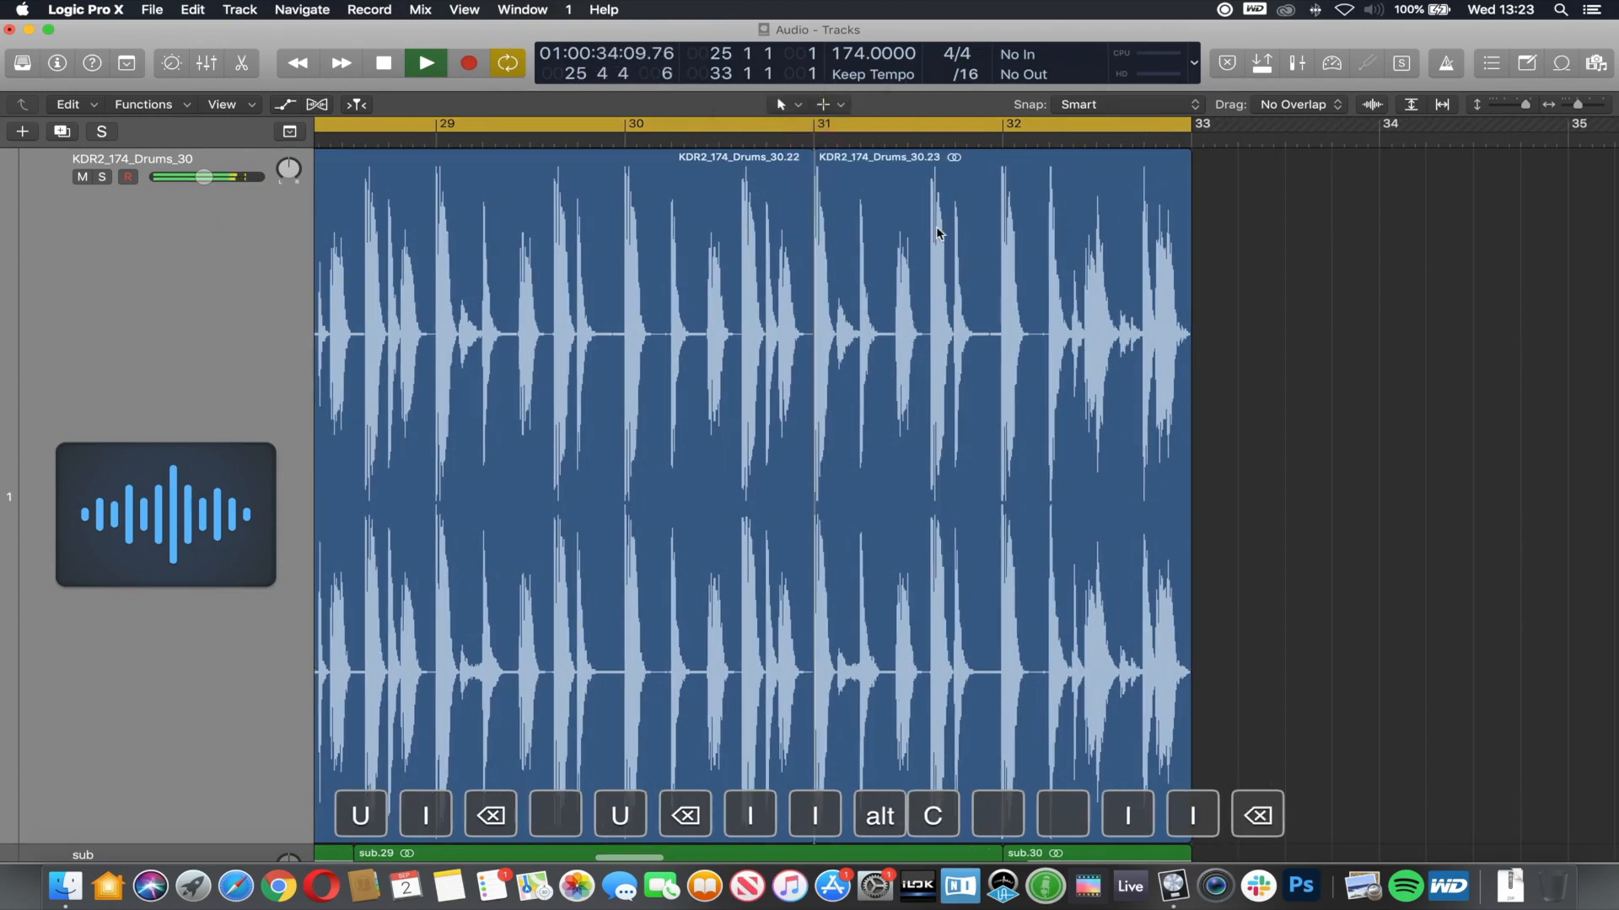
click(1001, 157)
key(BackSpace)
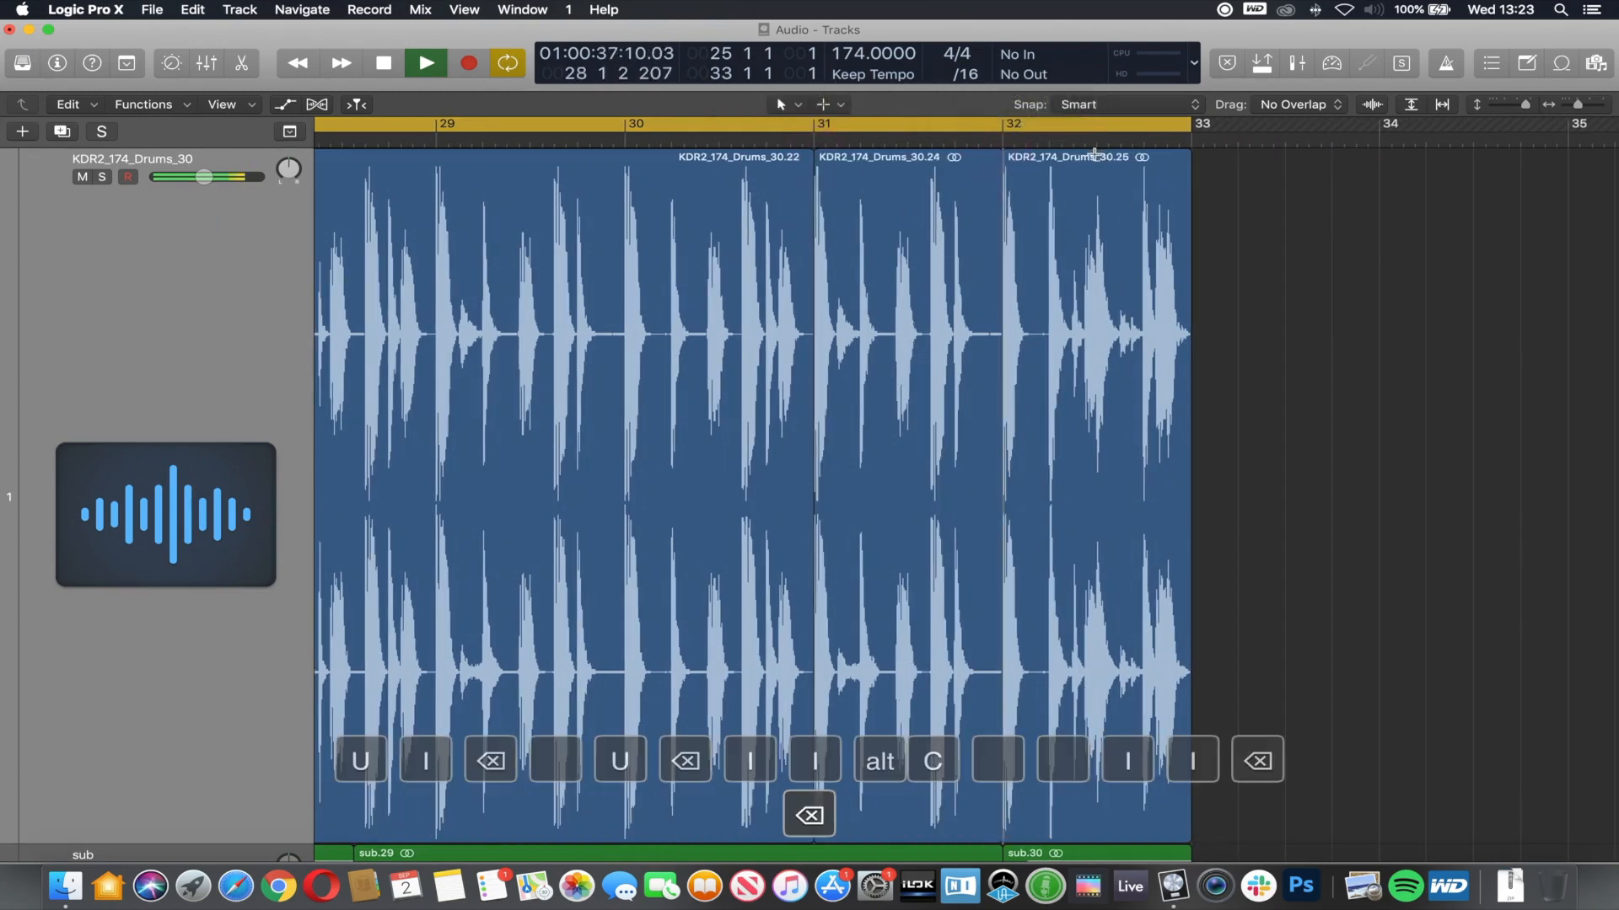
click(1095, 156)
key(BackSpace)
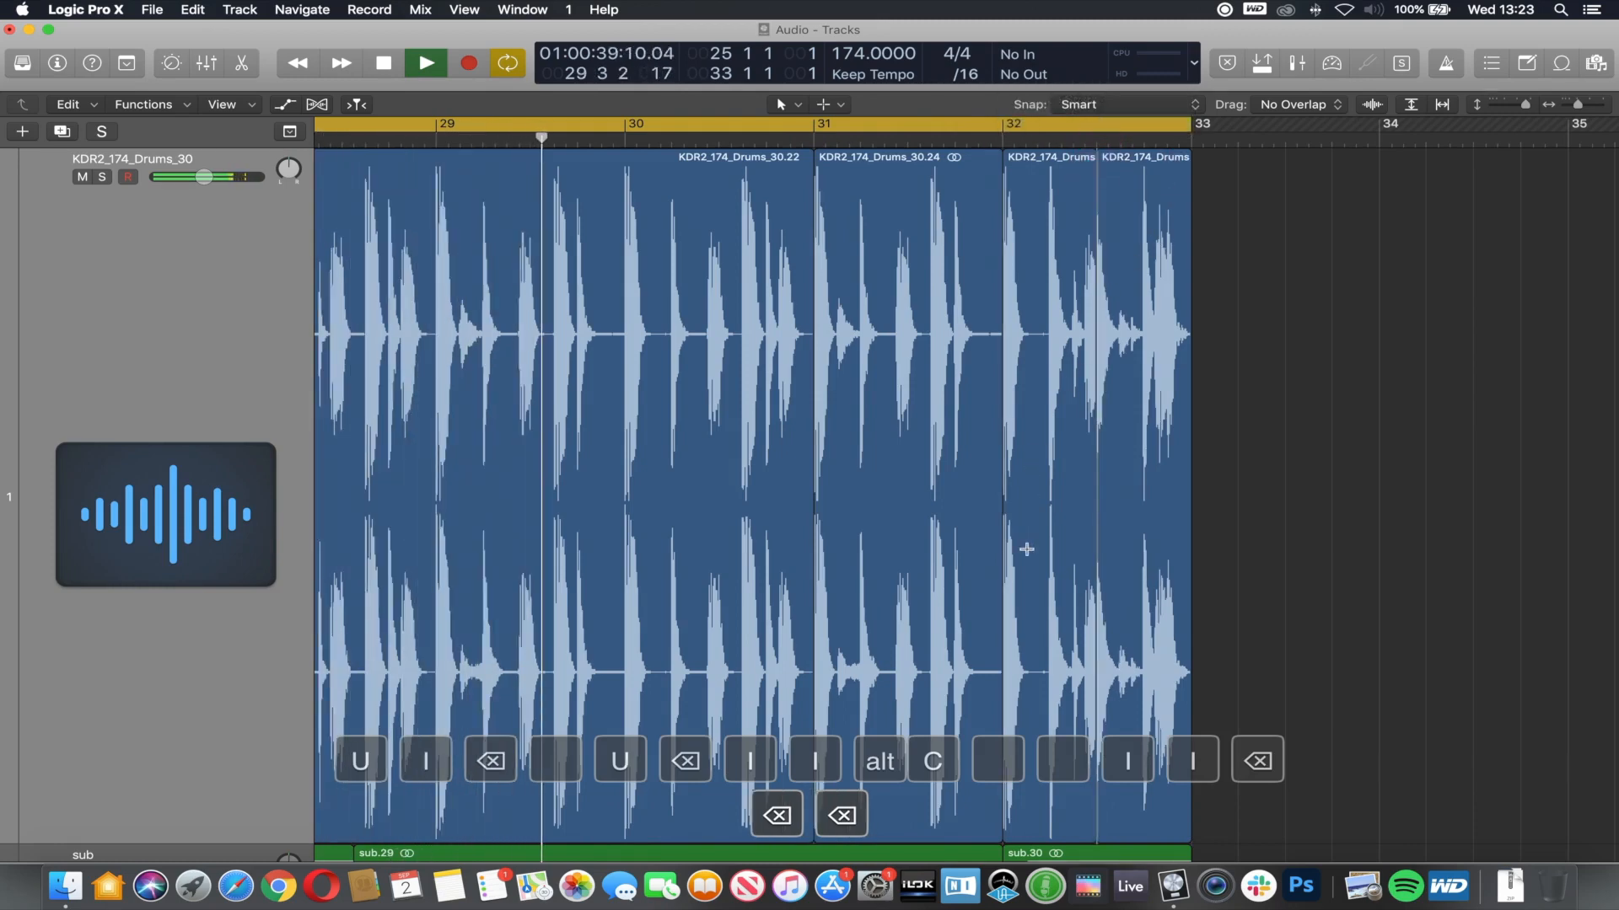
Step: Trim the bar 31 slice to three beats and the first bar 32 slice to one beat, looping each to fill its gap
drag(998, 830, 945, 827)
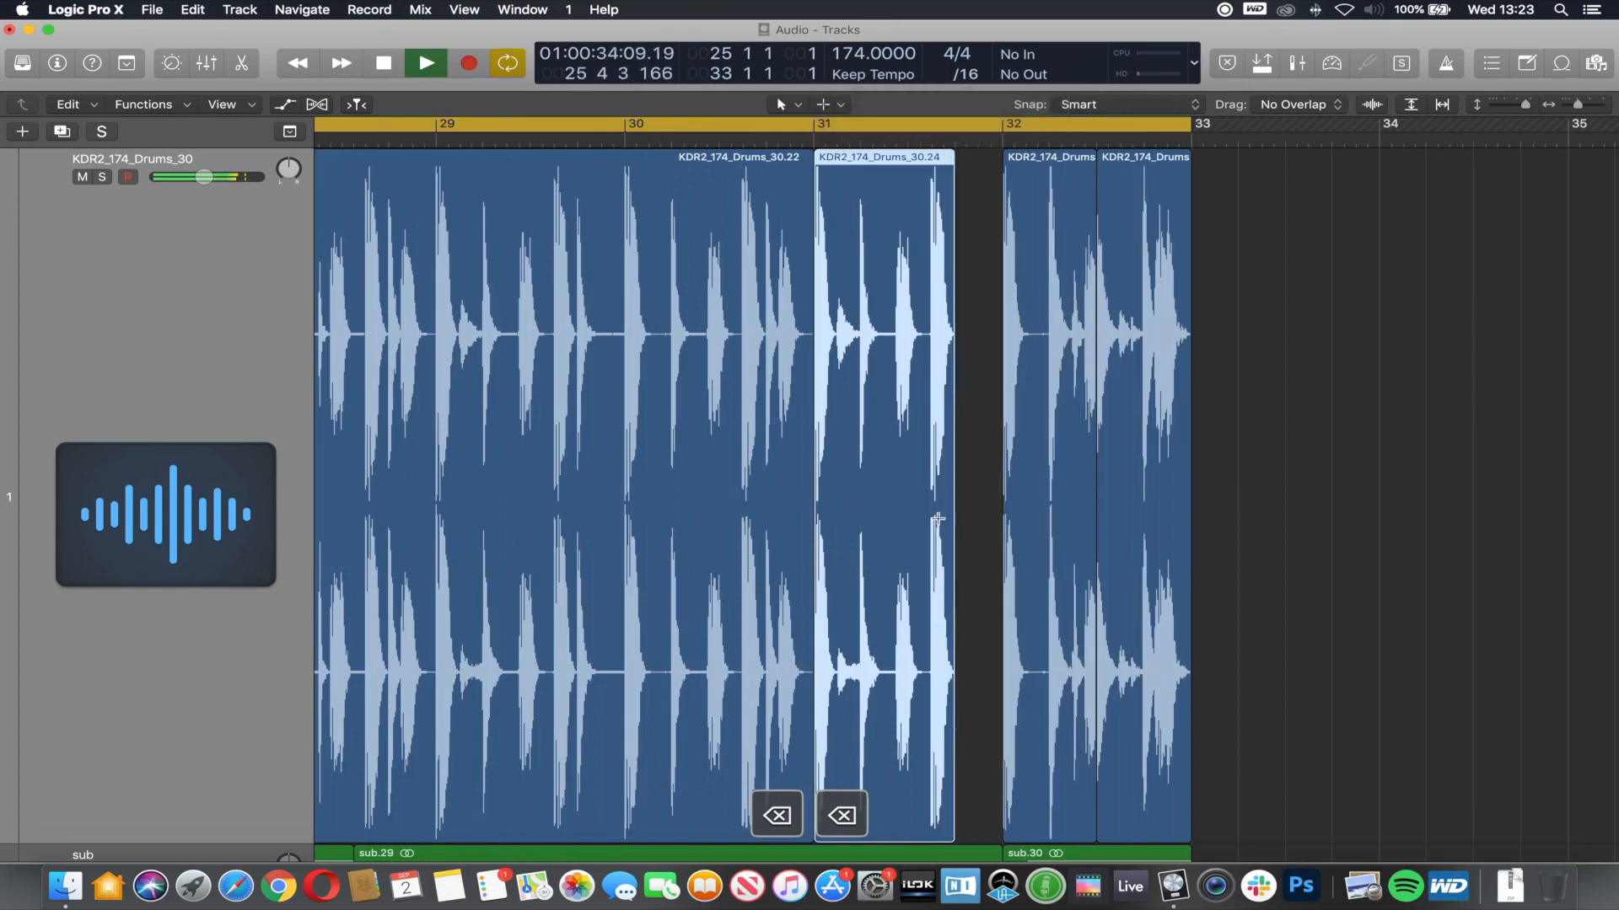
drag(954, 513, 1003, 513)
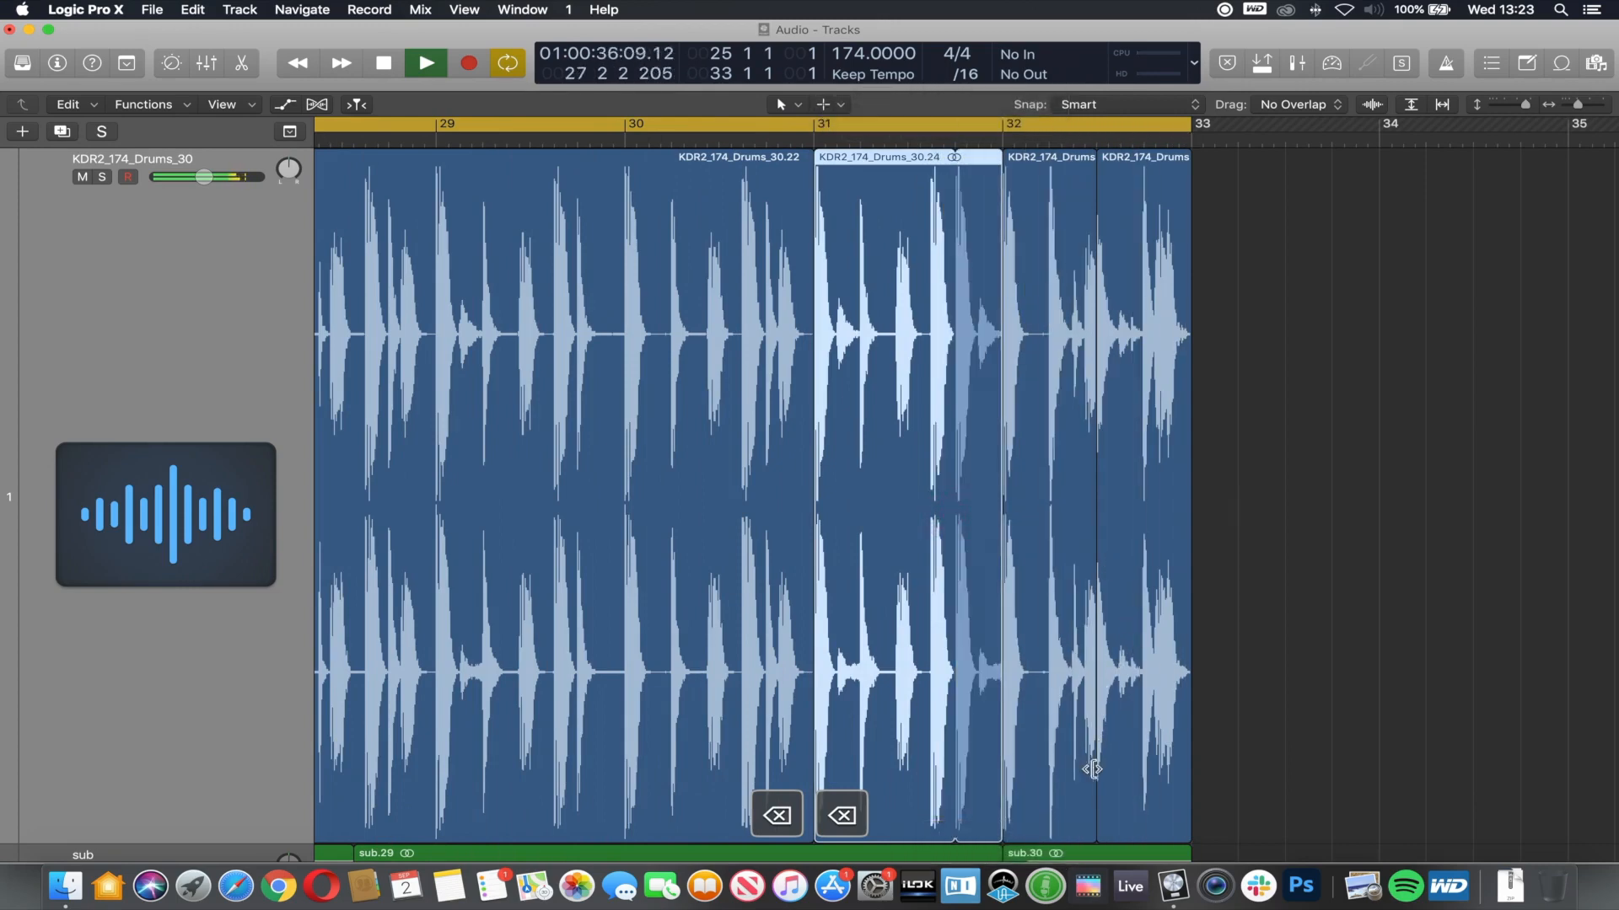
drag(1089, 806, 1049, 803)
drag(1052, 520, 1096, 516)
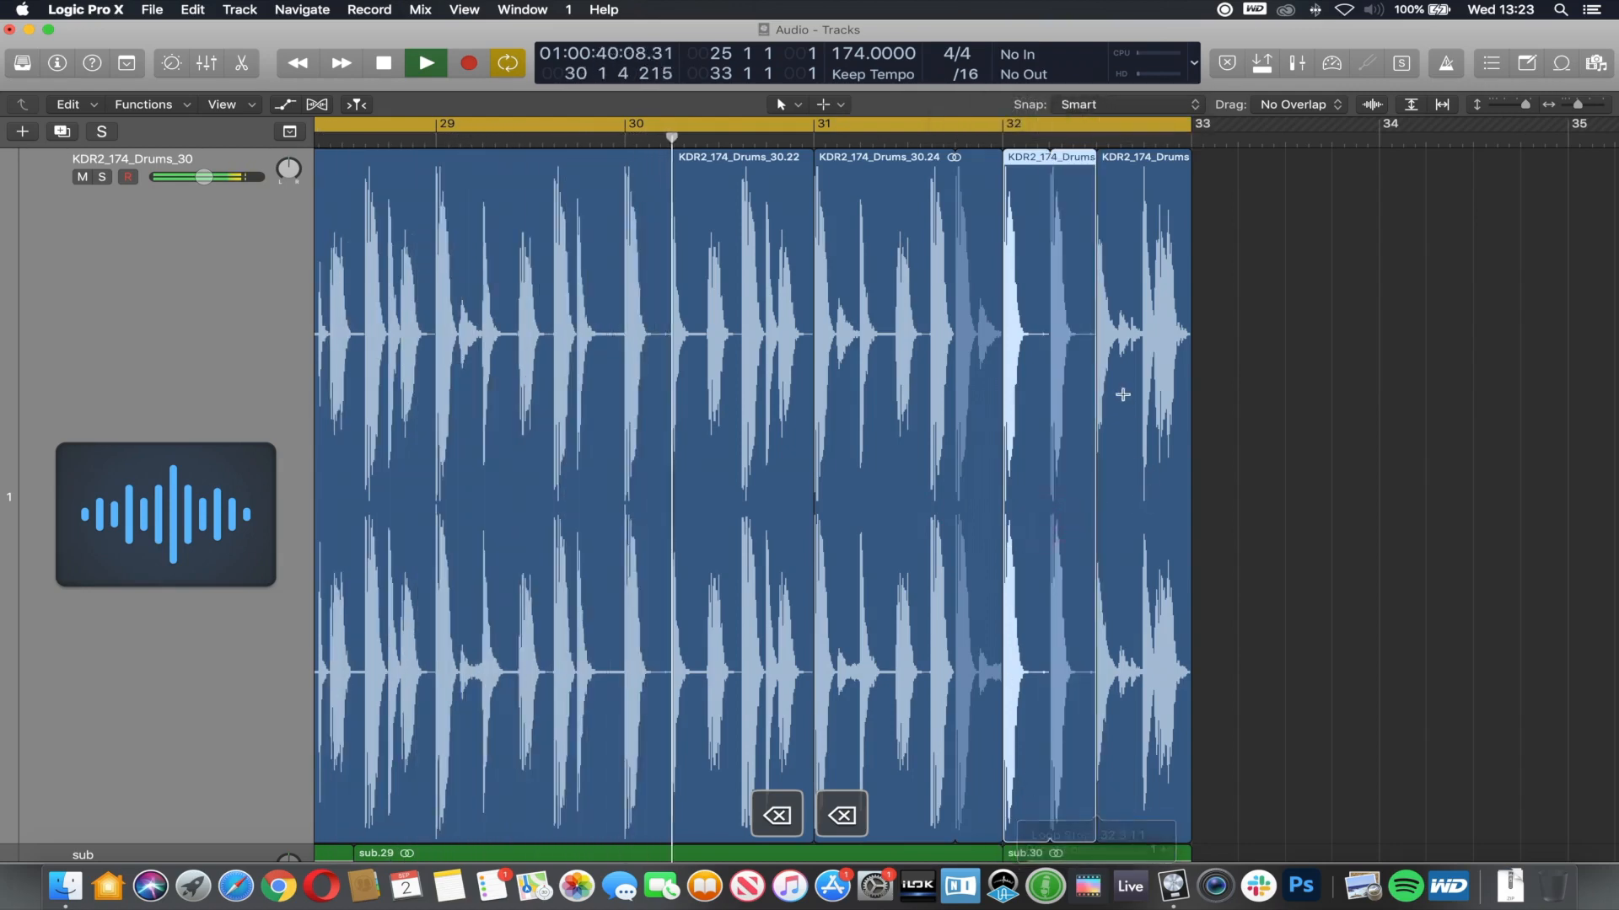
Step: Split the final half-bar drum slice at beat four of bar 32 and reverse its first part
click(1144, 339)
key(BackSpace)
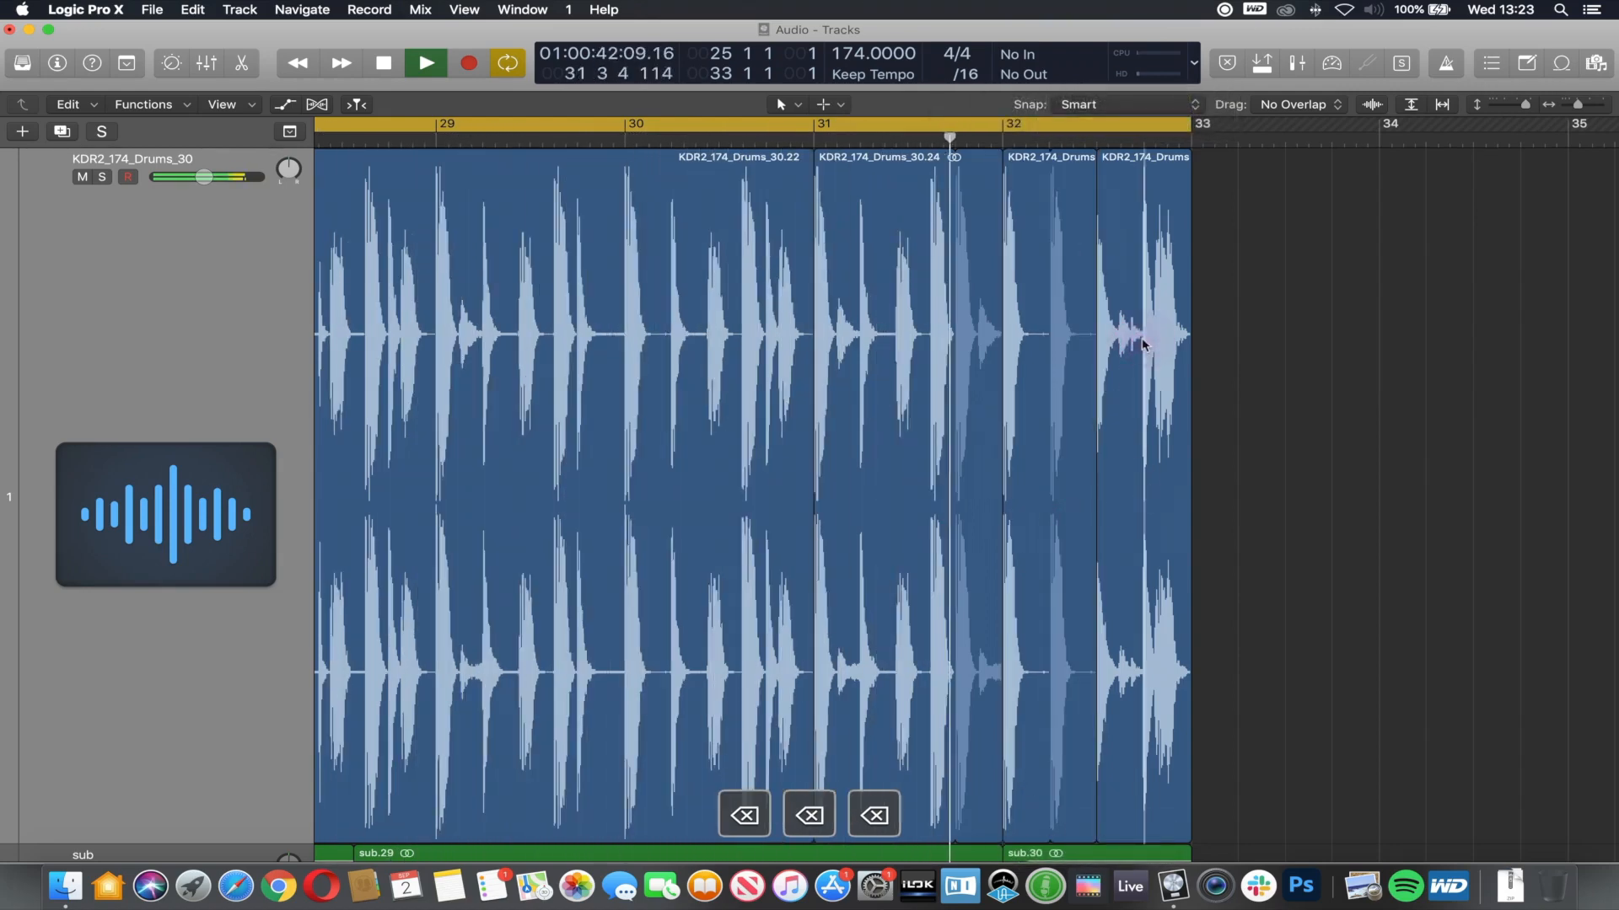
click(1122, 333)
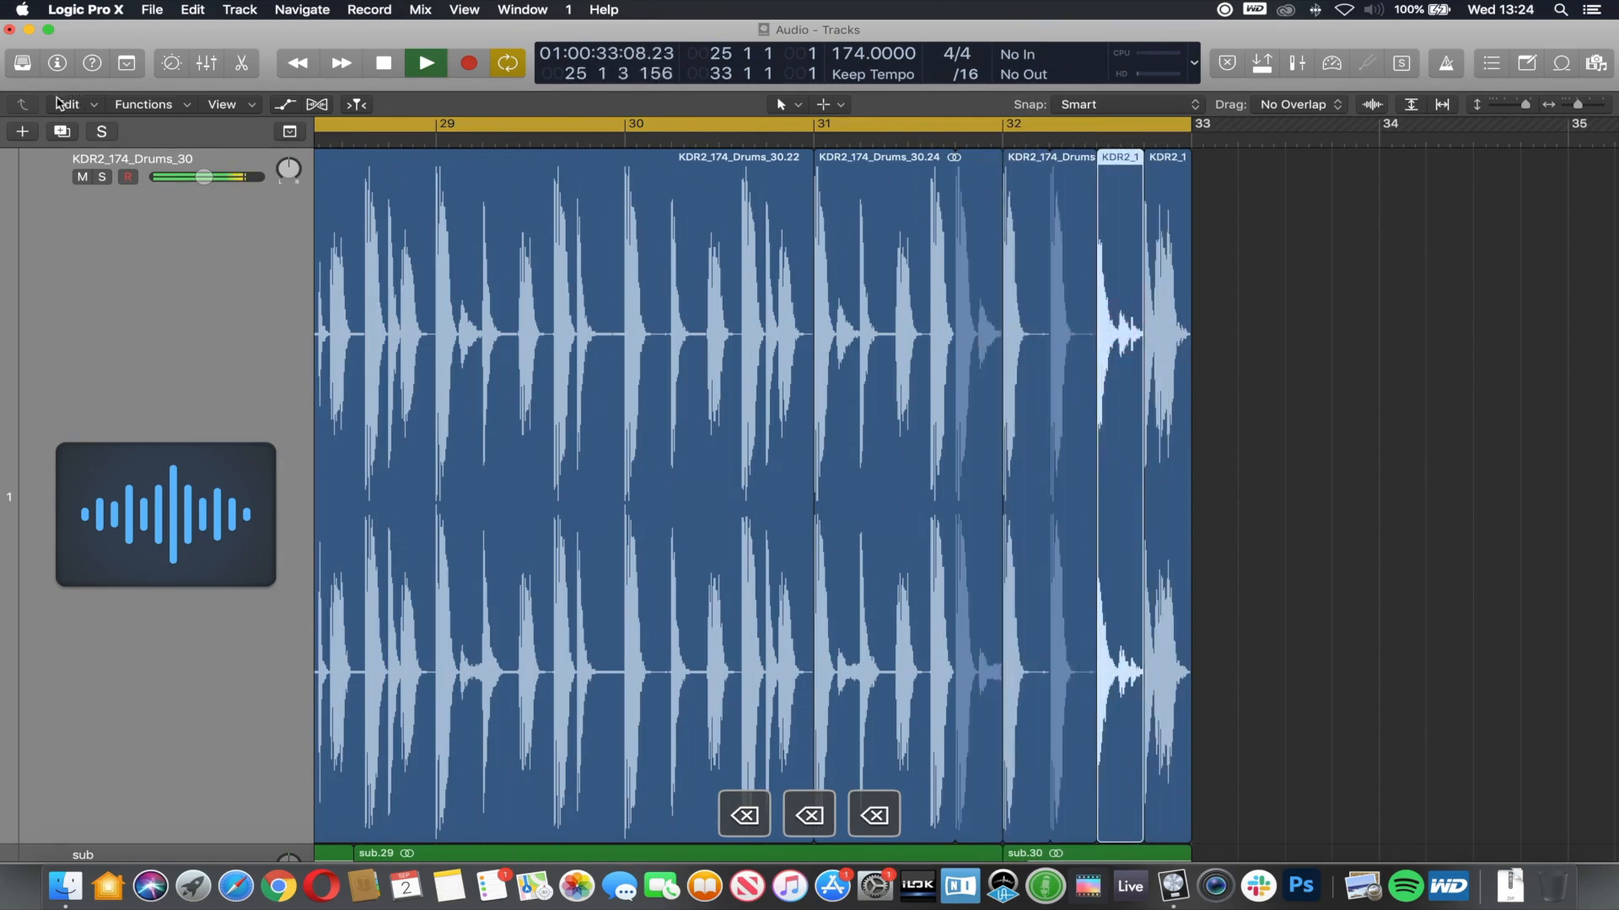
click(58, 63)
click(109, 388)
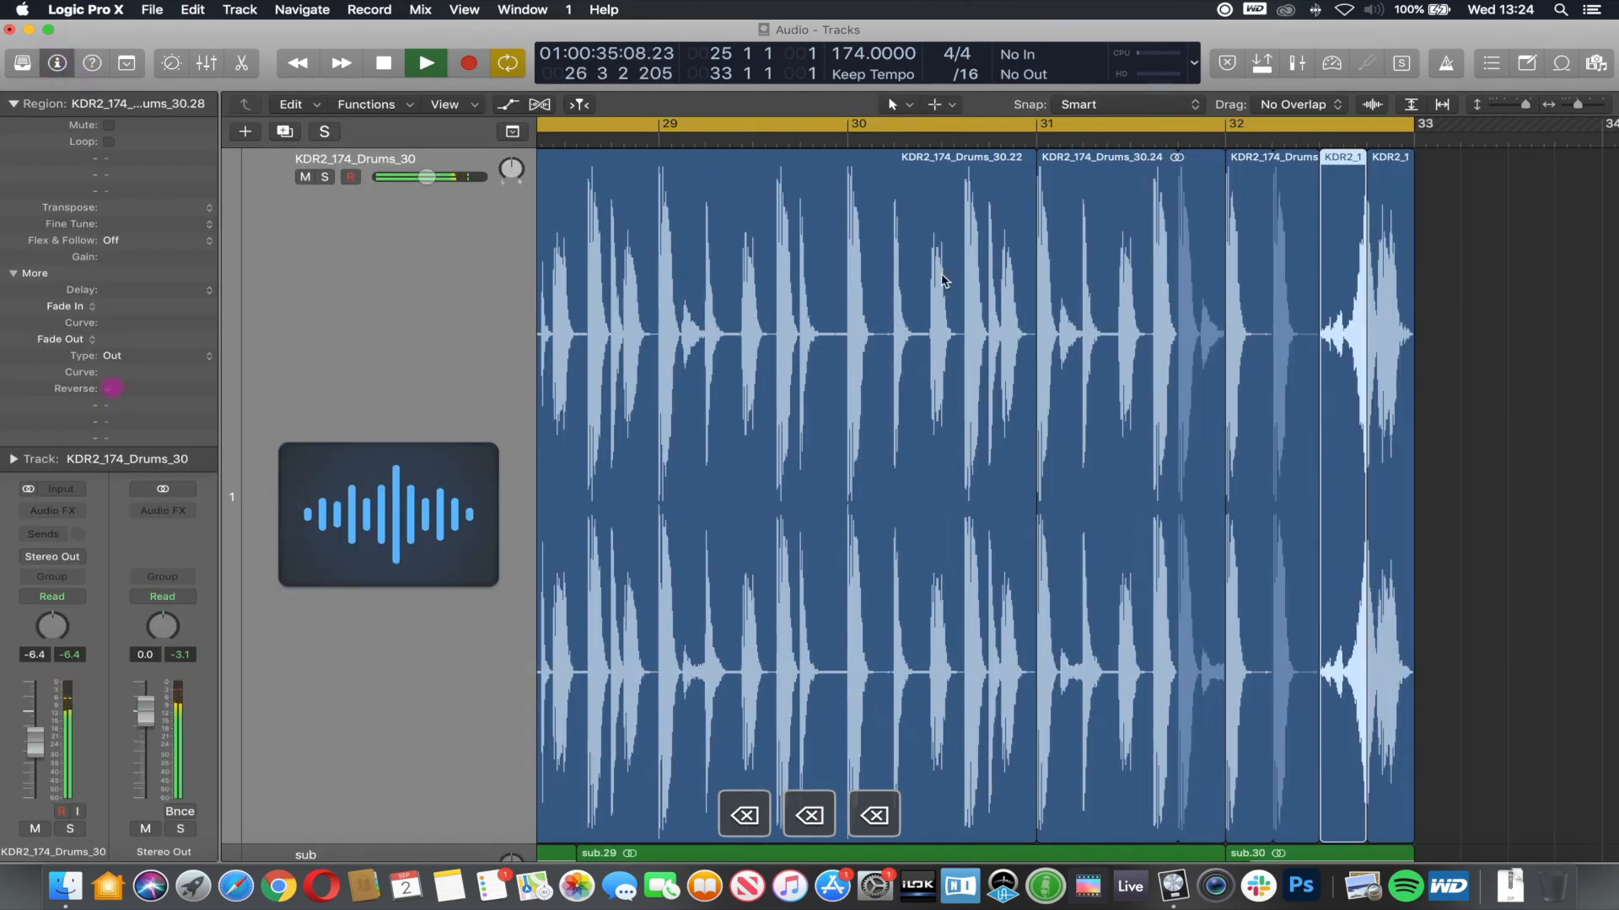
Step: Color the reversed slice in bar 32 bright orange-red and close the color palette
key(alt+c)
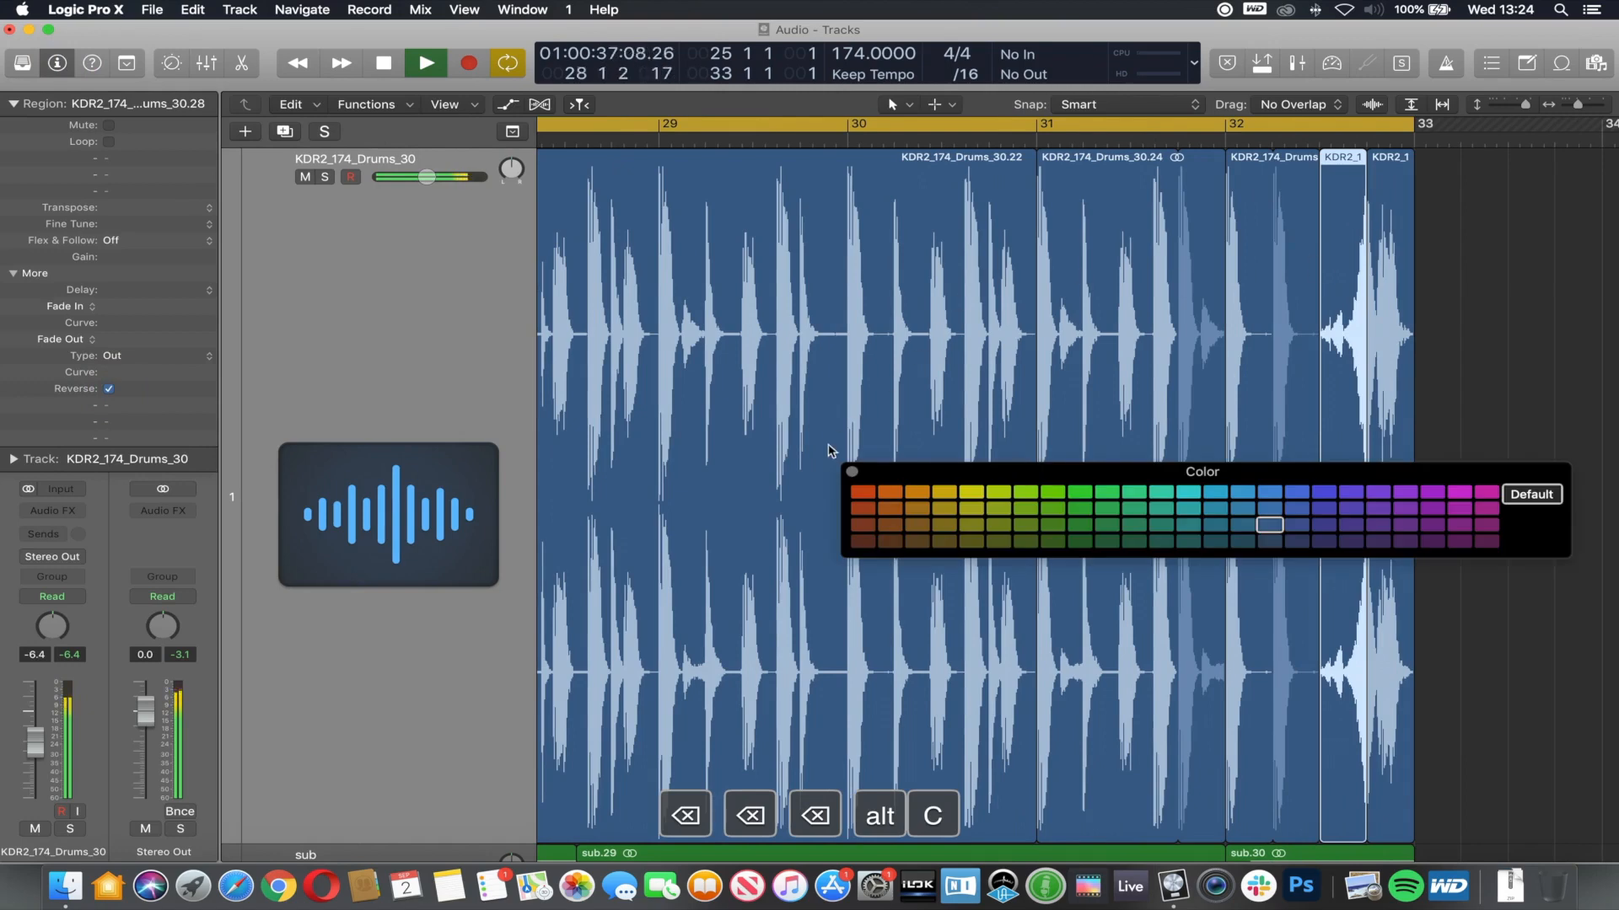
click(857, 495)
click(851, 472)
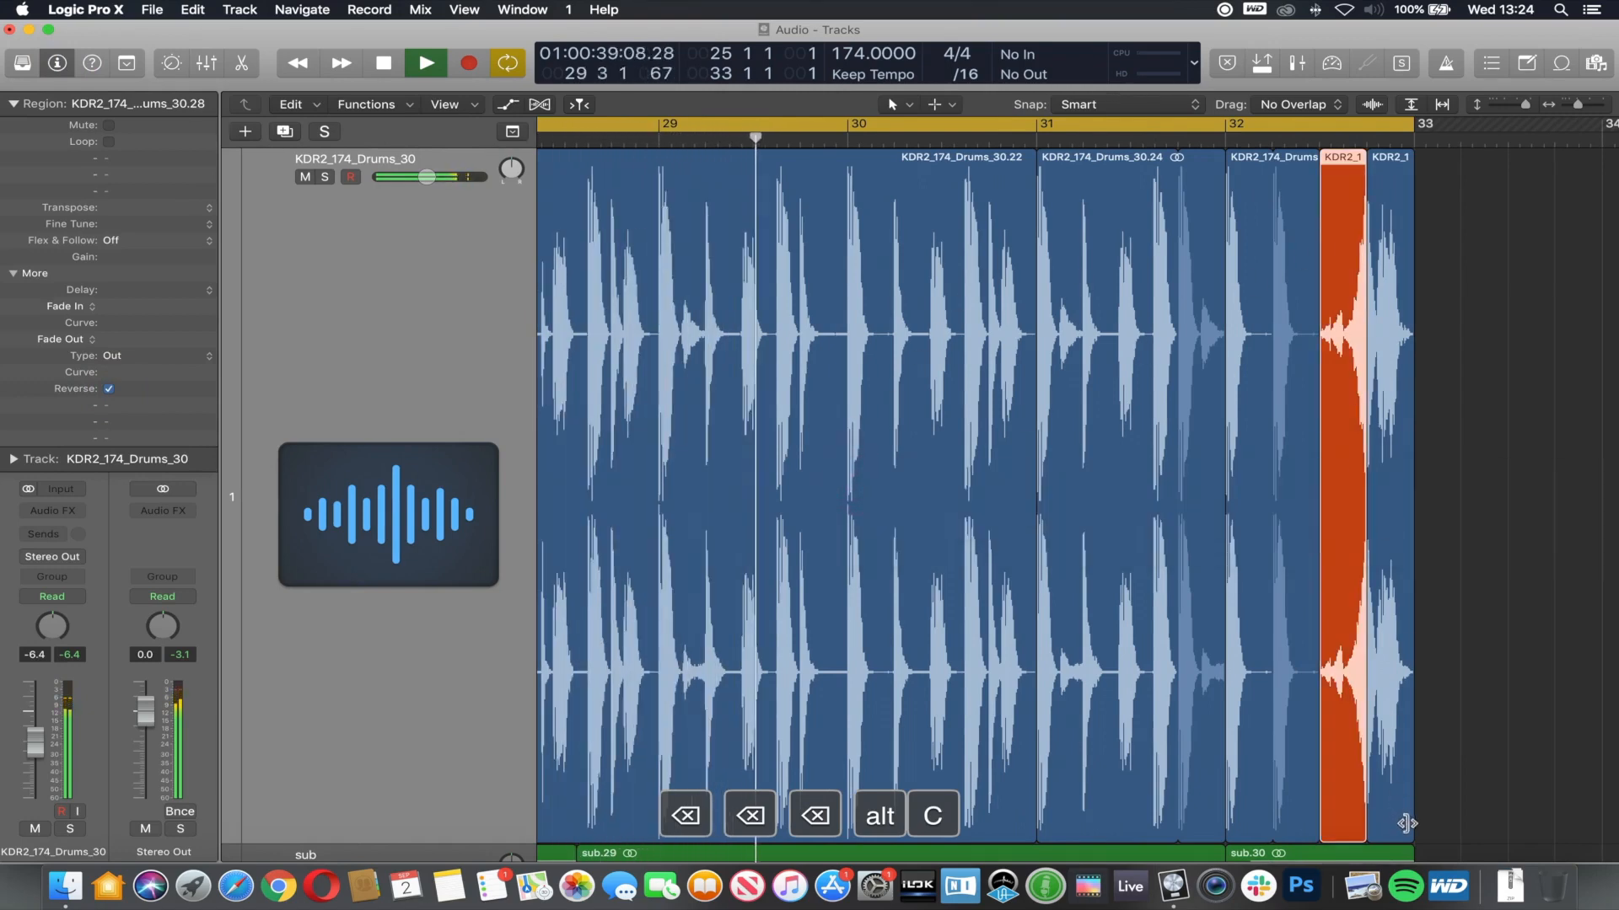
Step: Trim the final drum slice to half its length and loop it up to bar 33
click(1391, 824)
drag(1391, 823, 1367, 824)
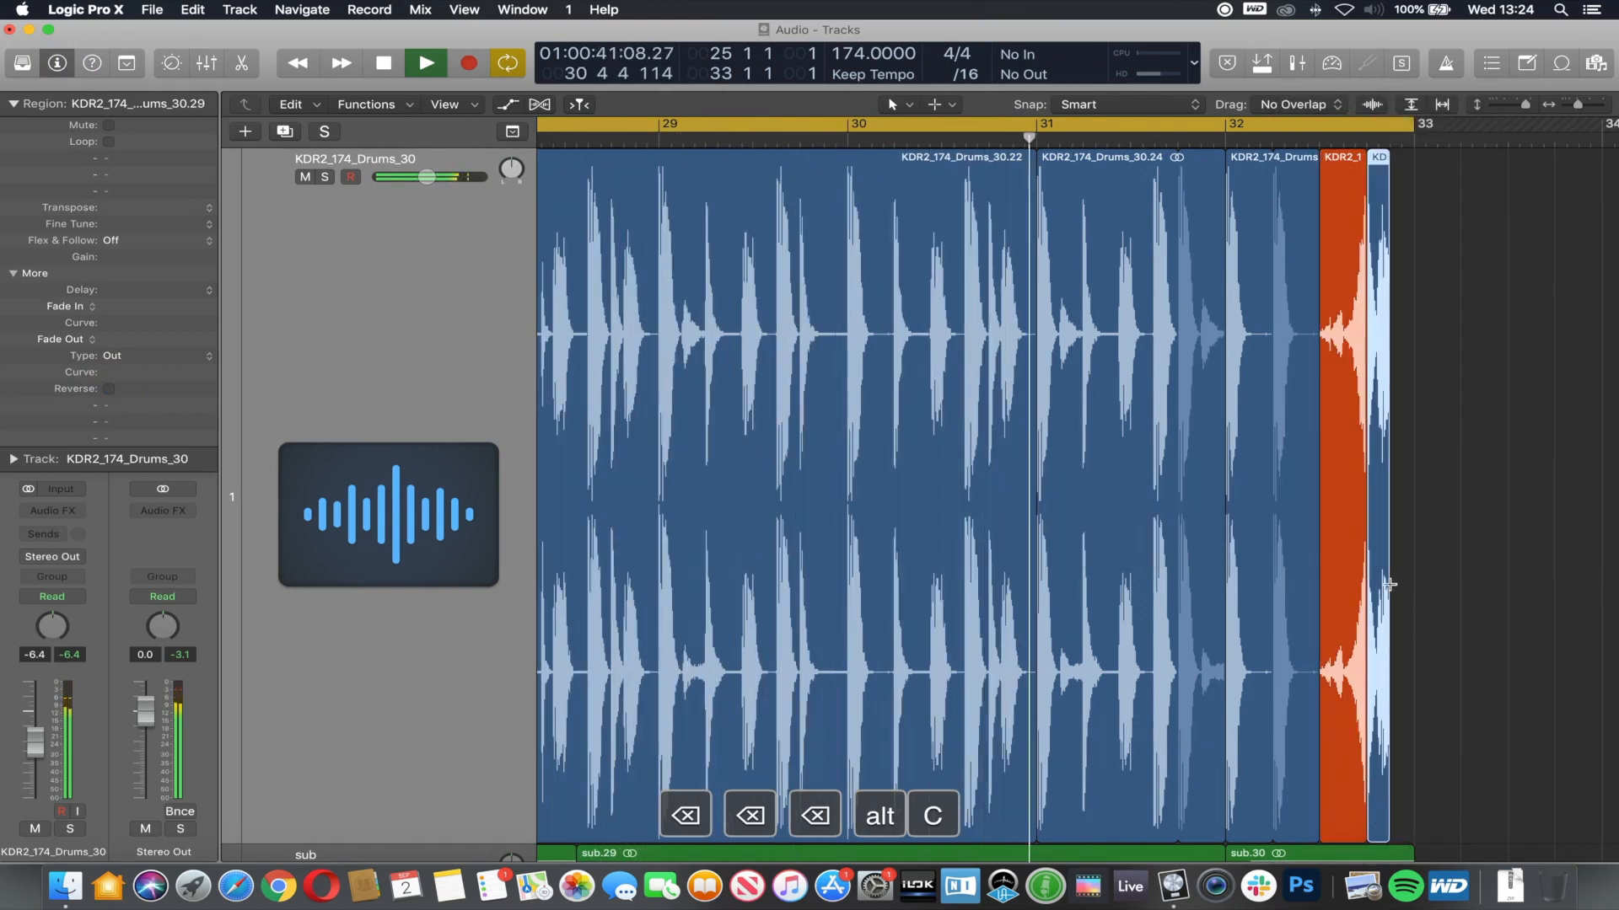
drag(1391, 585, 1413, 582)
click(1507, 560)
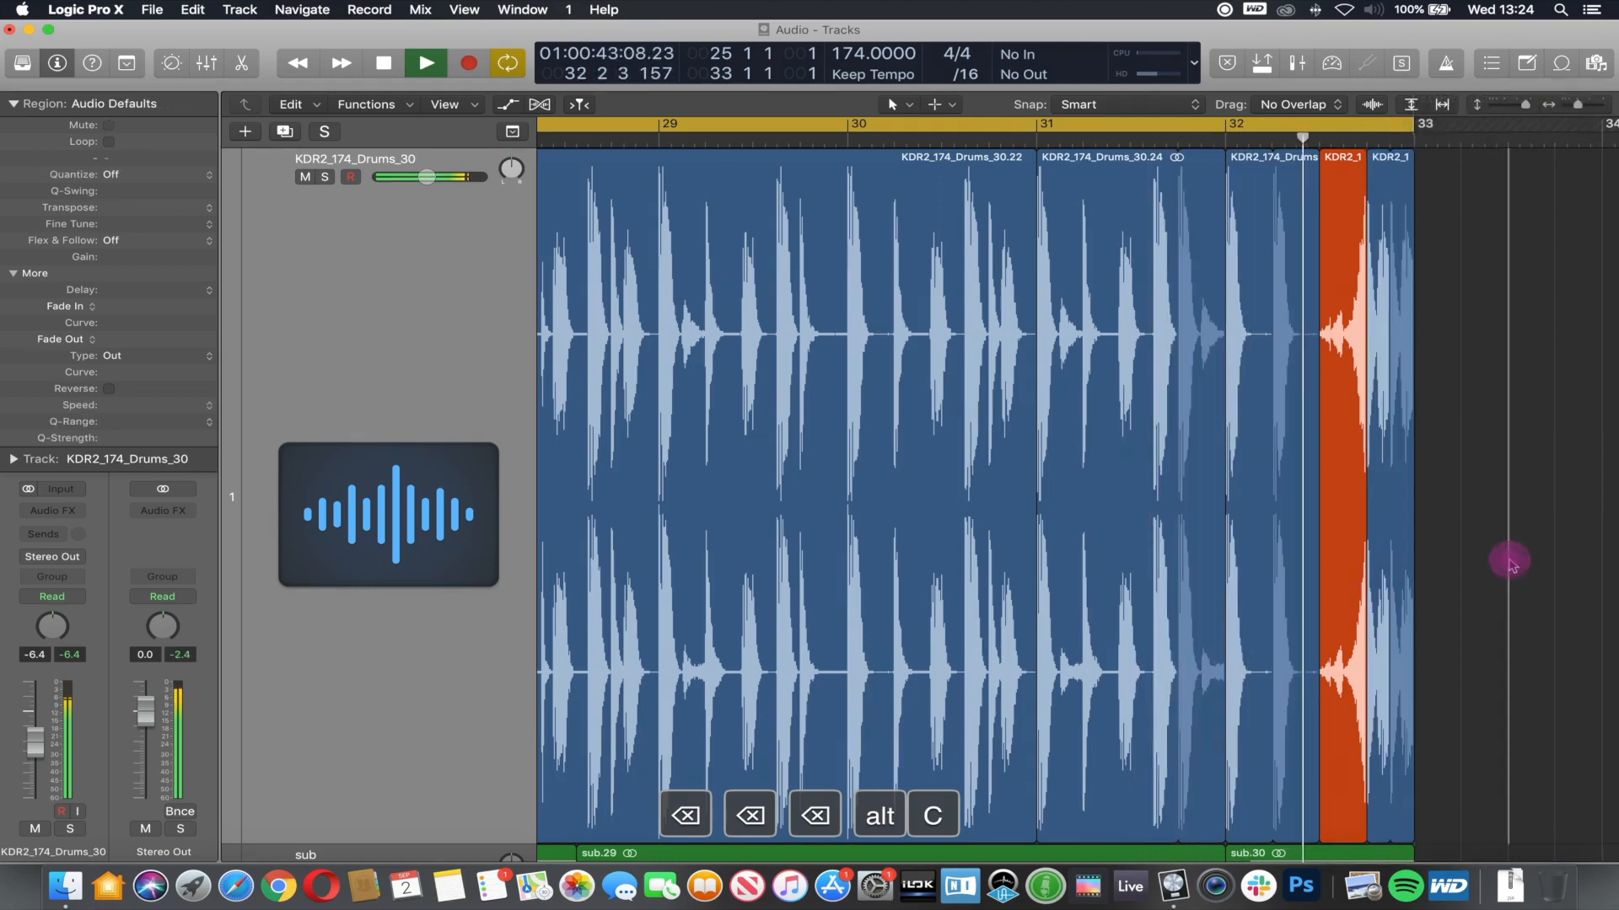
Step: Extend the cycle range to cover bars 1 to 33, stop playback and save the project
key(z)
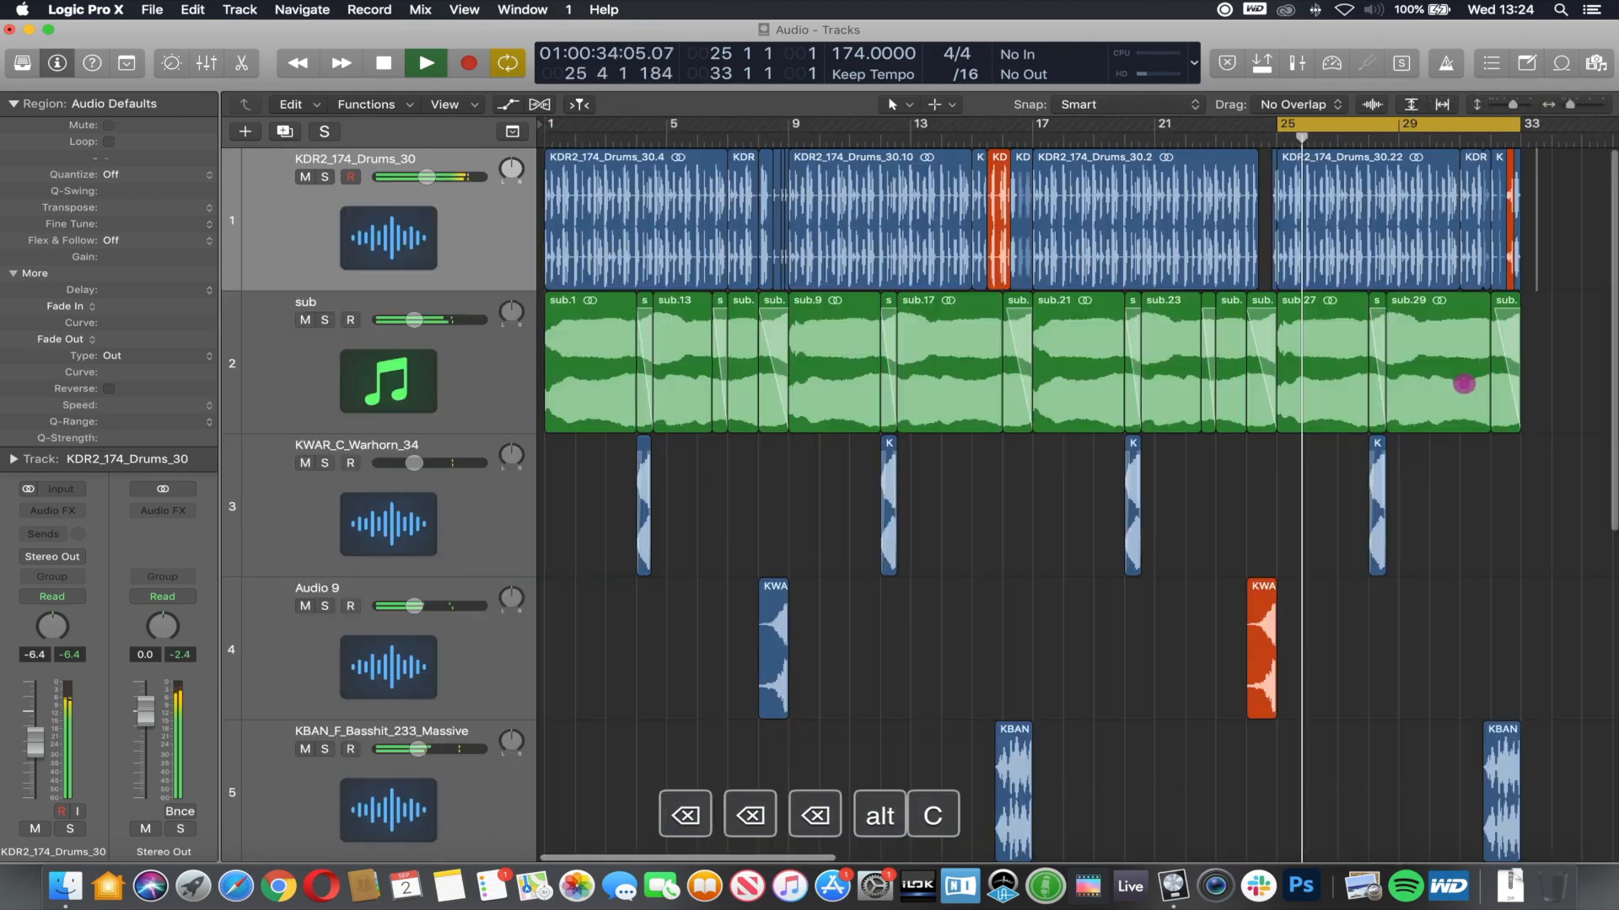
drag(1281, 123, 540, 156)
key(space)
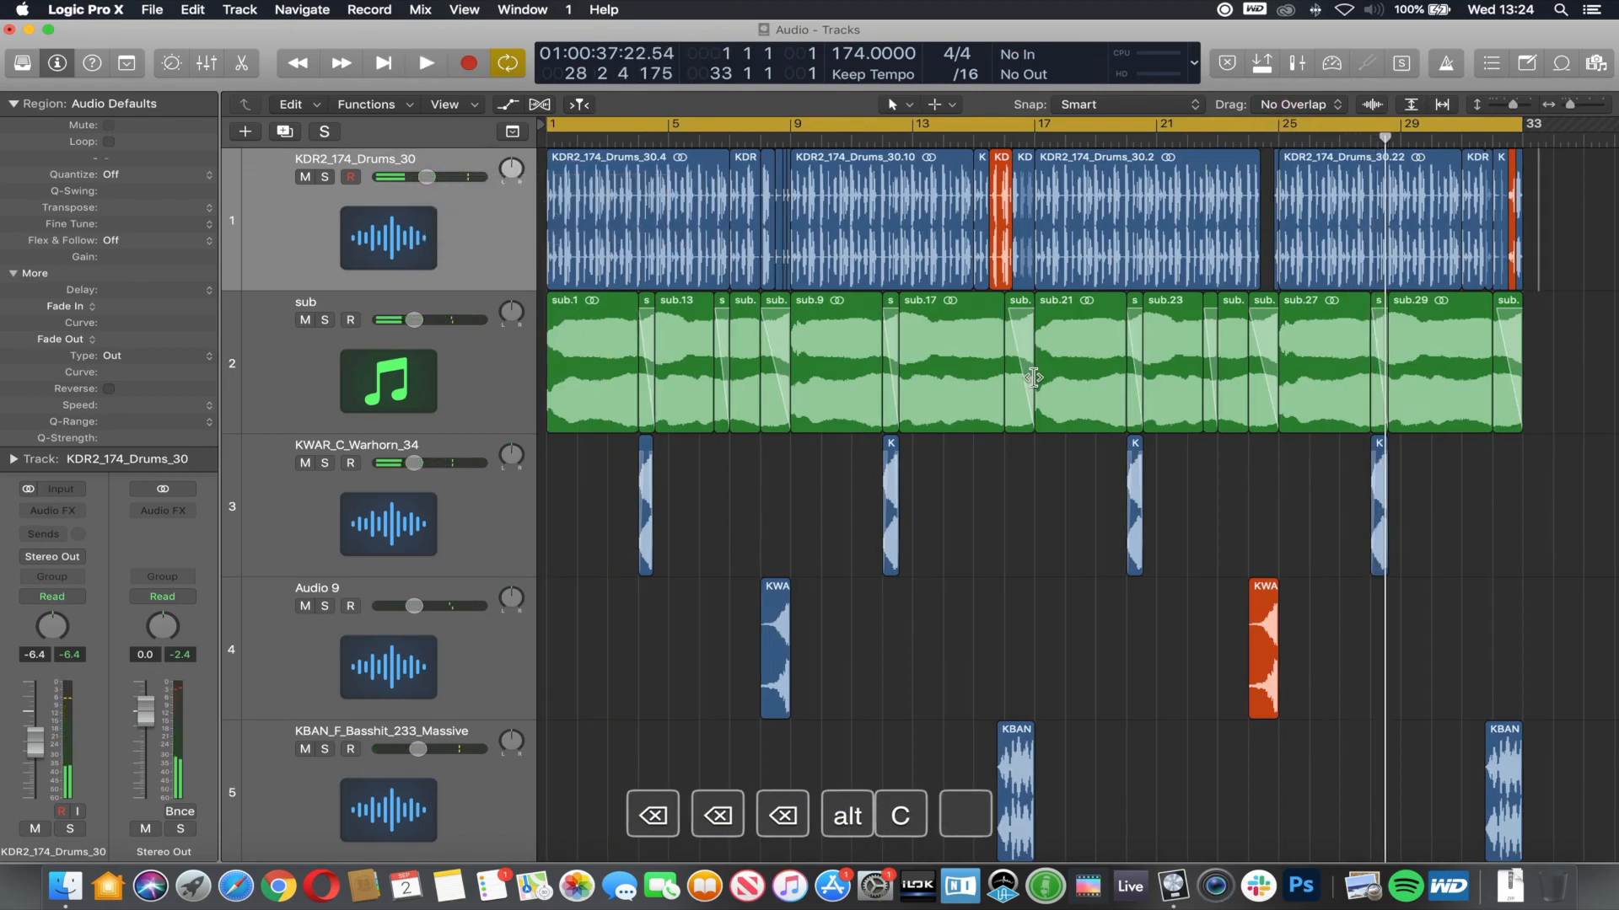
key(super+s)
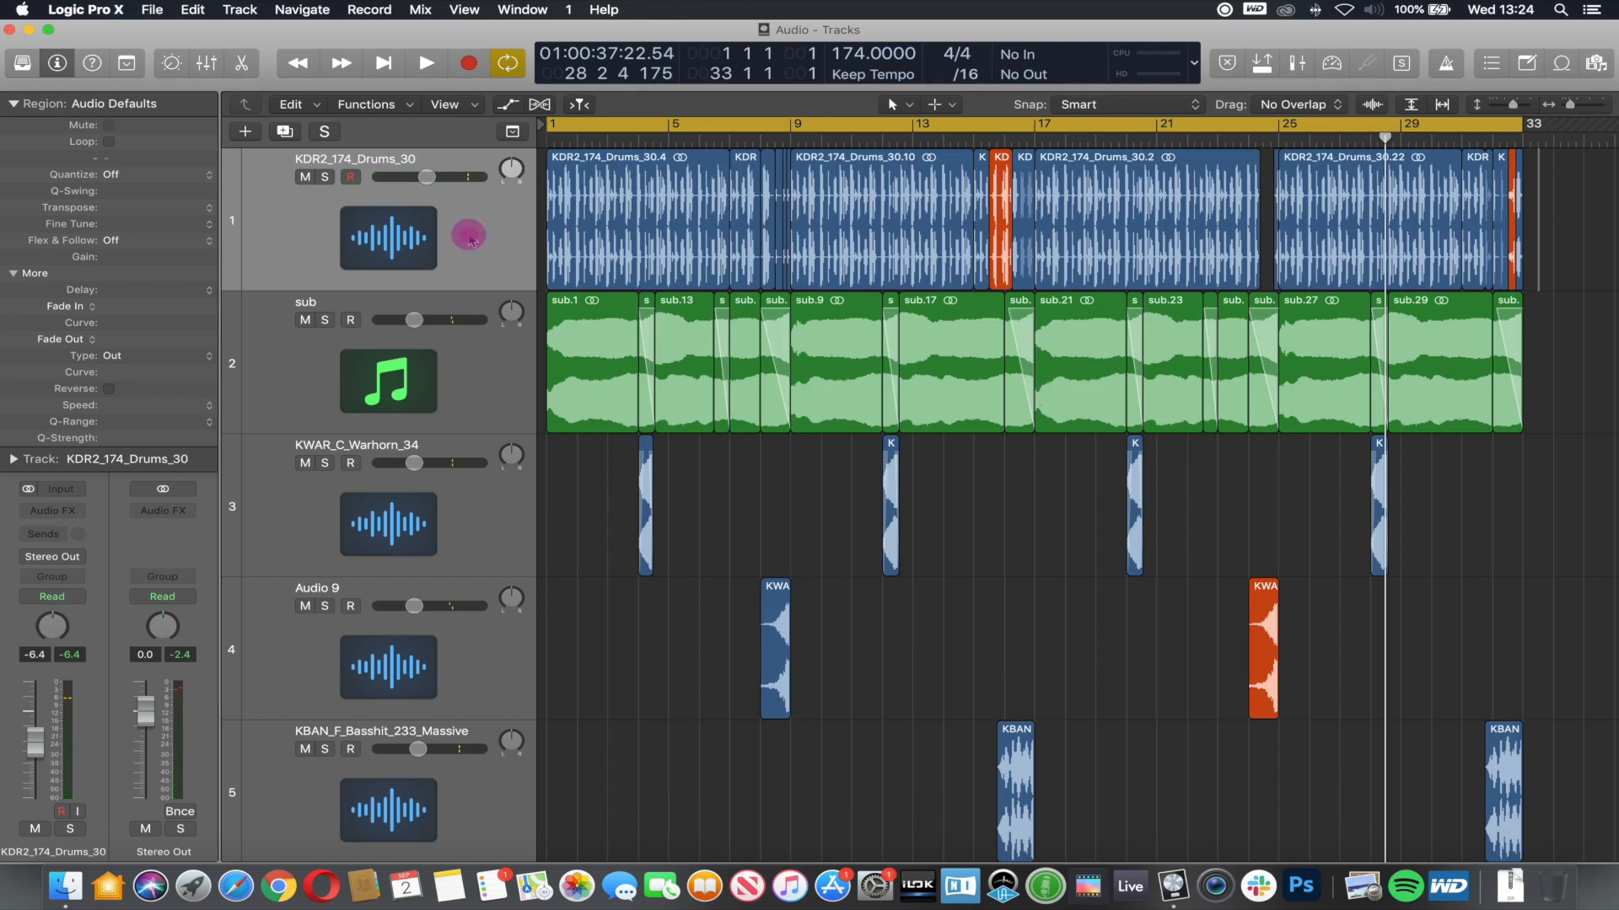
Step: Create one new audio track below the drums and set the cycle range to bars 1 to 5
click(244, 132)
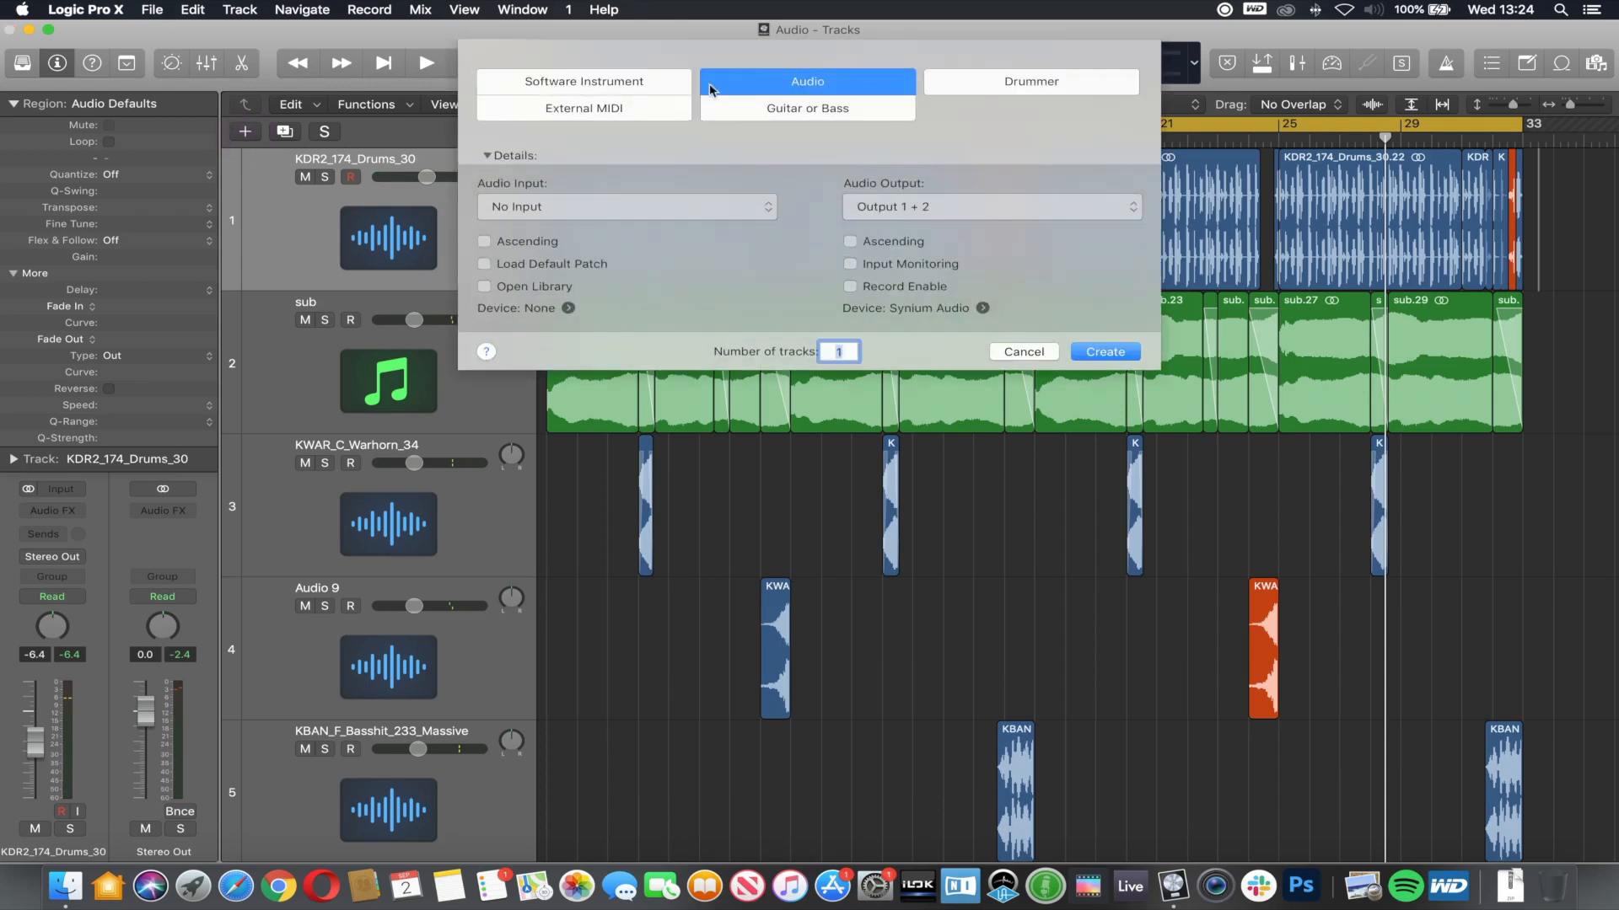
click(1118, 354)
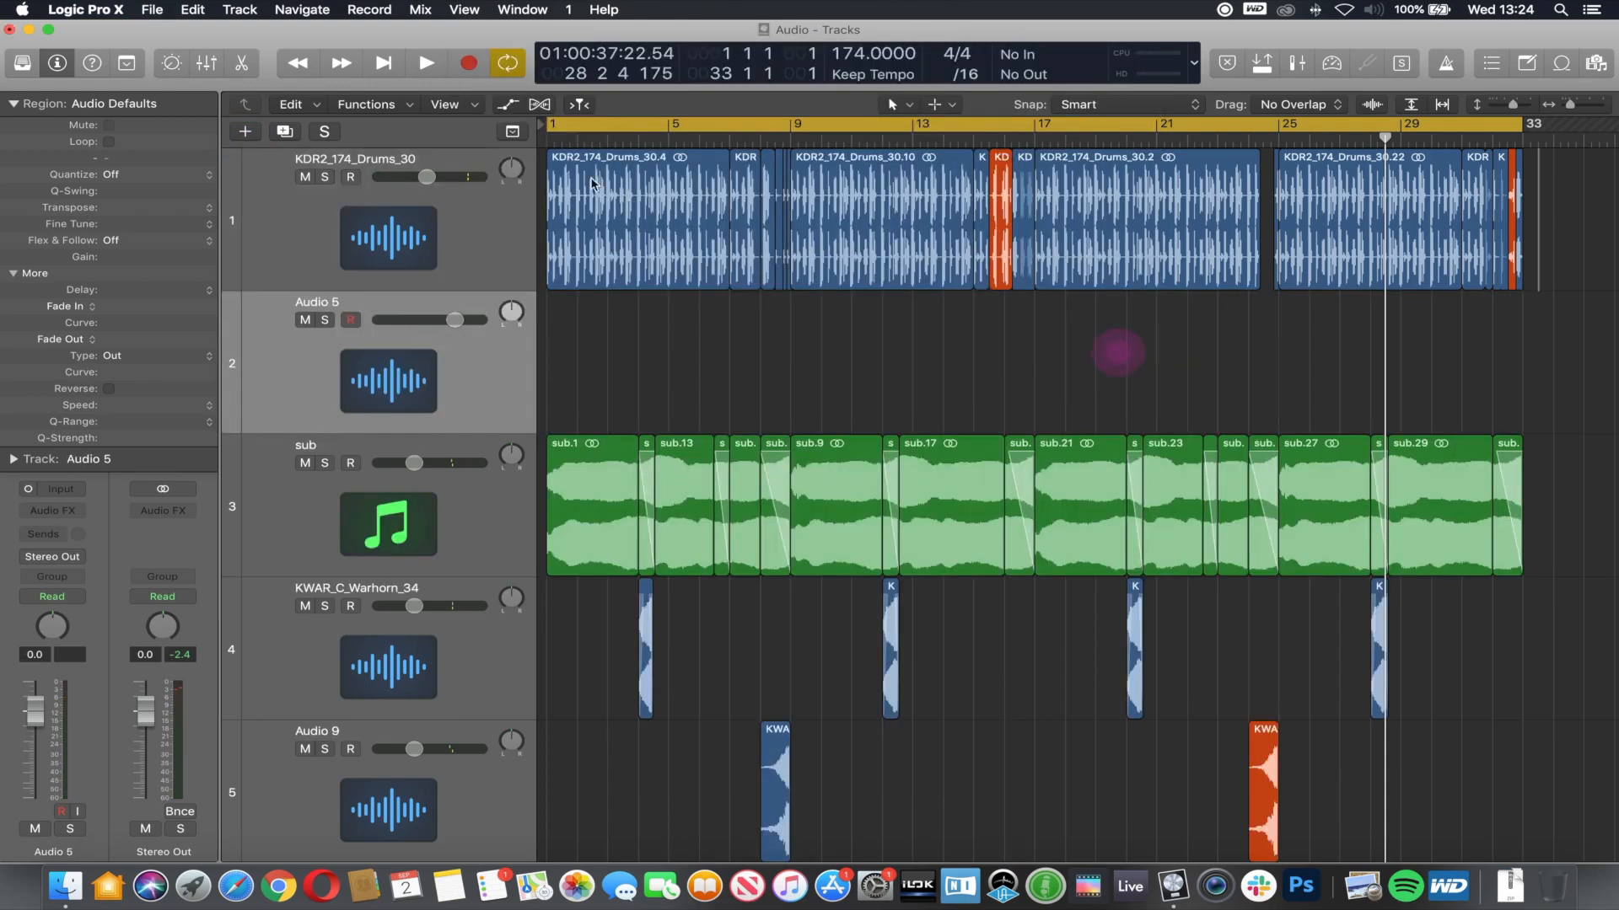
click(636, 125)
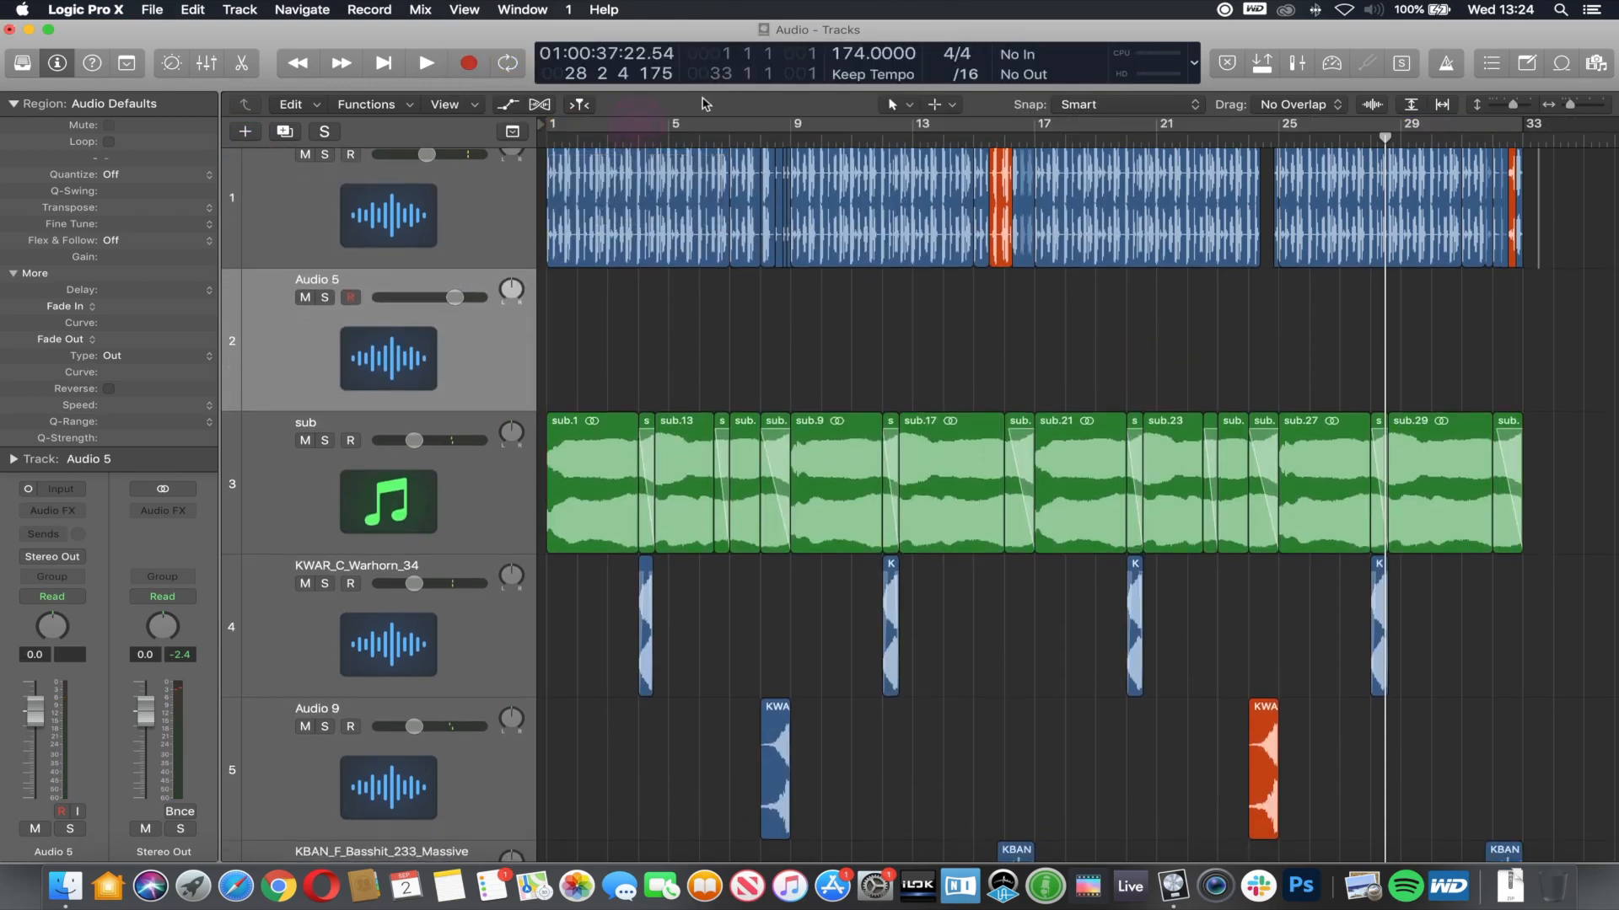
drag(560, 129, 671, 127)
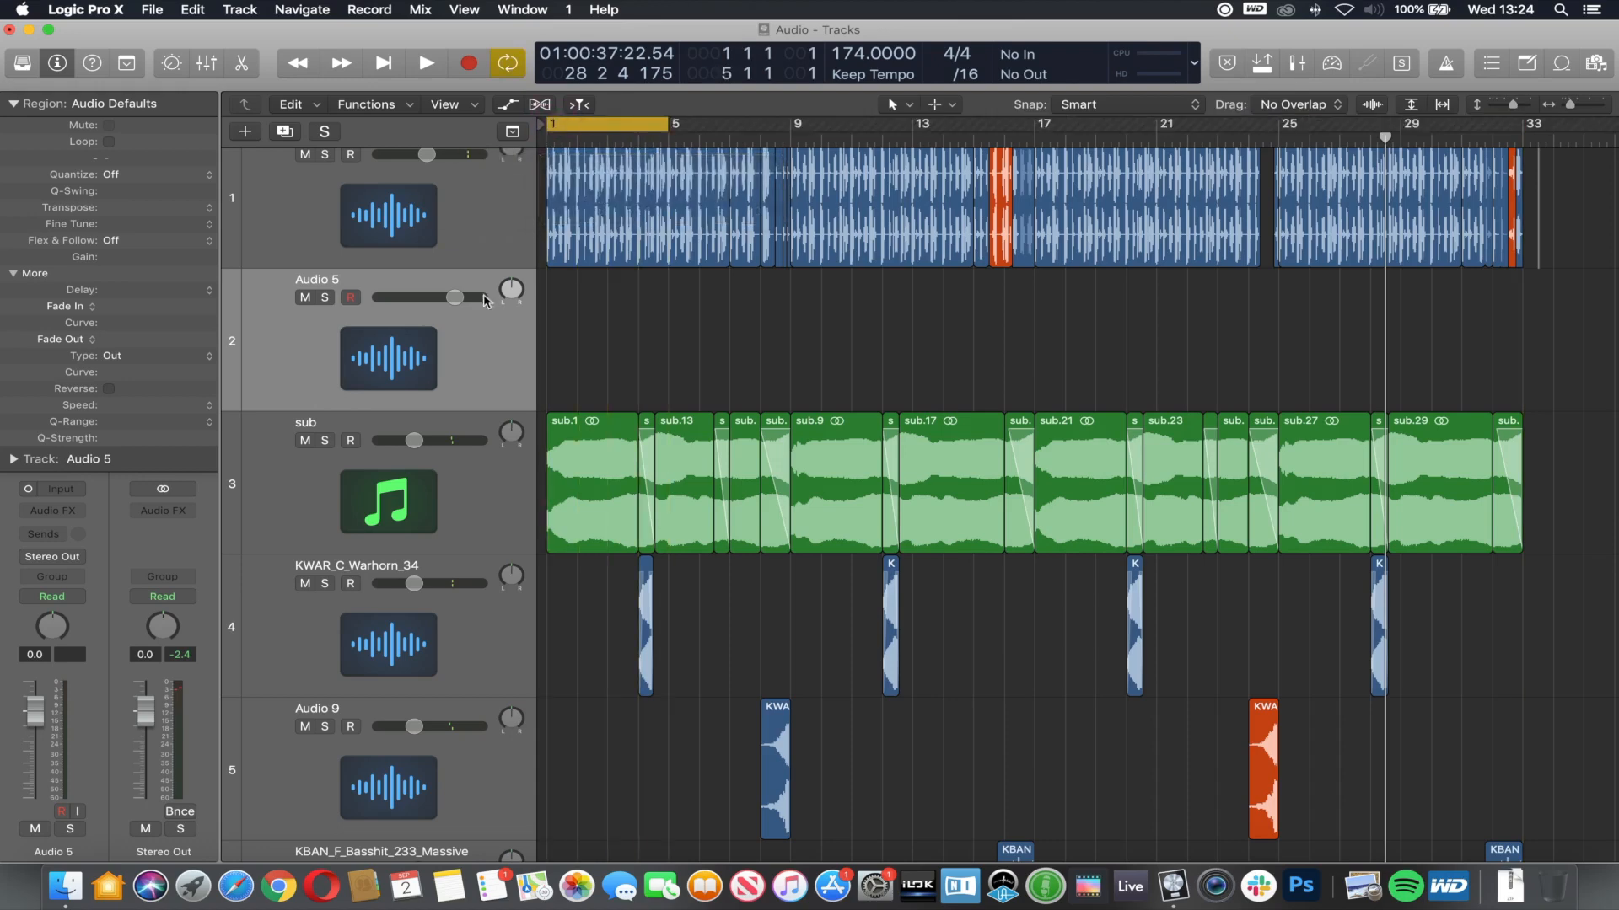
Step: Switch to Finder and look through the Beef-Up-Your-Production drum folders and Chia's Vinyl Crackle Sample Pack
key(super+Tab)
key(super+Tab)
drag(927, 382, 829, 223)
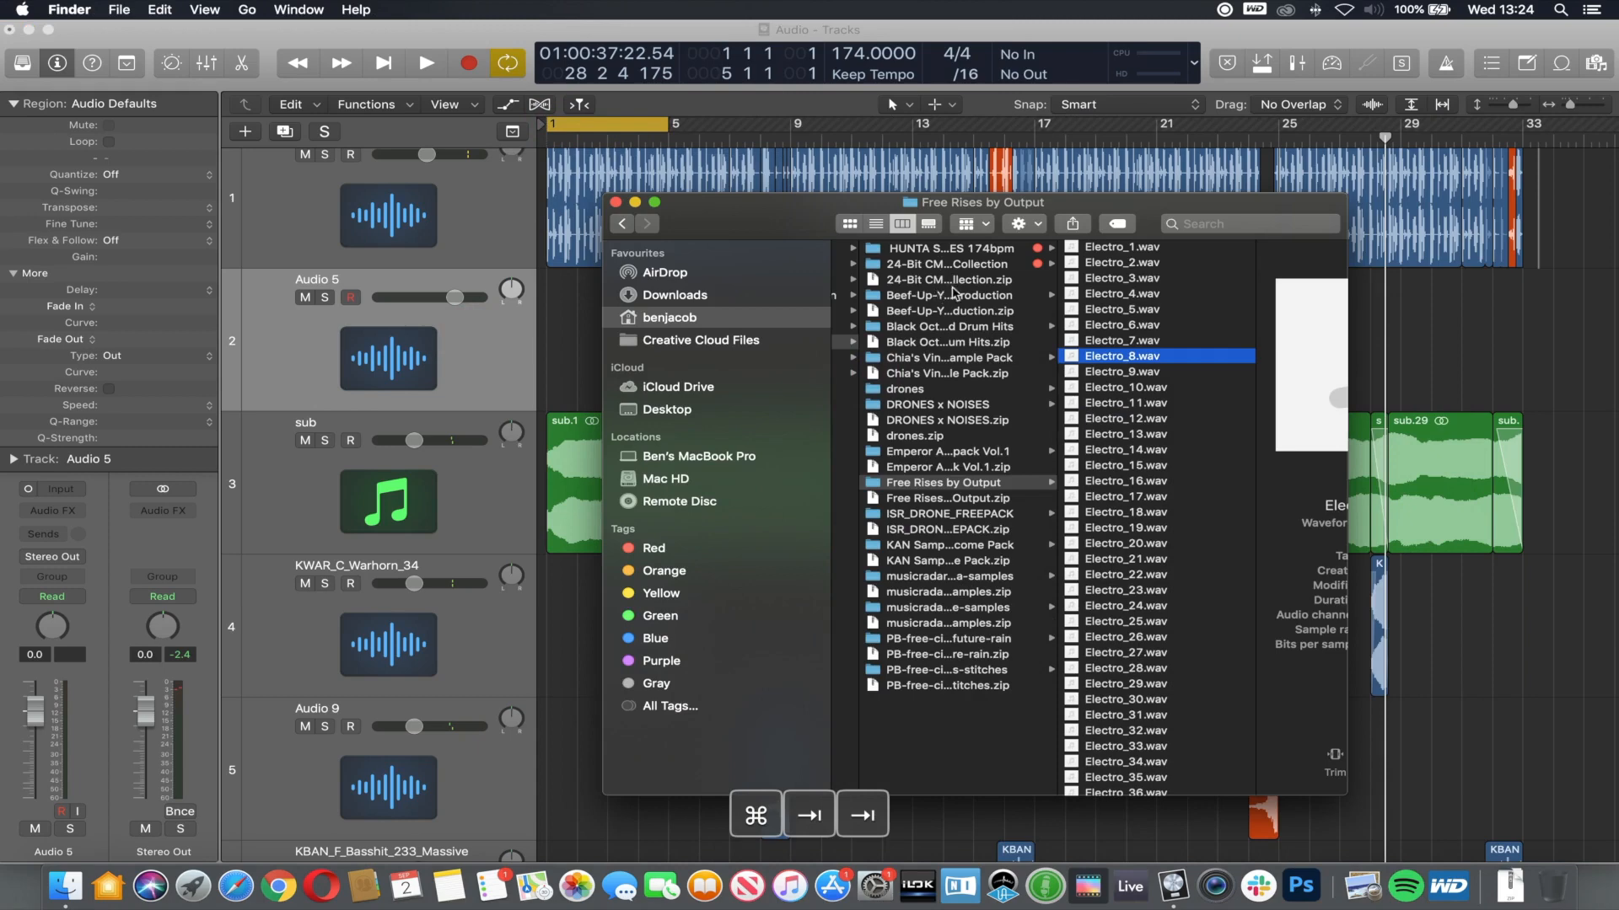
click(943, 297)
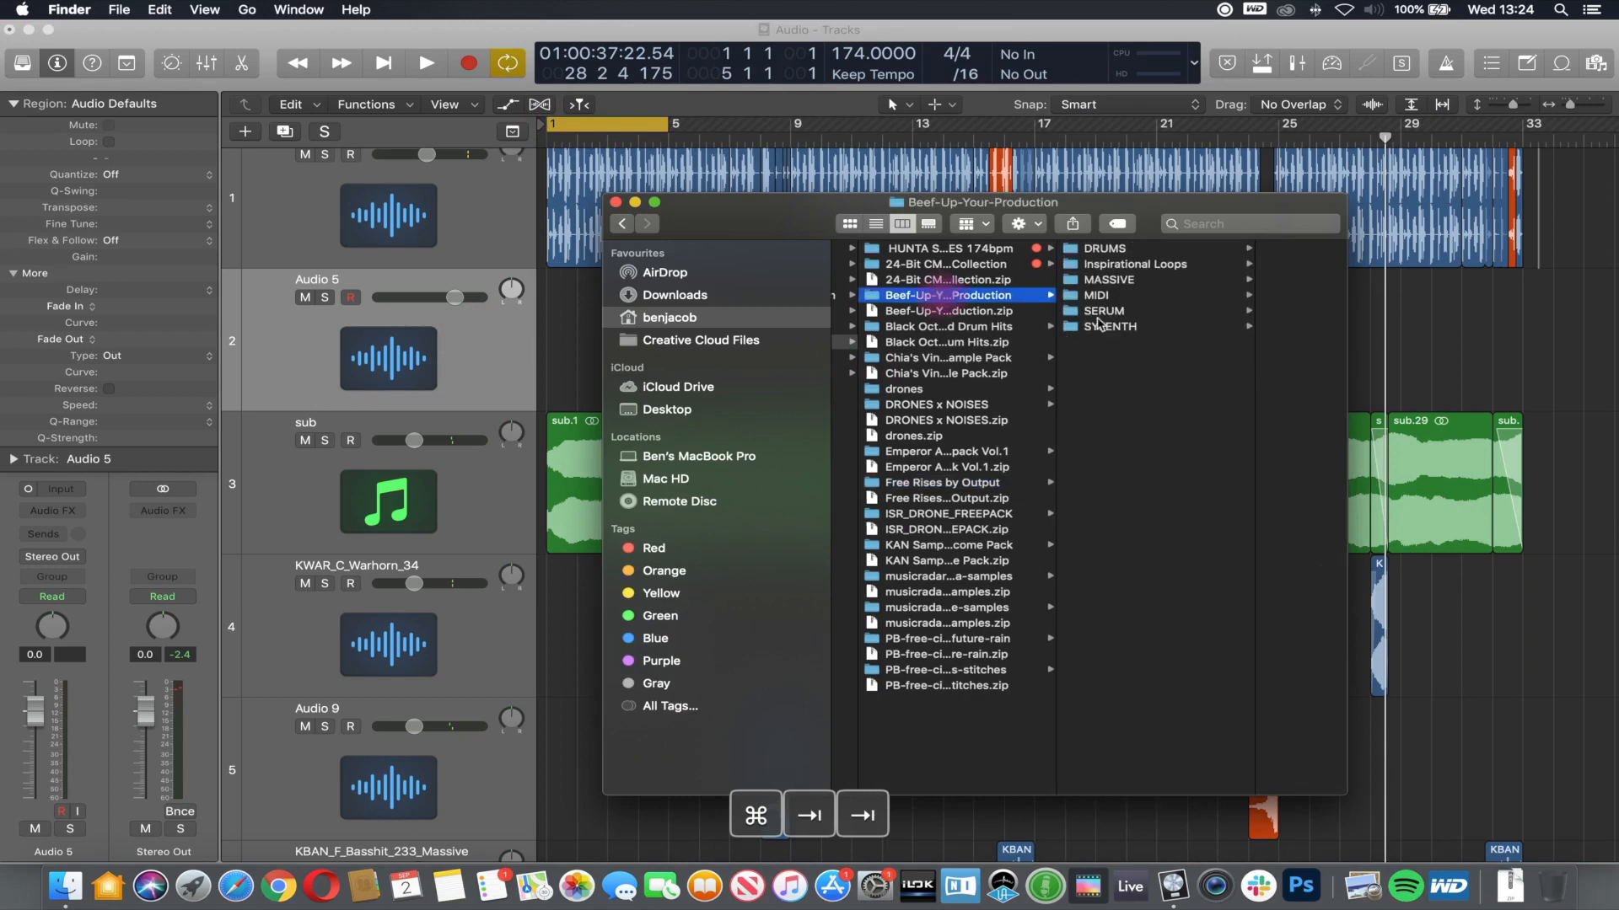
click(1123, 249)
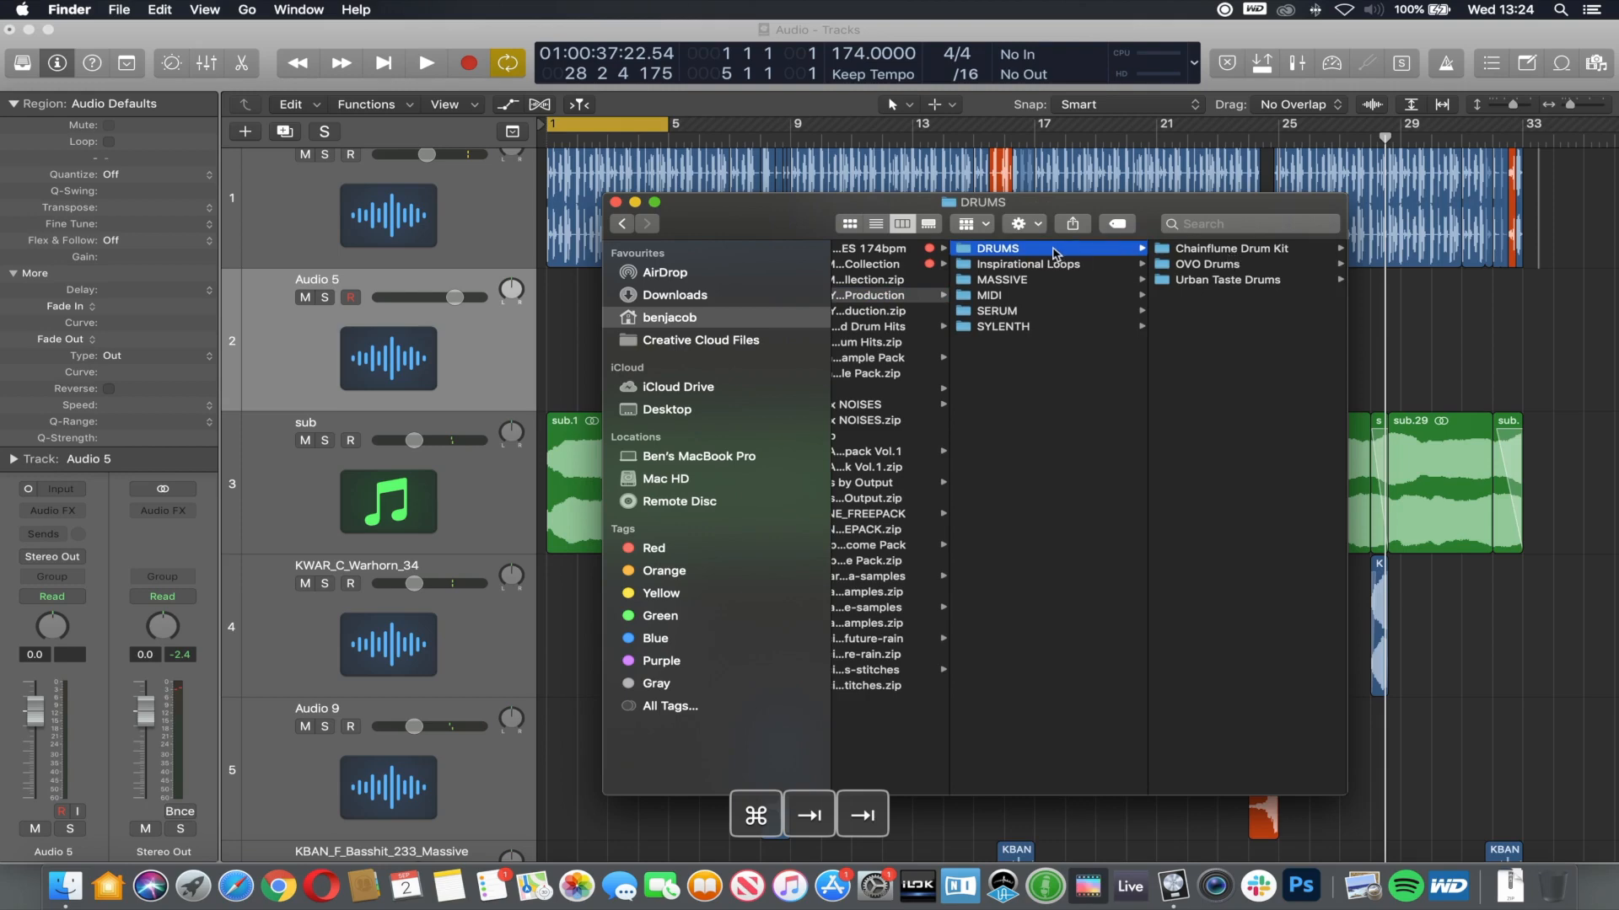
scroll(1036, 291, left, 5)
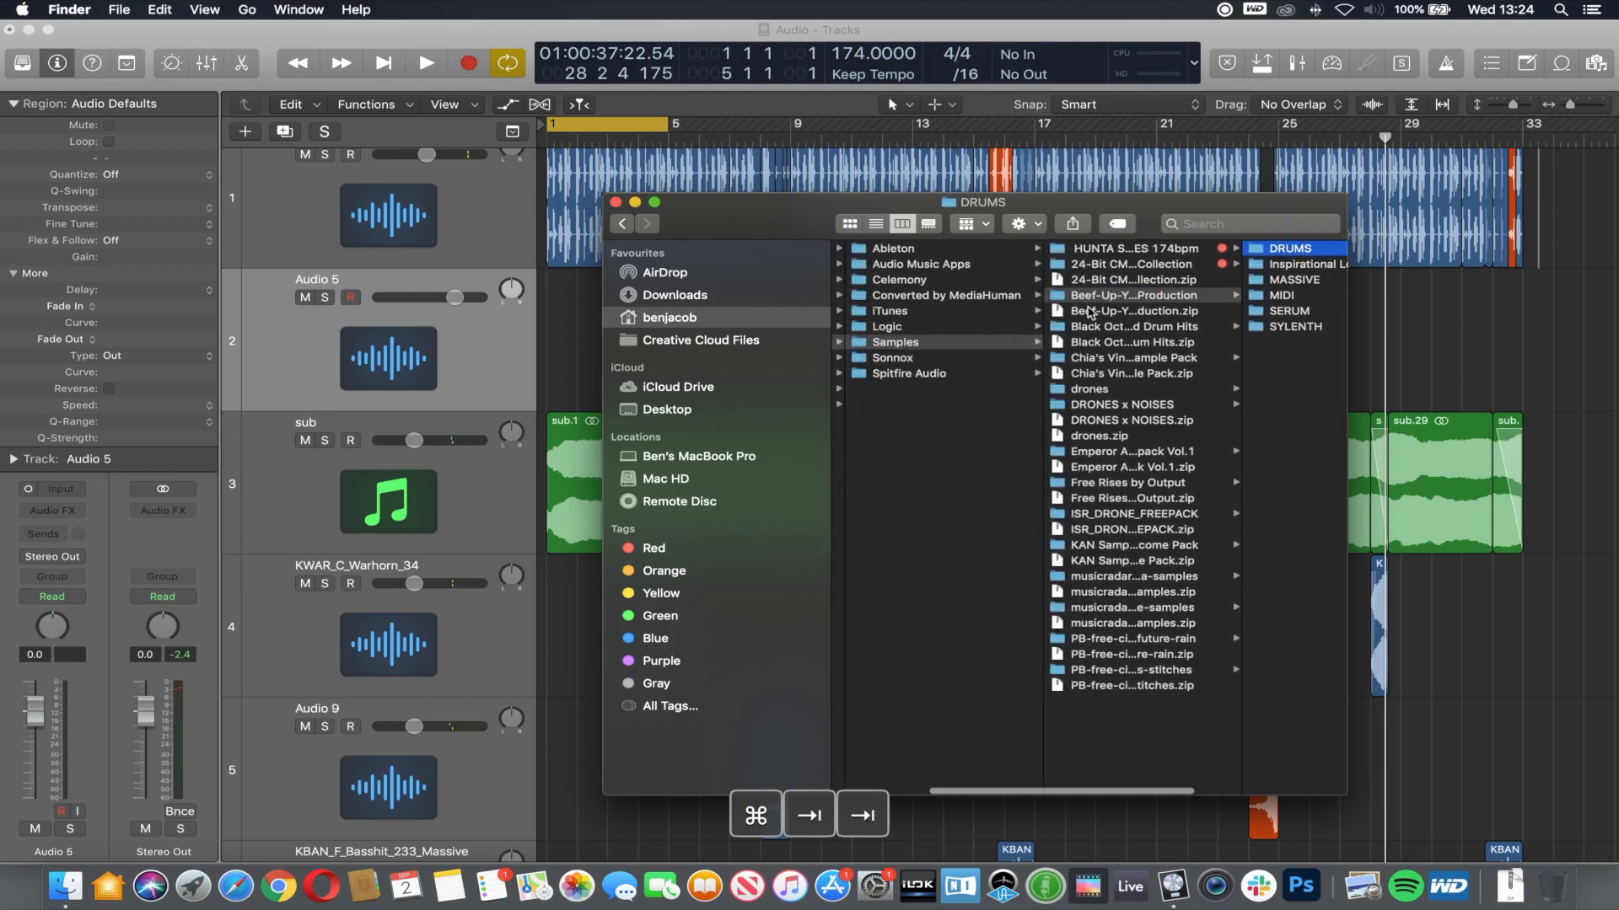
click(1096, 357)
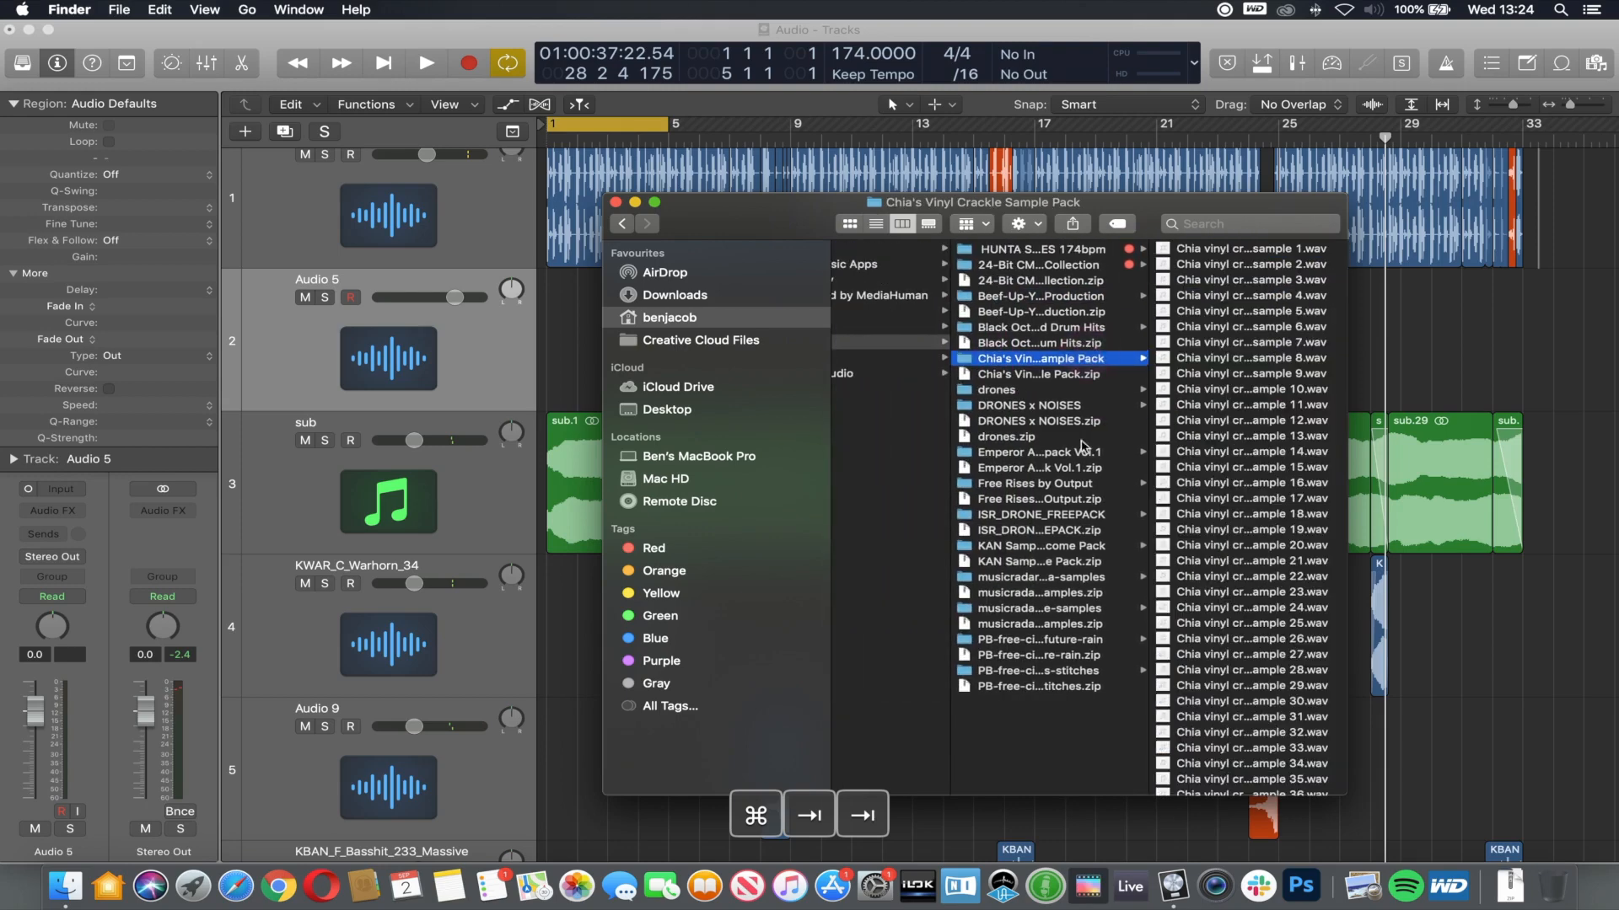
Step: Browse the KAN Samples Drum & Bass Welcome Pack and audition KDR2_Kick_09.wav from KAN Dark Rollers Vol.2
scroll(1007, 540, down, 1)
click(1016, 546)
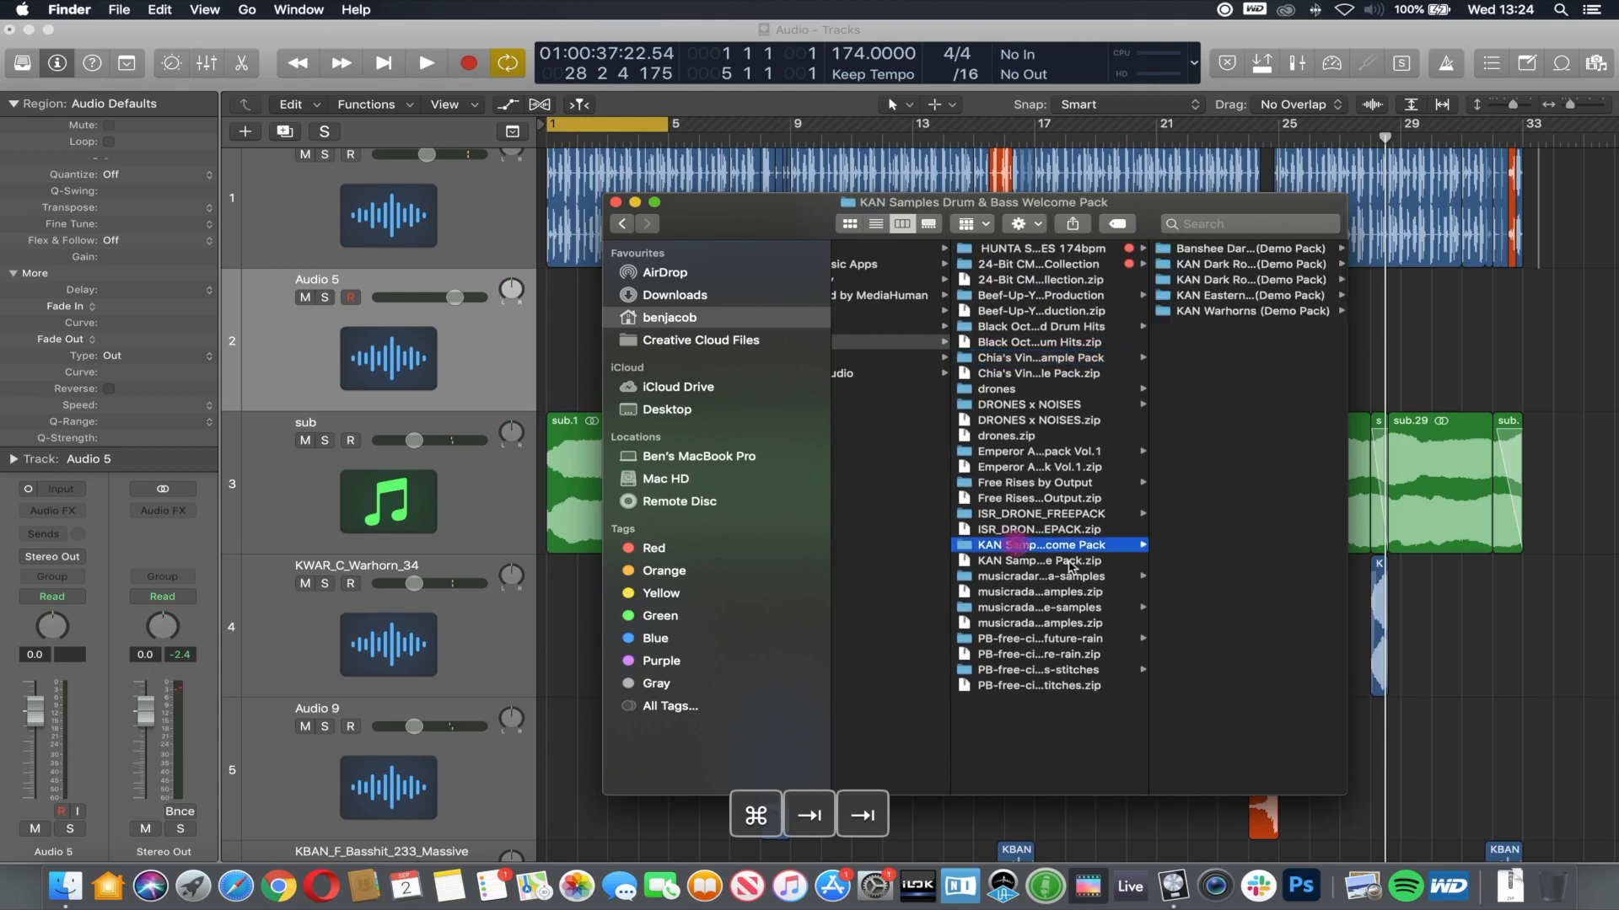
click(1251, 265)
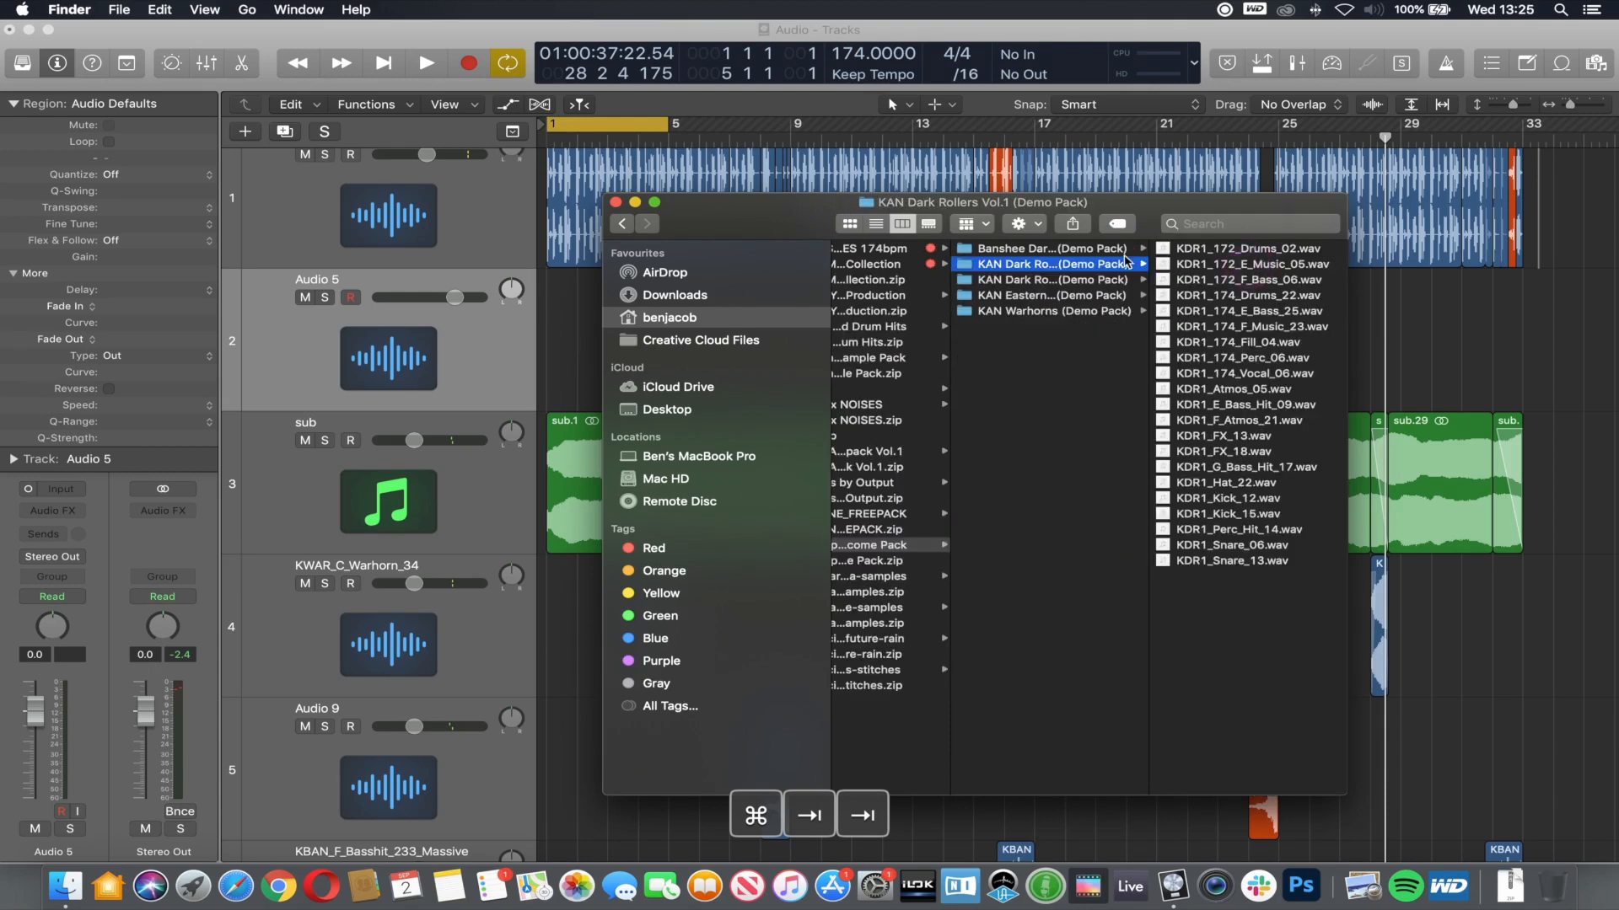
click(1091, 251)
click(1064, 280)
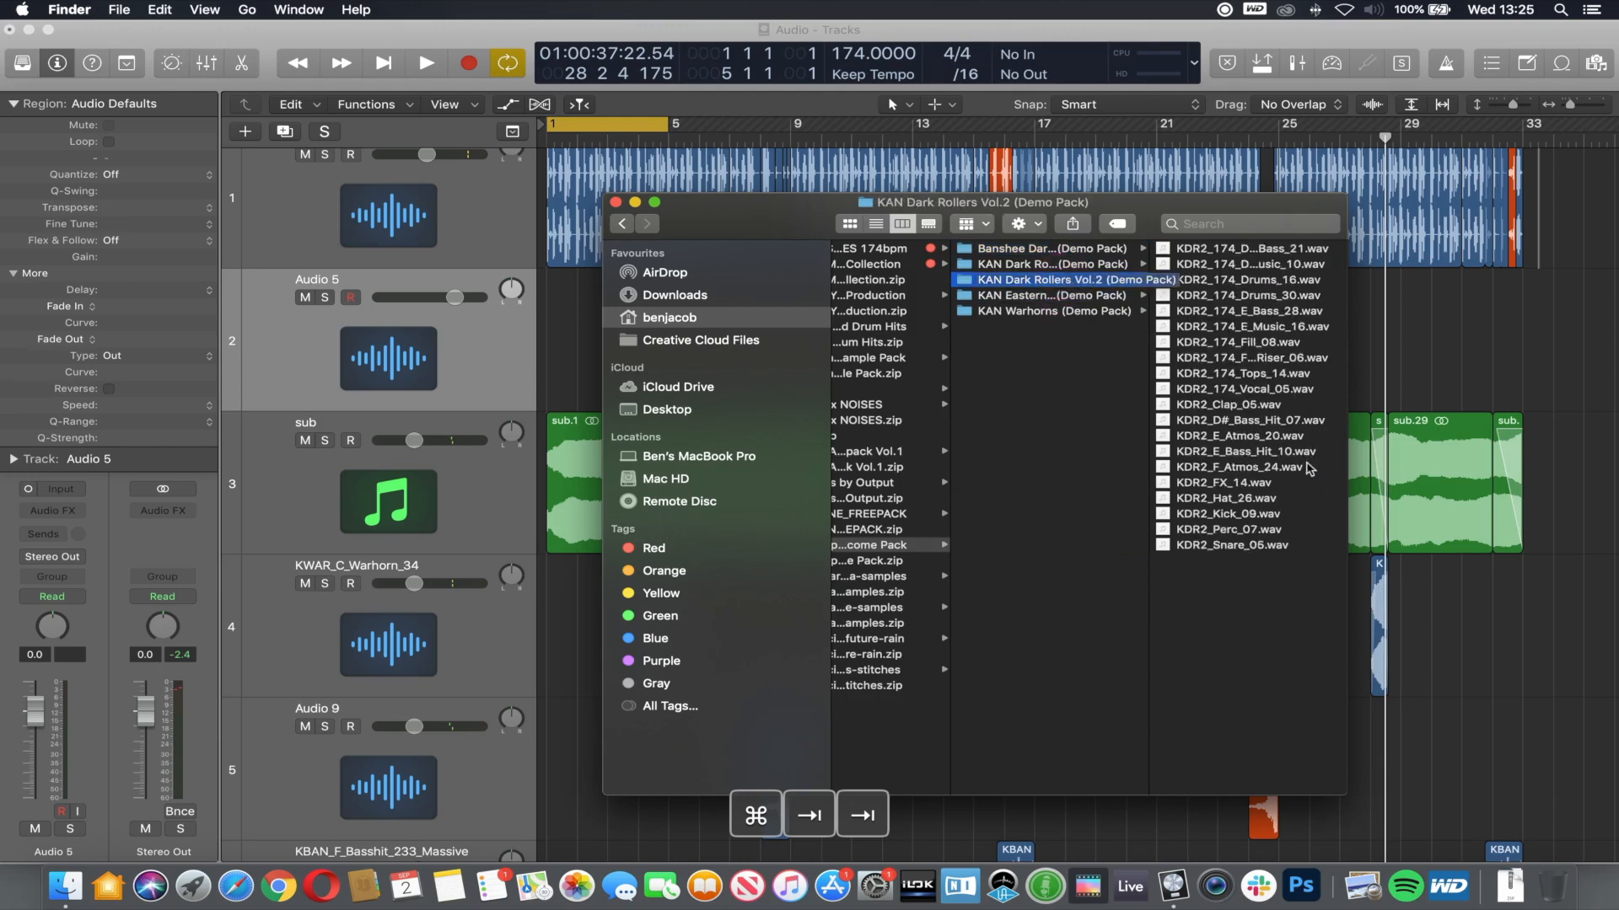
click(1265, 513)
key(space)
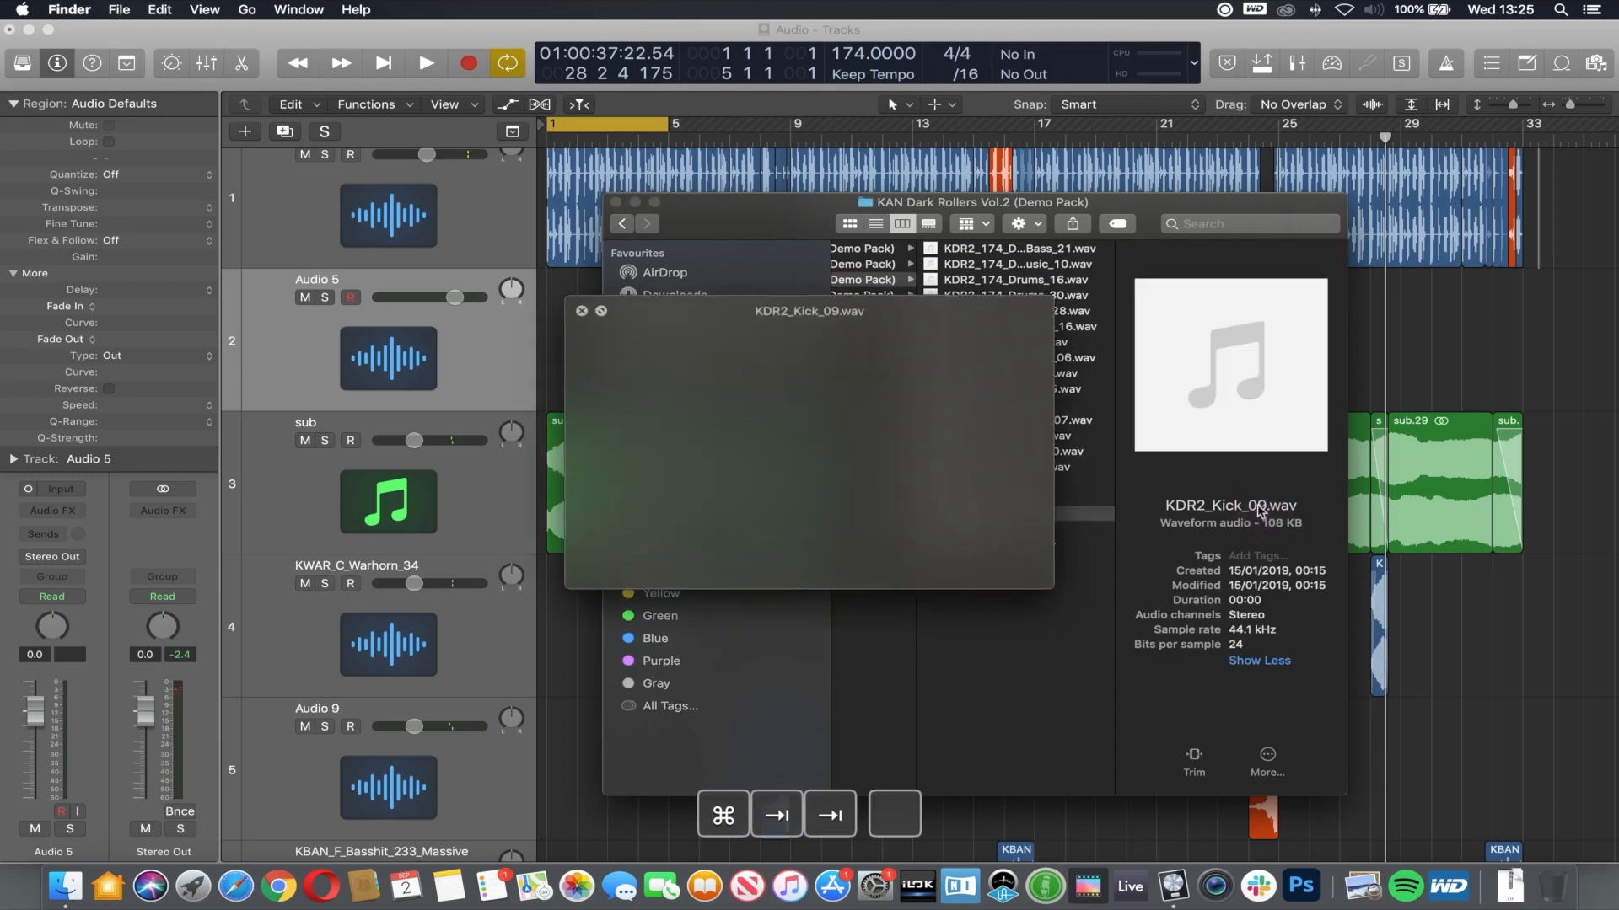
key(space)
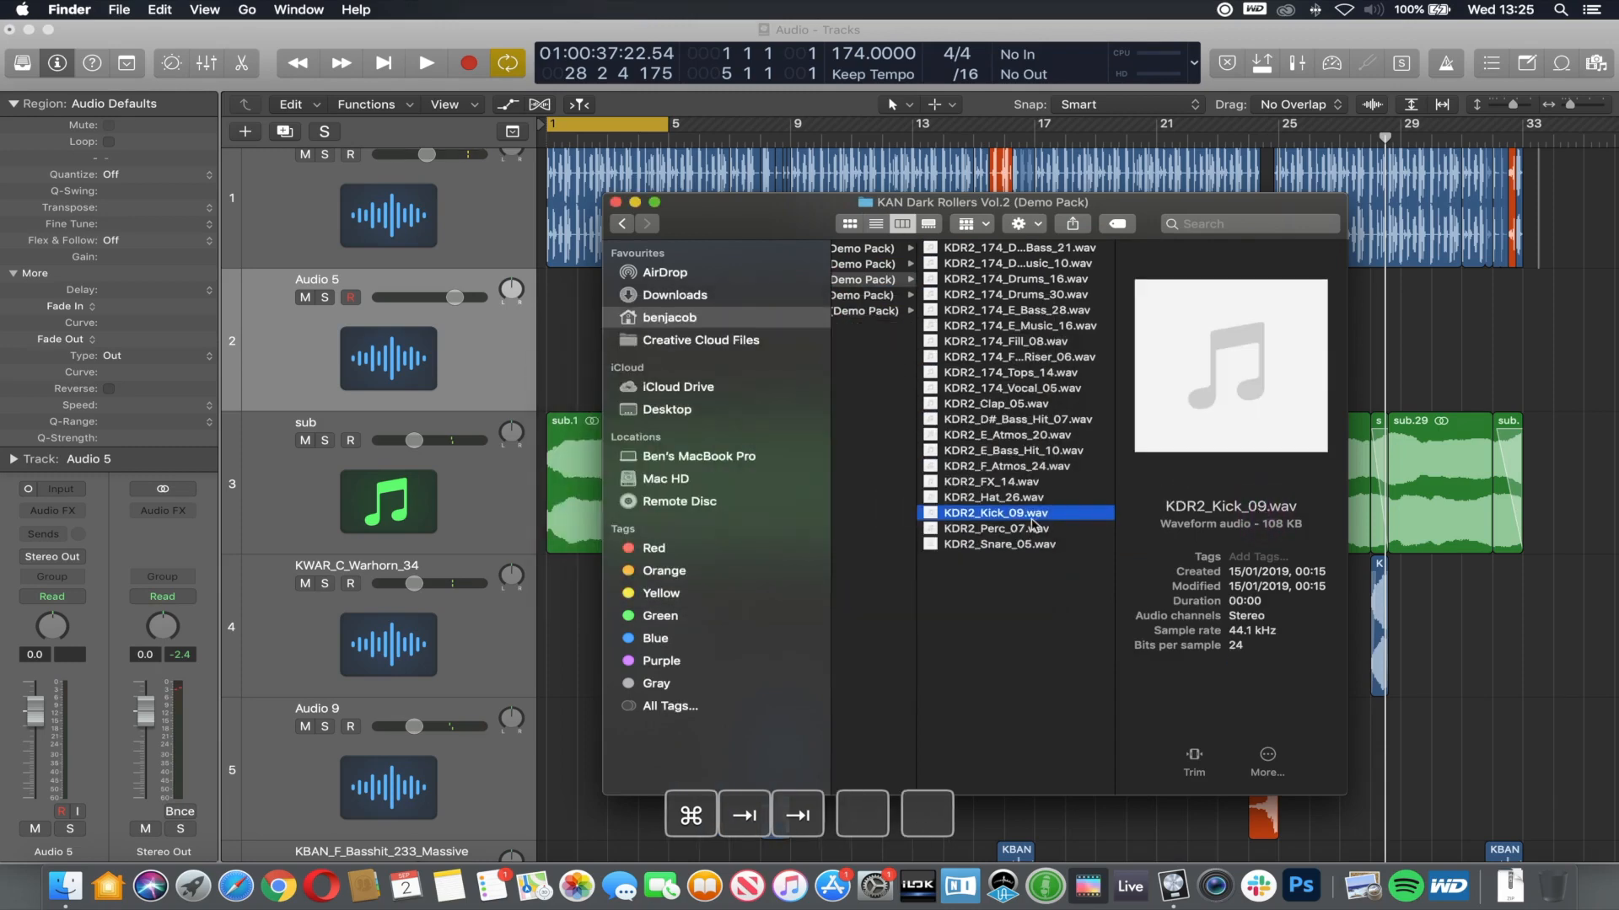
Step: Look through the KAN Eastern, KAN Warhorns and Banshee Dark Bass Hits demo pack folders
scroll(994, 312, left, 5)
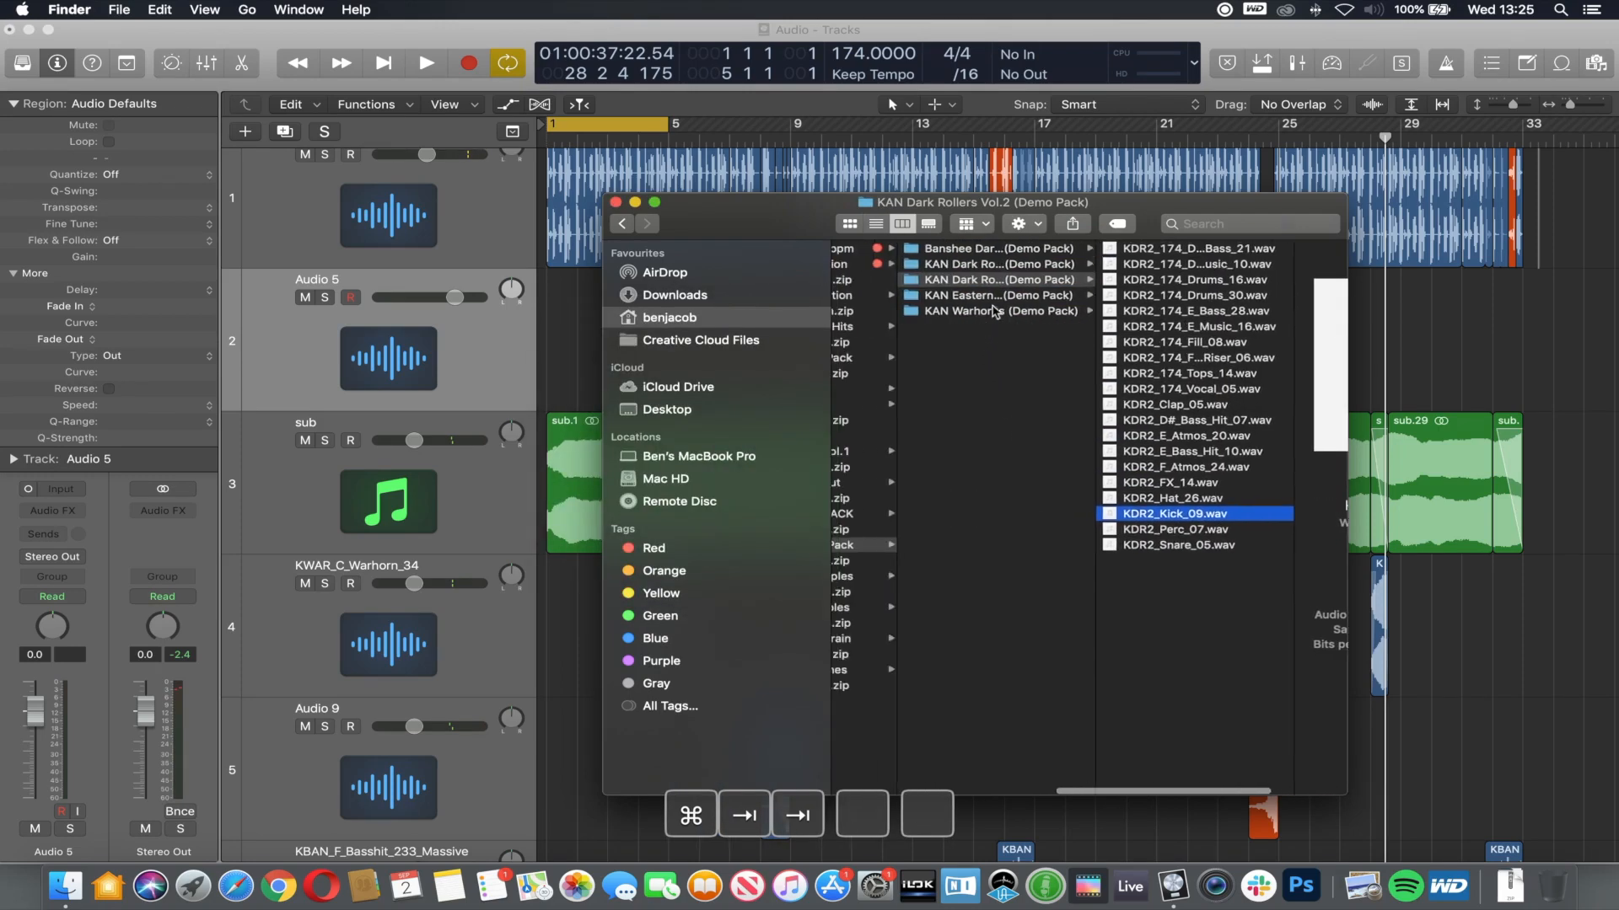
click(1002, 296)
click(992, 311)
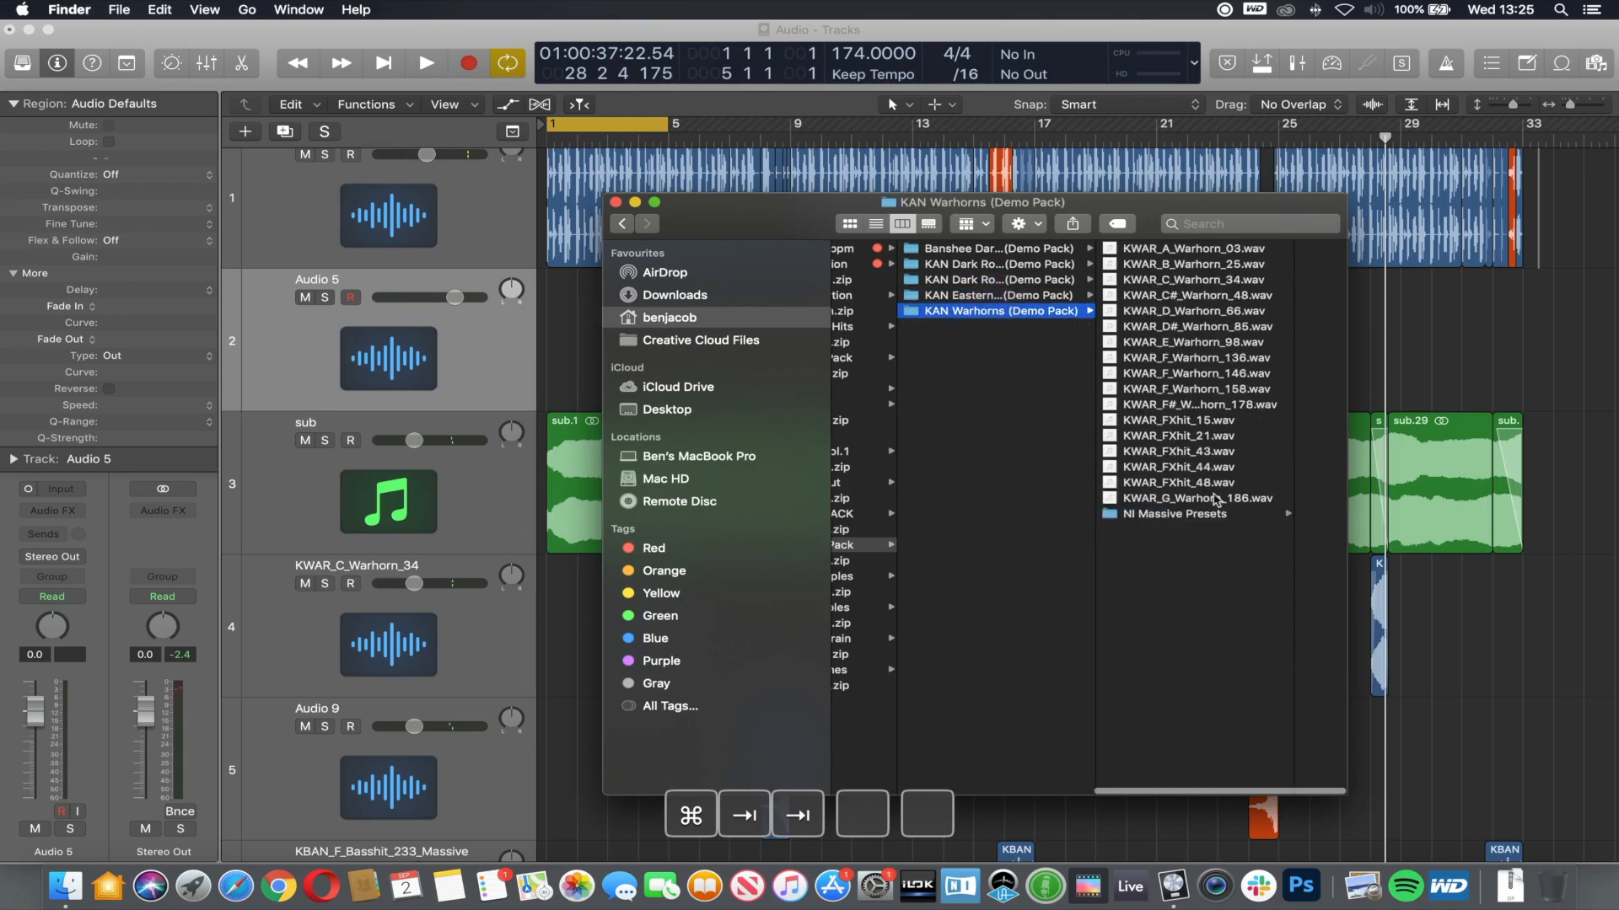
click(1003, 250)
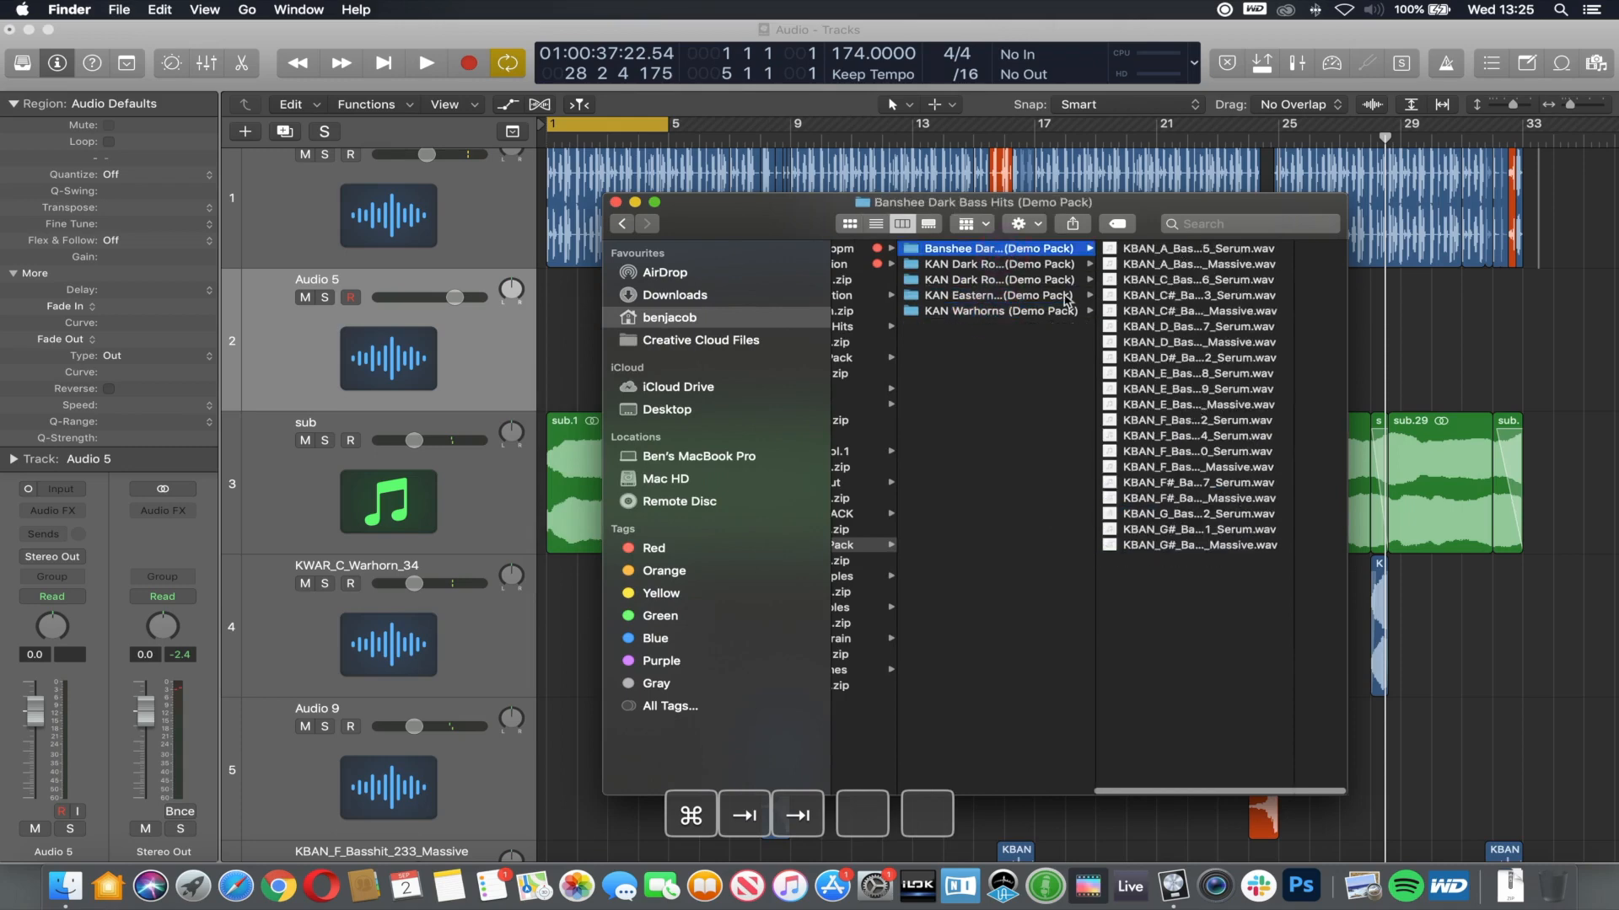
Step: Audition KDR1_Kick_12.wav and KDR1_Kick_15.wav from the KAN Dark Rollers Vol.1 folder
click(1021, 266)
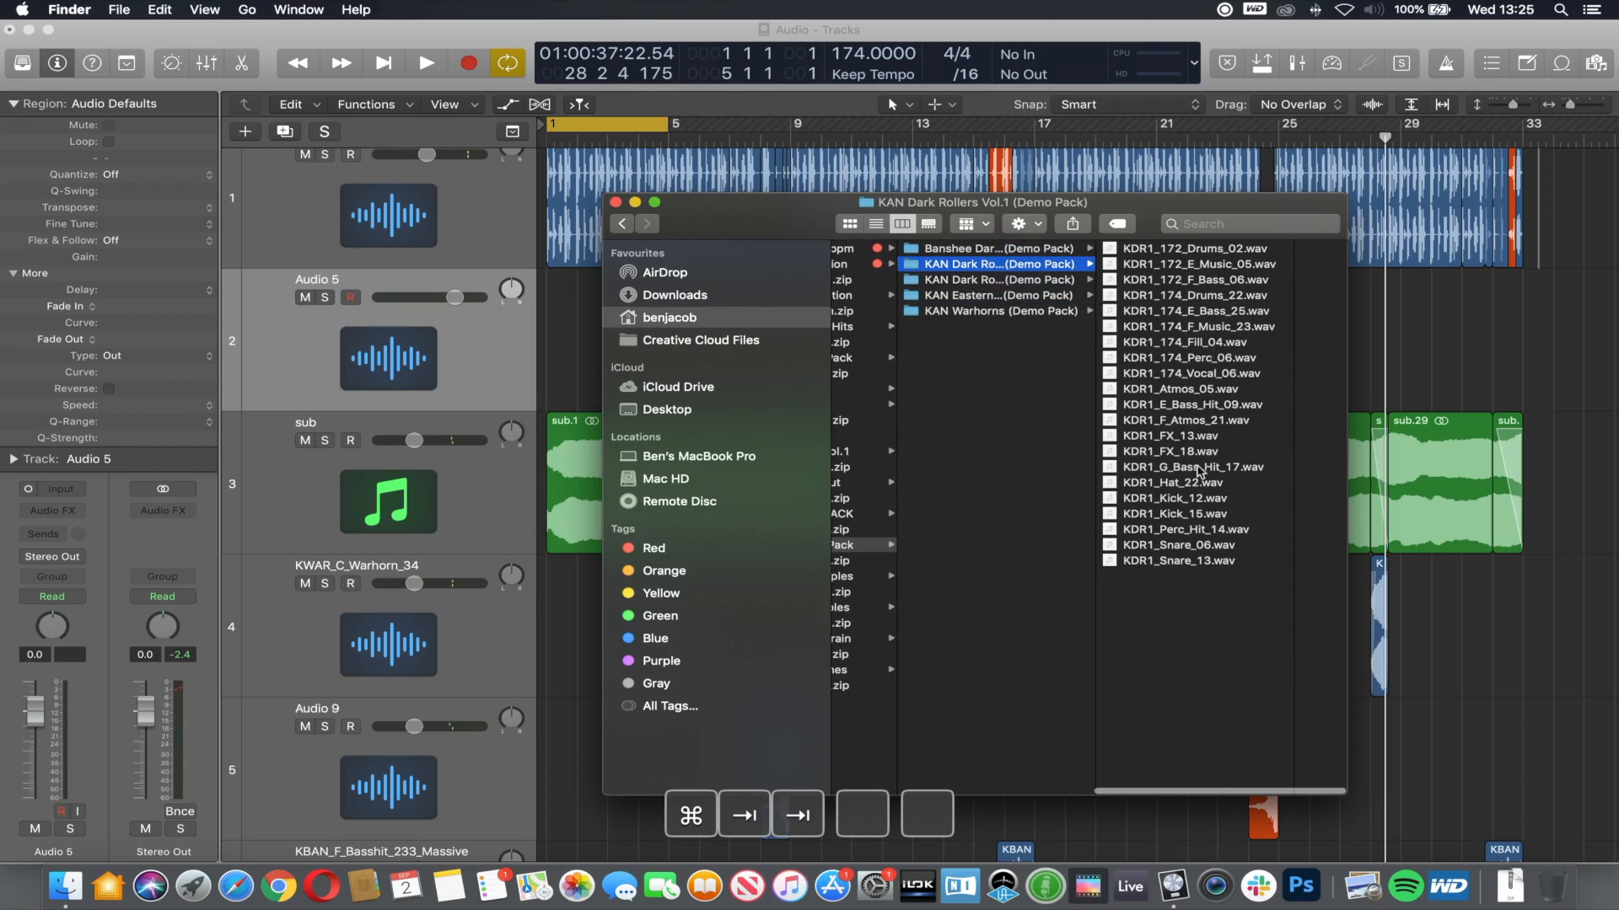
click(1191, 498)
key(space)
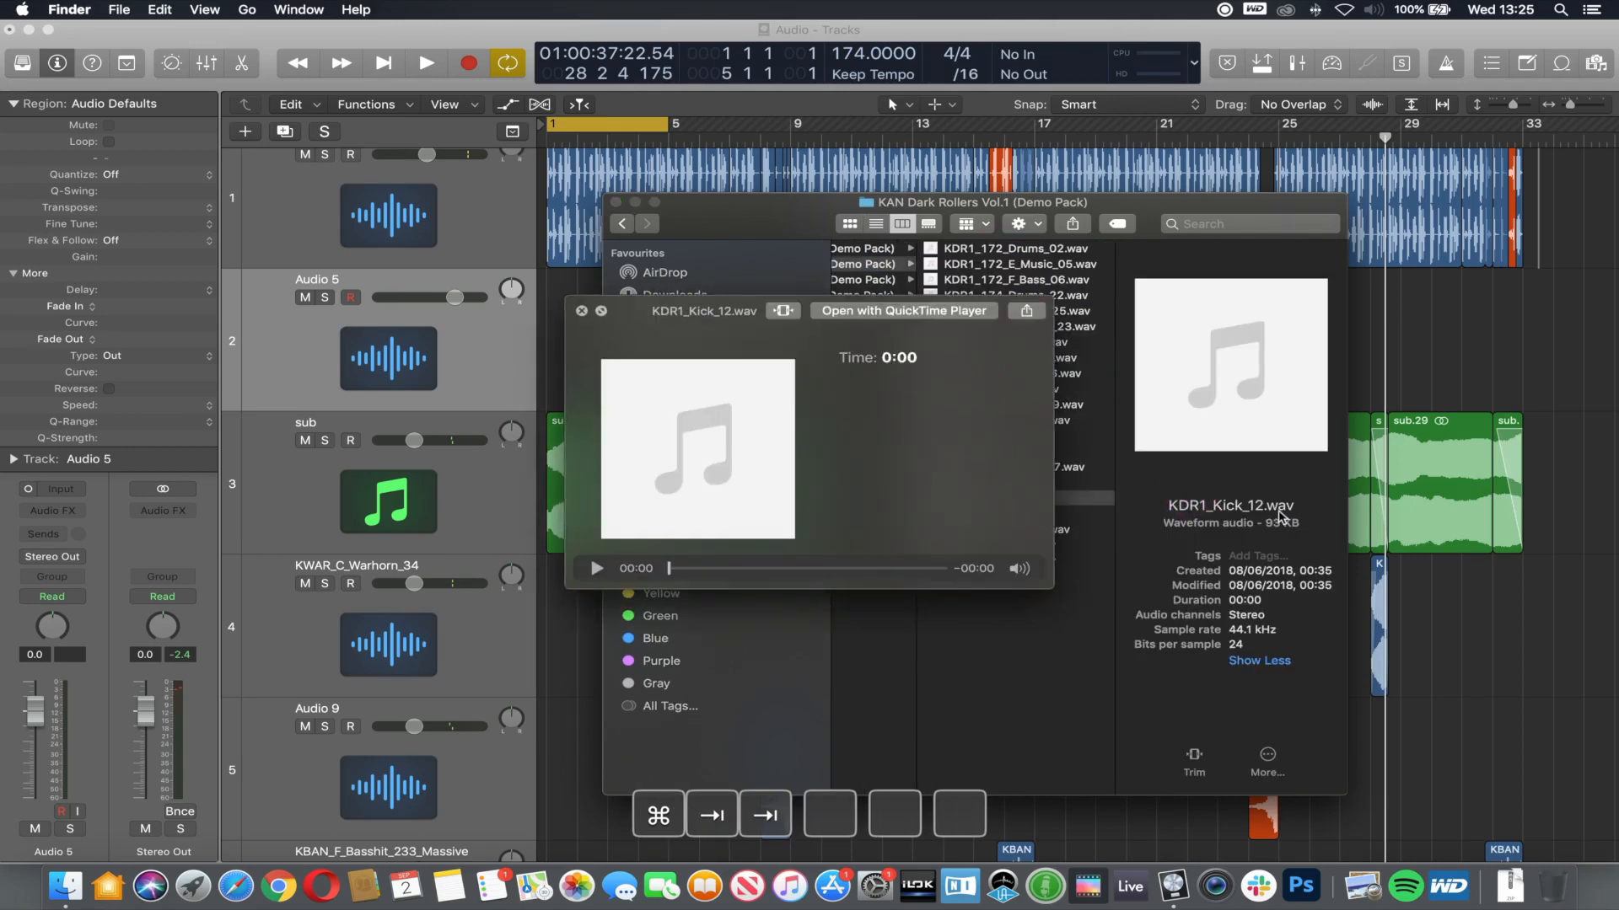
key(space)
click(1030, 525)
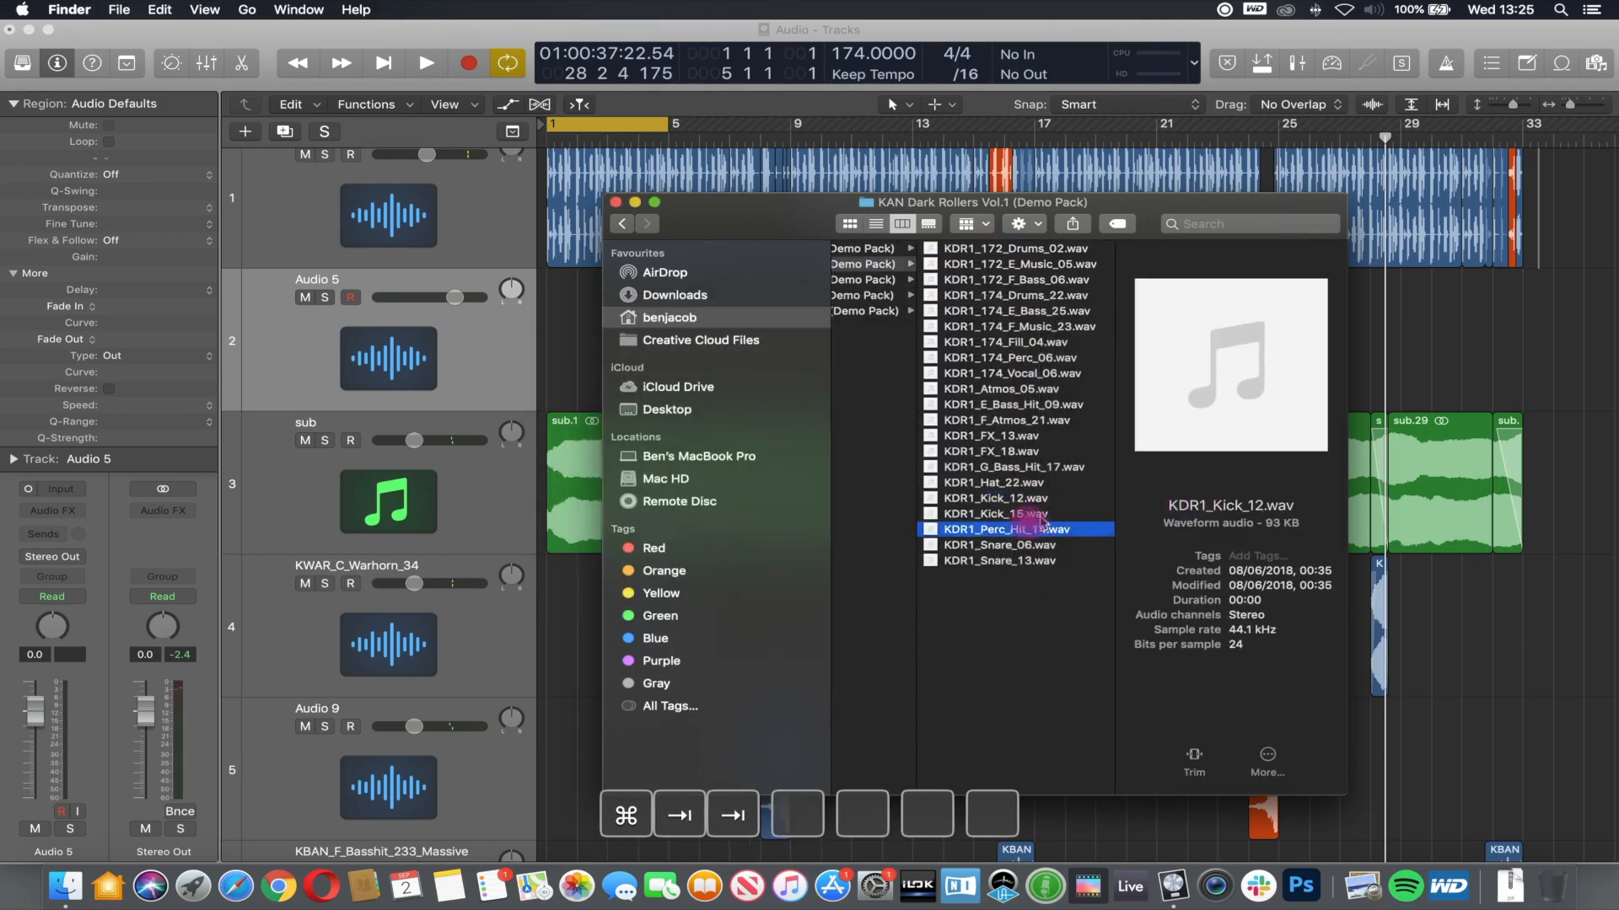
click(1038, 517)
key(space)
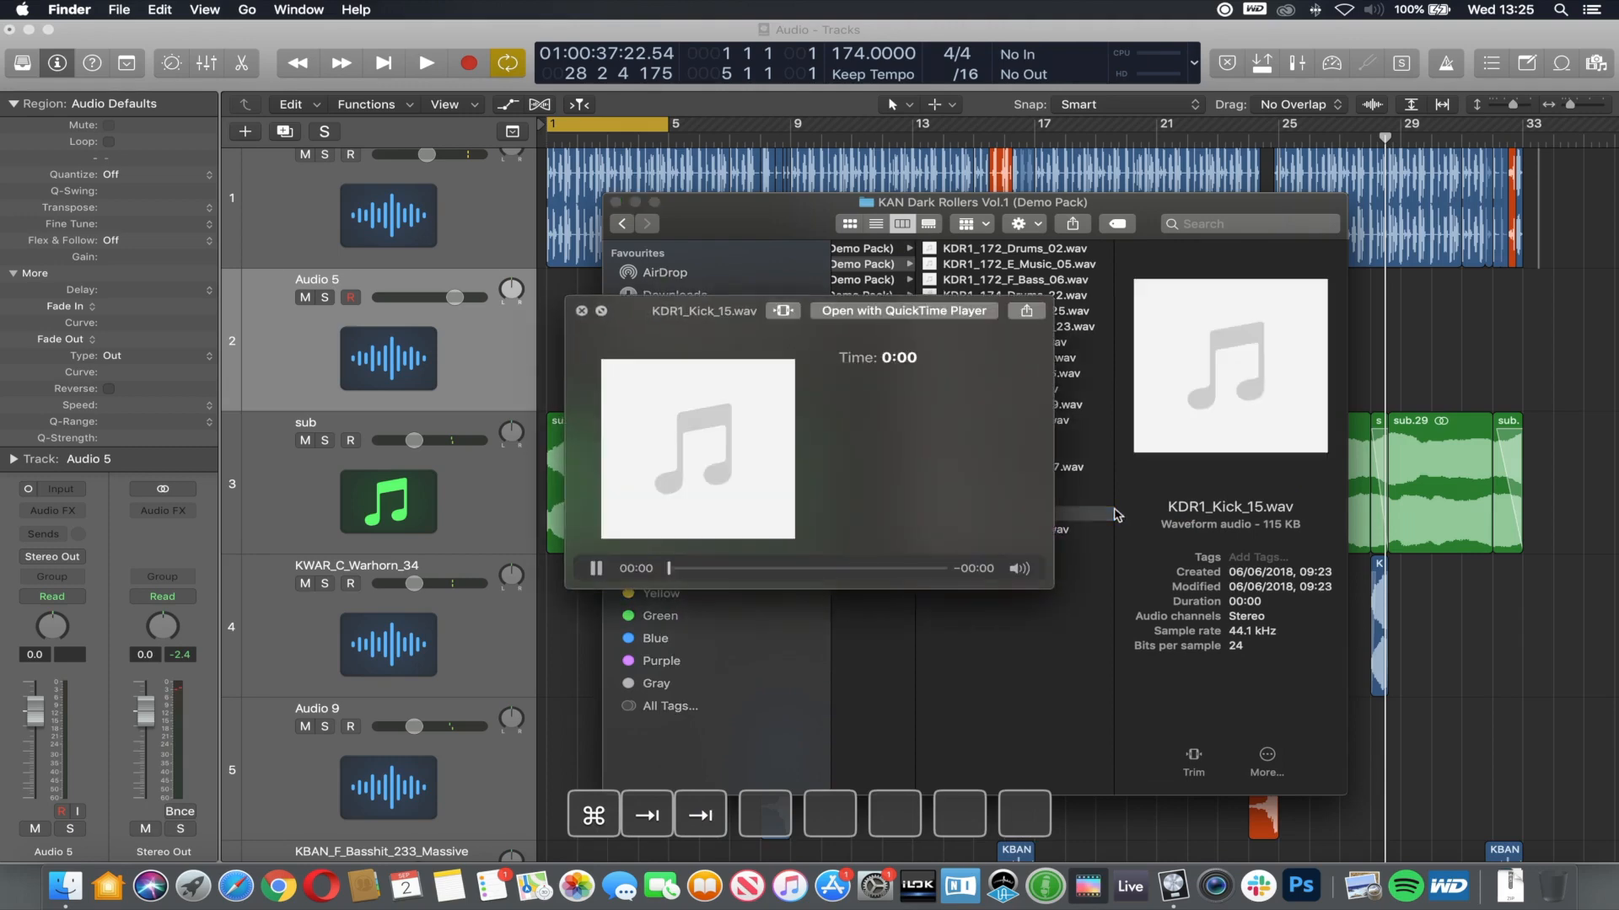
key(space)
Step: Open the KICKS folder of the CM DnB Collection 2010 inside the 24-Bit CM Collection samples
scroll(926, 453, left, 15)
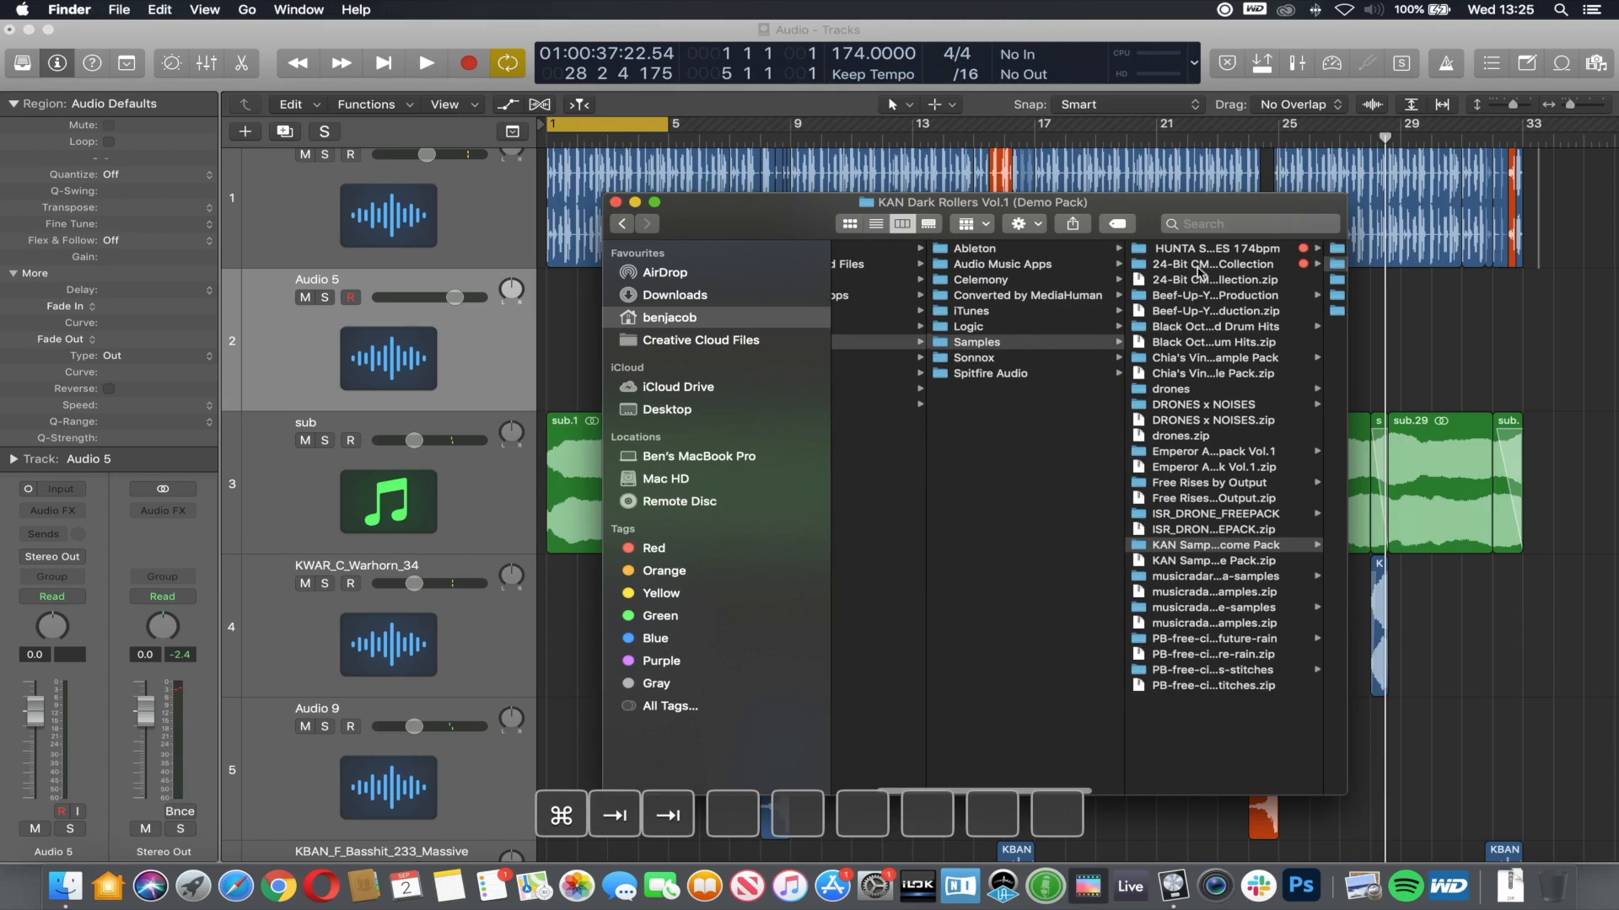
click(1199, 270)
click(1210, 250)
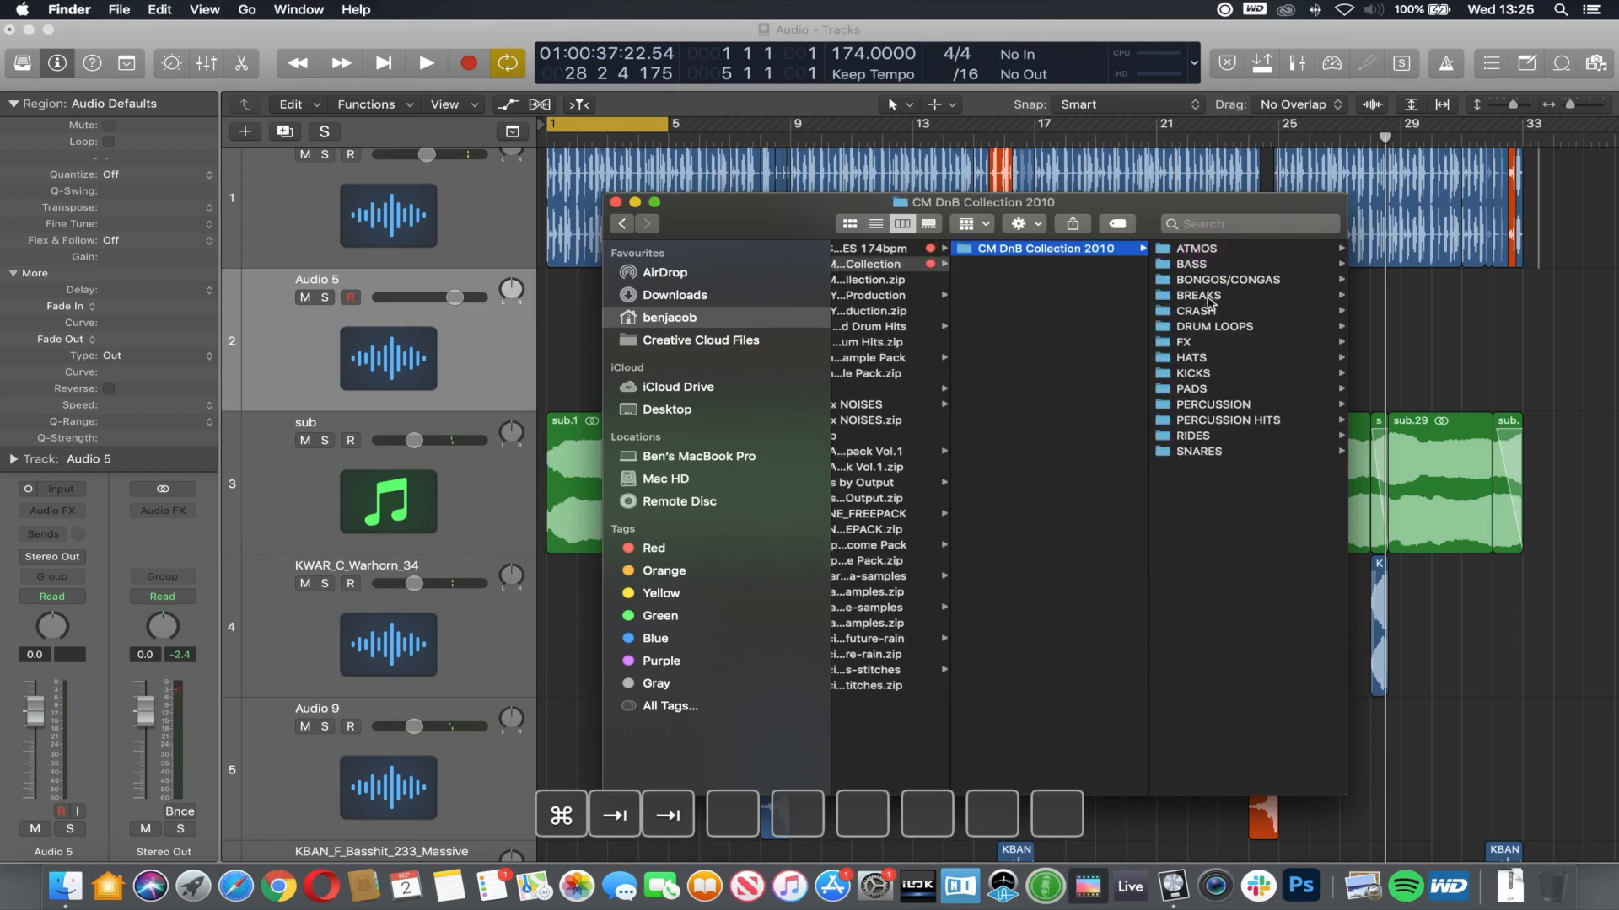
click(1207, 374)
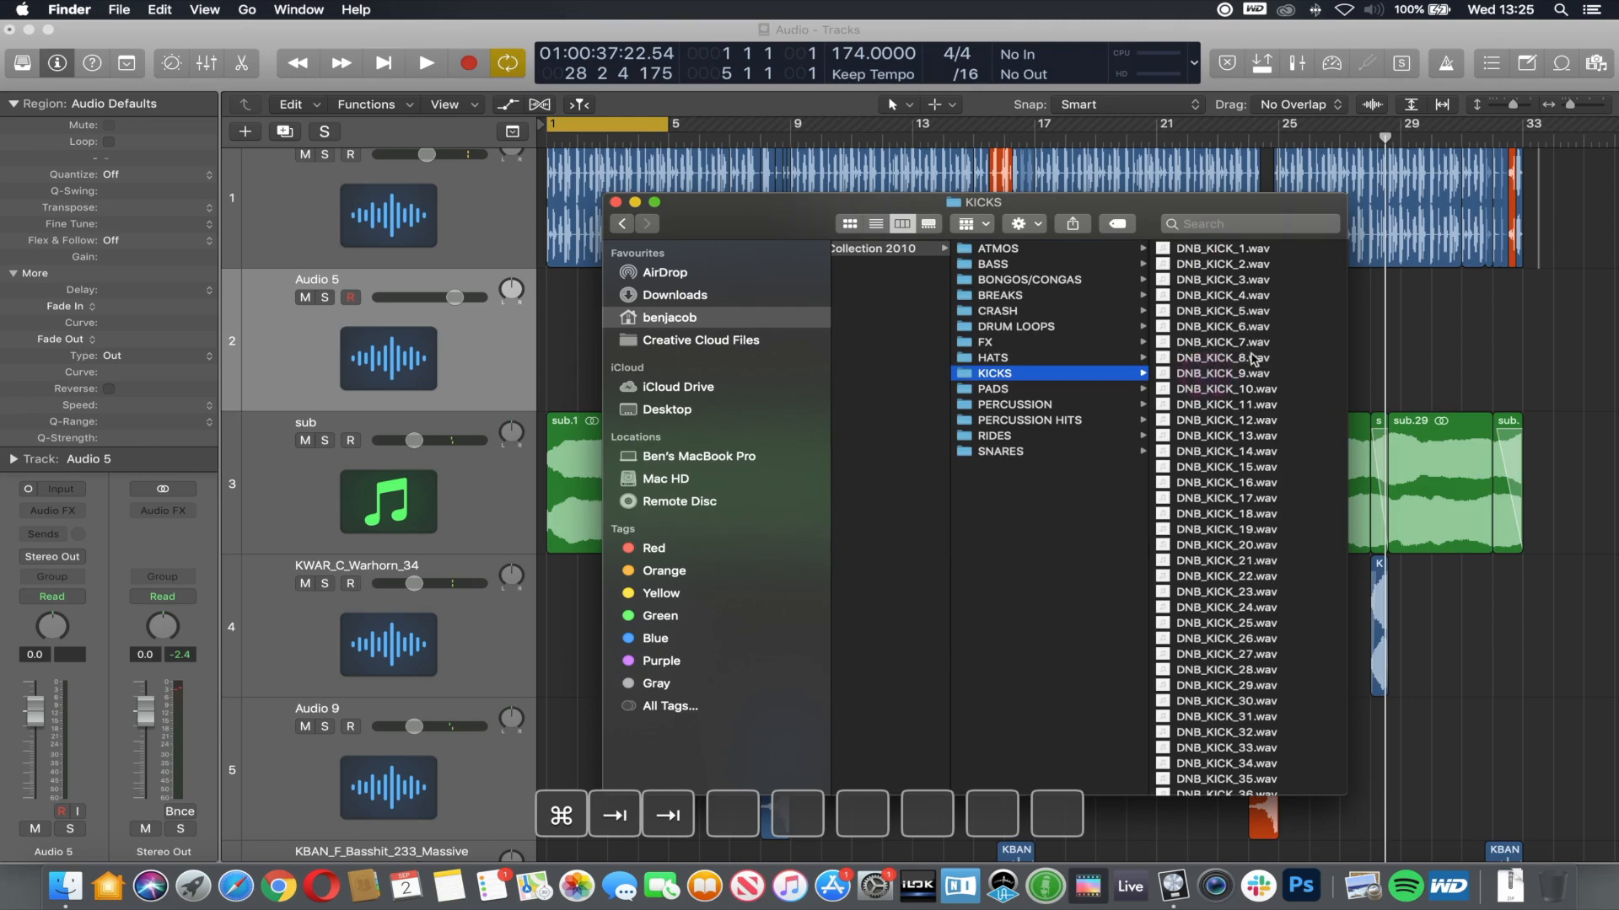
Step: Audition the samples DNB_KICK_5.wav, DNB_KICK_12.wav and DNB_KICK_20.wav
click(1241, 313)
key(space)
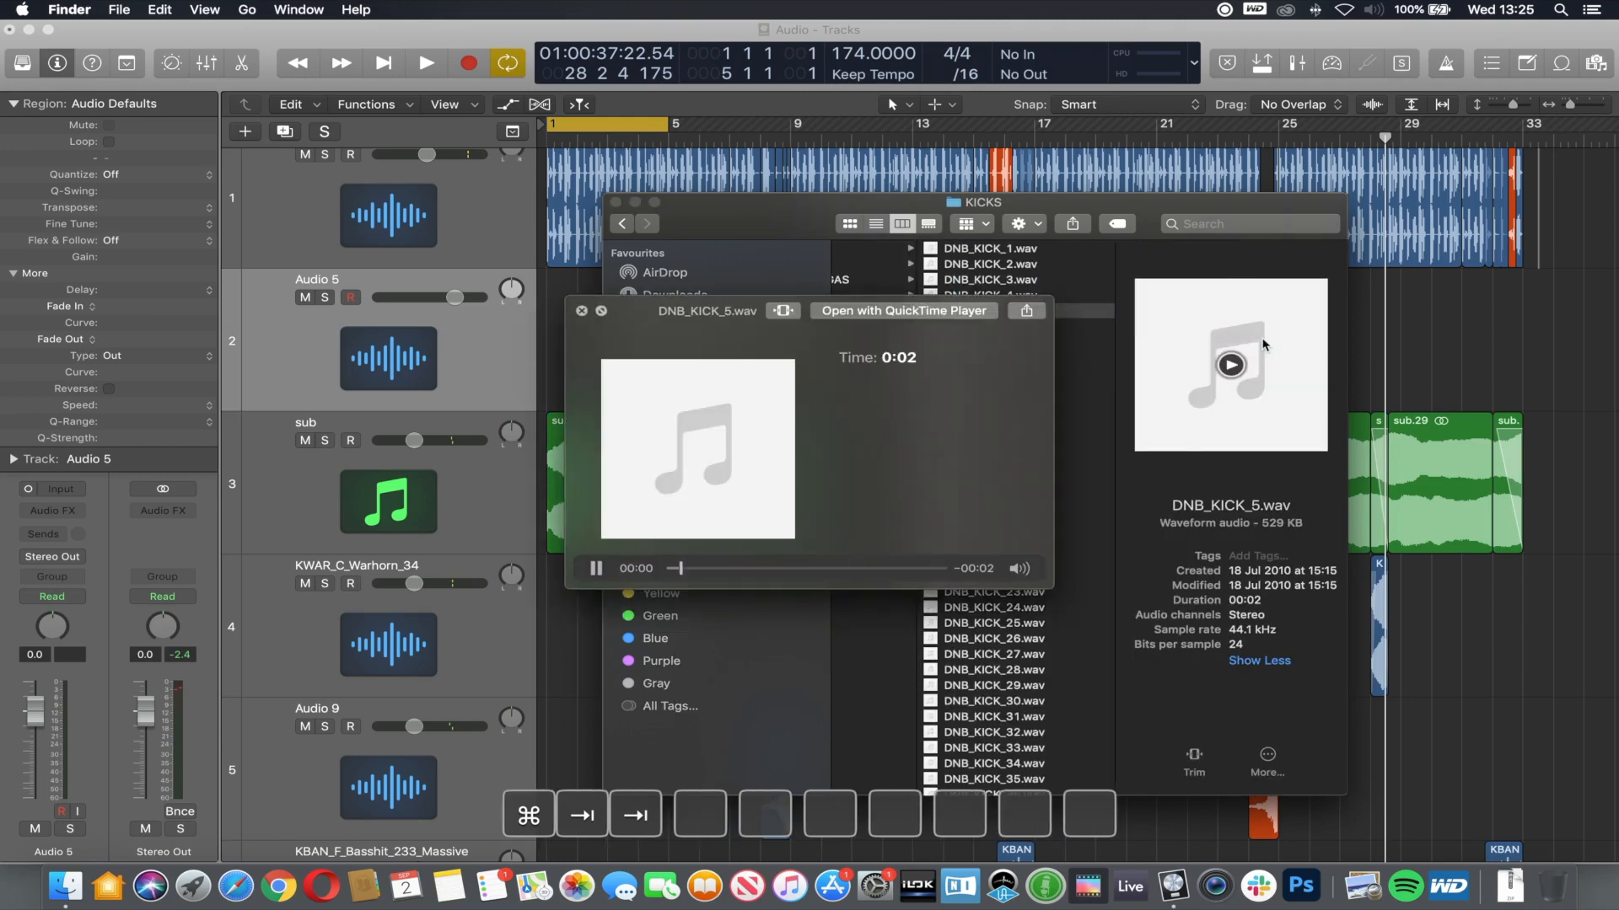
key(space)
click(1054, 420)
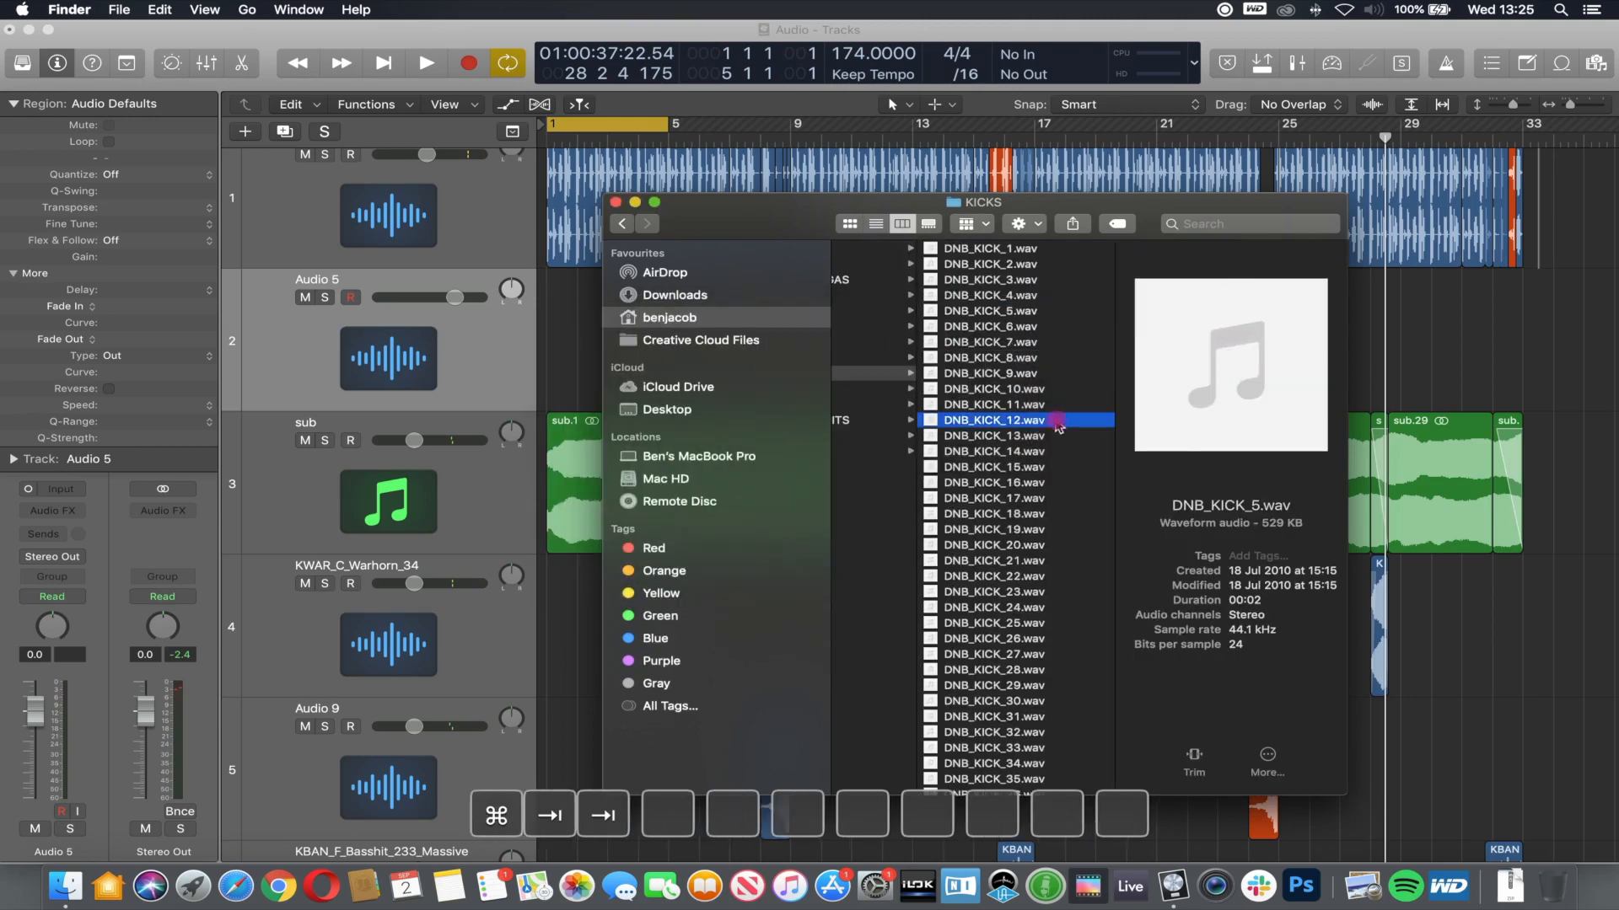
key(space)
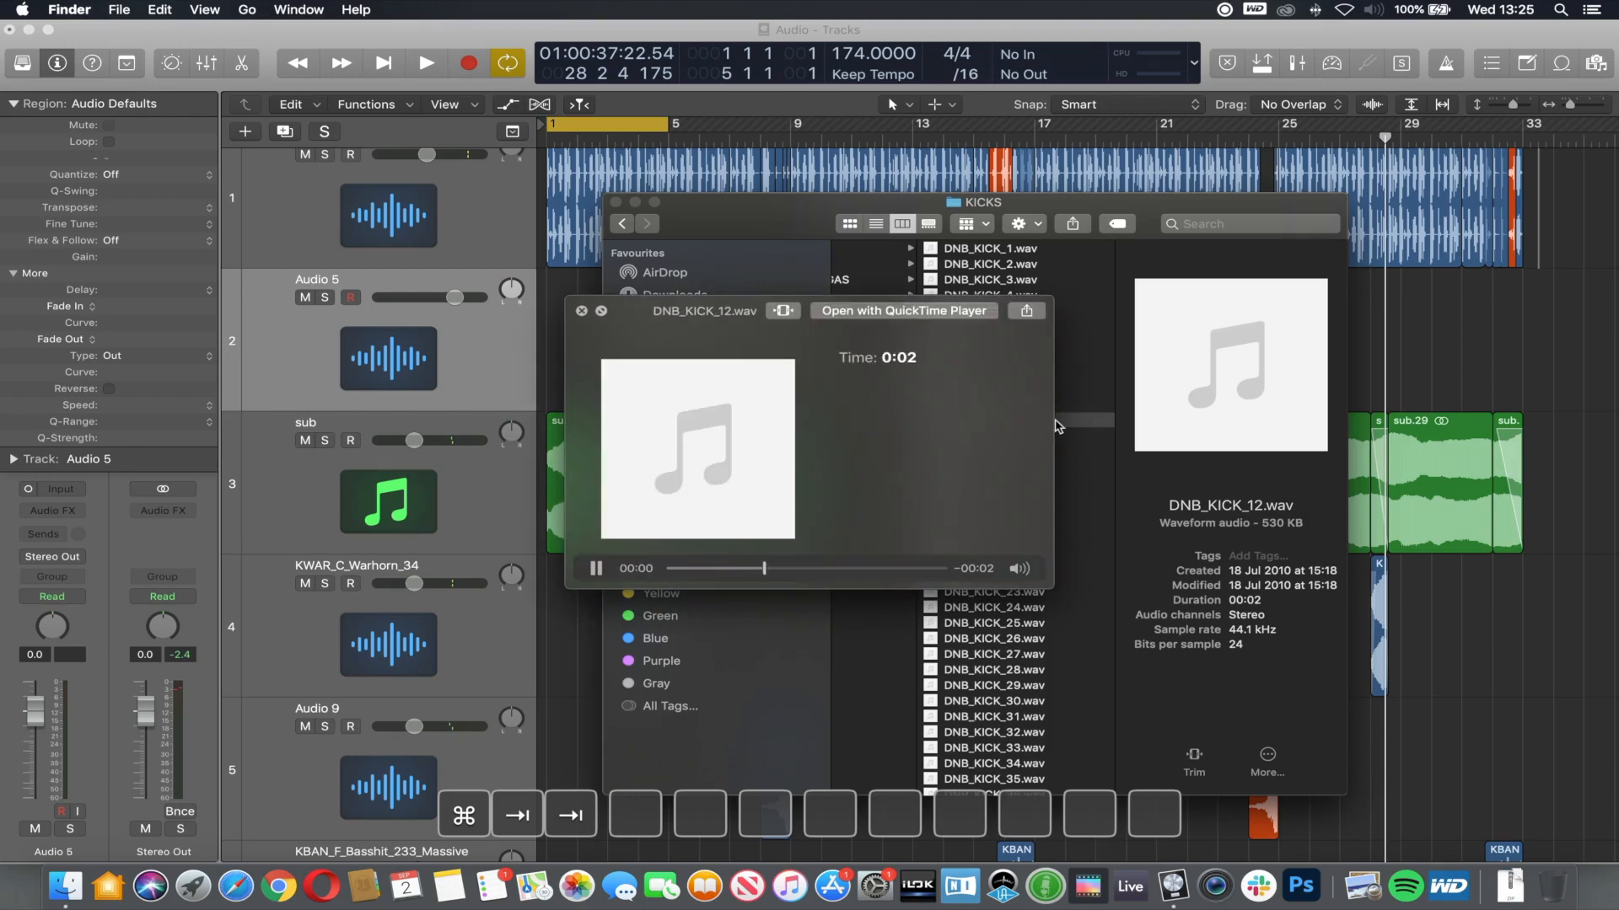
key(space)
click(1048, 542)
key(space)
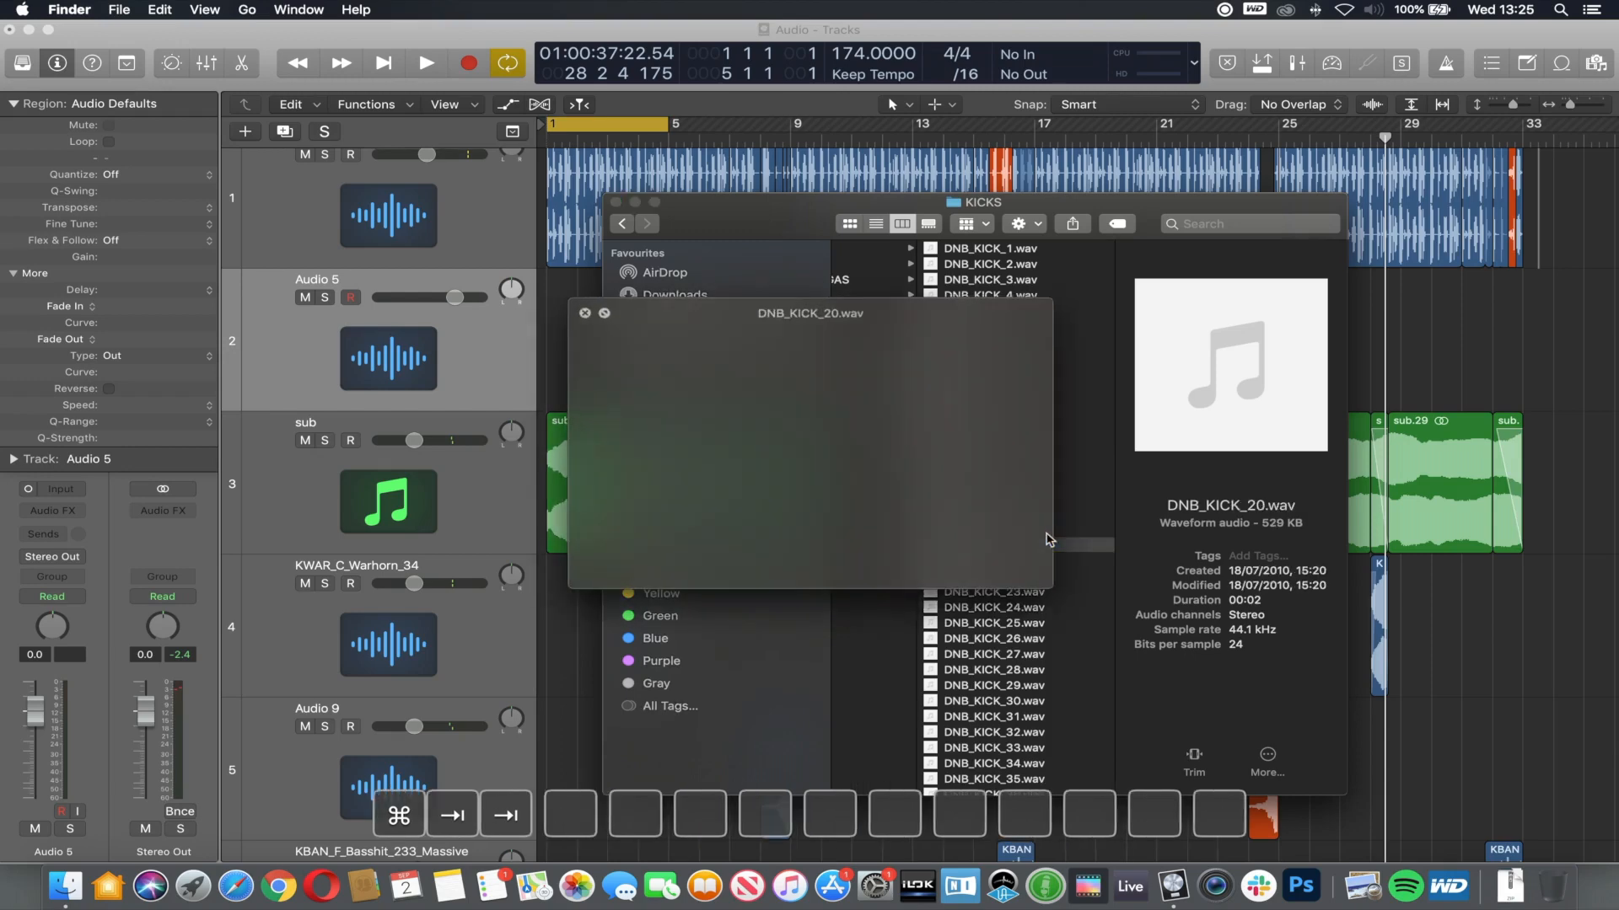
key(space)
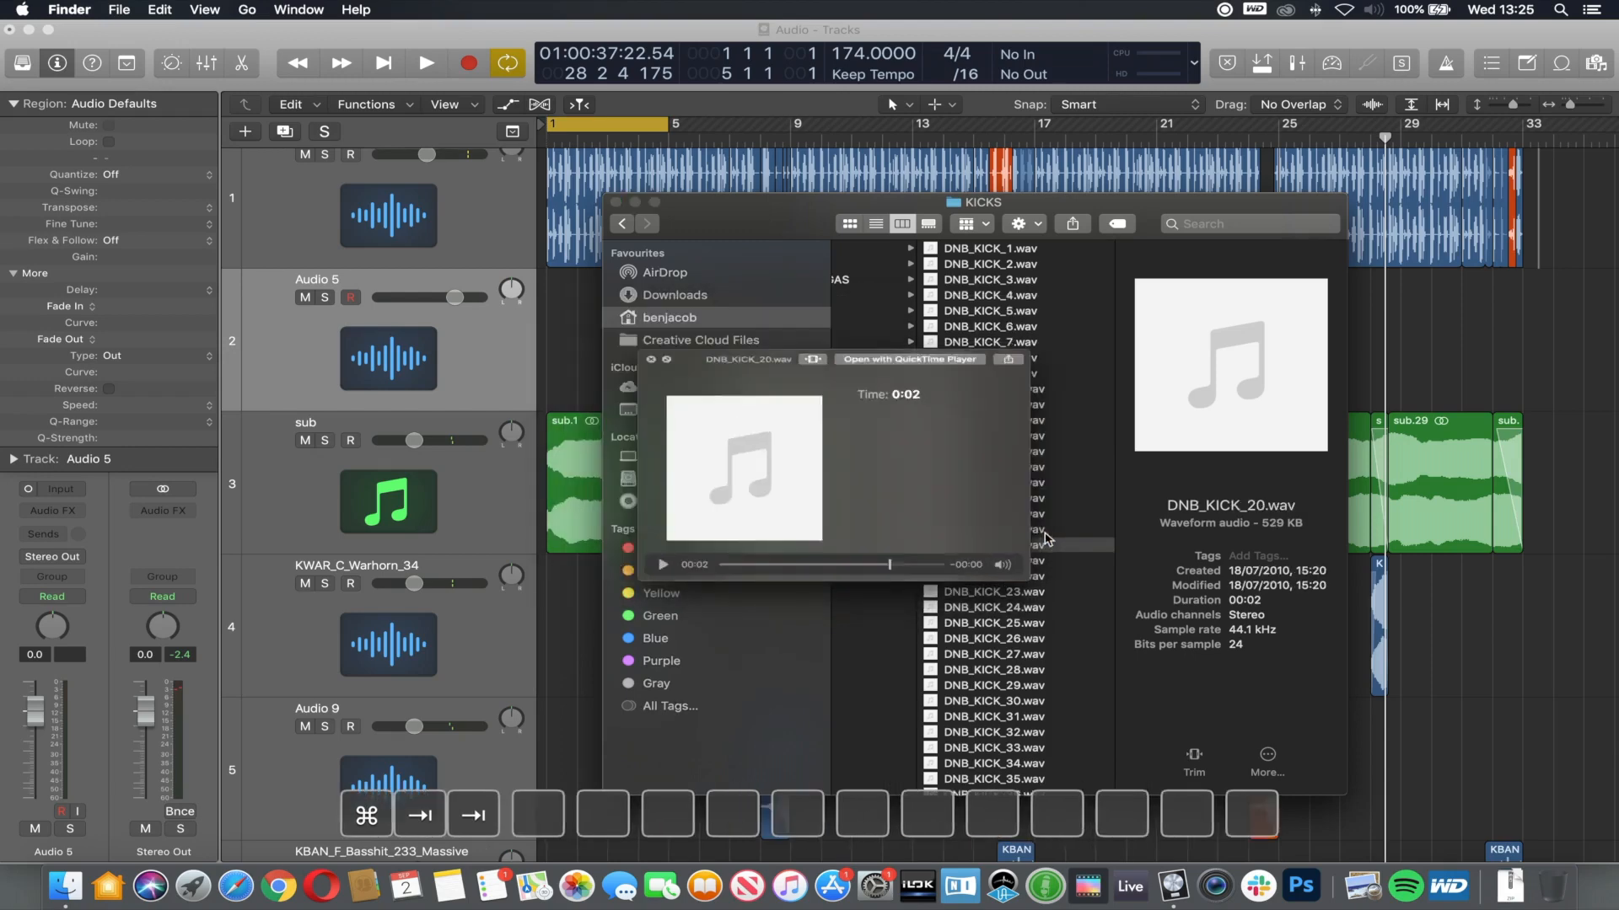
Step: Add DNB_KICK_20.wav from Finder at bar 1 of the empty track 2 in Logic Pro X and trim off its silent tail
key(super+Tab)
drag(1005, 549, 540, 325)
drag(739, 507, 426, 193)
drag(693, 585, 571, 582)
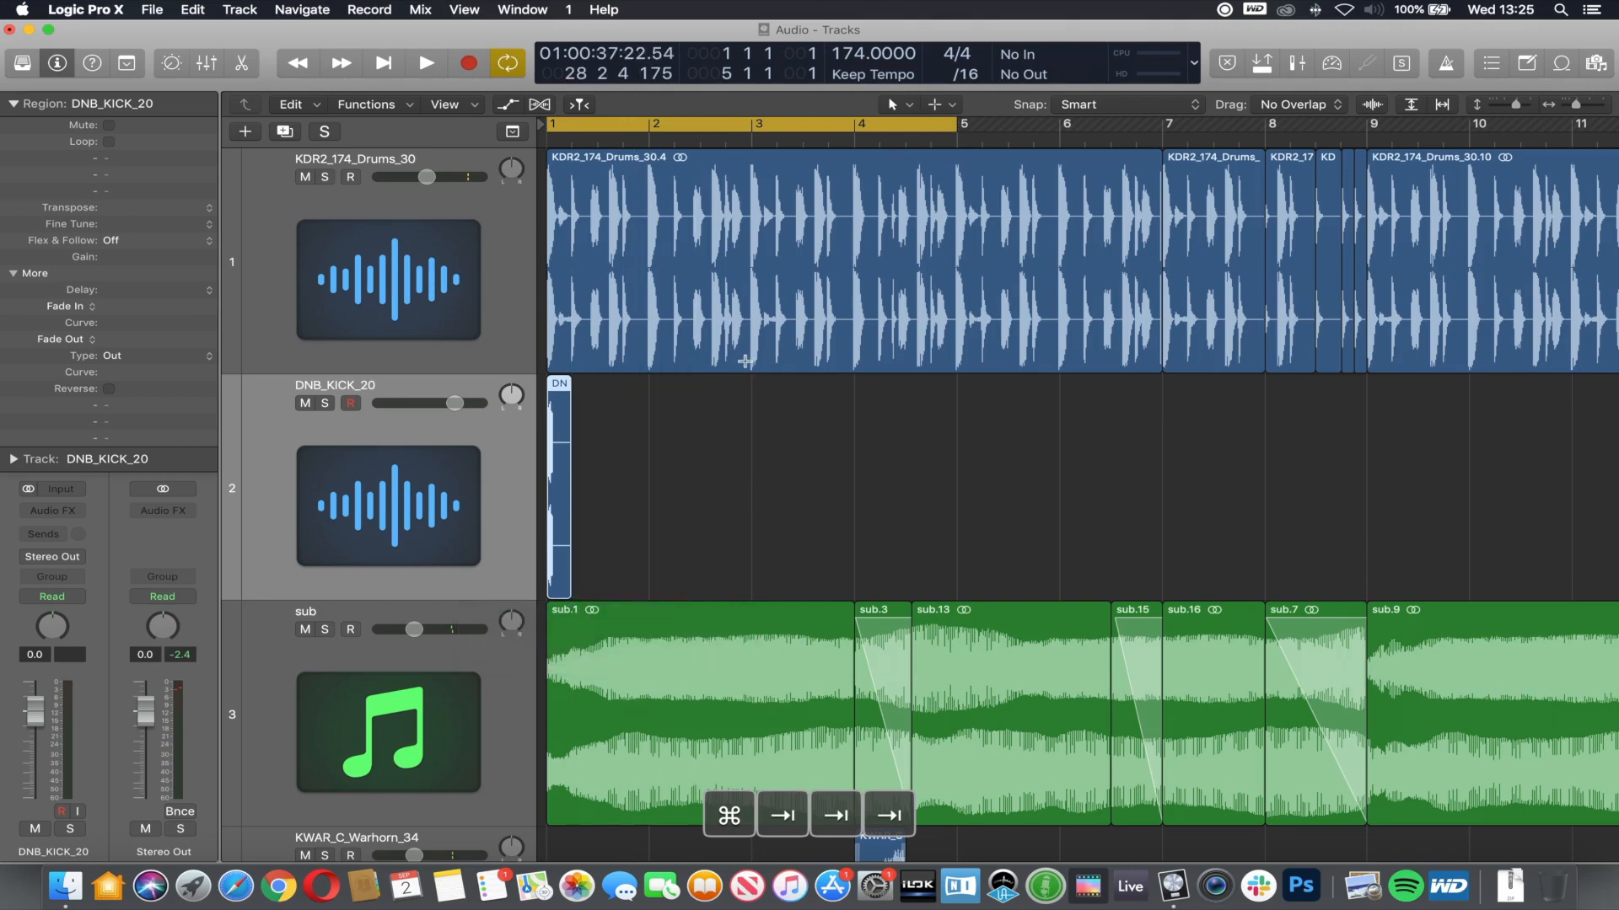
drag(688, 571, 547, 354)
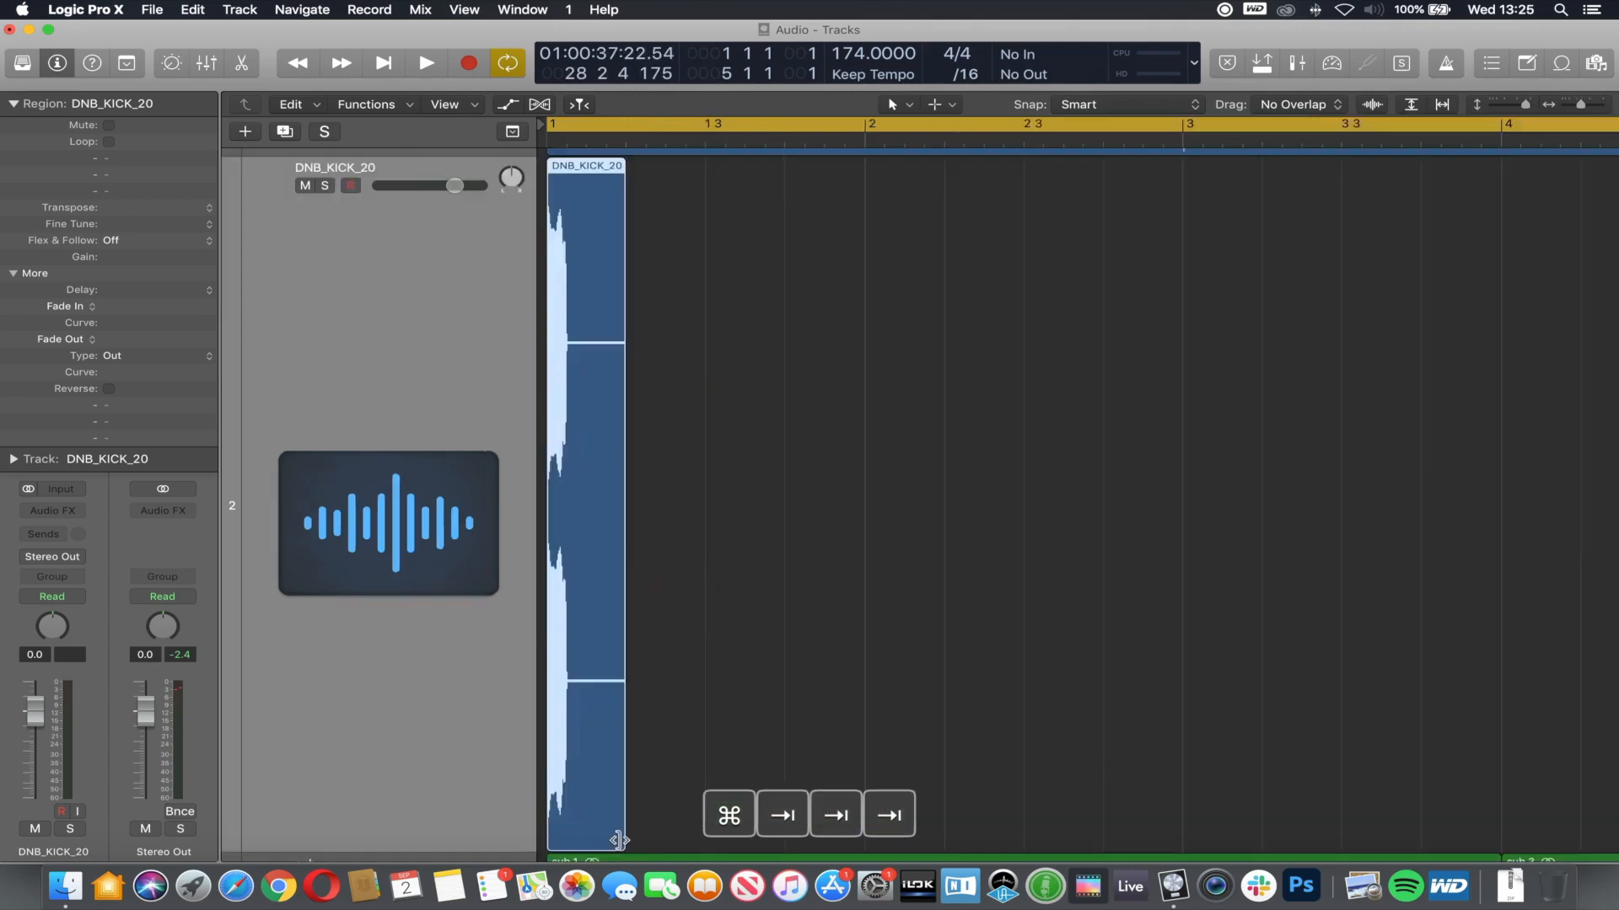
drag(597, 840, 564, 839)
key(z)
key(grave)
click(762, 550)
Step: Lower the DNB_KICK_20 track's volume to -10.0 dB and play the first bar to hear the layered kick
ctrl+alt+click(834, 511)
ctrl+alt+click(834, 512)
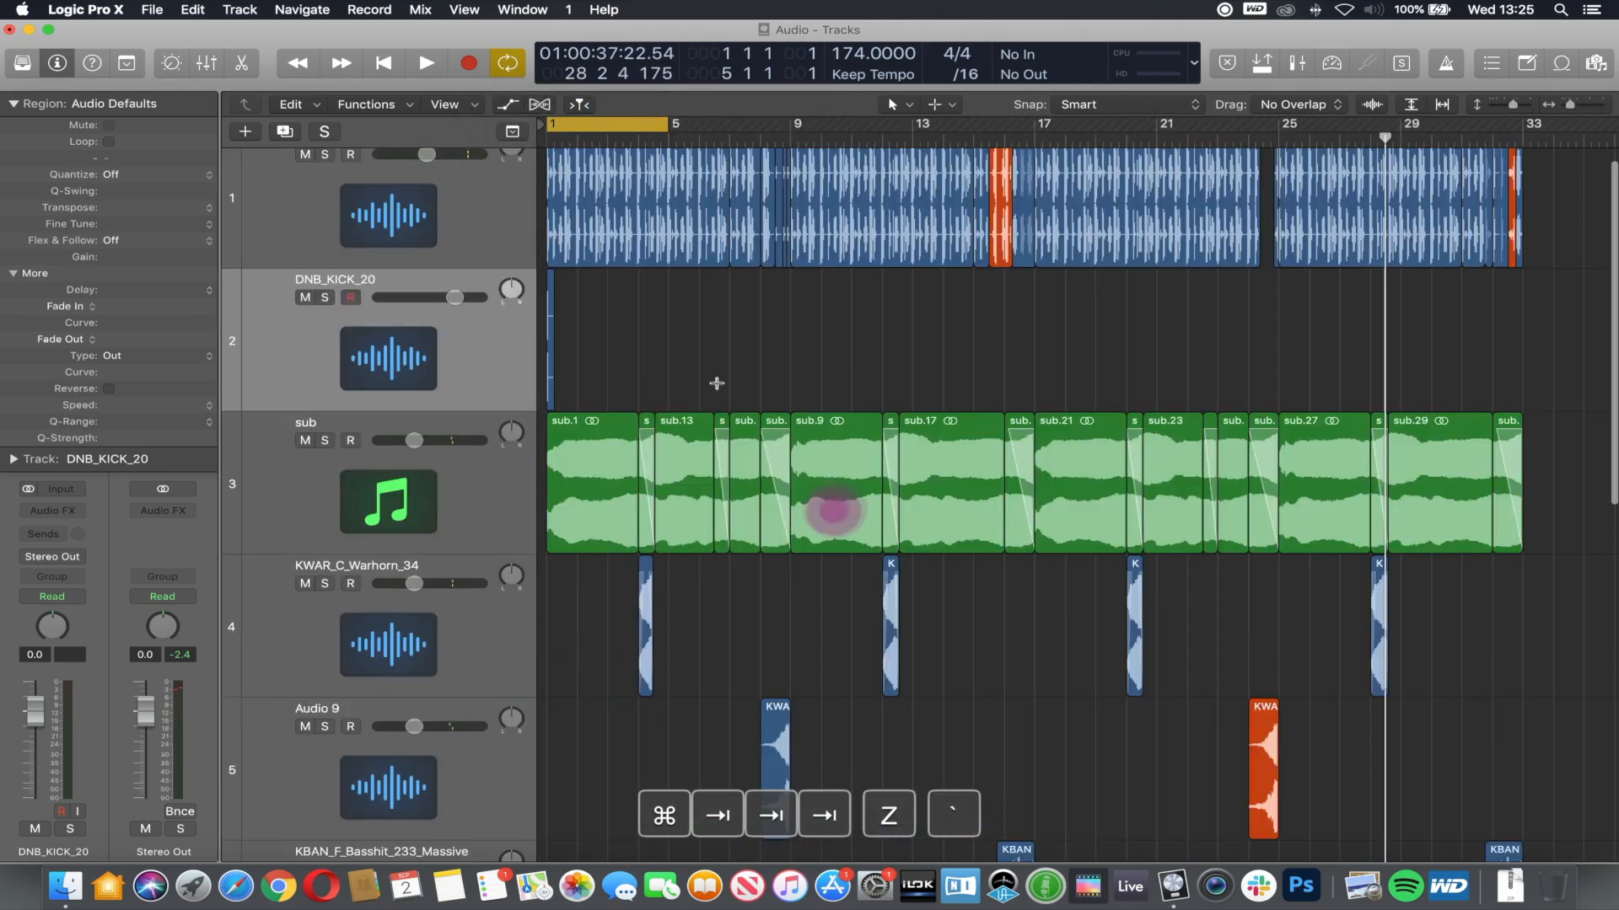
drag(452, 301, 419, 301)
ctrl+alt+click(749, 411)
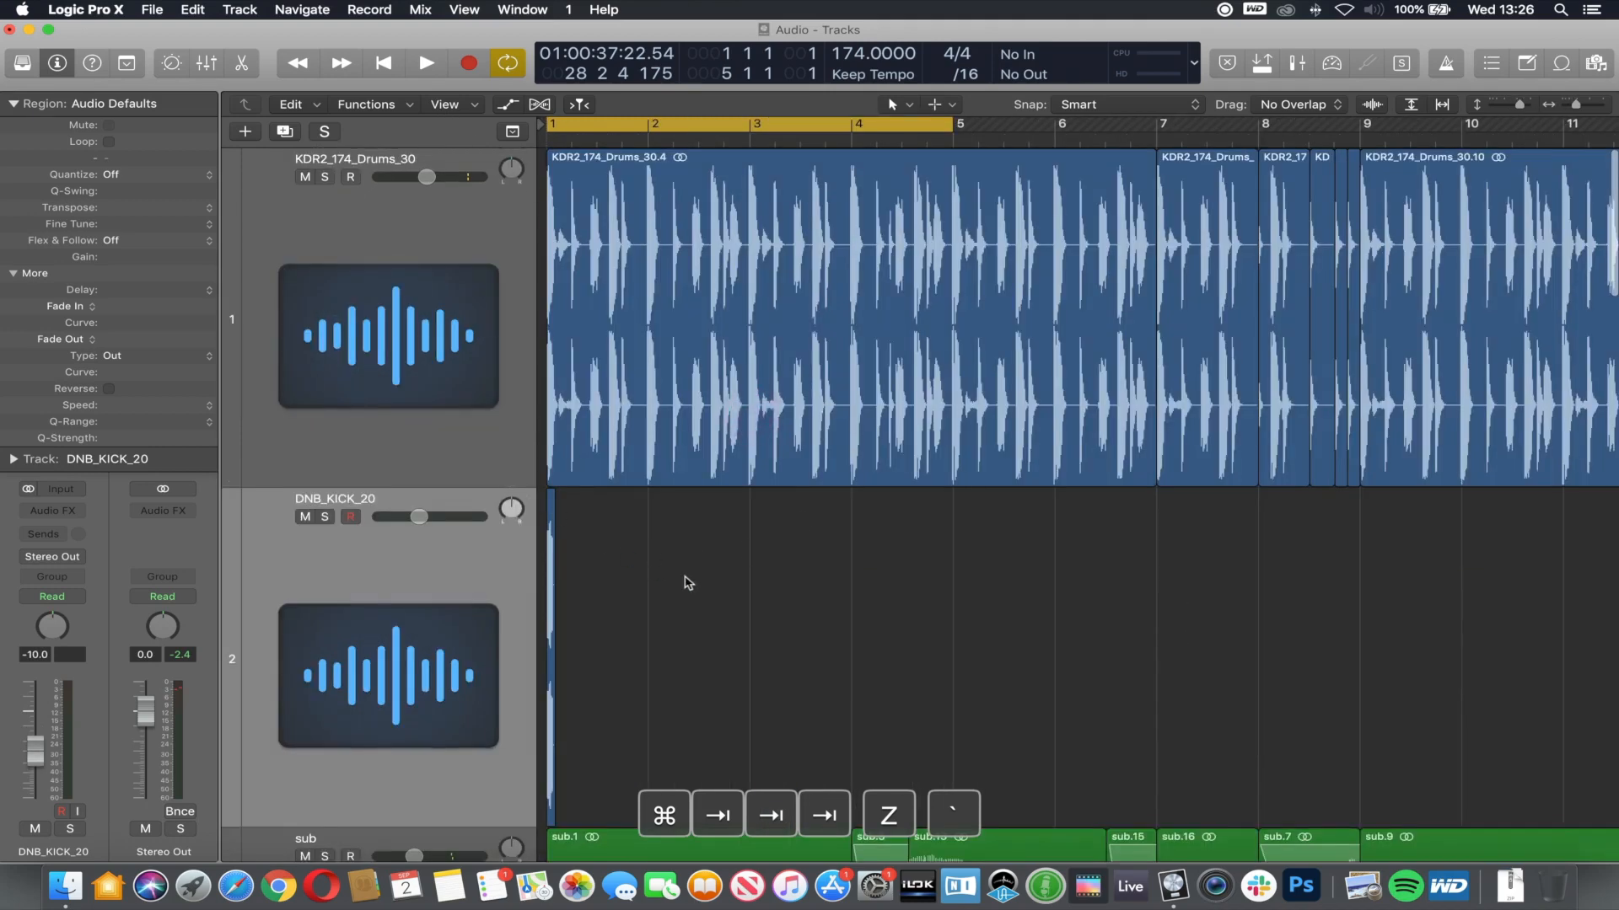
key(space)
key(space)
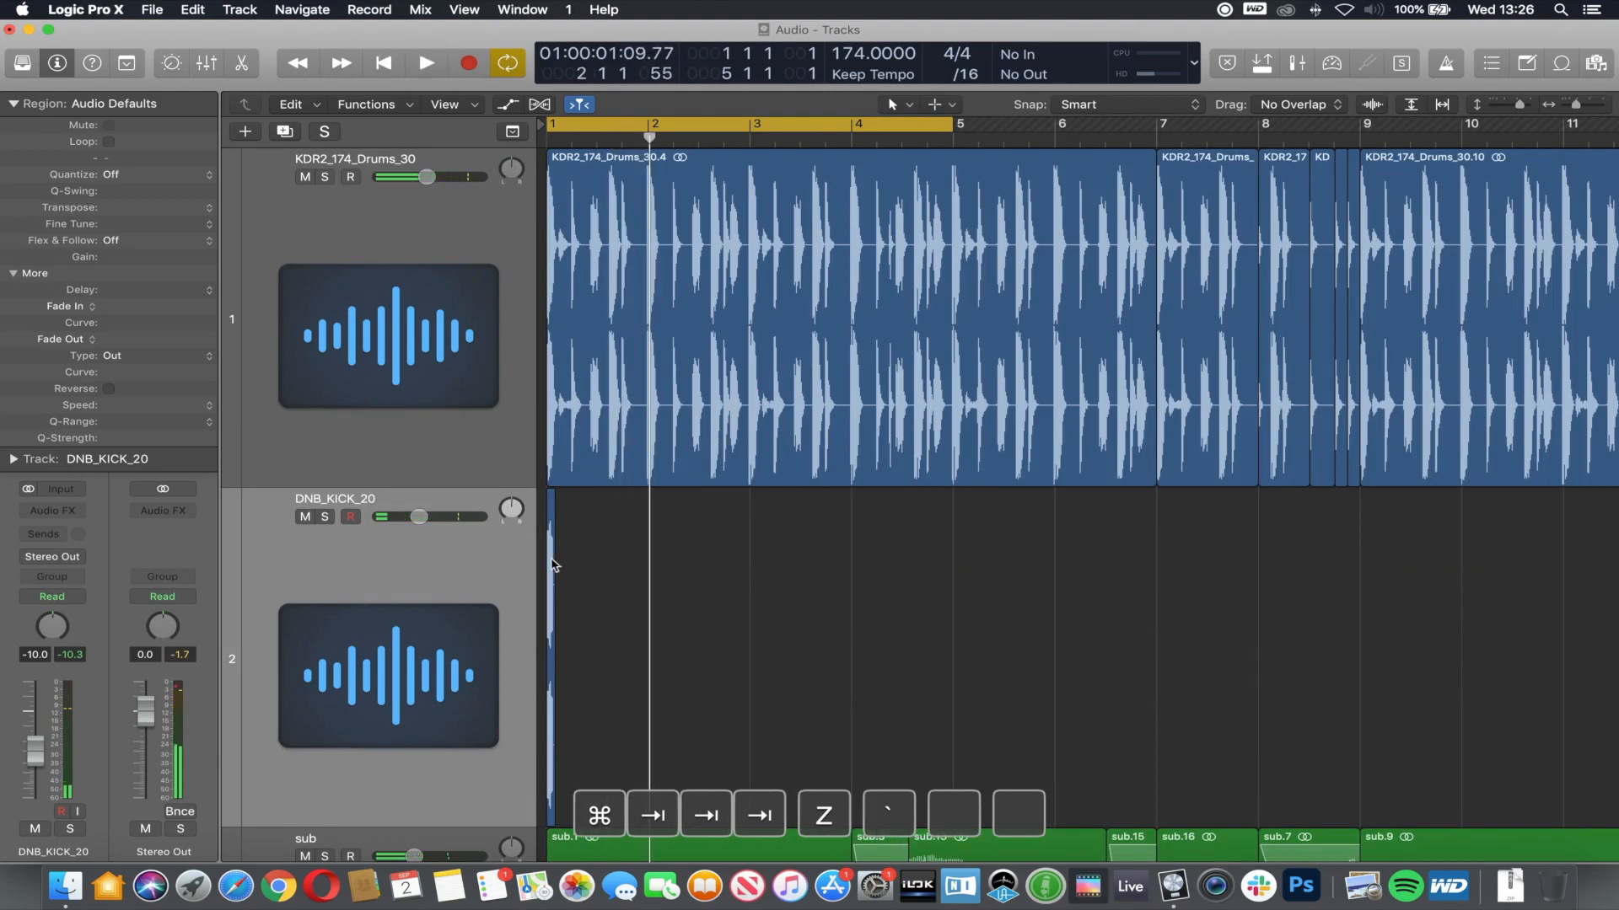
Step: Copy the kick region through bars 1 to 4, two hits per bar, lined up with the drum loop's hits above
scroll(582, 564, up, 10)
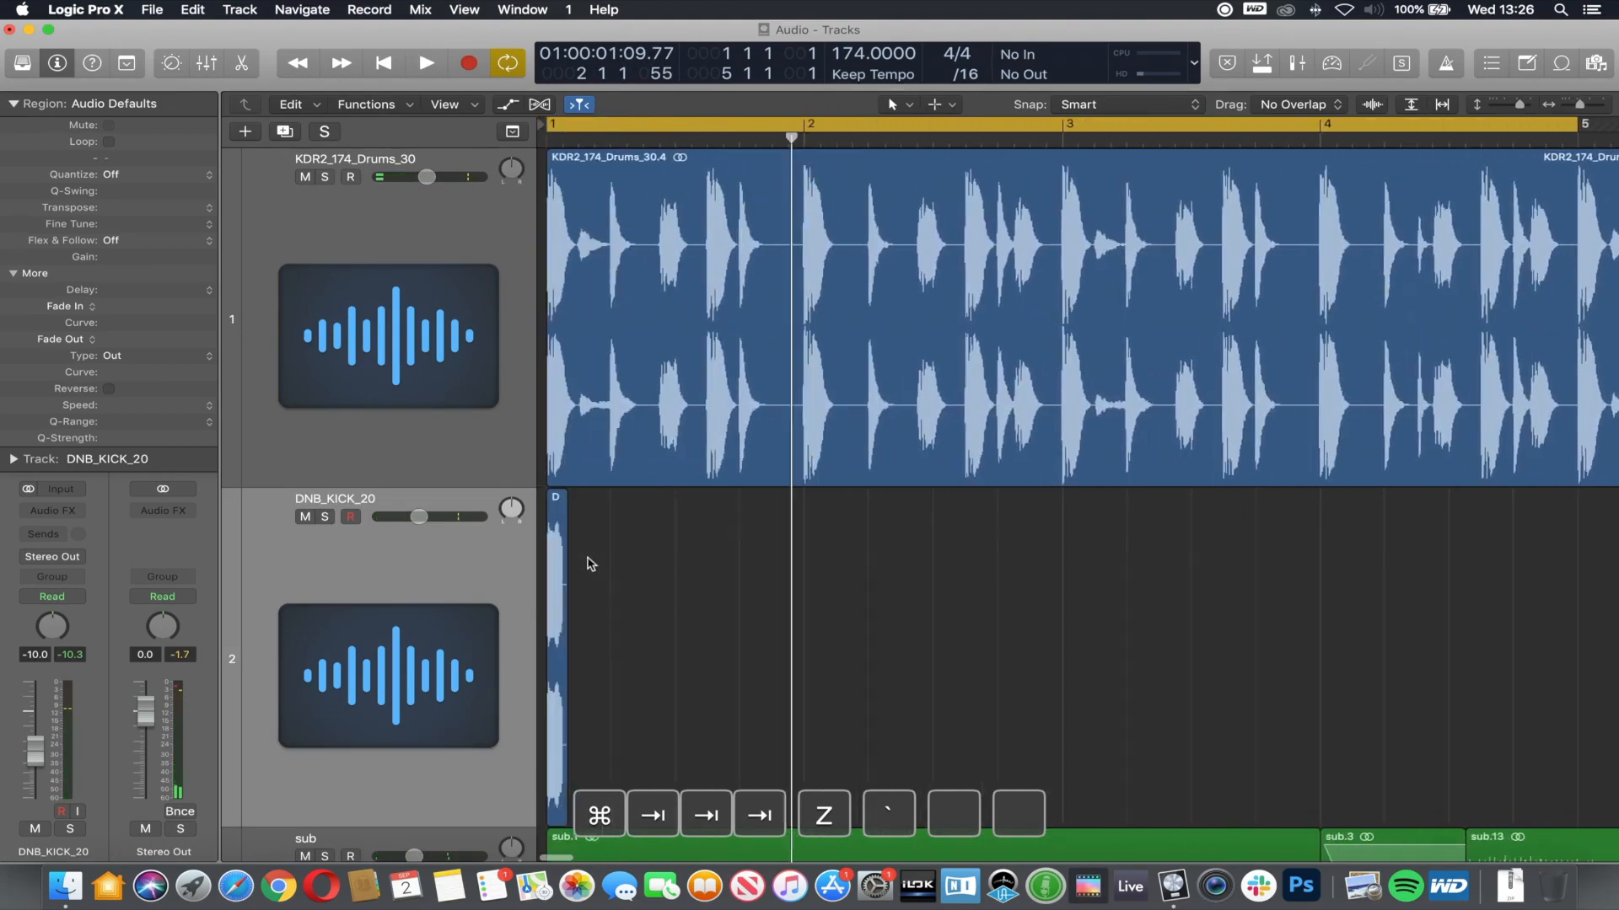
scroll(590, 563, down, 2)
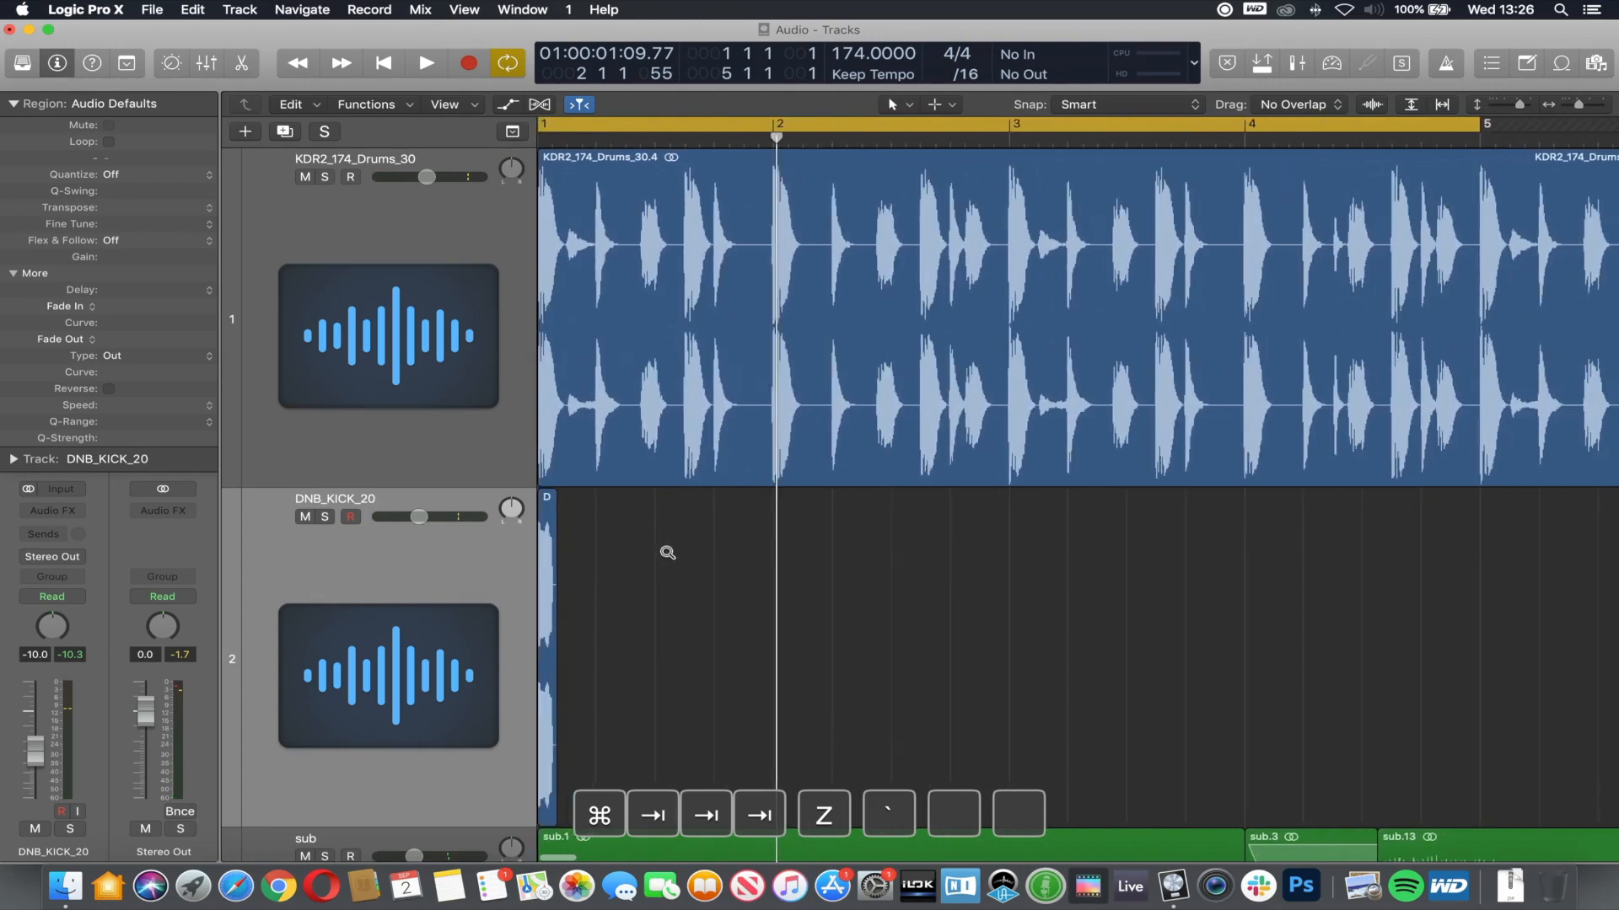
drag(549, 586, 473, 597)
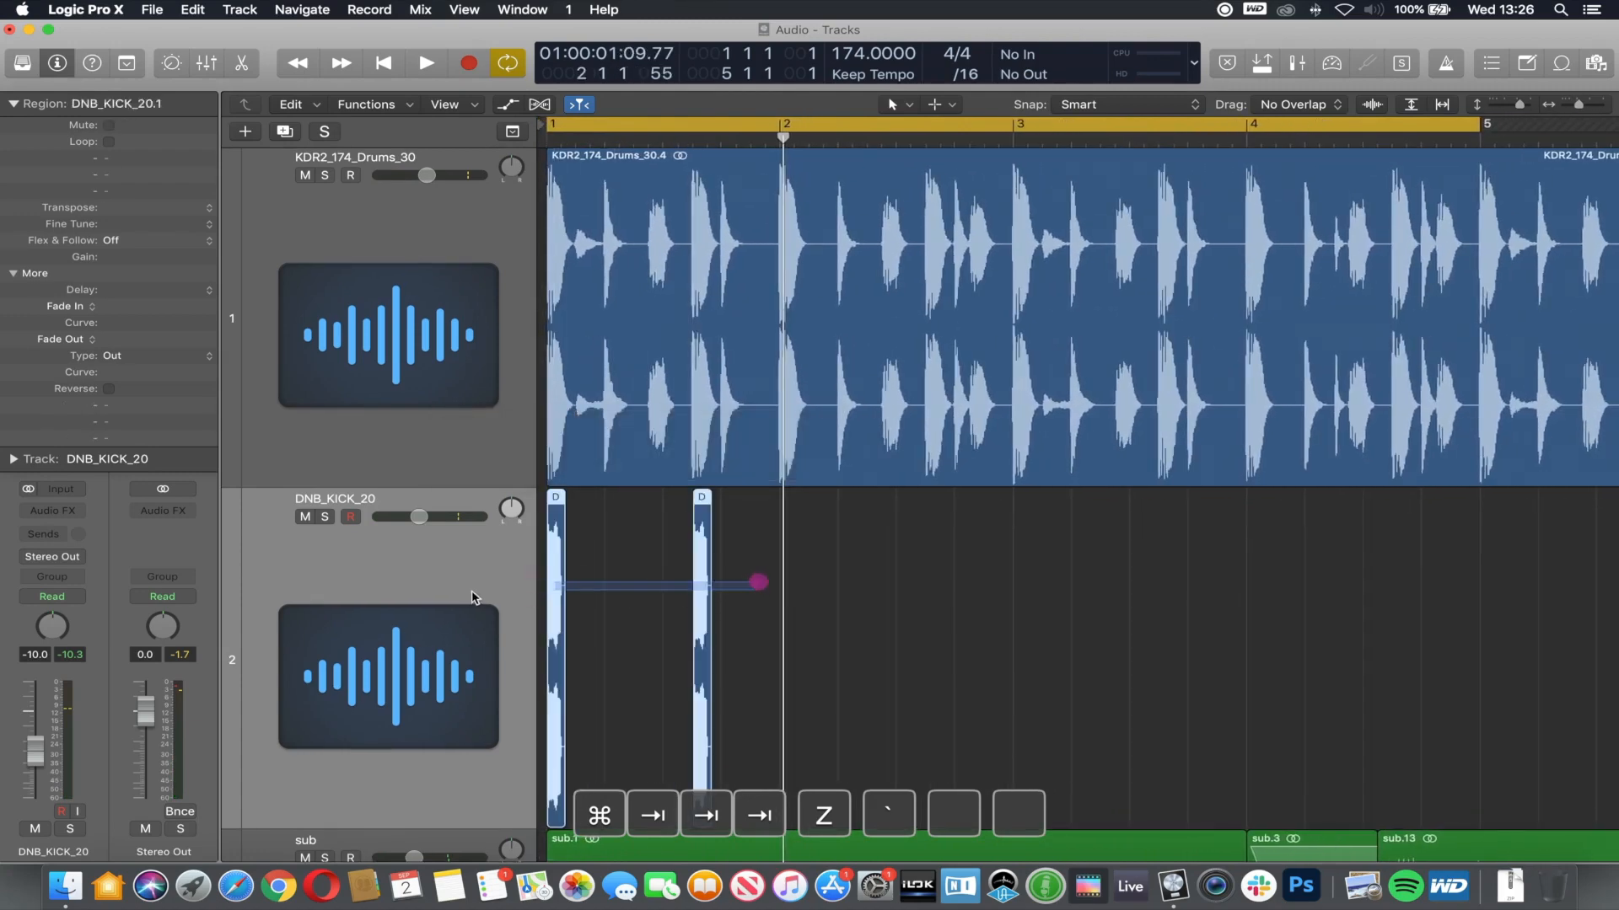
drag(563, 572, 787, 573)
drag(971, 517, 1024, 573)
Step: Play the four-bar loop while muting and unmuting the DNB_KICK_20 track to compare the drums with and without it
key(space)
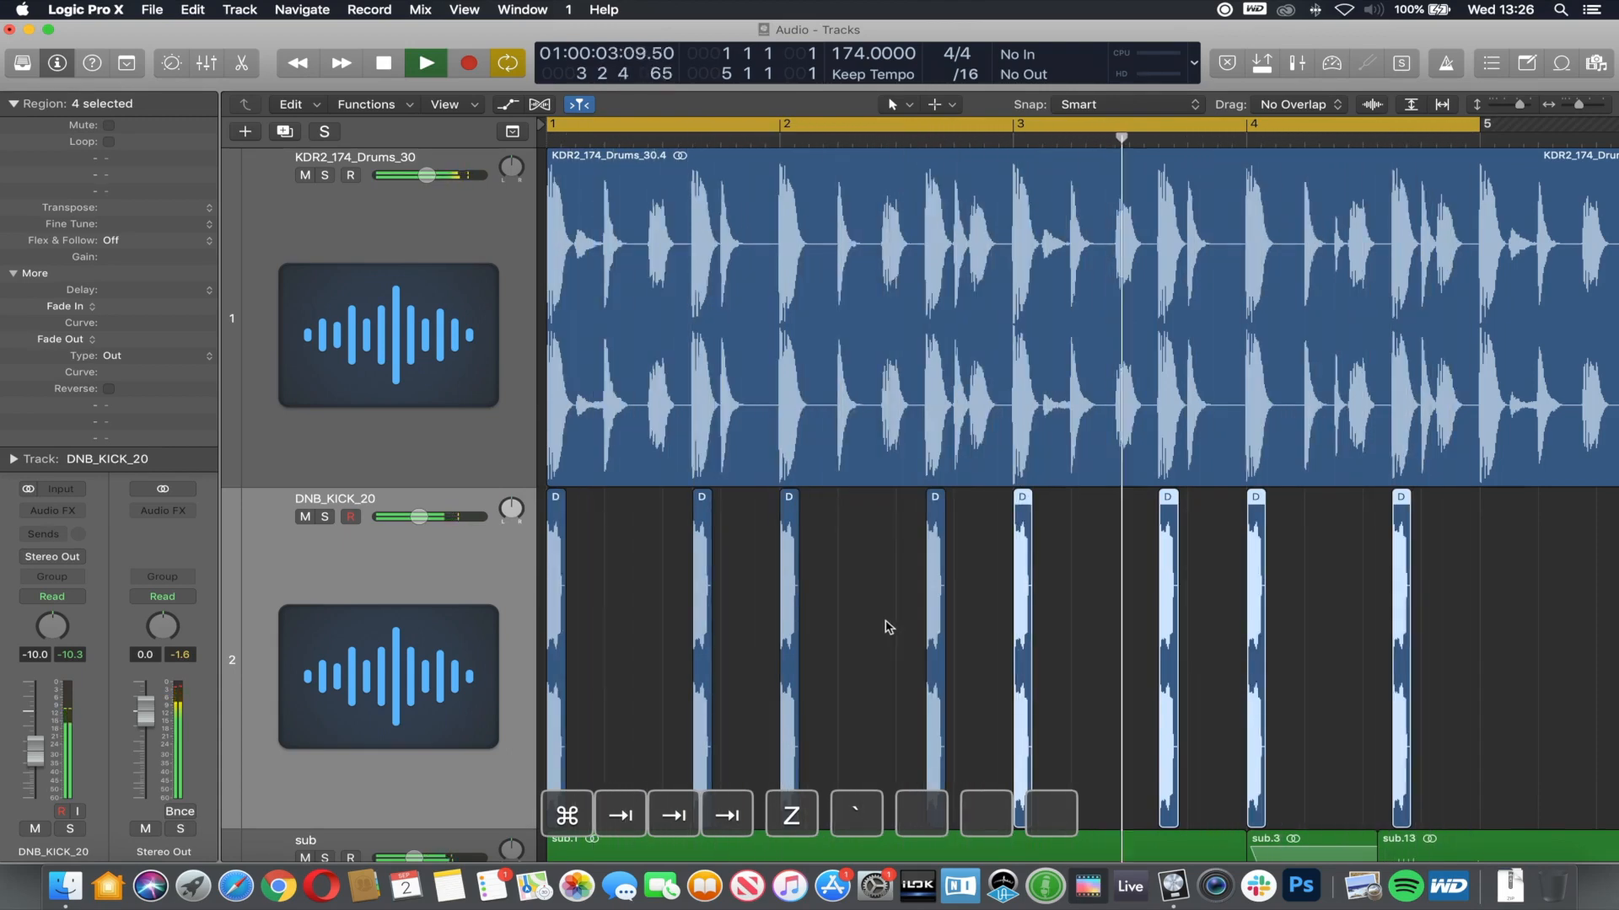
click(304, 516)
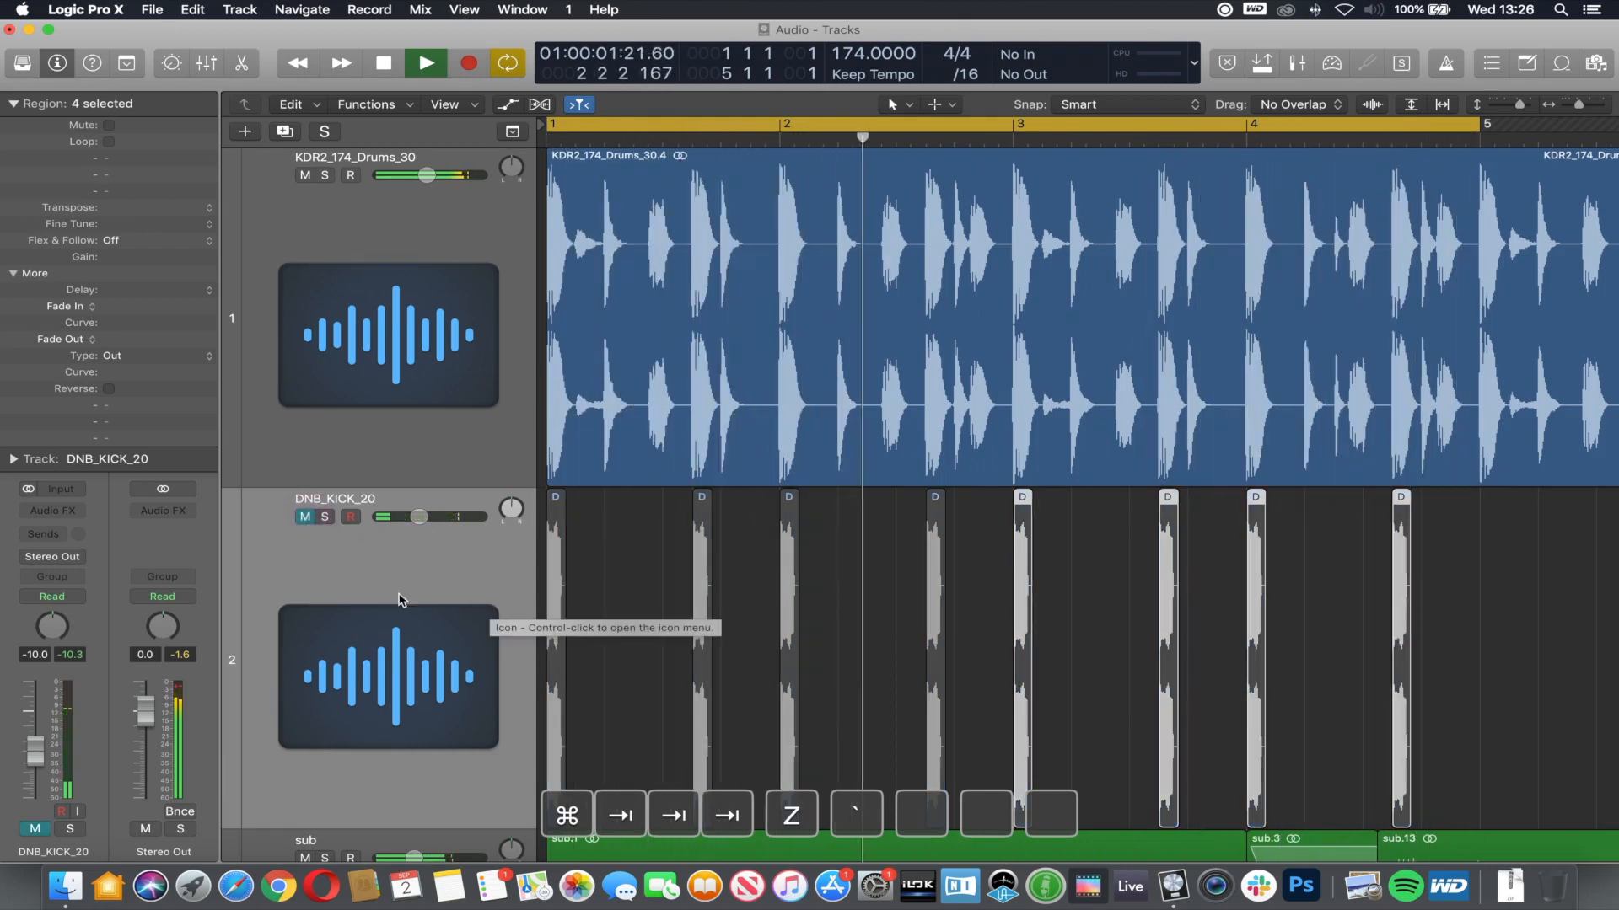
click(304, 517)
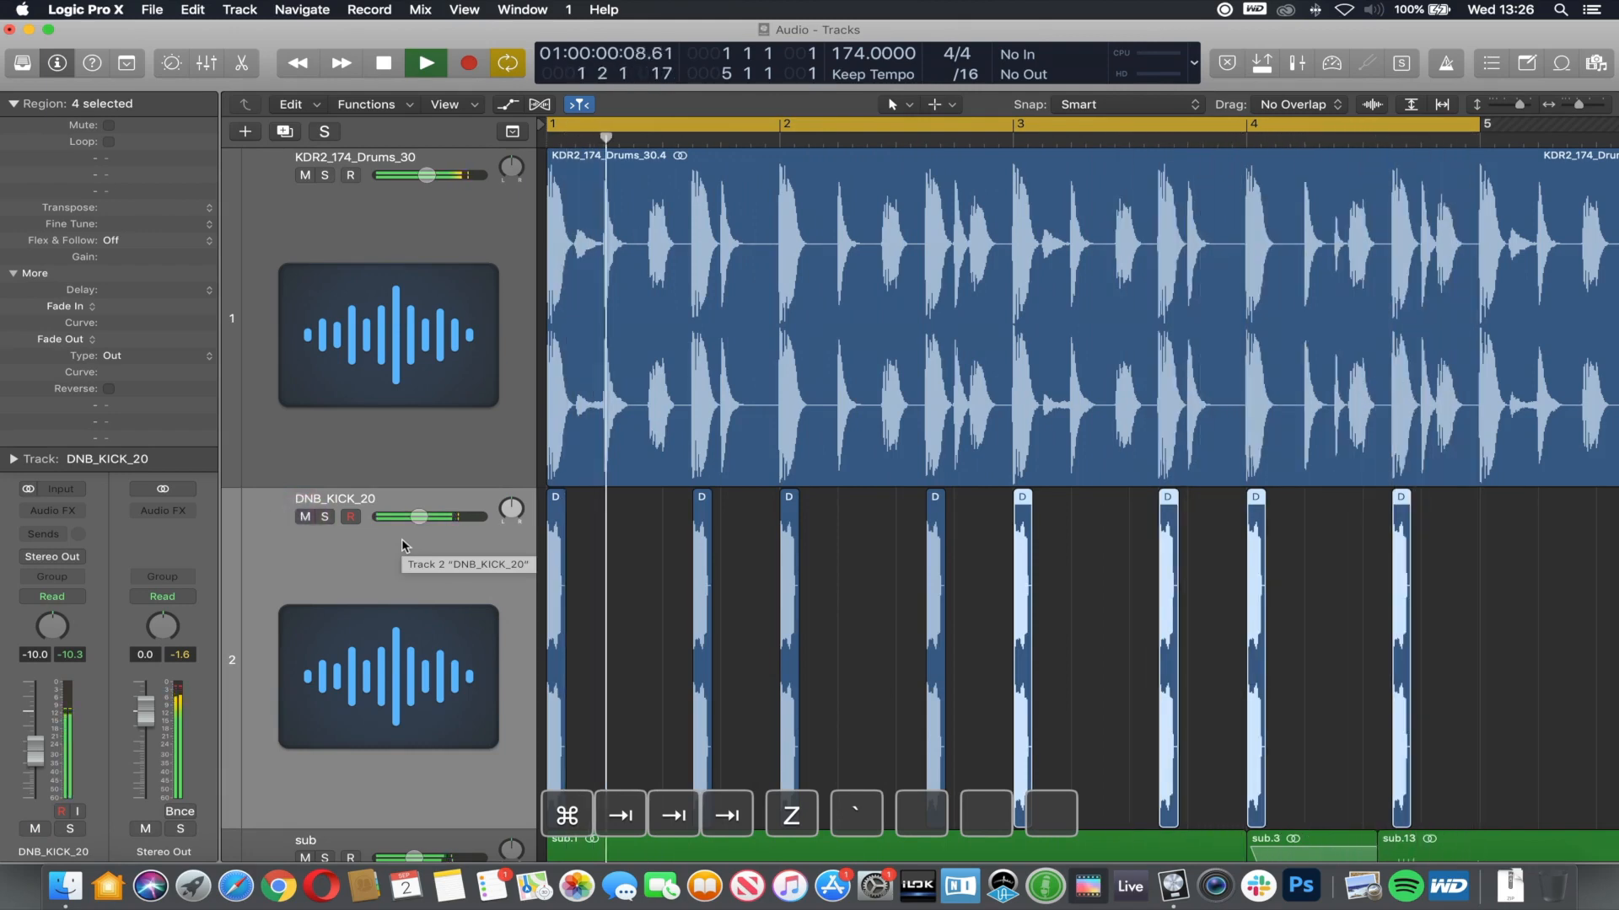
key(space)
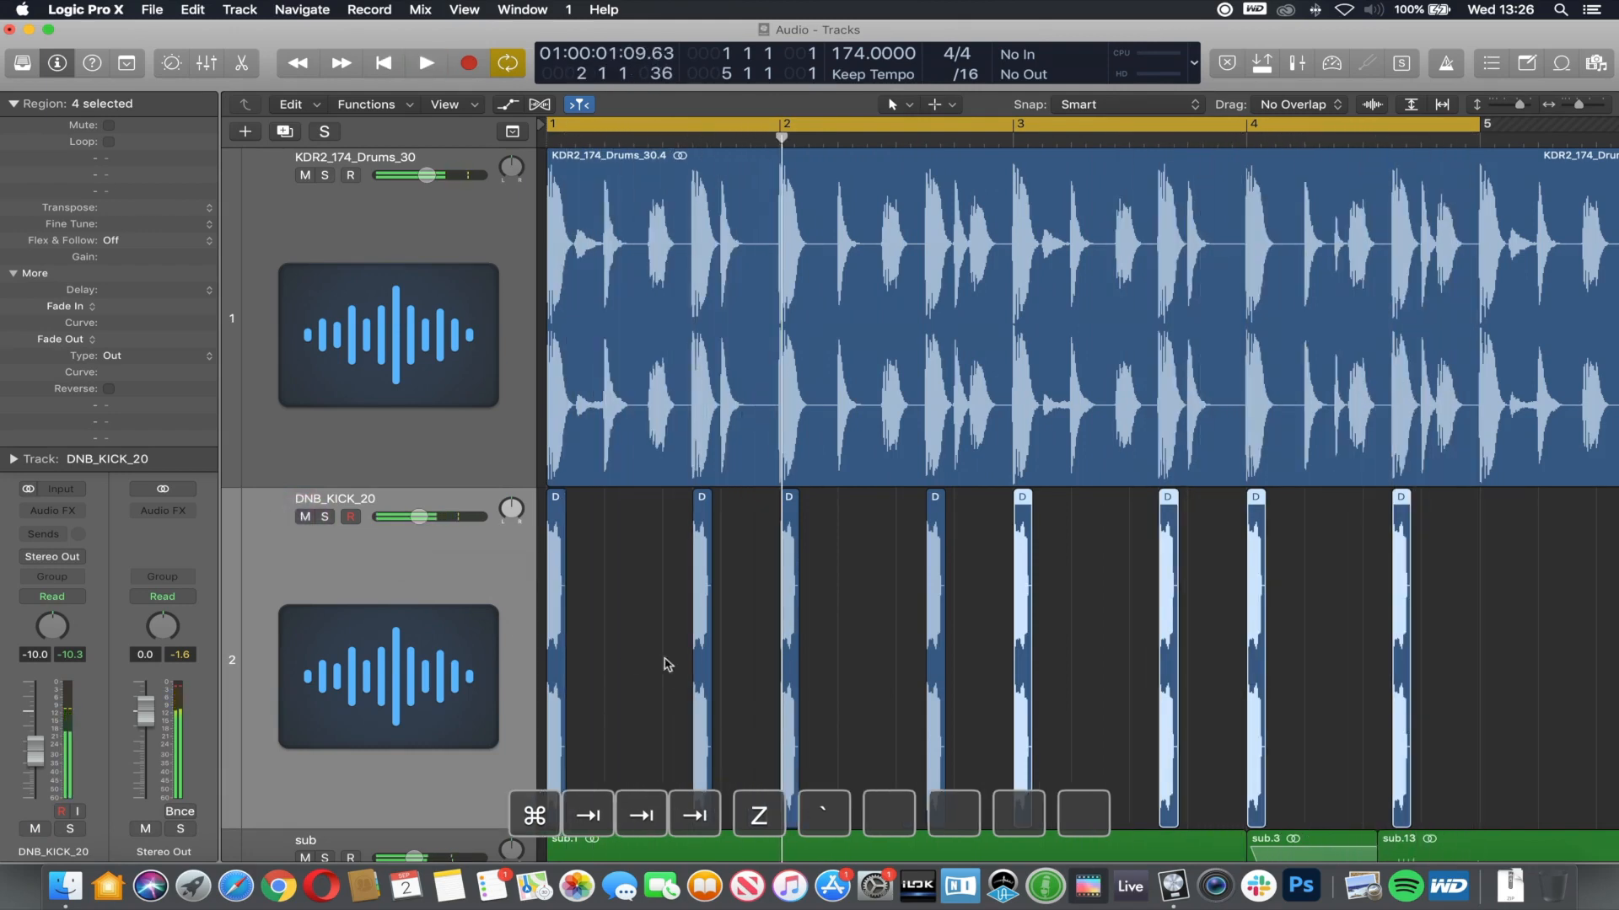
Step: Repeat the DNB_KICK_20 kick pattern across the whole arrangement up to bar 33 and extend the cycle range to bar 33
scroll(914, 513, up, 2)
scroll(914, 513, down, 5)
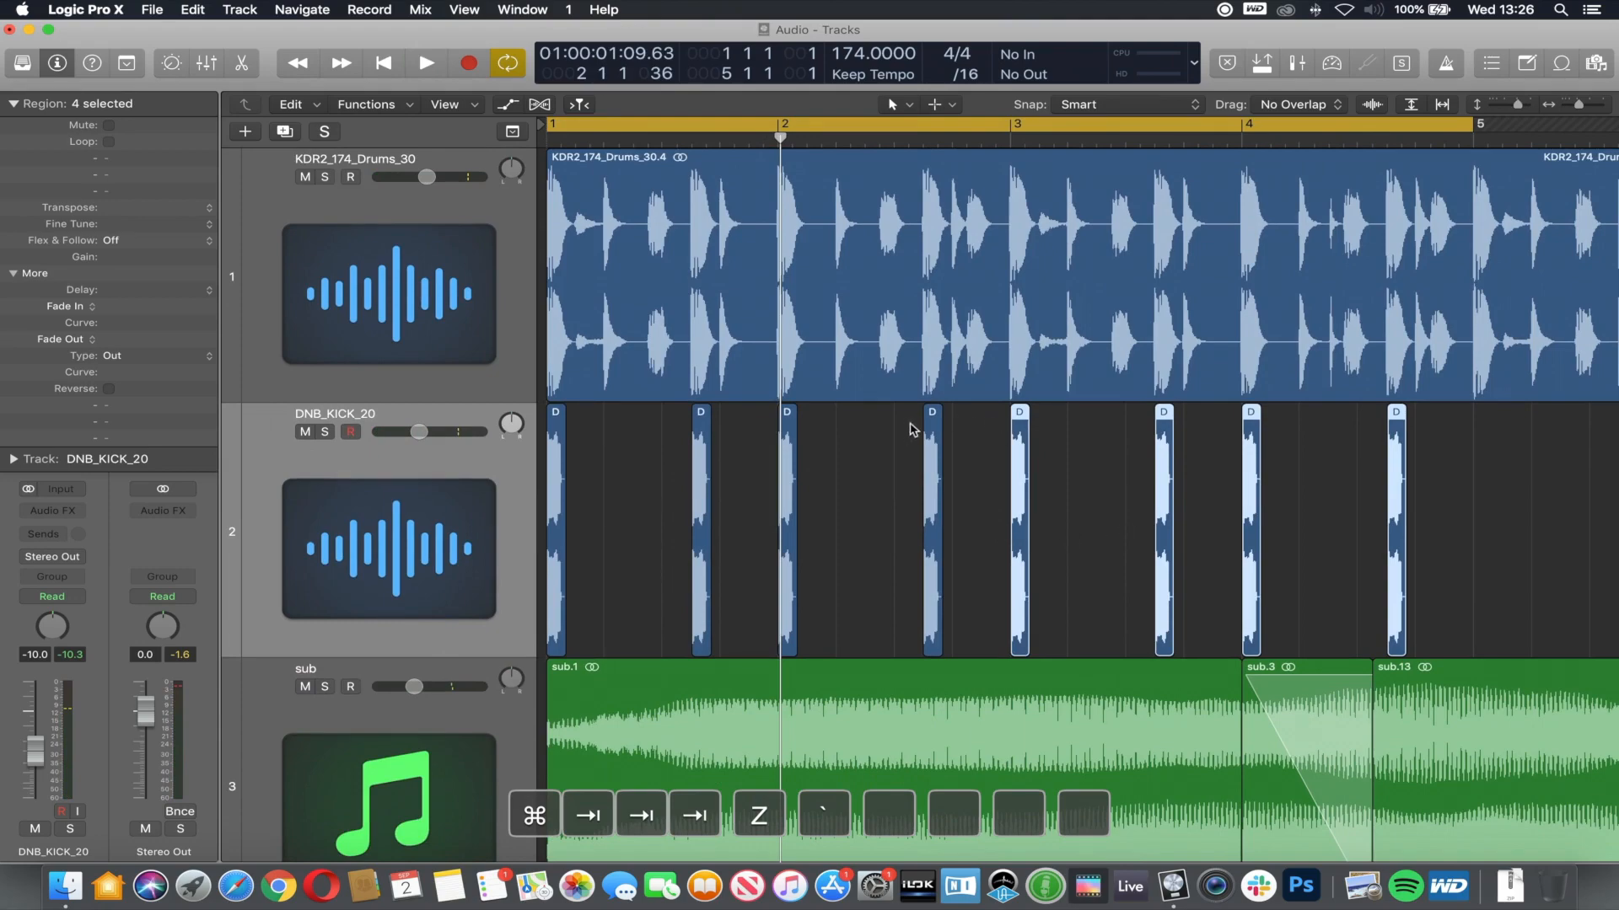
scroll(913, 429, down, 3)
ctrl+alt+click(1139, 444)
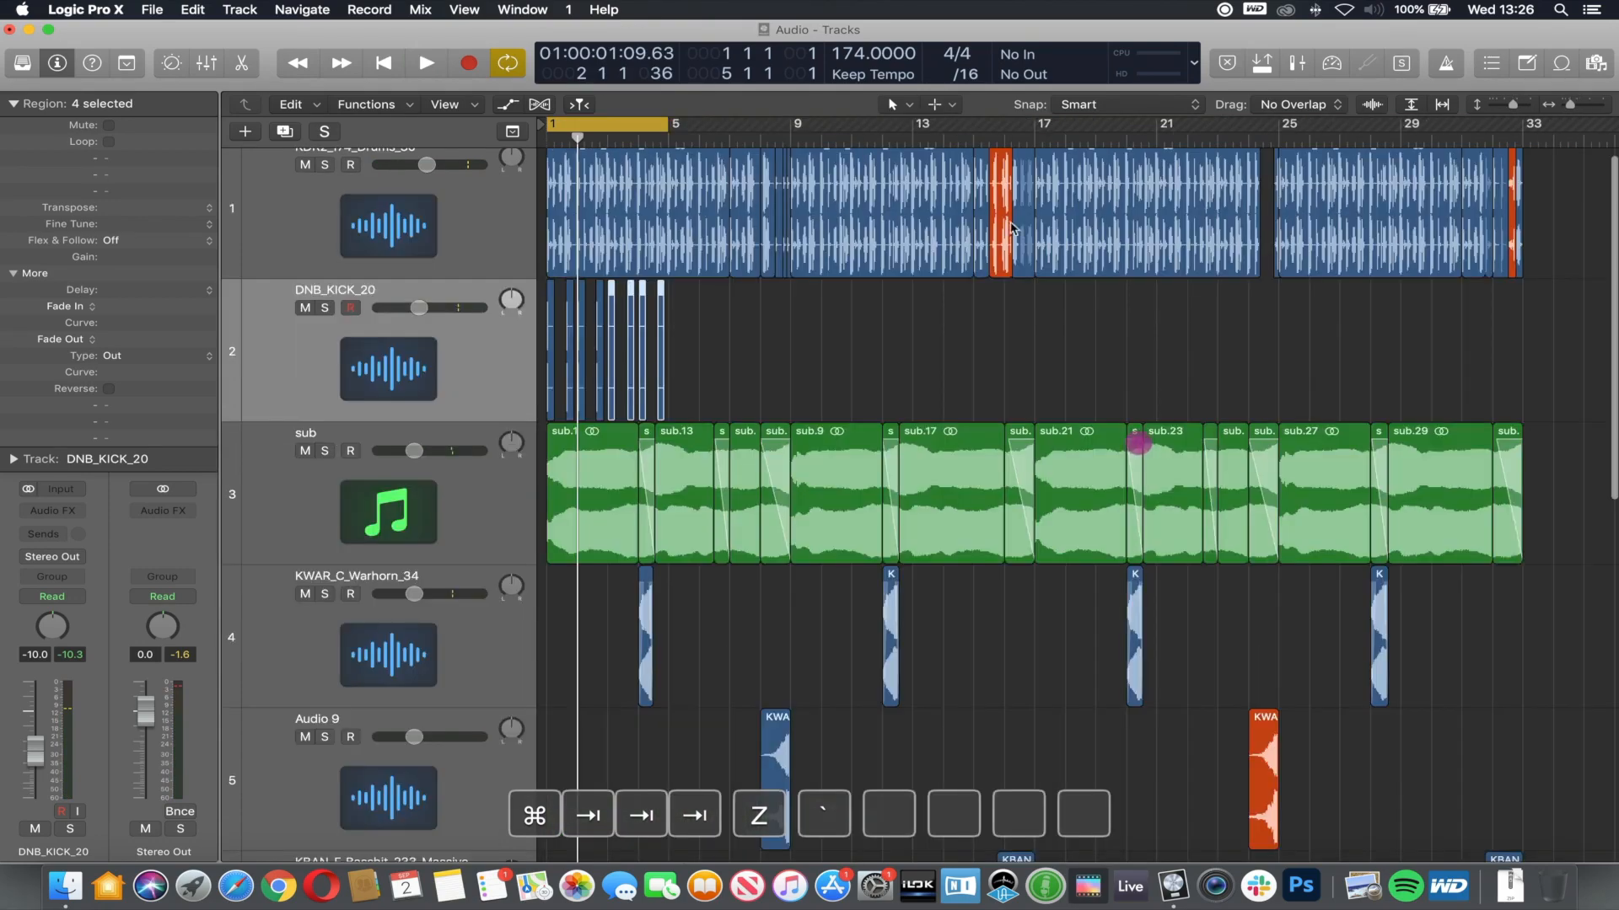
scroll(1003, 228, up, 1)
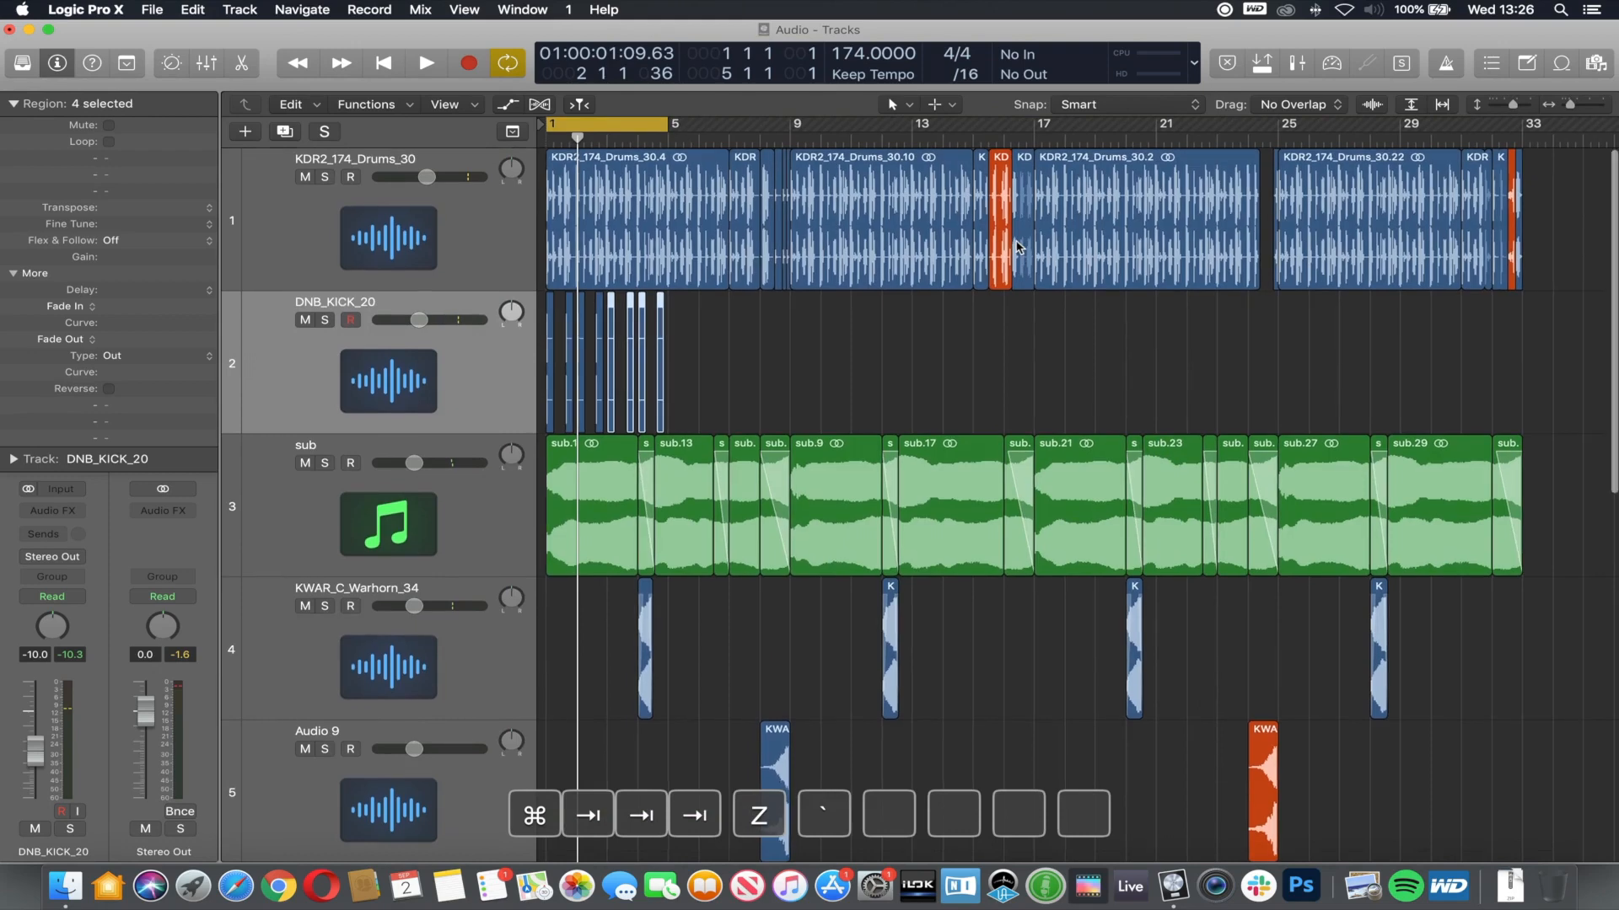
drag(715, 315, 675, 332)
mouse_move(847, 304)
mouse_down()
mouse_move(537, 331)
mouse_move(741, 326)
mouse_up()
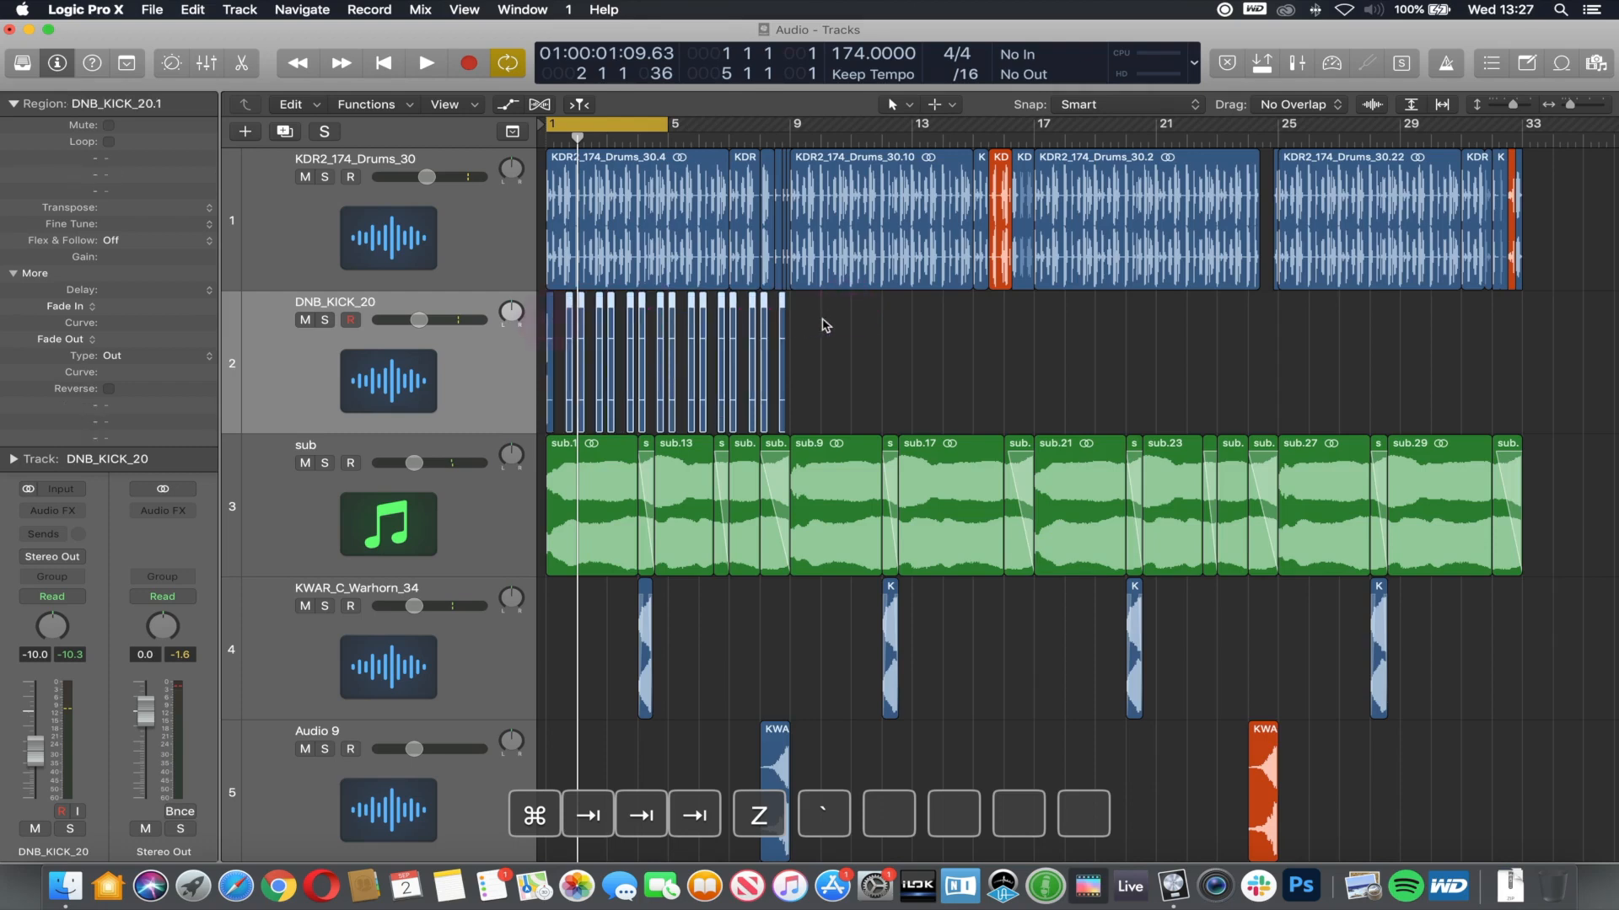
mouse_move(871, 314)
mouse_down()
mouse_move(558, 325)
mouse_move(791, 320)
mouse_up()
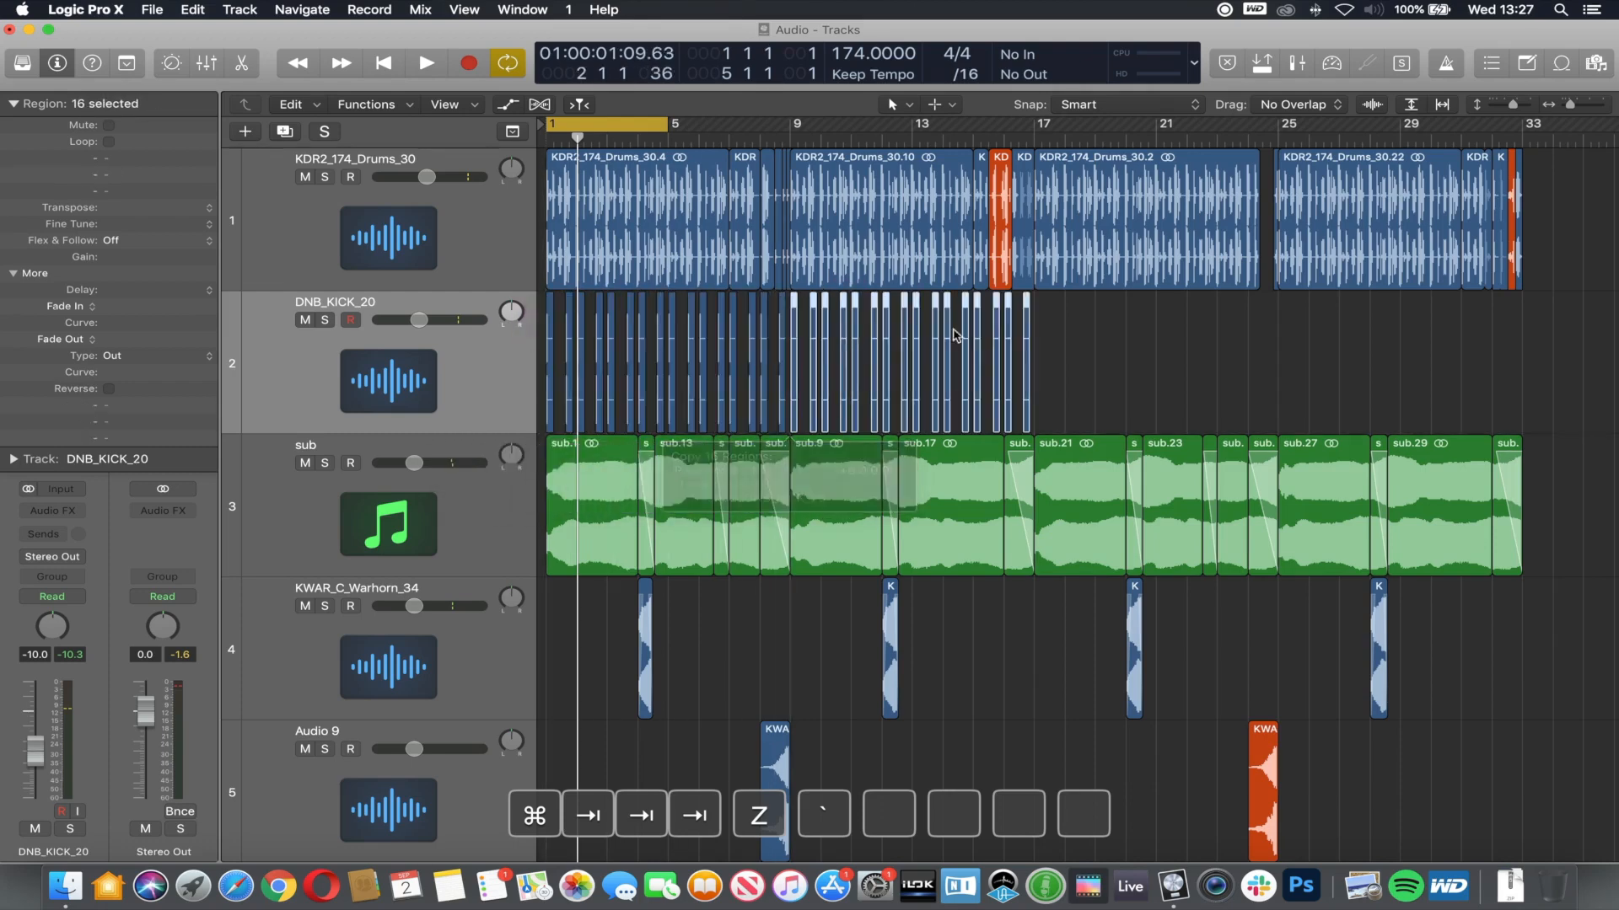
mouse_move(1054, 320)
mouse_down()
mouse_move(550, 350)
mouse_move(1046, 348)
mouse_up()
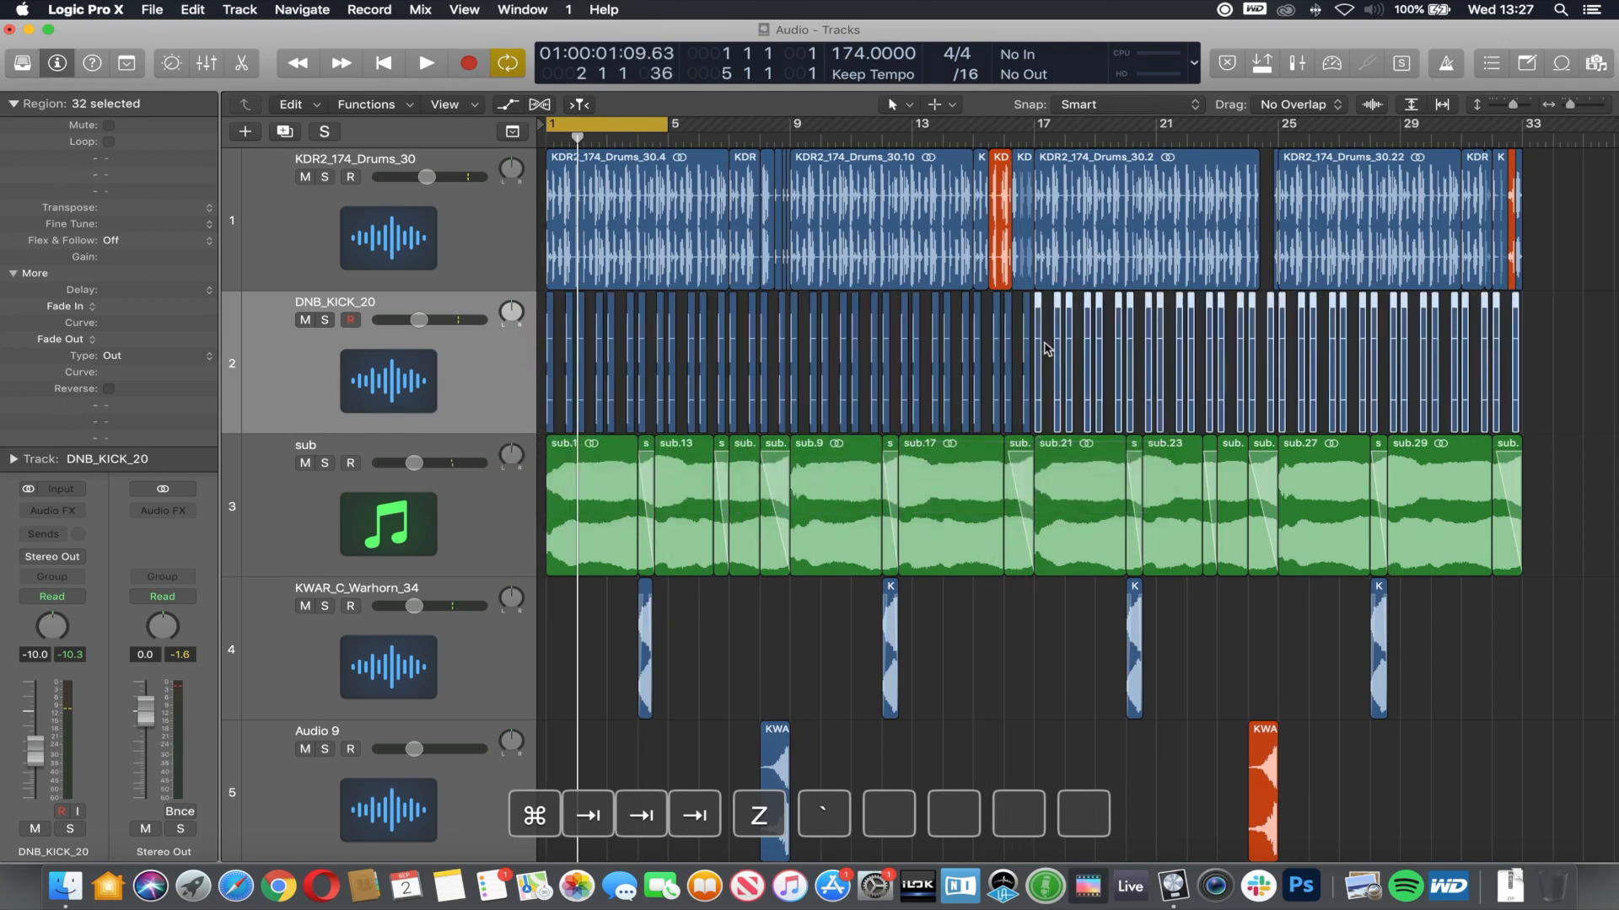
drag(670, 123, 1584, 125)
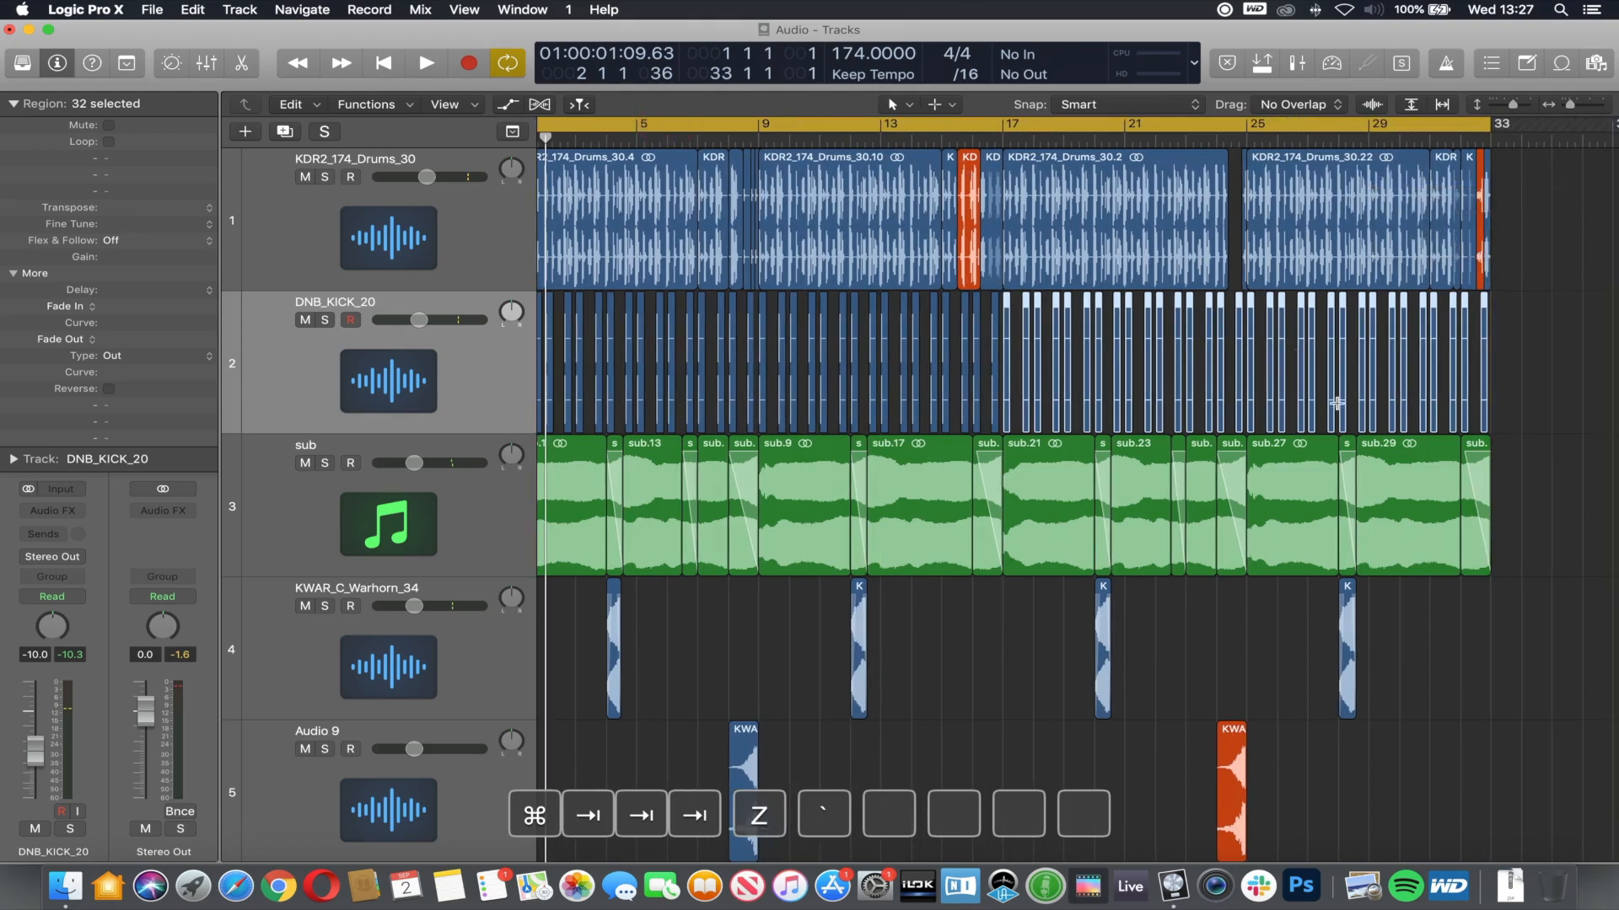
Step: Delete the second kick in bar 24, where the drum loop has its gap before bar 25
drag(1341, 410, 1134, 253)
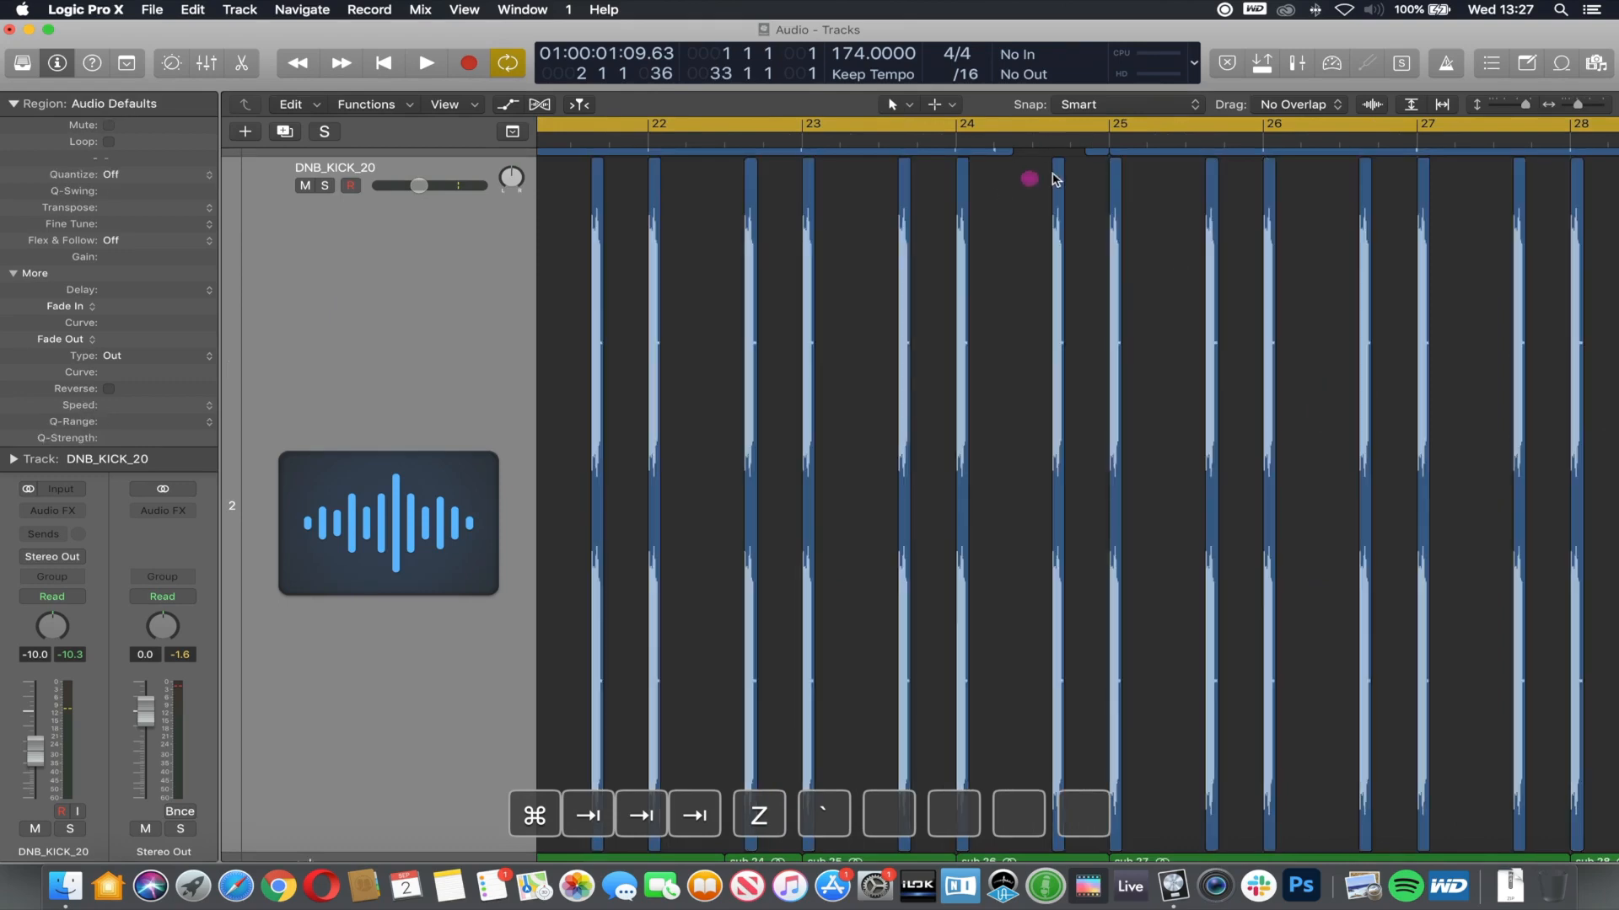
click(1056, 174)
key(BackSpace)
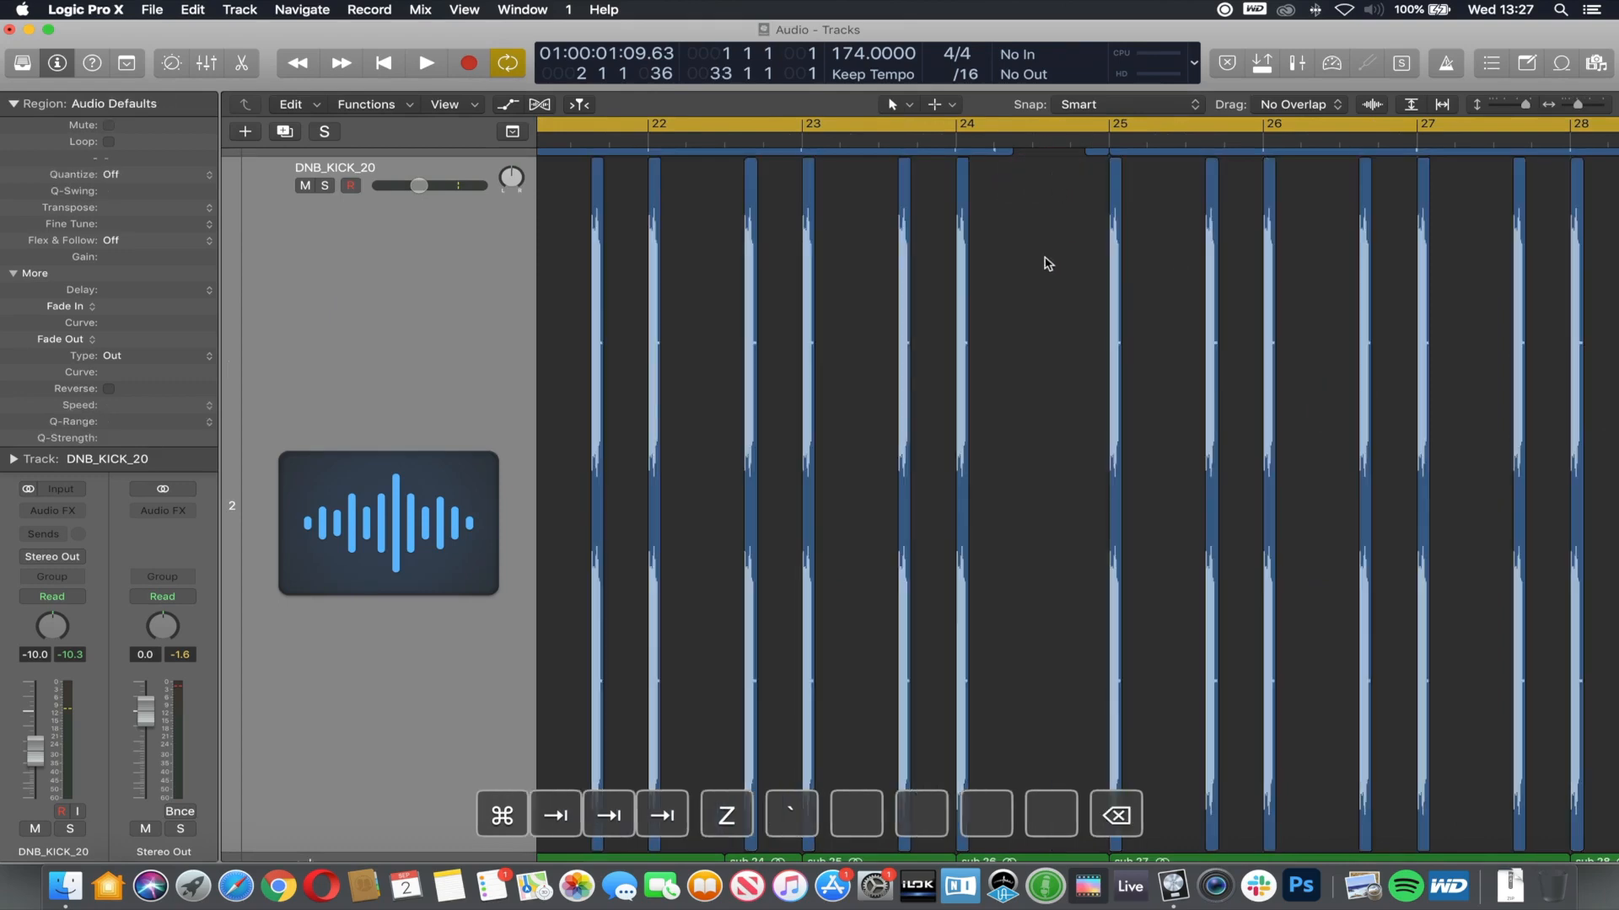
key(z)
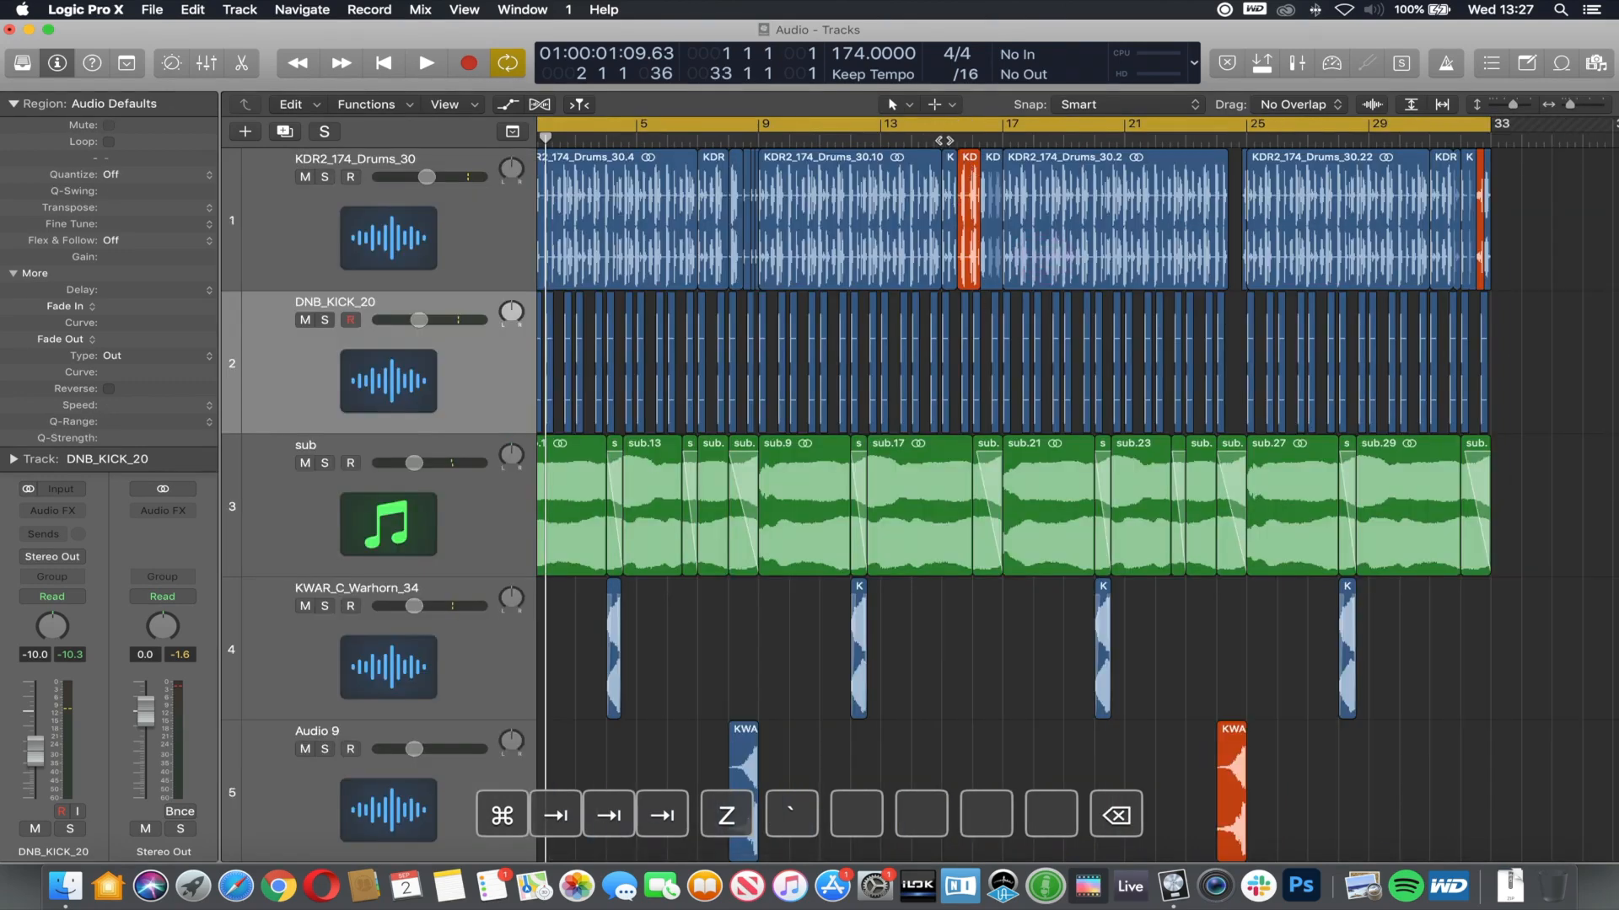
Step: Play the arrangement from about bar 15 into bar 17 to check the layered kicks, then stop and show more tracks
double_click(945, 141)
drag(1131, 441, 877, 212)
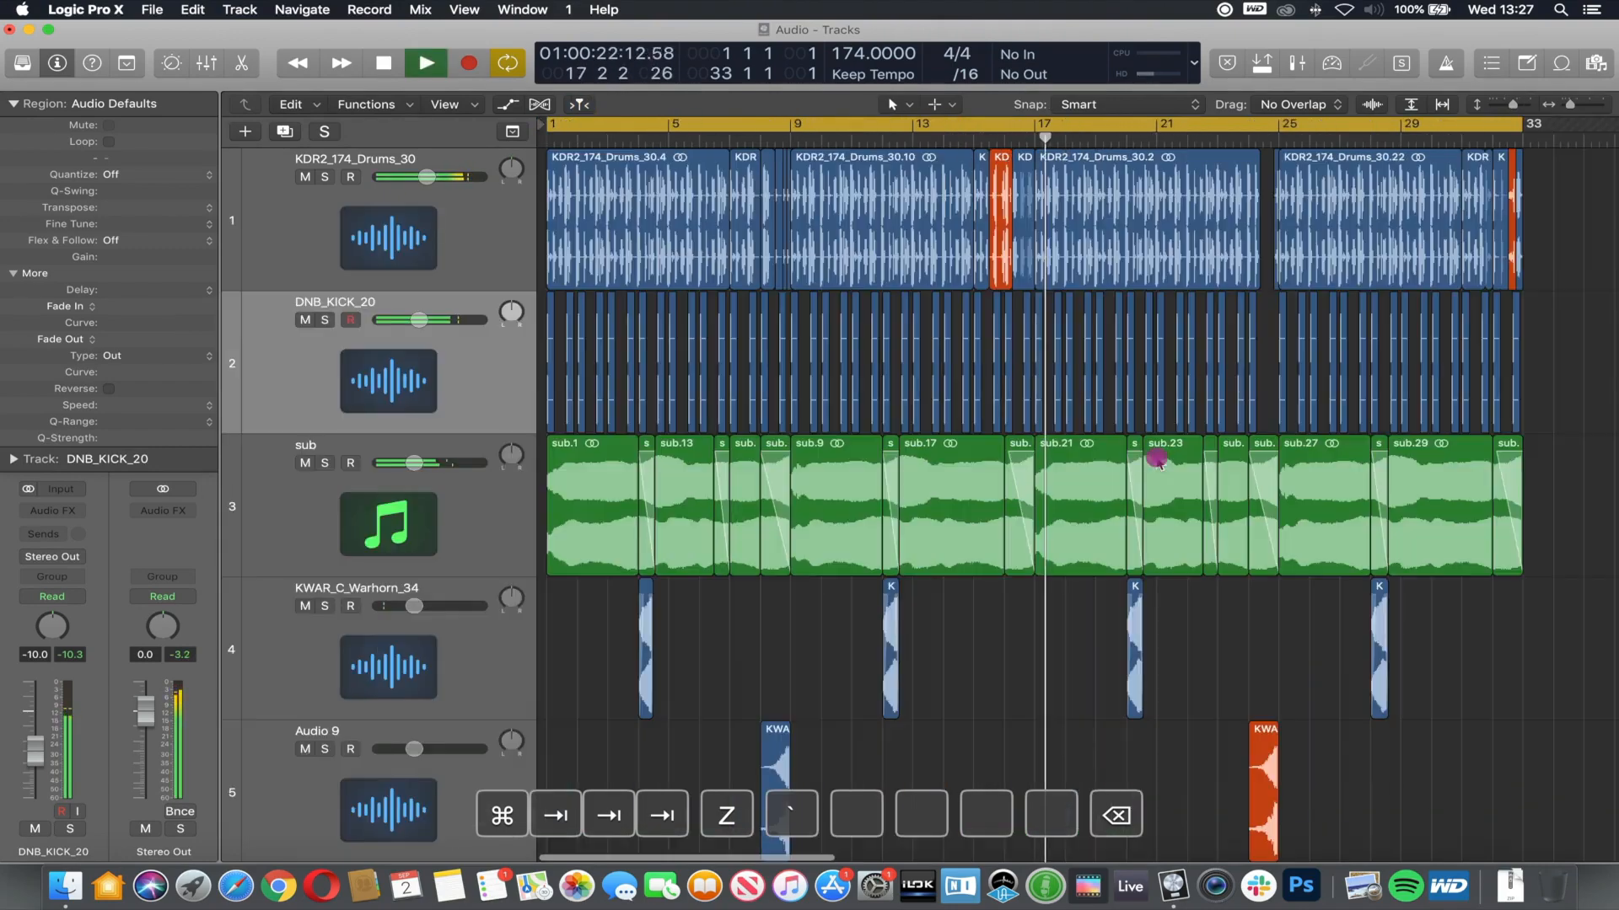
ctrl+alt+click(1156, 458)
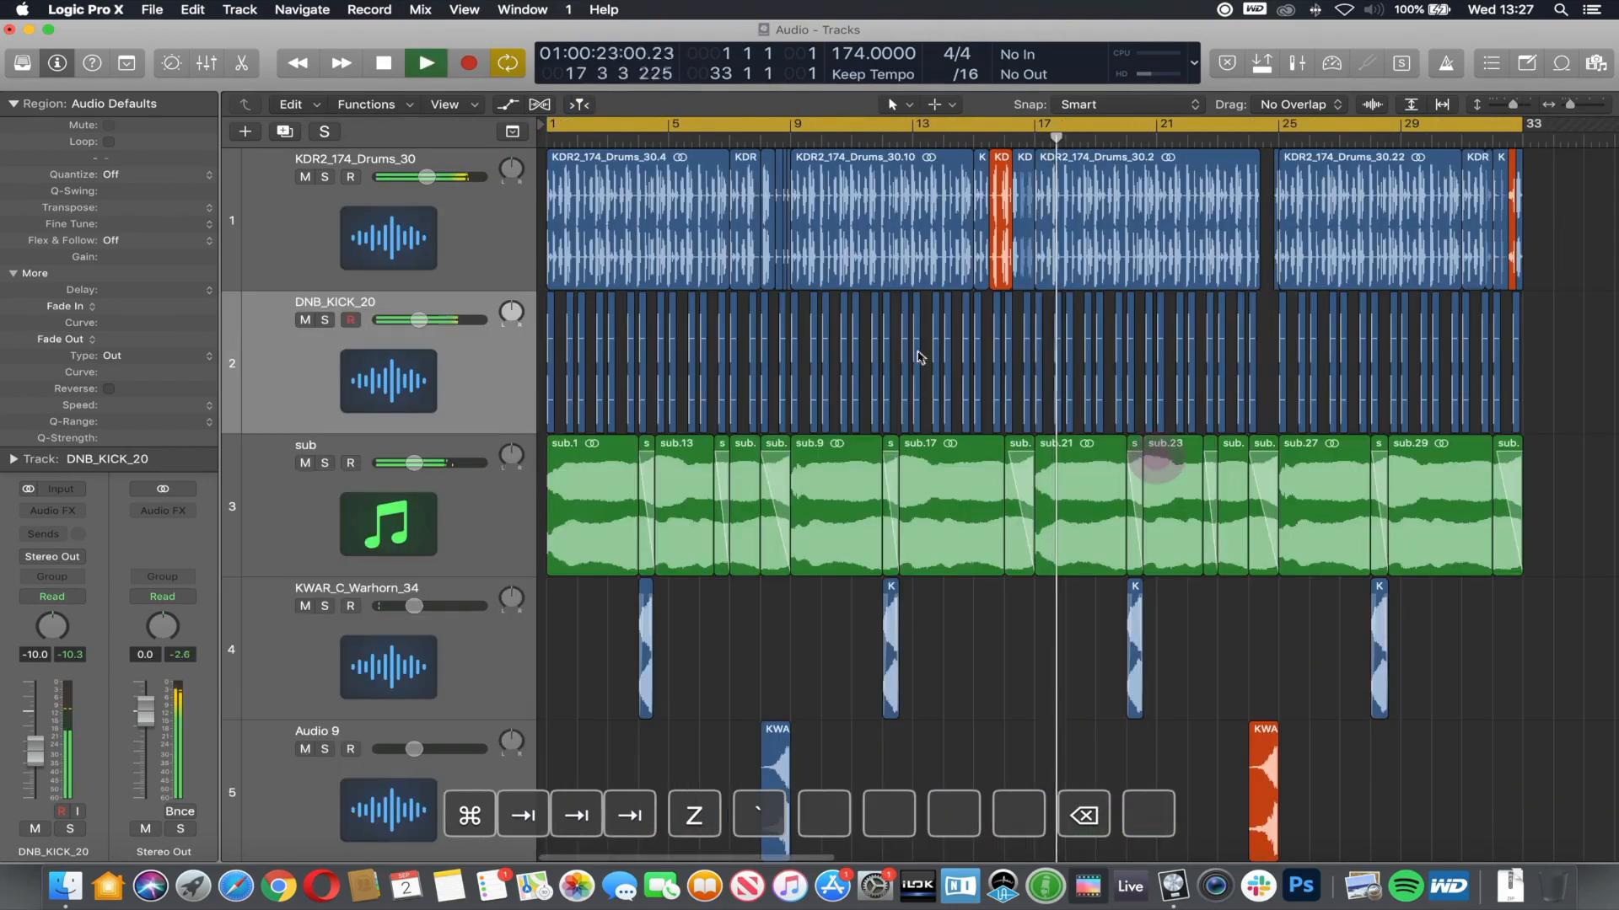
key(space)
ctrl+alt+click(1262, 394)
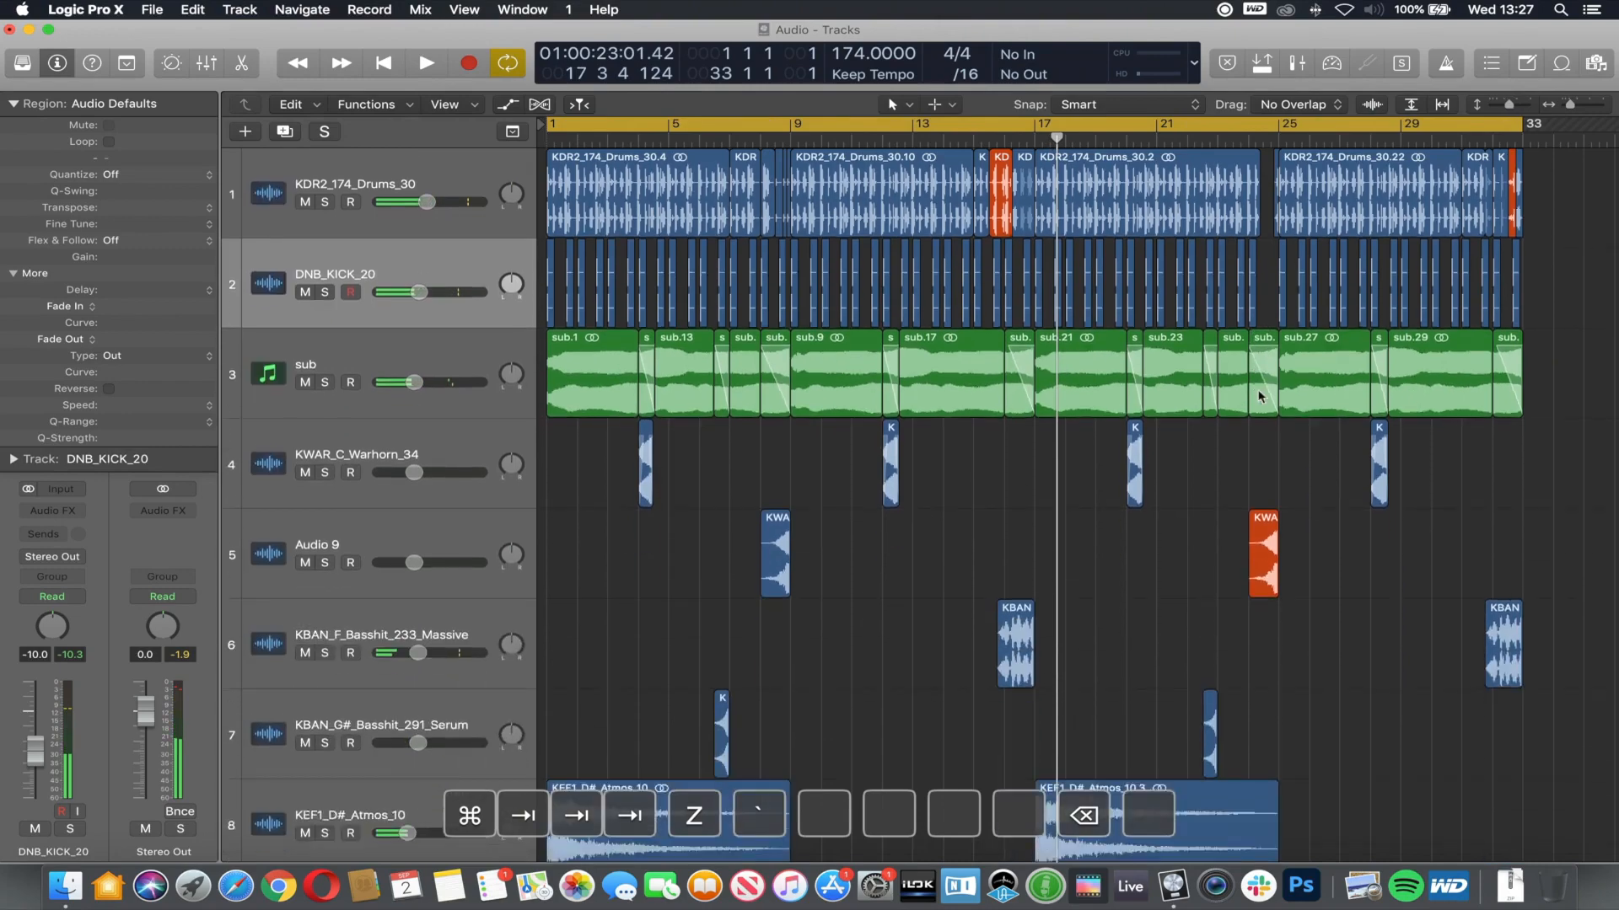